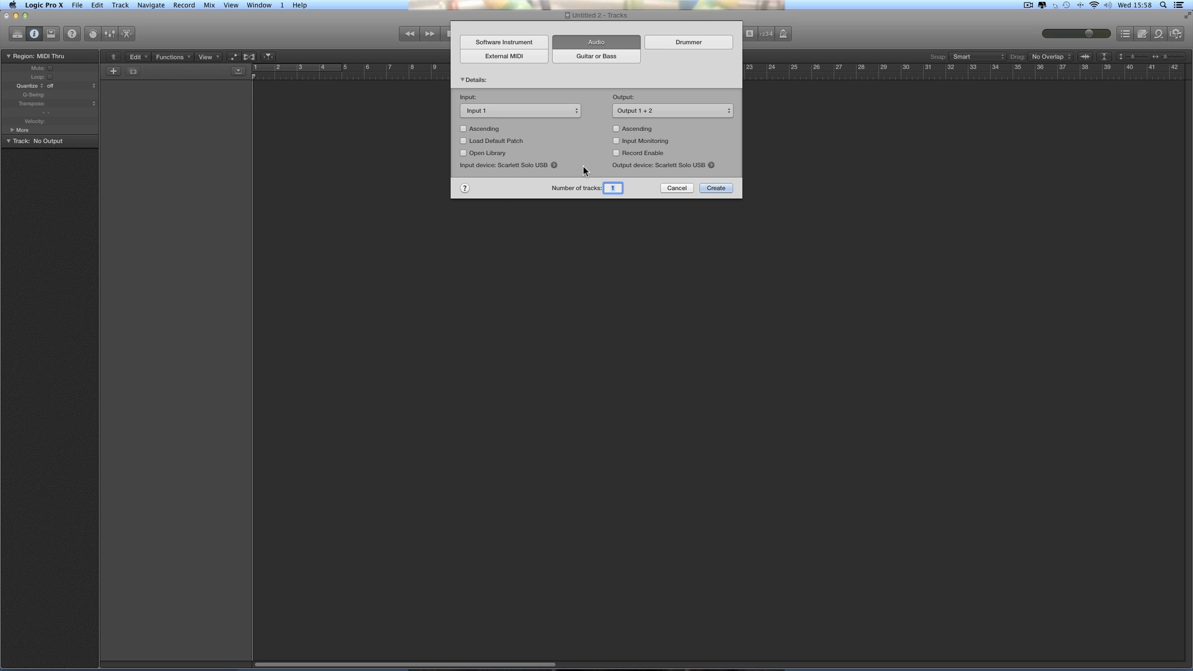
Step: Create a new Drummer track with the Rock genre, routed to Output 1 + 2
click(684, 42)
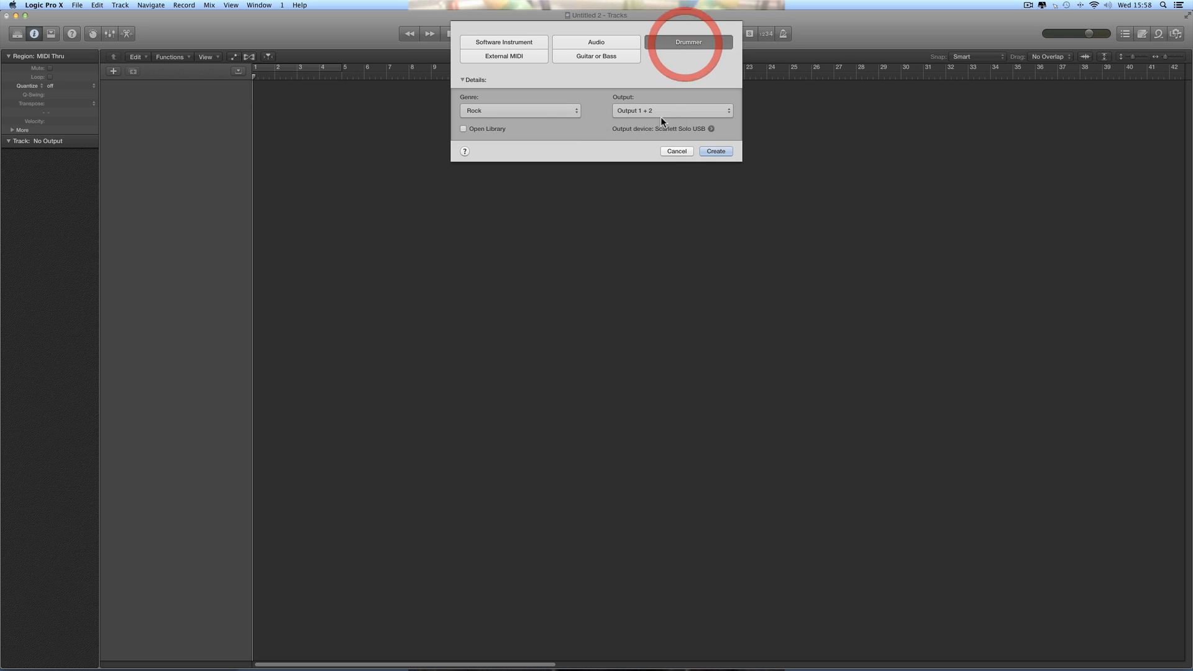
click(532, 112)
click(497, 109)
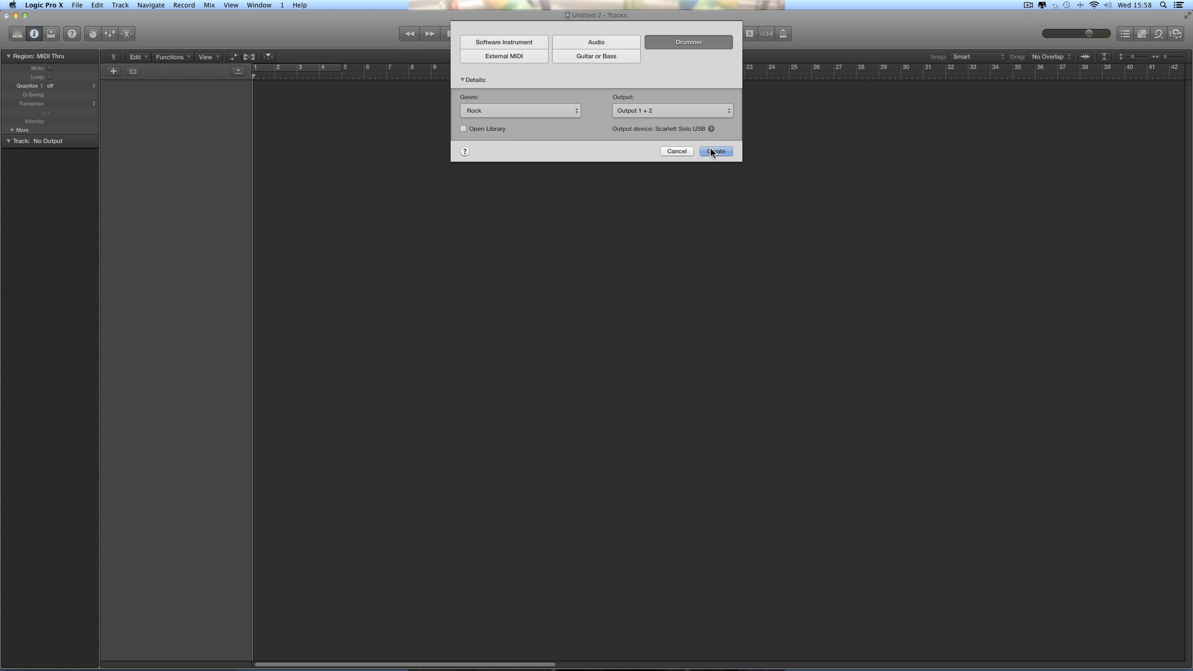
key(Return)
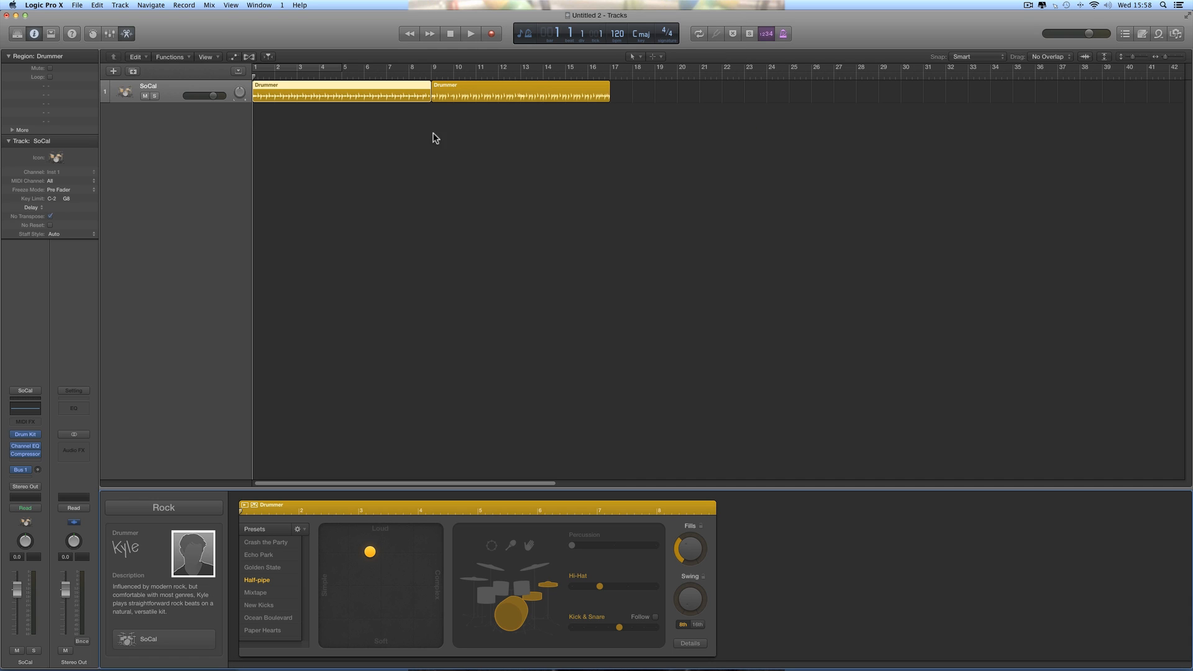
Step: Compare the two generated Drummer regions and delete the second one, which starts at bar 9
click(448, 87)
click(394, 88)
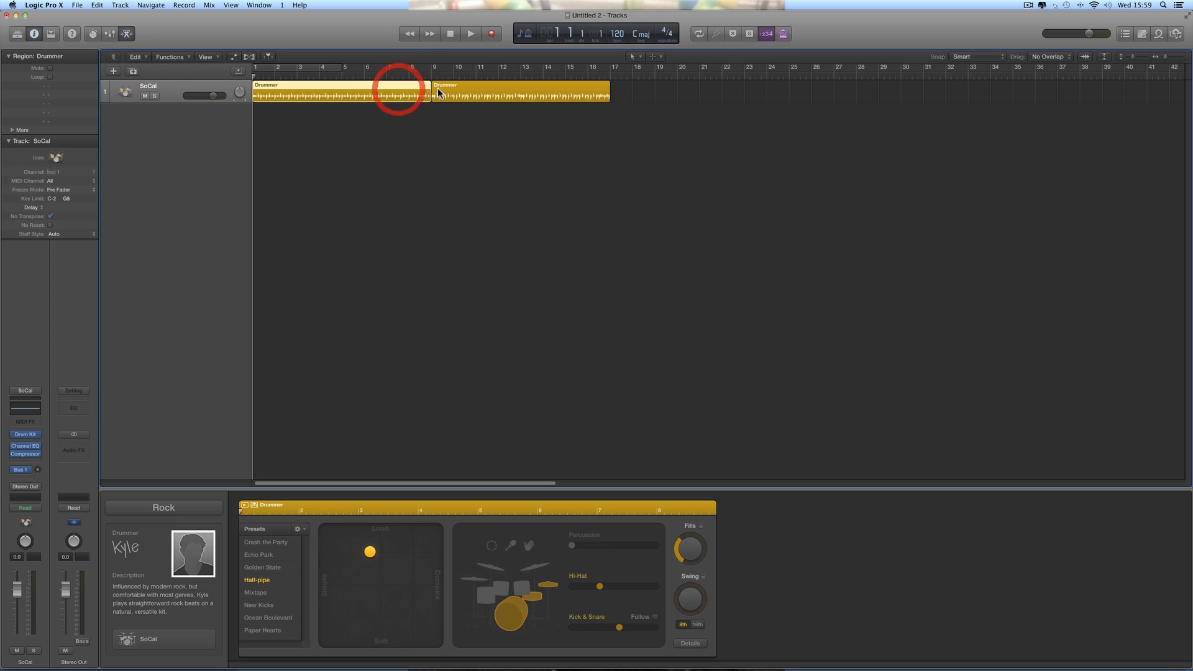
click(442, 90)
click(413, 94)
click(469, 89)
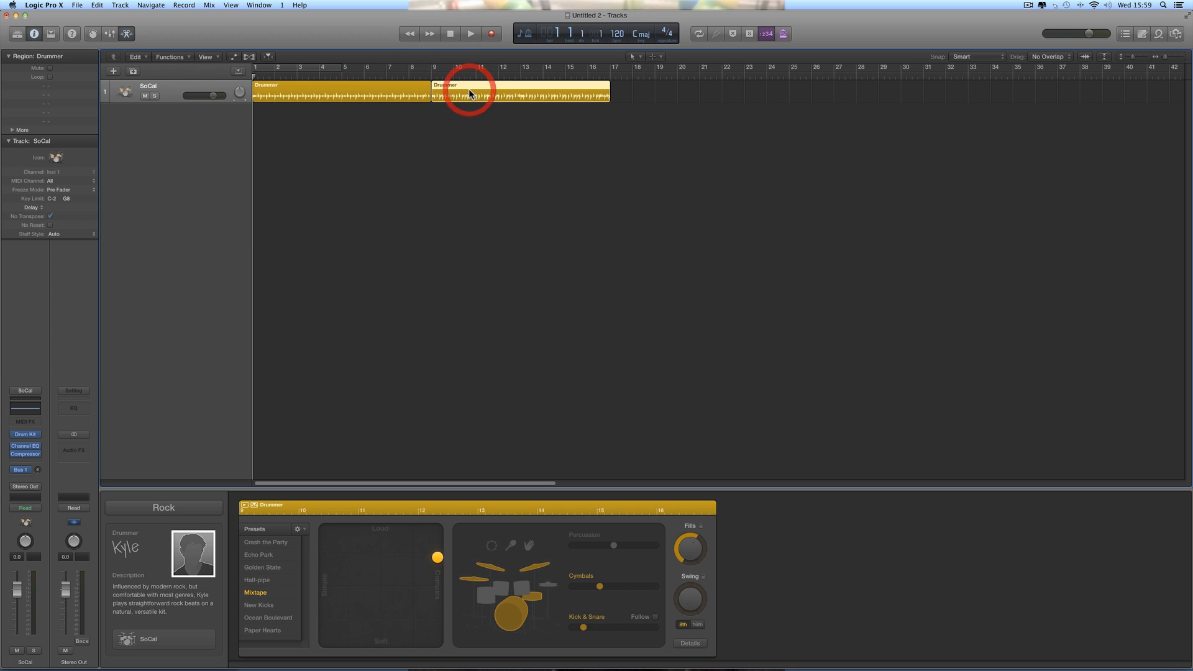
key(Delete)
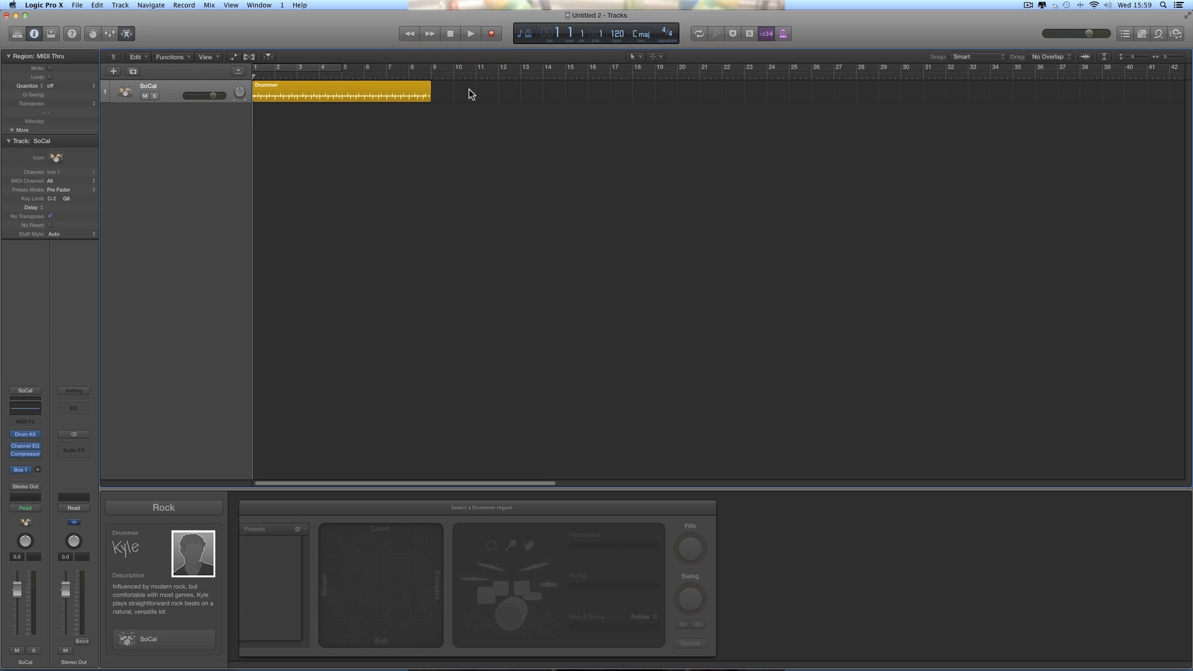
Step: Audition the remaining Drummer region and lower the project tempo to 100
click(395, 98)
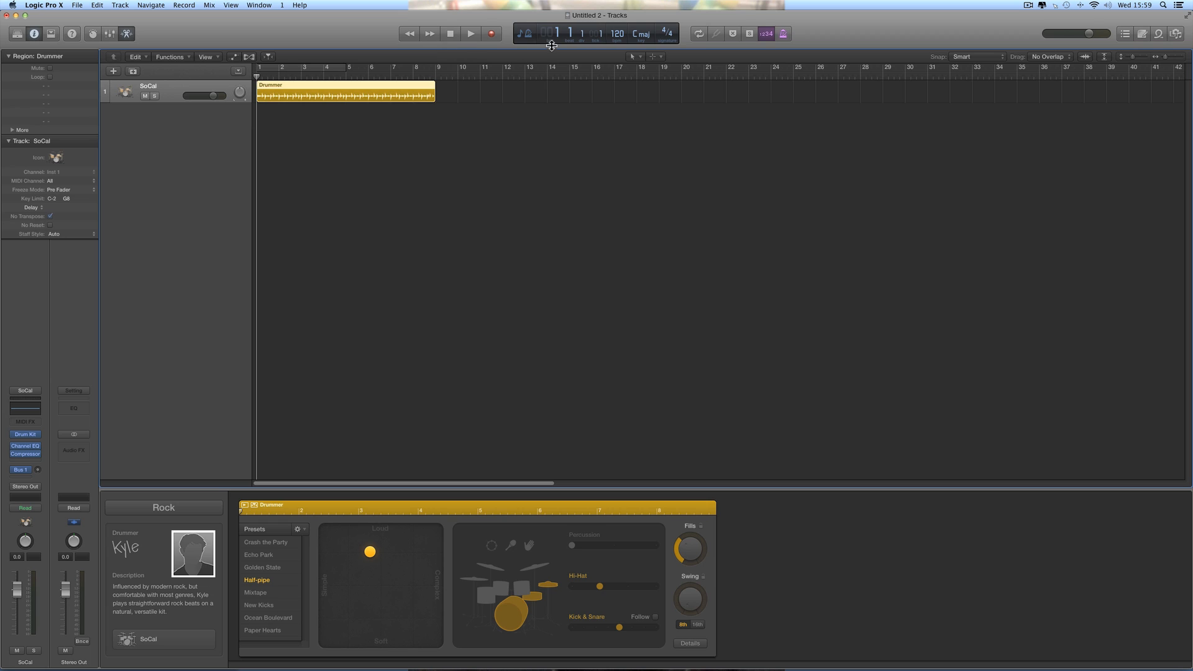
click(474, 36)
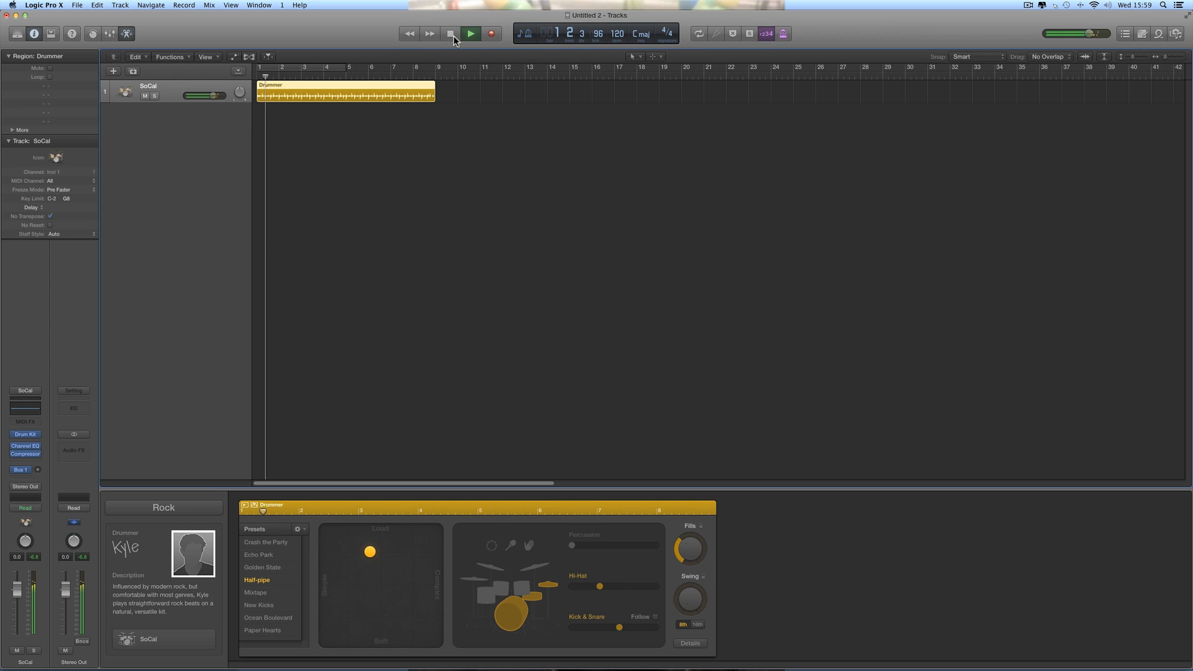
click(452, 34)
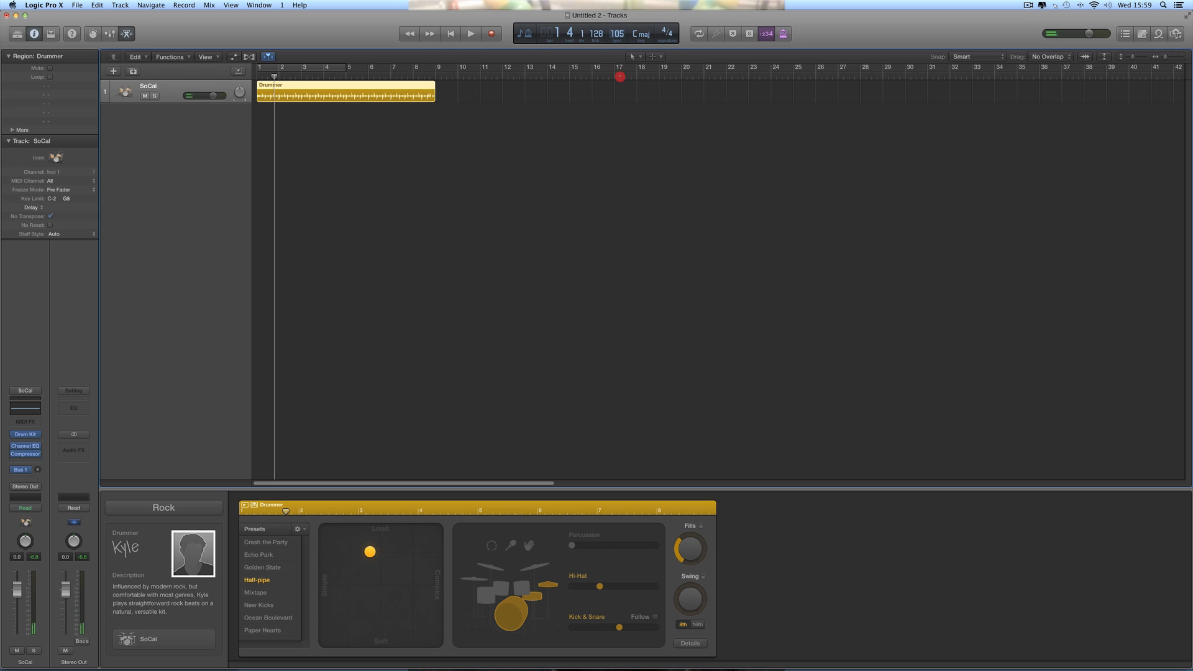
click(619, 87)
click(451, 34)
click(468, 34)
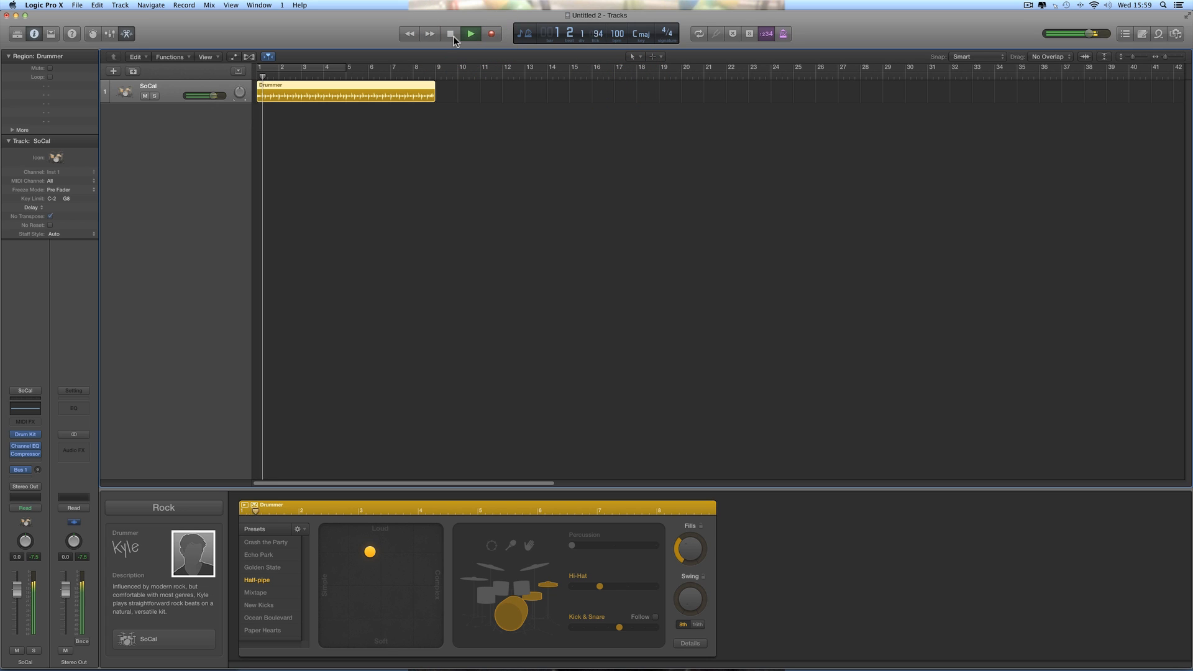
click(450, 33)
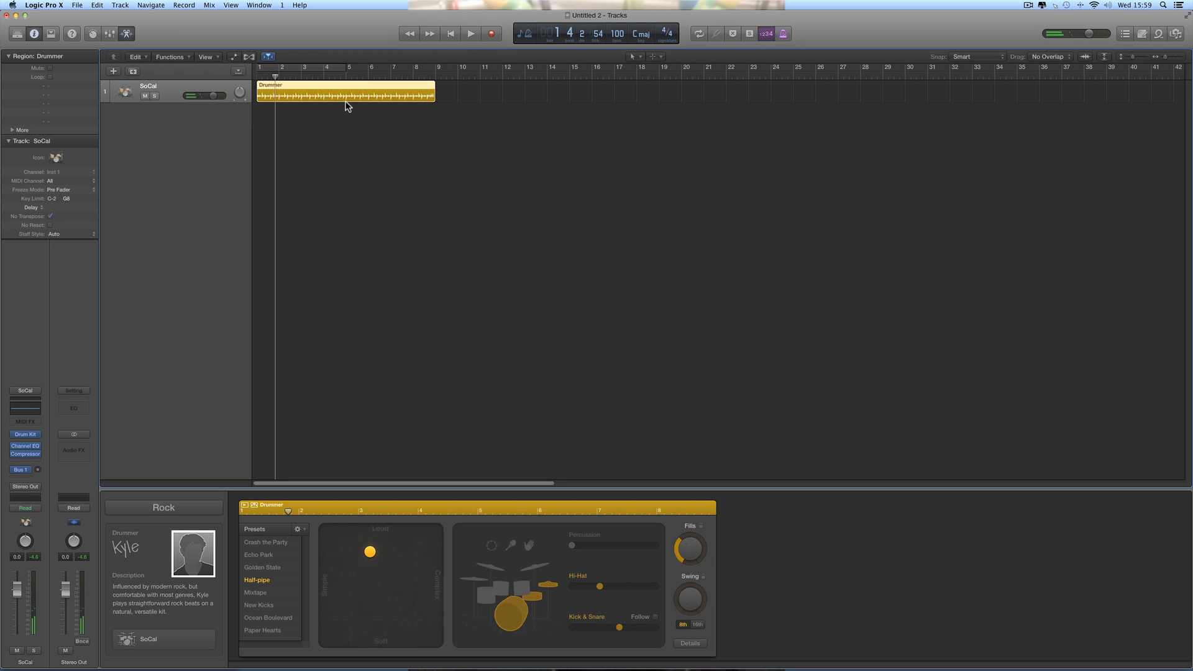
Step: Increase the SoCal track's height and zoom the timeline in horizontally to show the eight-bar region's waveform in detail
scroll(346, 102, right, 1)
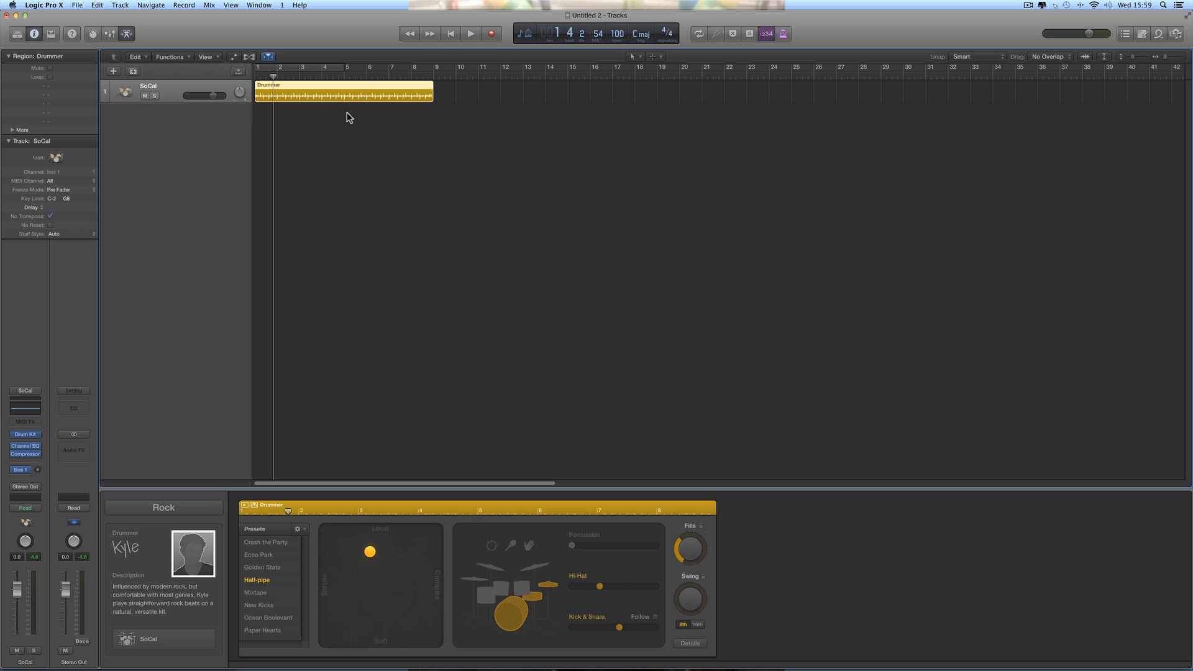
drag(229, 103, 227, 153)
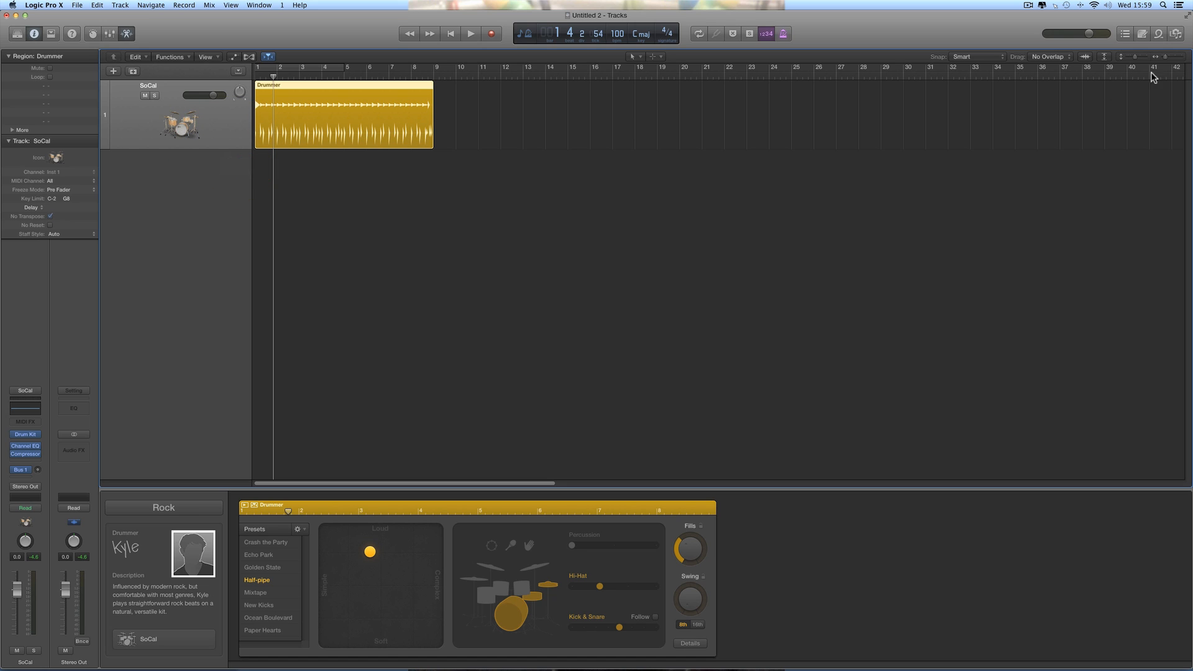
click(1179, 58)
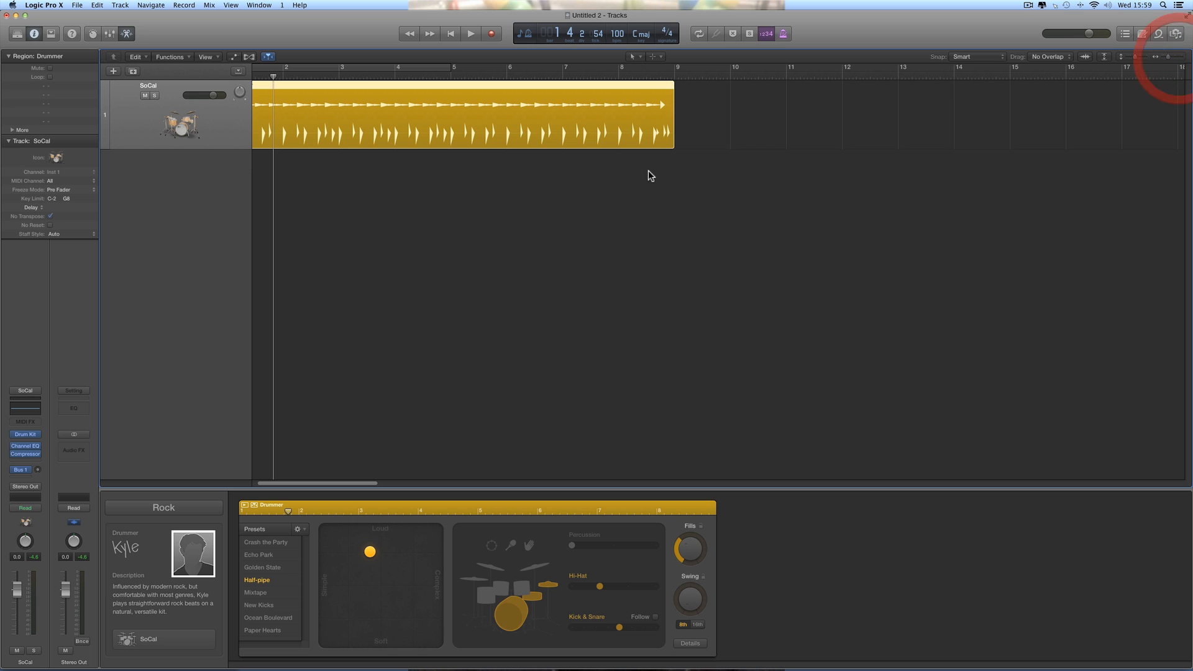
scroll(647, 171, left, 2)
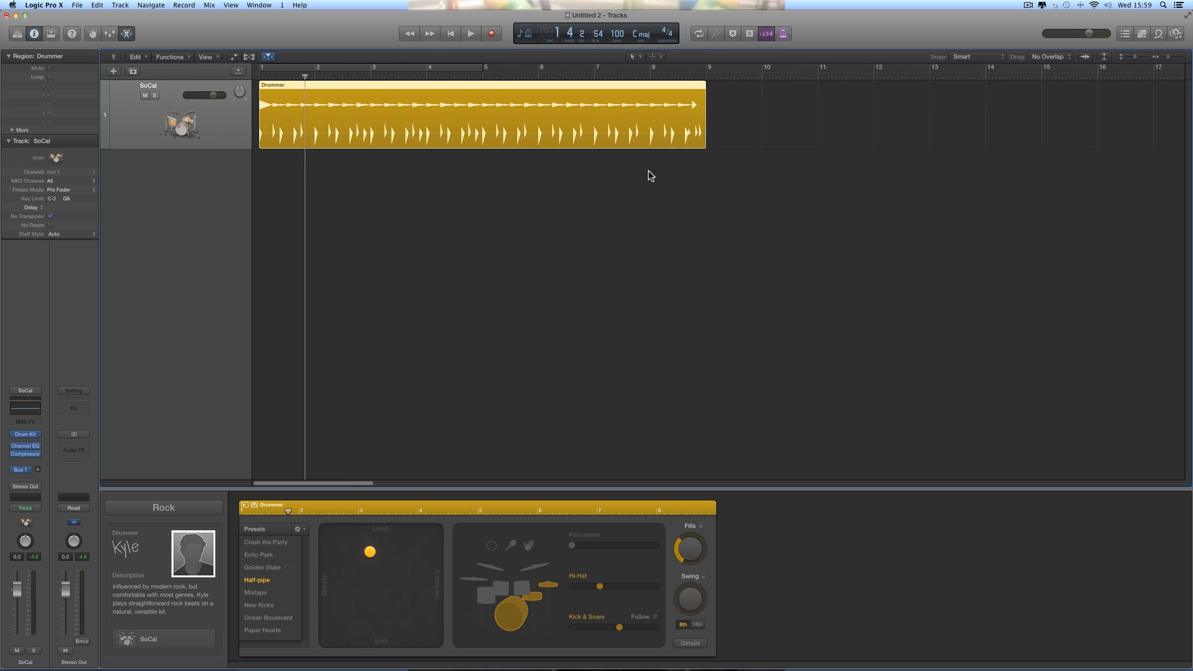
click(1179, 58)
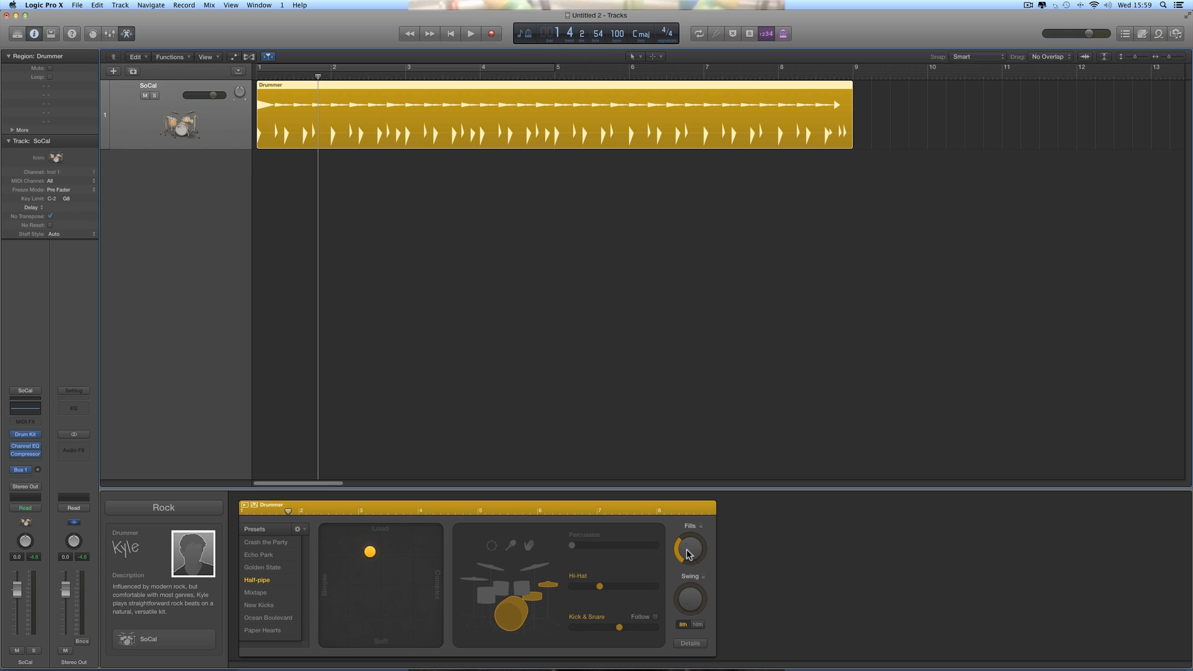
Step: Turn the Drummer region's Fills down to zero and shift the performance slightly toward Complex and Soft
drag(690, 553, 716, 595)
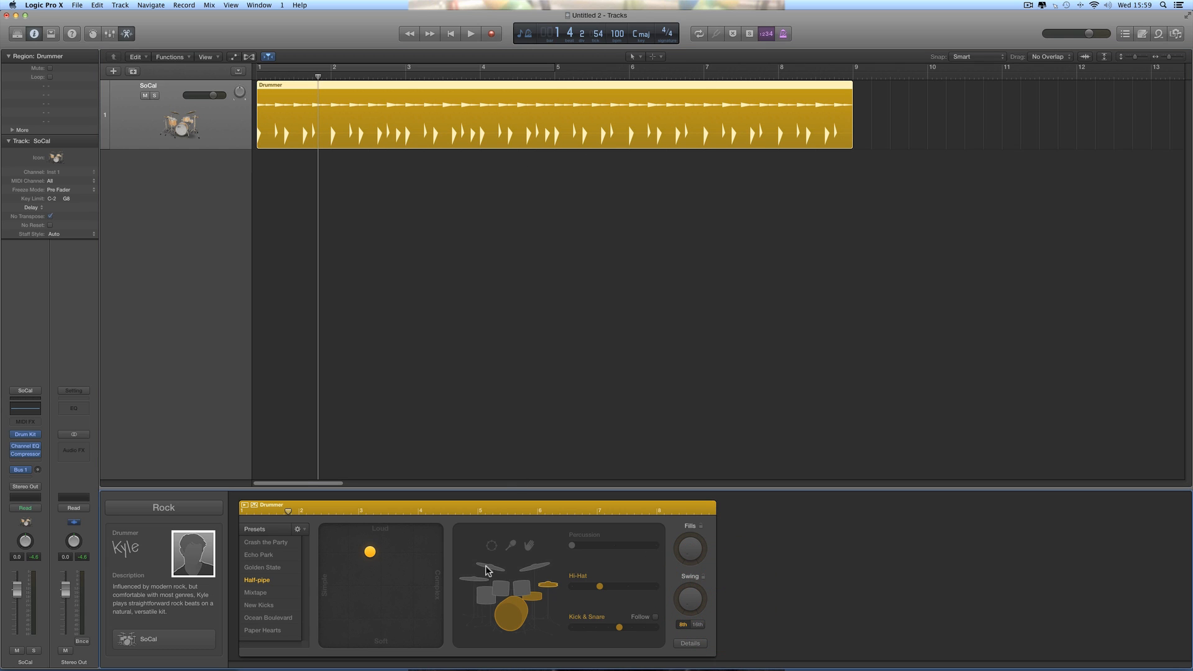
mouse_move(372, 552)
mouse_down()
mouse_move(398, 561)
mouse_move(382, 558)
mouse_up()
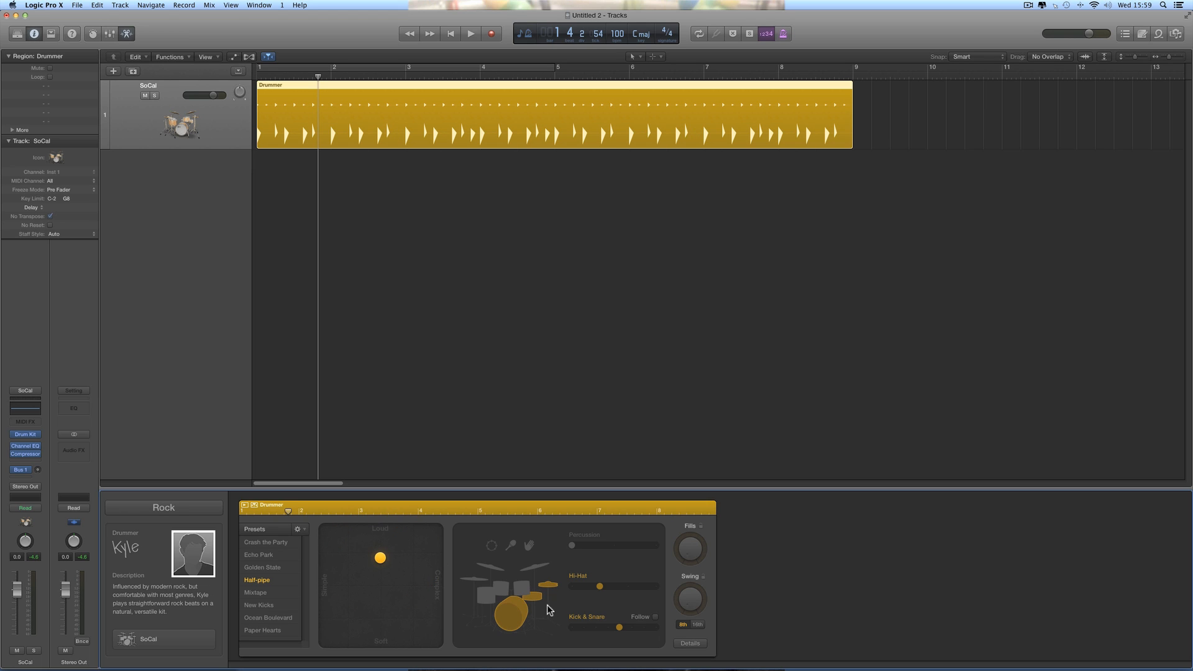
Step: Switch the kick and snare off to audition the hi-hat alone, and switch both drums back on
click(522, 606)
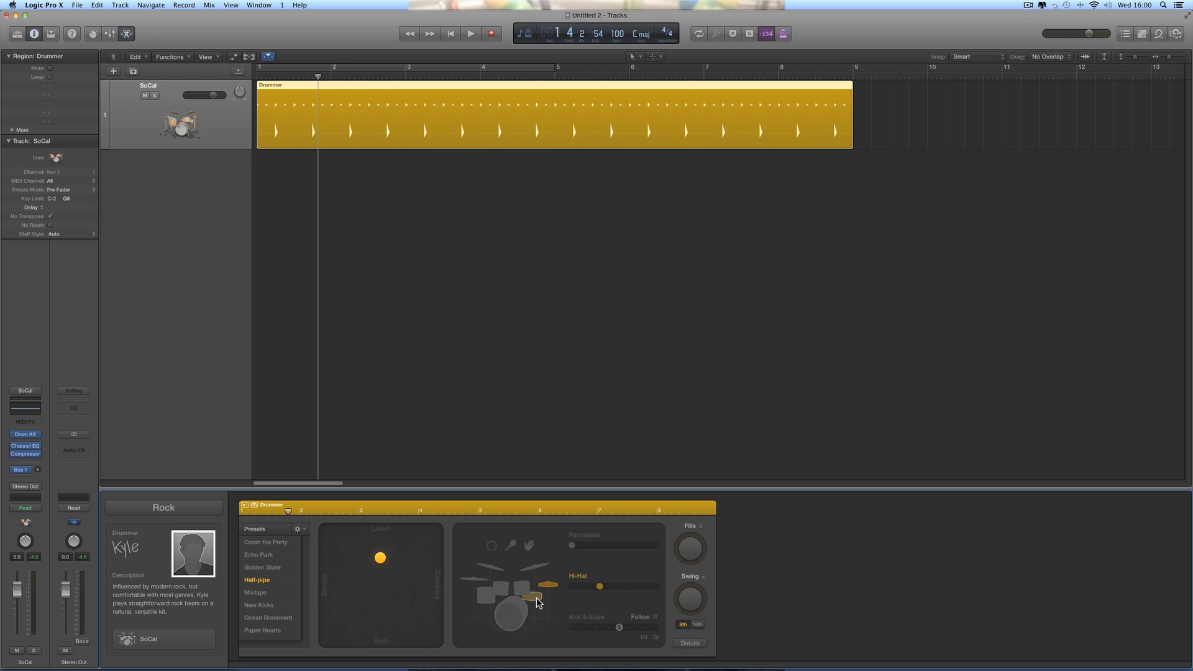
click(531, 596)
mouse_move(599, 587)
mouse_down()
mouse_move(584, 590)
mouse_move(654, 587)
mouse_move(575, 587)
mouse_move(600, 587)
mouse_up()
click(451, 34)
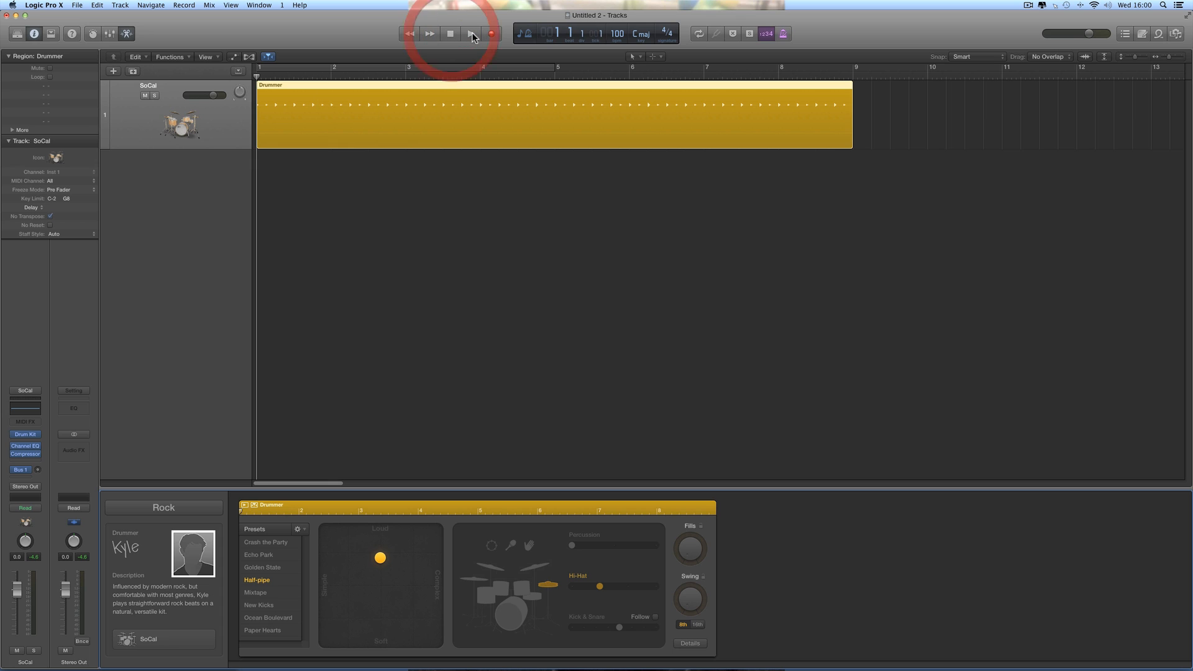
click(471, 34)
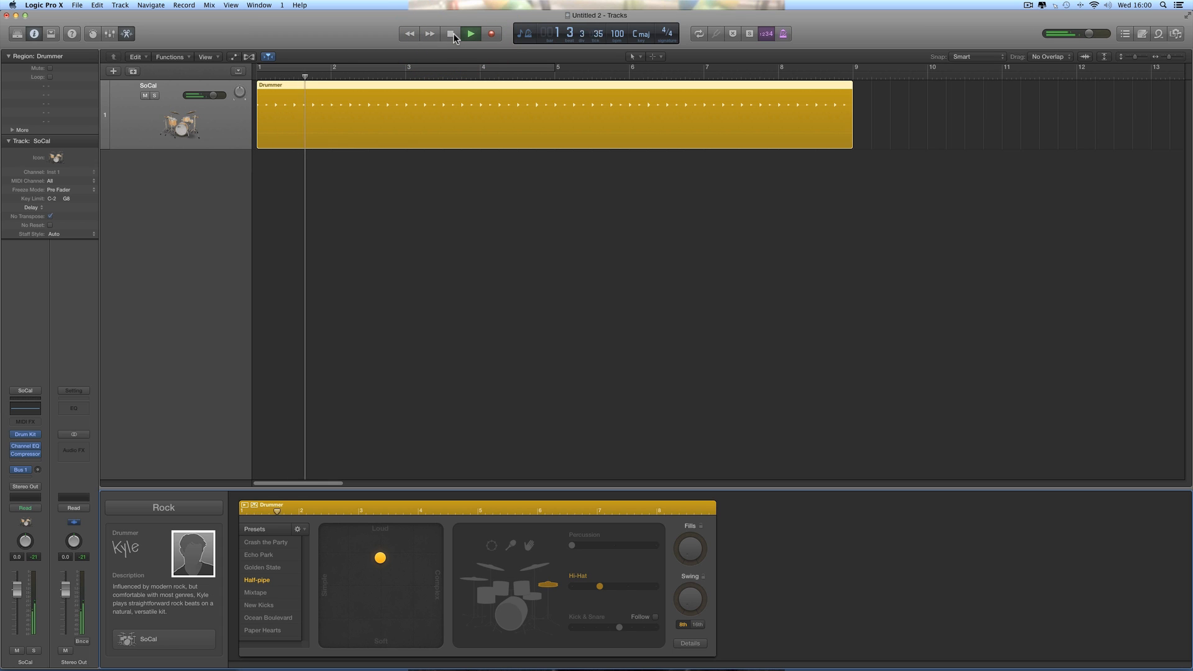
click(453, 32)
click(519, 607)
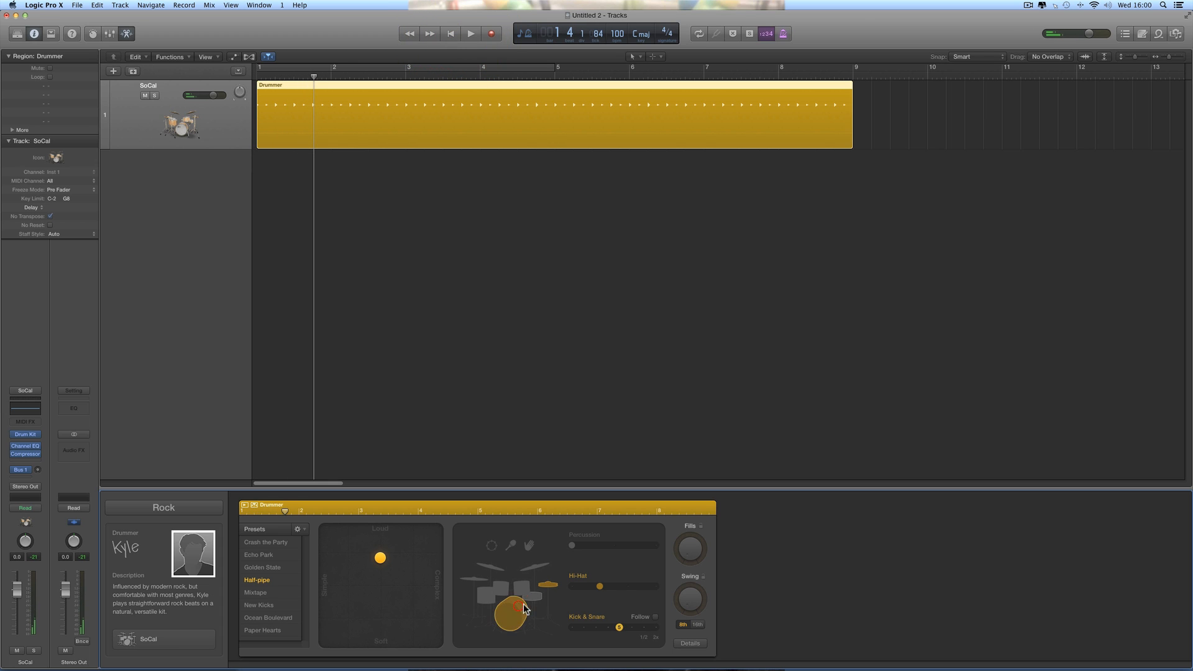
click(535, 596)
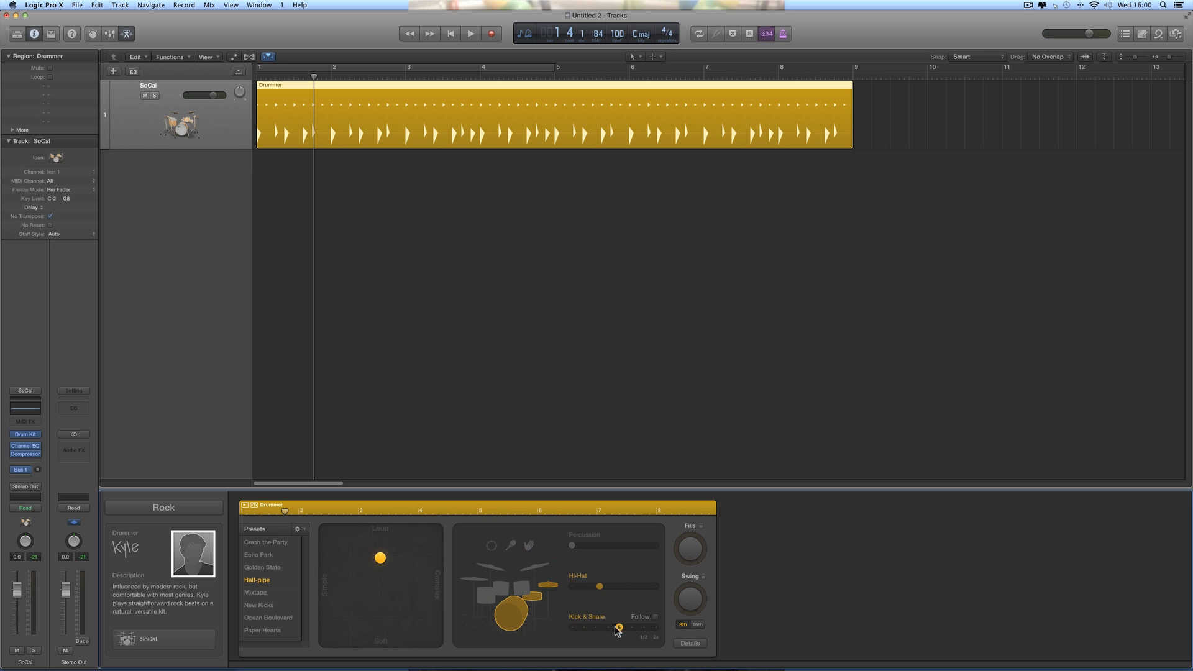
Step: Set the Kick & Snare pattern to variation 1 and play it with bars 1 to 4 cycling
drag(620, 629, 572, 628)
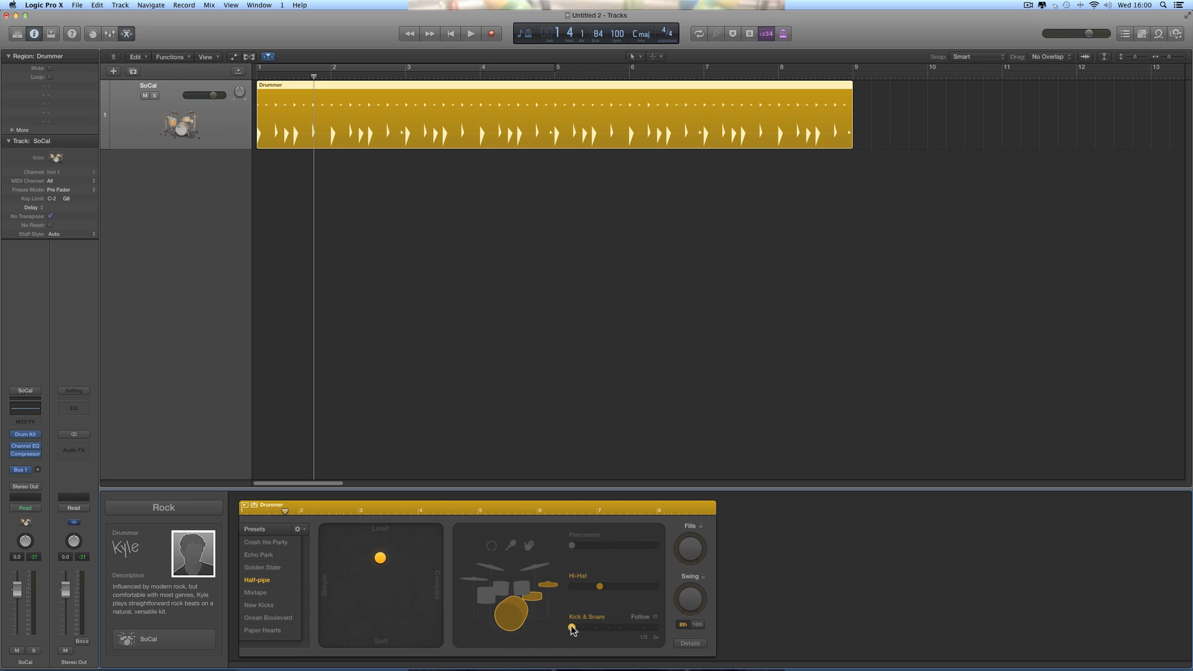
drag(572, 628, 573, 629)
click(278, 66)
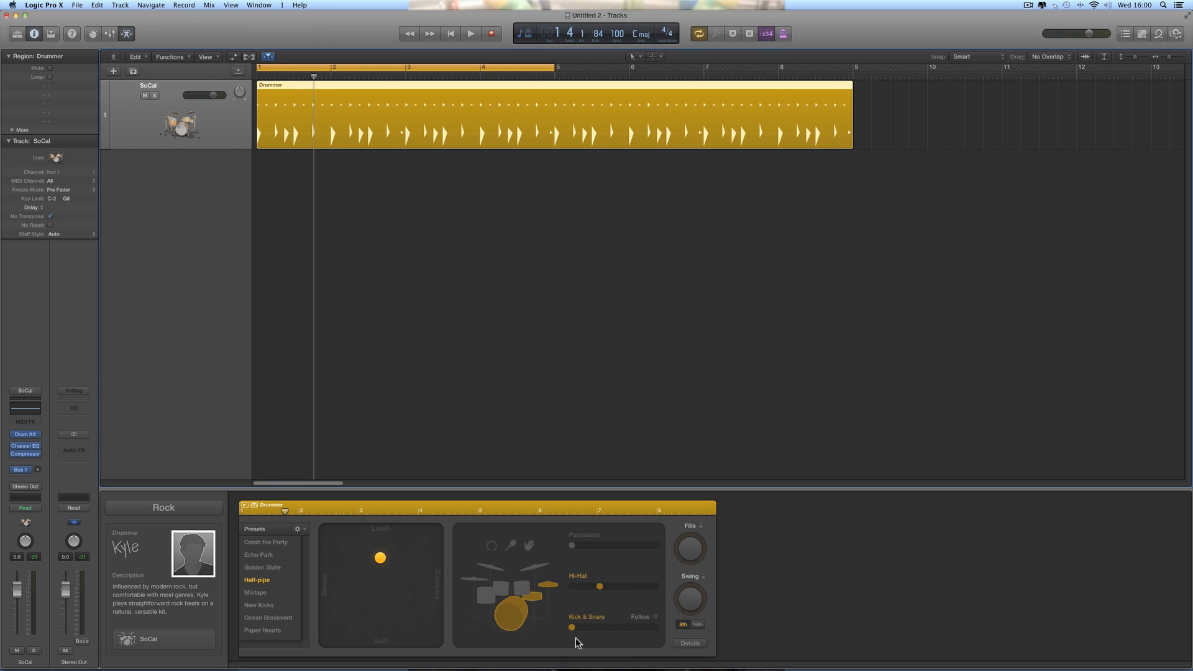
key(space)
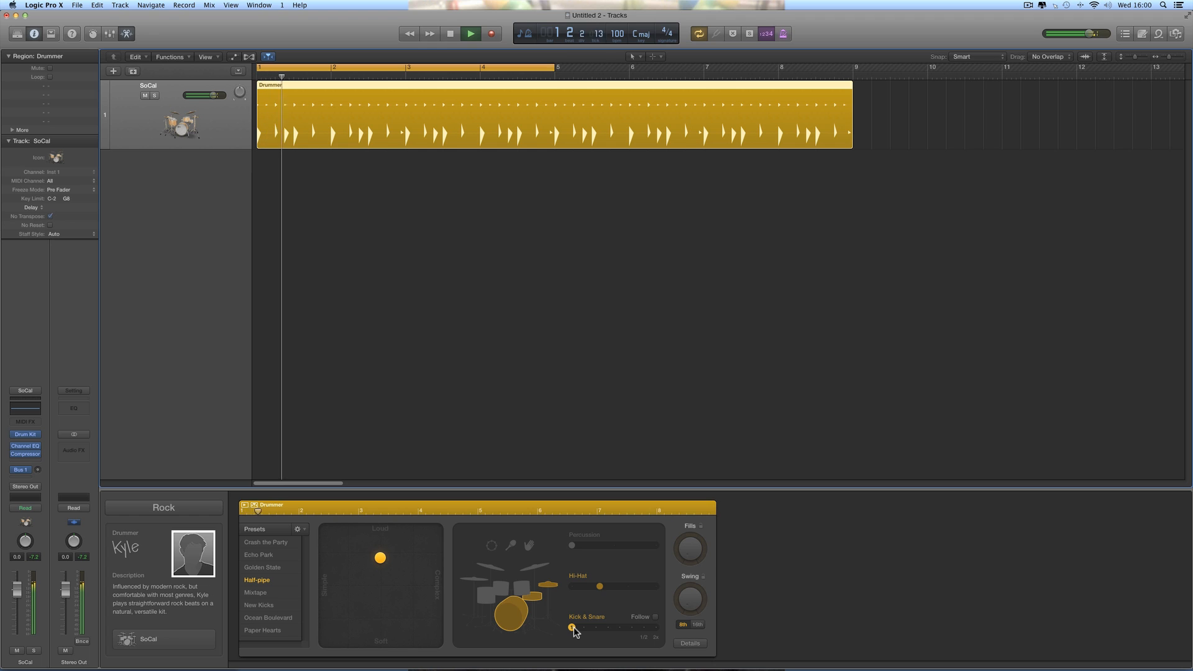
key(space)
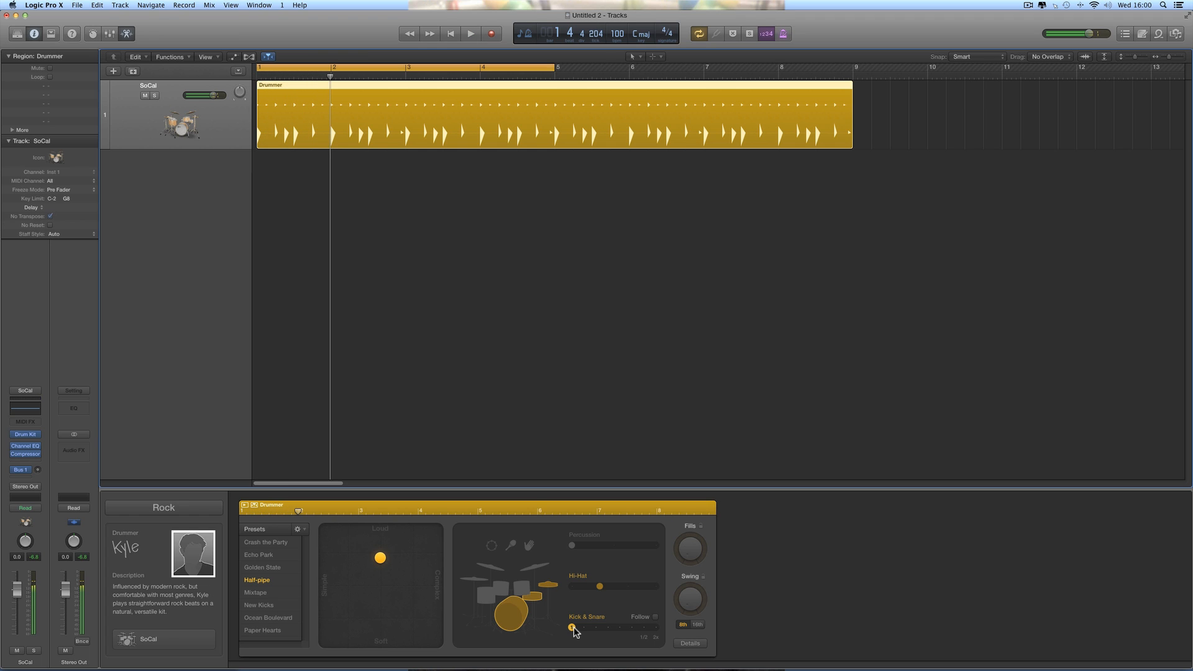
Step: Audition Kick & Snare pattern variations 2 and 4 over the cycled bars
drag(576, 629, 584, 629)
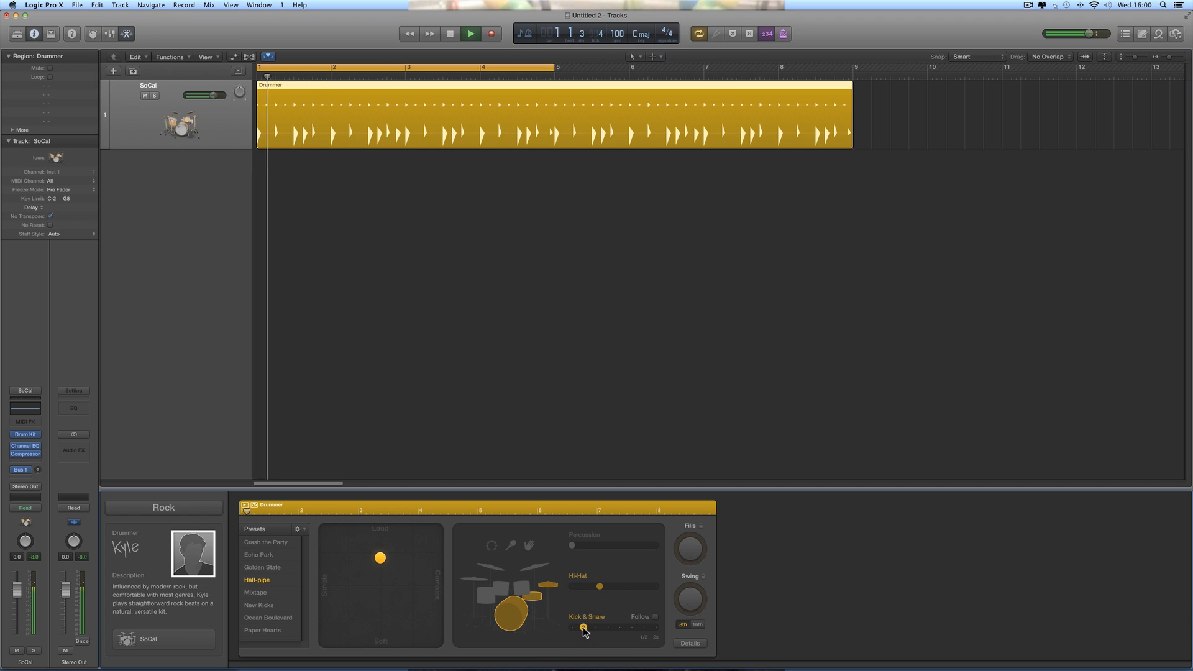
key(space)
drag(584, 628, 607, 629)
key(space)
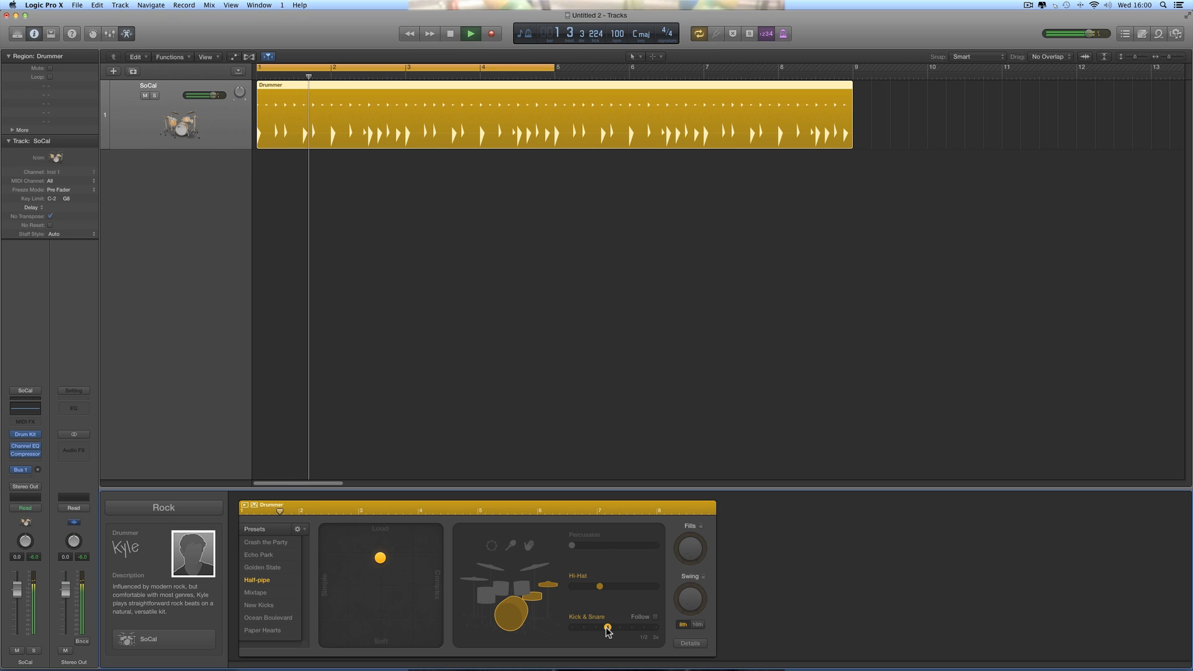
key(space)
Step: Set the Kick & Snare pattern to variation 5 and play it back over the cycled bars
click(614, 628)
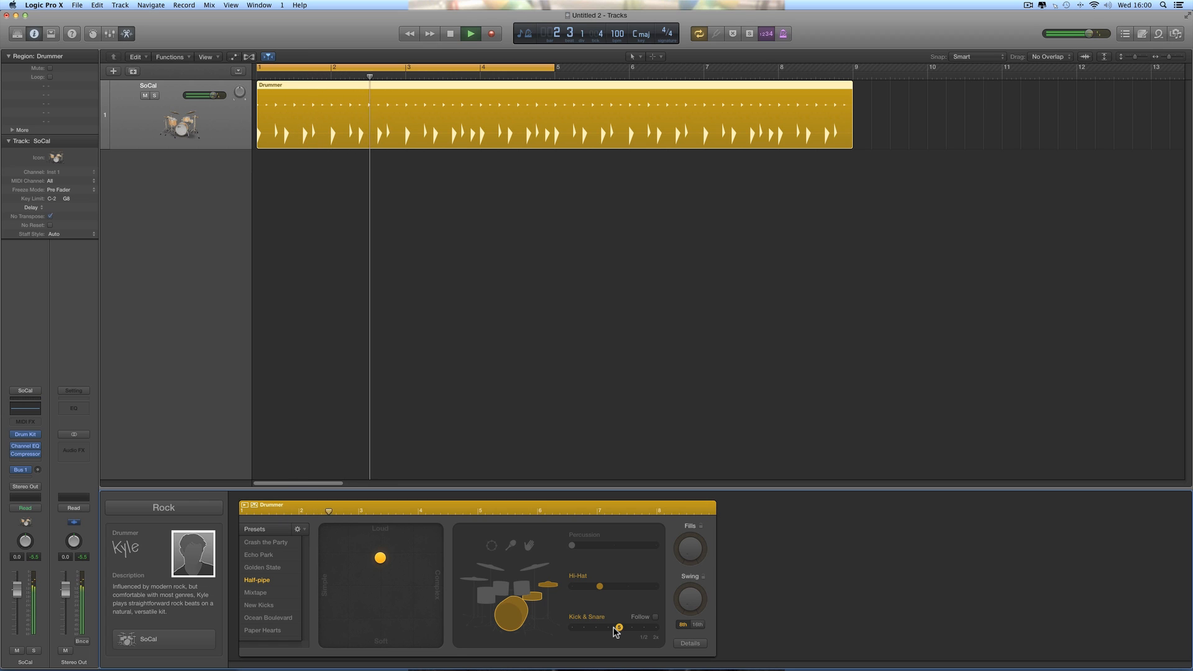
key(space)
key(space)
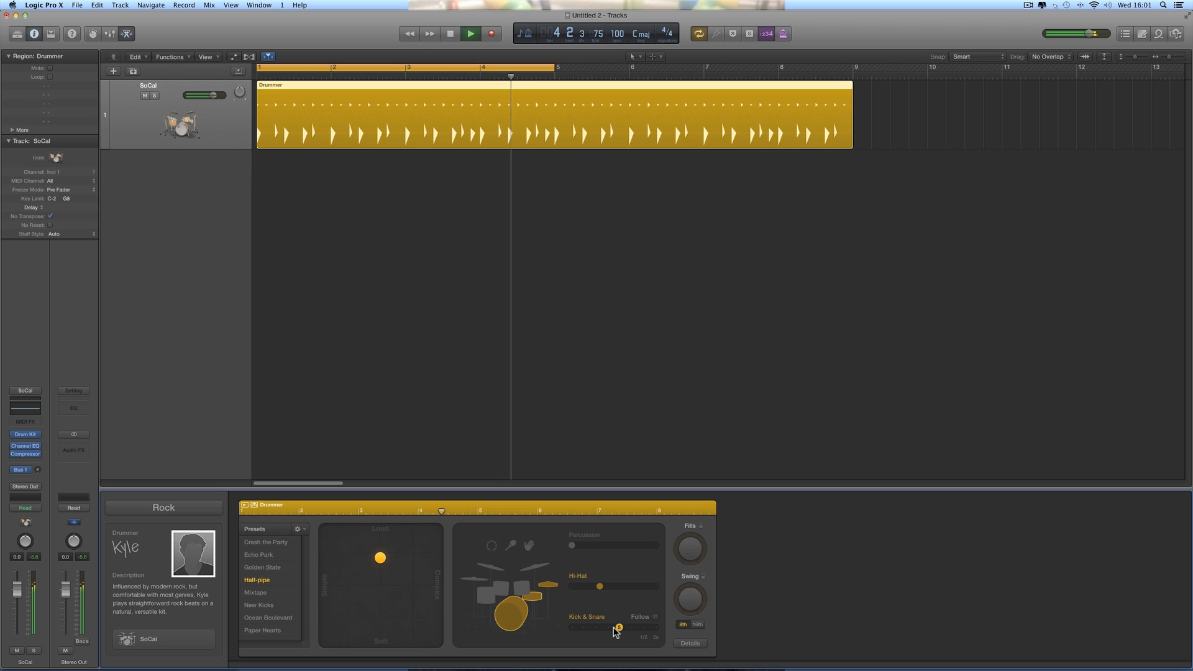
key(space)
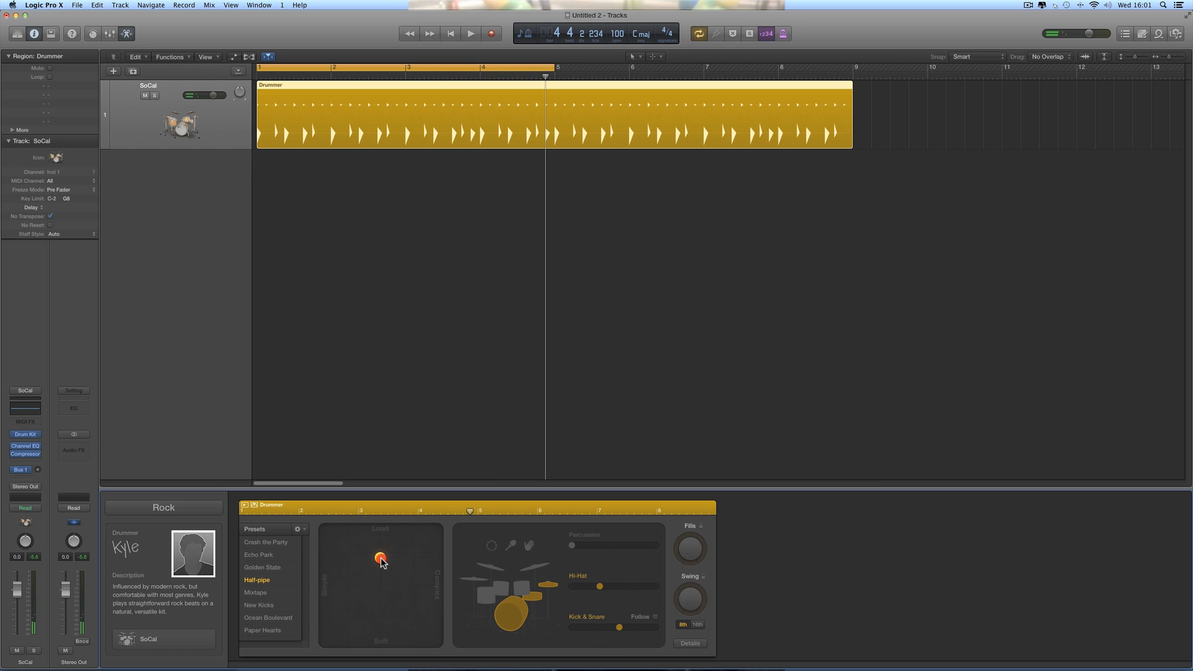
Step: Move the performance puck down close to Soft and play the quieter beat from the start of the cycle
drag(381, 560, 382, 620)
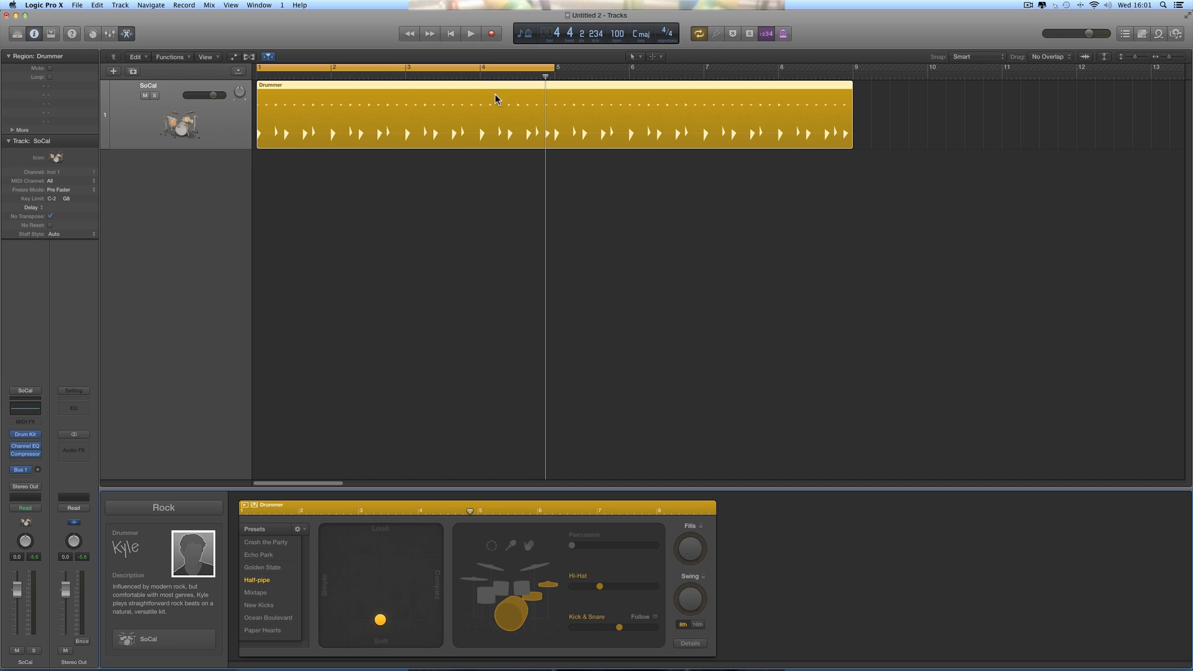
click(453, 35)
key(space)
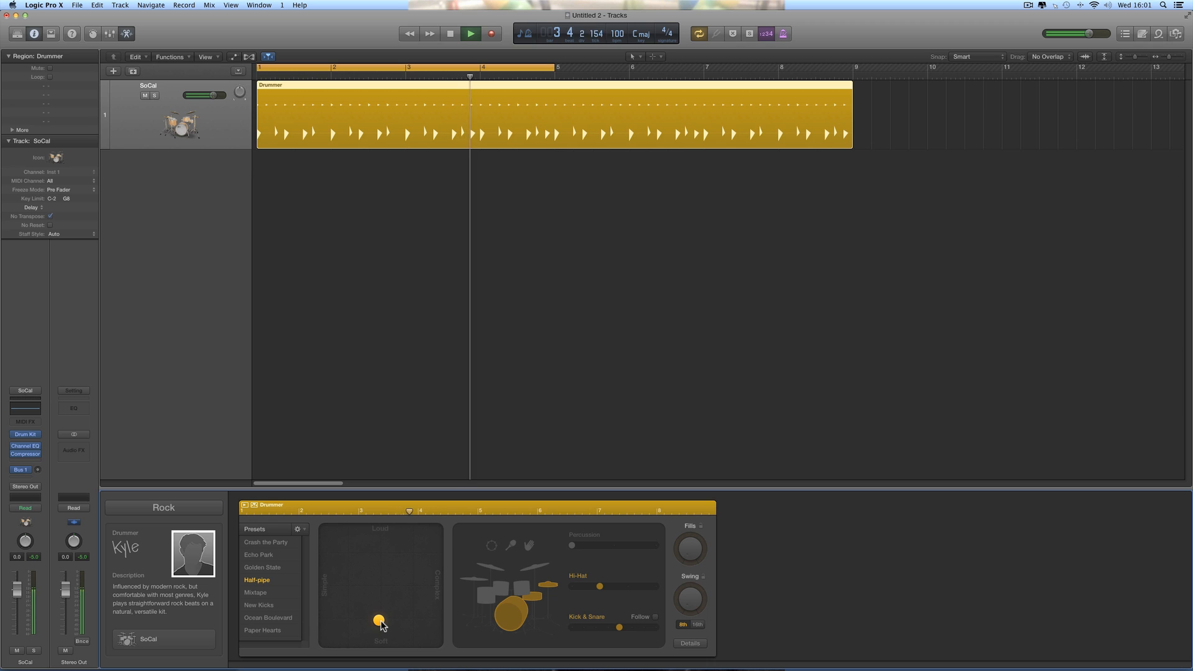
key(space)
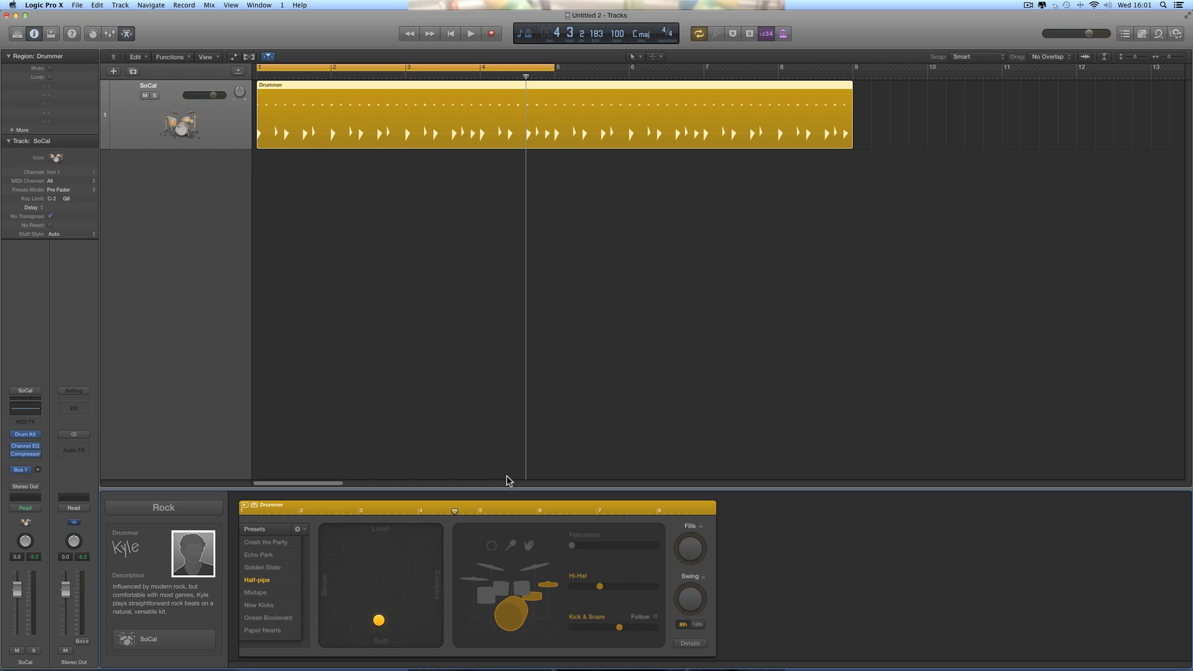
Step: Set the project tempo to 98 and play the cycled bars from the start at that speed
click(469, 35)
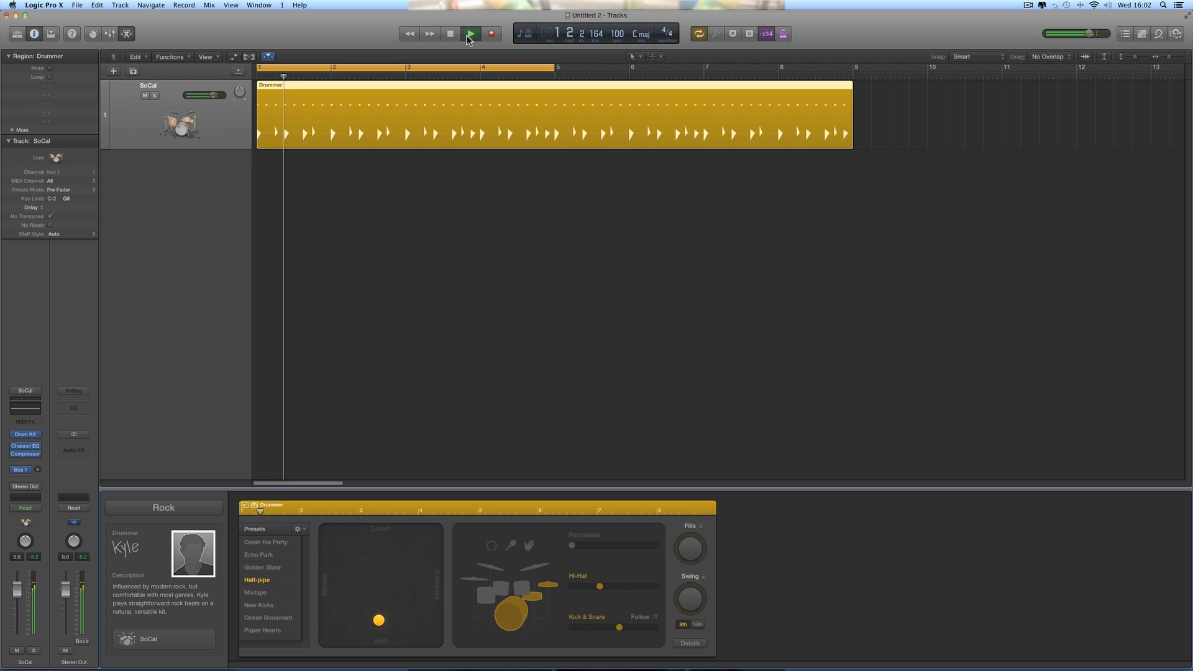
click(466, 35)
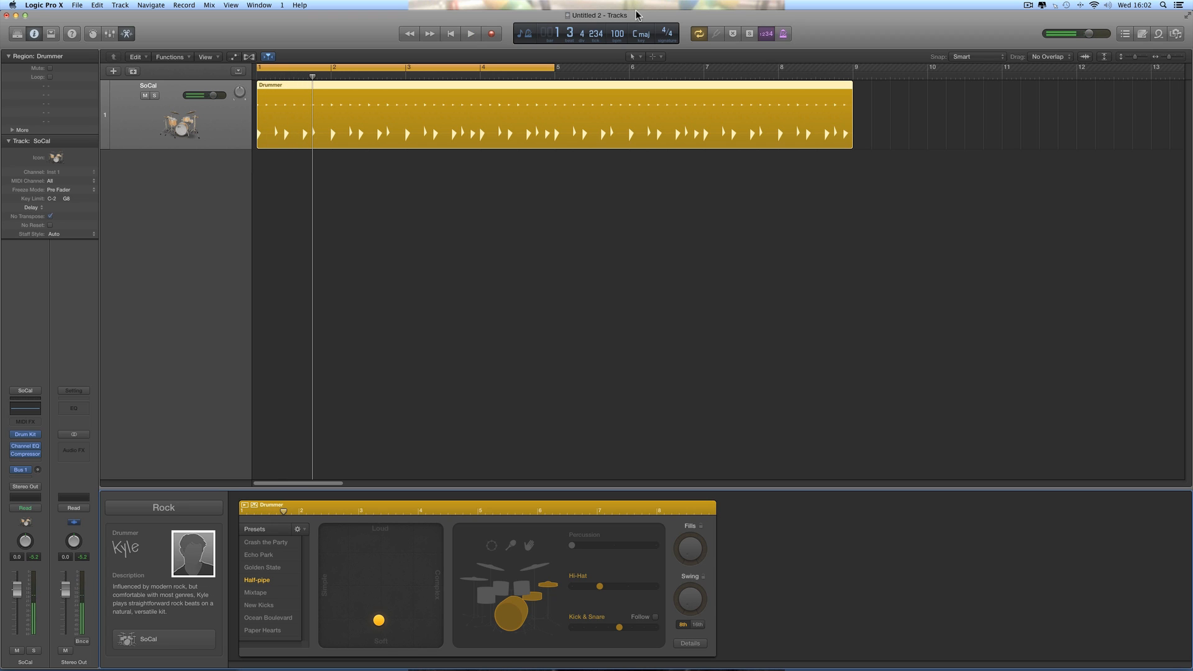
double_click(621, 34)
click(451, 34)
click(472, 35)
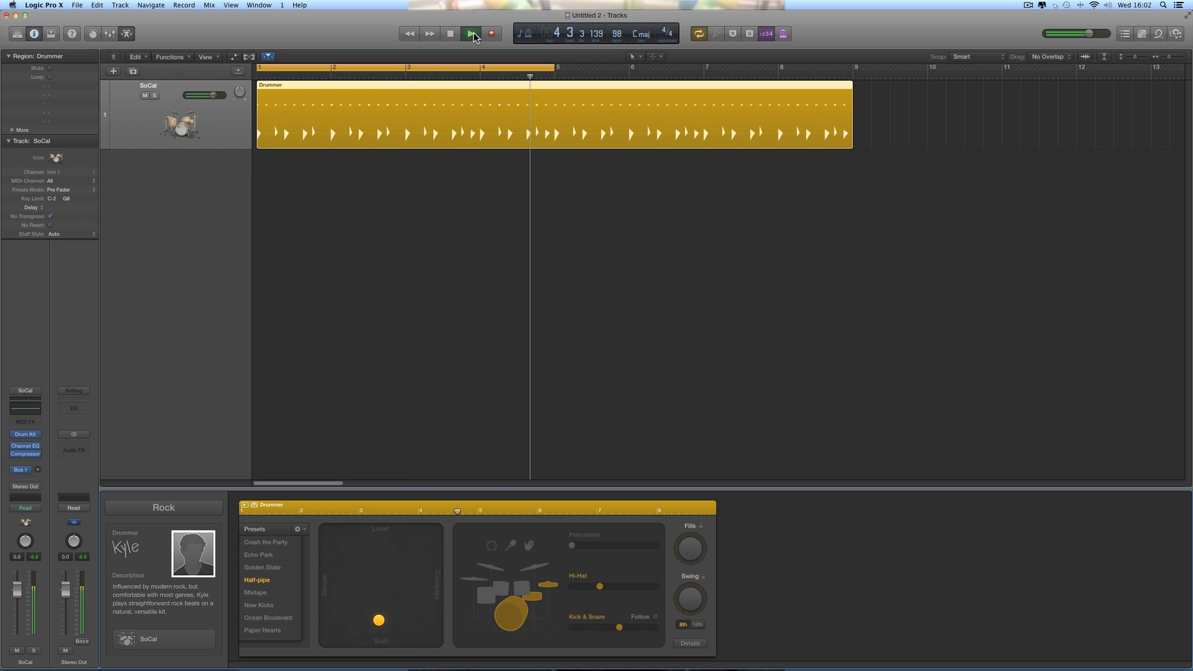
click(473, 33)
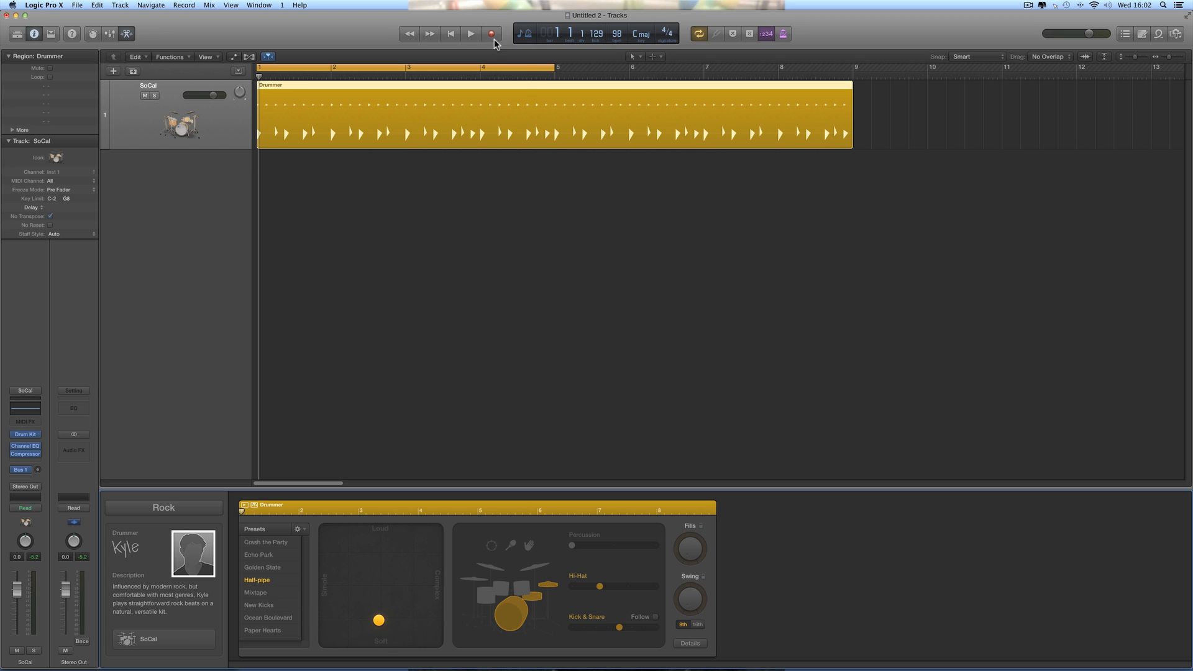
Step: Turn off cycling and show the global tracks above the Drummer track, with the timeline zoomed out to about 42 bars
click(495, 67)
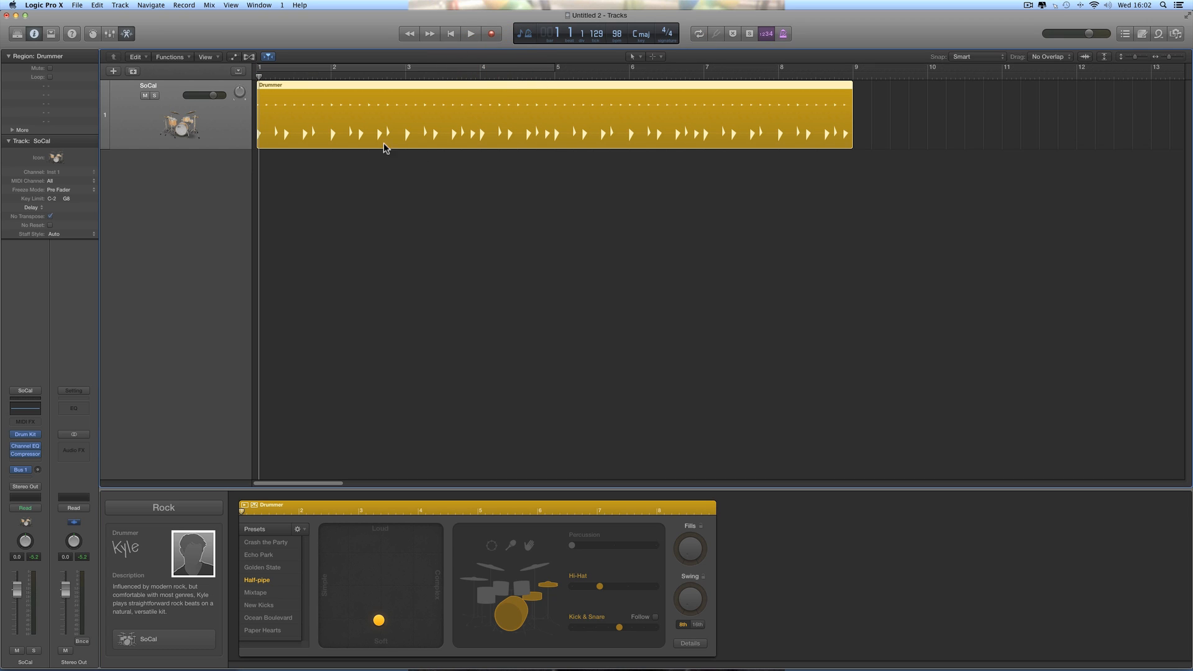
drag(1169, 57, 1165, 57)
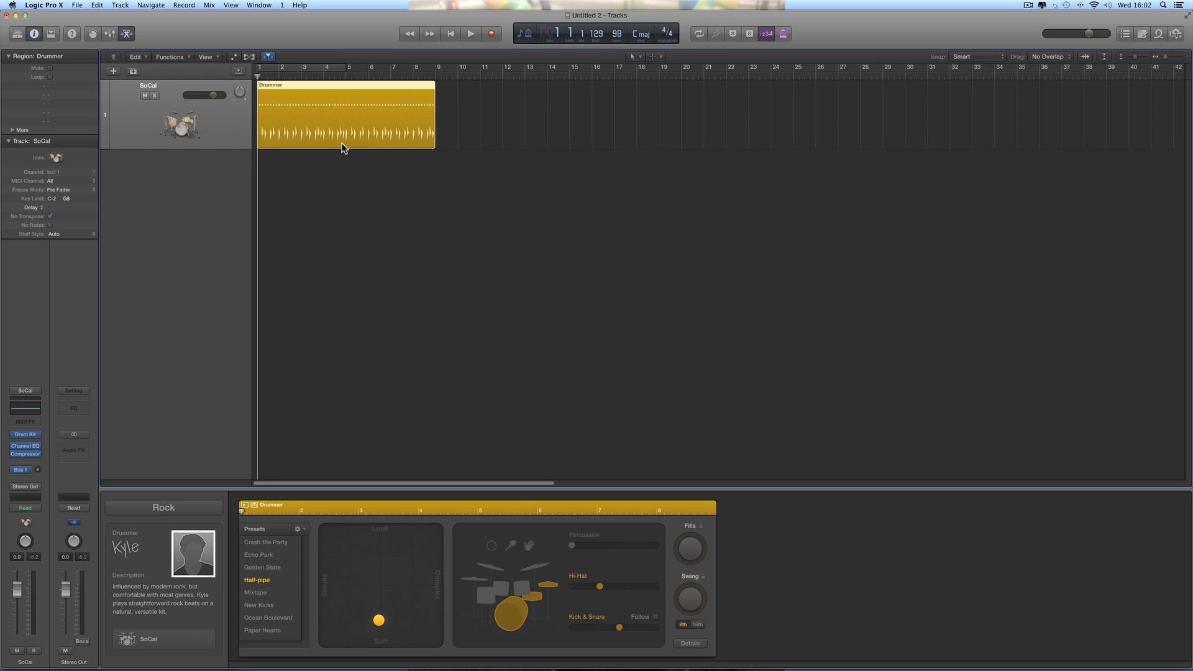
scroll(309, 127, right, 1)
click(238, 71)
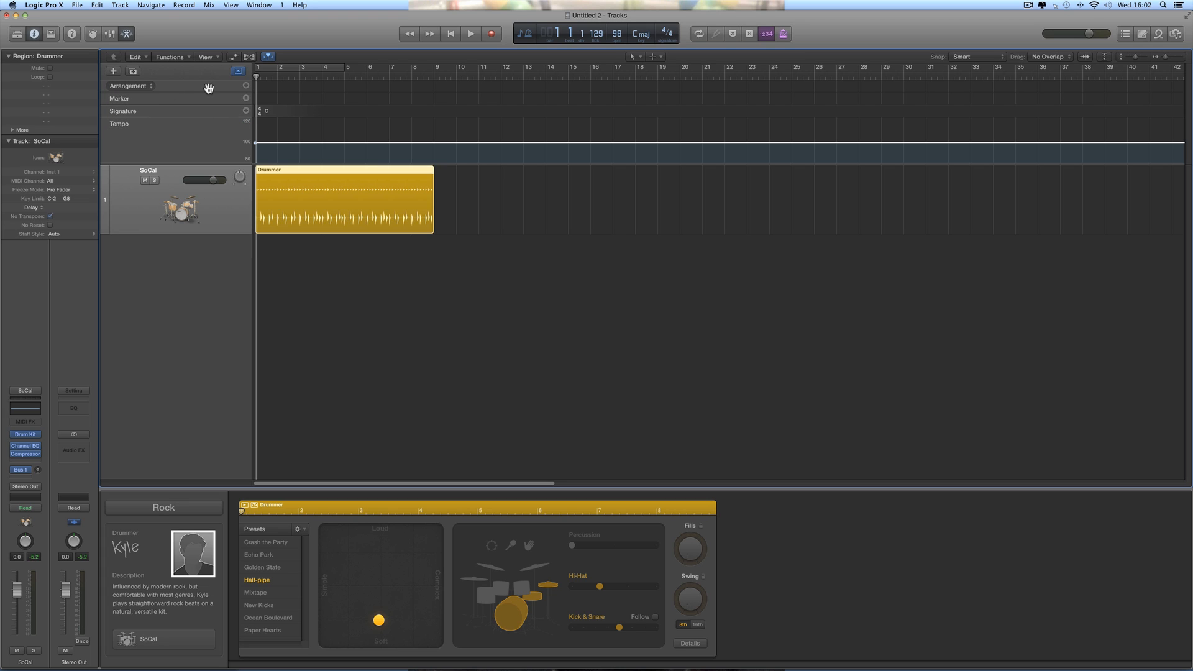
right_click(206, 123)
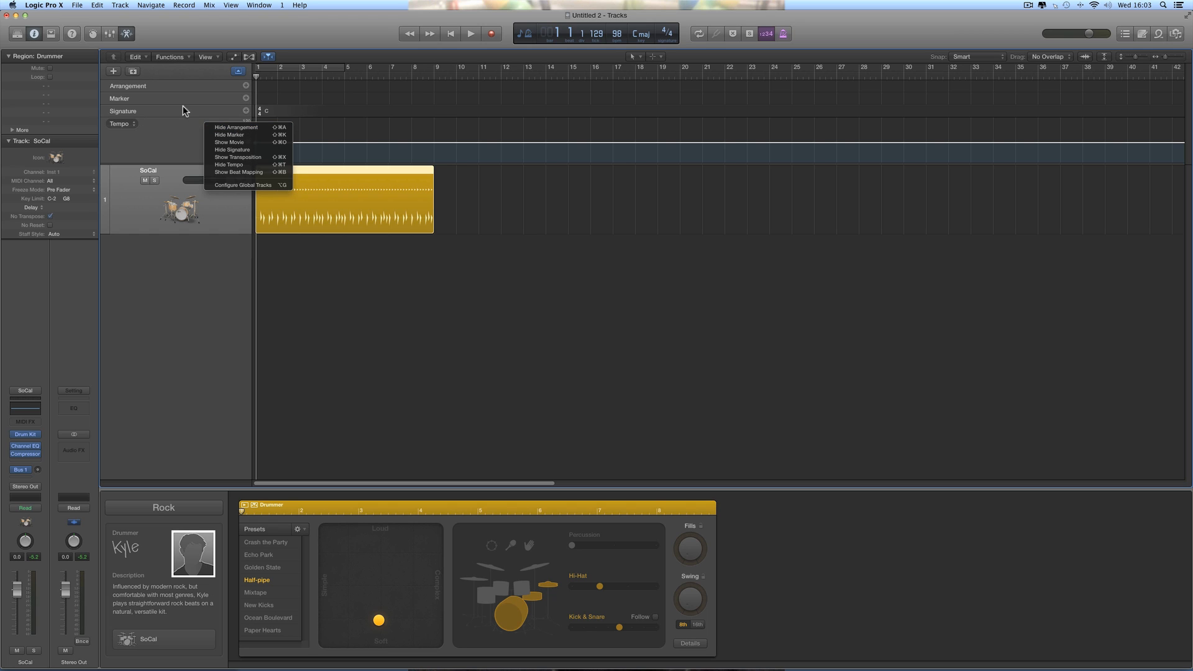
click(507, 372)
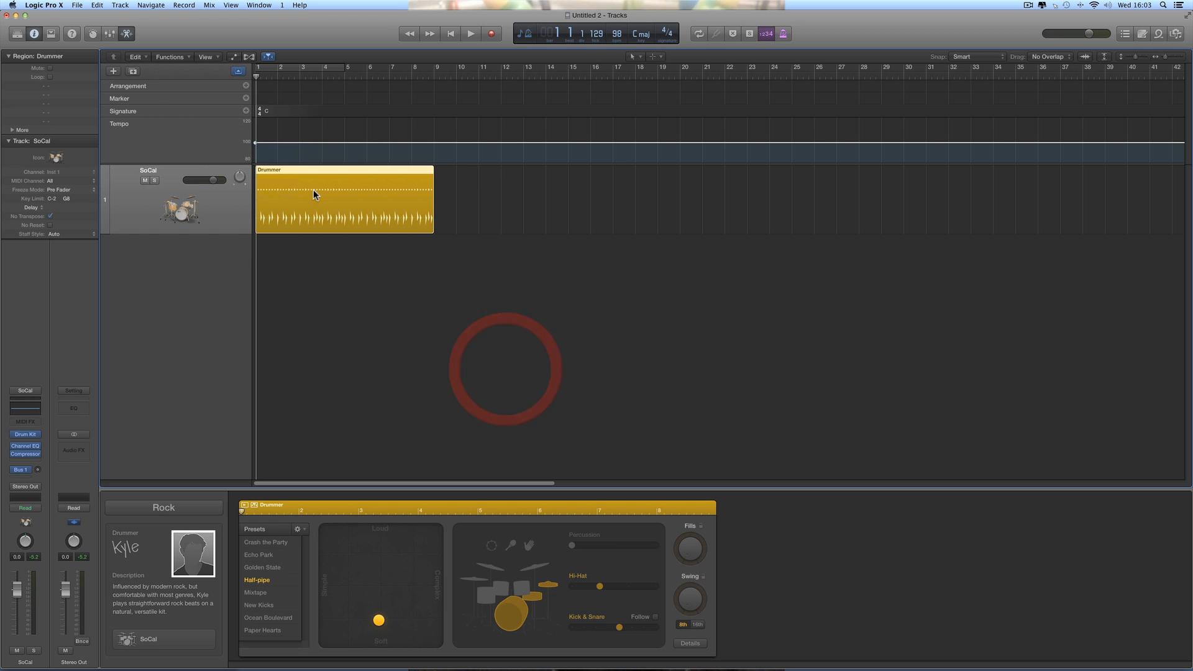
Step: Add an Intro arrangement marker spanning the eight-bar Drummer region at bar 1
click(245, 86)
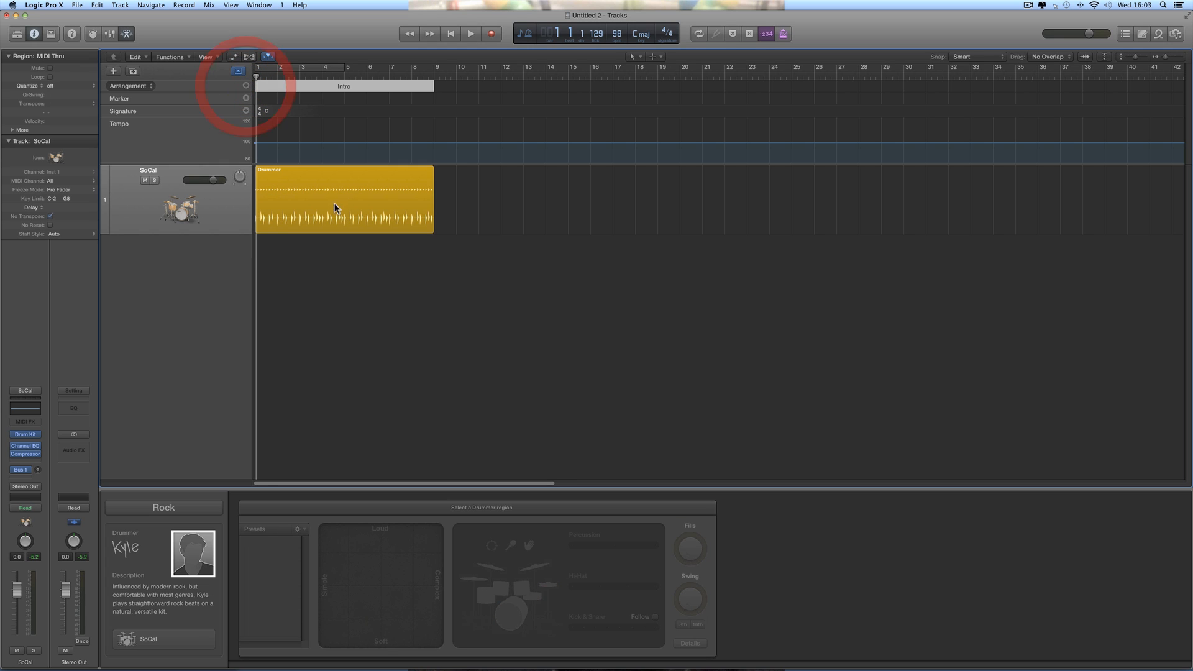
click(364, 88)
click(362, 92)
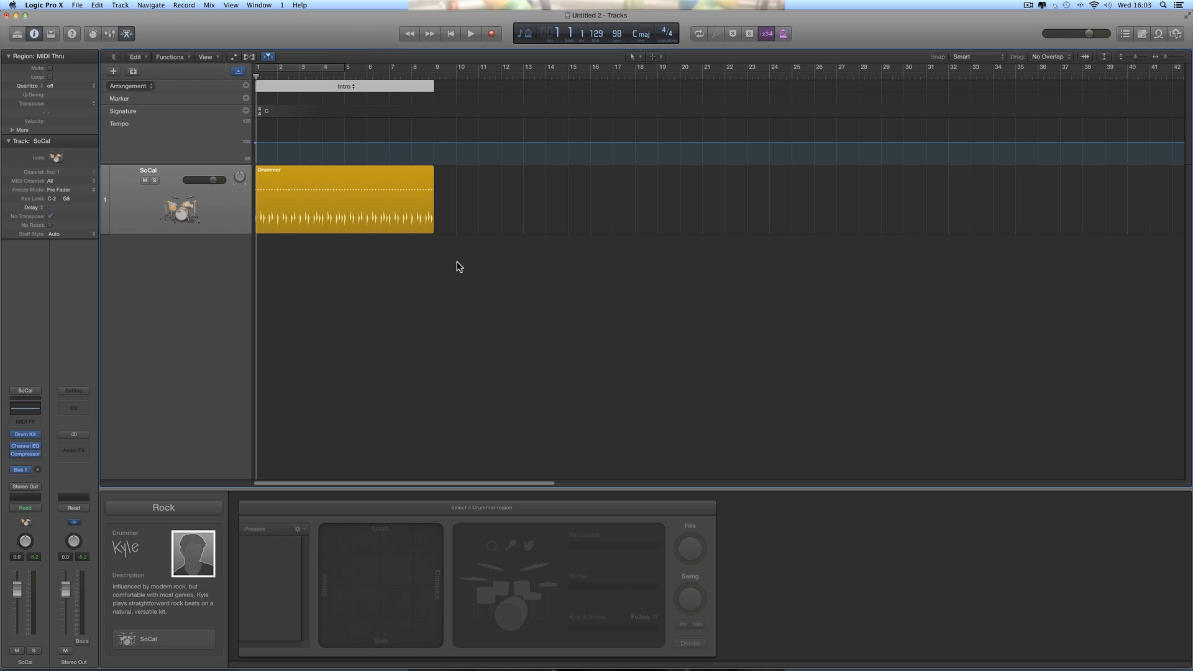
click(345, 186)
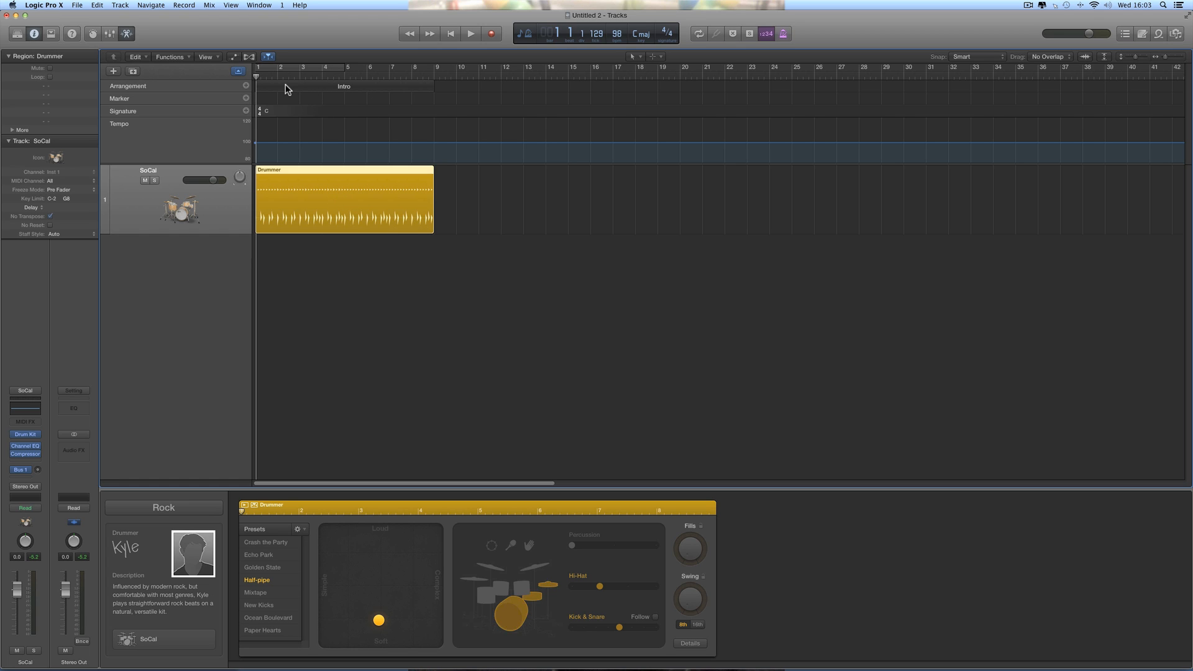
click(338, 212)
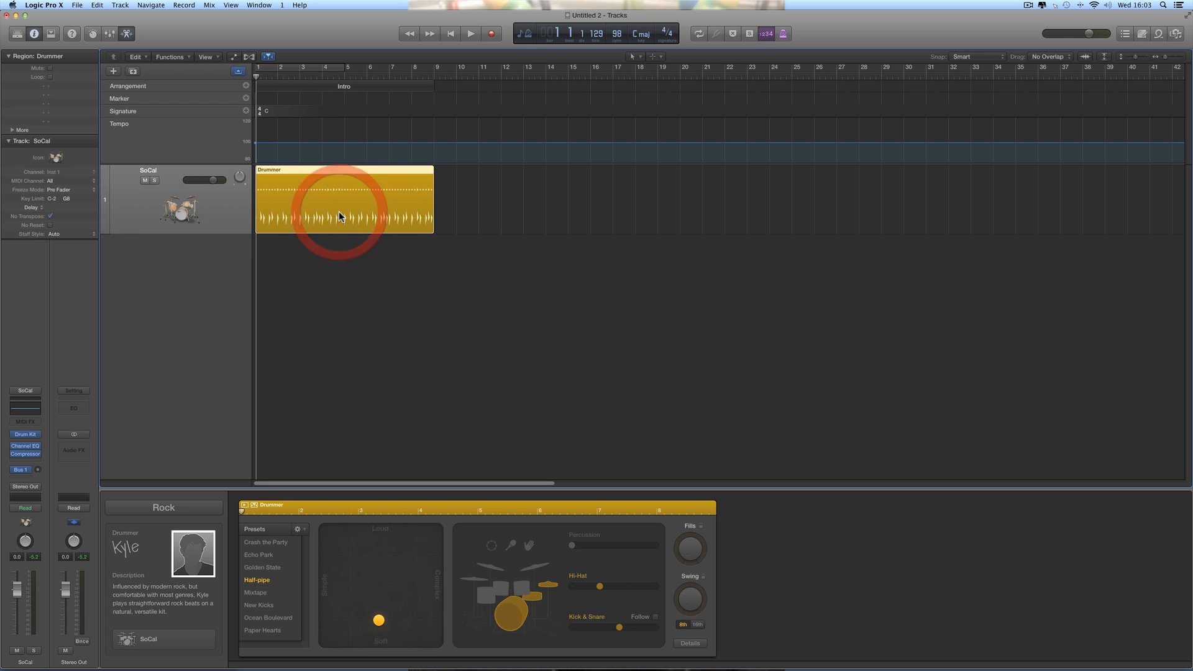
Step: Copy the Intro section with its Drummer region to bar 9 and rename the copied section Verse
click(324, 87)
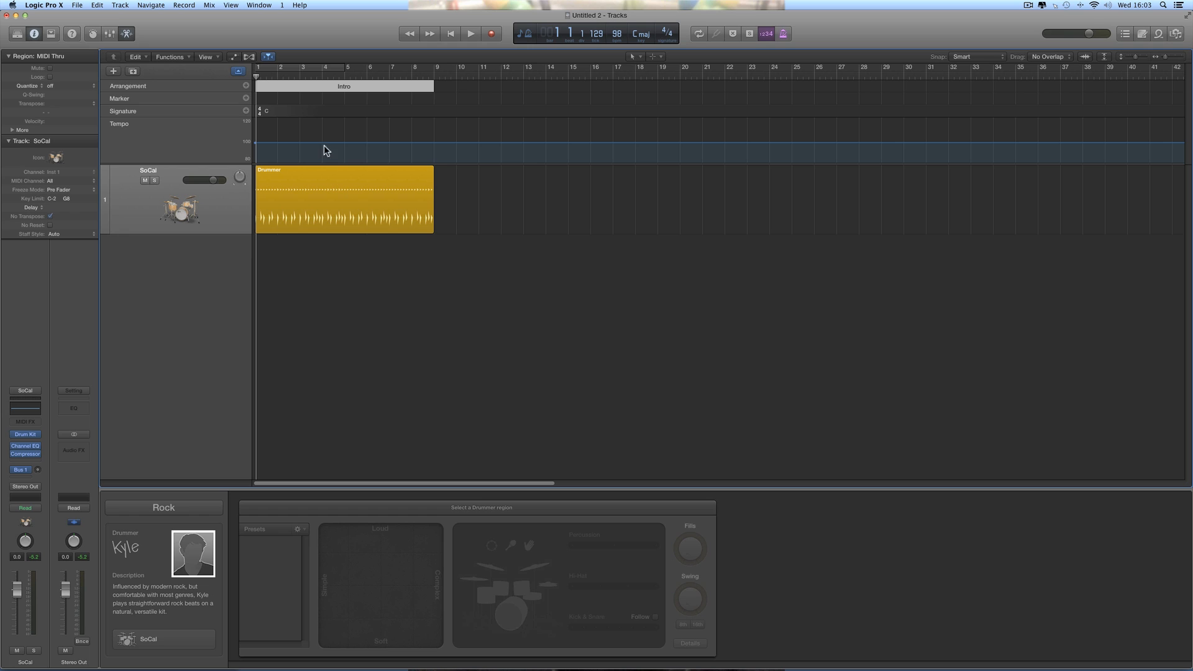
drag(276, 92, 458, 95)
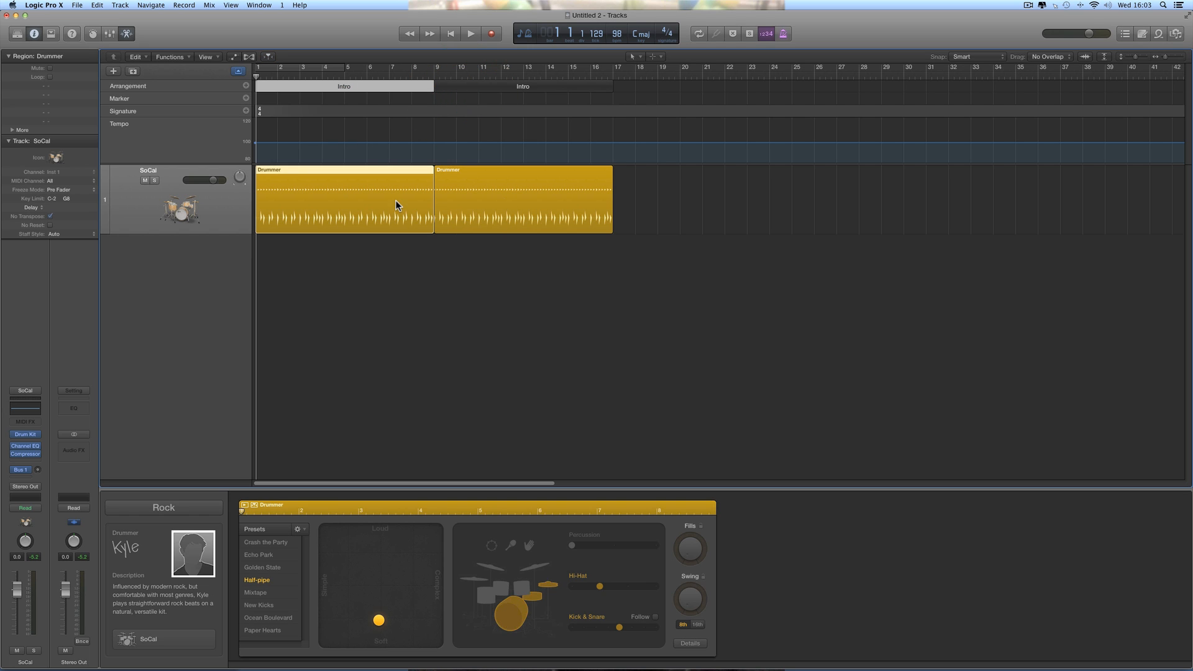
click(477, 90)
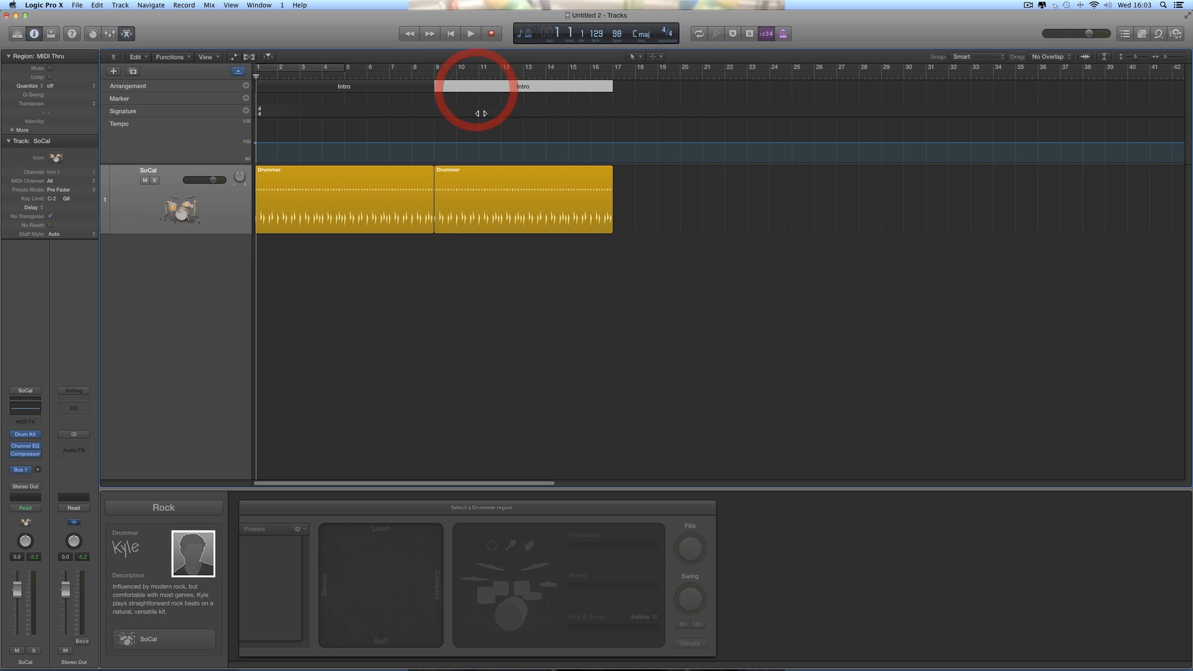
click(491, 203)
click(529, 93)
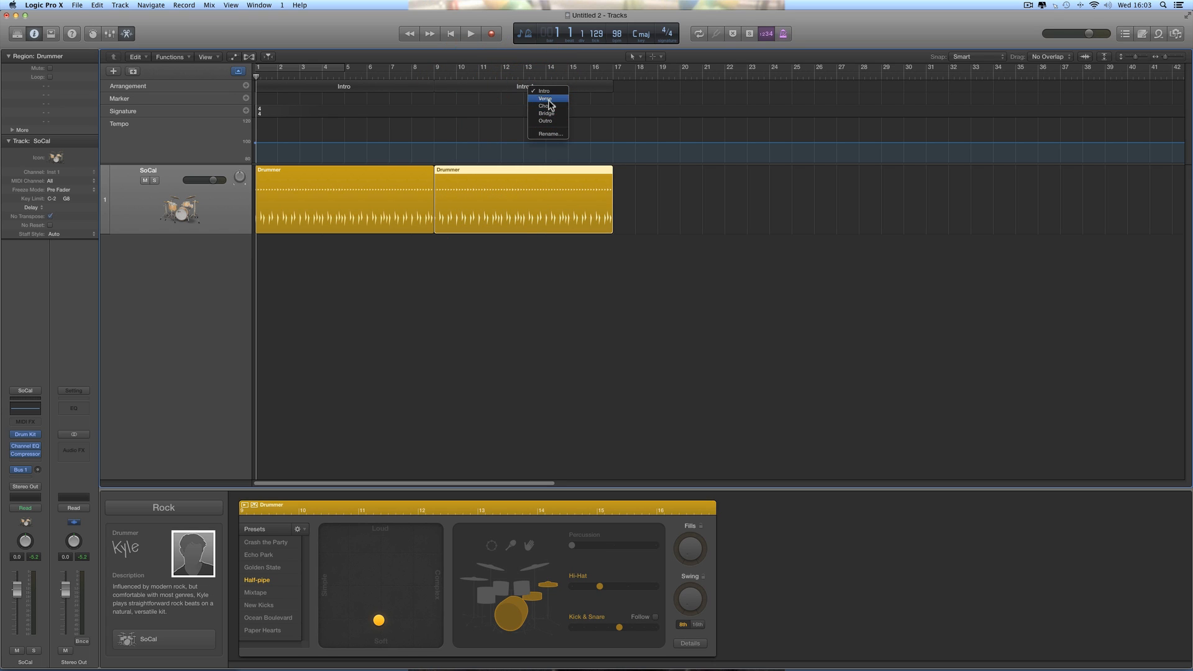
click(545, 100)
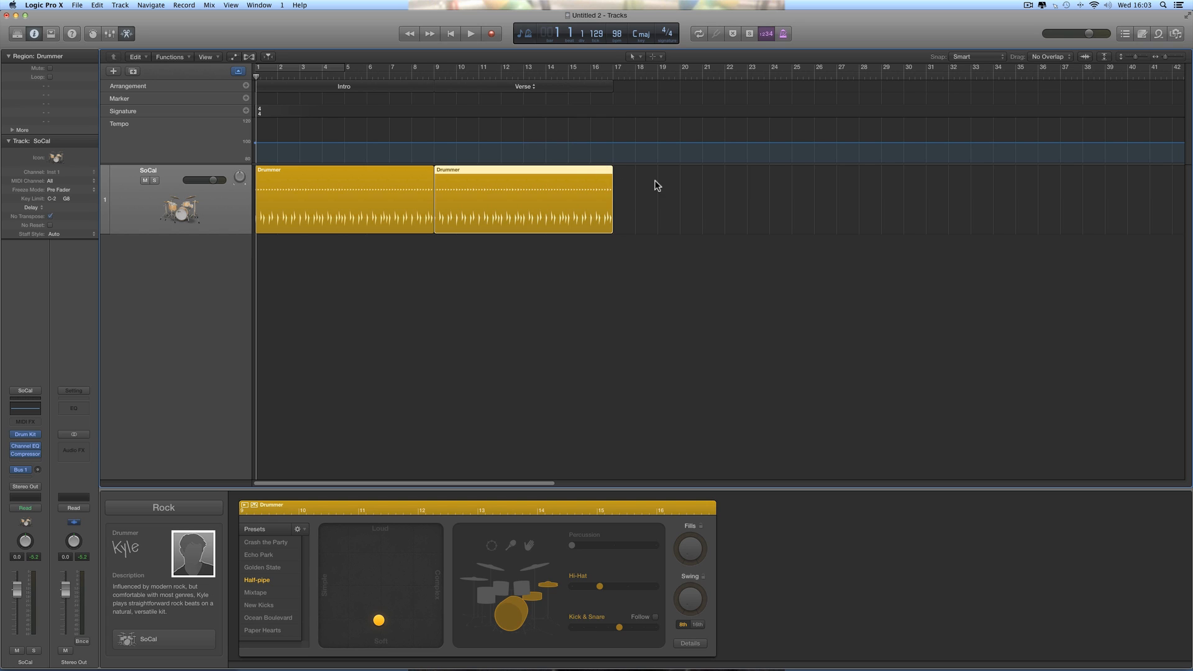
Step: Copy the Verse section to bar 17 and shorten the copied marker and its Drummer region to four bars
click(455, 88)
drag(456, 88, 634, 100)
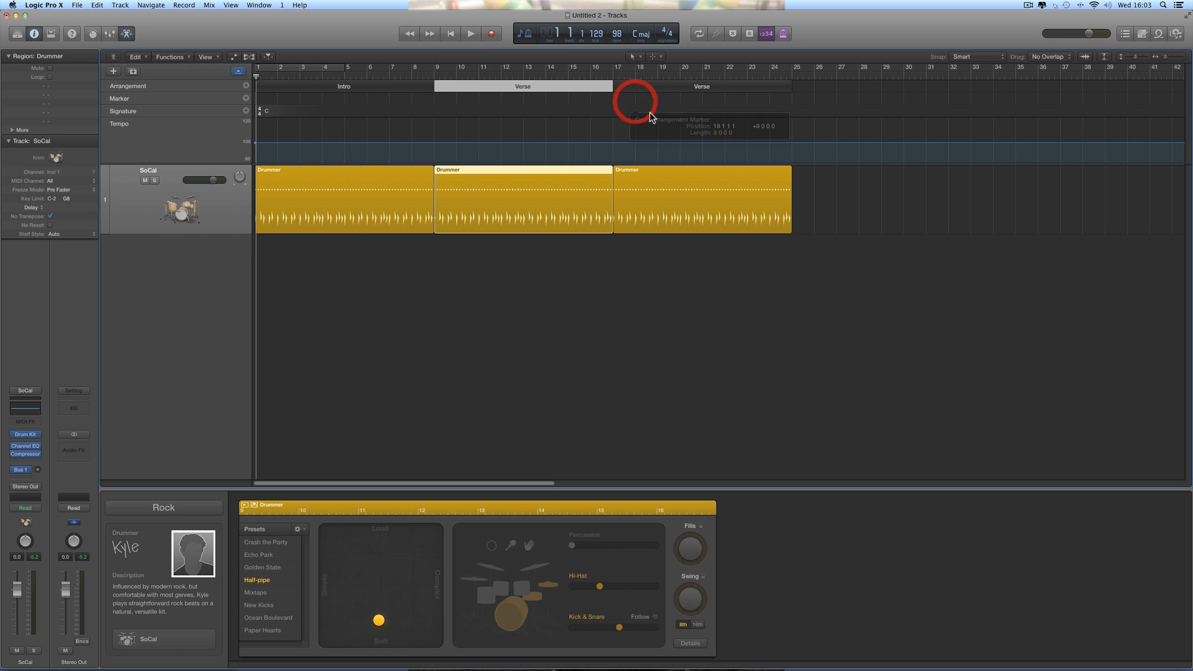
click(401, 188)
click(654, 189)
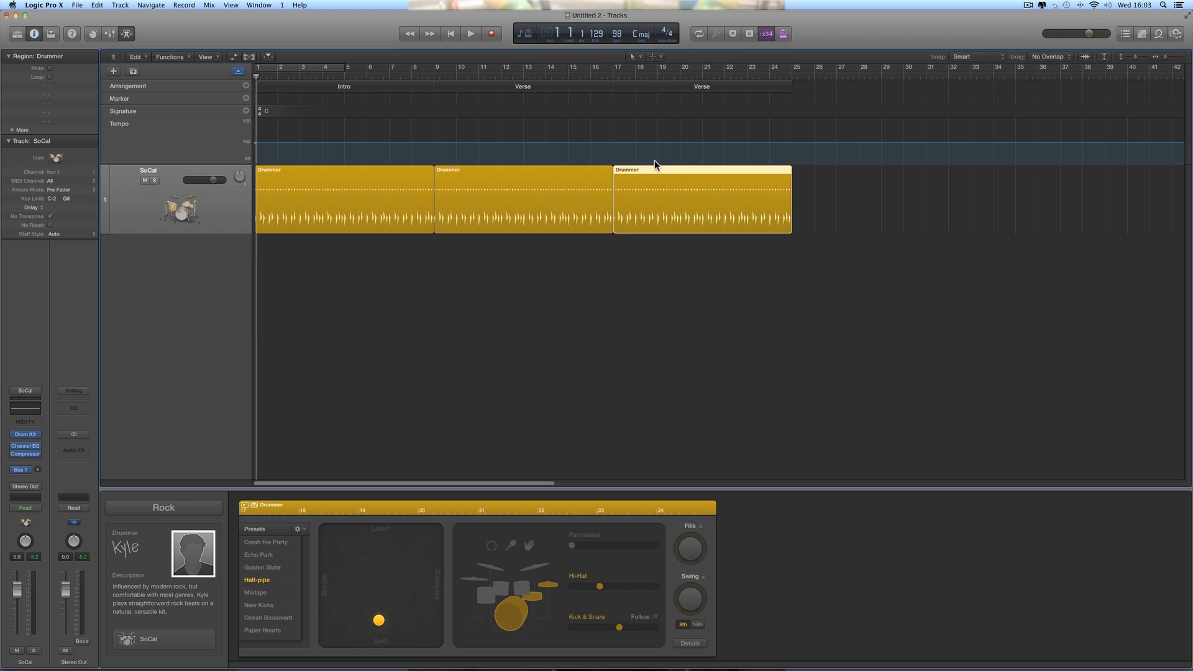
drag(788, 90, 701, 92)
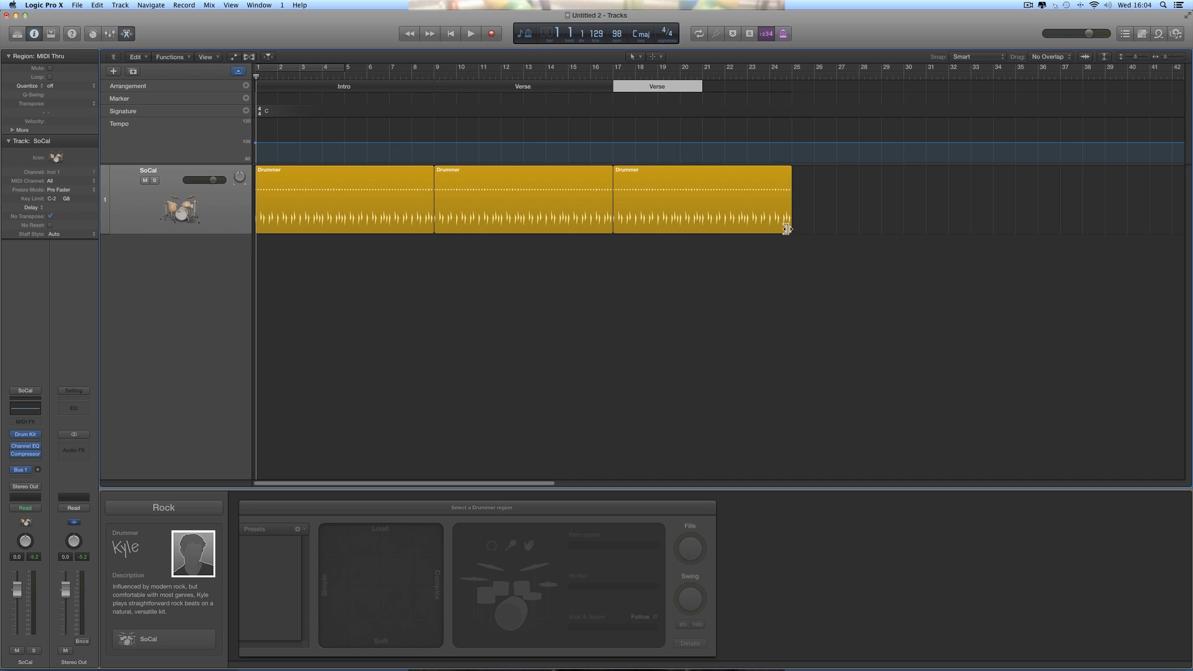
drag(786, 229, 703, 230)
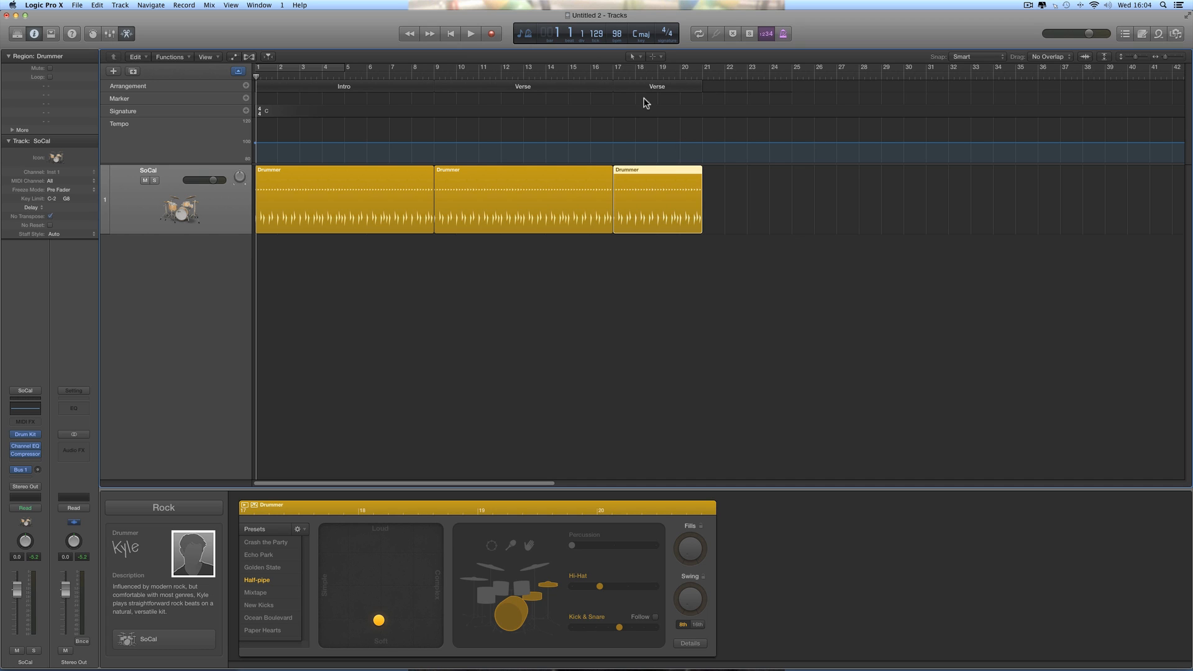
click(363, 87)
click(471, 86)
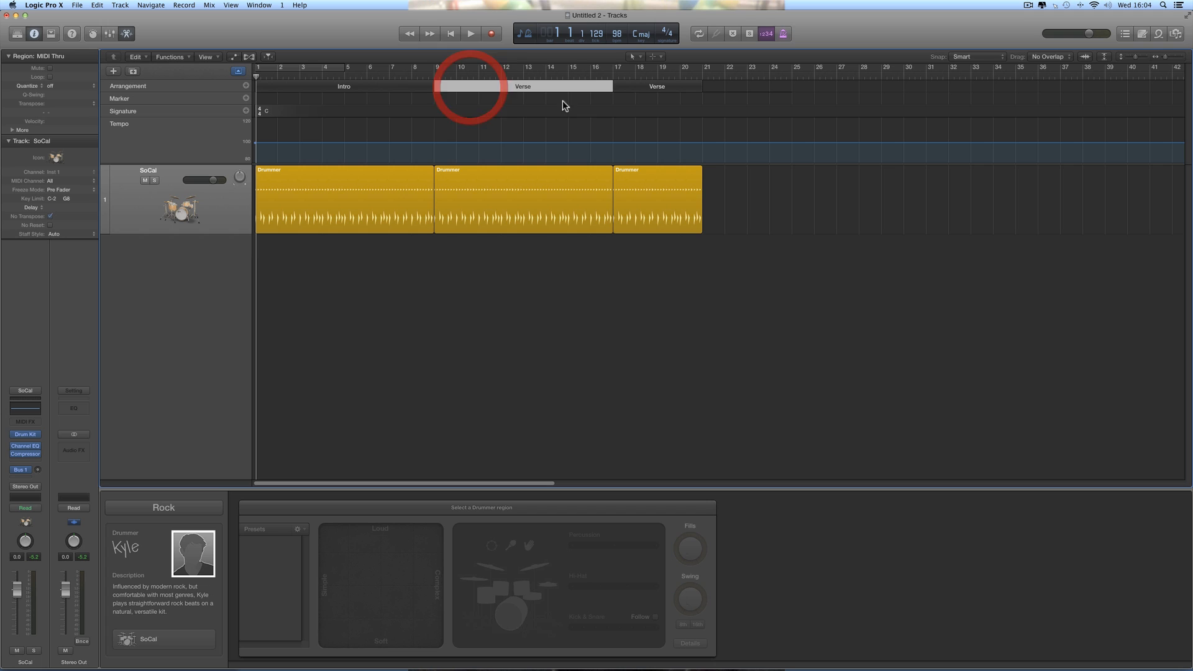
shift+click(631, 87)
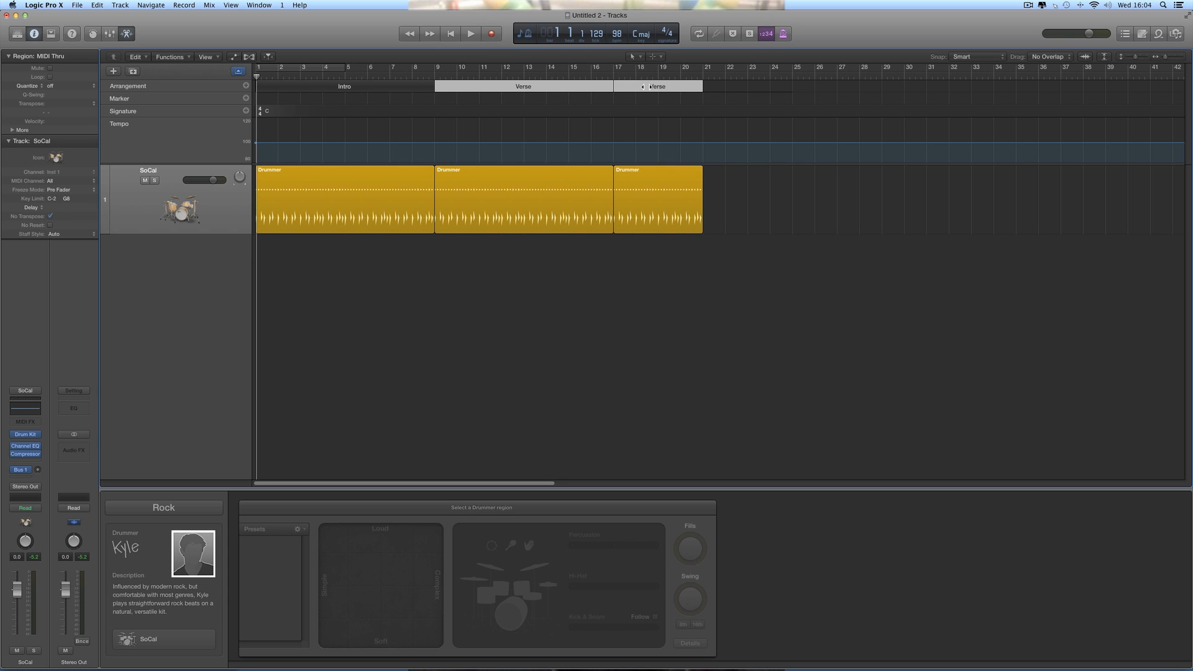
scroll(646, 87, left, 1)
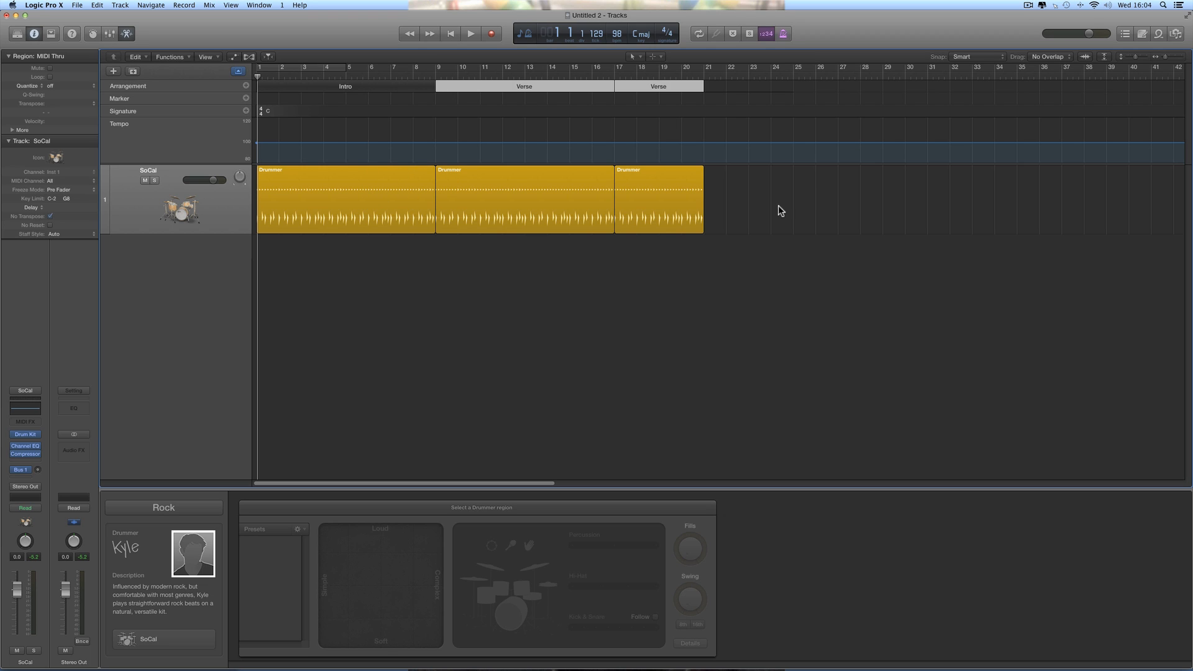
click(373, 85)
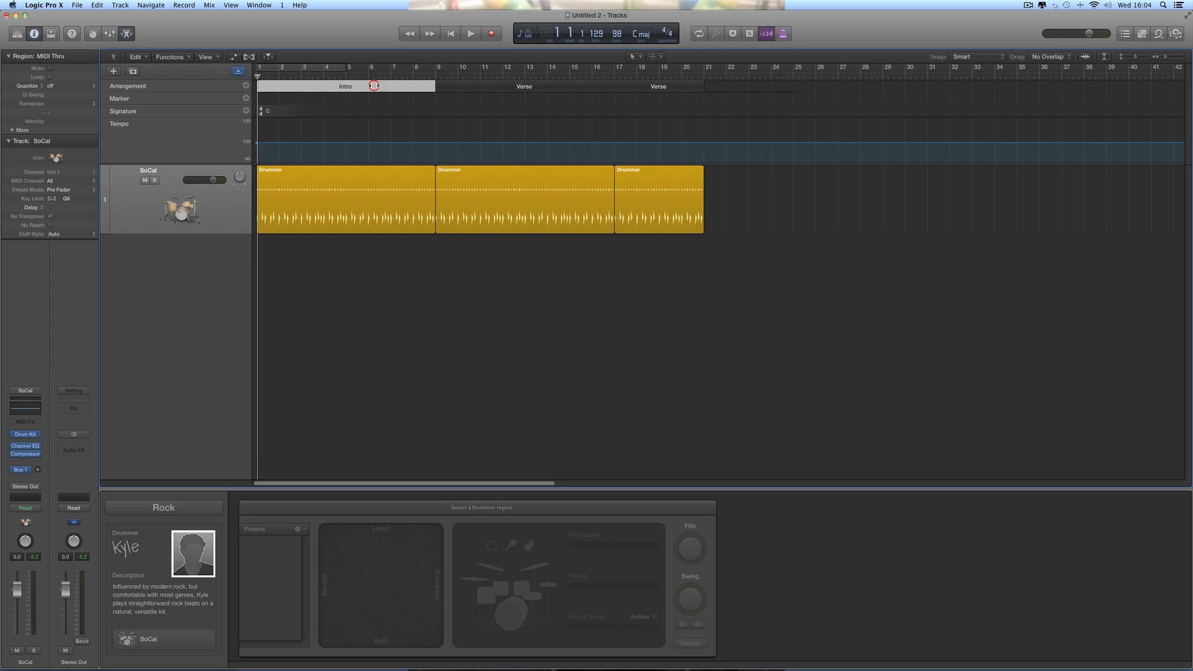
click(489, 88)
click(639, 88)
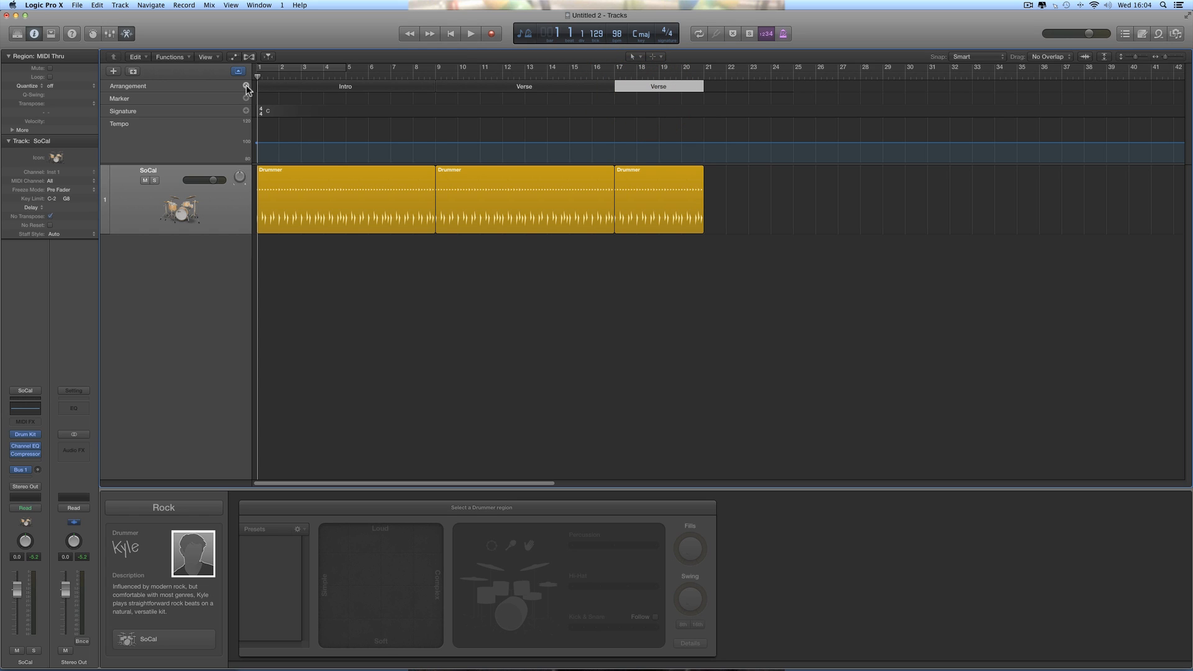
click(526, 172)
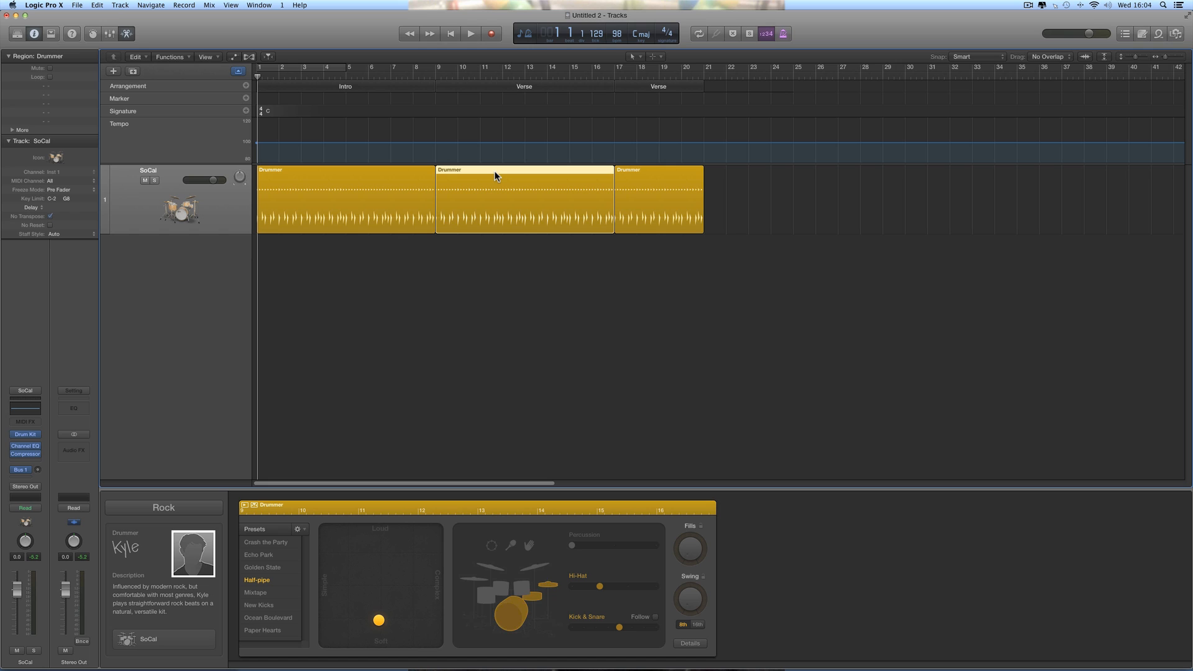
Step: Add an eight-bar Chorus arrangement marker at bar 21 and copy the first Verse's Drummer region beneath it
click(245, 86)
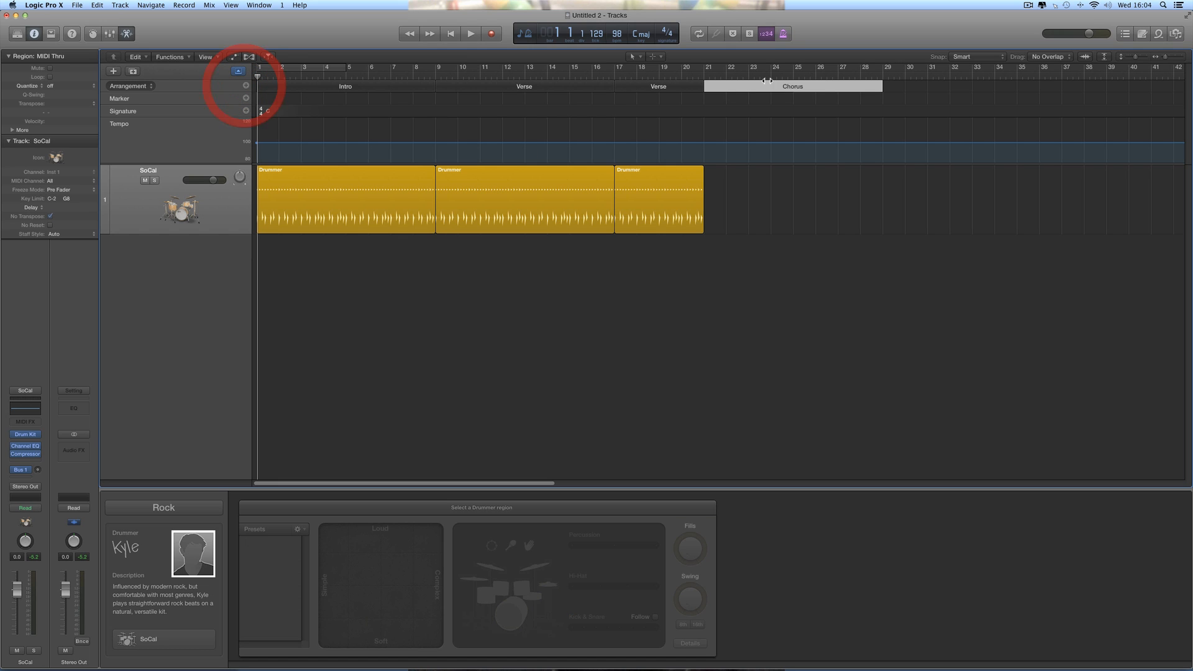
click(785, 86)
click(816, 106)
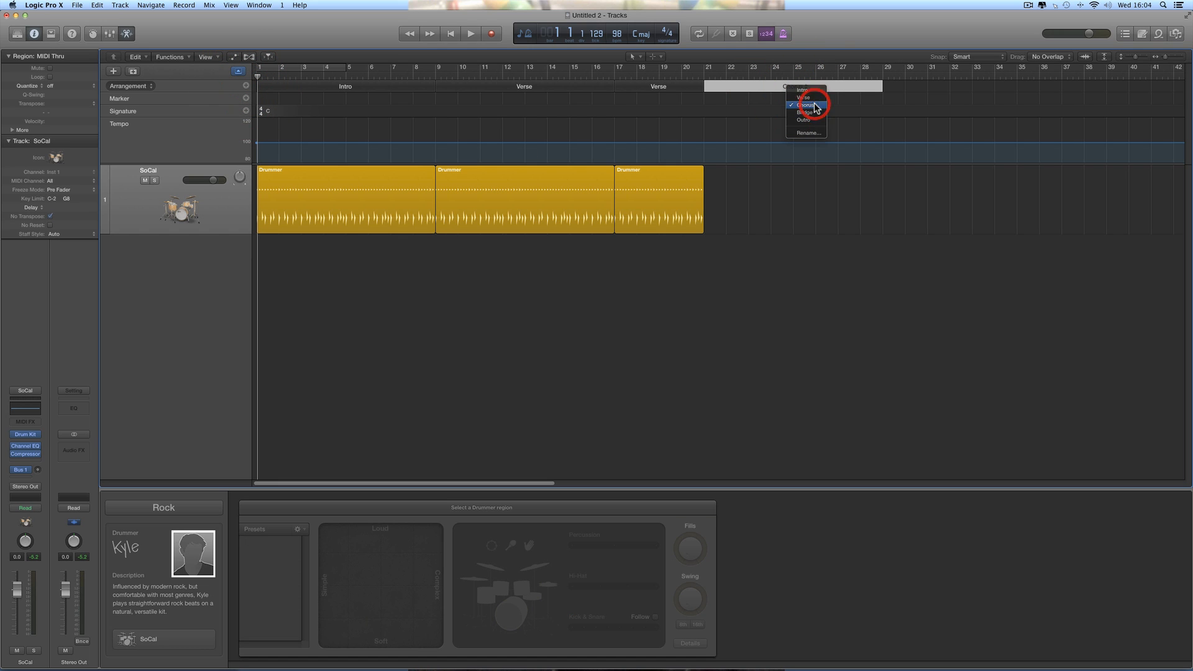
click(460, 180)
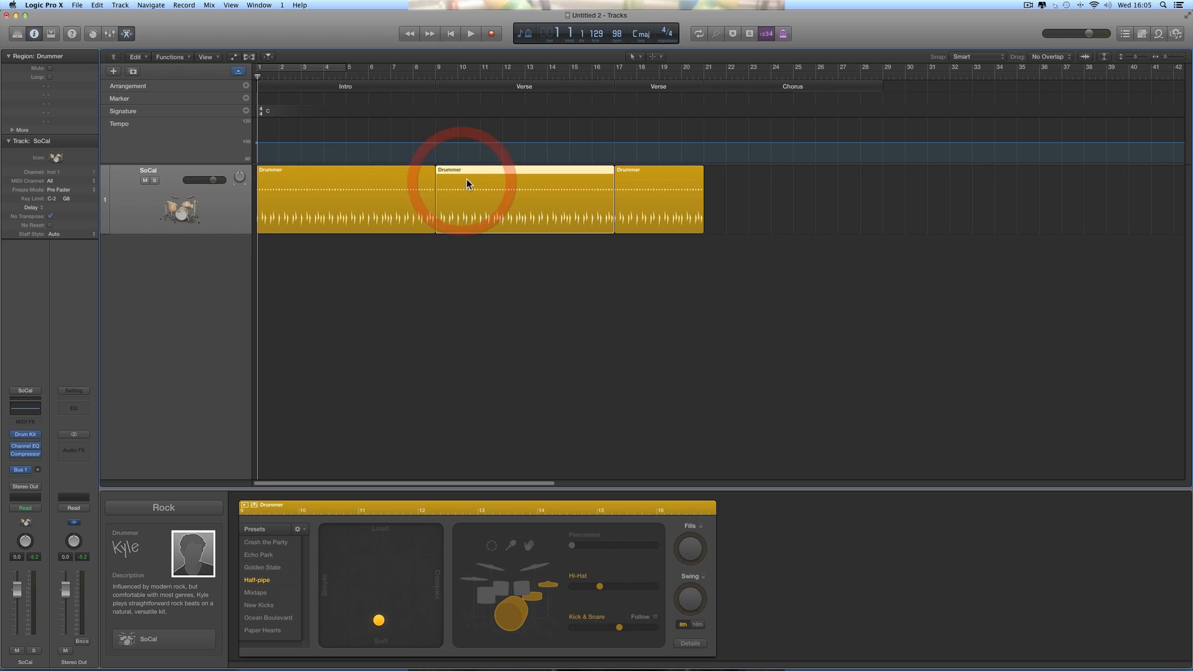
drag(462, 176, 732, 184)
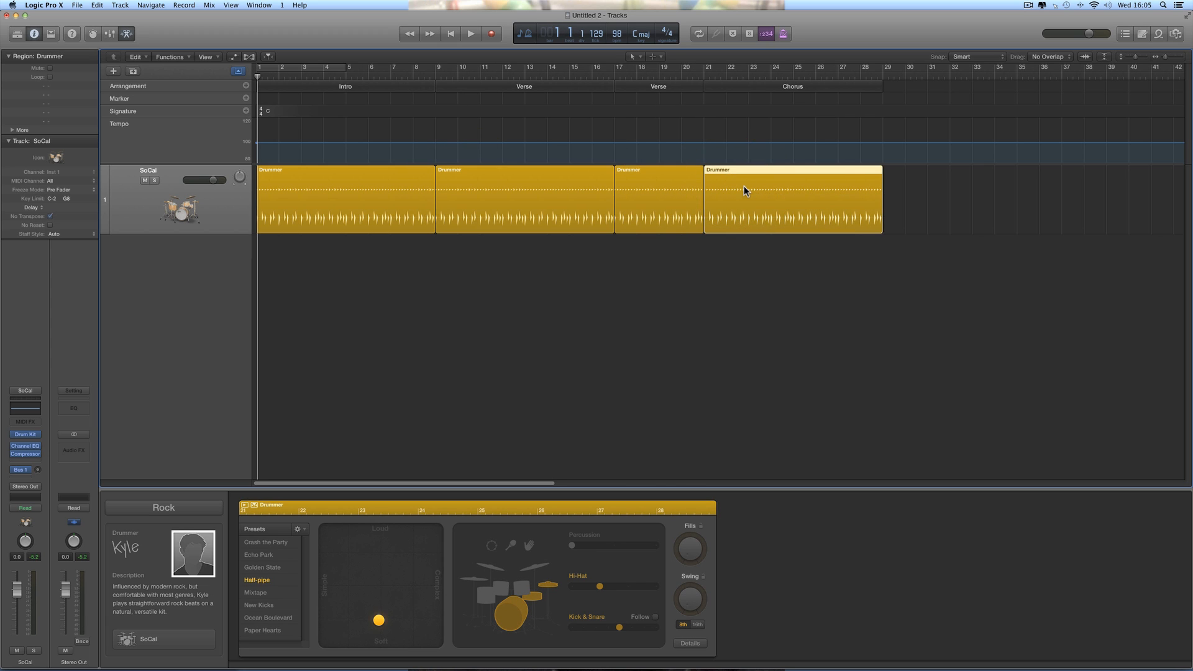
Step: Raise the Chorus region's performance puck midway between Soft and Loud and place the playhead at bar 21
click(770, 171)
click(787, 207)
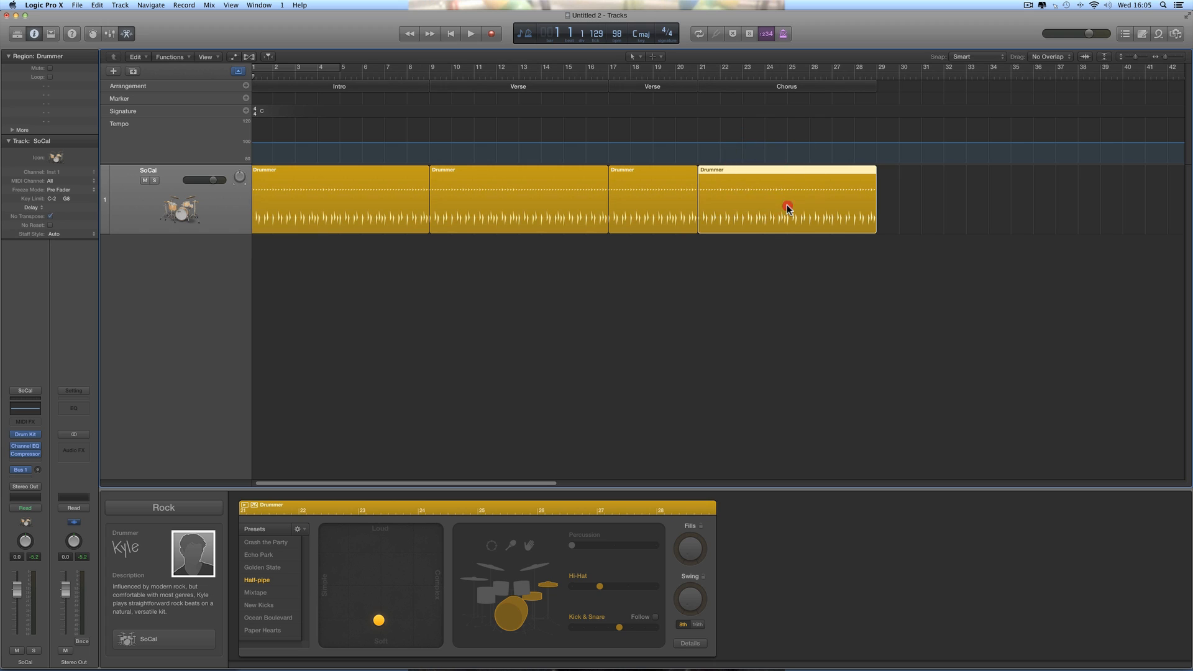
drag(380, 619, 380, 584)
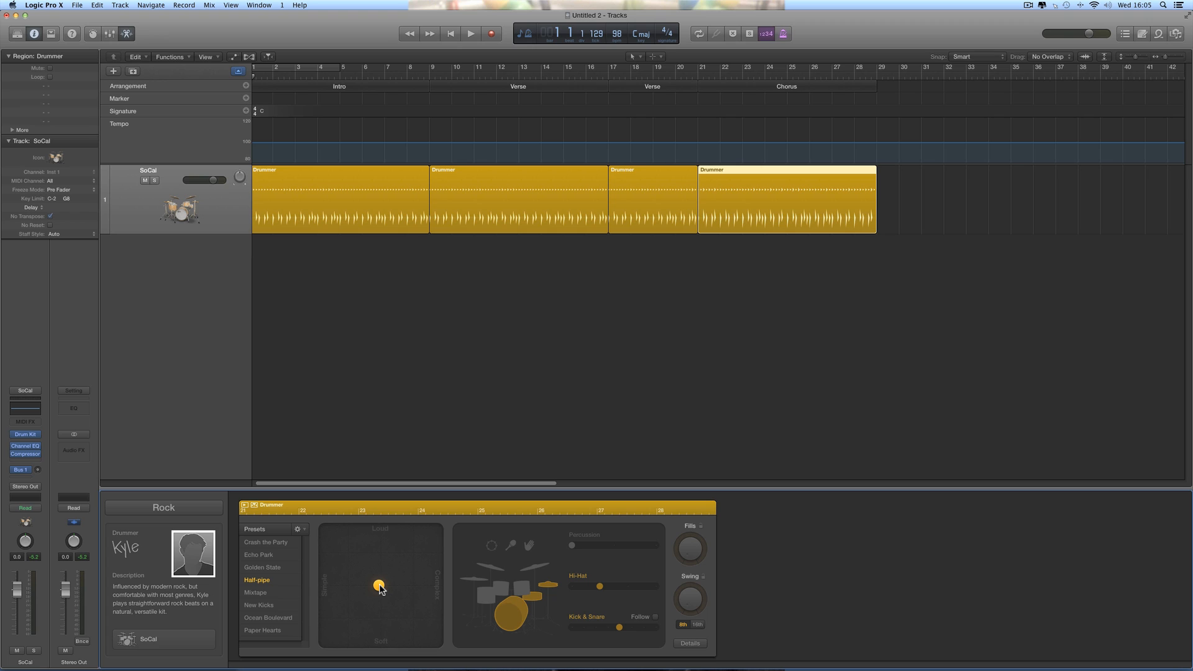
click(380, 585)
click(699, 77)
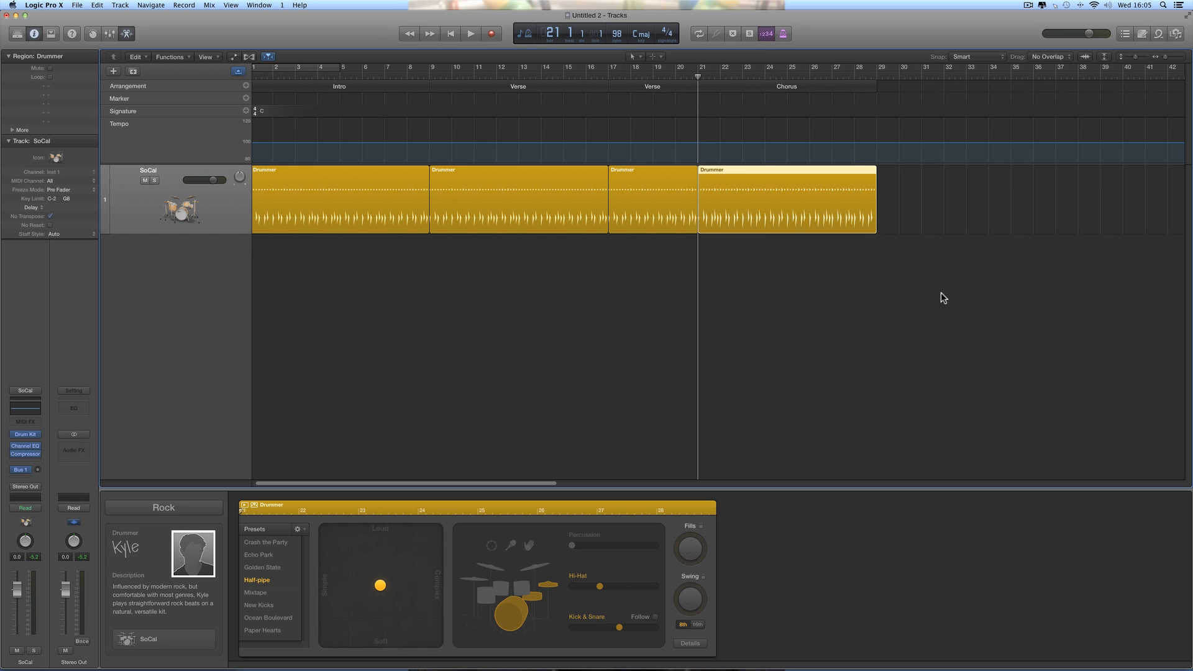
Step: Play back the Chorus section from bar 21 through to just past its end
key(space)
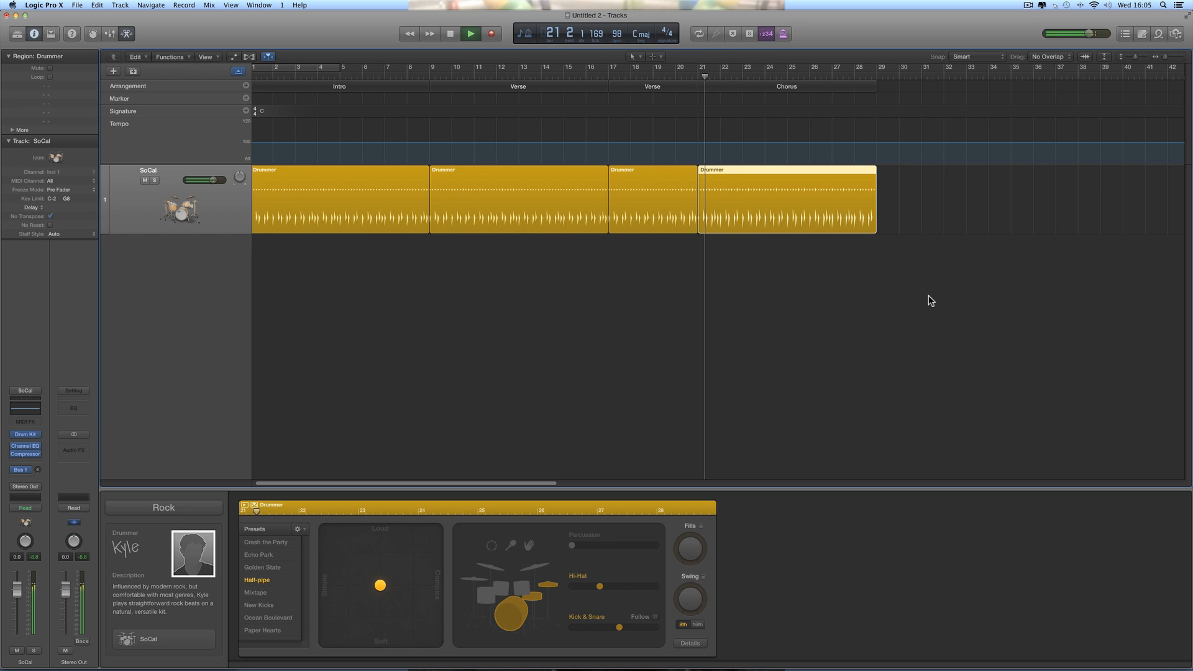
key(space)
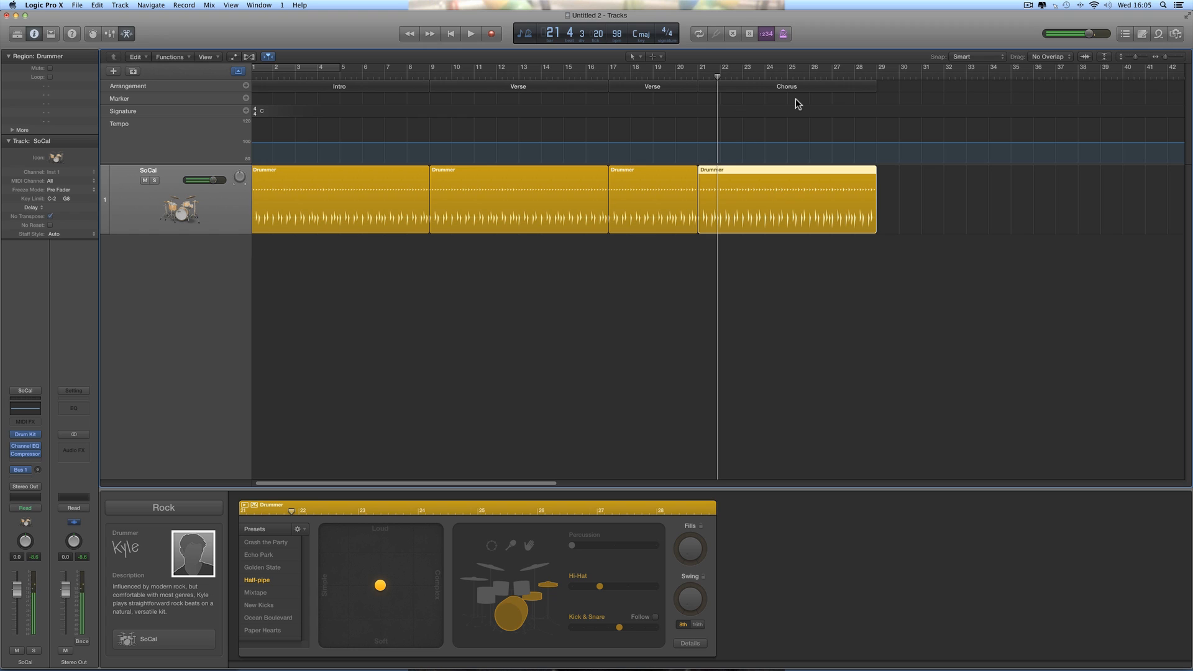
click(698, 73)
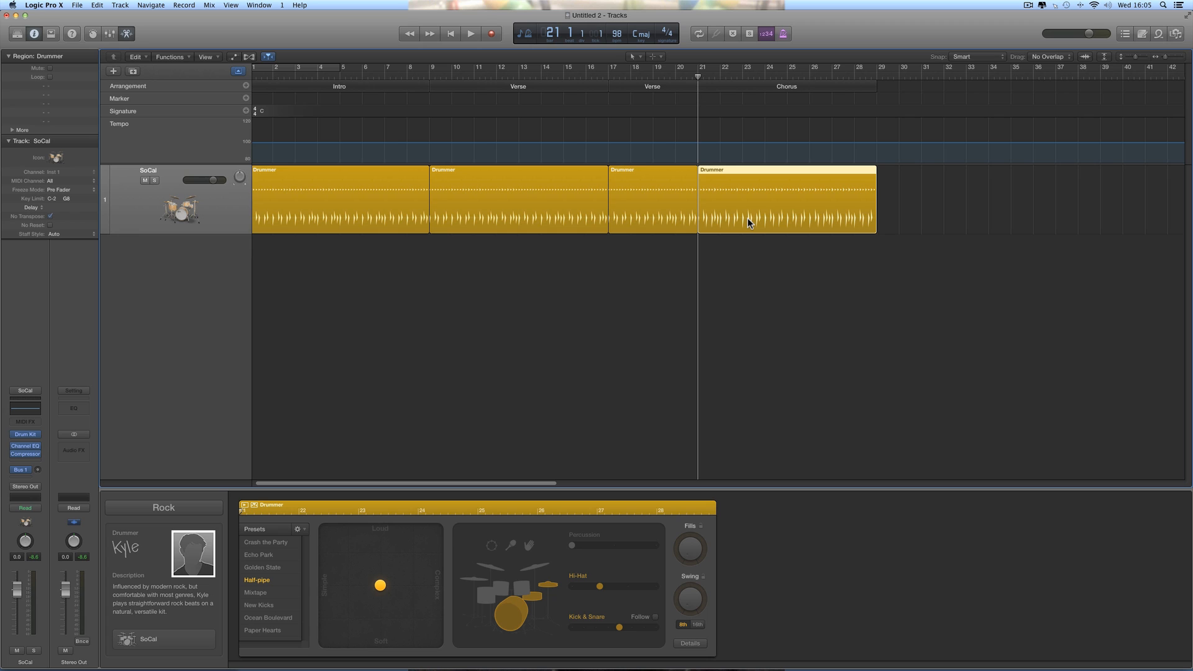
key(space)
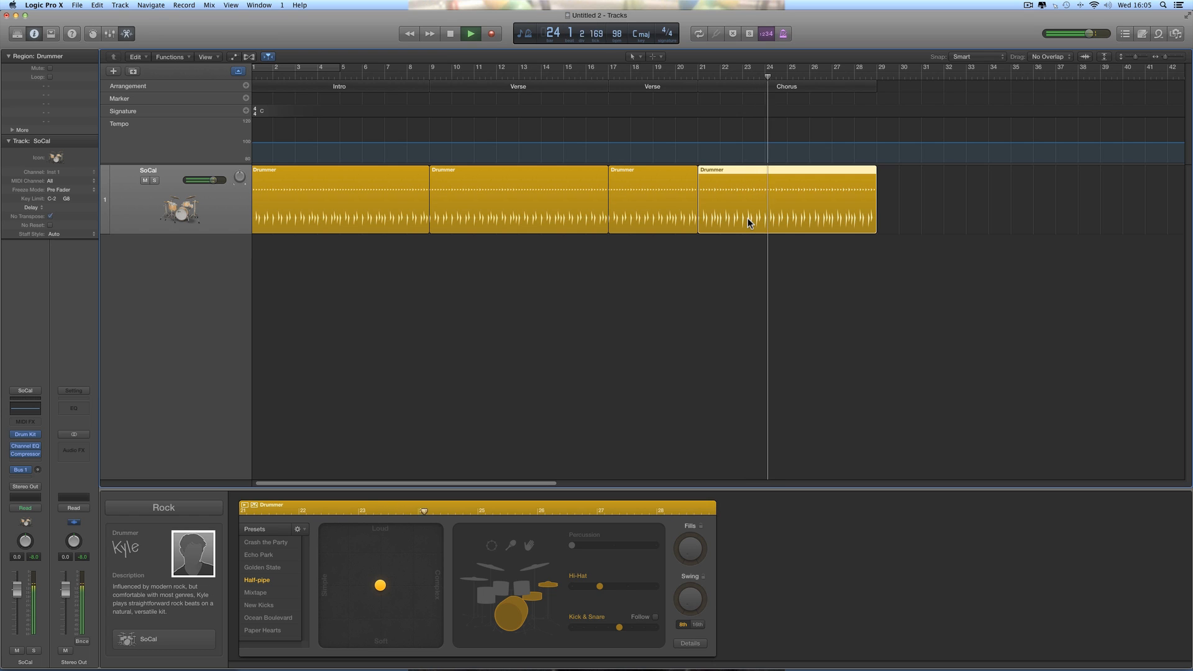
scroll(881, 251, right, 1)
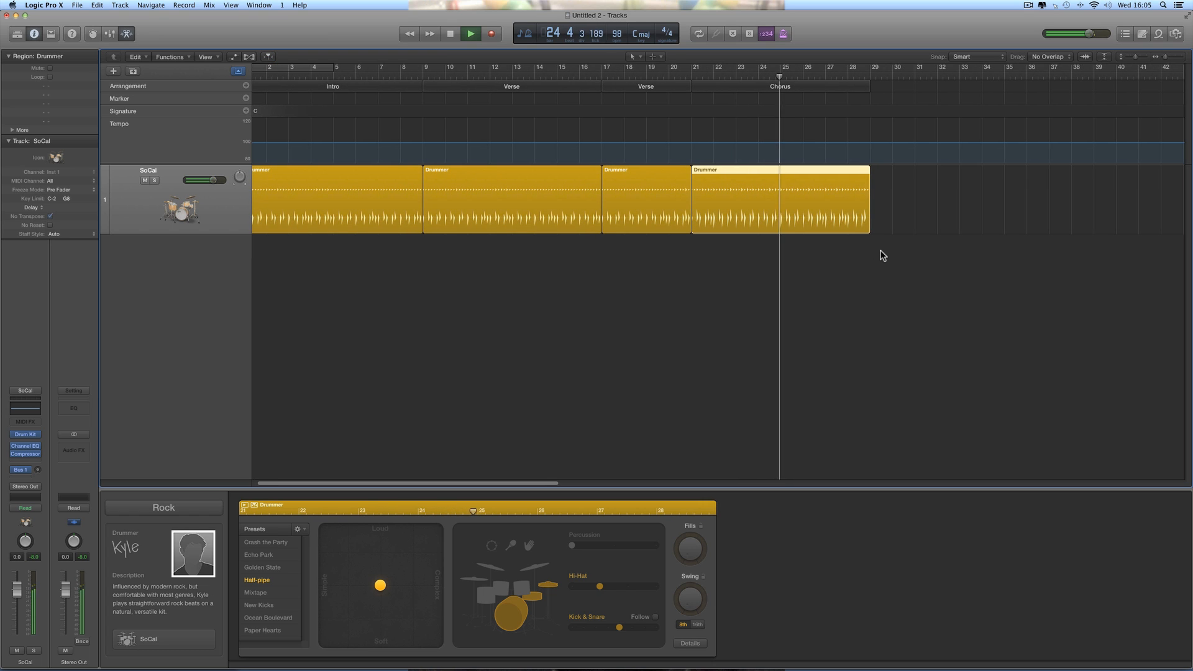
scroll(884, 252, right, 1)
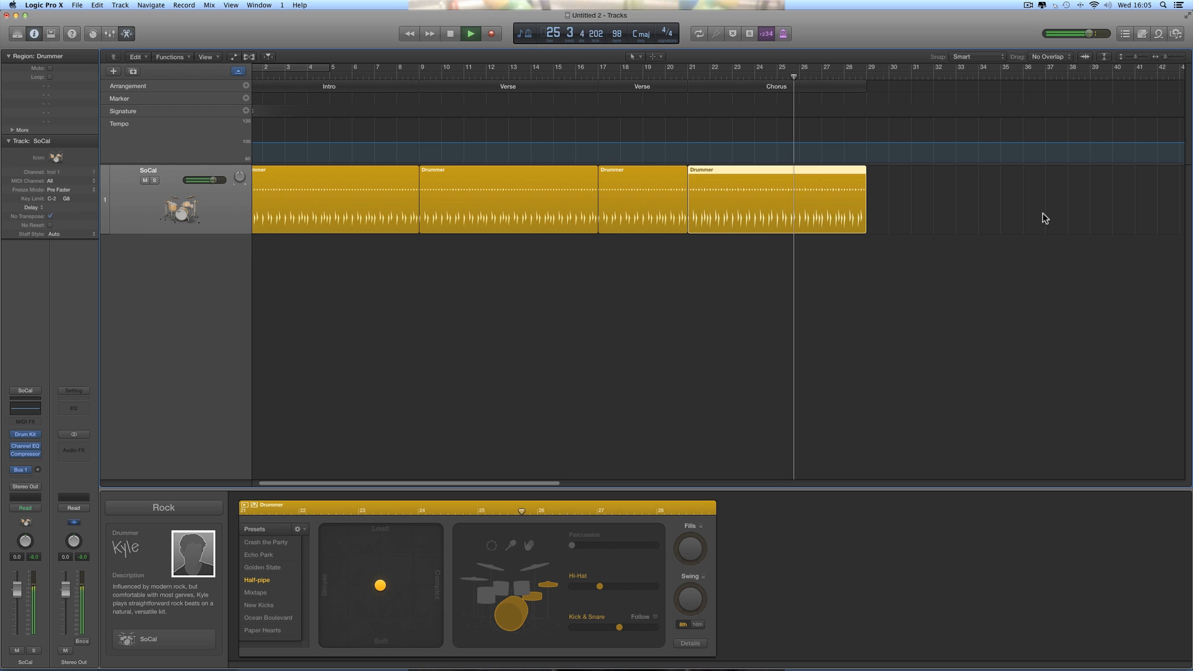
scroll(1043, 219, right, 1)
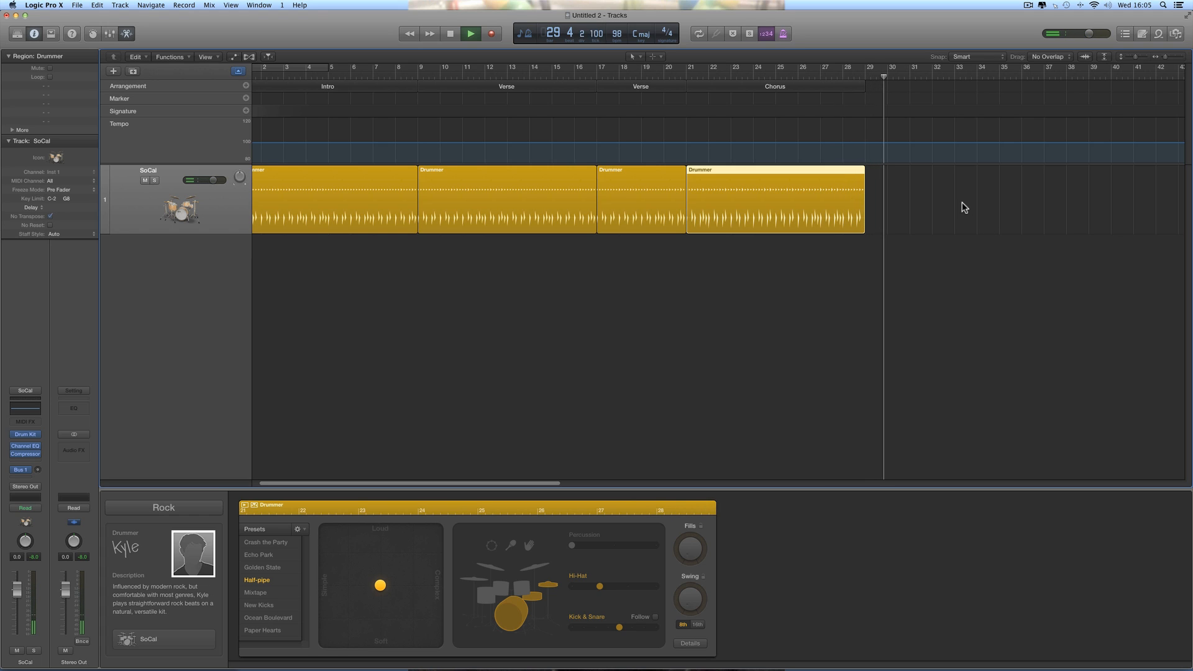
key(space)
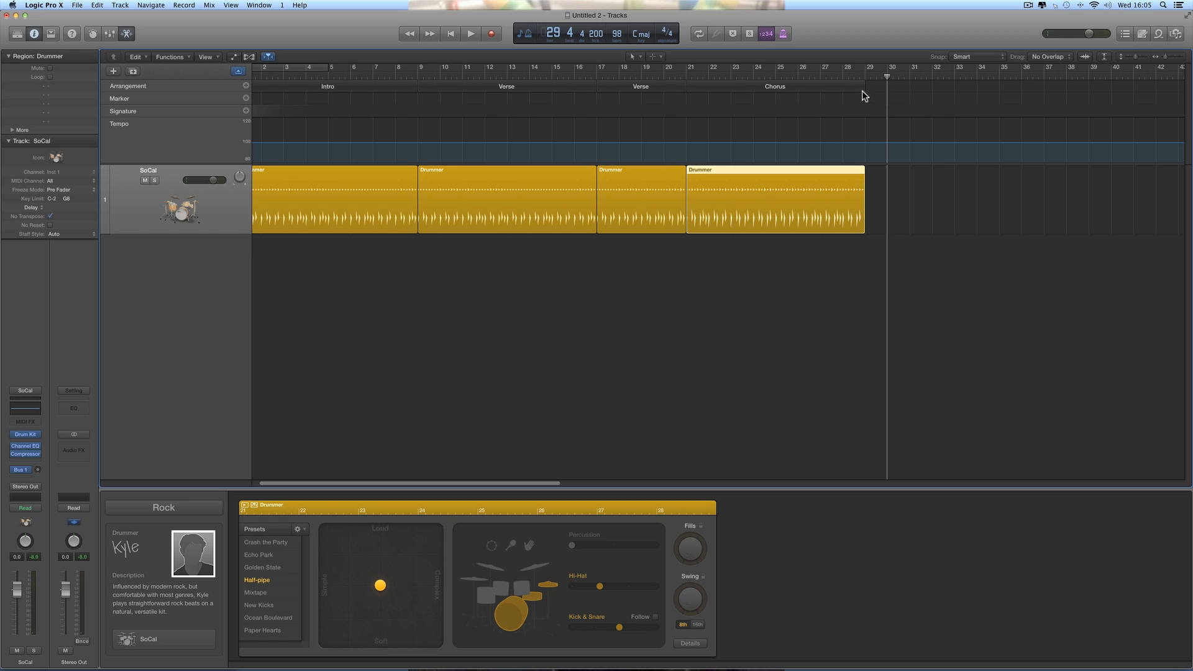
Step: Extend the Chorus marker and its Drummer region by one bar to bar 30, and return the playhead to bar 21
drag(864, 92, 886, 92)
drag(865, 230, 887, 231)
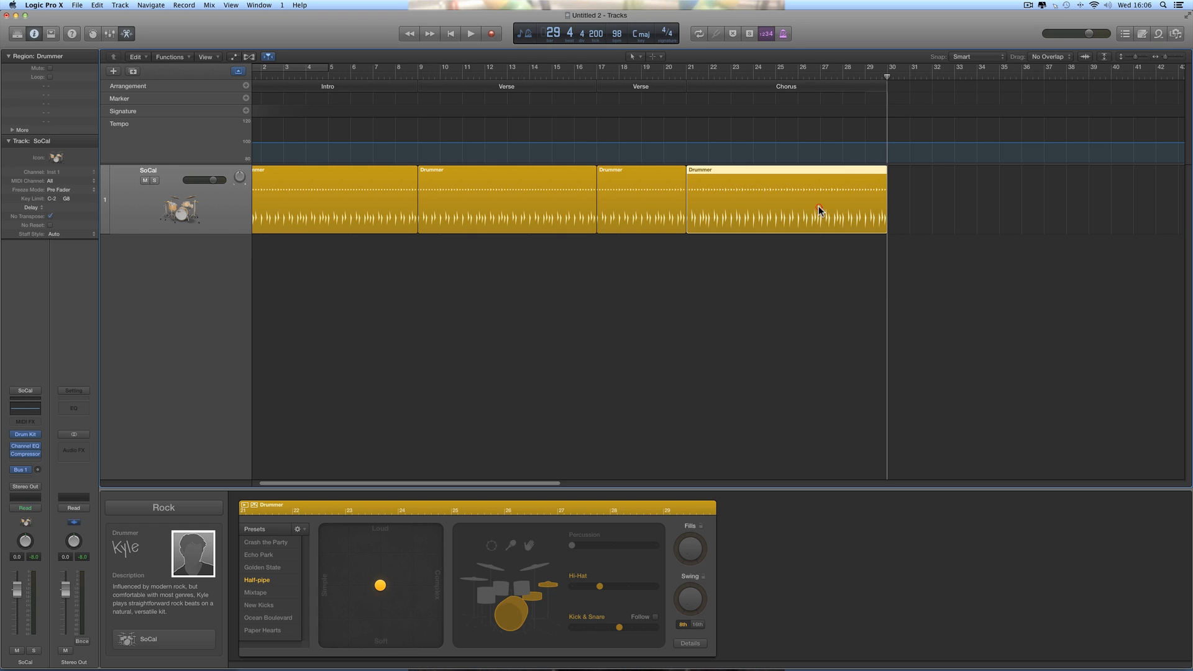
click(686, 74)
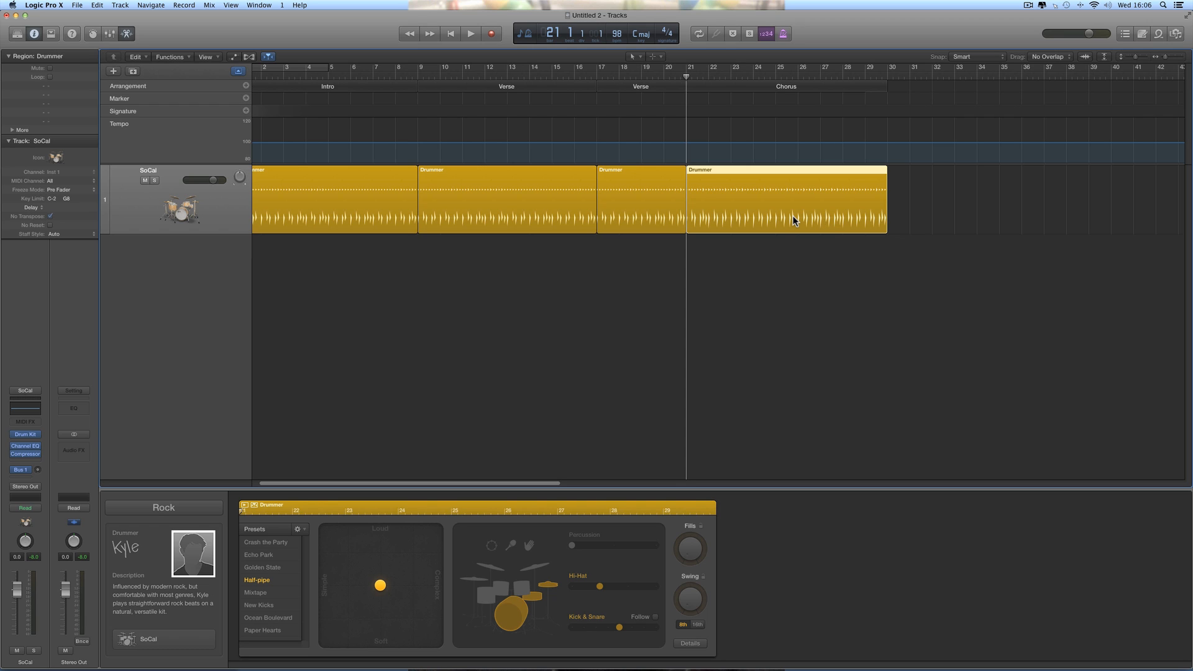
Step: Set the project tempo to 100 BPM and hide the Drummer editor
scroll(755, 223, left, 2)
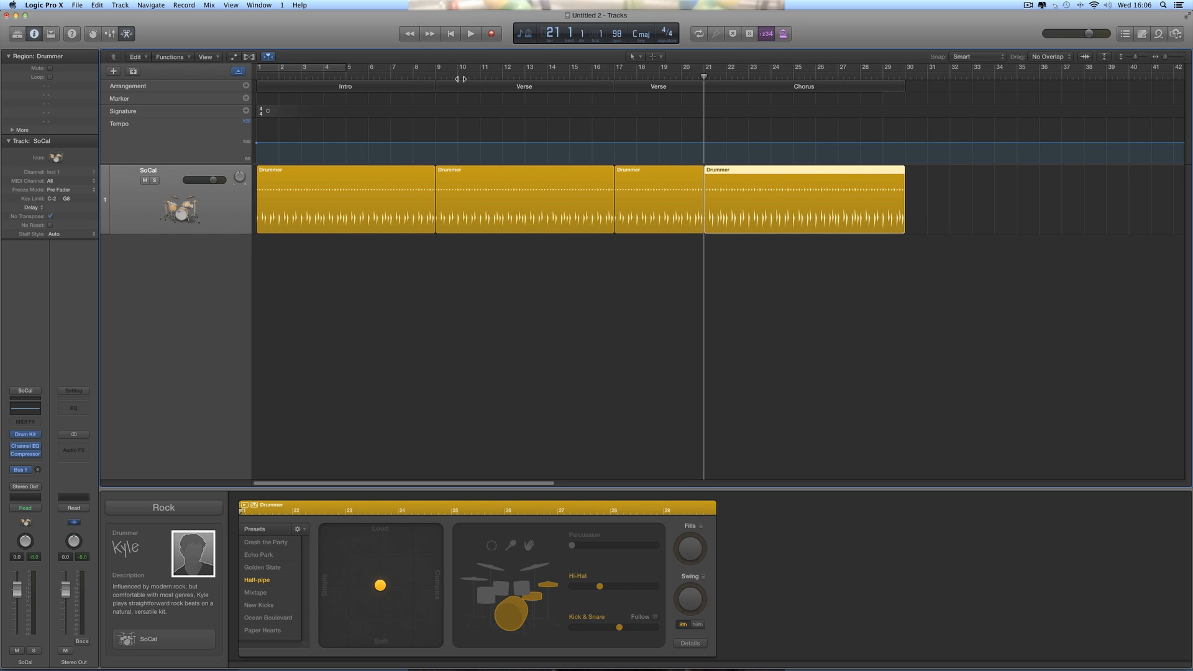
drag(618, 39, 619, 36)
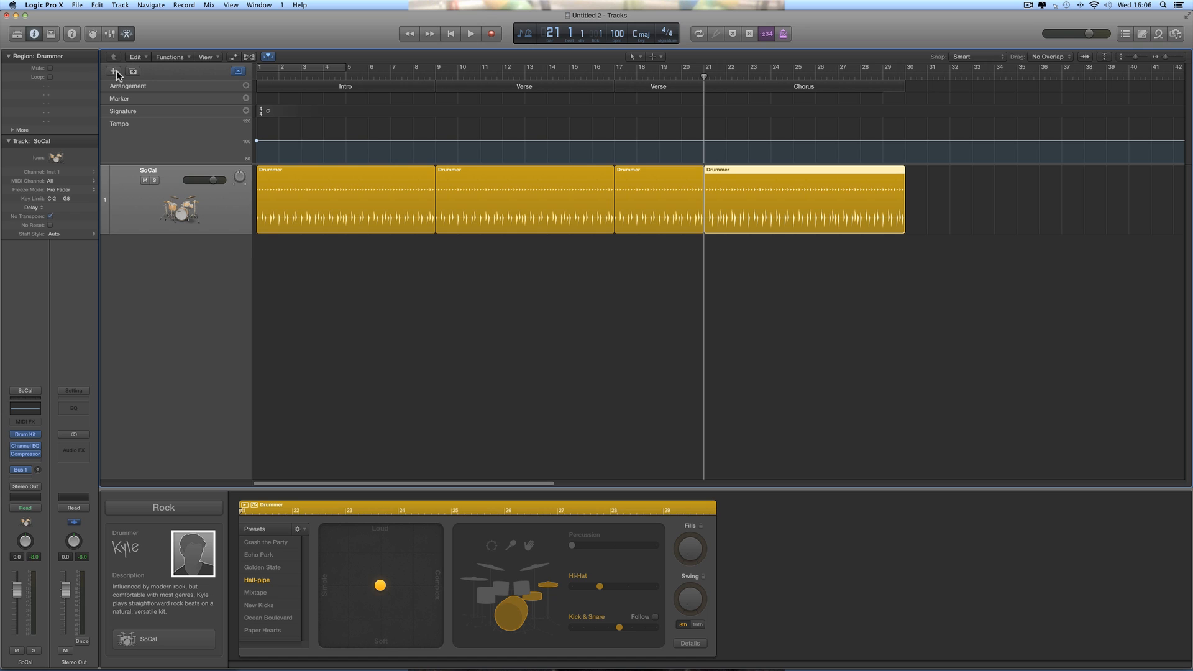
key(e)
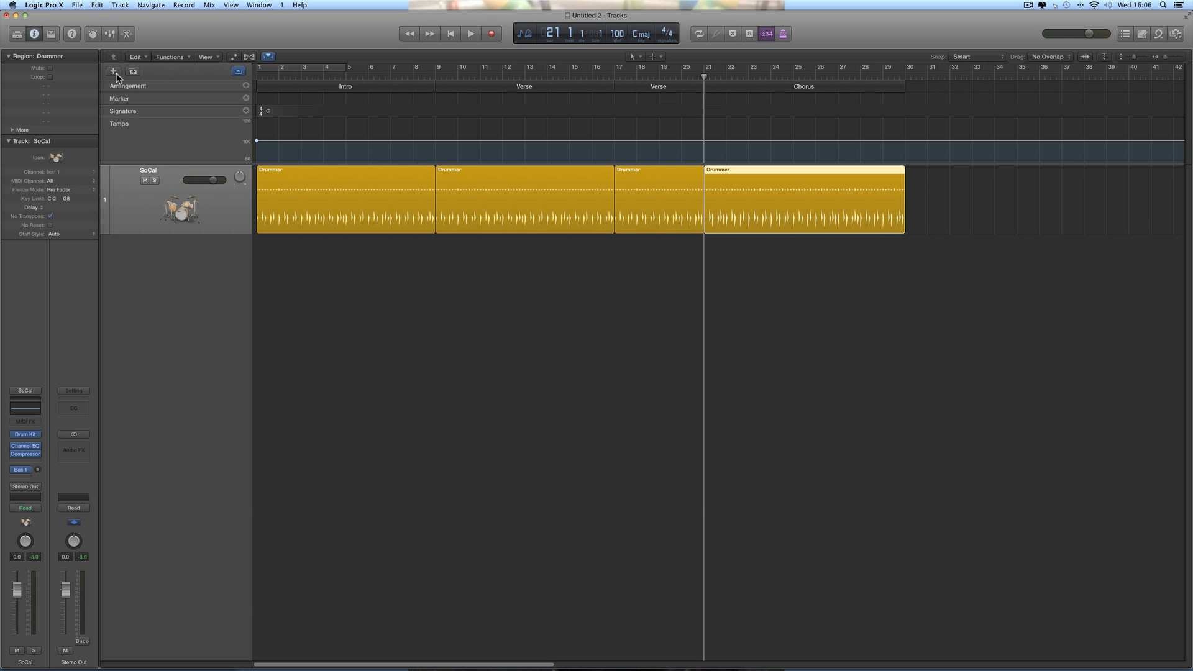
Step: Add one new audio track with Input 1 as its input and Output 1 + 2 as its output
click(114, 72)
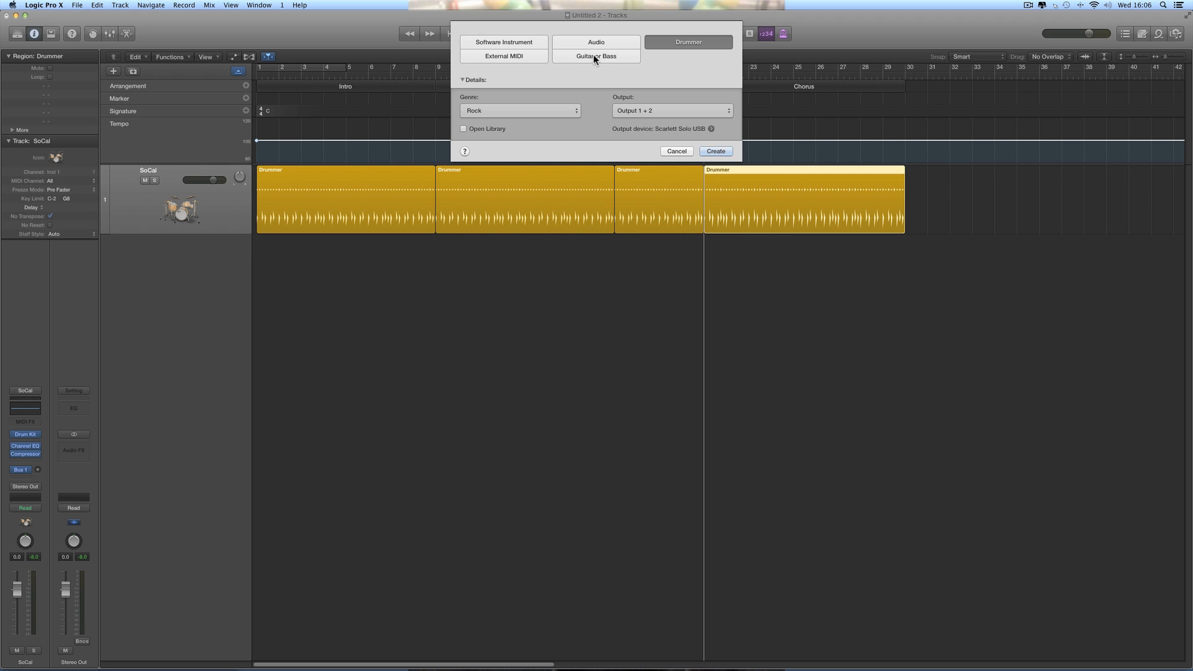
click(591, 55)
click(528, 111)
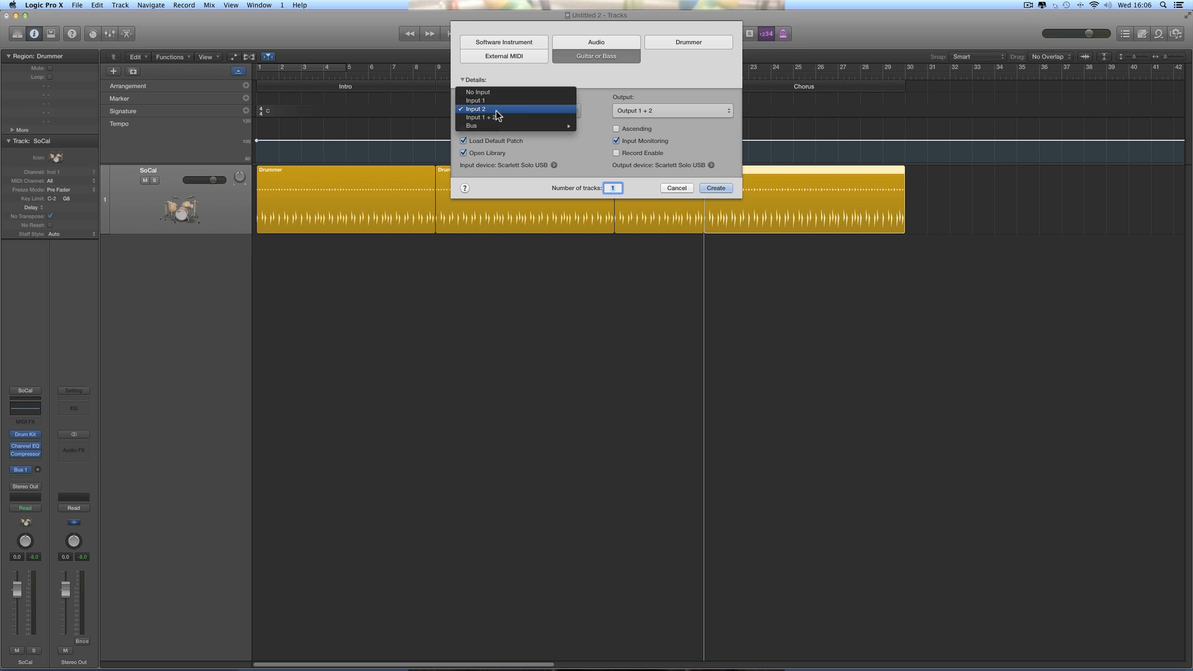
click(593, 43)
click(552, 110)
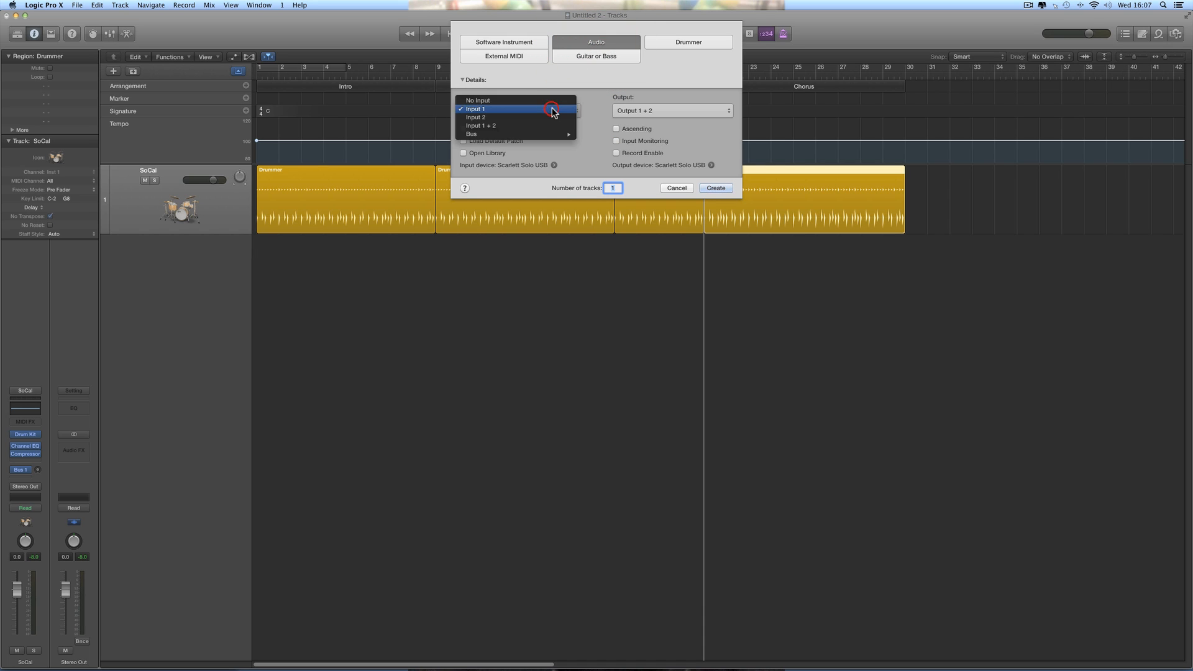
click(495, 109)
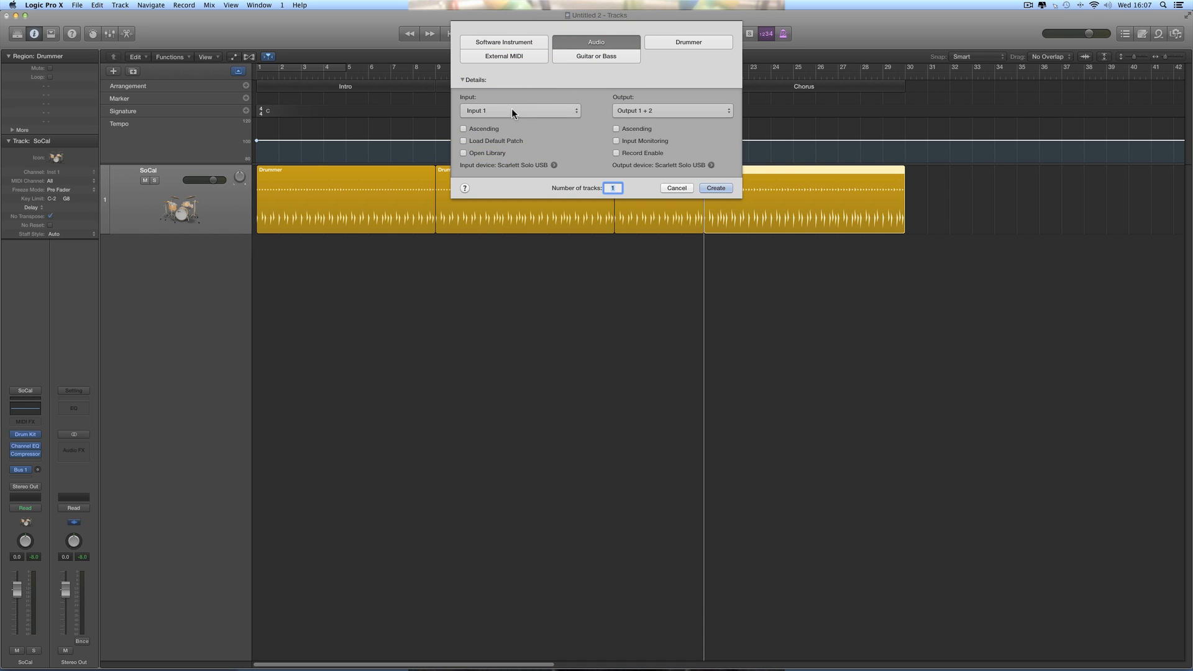
click(716, 188)
Step: Load the Natural Strum acoustic guitar patch onto the new audio track and close the Library
click(184, 241)
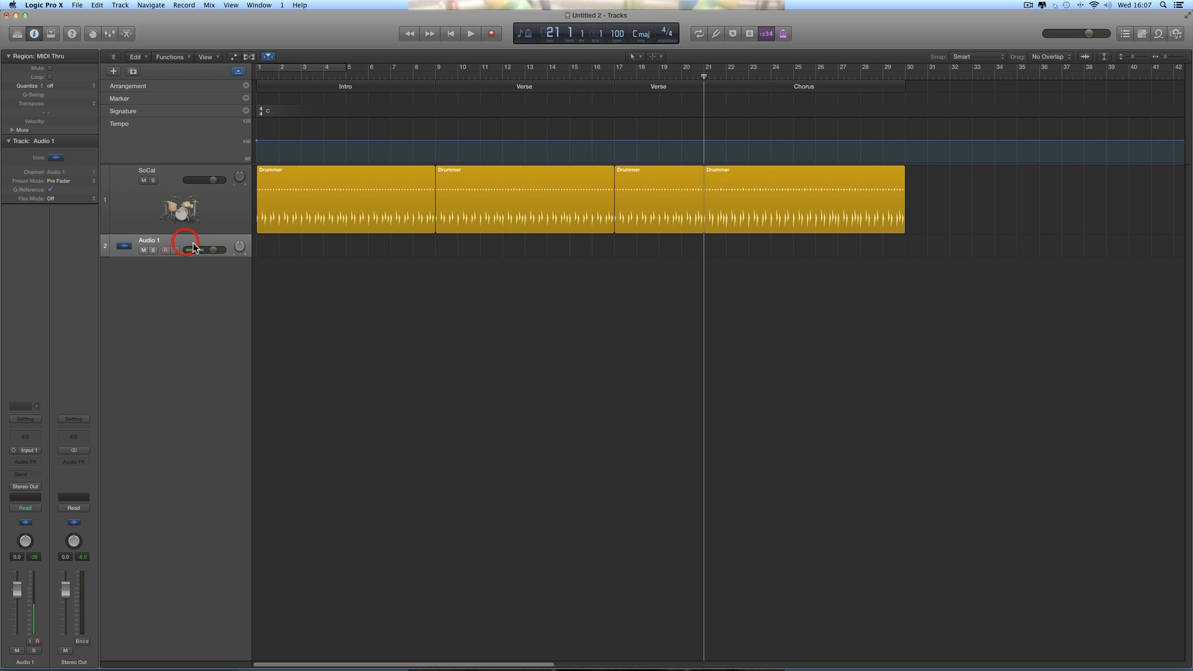
click(18, 33)
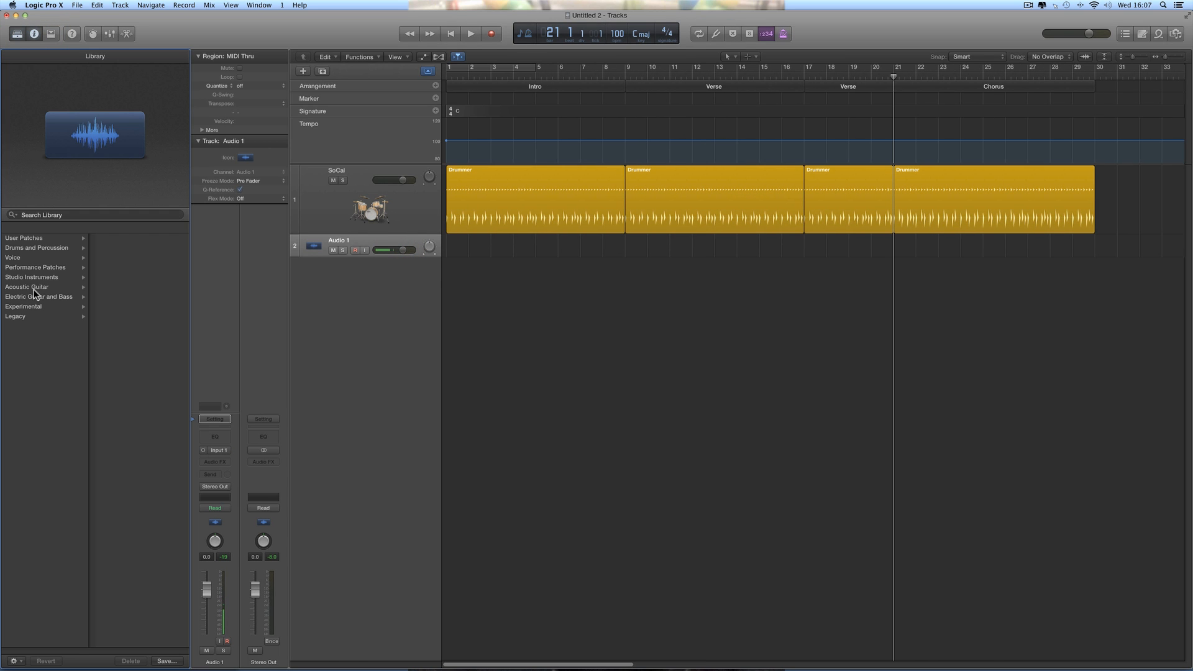
click(33, 287)
click(126, 277)
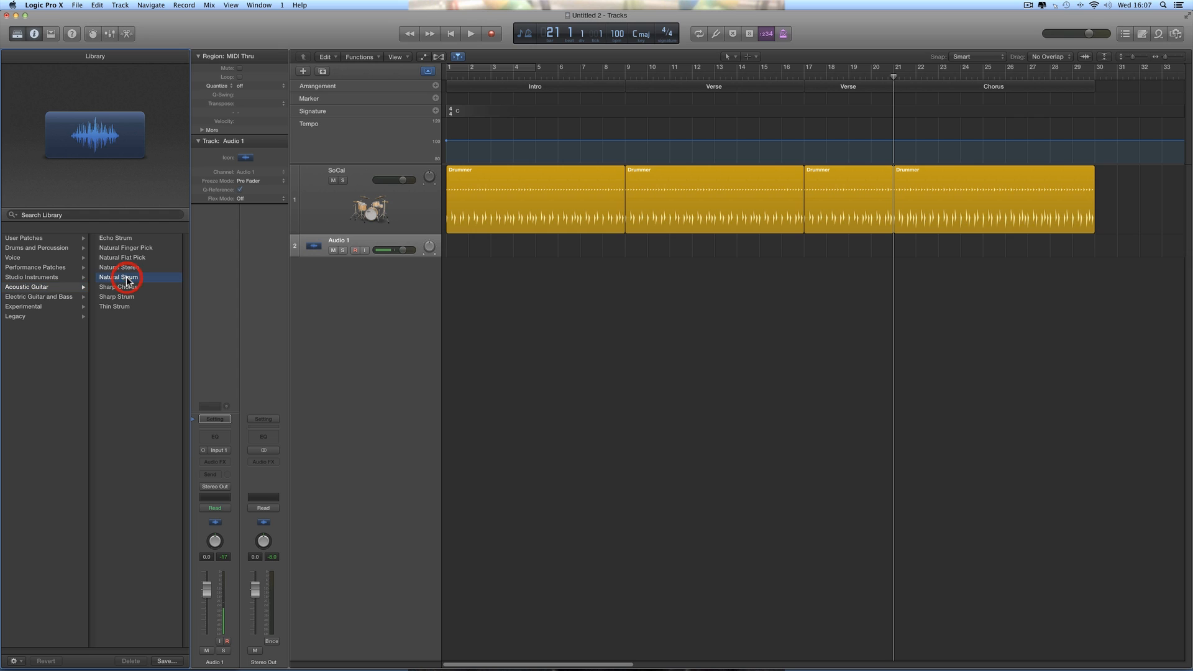
click(17, 37)
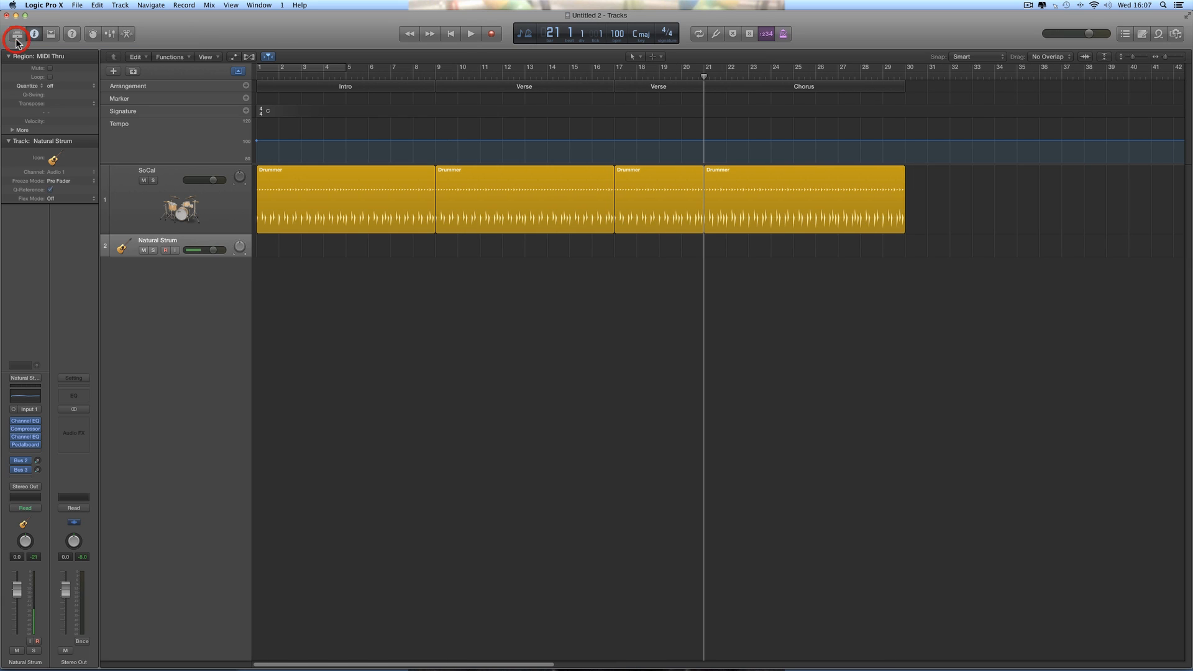
Step: Check the guitar's tuning with the Tuner while input monitoring is temporarily enabled on the Natural Strum track
click(184, 244)
click(174, 250)
click(714, 35)
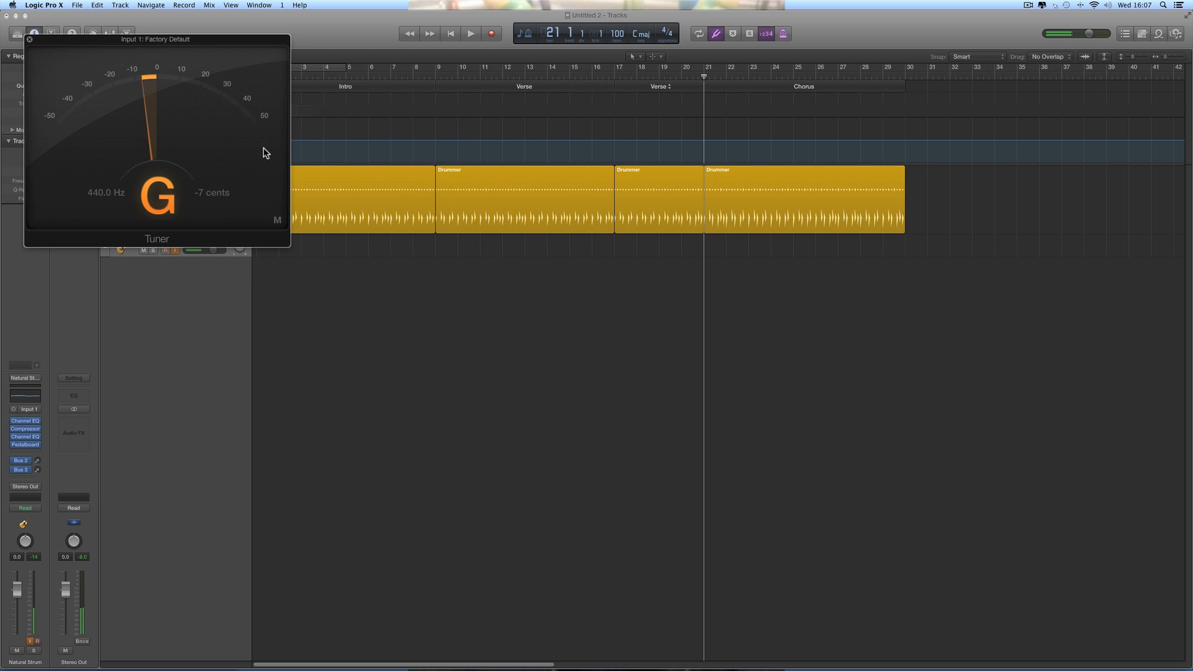
click(29, 40)
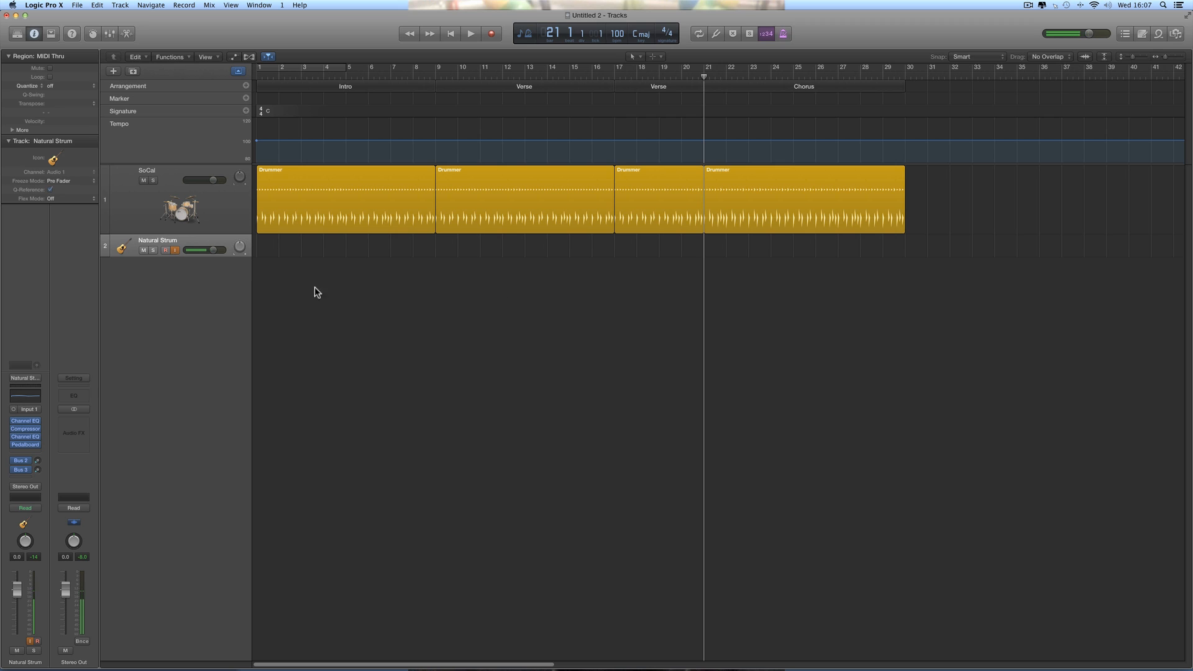
click(175, 250)
Step: Make the Natural Strum track slightly taller and raise the SoCal and master volumes, auditioning the opening bar
drag(203, 257, 203, 267)
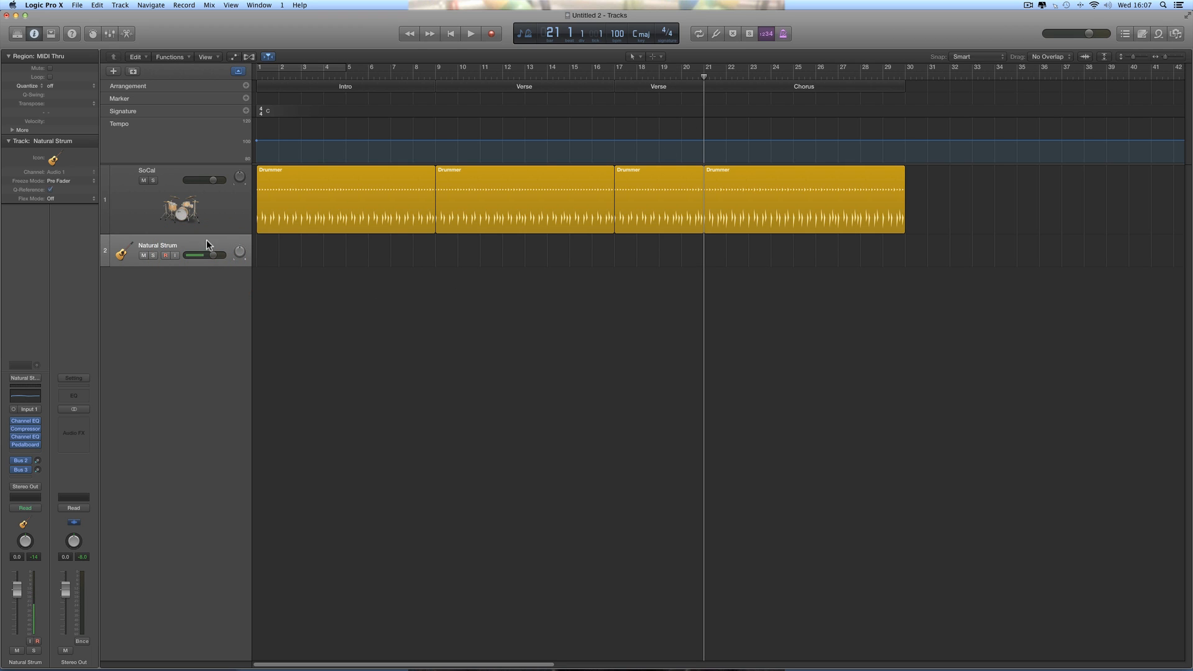
drag(214, 180, 230, 185)
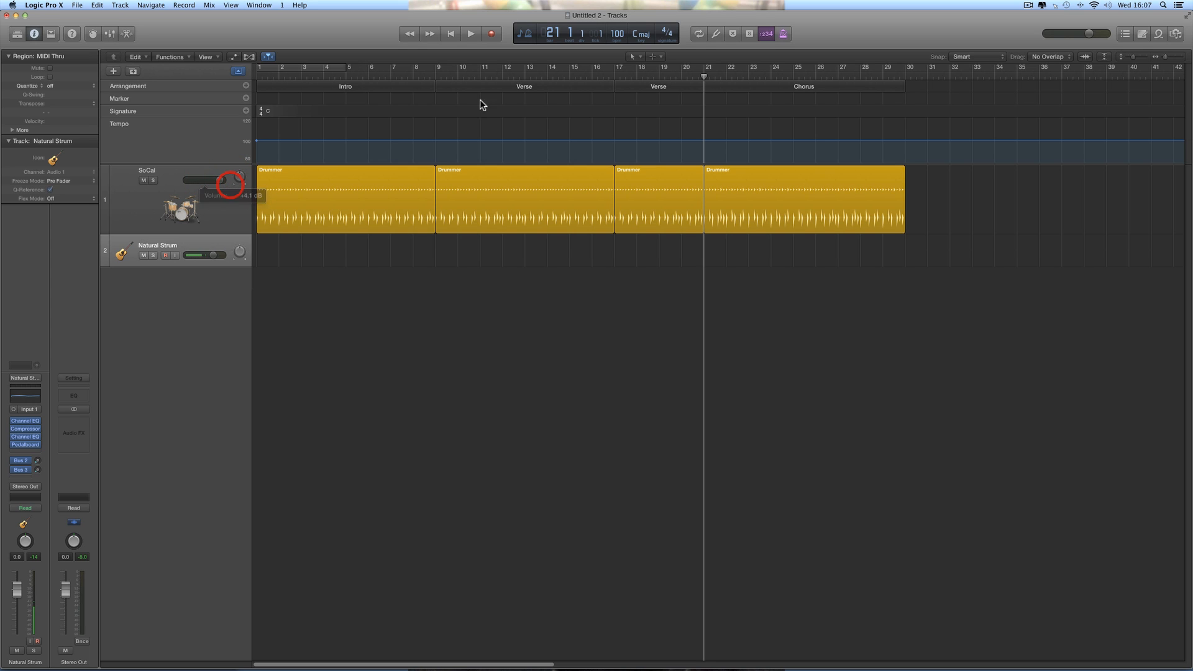
click(450, 35)
click(472, 32)
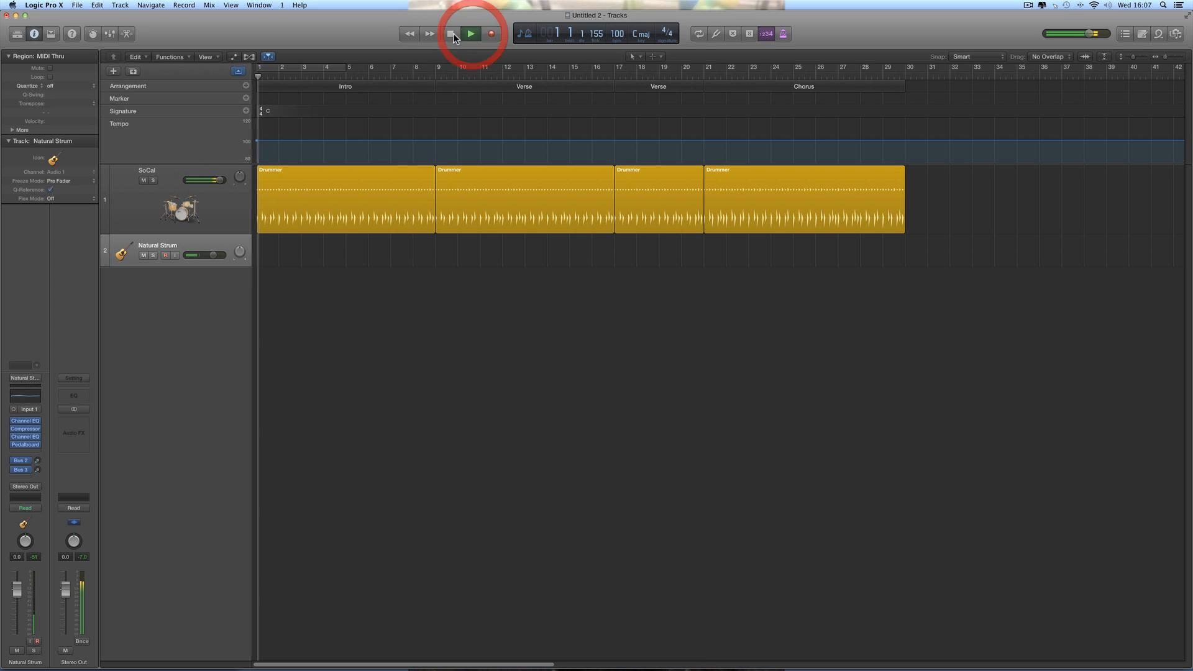
click(452, 33)
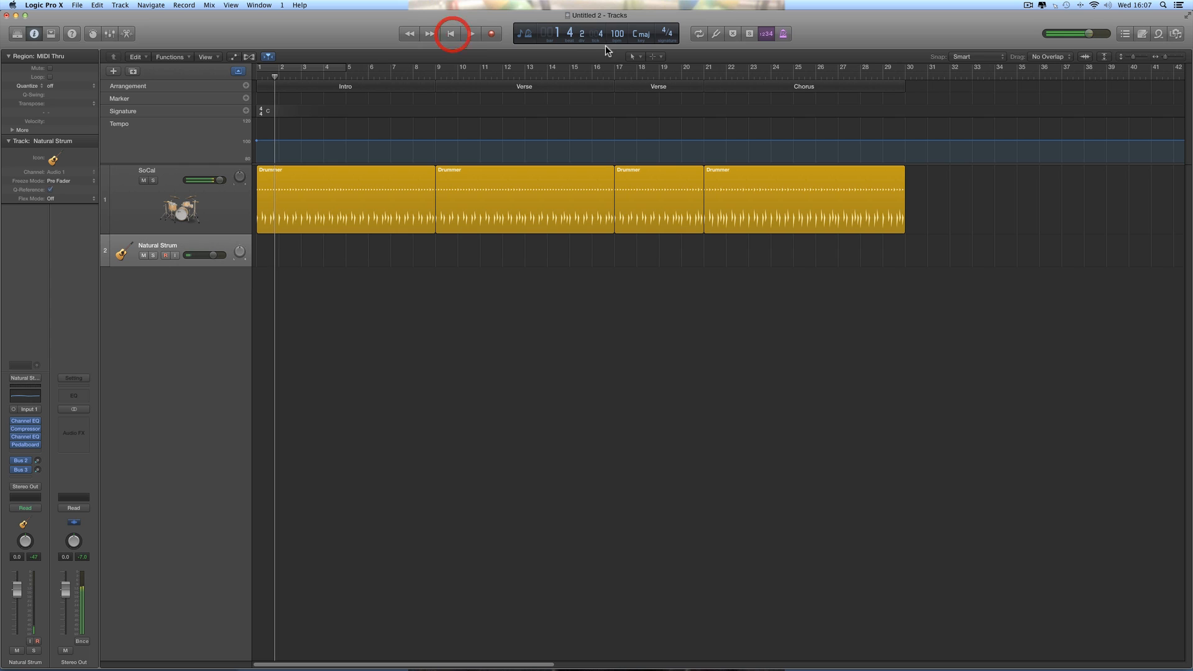
click(1089, 35)
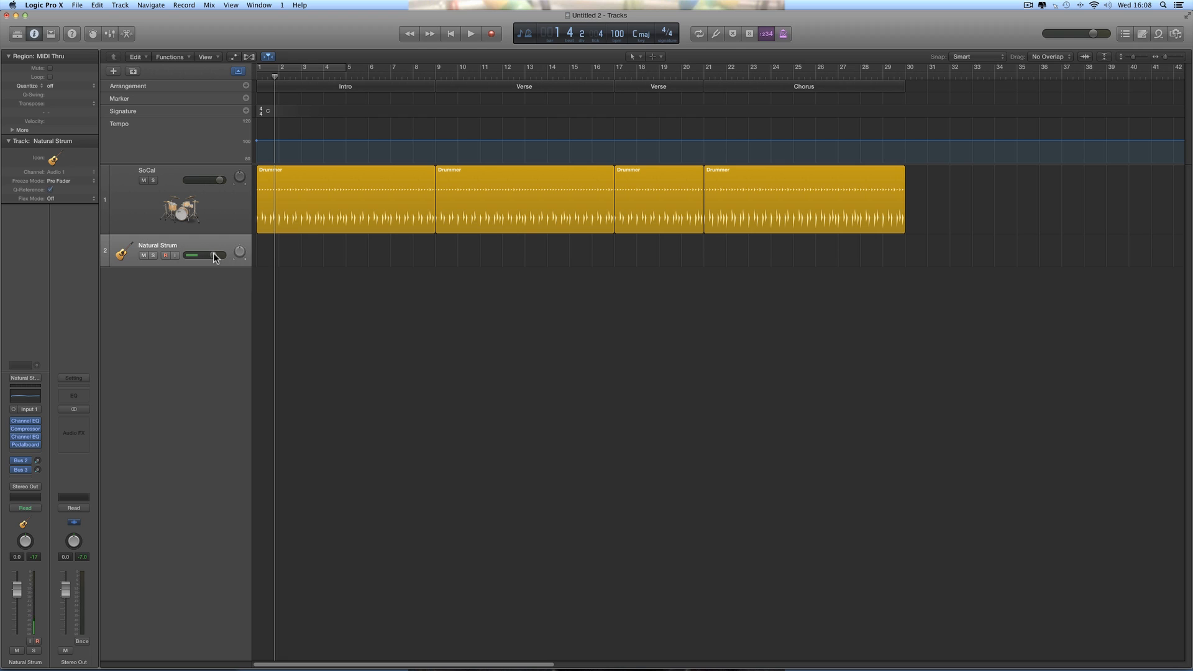
Step: Lower the Natural Strum track's volume slightly and enable its input monitoring
drag(213, 255, 208, 260)
drag(210, 254, 207, 252)
click(176, 256)
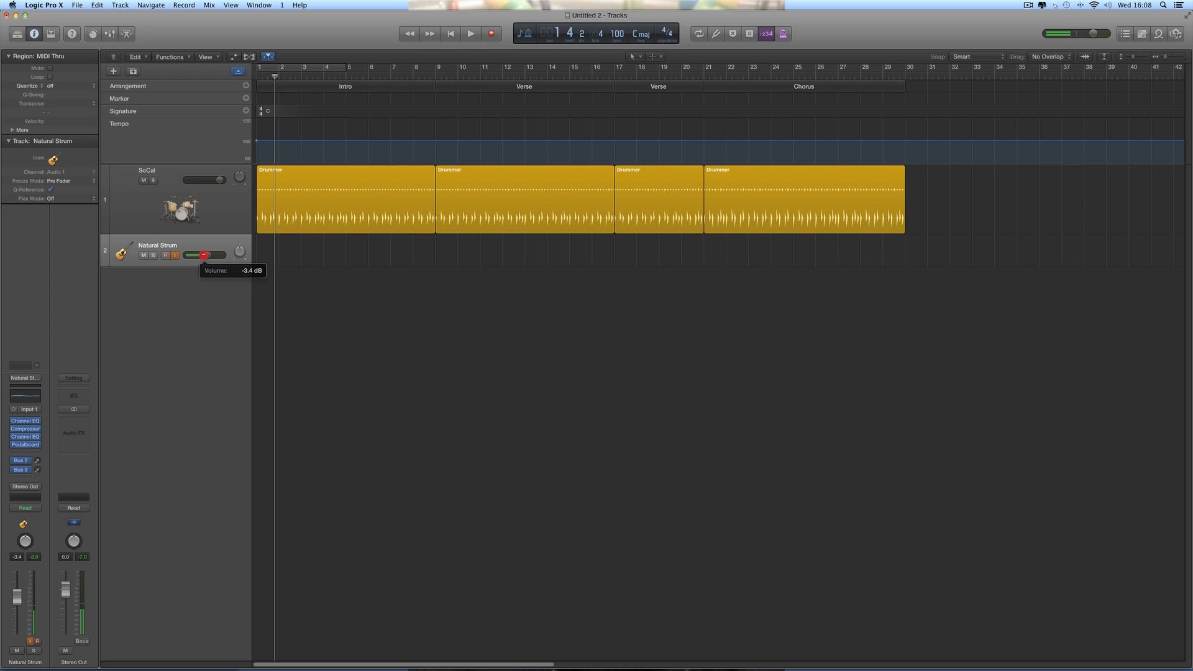
click(201, 255)
Step: Play the Intro from the project start to check the live guitar's balance against the drums
click(453, 34)
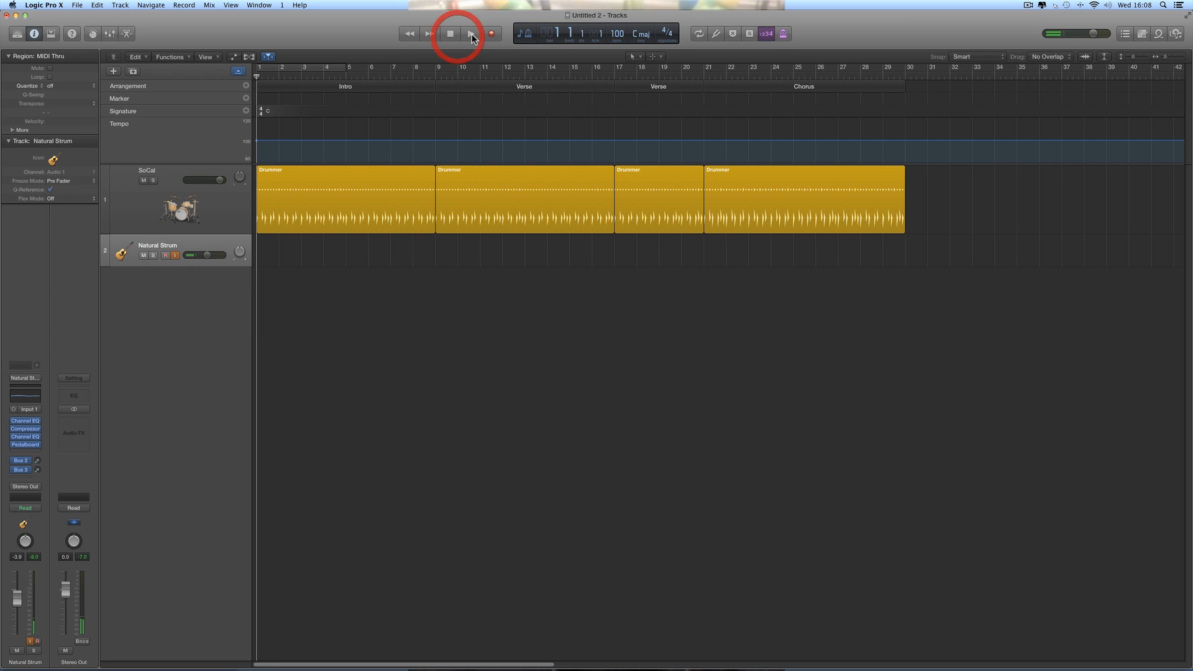
click(472, 33)
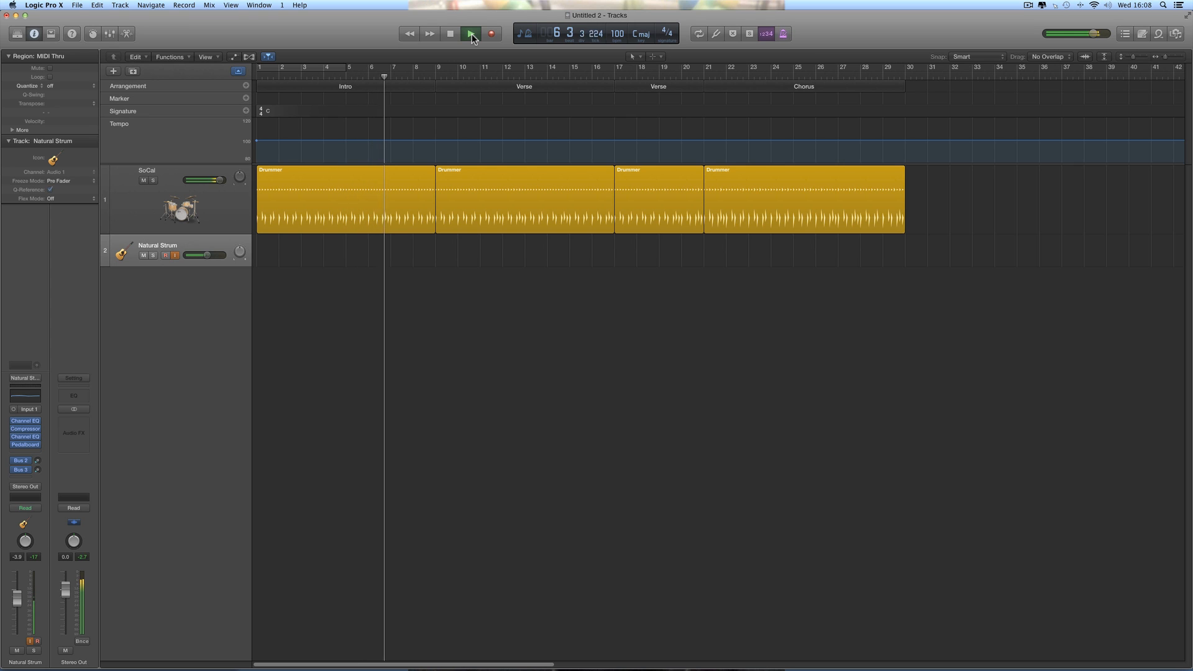
click(472, 33)
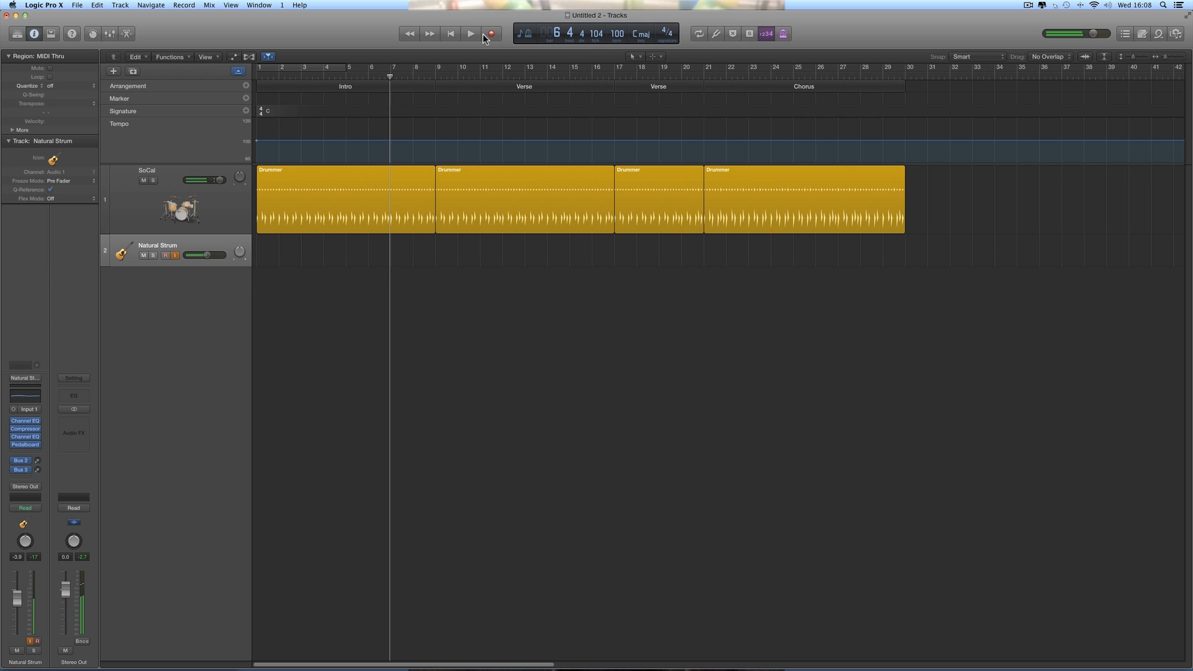
Step: Return the playhead to bar 1 and set the recording count-in to 2 bars
drag(389, 77, 255, 81)
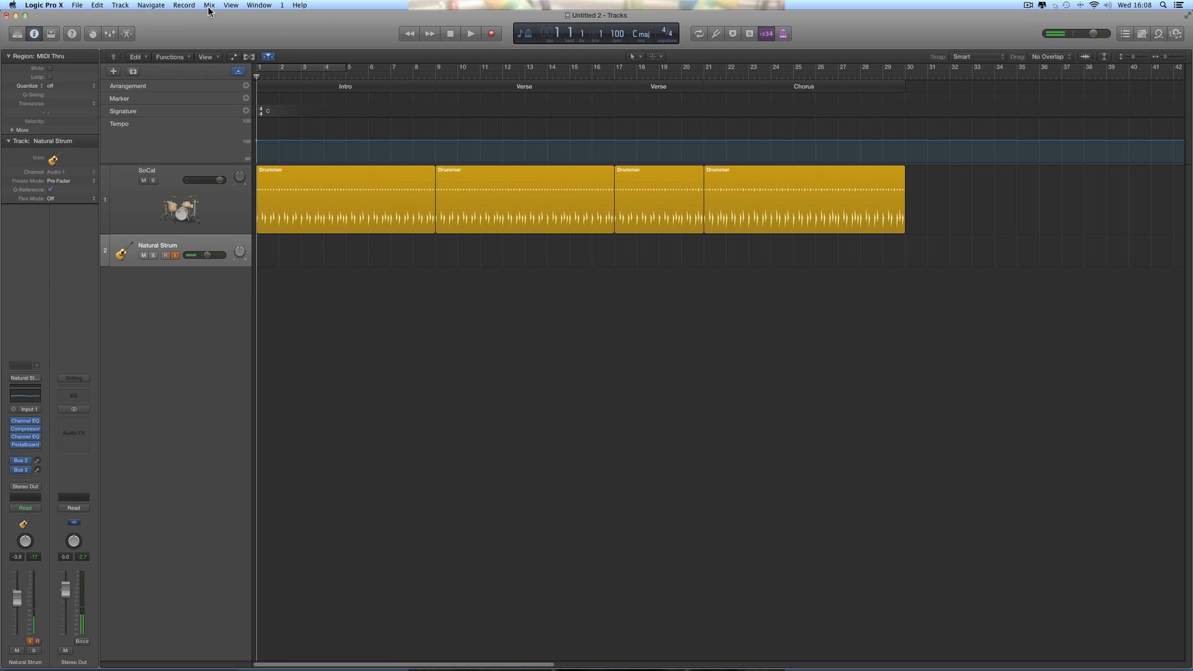
click(186, 5)
mouse_move(200, 18)
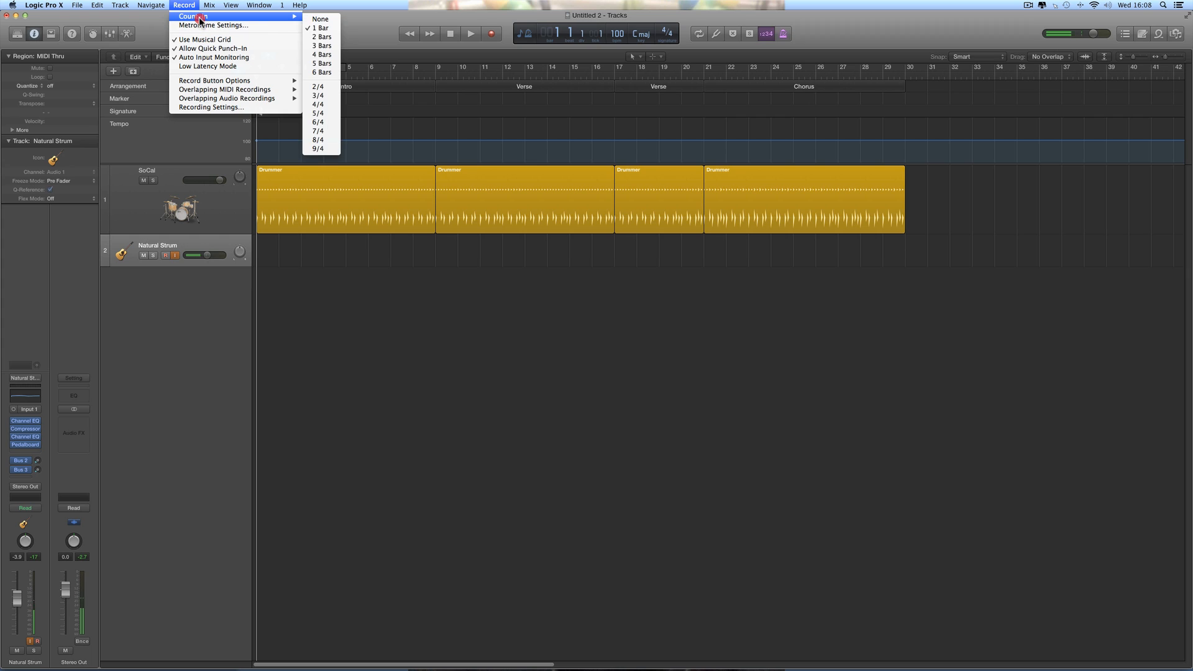
click(326, 37)
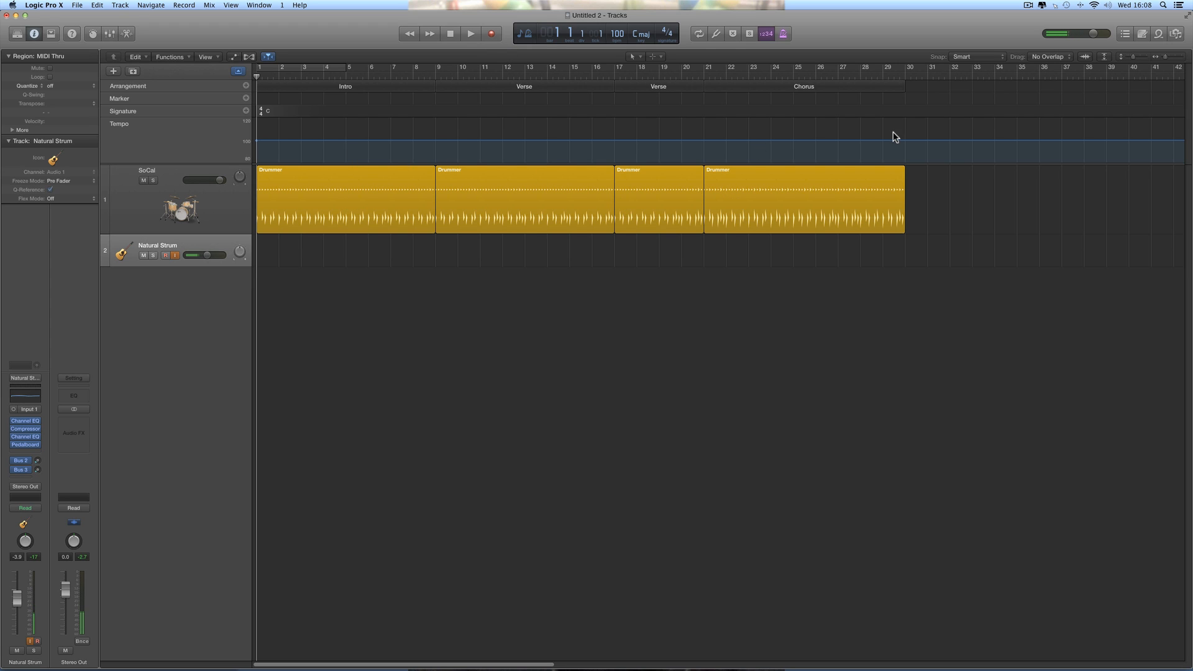
Step: Record the live guitar on the Natural Strum track from bar 1 through the end of the Chorus
click(486, 36)
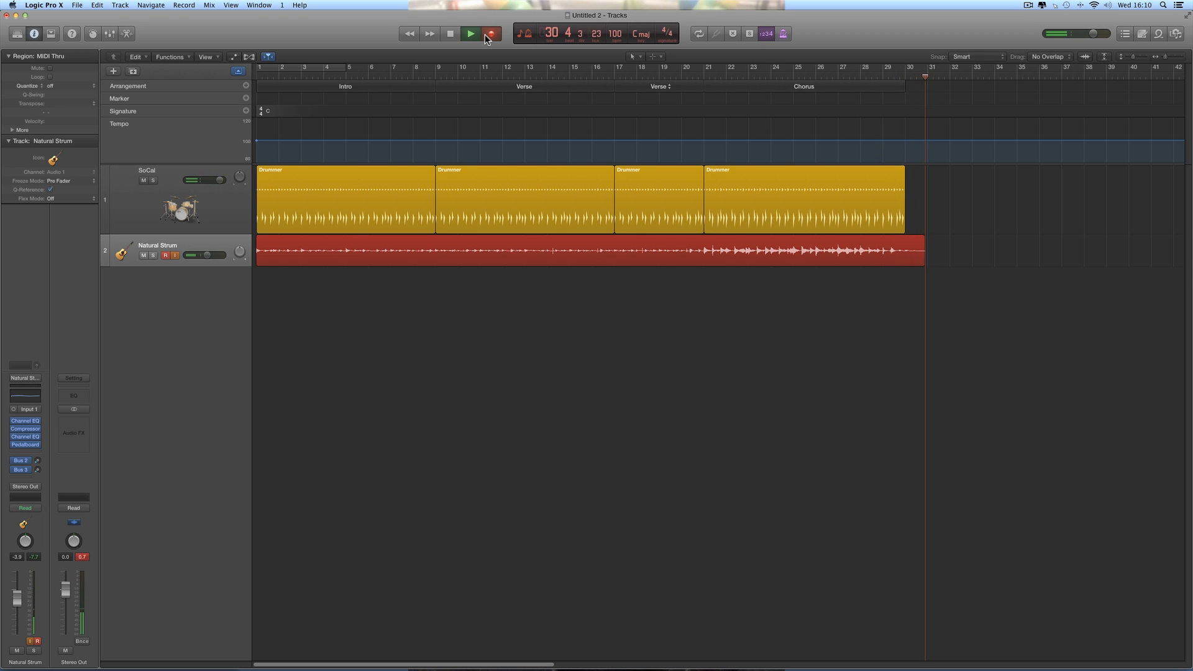
key(space)
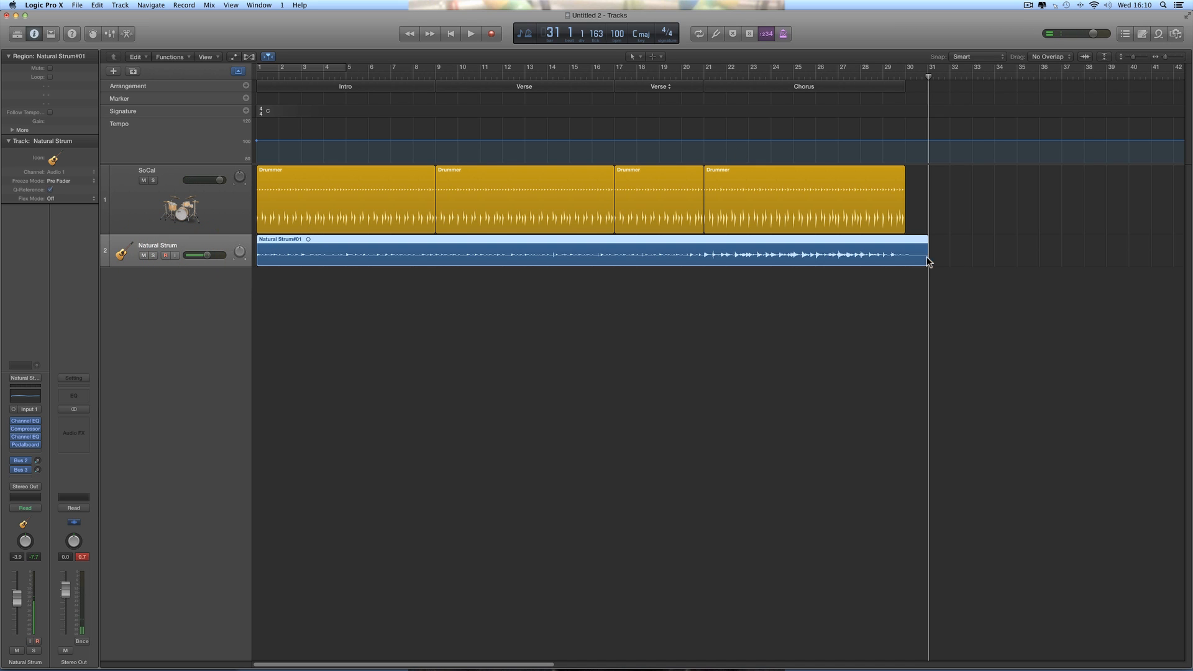
Step: Set snapping to Beat with regions snapping to absolute value, and trim the recorded guitar region's end to bar 30
click(979, 59)
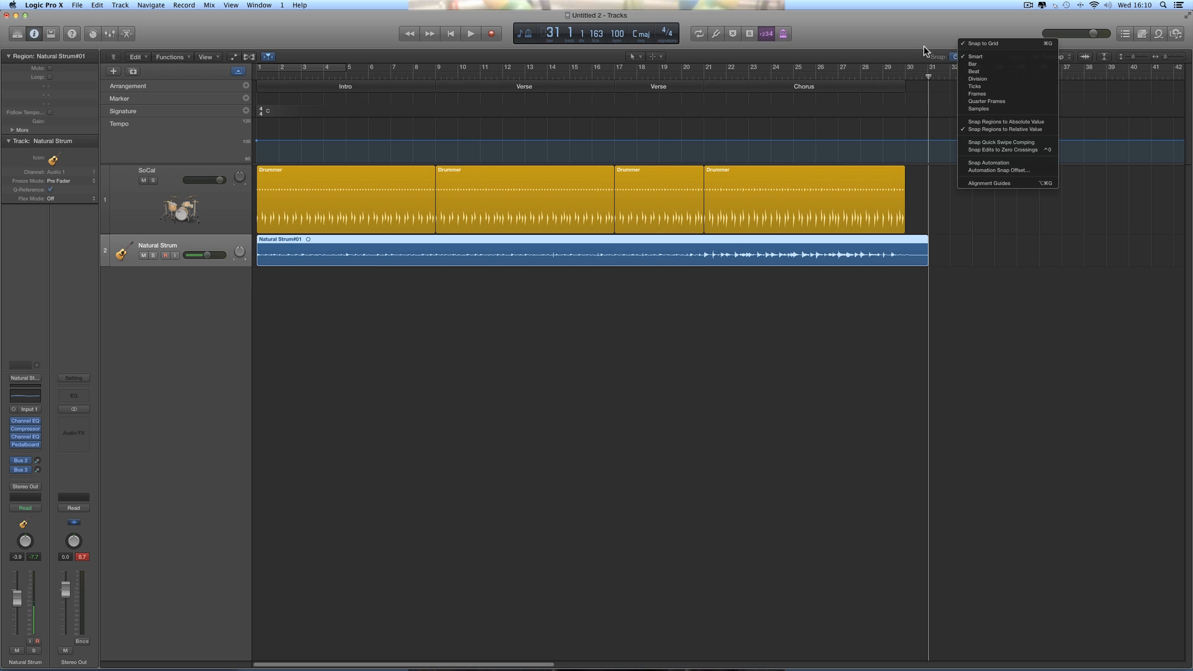
click(1015, 122)
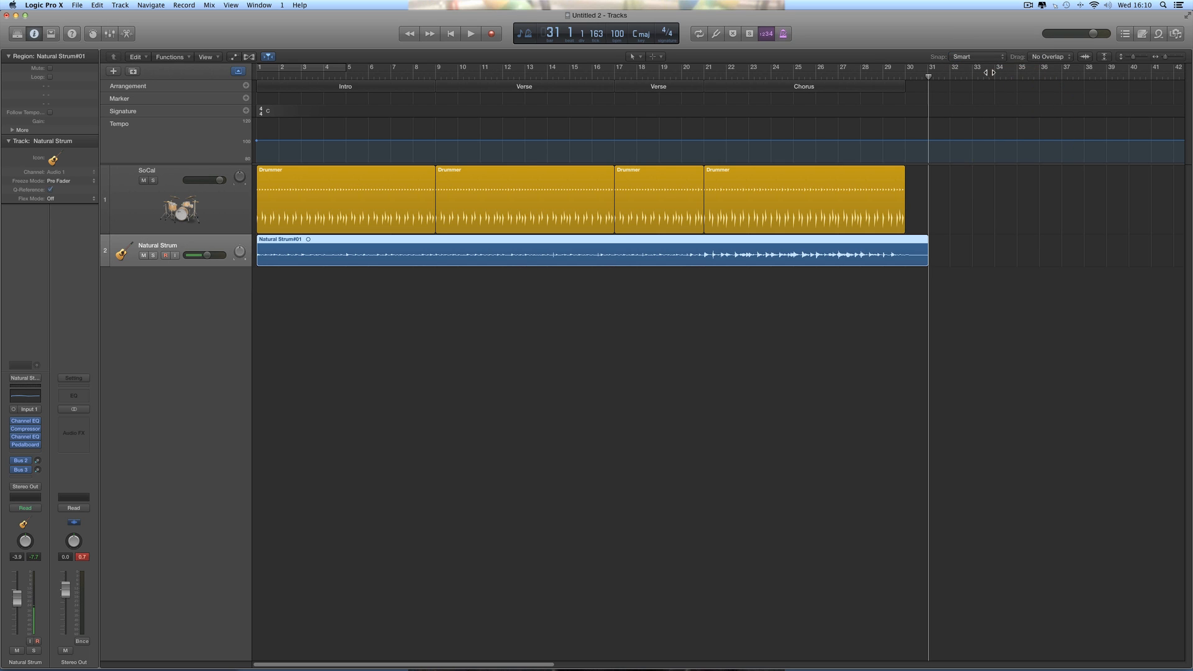
click(982, 57)
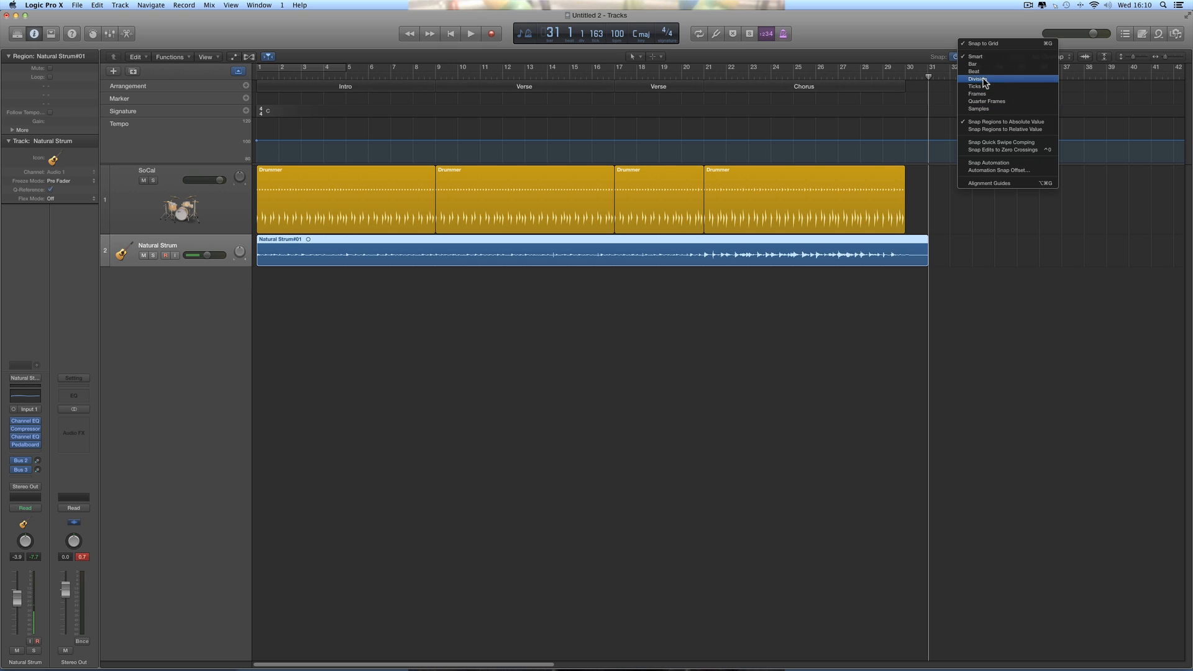
click(976, 71)
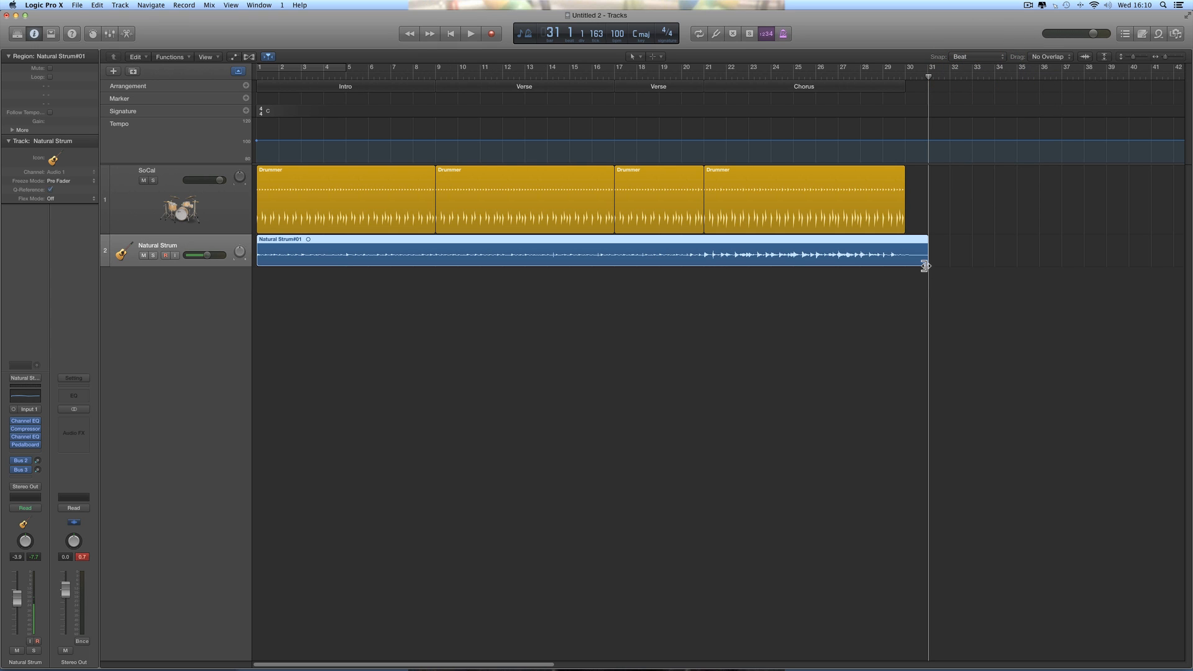
mouse_move(922, 266)
mouse_down()
mouse_move(903, 267)
mouse_move(938, 267)
mouse_move(905, 268)
mouse_up()
Step: Play the first bar from the project start to check the recorded guitar against the drums
click(450, 35)
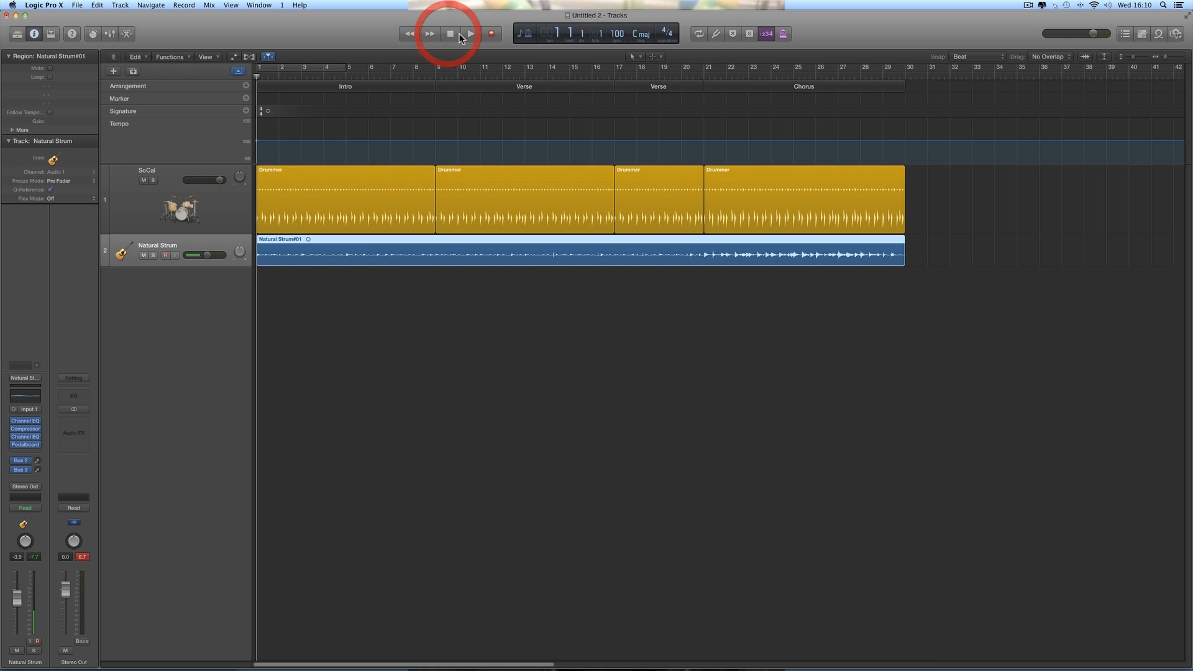
key(space)
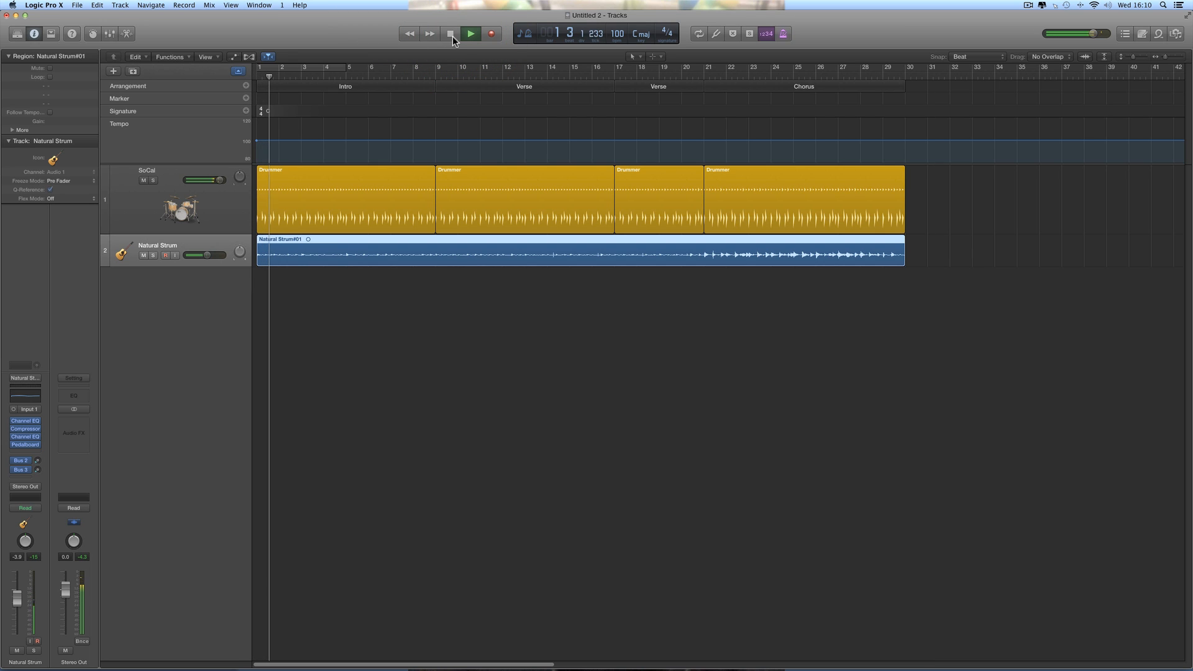
click(452, 36)
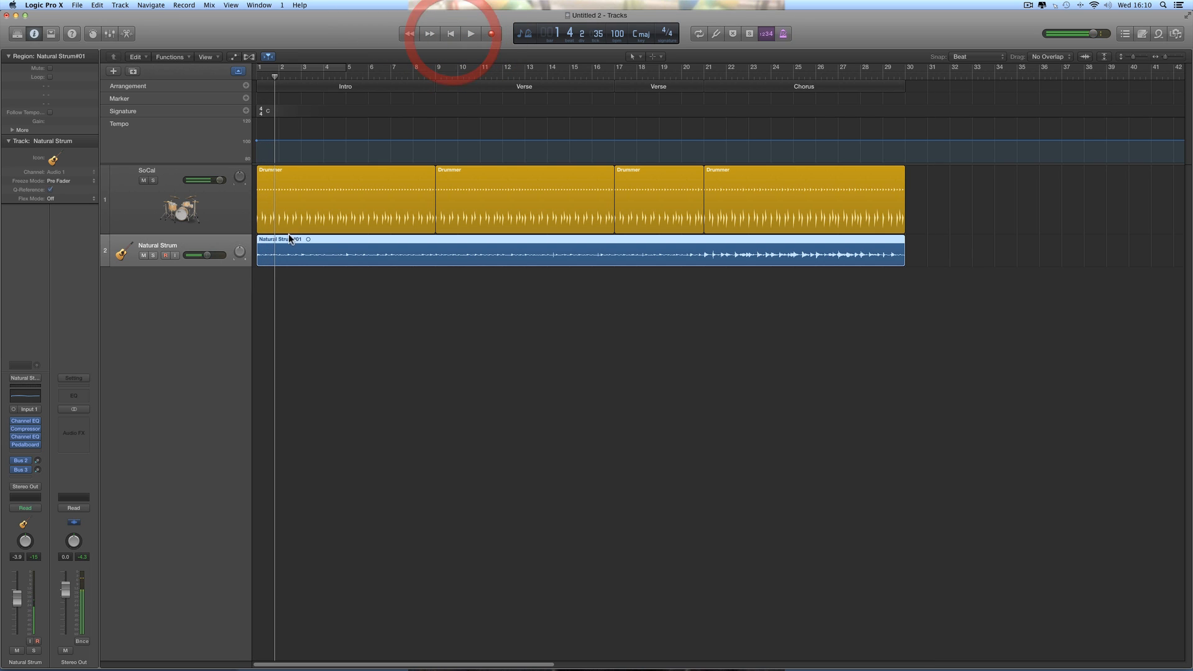
Step: Duplicate the Natural Strum track, enabling input monitoring on the copy and slightly lowering the original track's volume
click(200, 242)
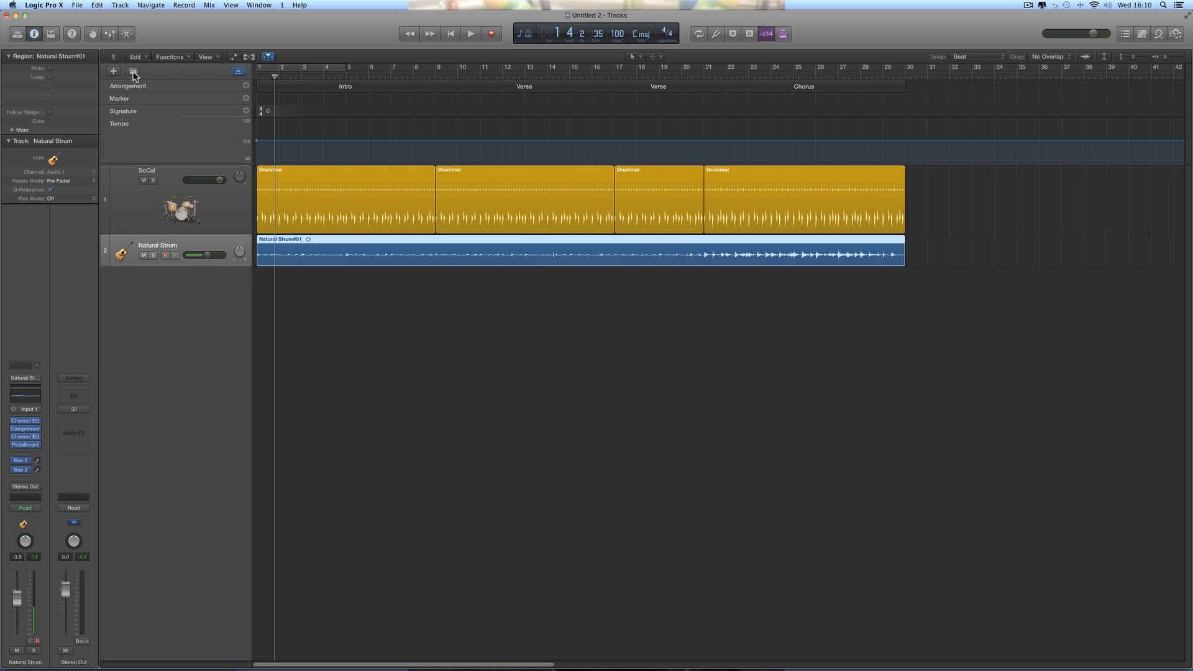
click(133, 72)
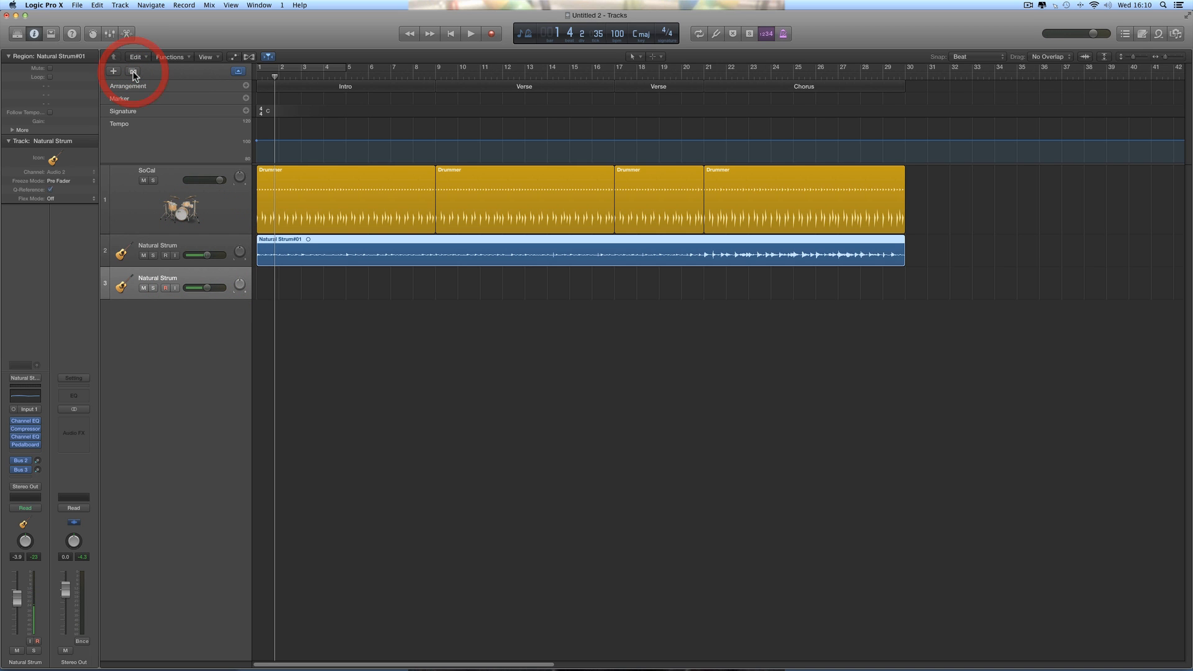
click(206, 256)
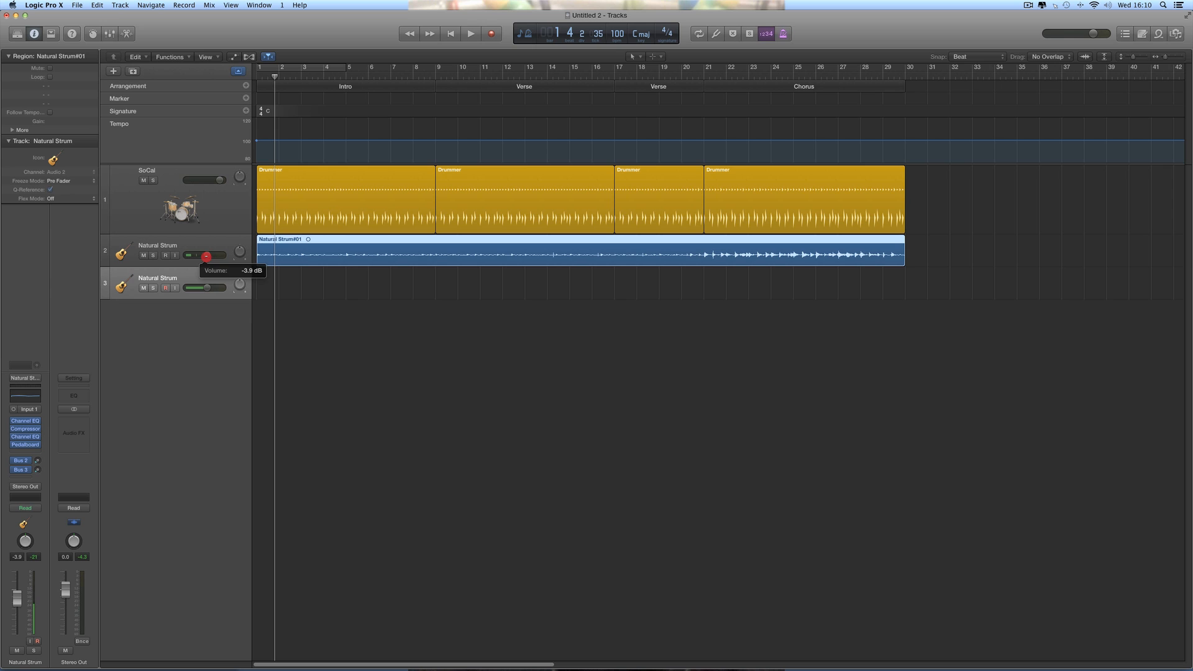
click(175, 287)
Step: Record a second guitar take on the duplicated track from bar 1 and trim its region's end to bar 30
click(256, 76)
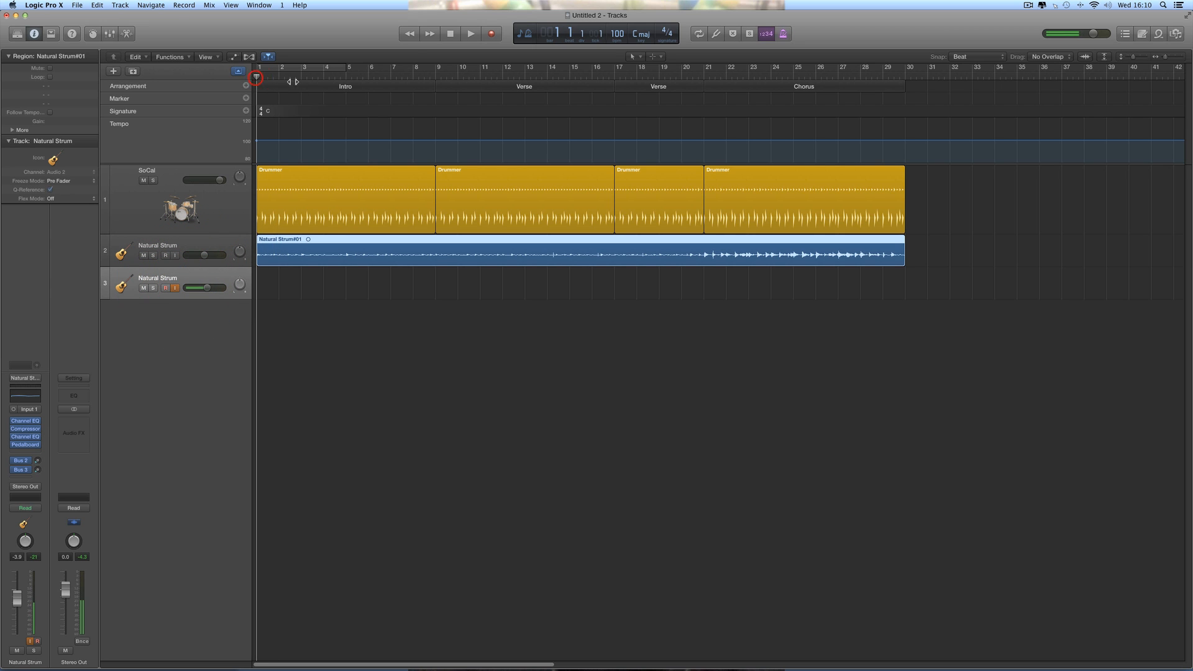
click(491, 35)
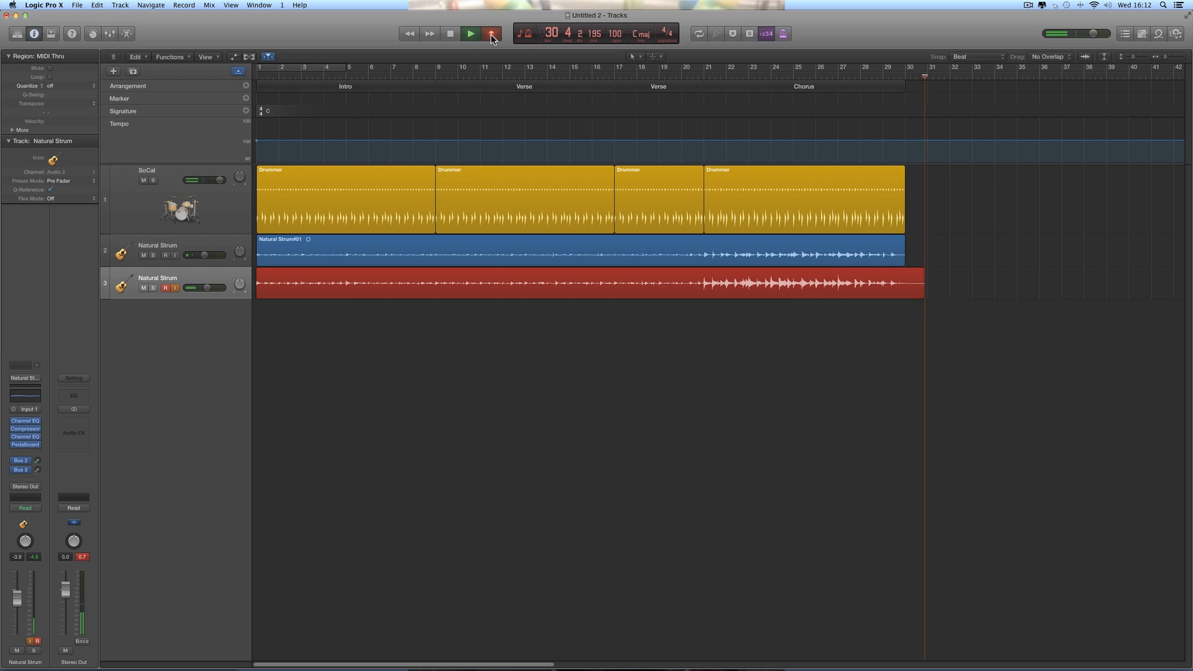
key(space)
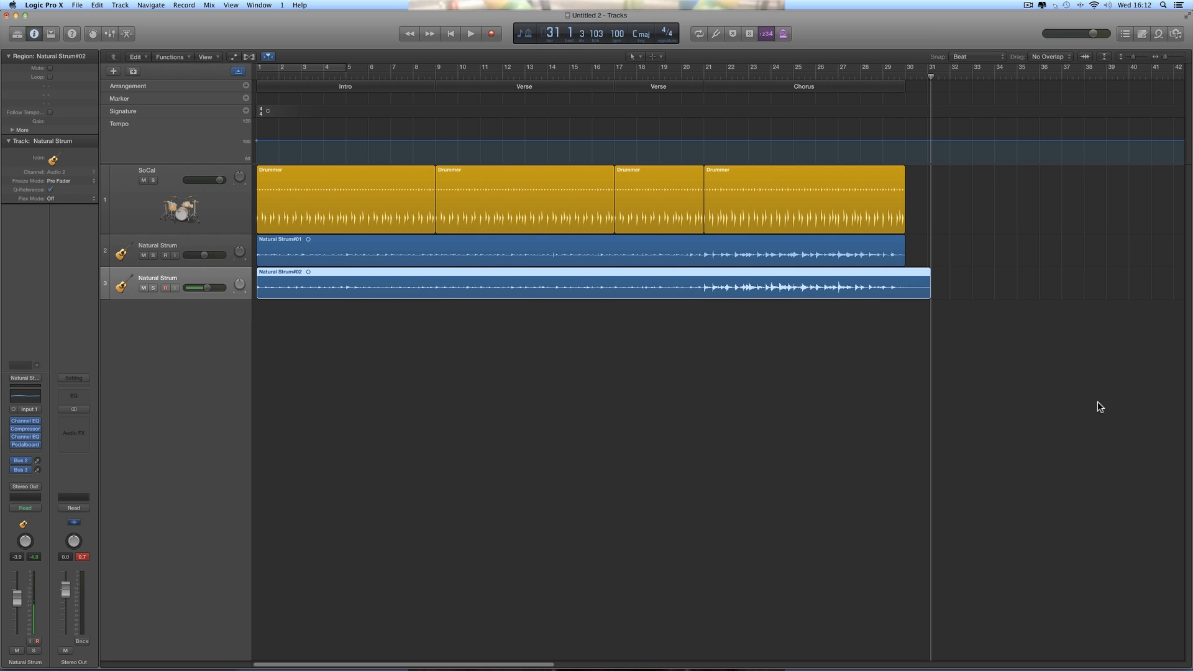
drag(912, 294, 897, 292)
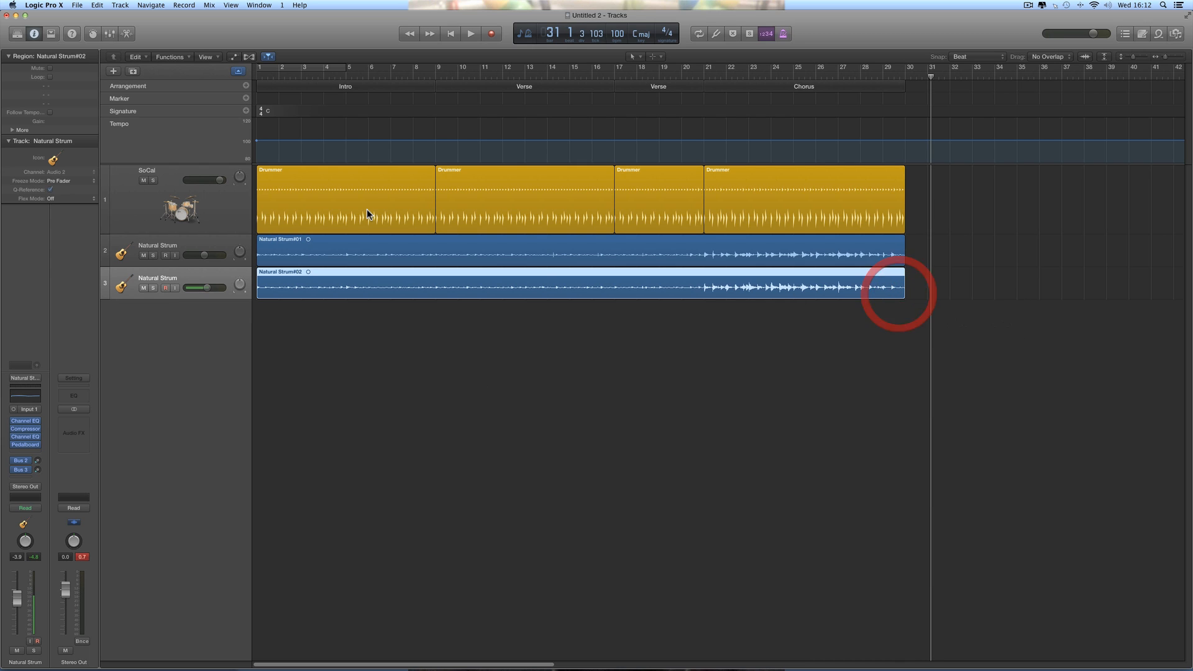
Step: Play the first three bars to hear both guitar takes together with the drums
click(448, 34)
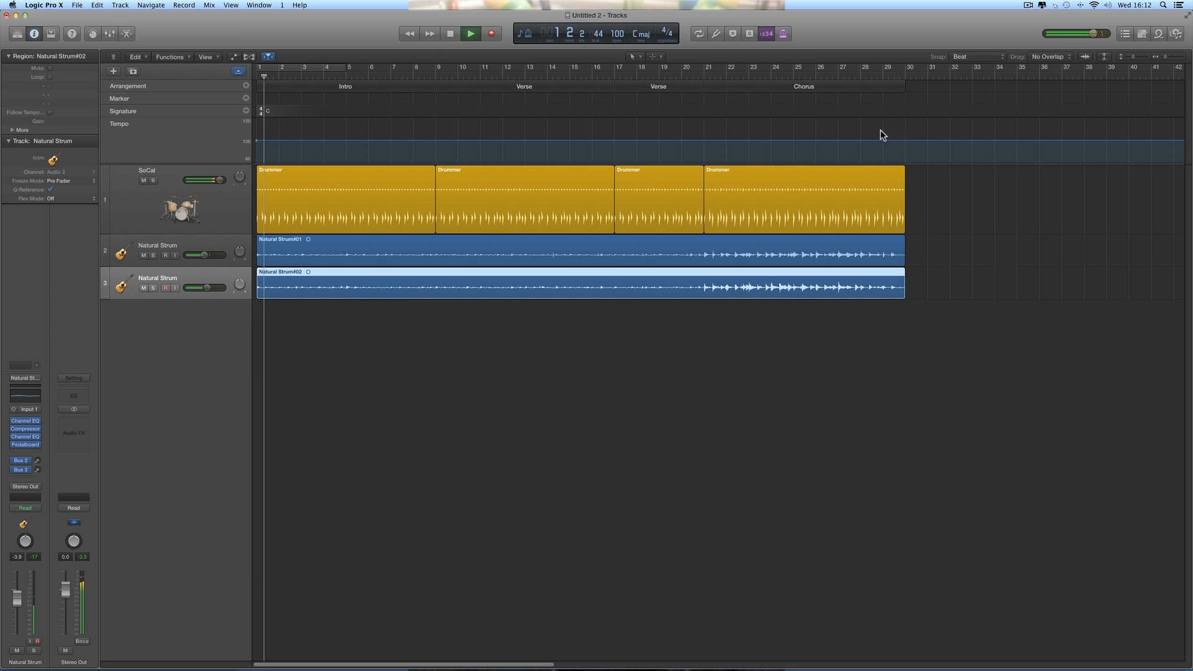
click(1164, 59)
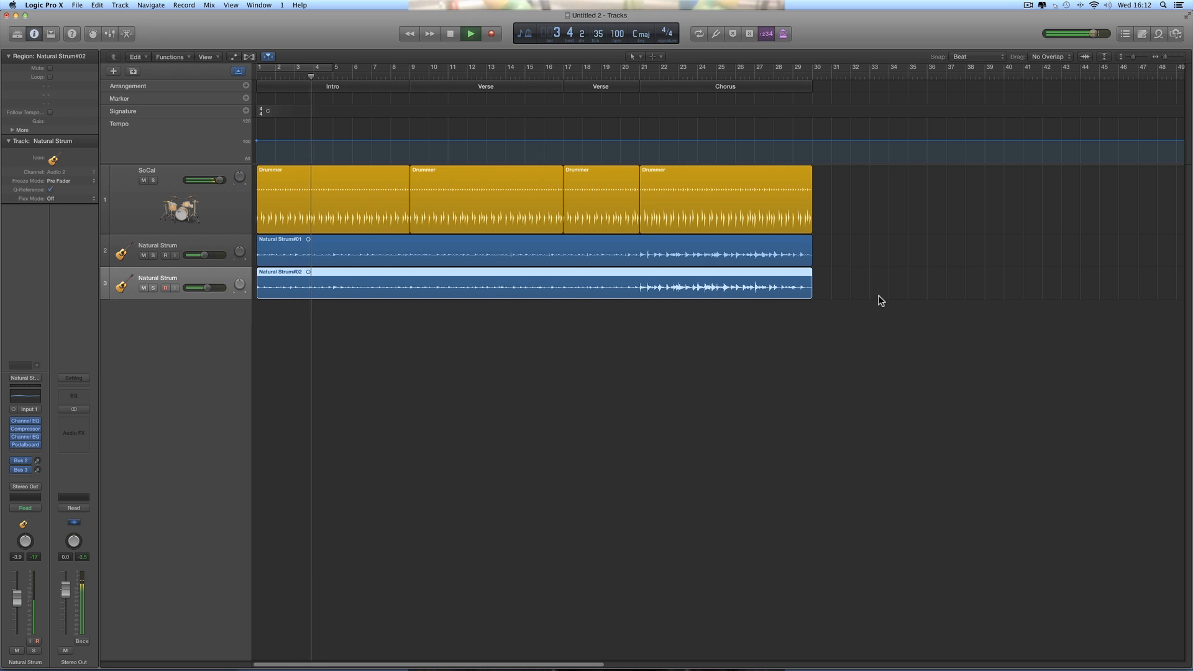
key(space)
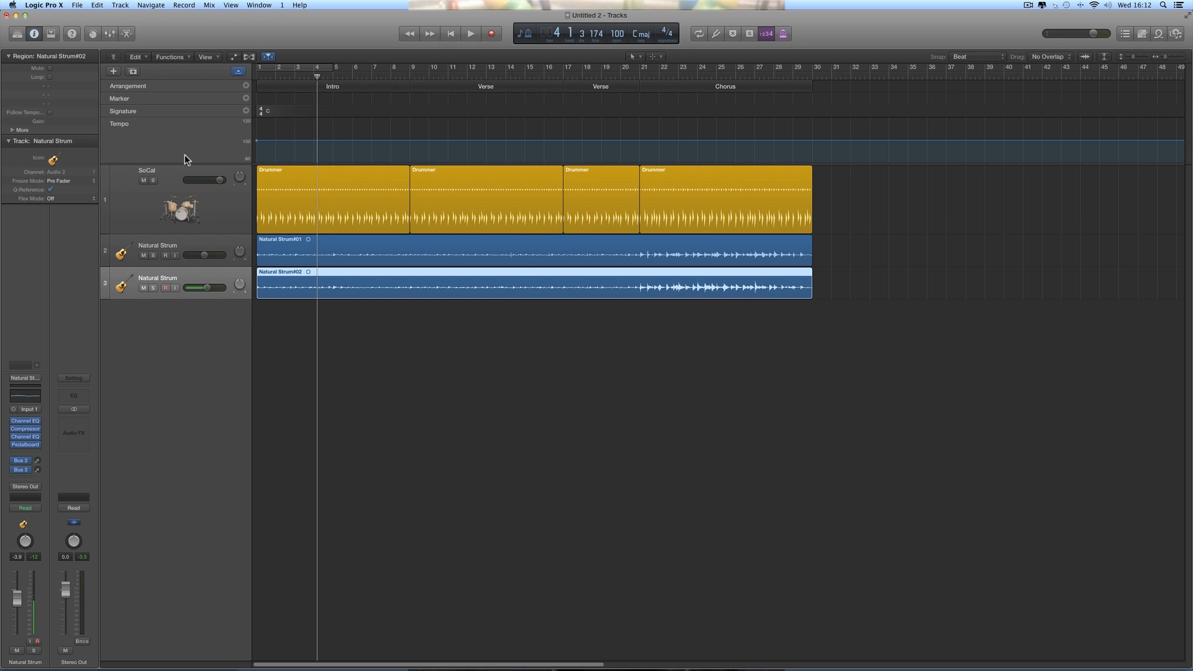
Step: Create one Software Instrument track with an Empty Channel Strip
click(114, 71)
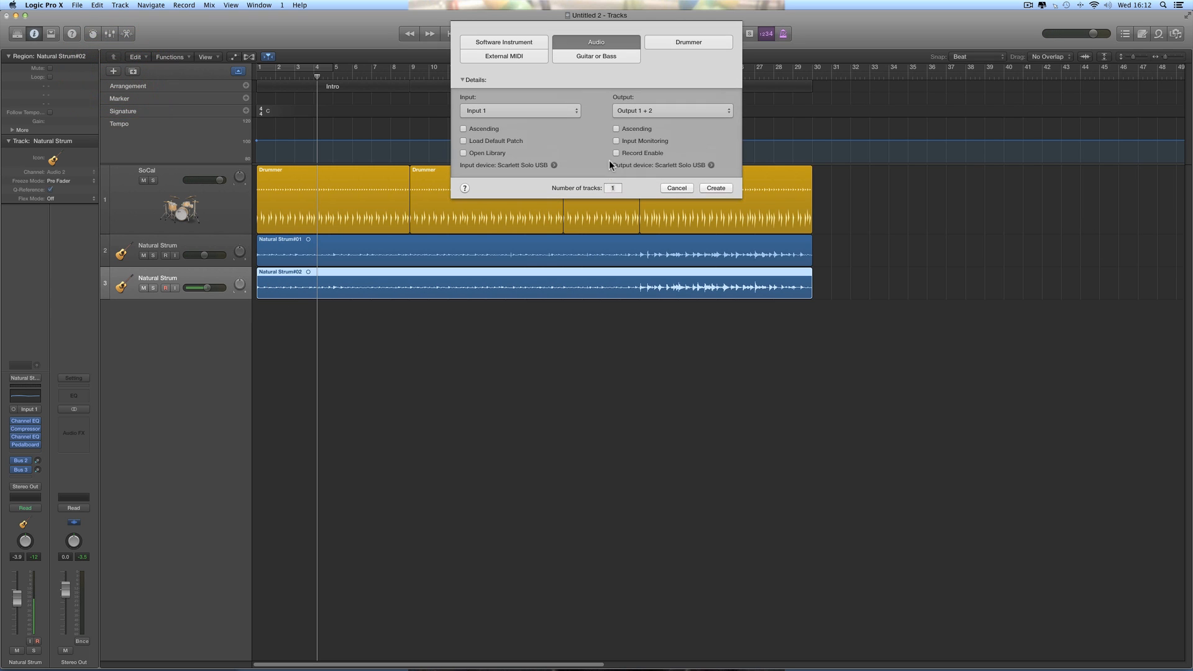
click(600, 57)
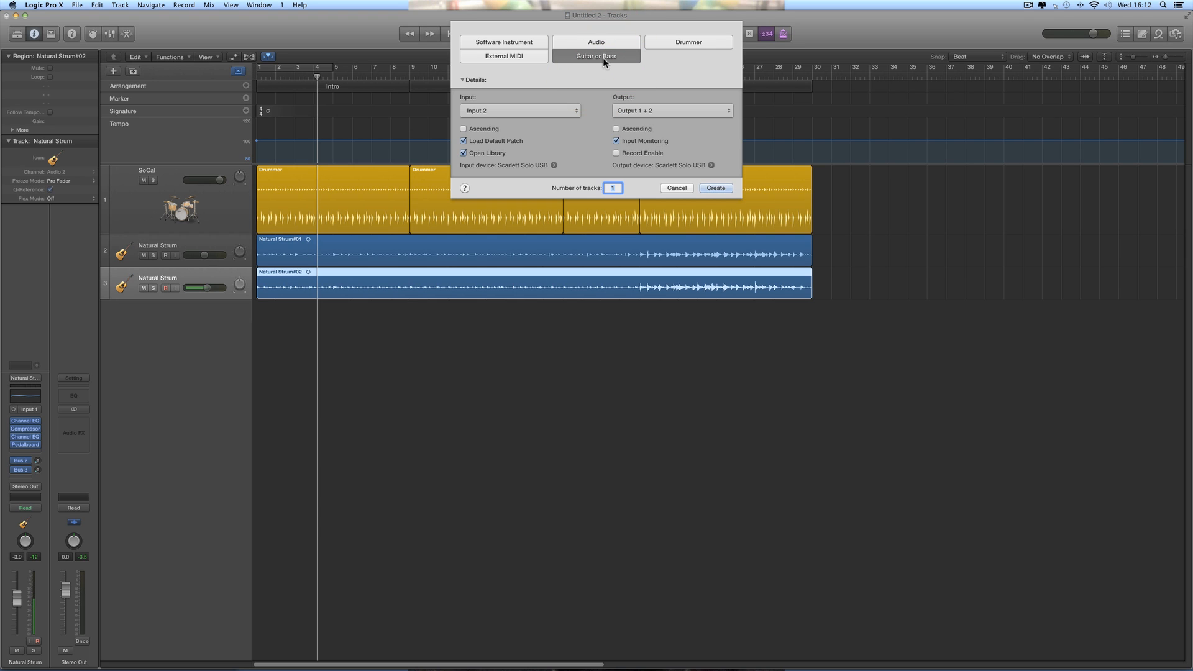
click(521, 110)
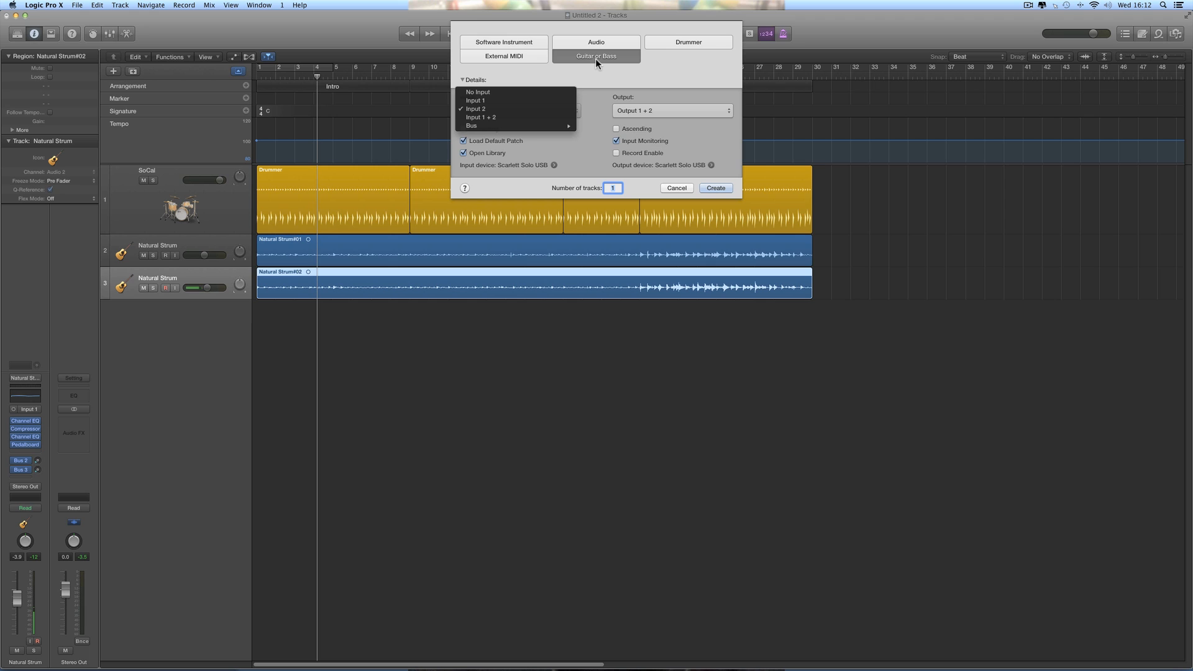
click(520, 42)
click(520, 42)
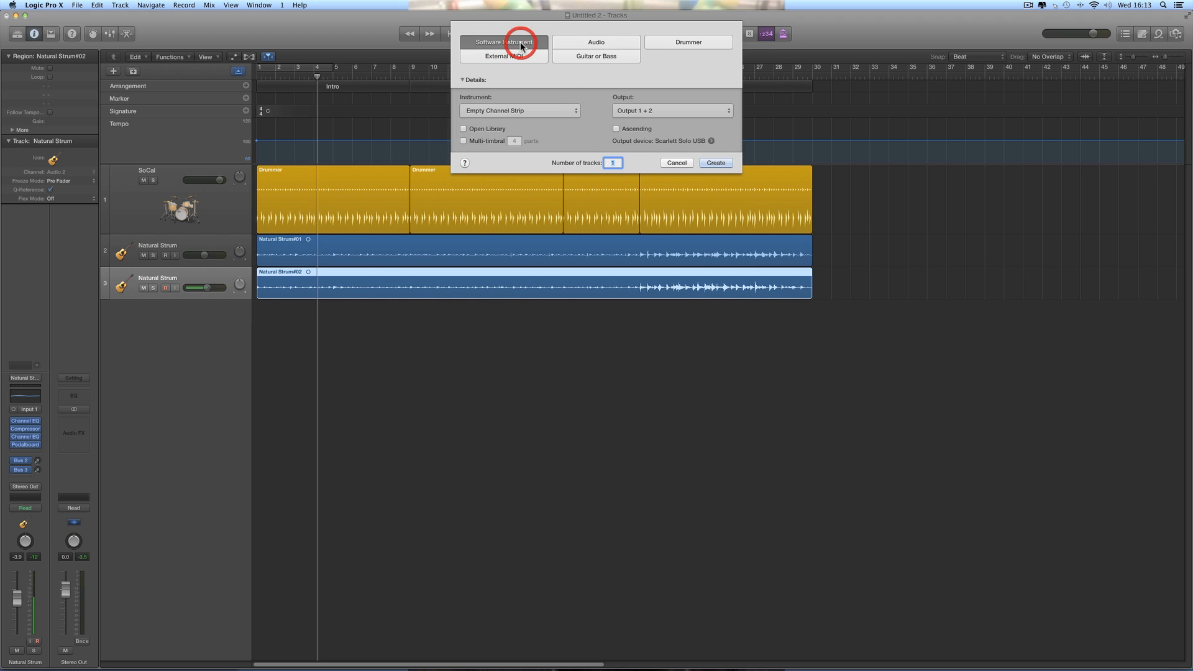
click(715, 160)
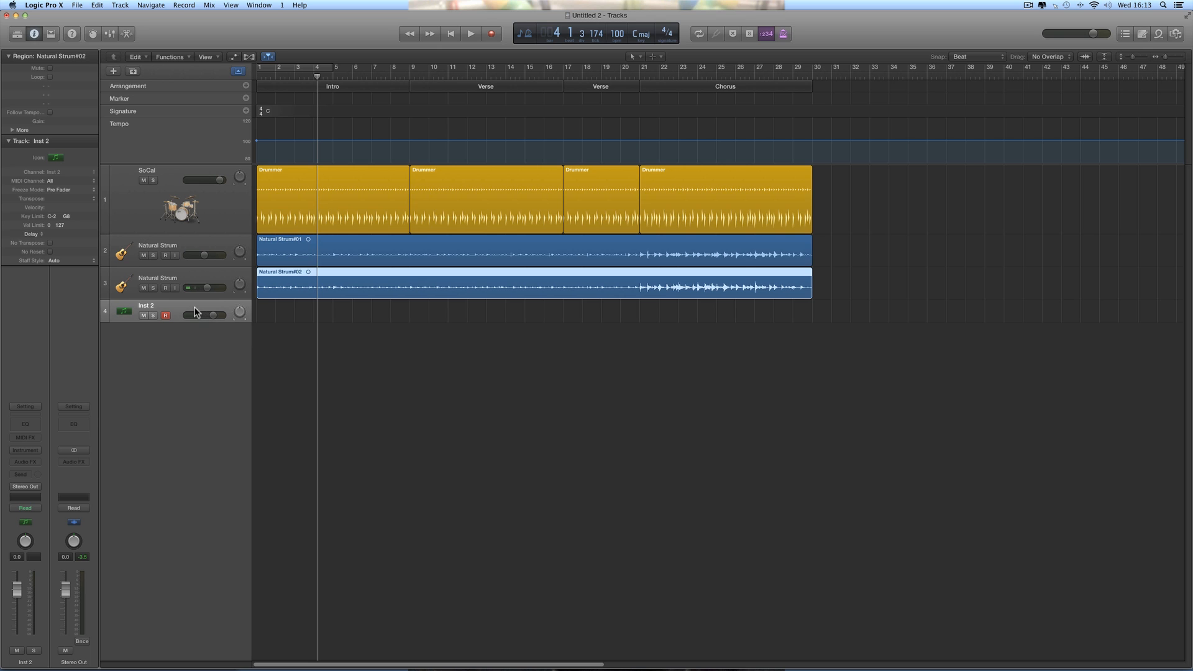
Step: Load the Thumb Bass patch from the Bass category on the new instrument track and bypass its Chorus effect
click(195, 312)
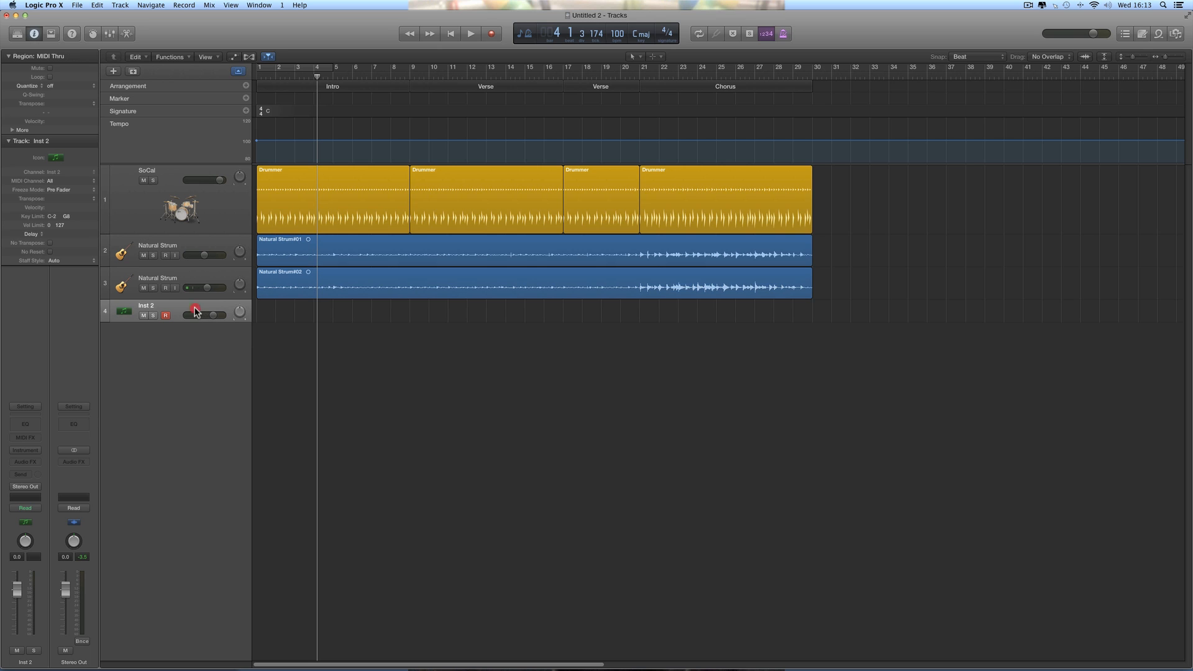
click(17, 34)
click(24, 249)
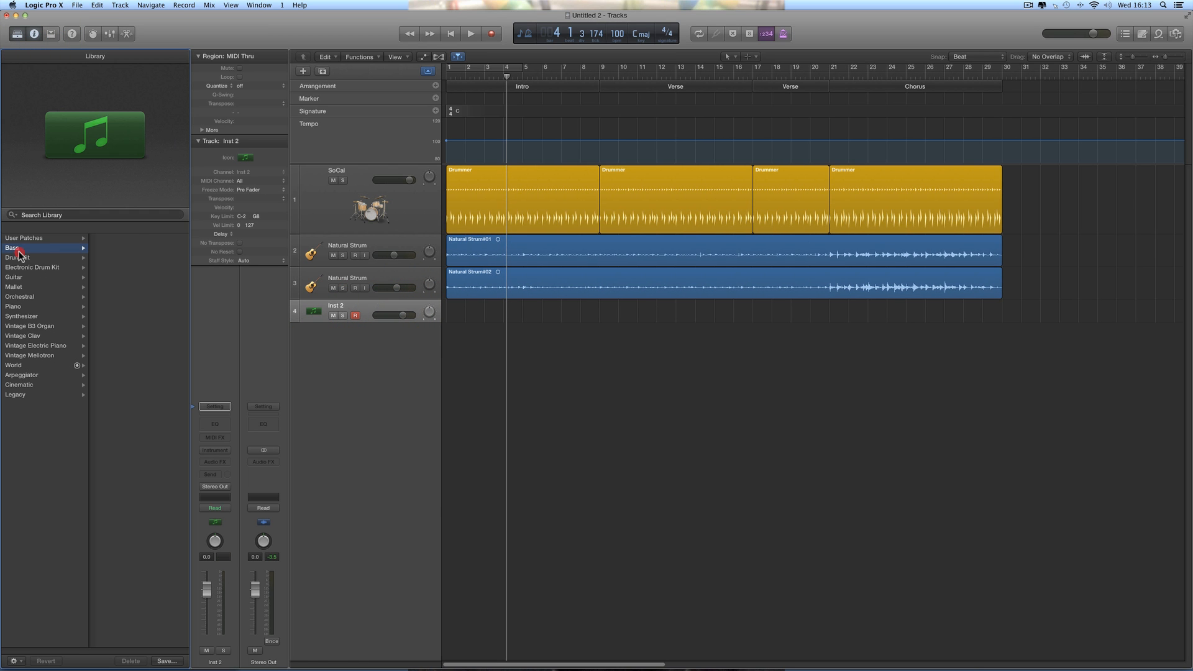
click(117, 317)
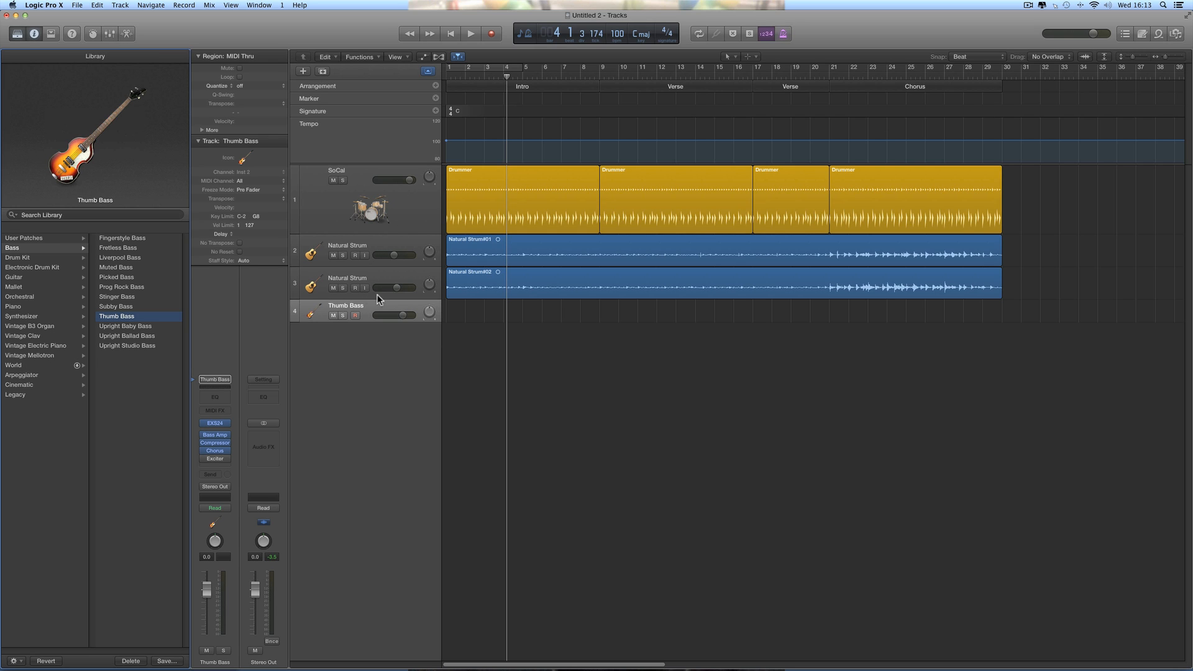
key(y)
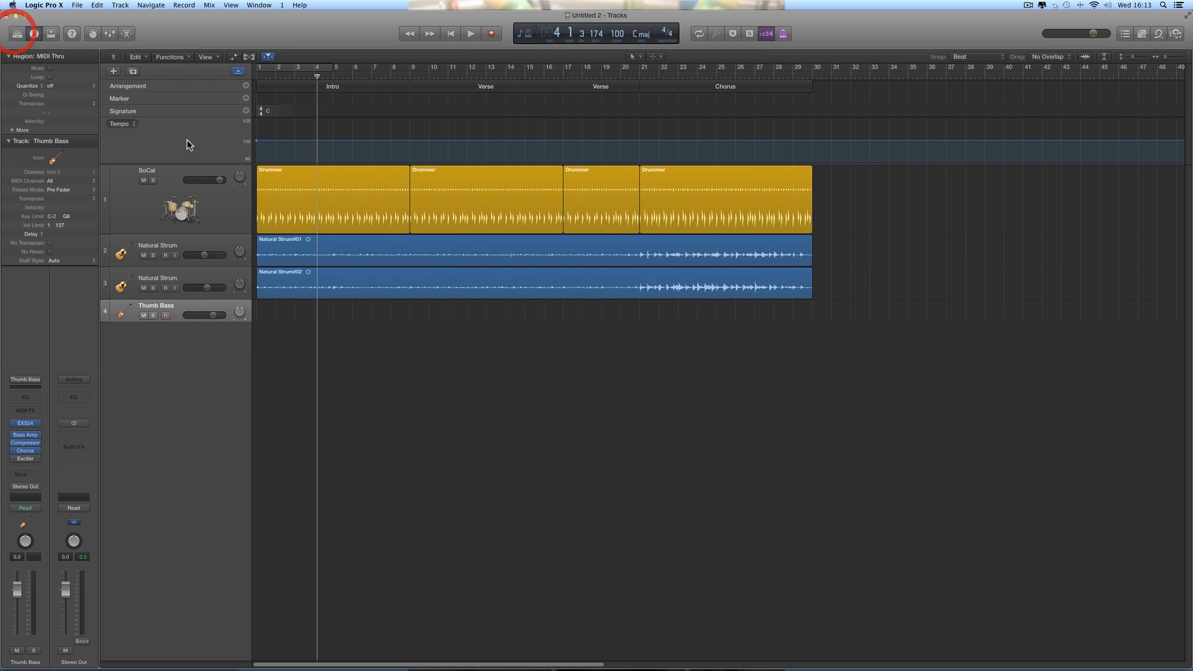
click(183, 307)
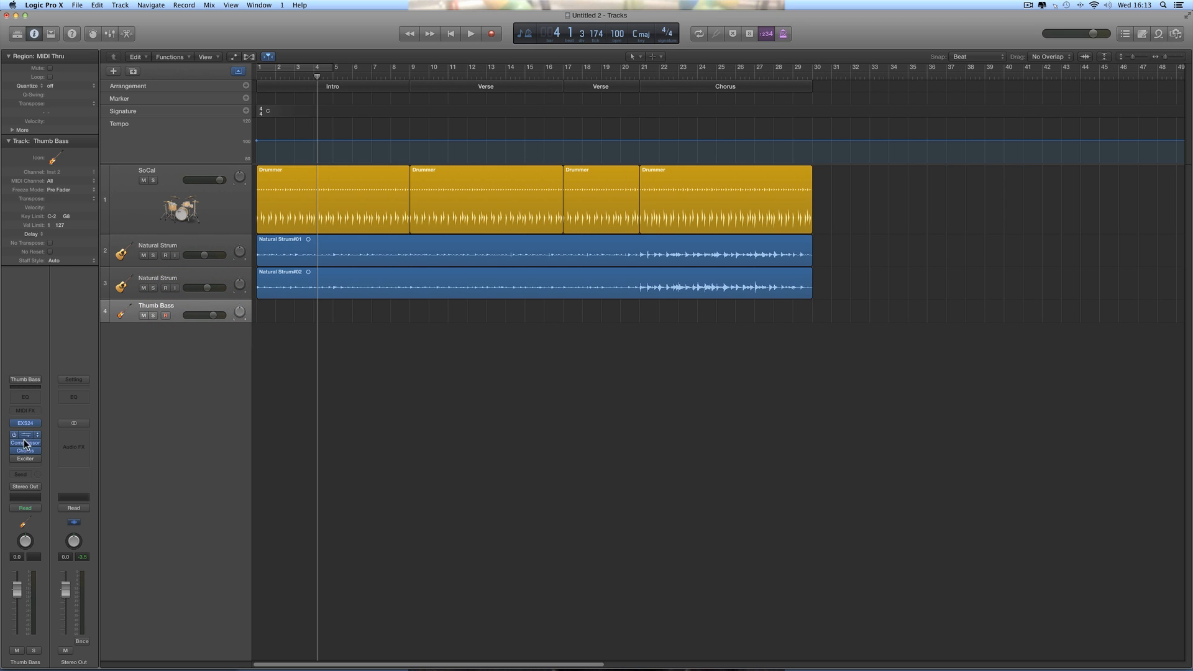
click(15, 452)
Step: Create a MIDI region at bar 1 of the Thumb Bass track with the Pencil Tool and extend it to two bars
click(635, 57)
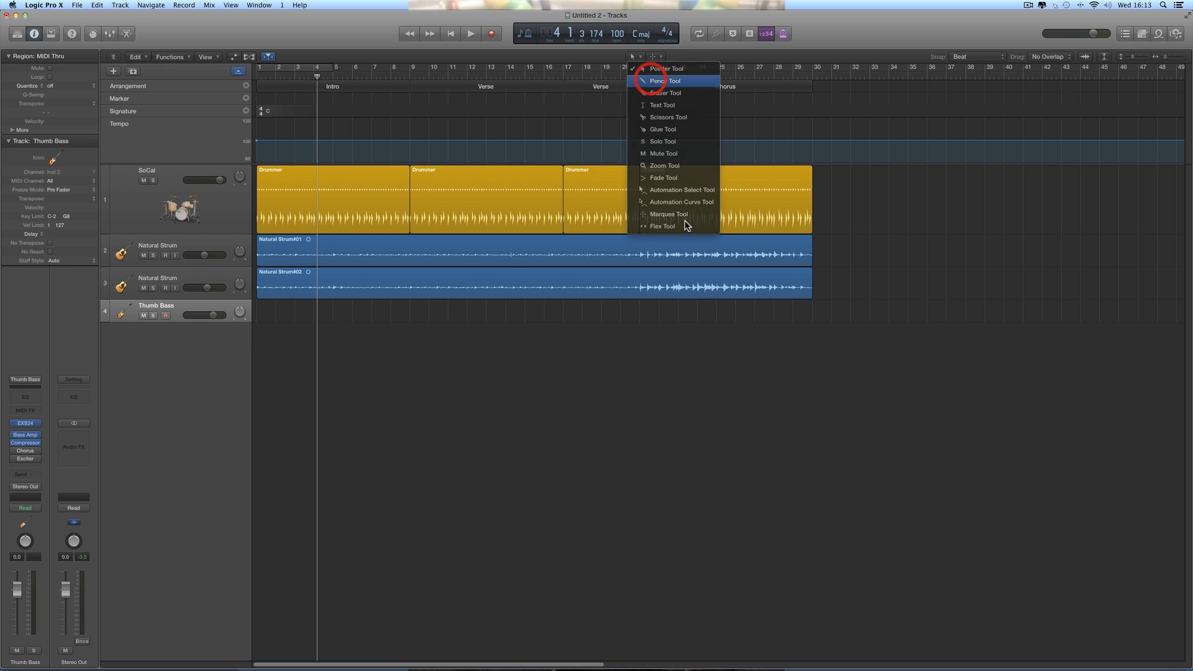
click(668, 81)
click(267, 315)
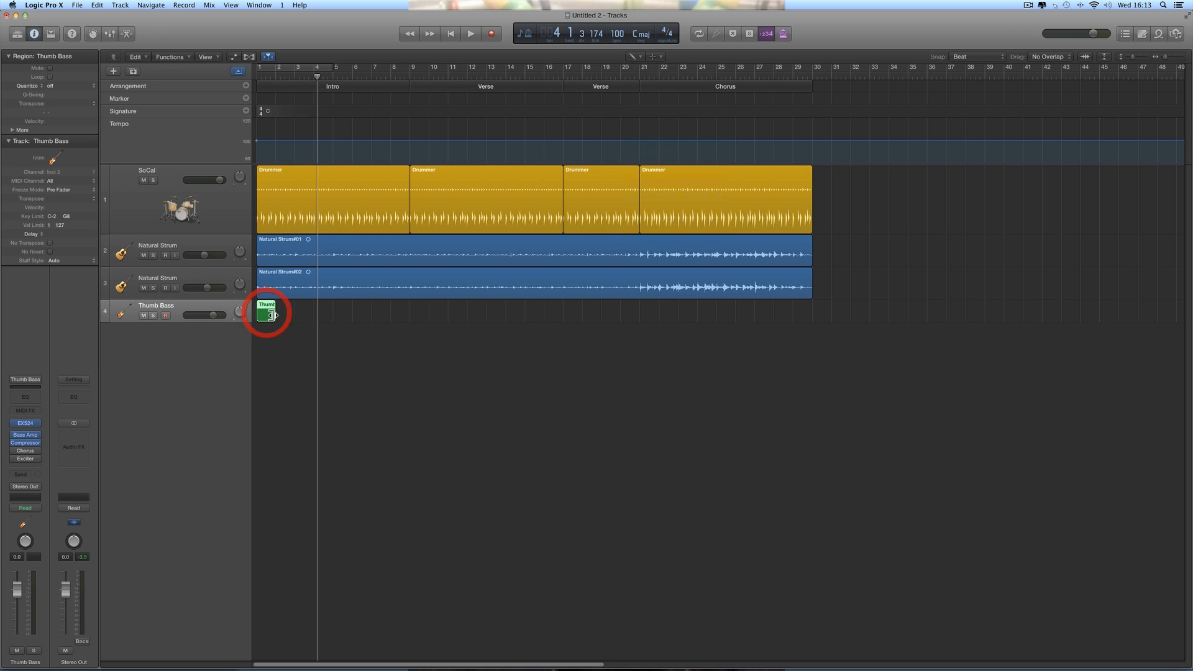
drag(271, 318, 294, 317)
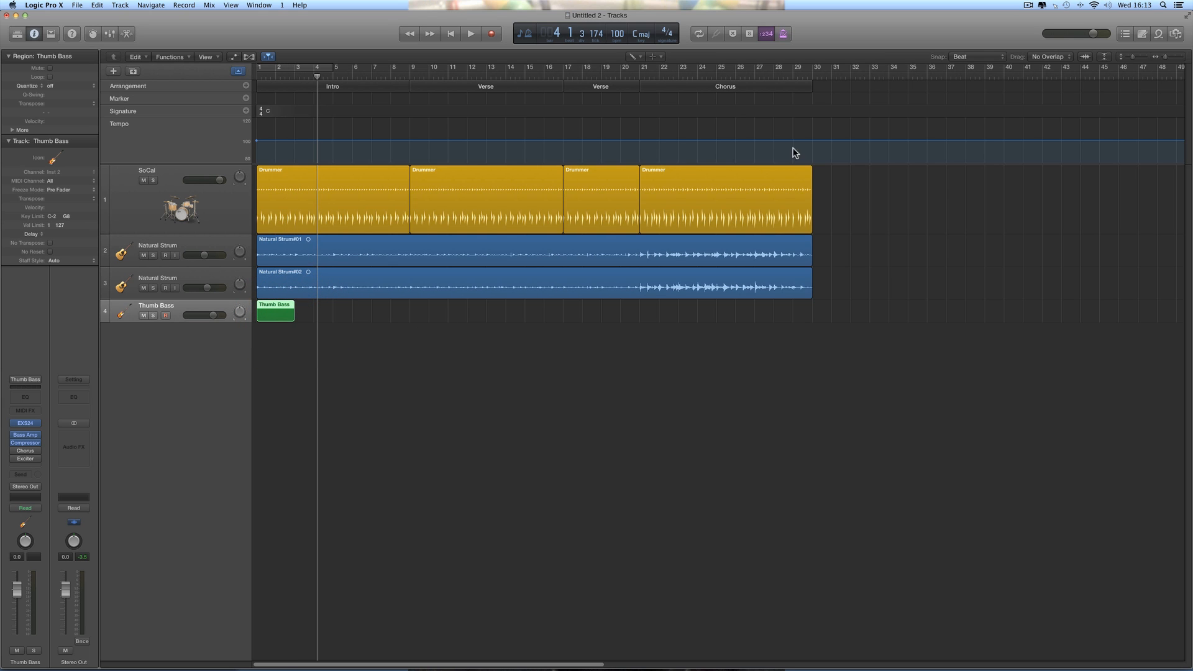
Step: Set the cycle range to bars 1 through 2 and open the Thumb Bass region for editing with the Pointer Tool
click(1180, 59)
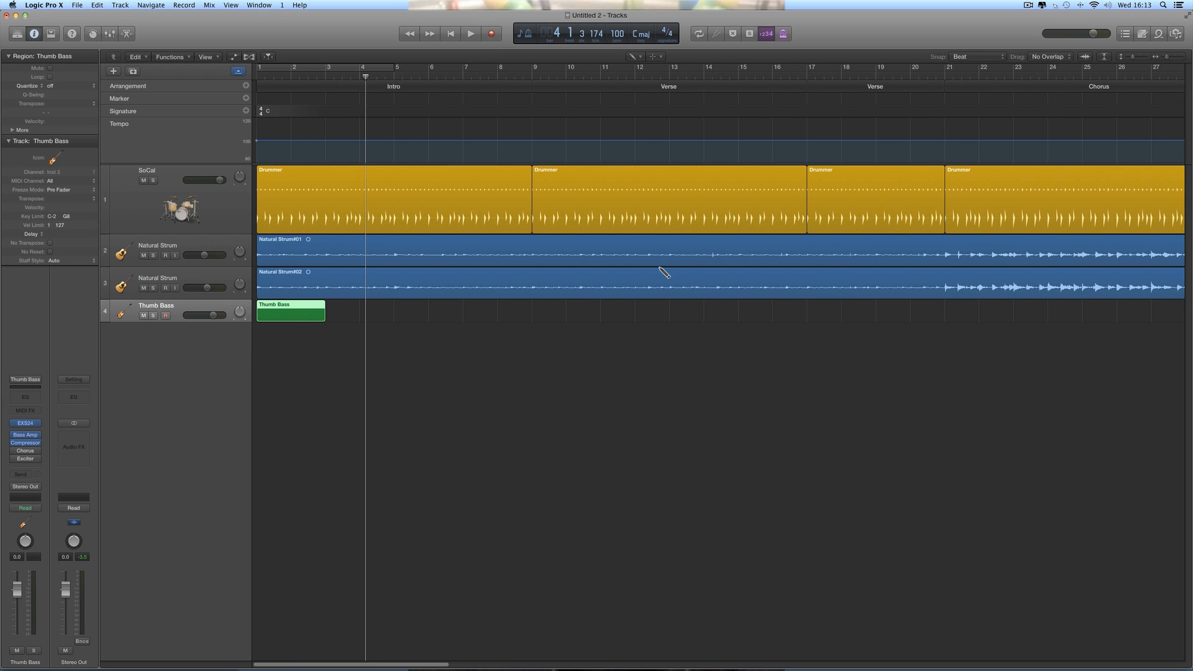
drag(258, 67, 325, 70)
key(t)
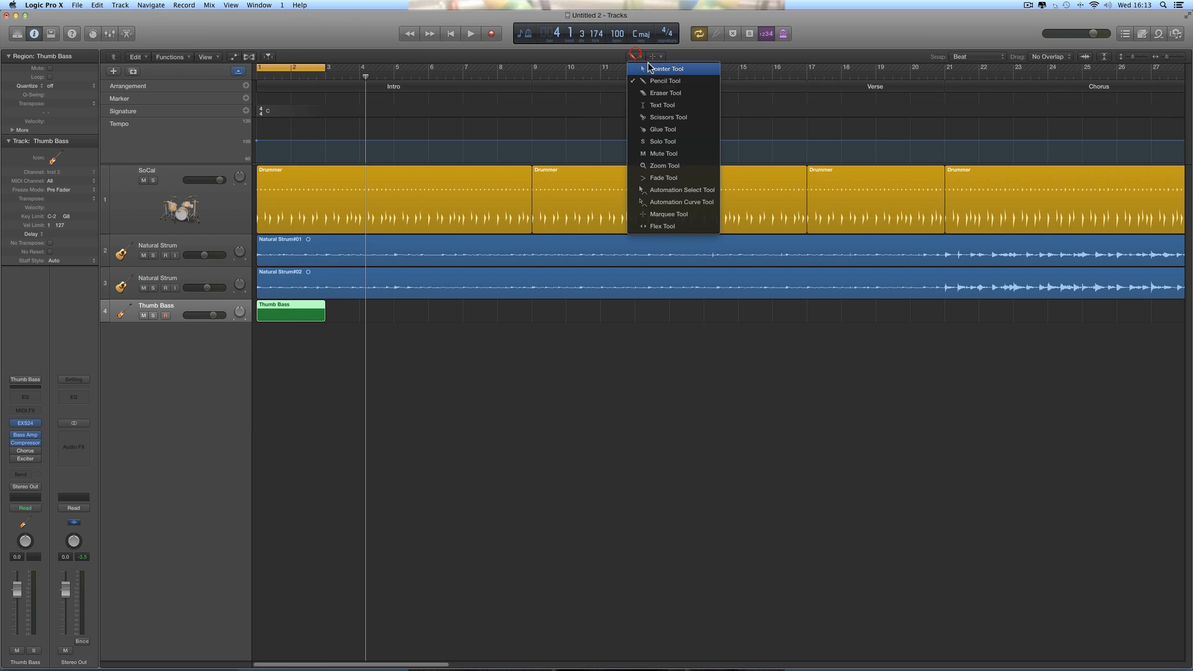
key(t)
double_click(297, 304)
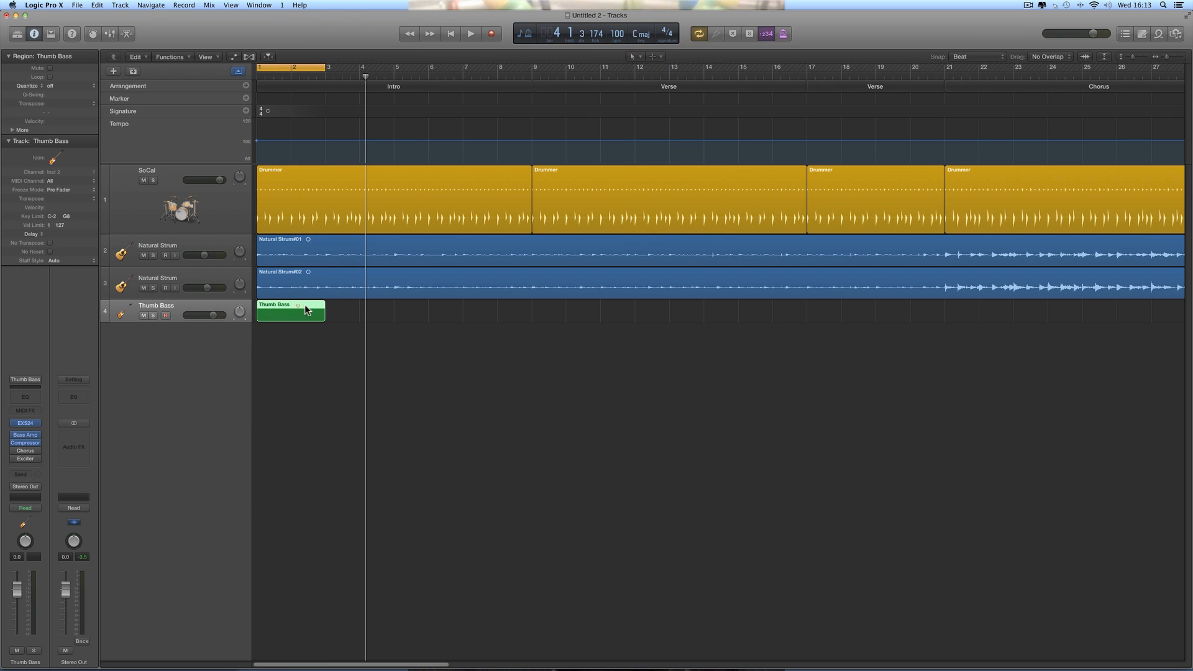
Step: Open the Thumb Bass region in an enlarged Piano Roll and choose the Pencil Tool for note entry
drag(220, 180, 217, 180)
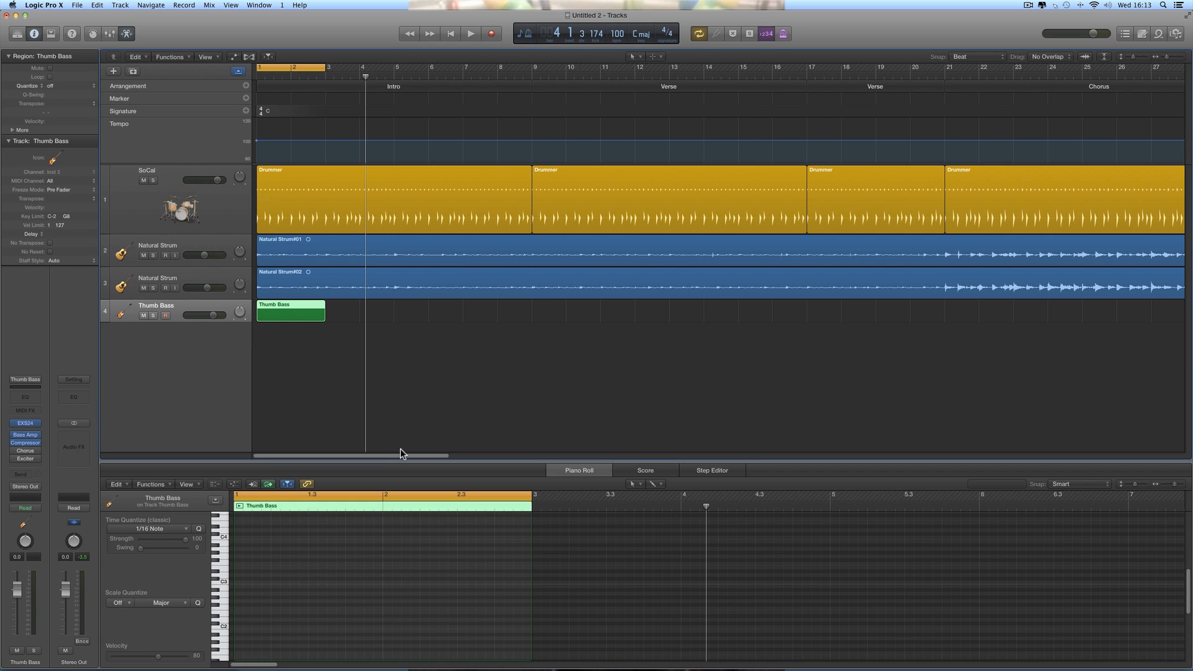
drag(430, 460, 448, 372)
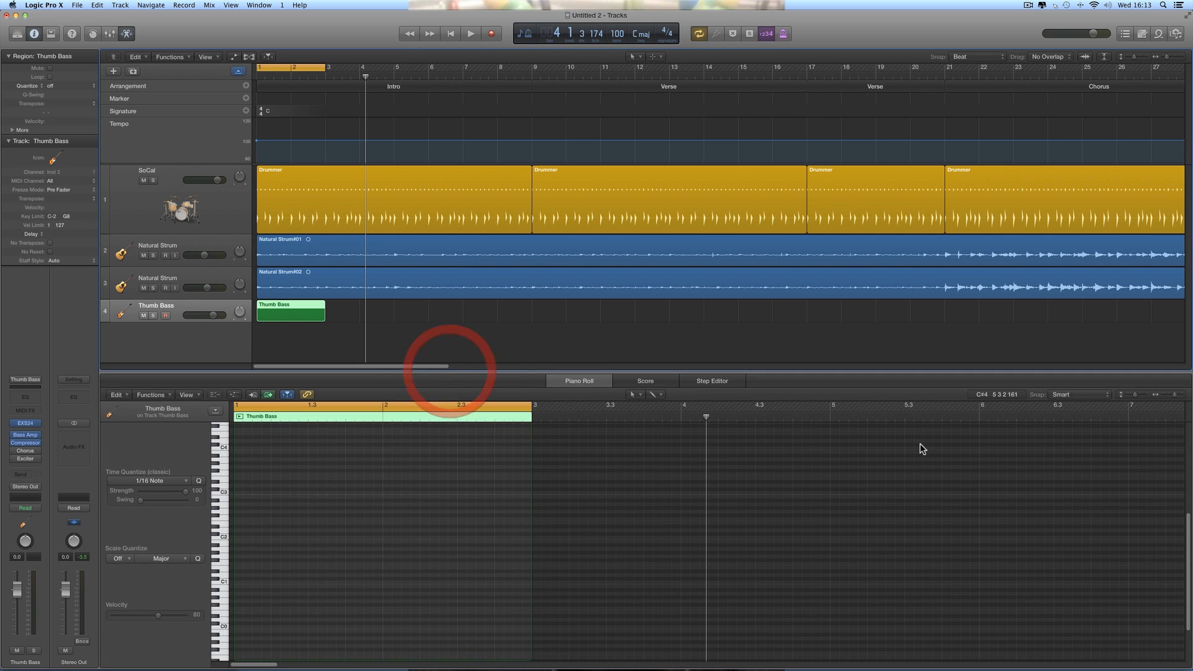
click(1141, 395)
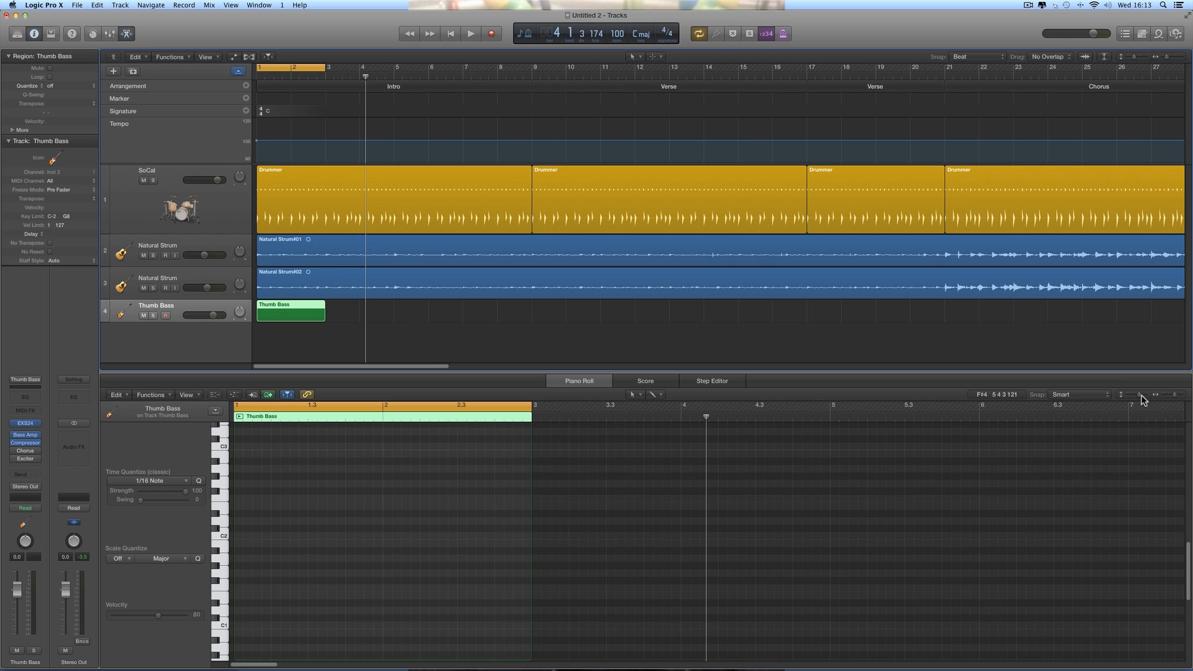
click(1180, 396)
scroll(615, 484, left, 10)
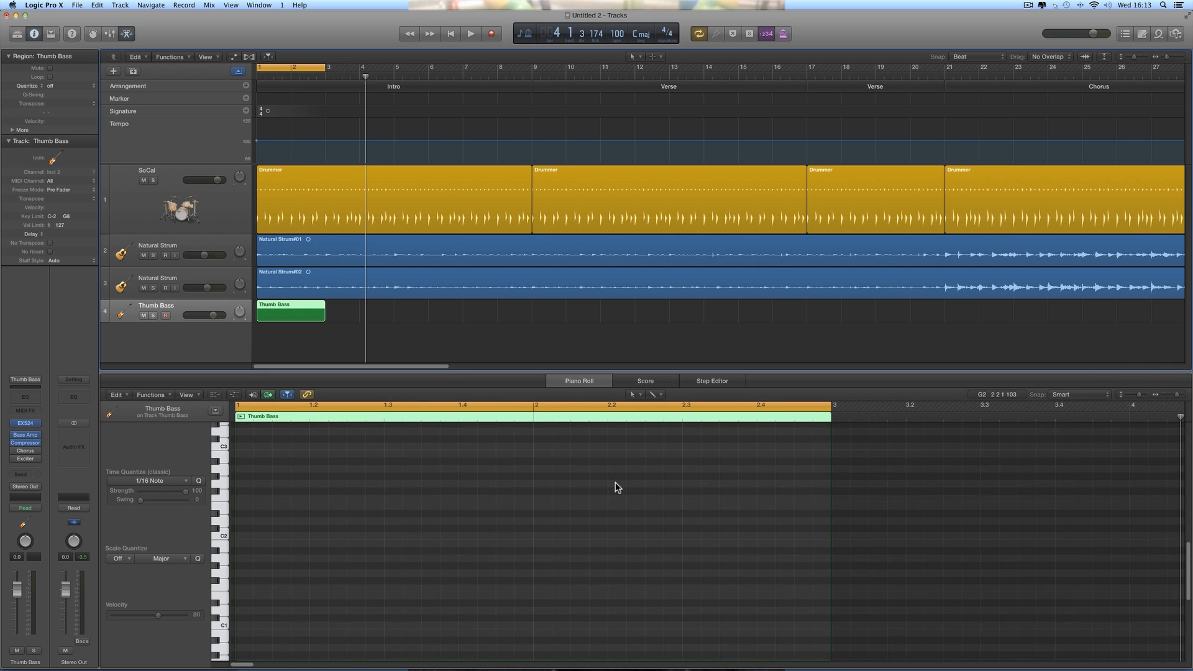
key(t)
click(644, 415)
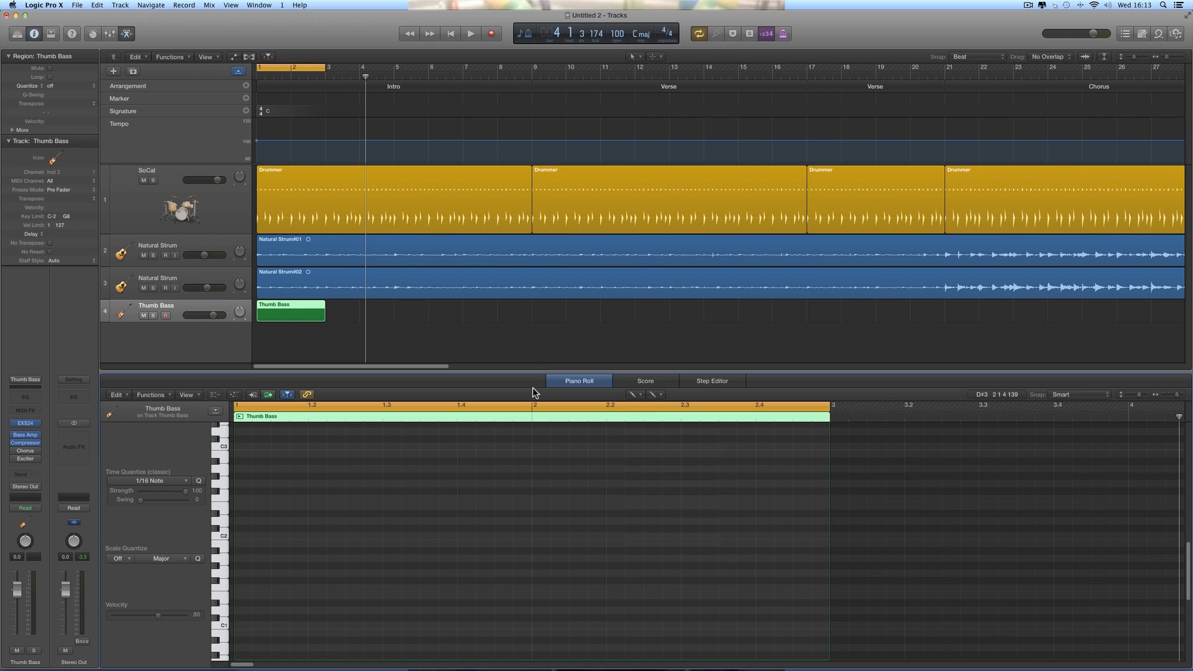
Step: Draw a D2 note at the start of bar 1, lengthen it to just under one beat and play it back
click(222, 522)
click(237, 521)
drag(256, 520, 297, 520)
key(space)
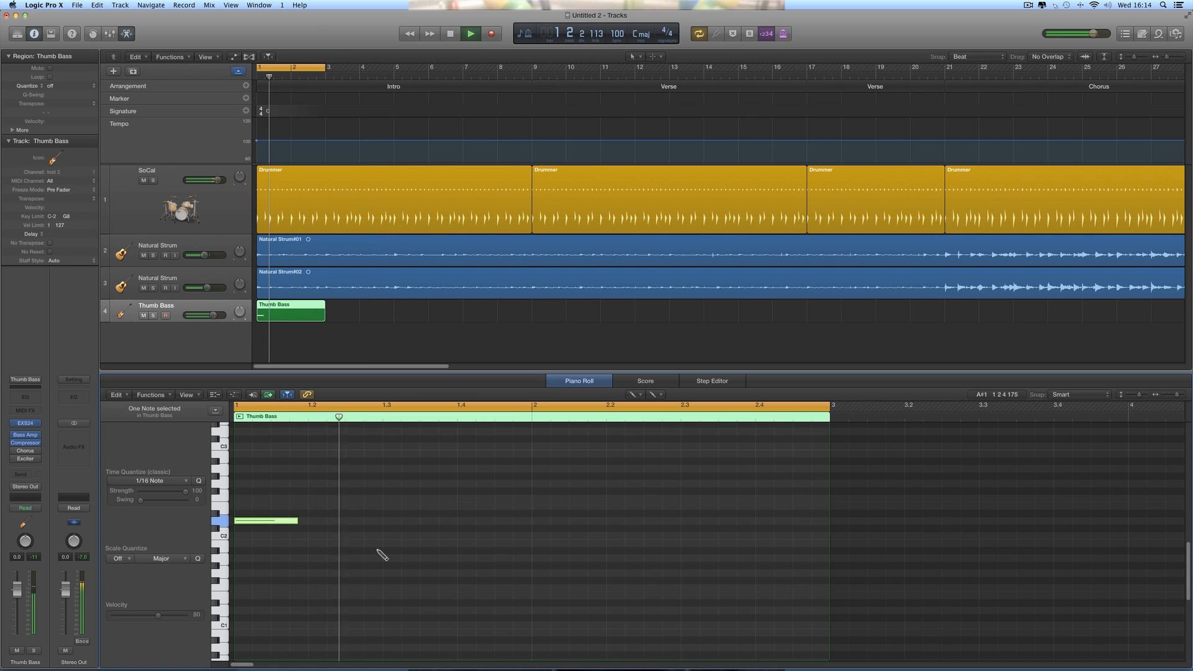
key(space)
Step: Add a second note at position 1 2 3, raise it to A2 and check it in playback
click(349, 522)
key(space)
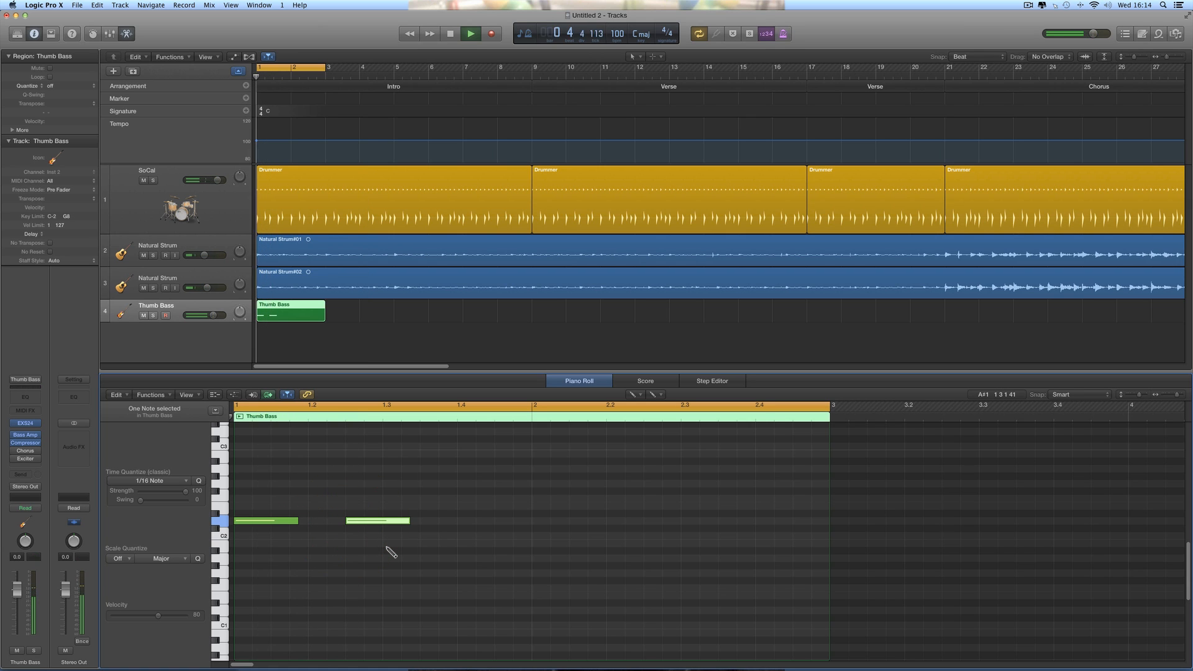
key(space)
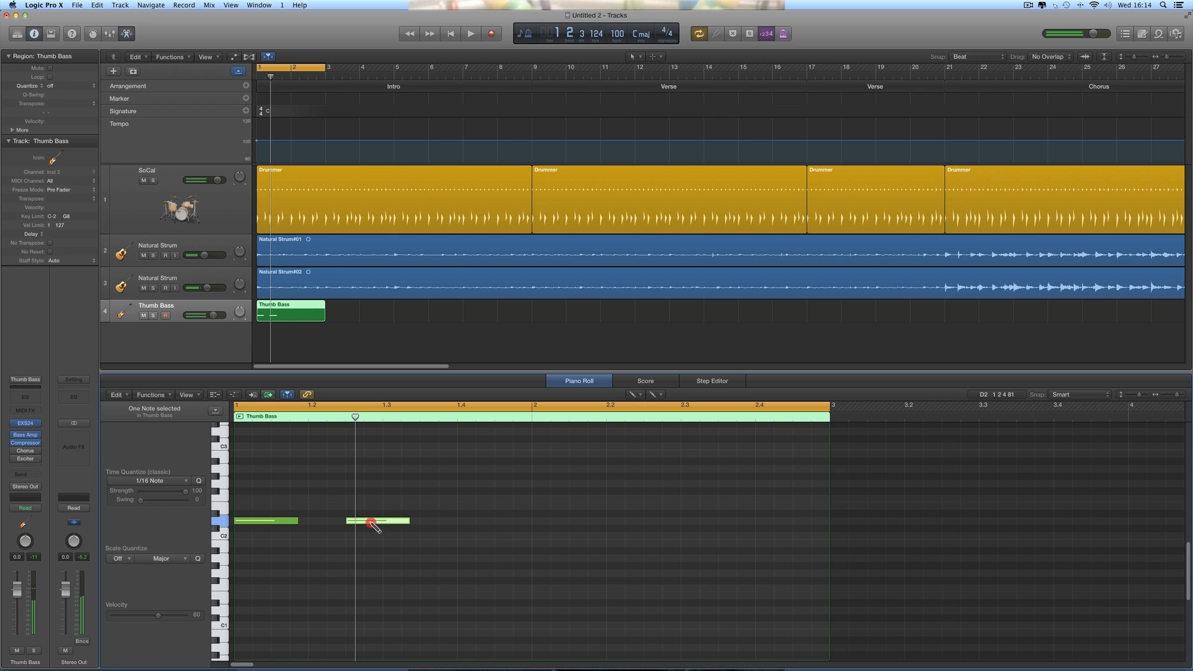
drag(373, 524, 371, 473)
scroll(467, 538, up, 2)
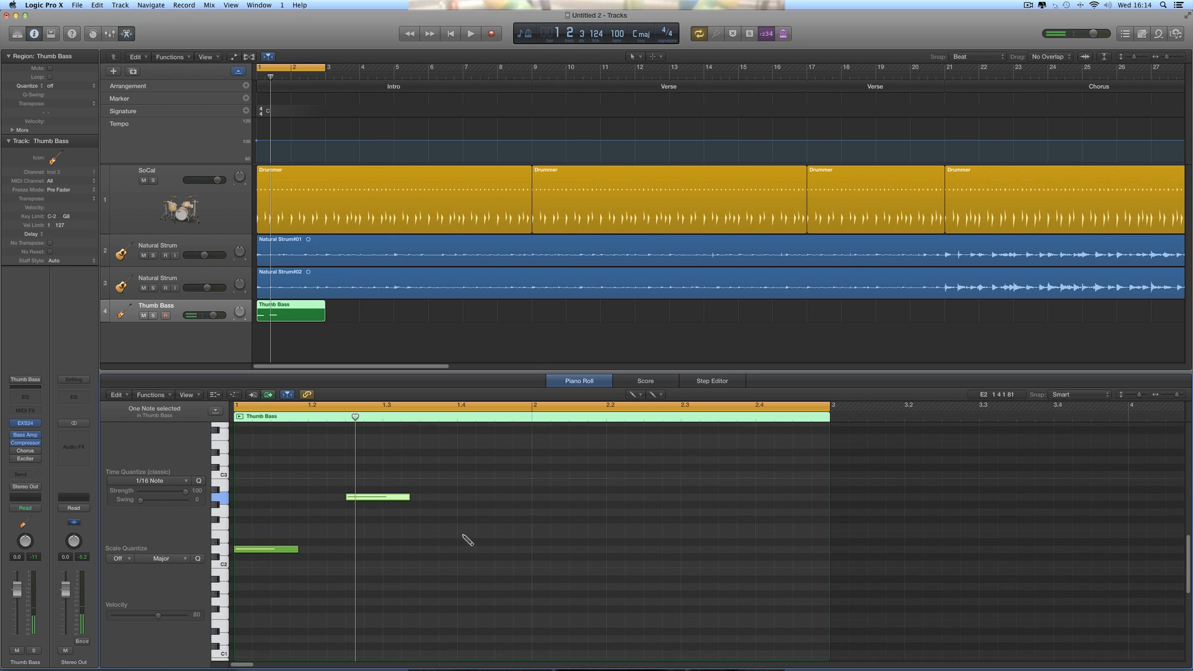
key(space)
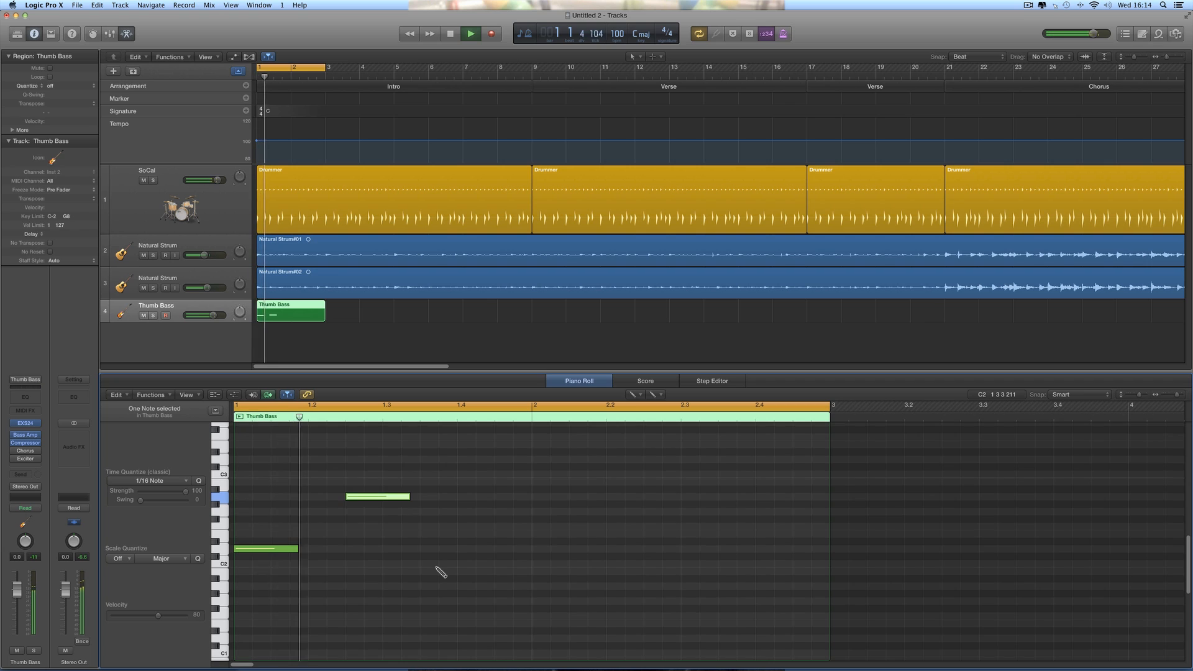
key(space)
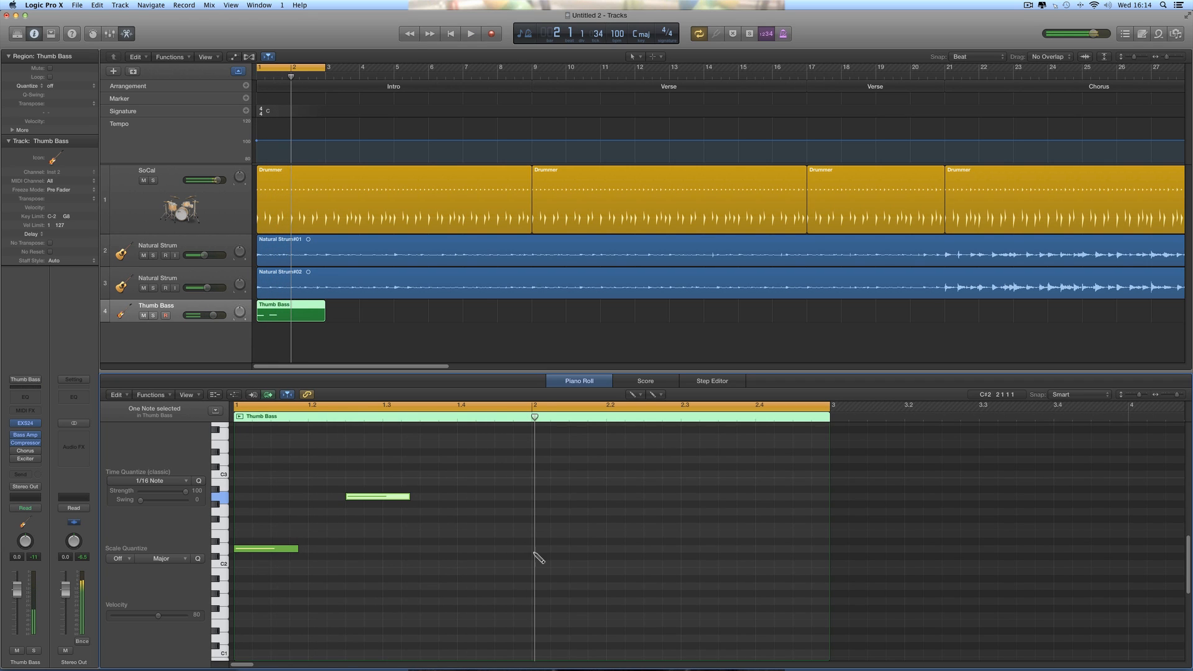
Step: Add an F#2 note at the start of bar 2 and an E2 note at position 2 2 3, checking each in playback
click(535, 518)
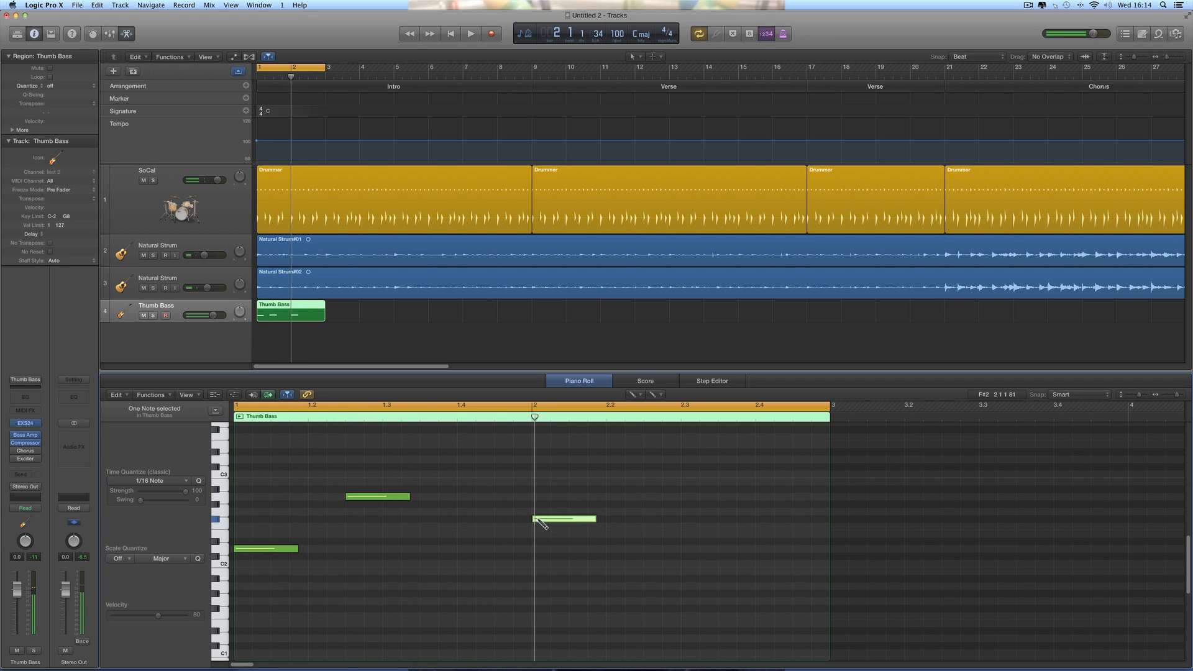
click(537, 519)
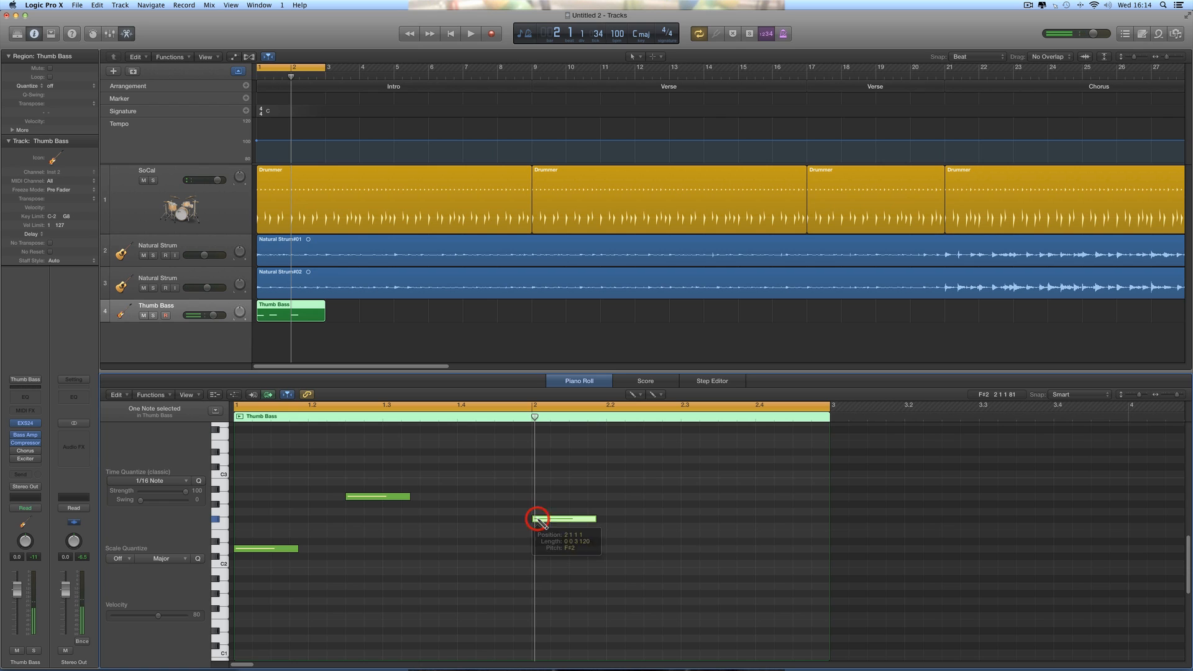
click(537, 519)
key(space)
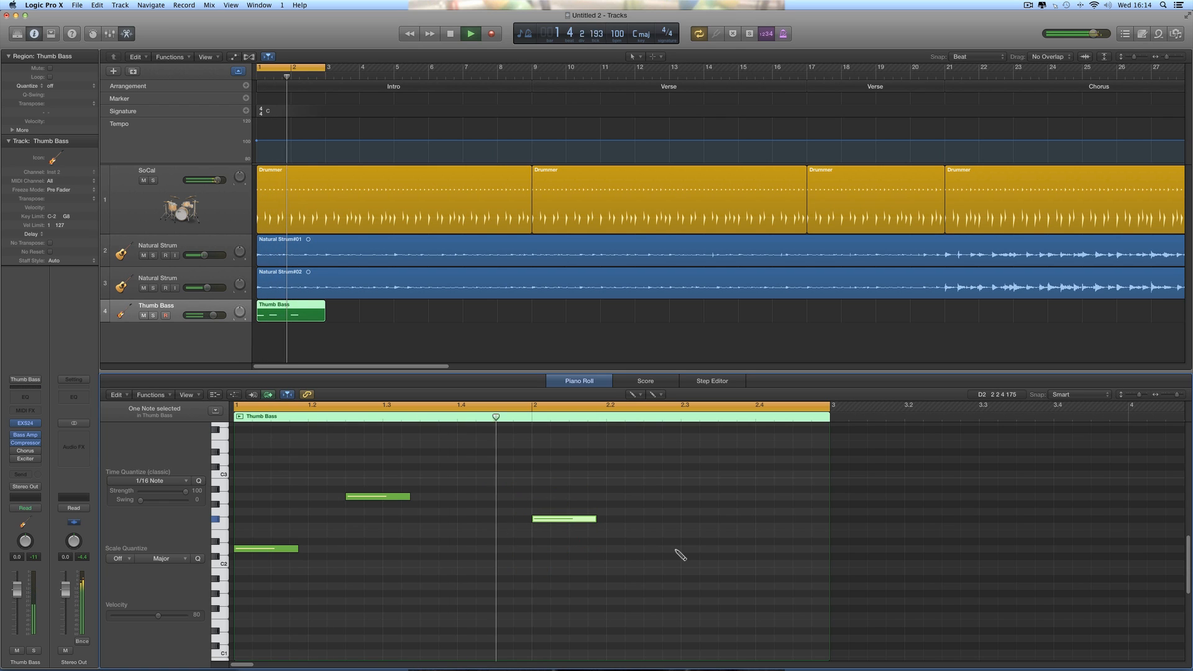
key(space)
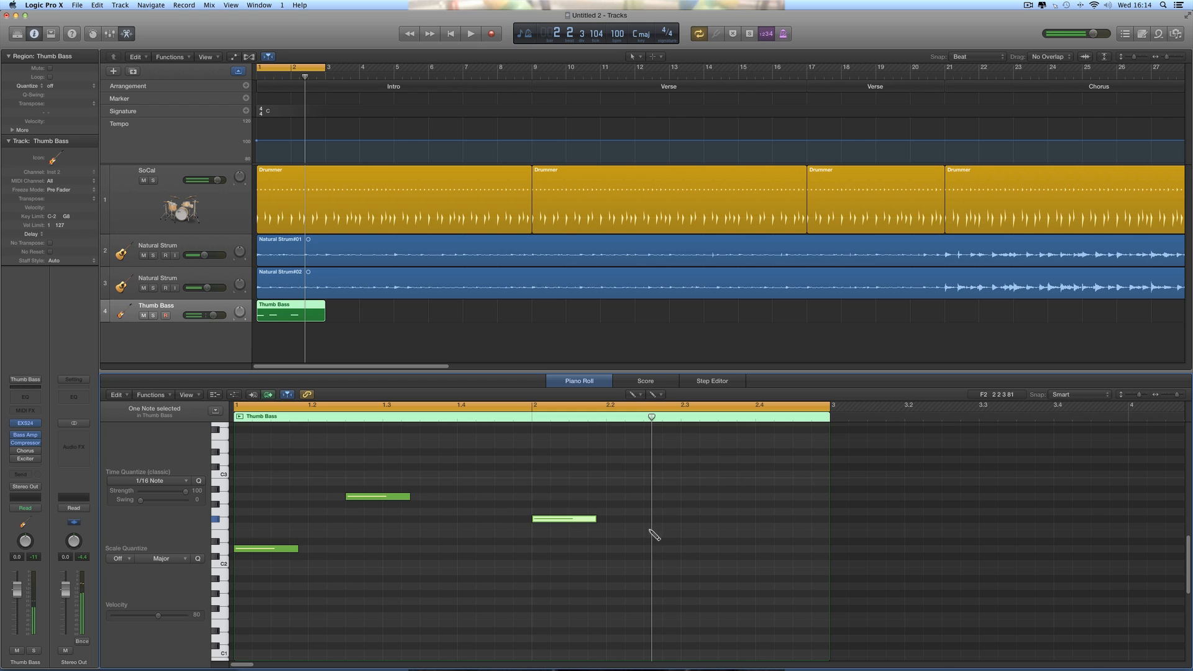
click(651, 534)
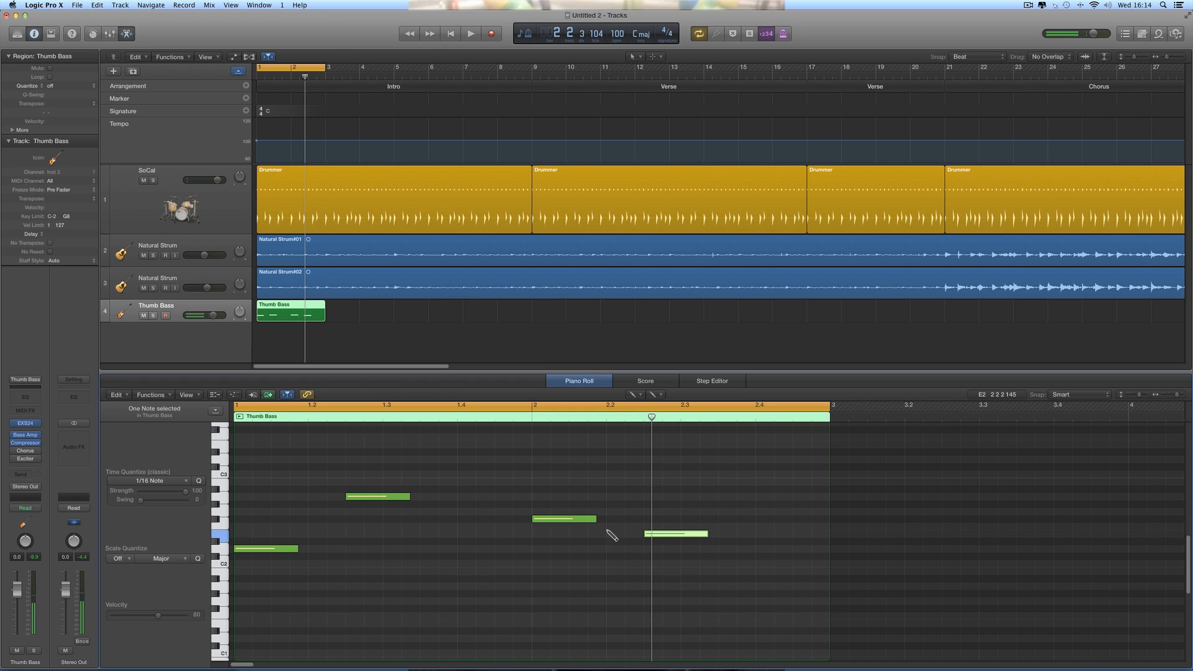
key(space)
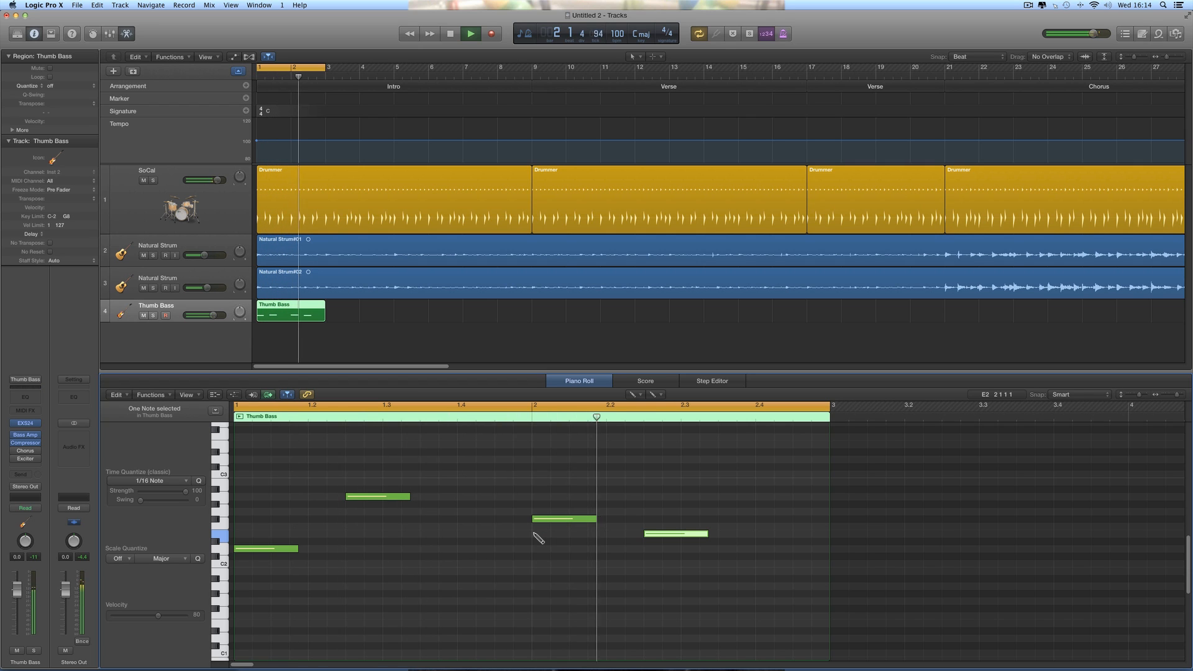
key(space)
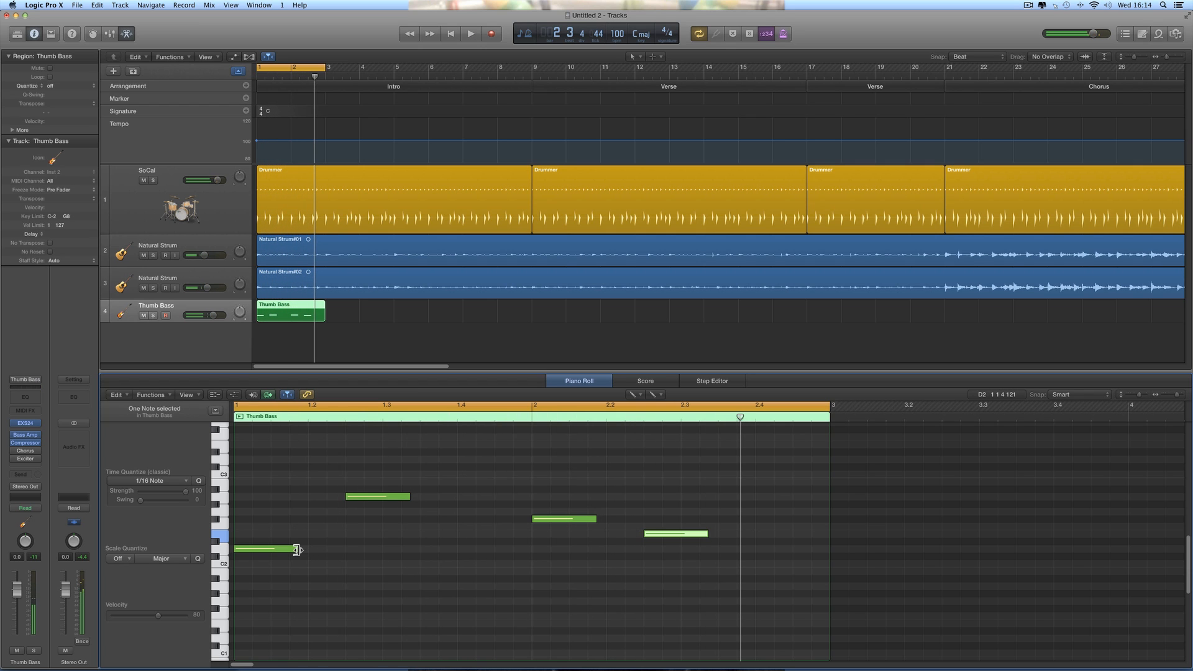
Step: Lengthen the four bass notes so each ends just before the following one, trimming the first note slightly shorter after playback
drag(297, 548, 342, 550)
drag(407, 499, 526, 500)
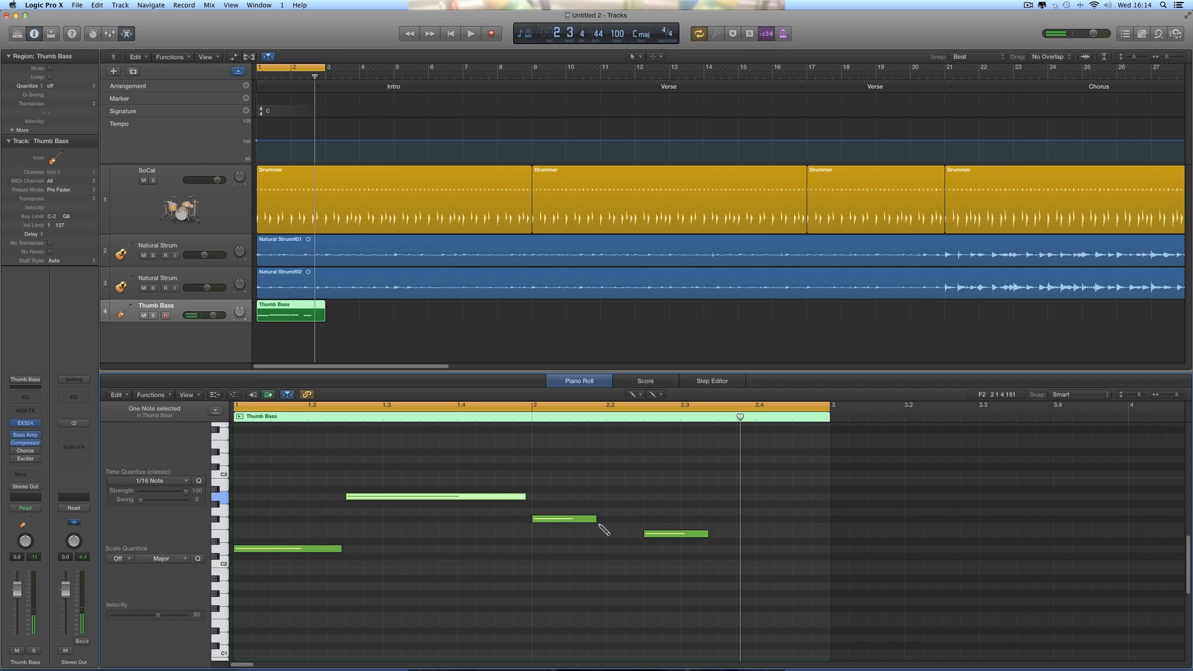
drag(595, 519, 824, 551)
key(space)
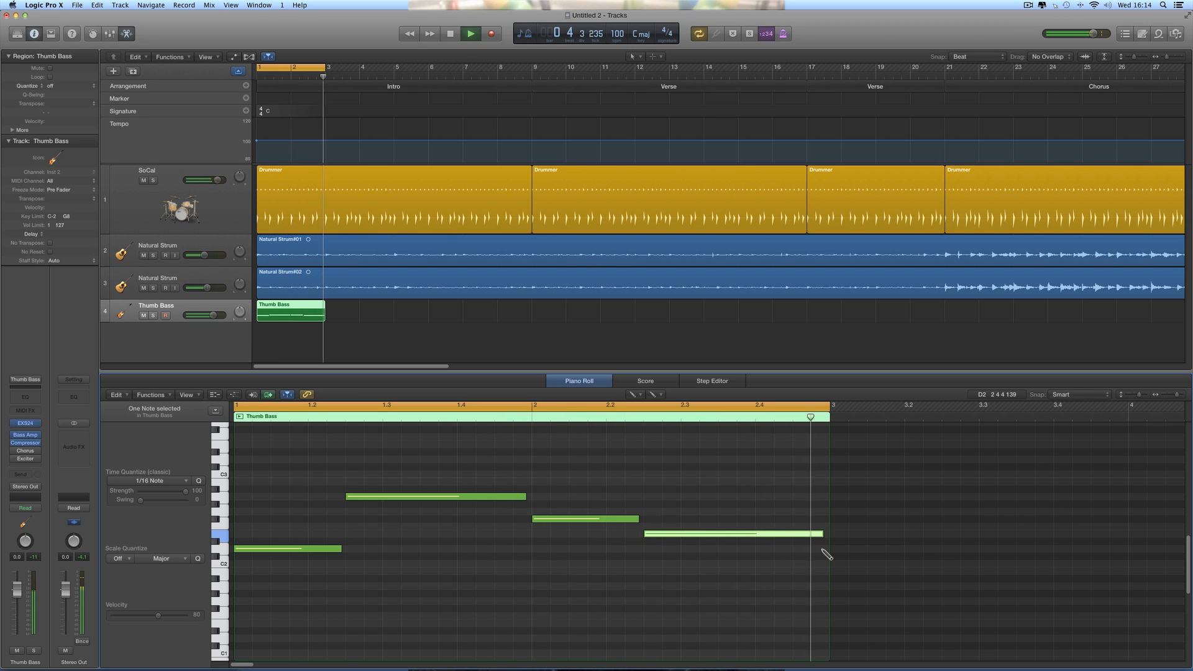
key(space)
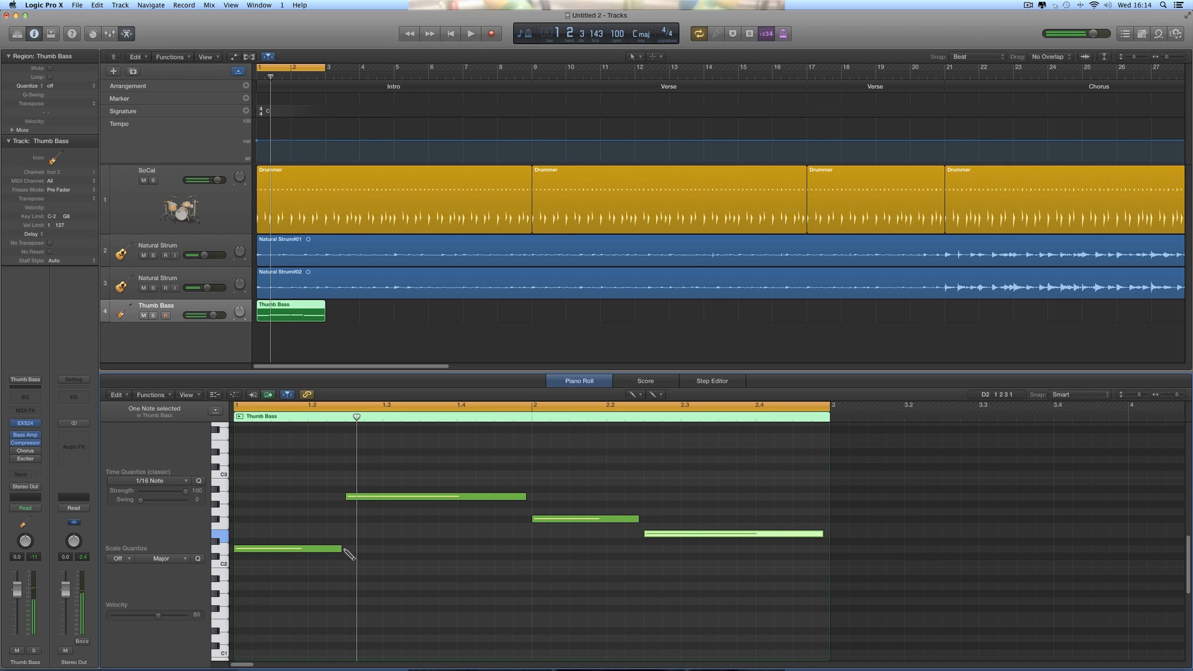
drag(342, 549, 336, 549)
key(space)
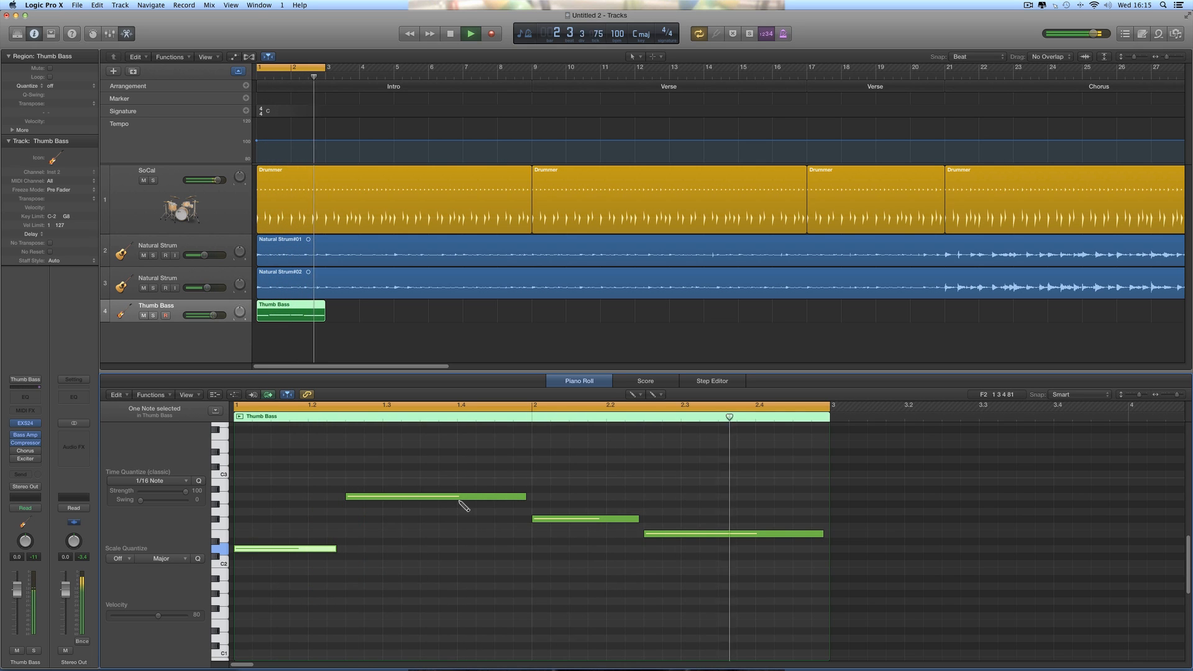
Step: With the Pointer Tool, select all four bass notes and transpose them down one octave so the first note is D1
click(632, 394)
click(649, 405)
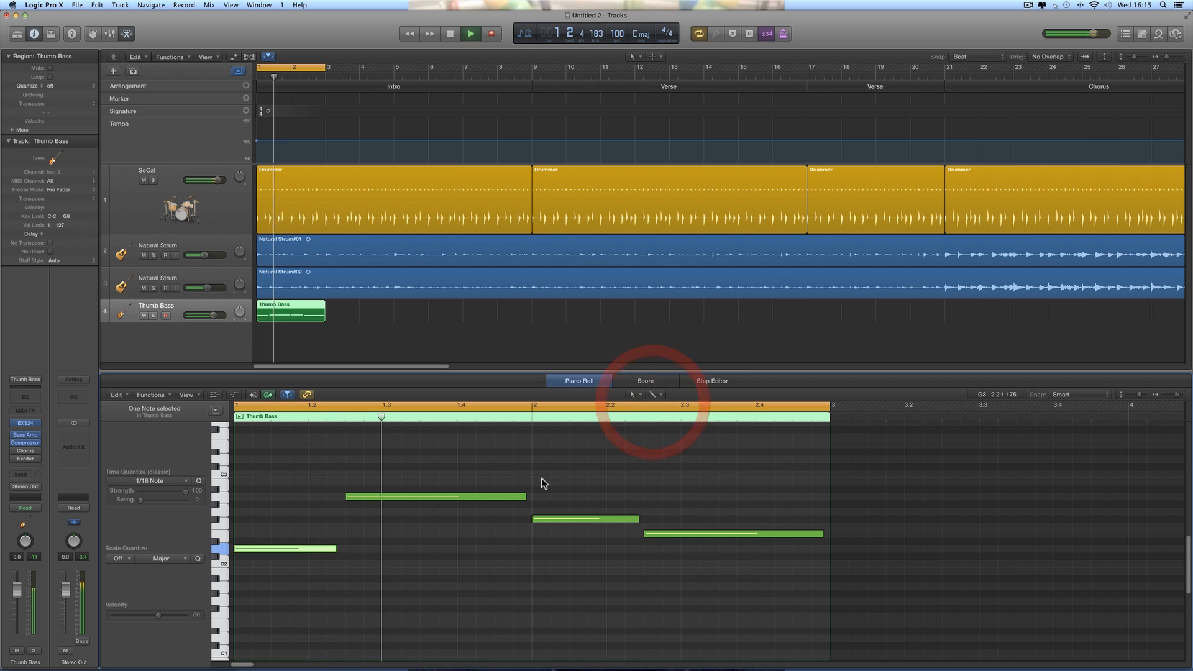
key(space)
click(396, 500)
drag(276, 471, 732, 594)
scroll(307, 511, down, 4)
drag(278, 486, 281, 575)
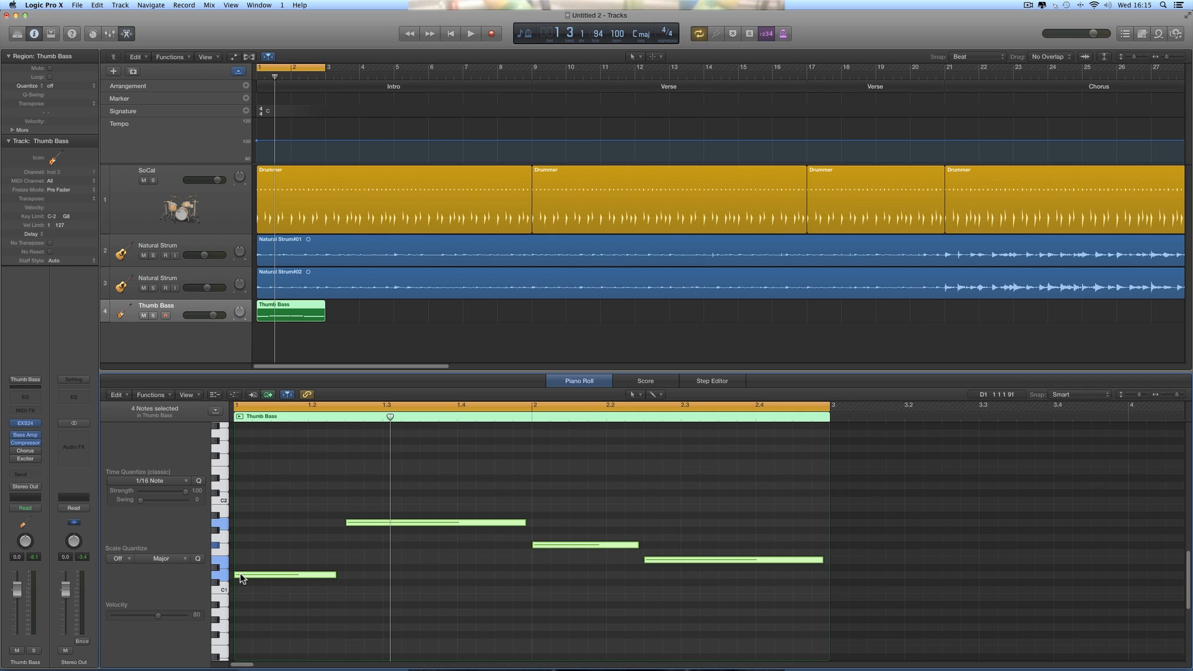
Step: Audition the low pitches on the Piano Roll keyboard and play back the two-bar bass pattern
mouse_move(240, 573)
click(222, 586)
click(225, 562)
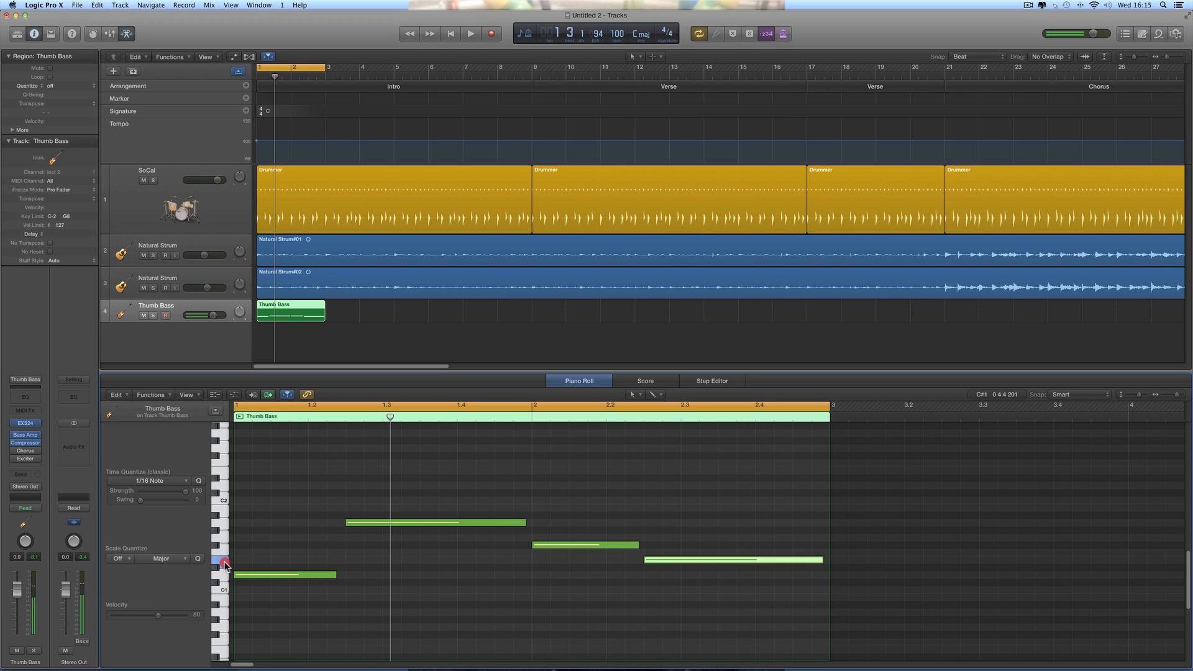
click(249, 575)
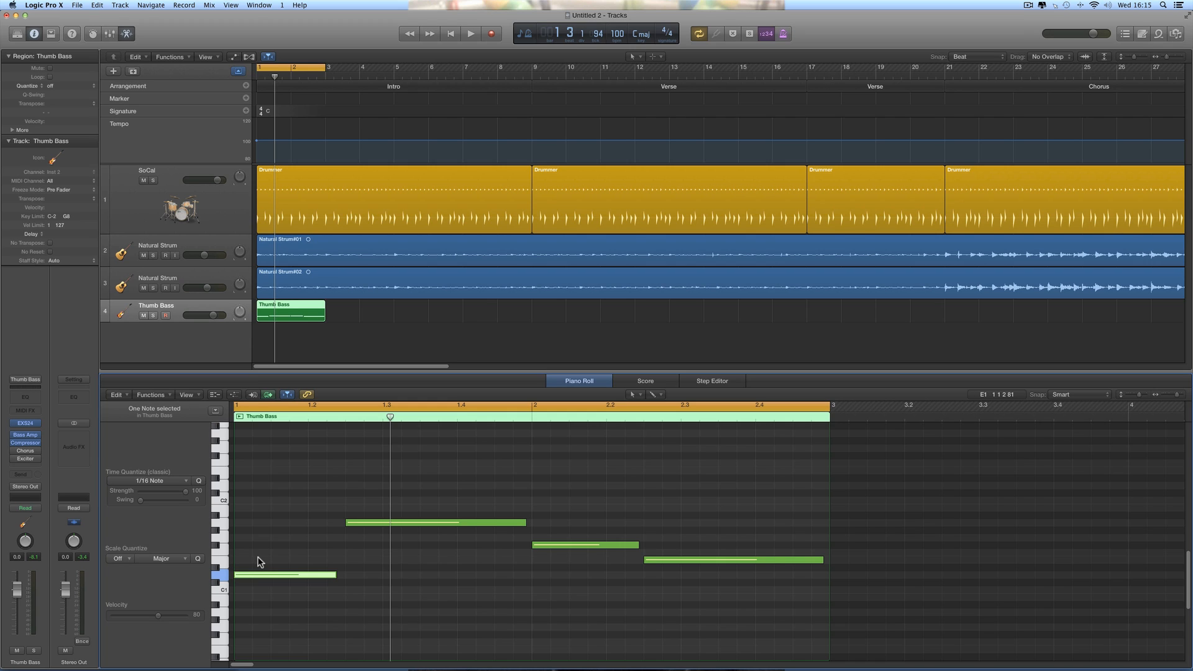
key(space)
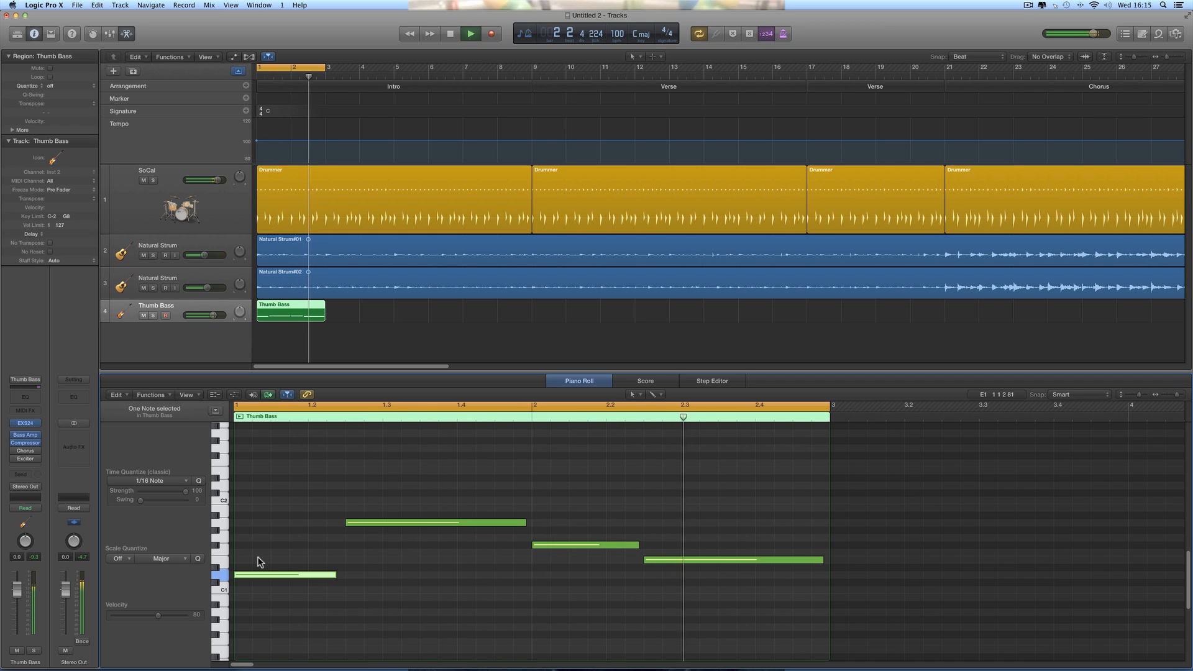
key(space)
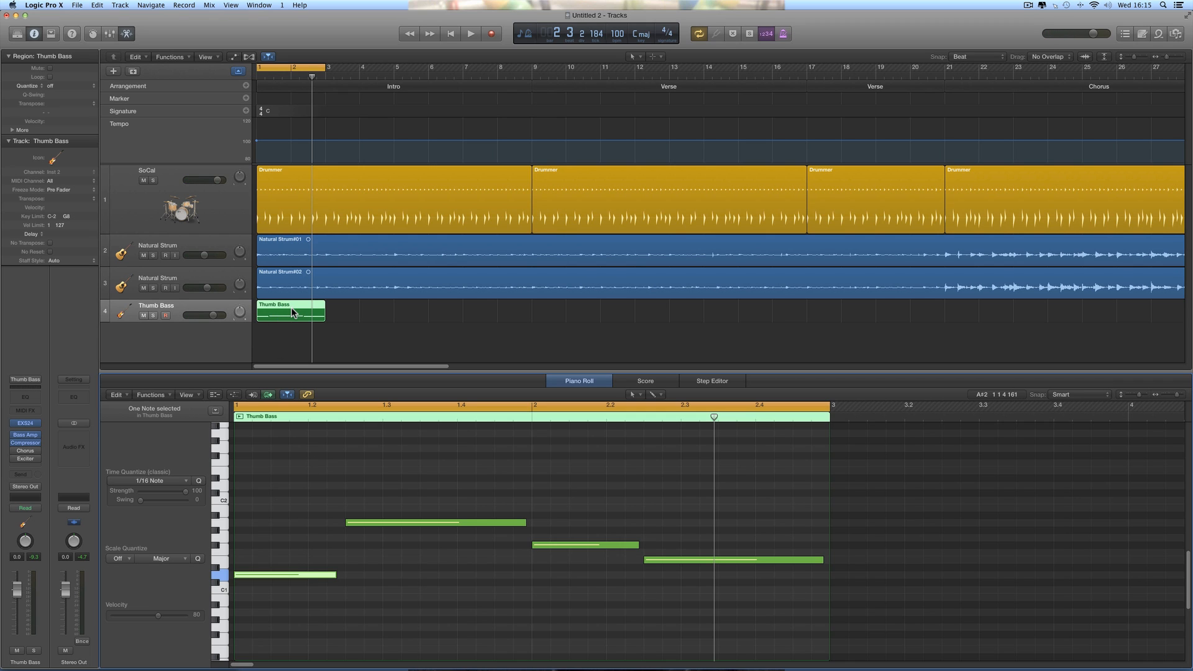
key(space)
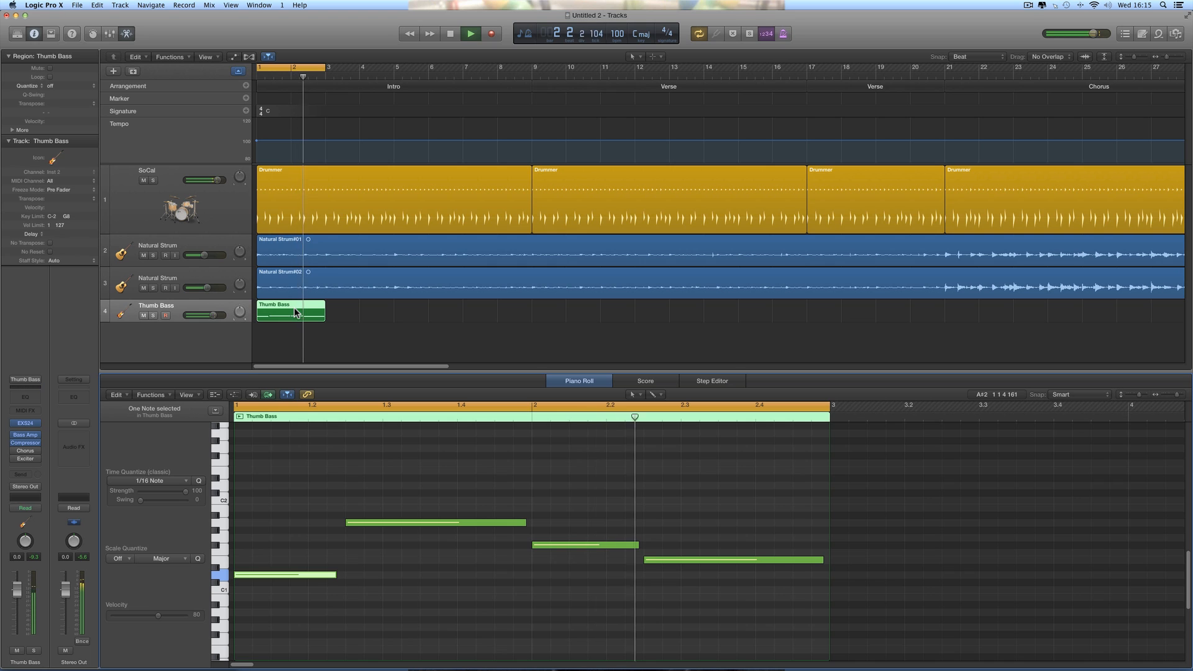
key(space)
Step: Copy the two-bar Thumb Bass region three times back to back so the pattern fills bars 1 through 8
scroll(333, 310, right, 1)
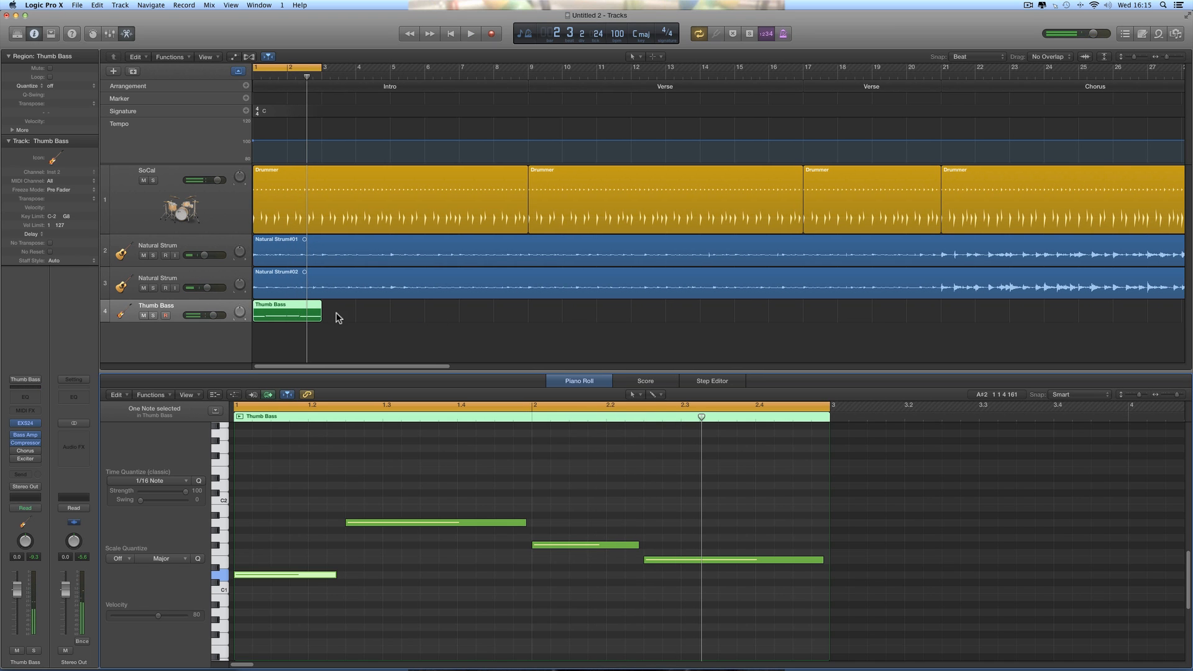
scroll(333, 314, left, 1)
drag(288, 309, 489, 311)
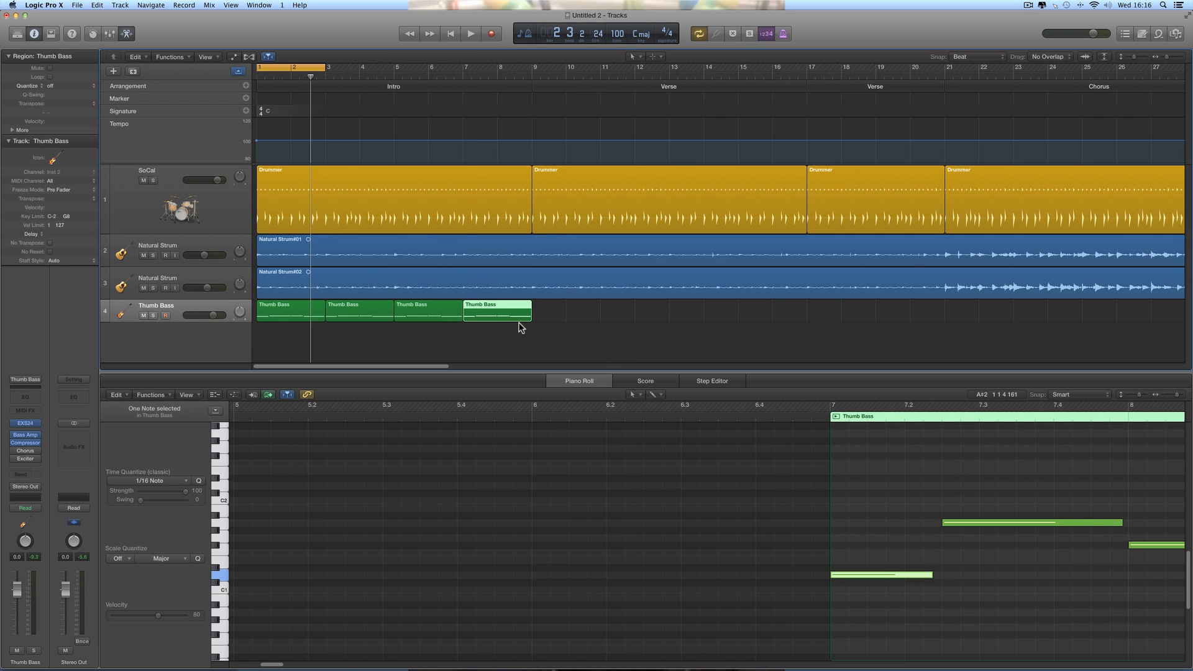
Step: Turn off Cycle mode and play the song from bar 1
click(314, 69)
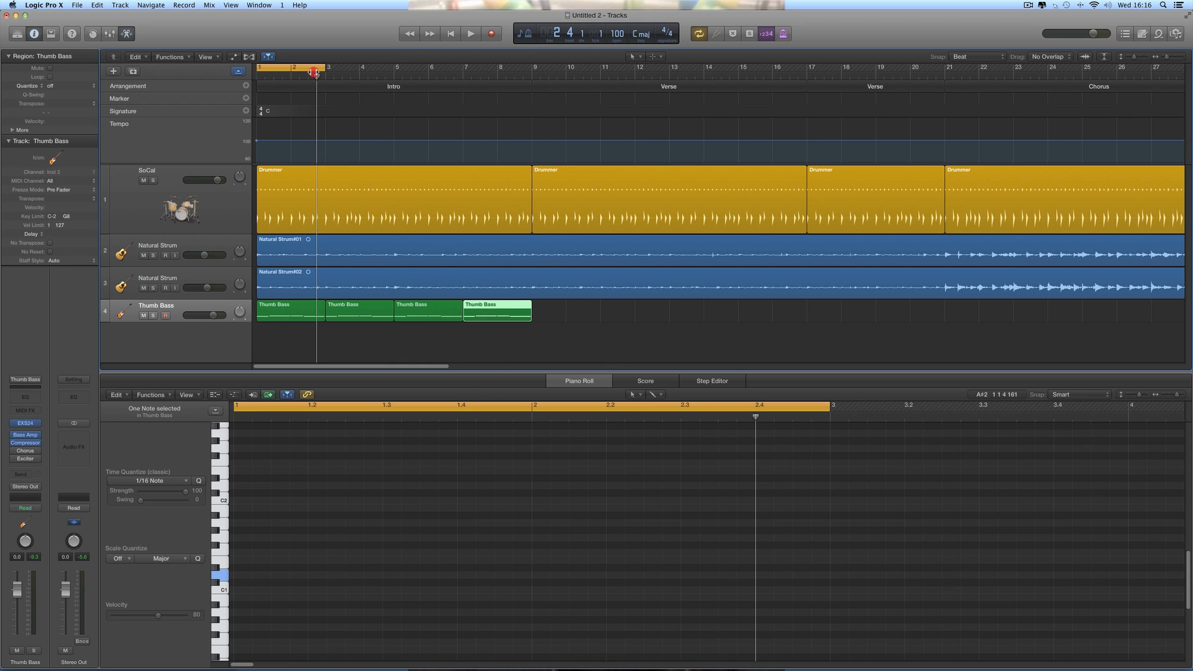
click(313, 67)
click(450, 34)
click(471, 34)
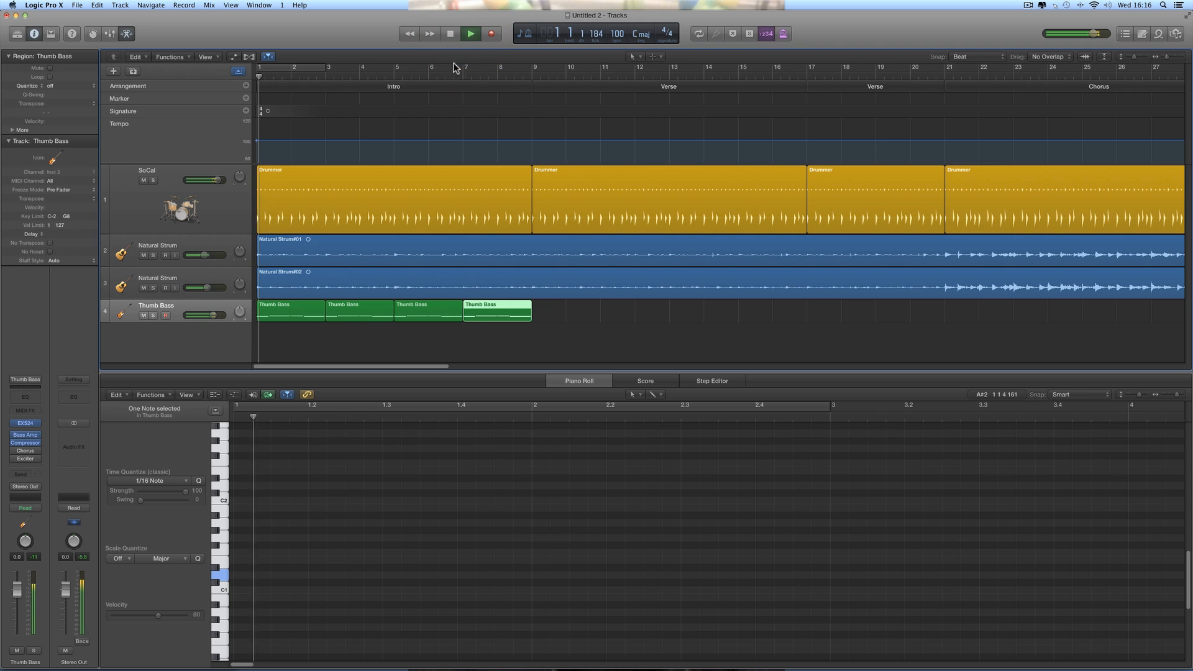
Step: Select all four Thumb Bass regions to show their notes together and enlarge the Piano Roll slightly
drag(555, 312, 315, 323)
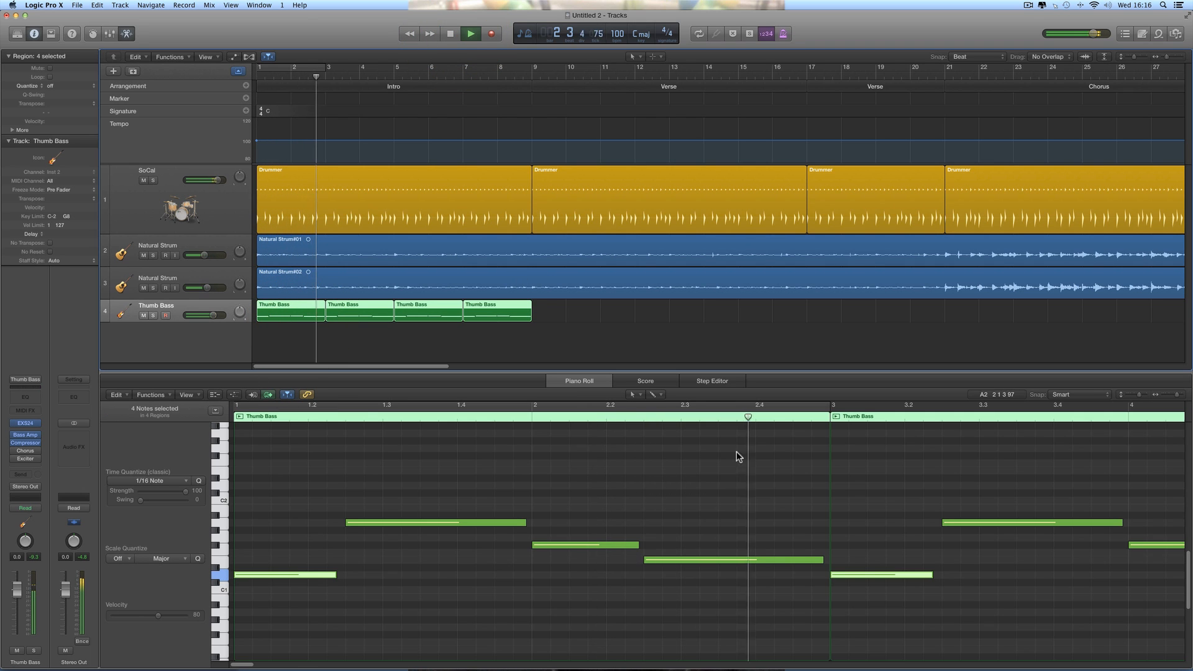
drag(905, 373, 905, 349)
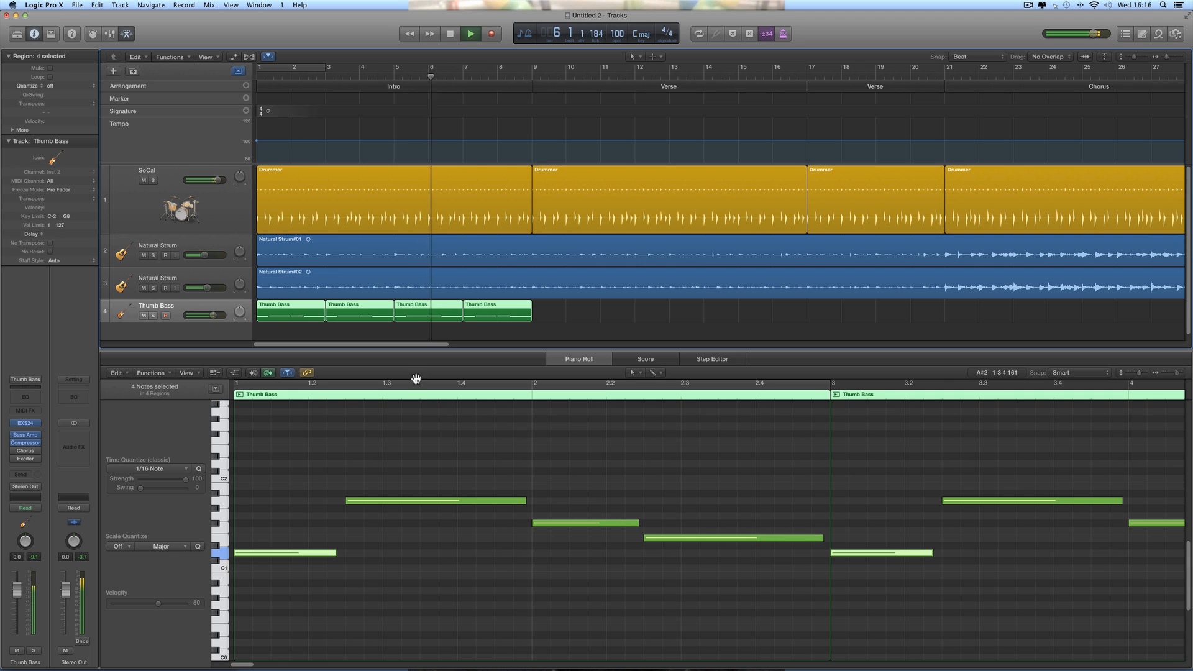
Step: Follow the Thumb Bass notes in the Piano Roll during playback, deselect them and stop in bar 8
click(288, 372)
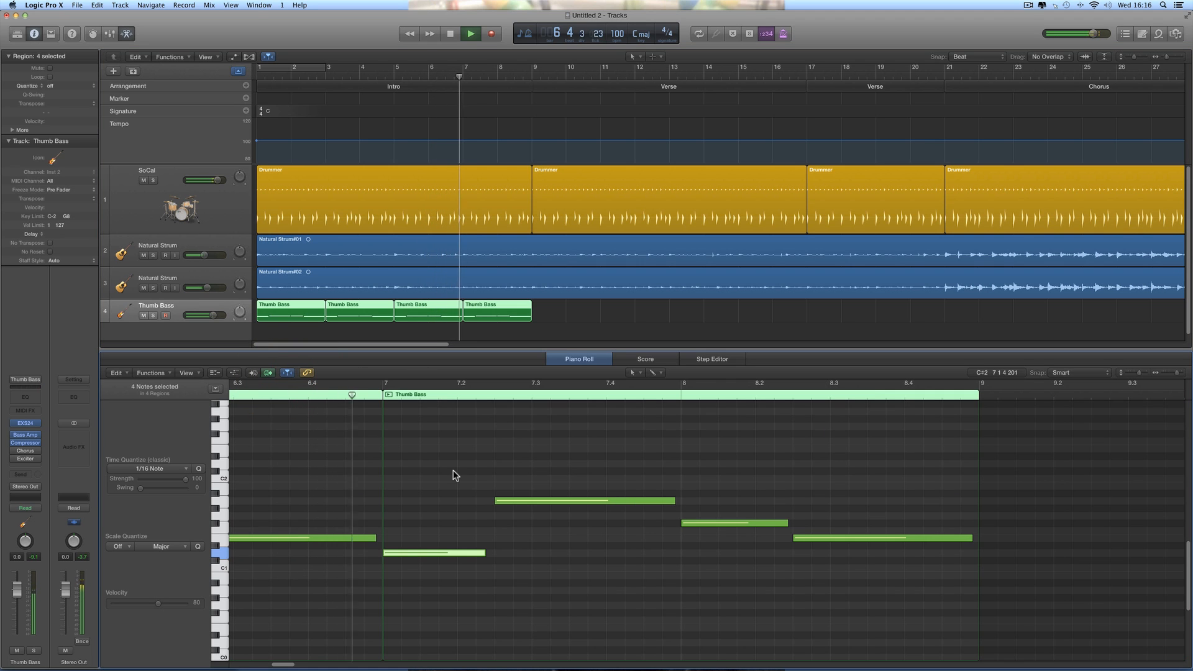
click(503, 465)
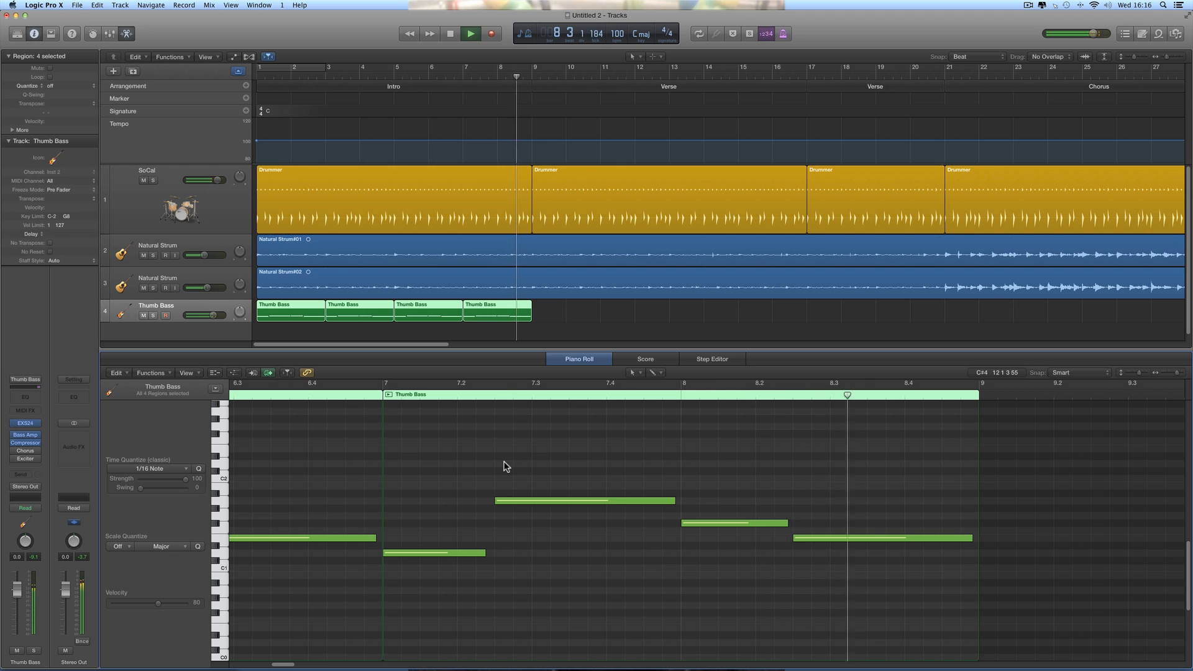
key(space)
Step: Copy the four Thumb Bass regions to bars 9 through 16 and two of them to bars 17 through 20
click(308, 317)
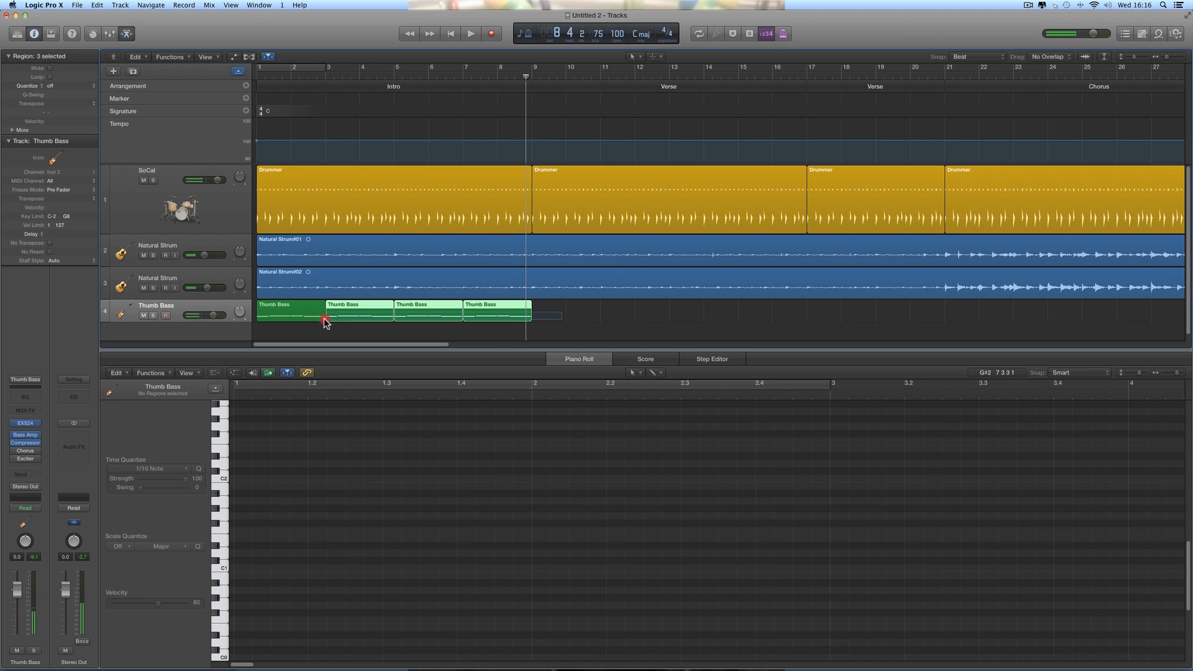
drag(292, 313, 559, 313)
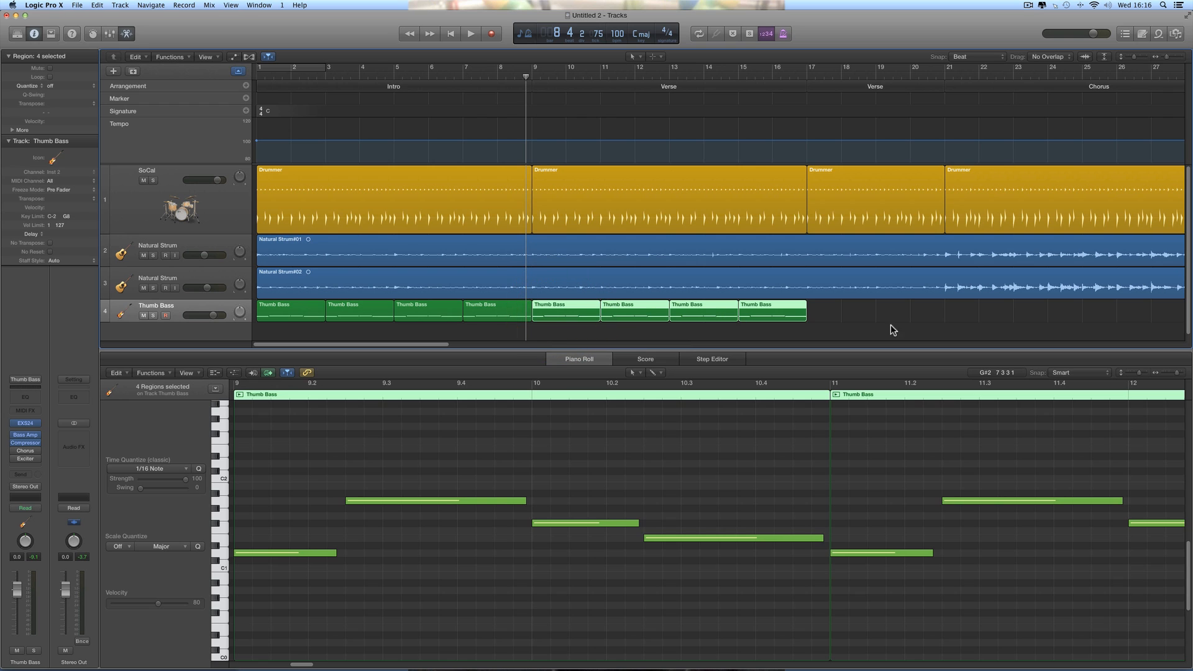
mouse_move(827, 314)
mouse_down()
mouse_move(708, 313)
mouse_move(832, 310)
mouse_up()
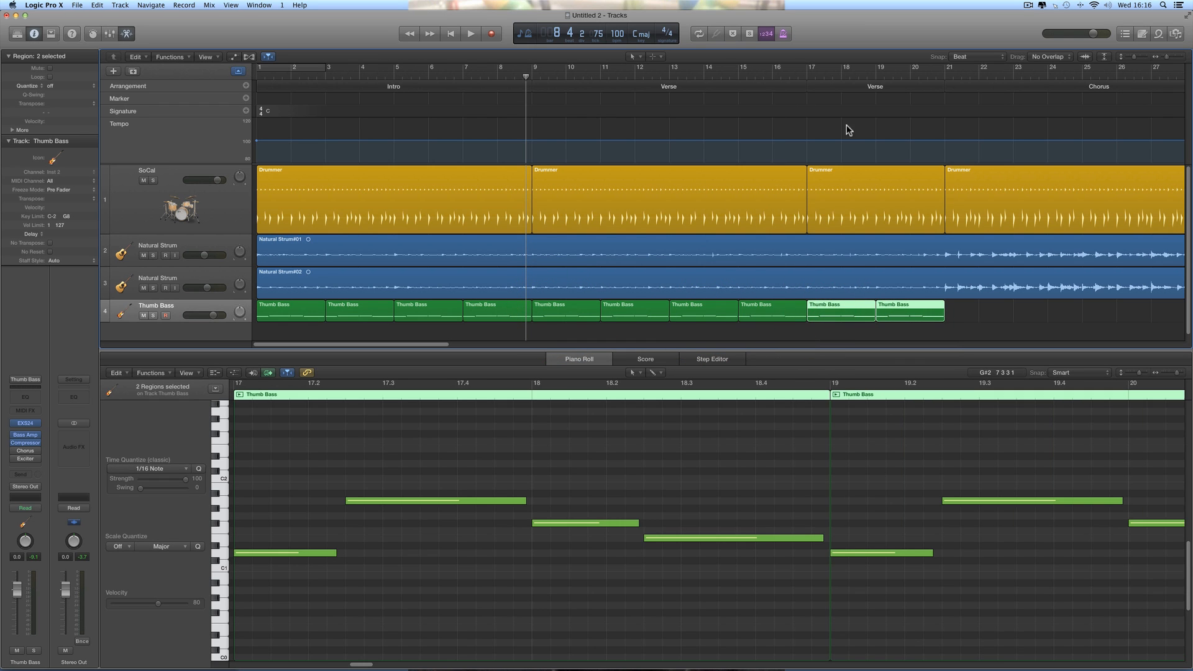
Step: Play the song from bar 17 to the end of bar 20 with the Piano Roll zoomed out
click(807, 77)
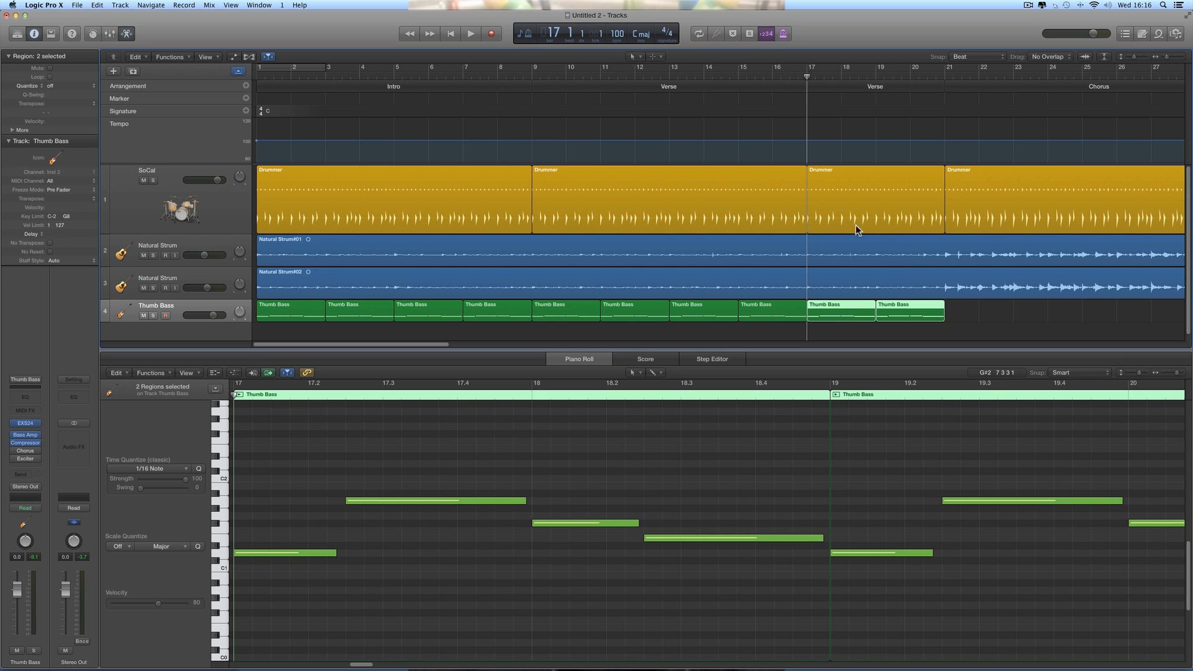
key(space)
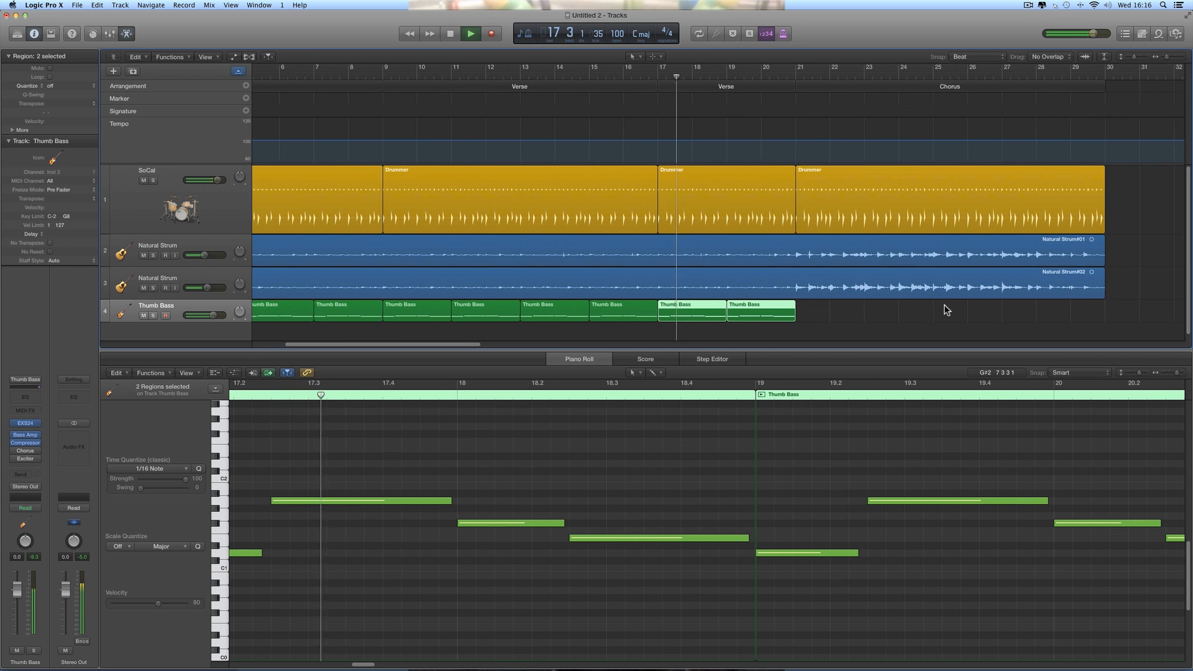
click(1158, 371)
click(1160, 374)
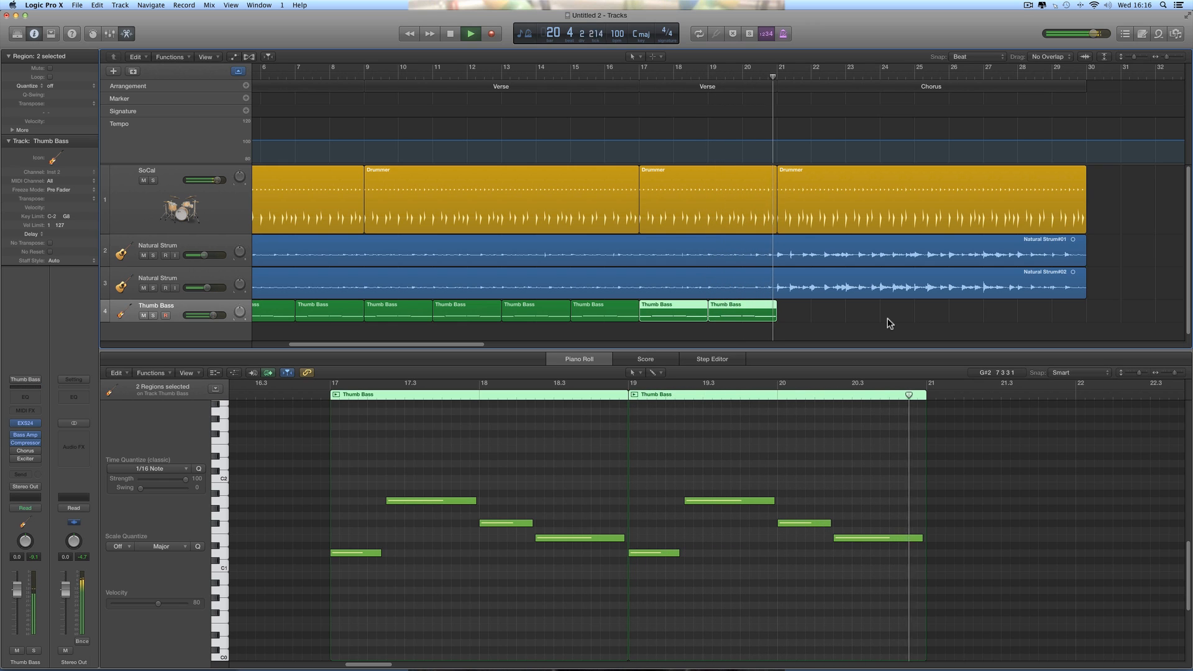
key(space)
Step: Copy the last Thumb Bass region to bar 21 and set a cycle area over the Chorus, from bar 21 to bar 30
click(837, 315)
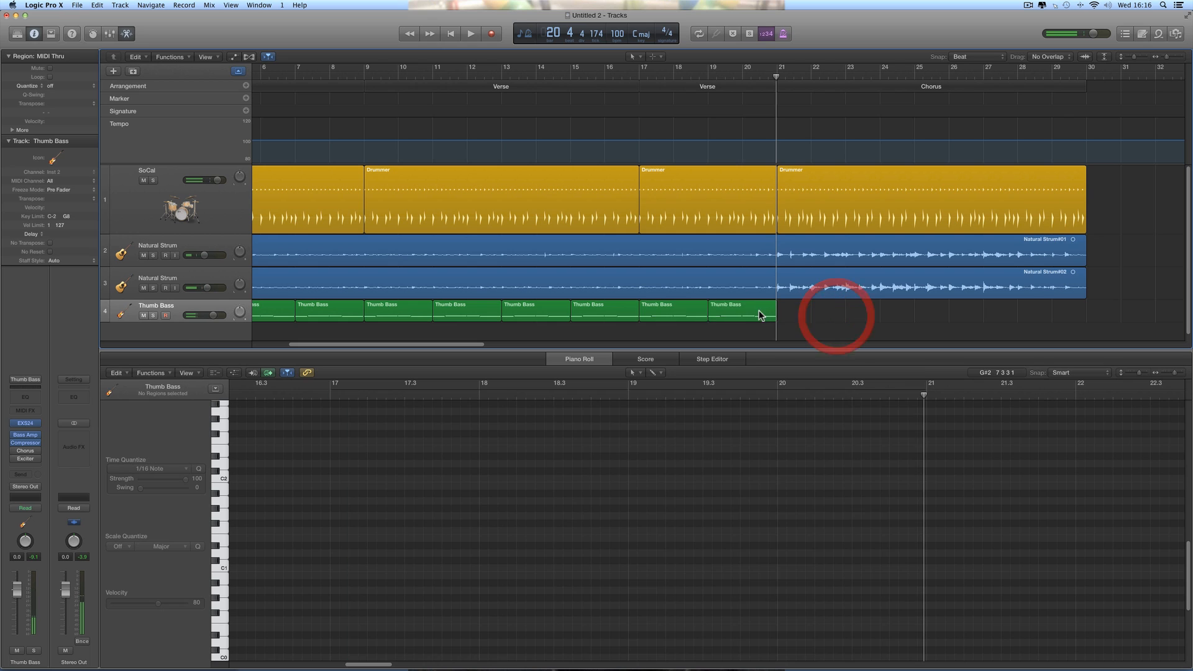
click(751, 315)
drag(738, 311, 806, 310)
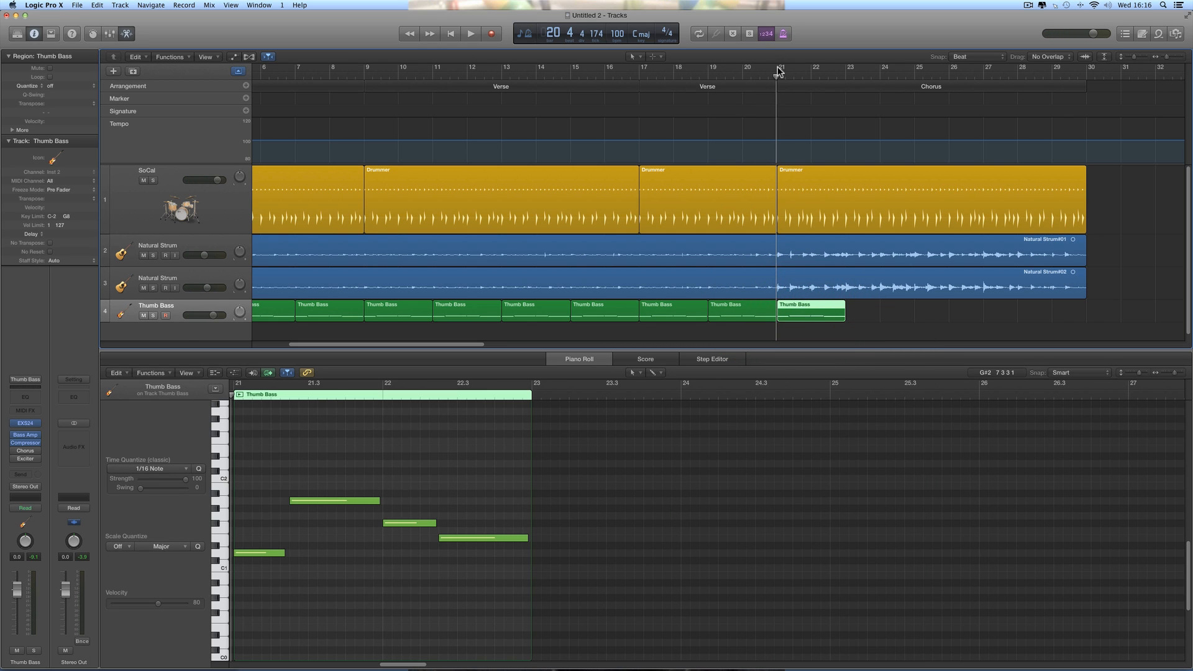
drag(778, 72, 1085, 98)
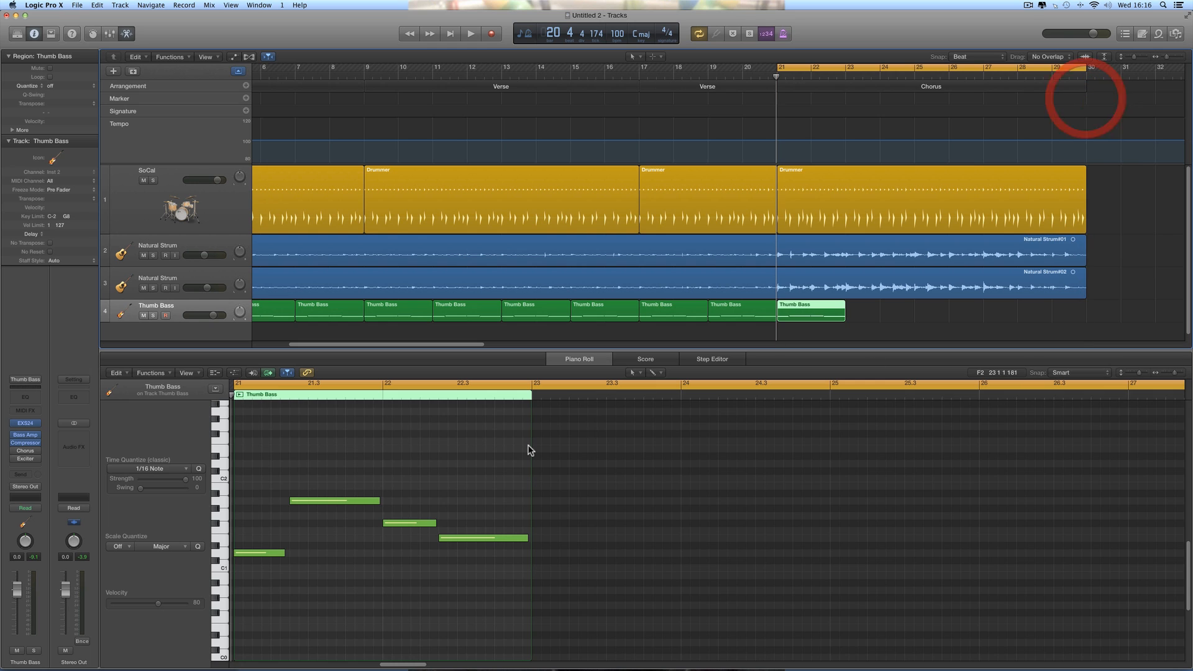
scroll(529, 449, left, 3)
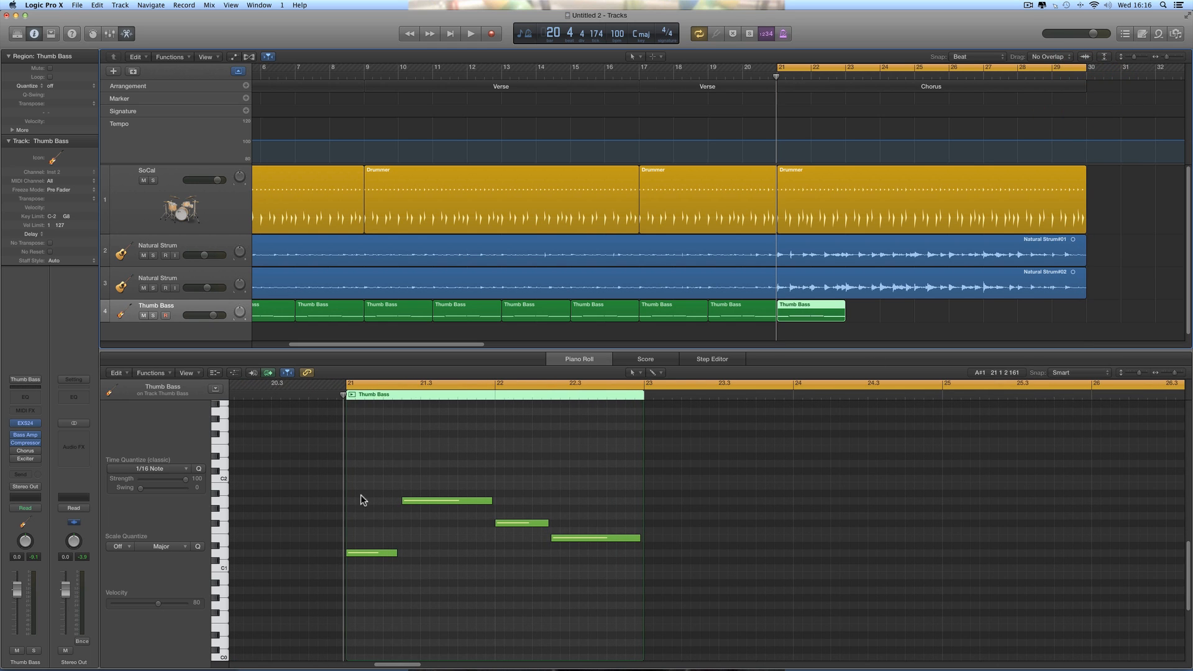
Step: Audition the first note of the bar 21 bass region, raise it an octave to D2 and play it back with the chorus
click(371, 553)
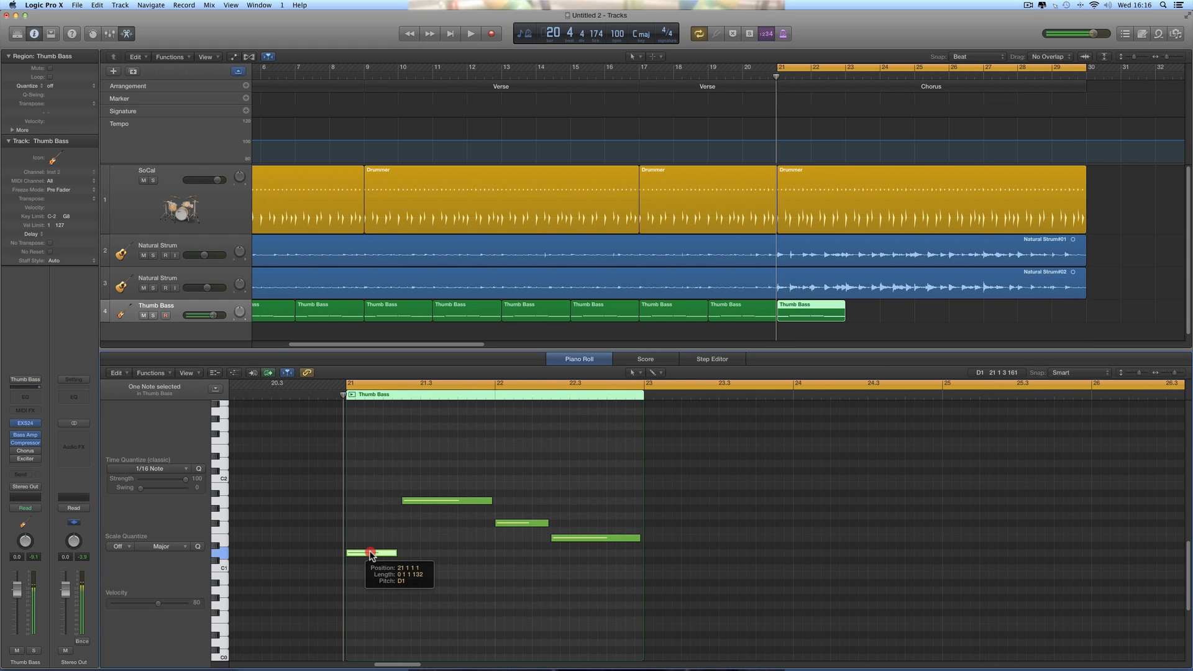
key(space)
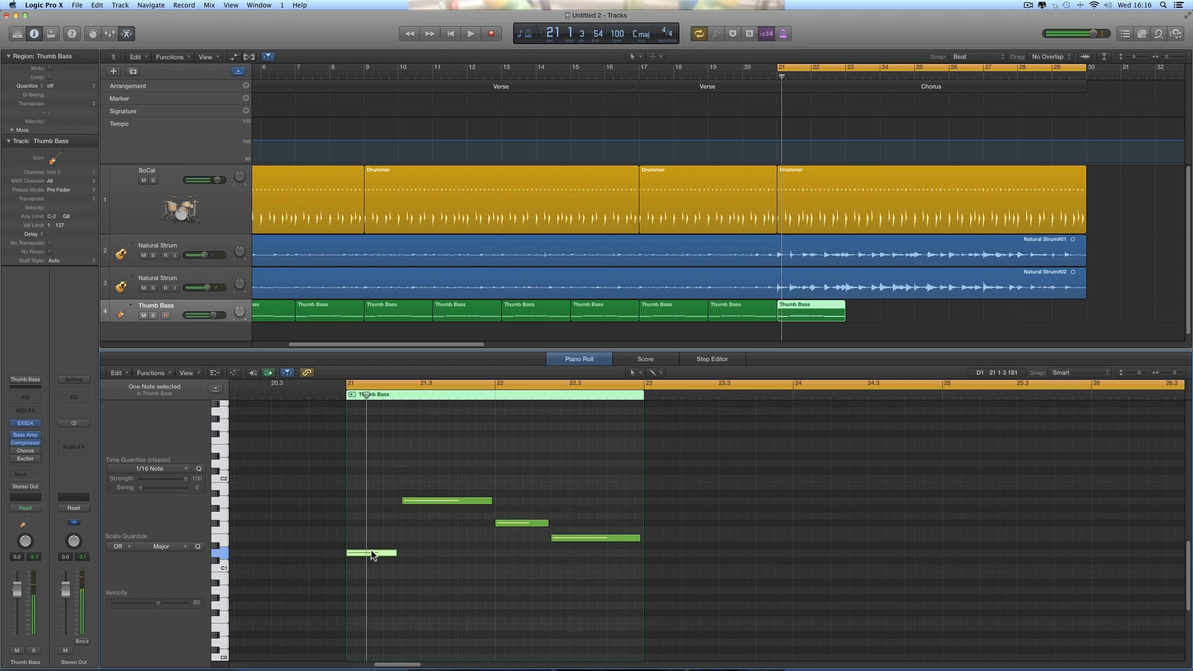
click(372, 553)
key(space)
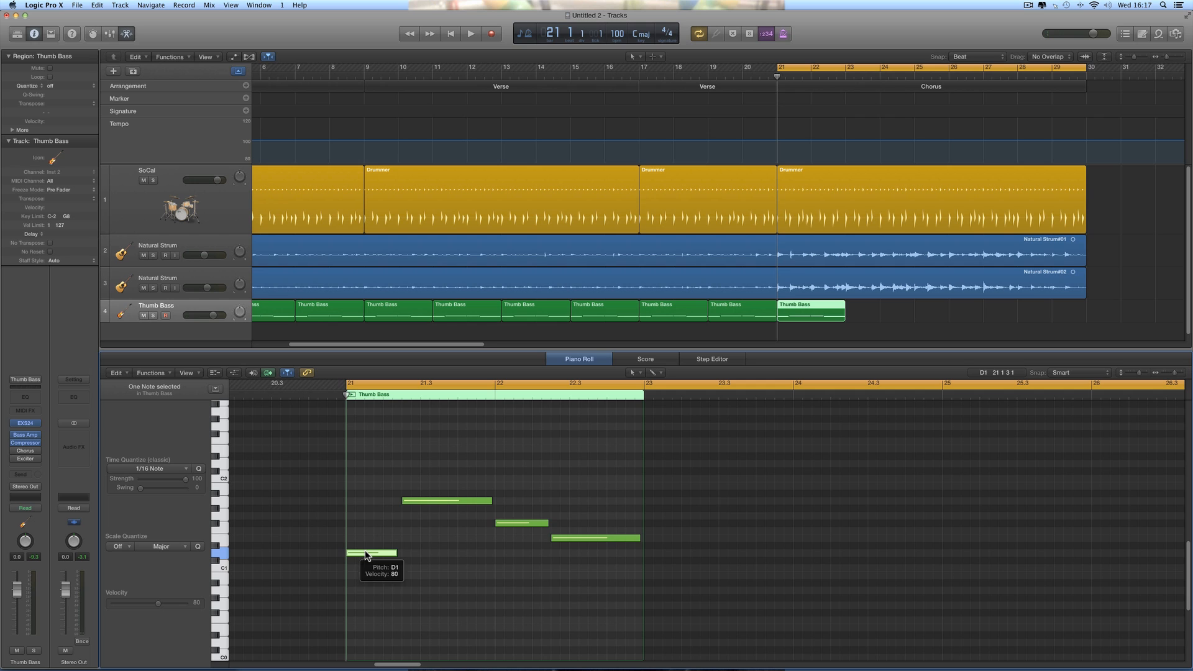
drag(365, 551, 369, 463)
key(space)
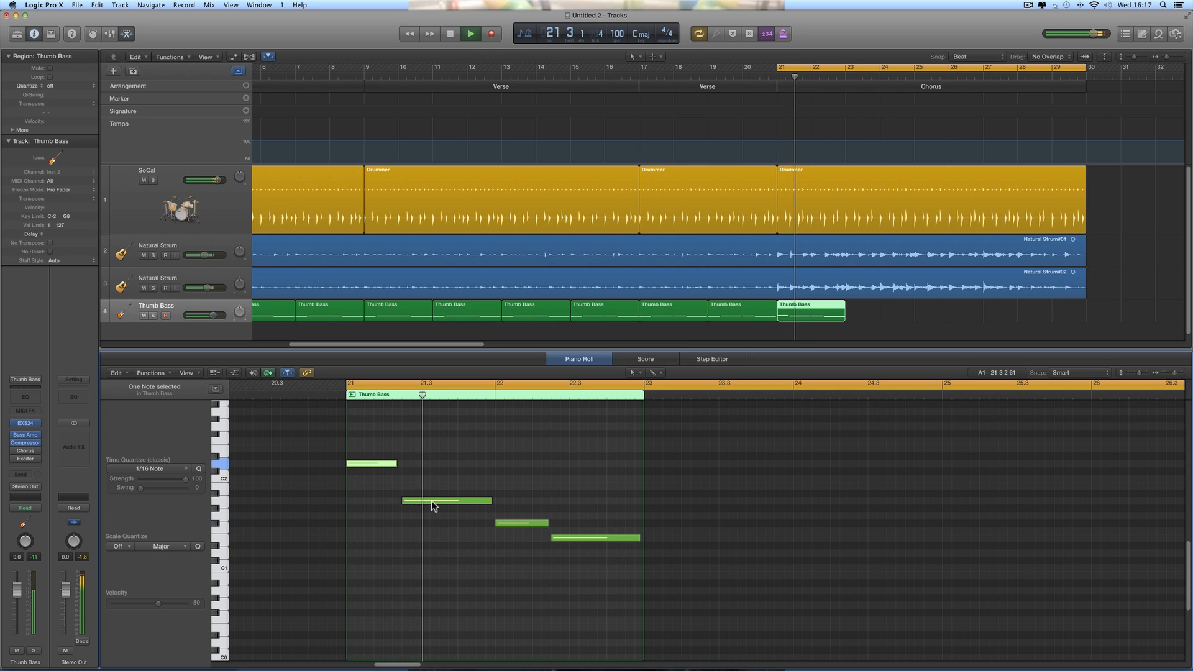
Step: Move the second bass note of bar 21 to D2, shorten it, copy it as a third note on beat 4 and play back
key(space)
drag(435, 501, 434, 464)
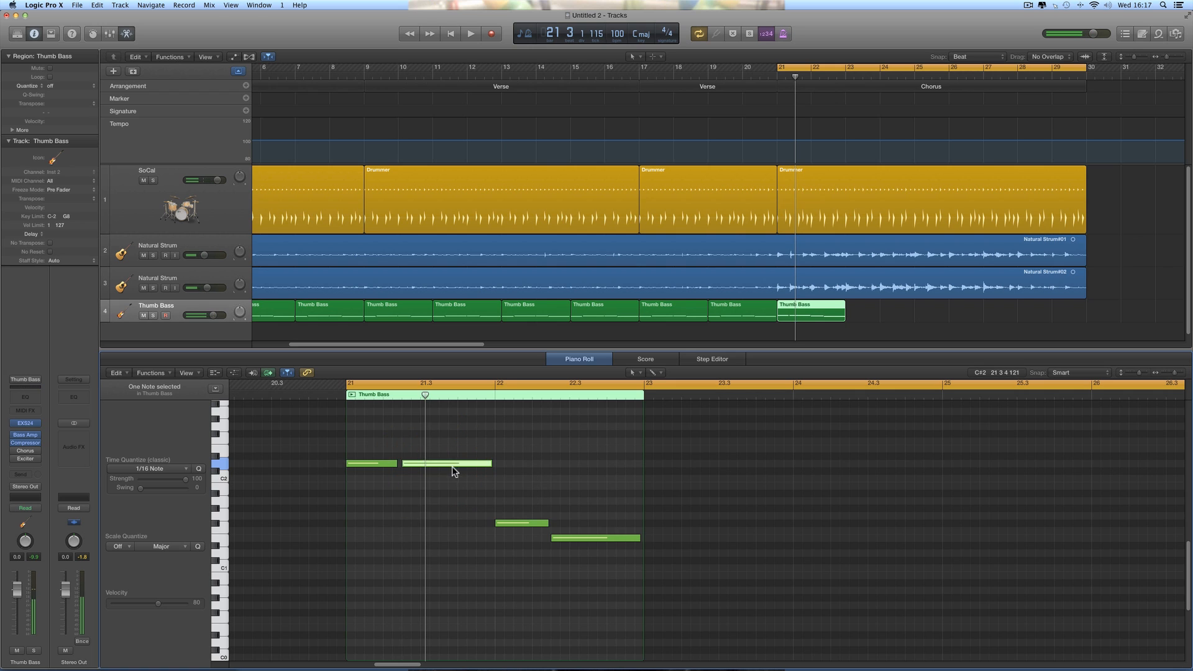
key(space)
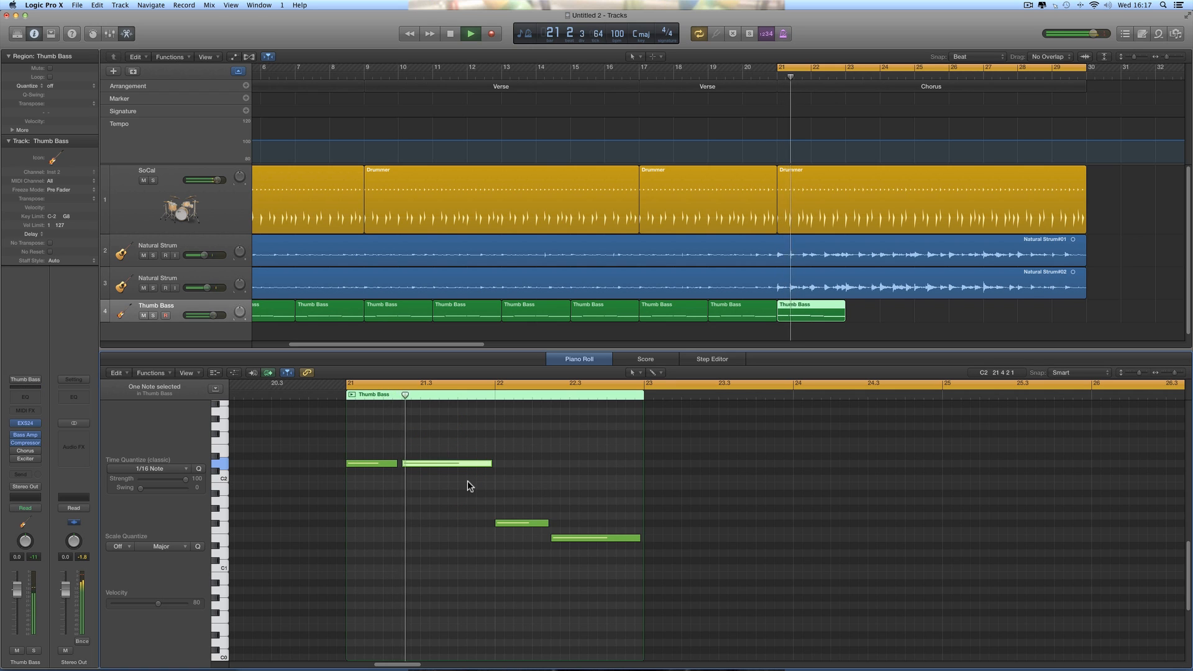
key(space)
mouse_move(490, 464)
mouse_down()
mouse_move(454, 464)
mouse_move(484, 463)
mouse_up()
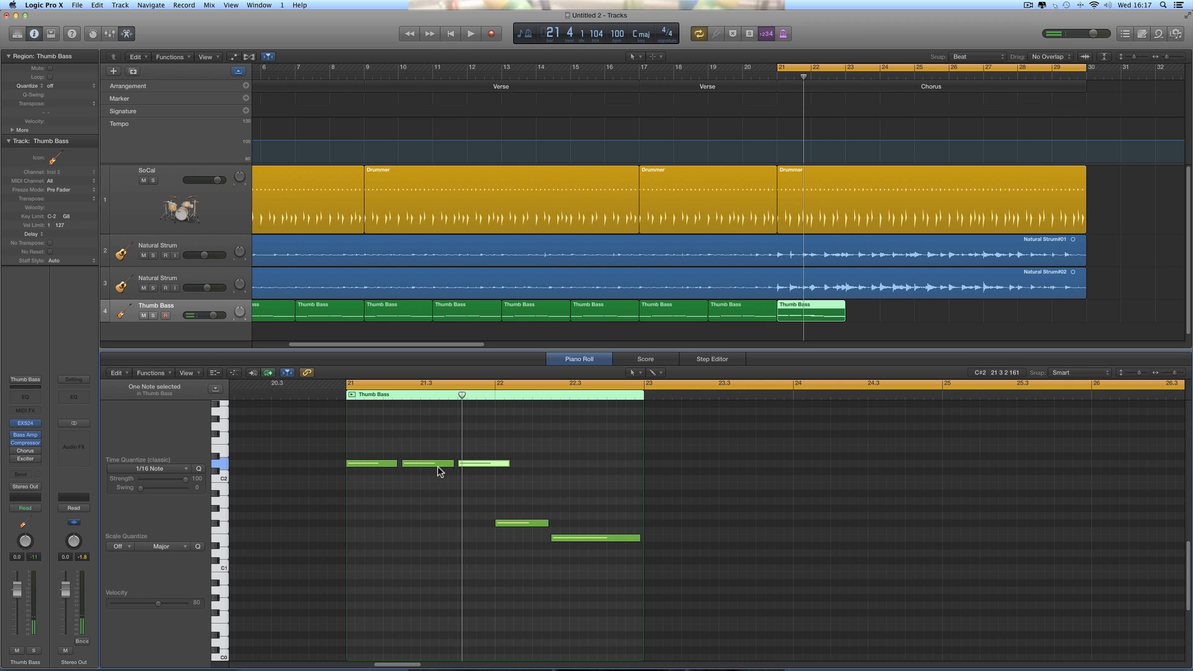
key(space)
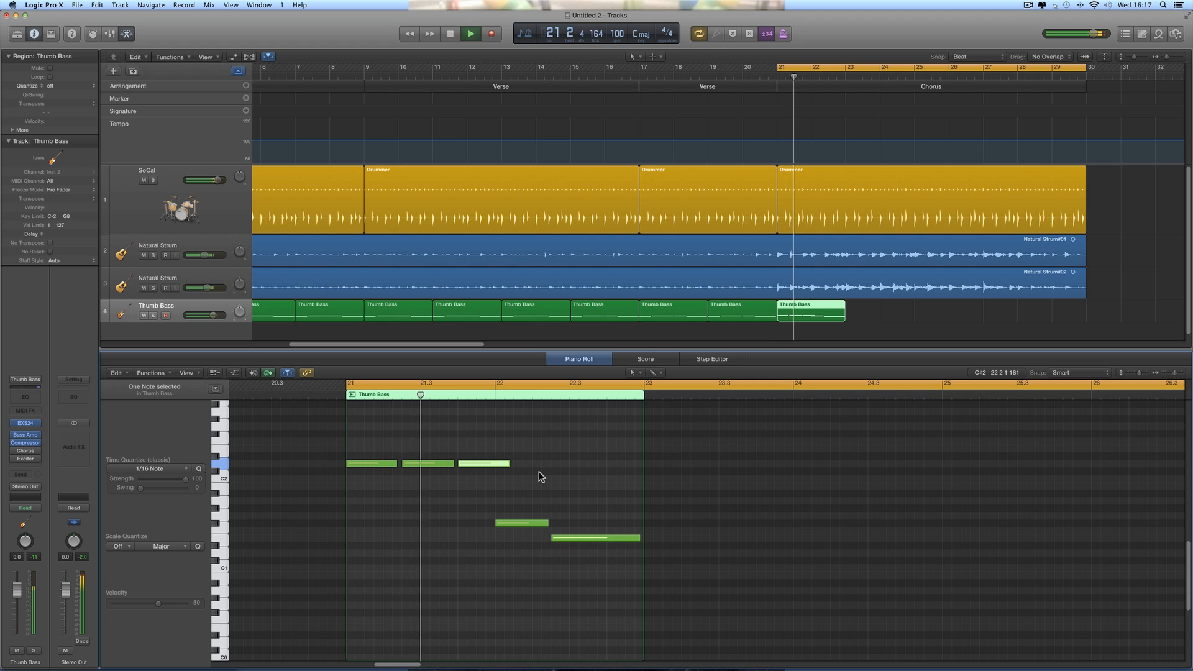
key(space)
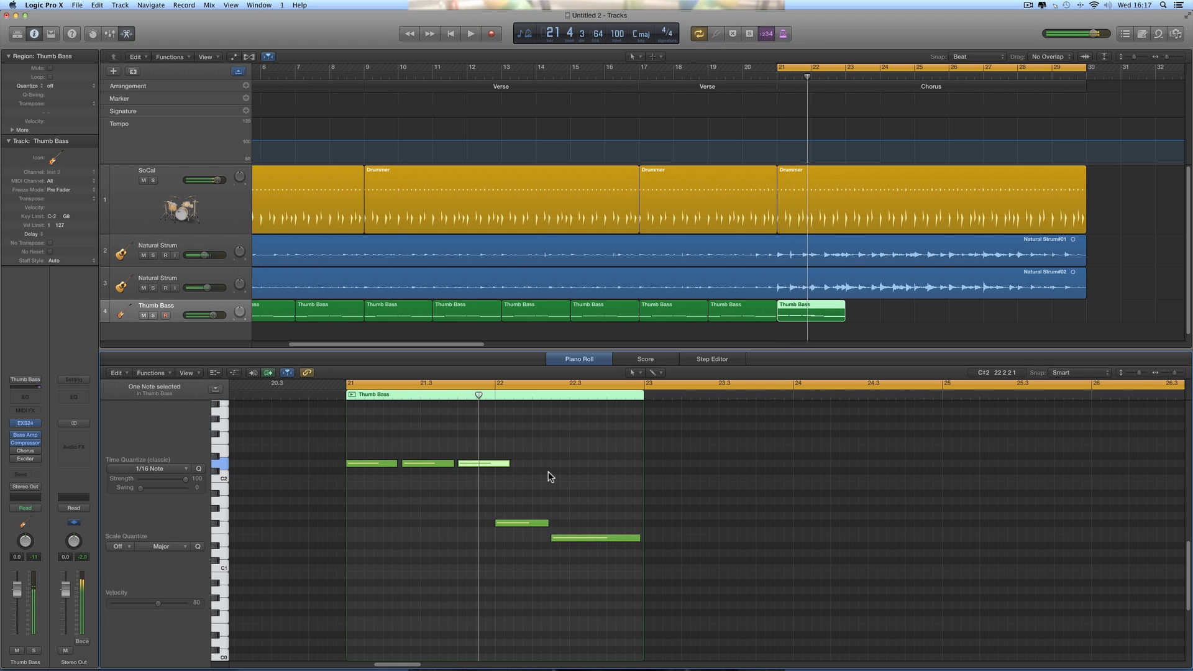
Step: Shorten the third D2 note to about half a beat, add a copy on E2 right after it and audition bar 21's notes
click(1186, 375)
click(1186, 375)
scroll(618, 461, left, 4)
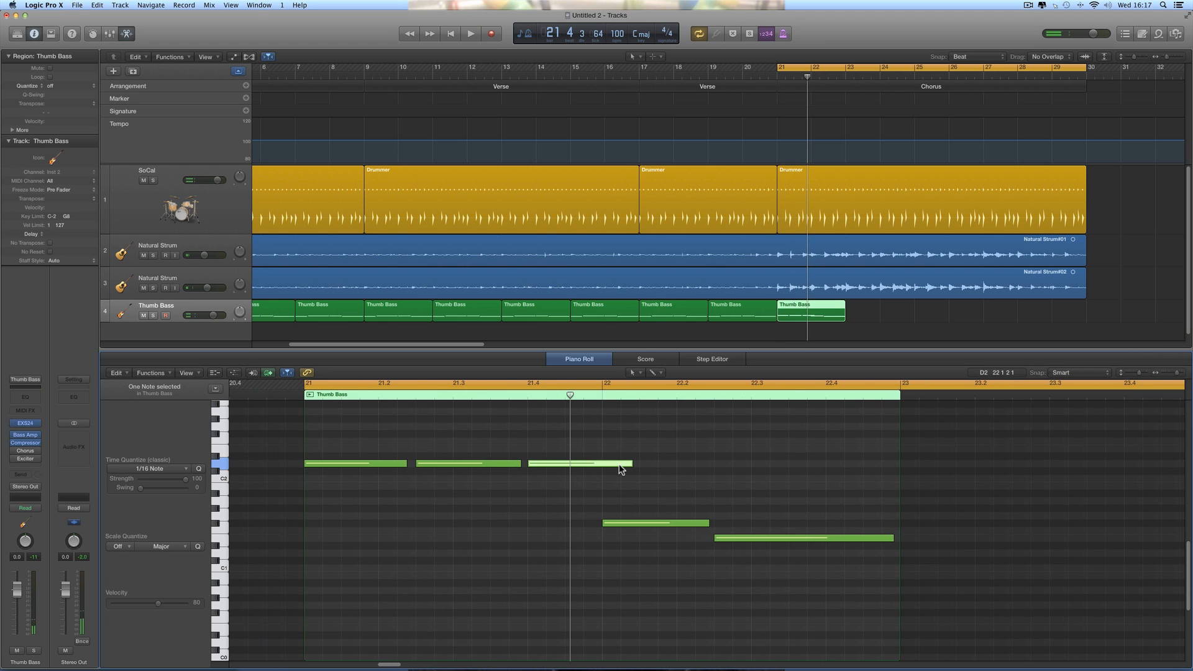
drag(632, 462, 582, 448)
click(372, 462)
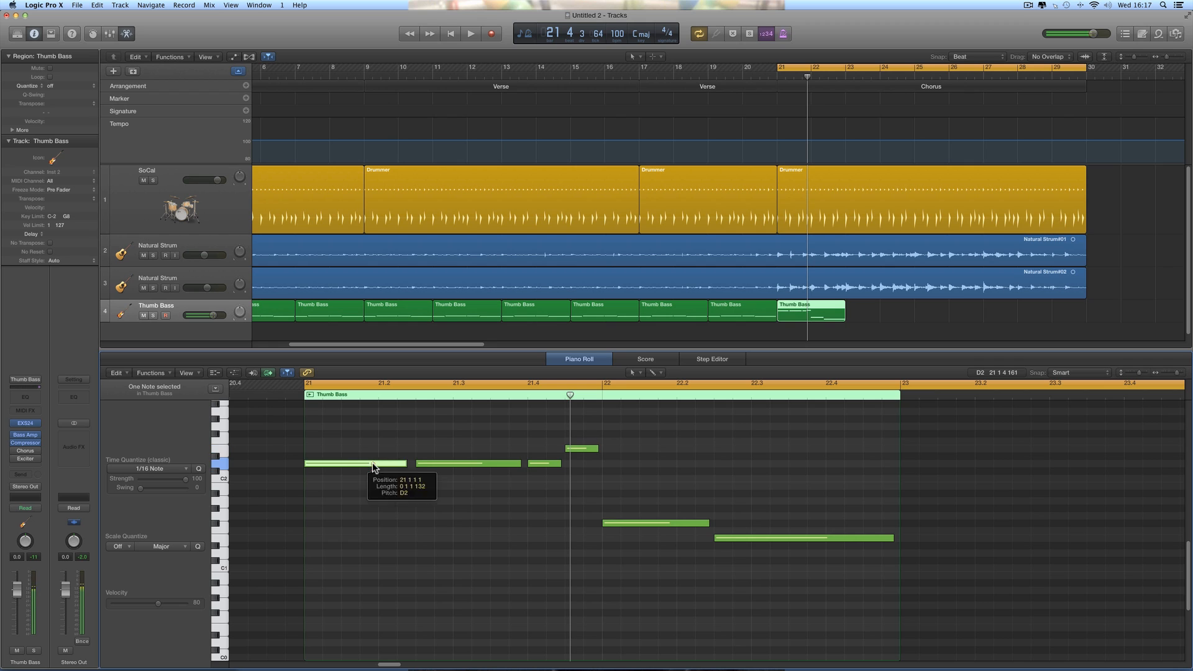
click(460, 464)
click(547, 463)
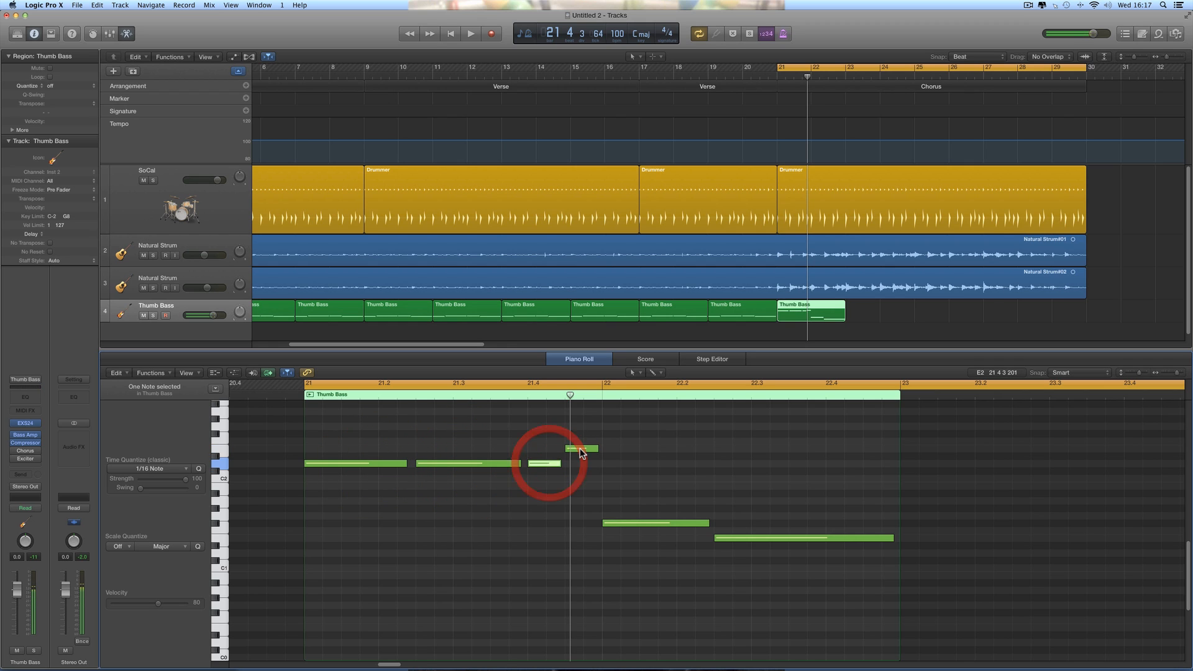
click(579, 448)
Step: Move both bass notes of bar 22 to A1, shorten them to leave a gap after each and play back
click(633, 522)
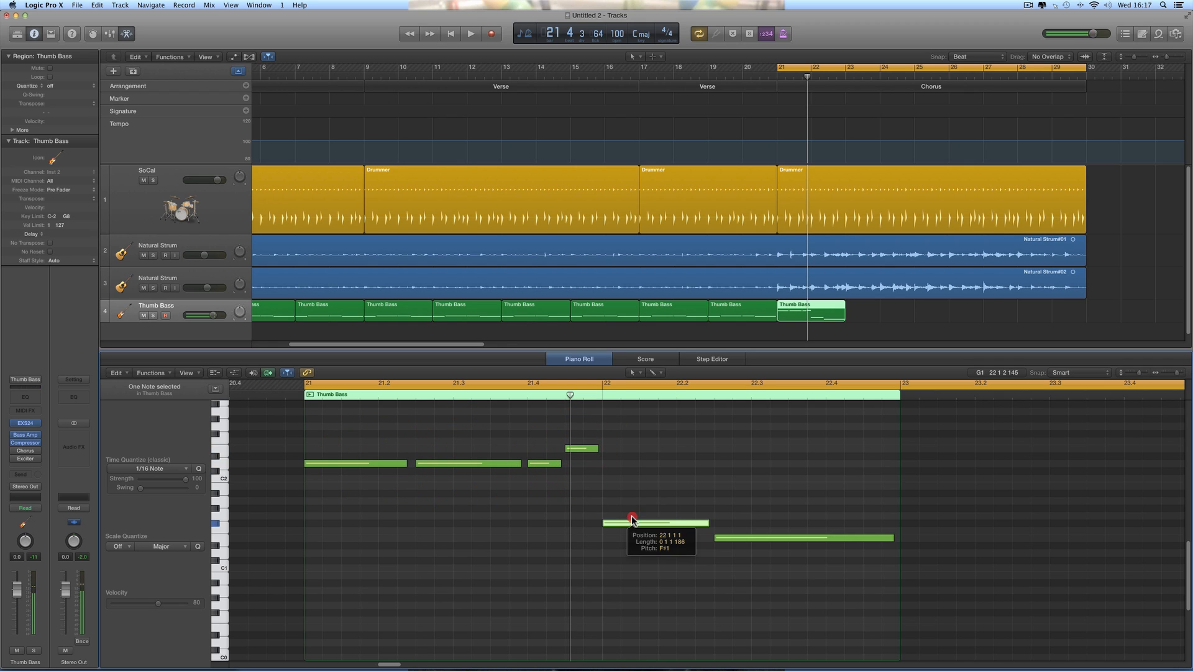
drag(633, 519, 632, 497)
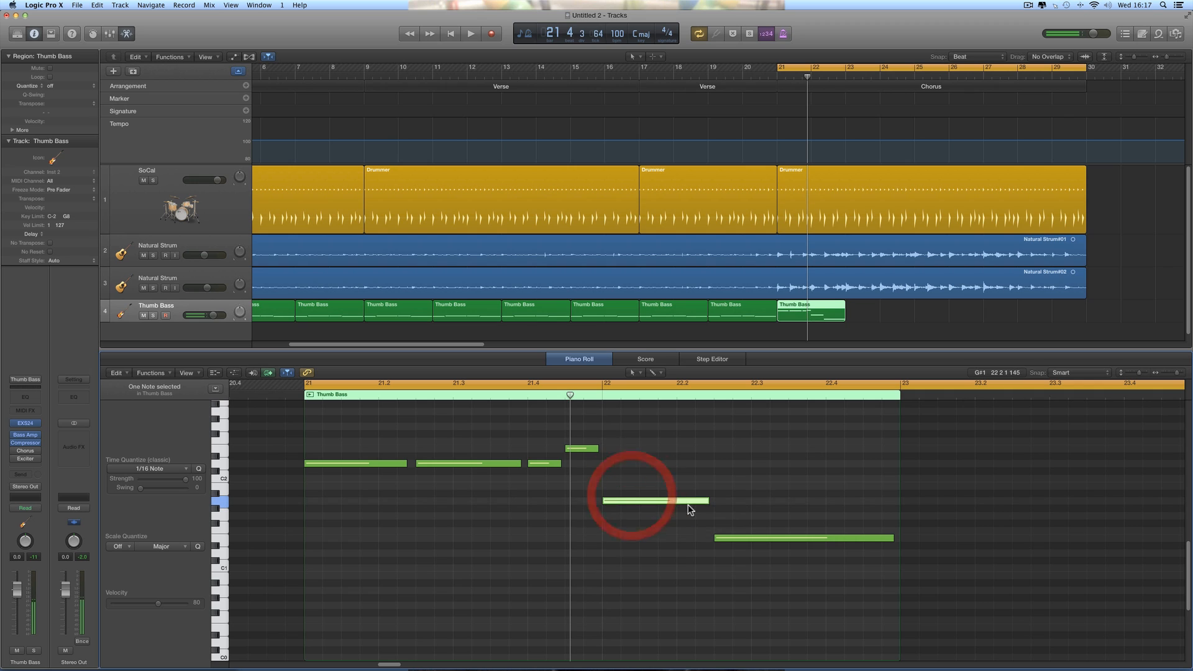
drag(706, 502, 698, 502)
drag(738, 538, 740, 501)
drag(892, 501, 800, 504)
key(space)
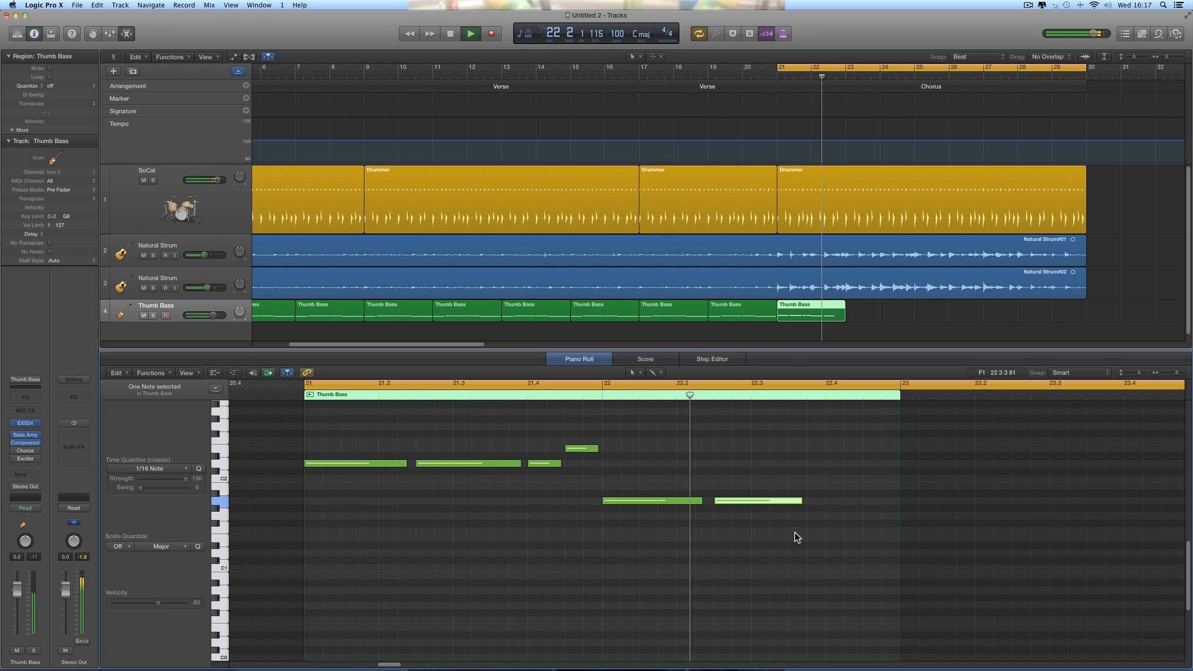
key(space)
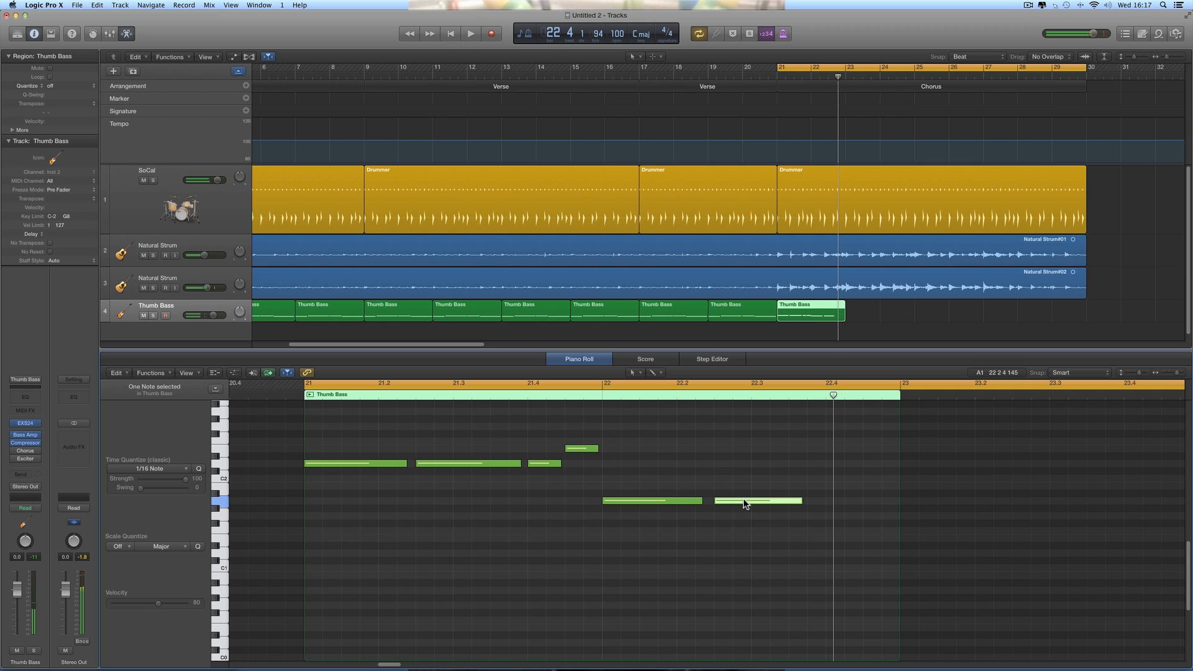
Step: Copy the A1 note to beat 4 of bar 22, shorten it, add a short G#1 note after it and play back
drag(744, 502, 816, 501)
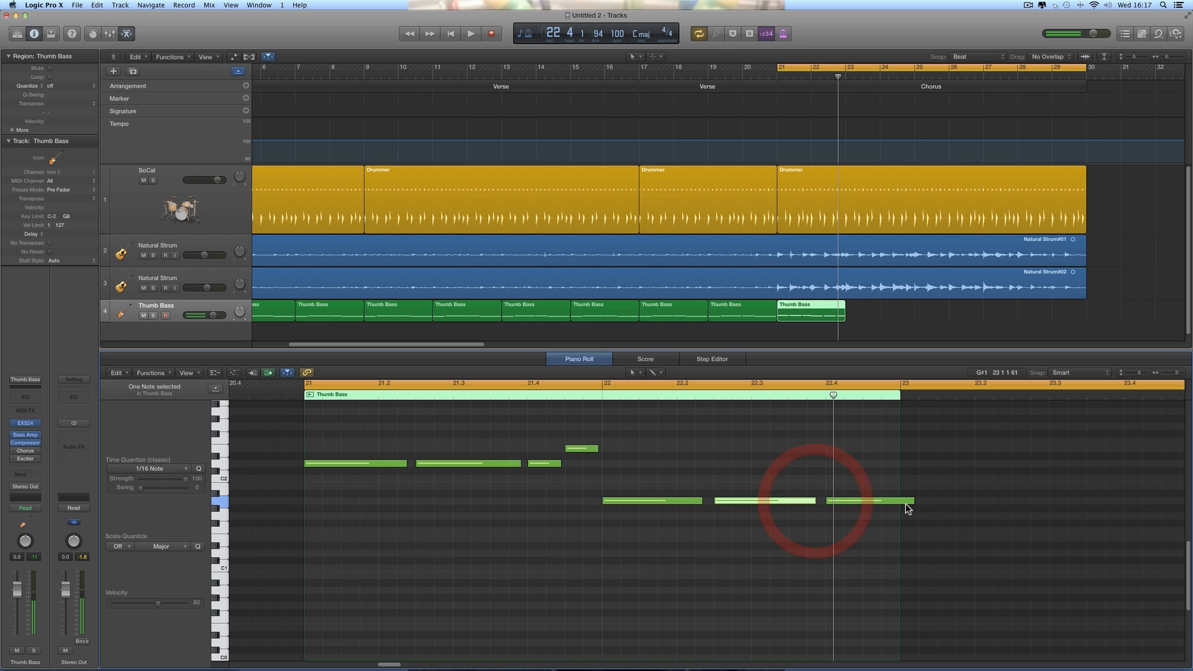
drag(910, 502, 880, 515)
key(space)
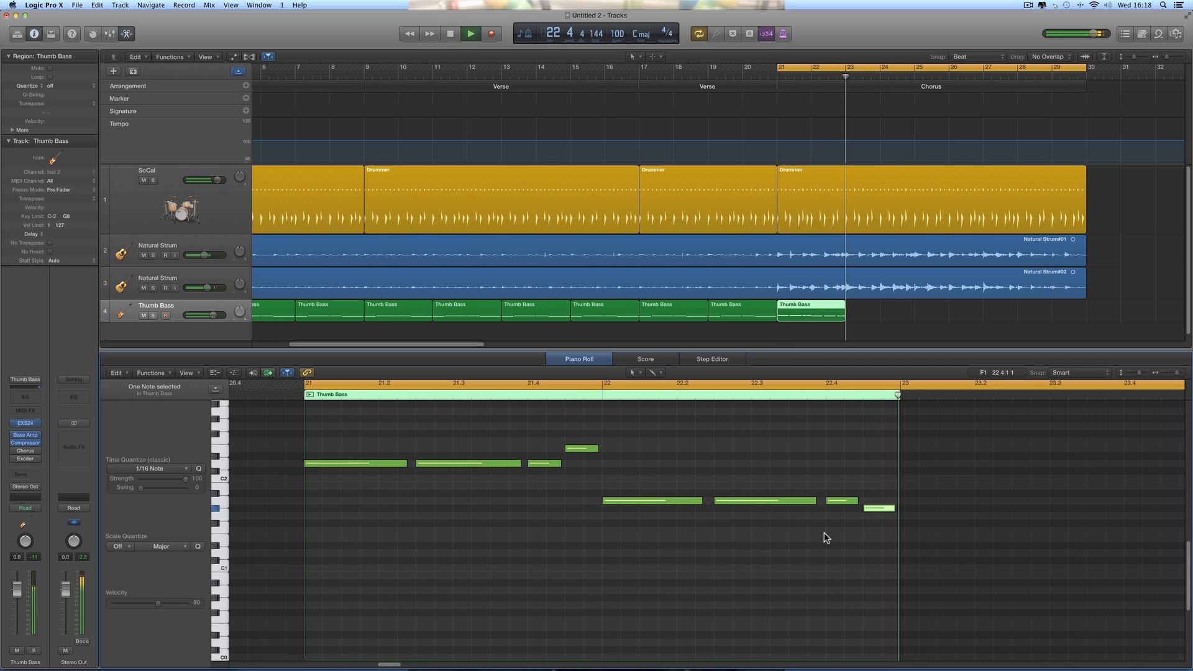
key(space)
Step: Copy the edited Thumb Bass region to bar 23 and move the cycle area so it starts at bar 23
drag(794, 308, 860, 308)
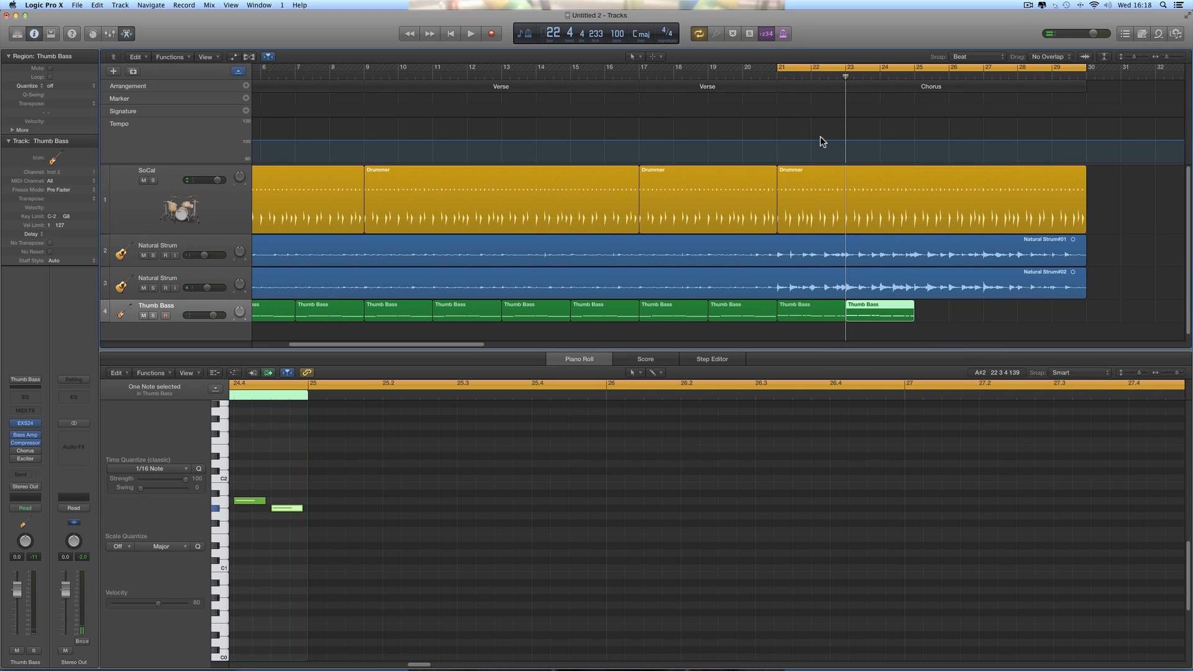
drag(823, 68, 889, 67)
scroll(575, 502, left, 2)
scroll(576, 502, left, 10)
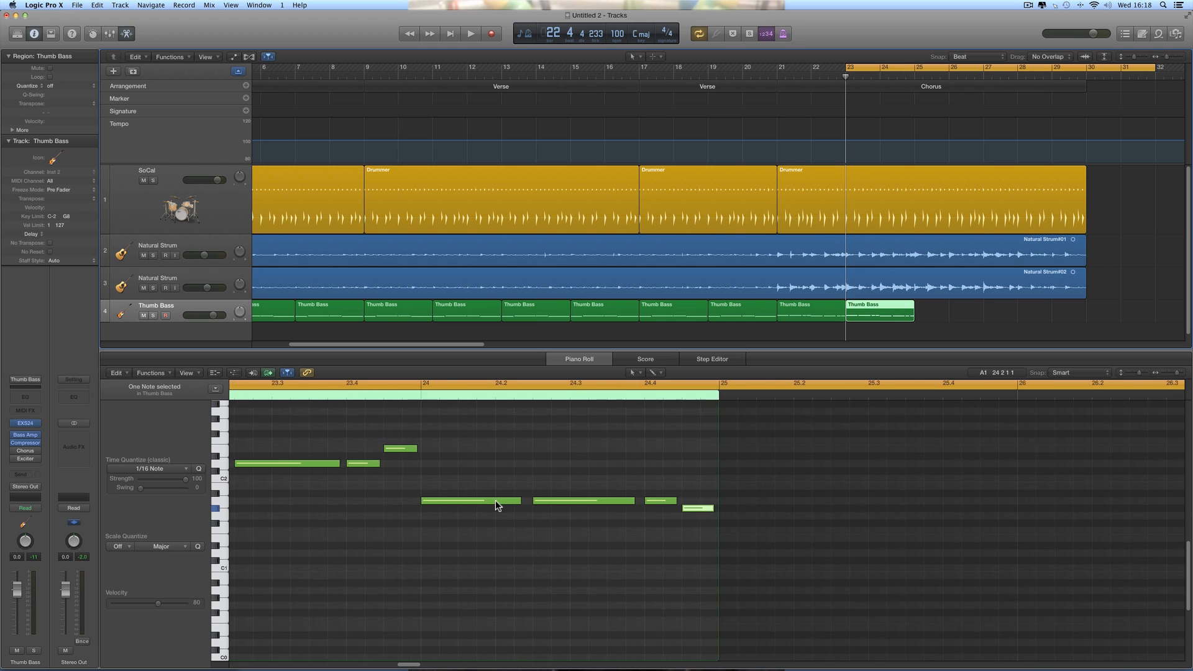
Step: Transpose the four notes of bar 23 together, trying the repeated pitch on F#1 and then an octave higher on F#2, with playback
drag(392, 430, 647, 502)
drag(400, 468, 399, 524)
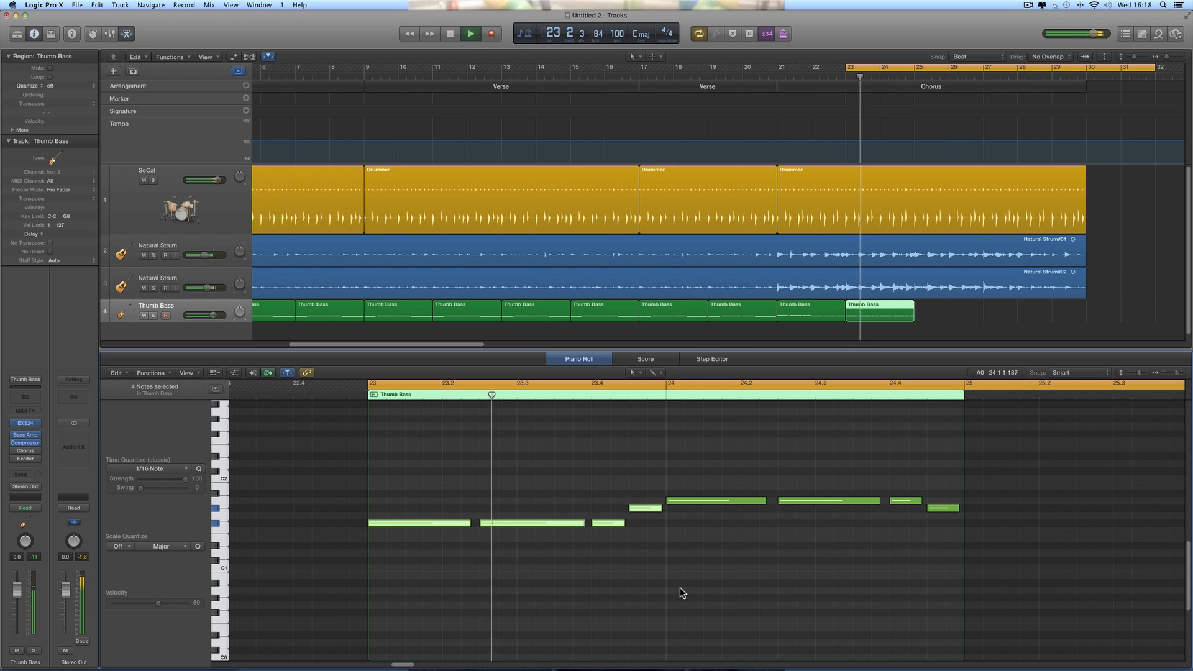
key(space)
scroll(528, 547, up, 3)
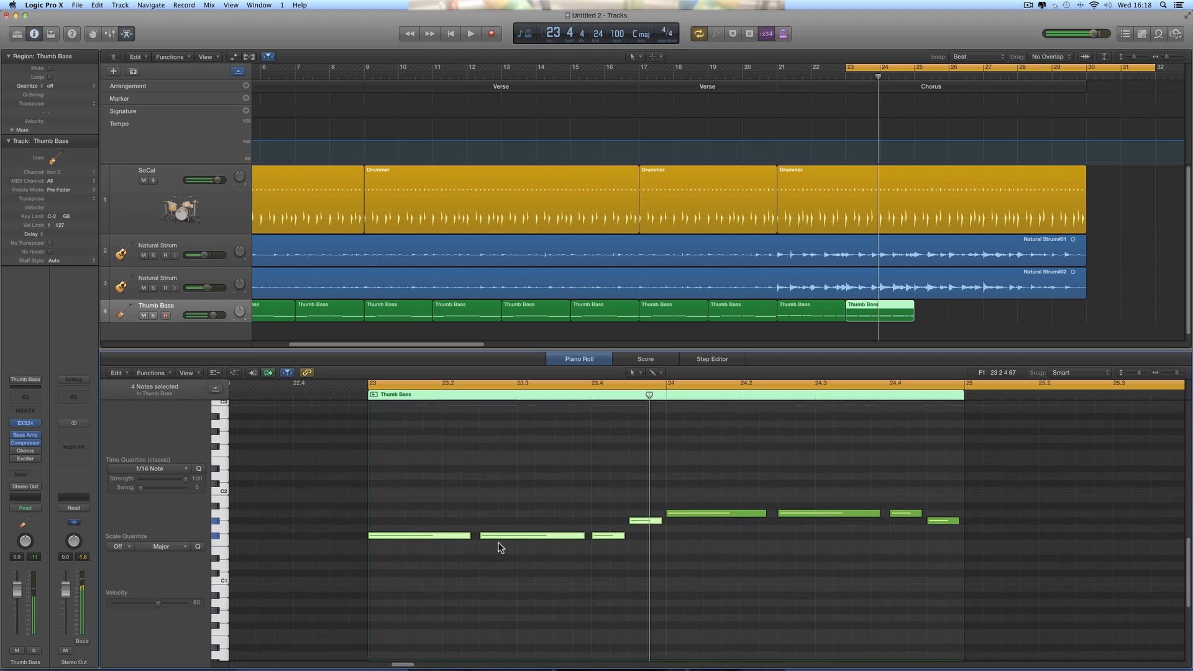
drag(407, 570, 407, 482)
key(space)
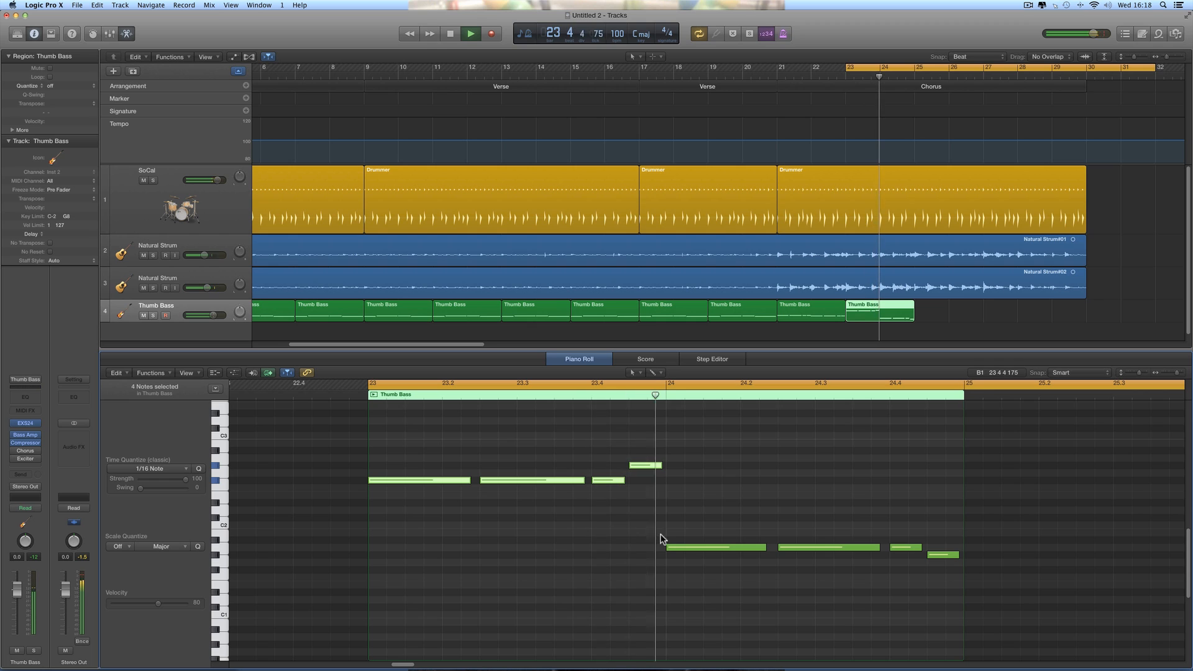
Step: Stop playback, raise the last note of bar 23 to A2 and audition the notes of that bar
key(space)
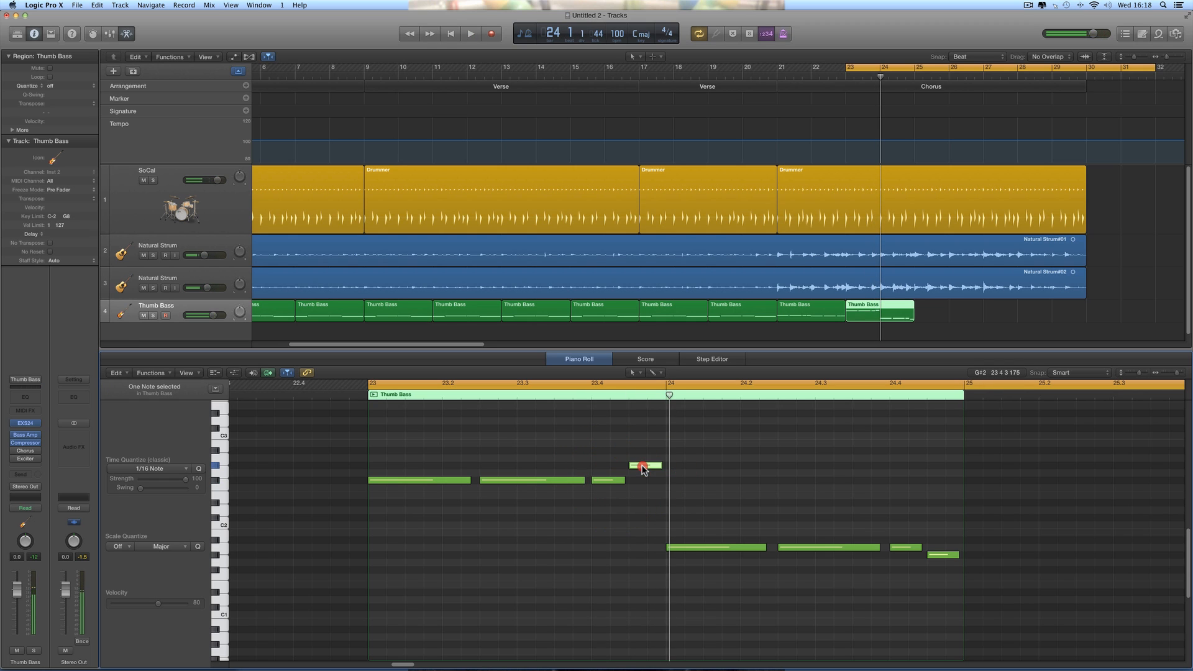
drag(643, 469, 644, 462)
click(447, 483)
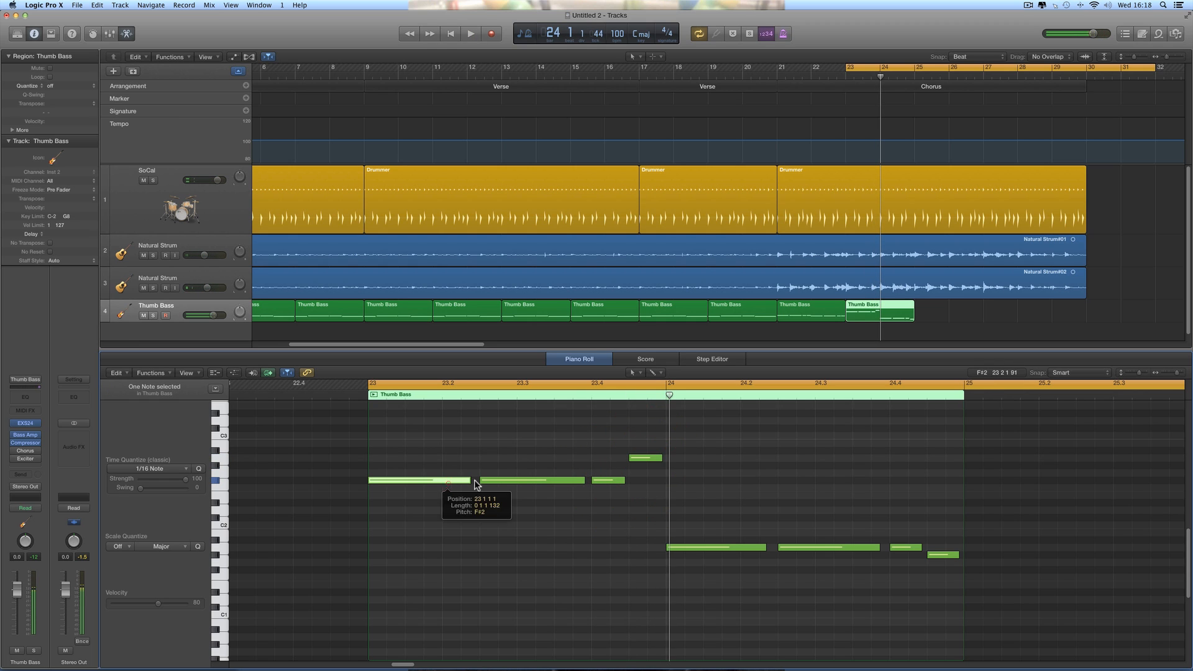
click(504, 481)
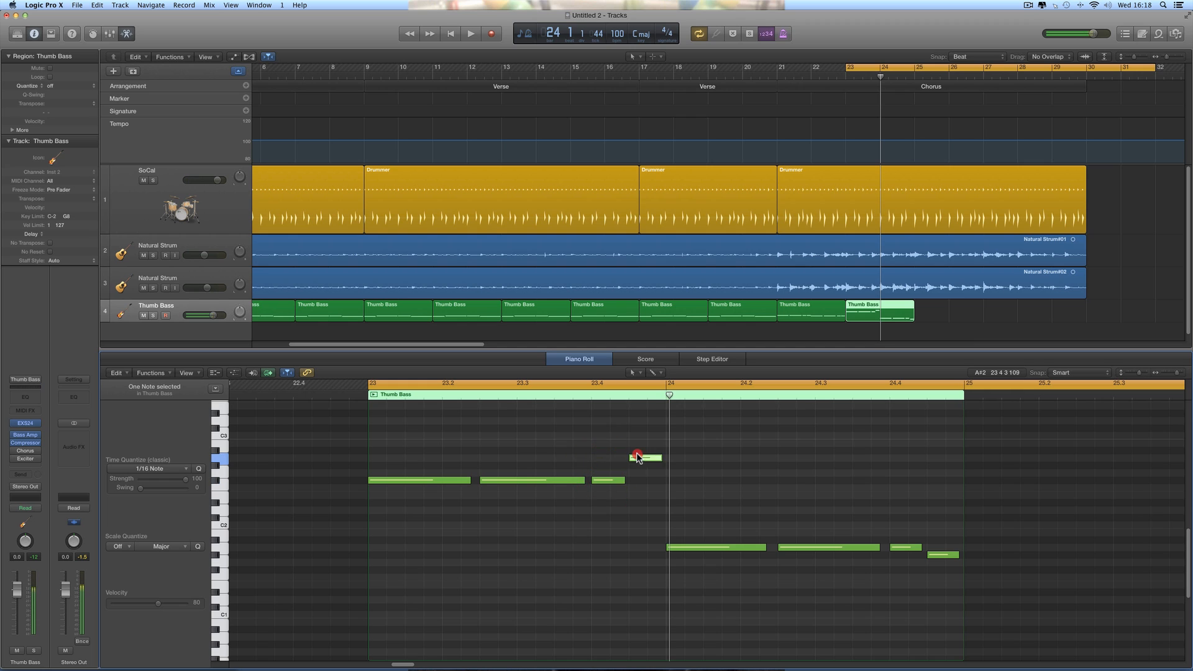
Step: Transpose the four notes of bar 24 up so the repeated pitch is E2, raise the last one to F#2 and play back
drag(640, 511, 967, 587)
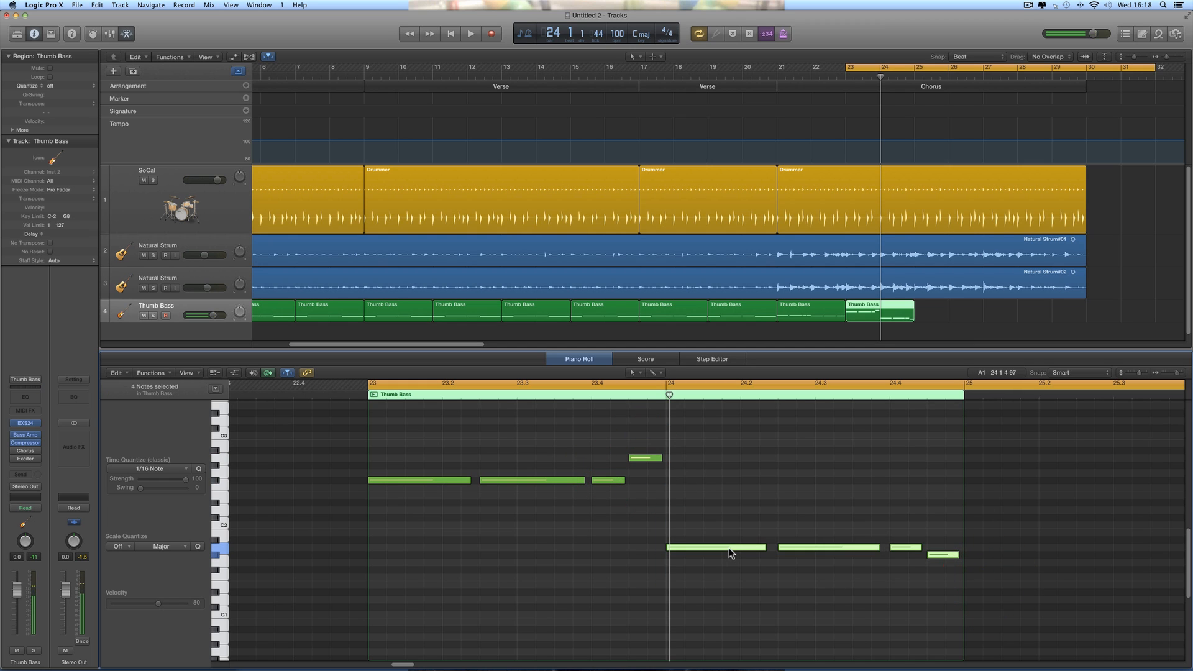
drag(731, 553, 728, 502)
click(702, 496)
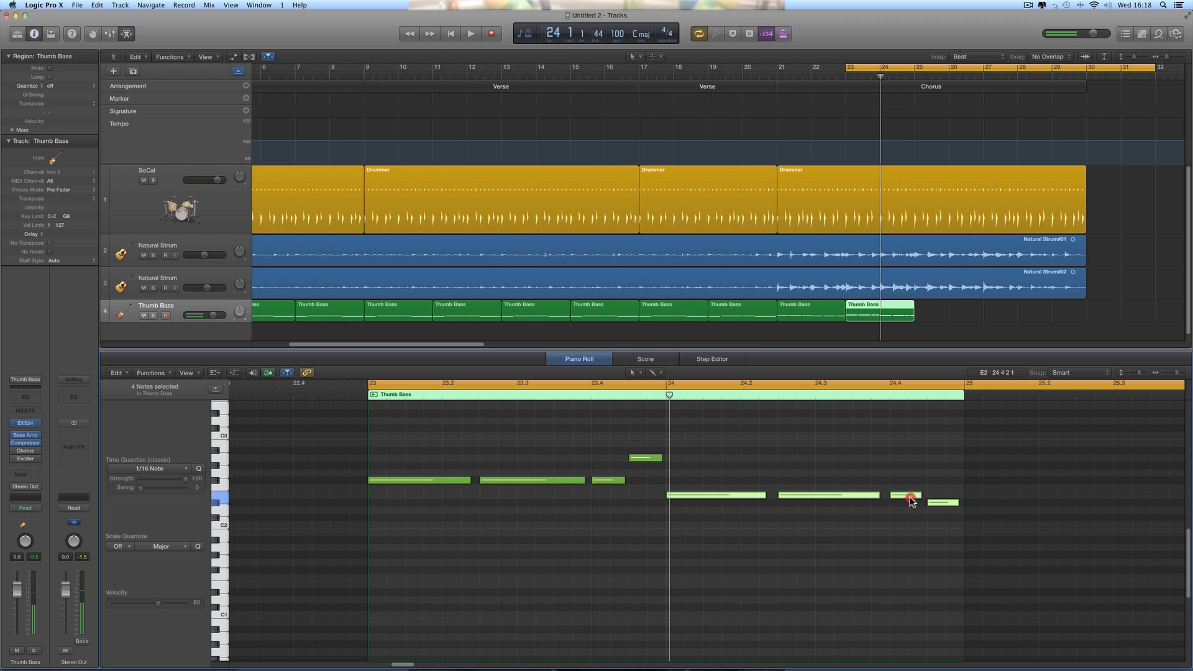
drag(943, 502, 943, 485)
key(space)
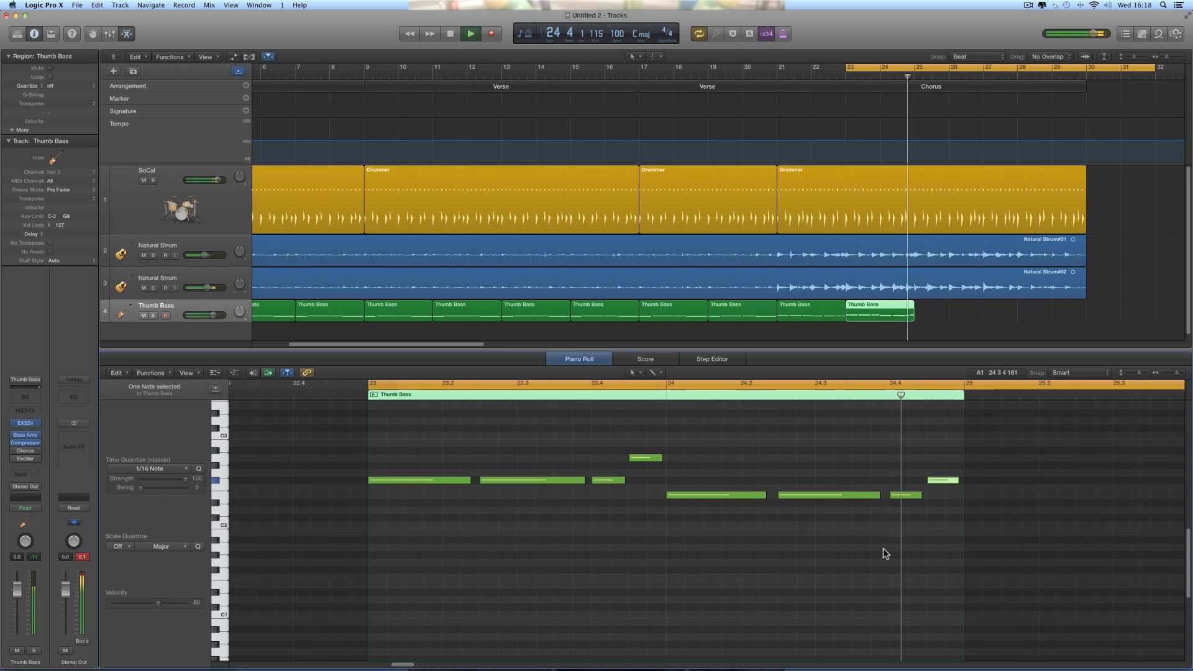
Step: Start the cycle area at bar 21, show both chorus Thumb Bass regions together in the Piano Roll and play them back
drag(855, 68, 784, 67)
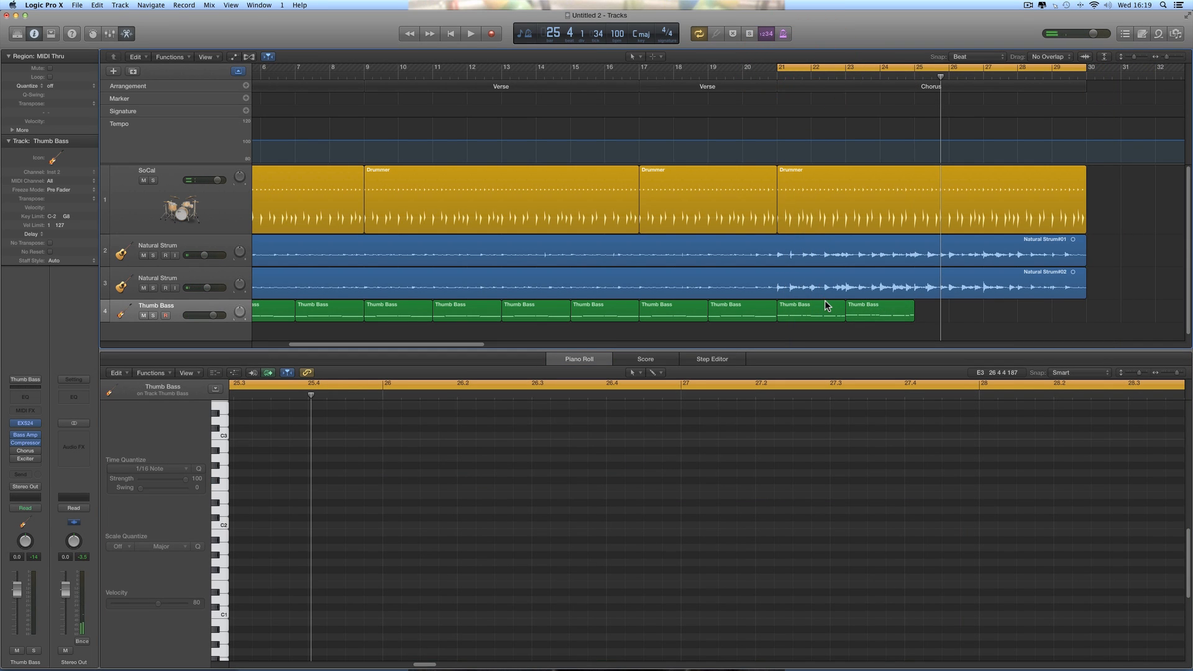
click(825, 307)
shift+click(860, 310)
key(space)
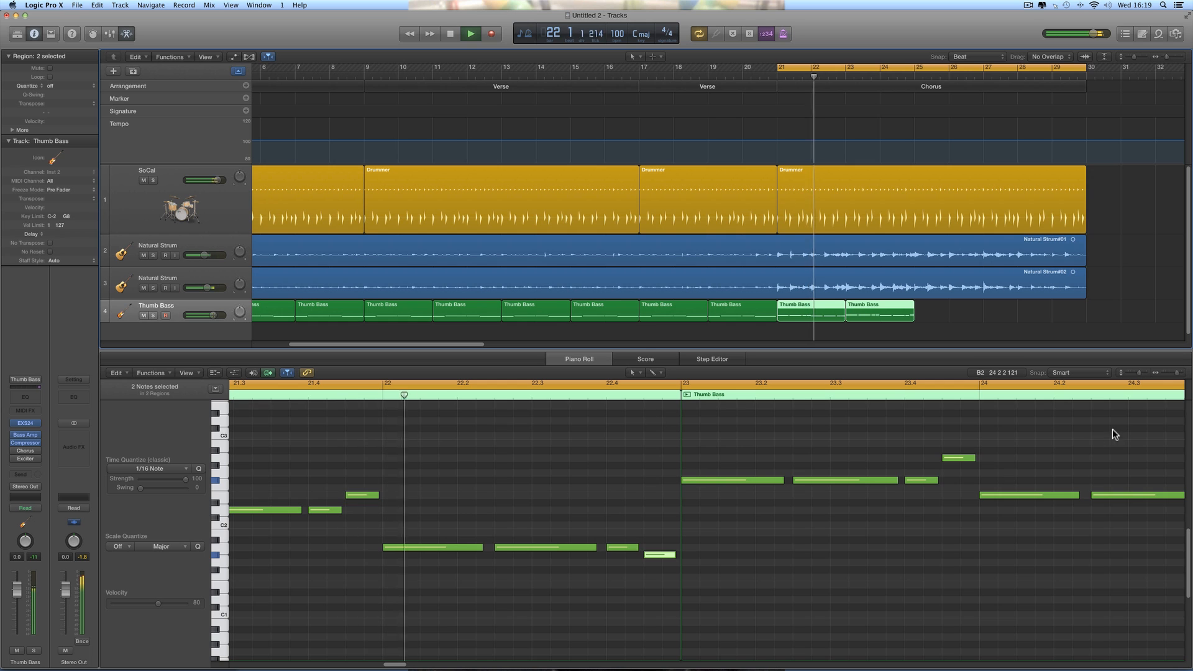
click(1156, 373)
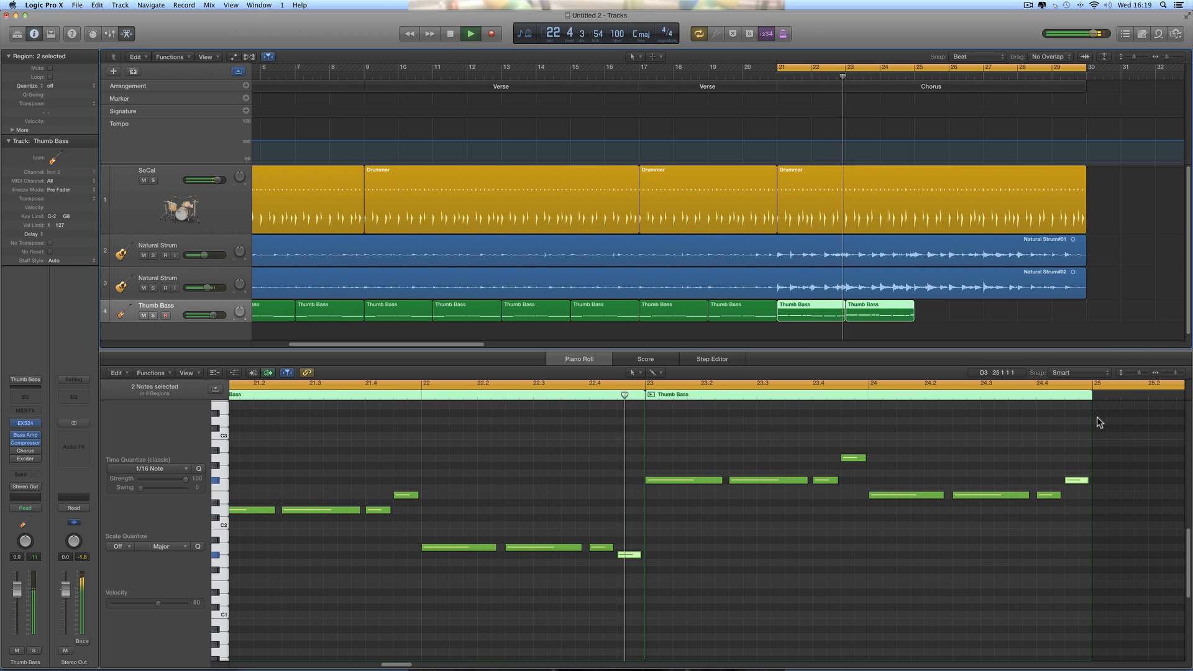
click(1156, 372)
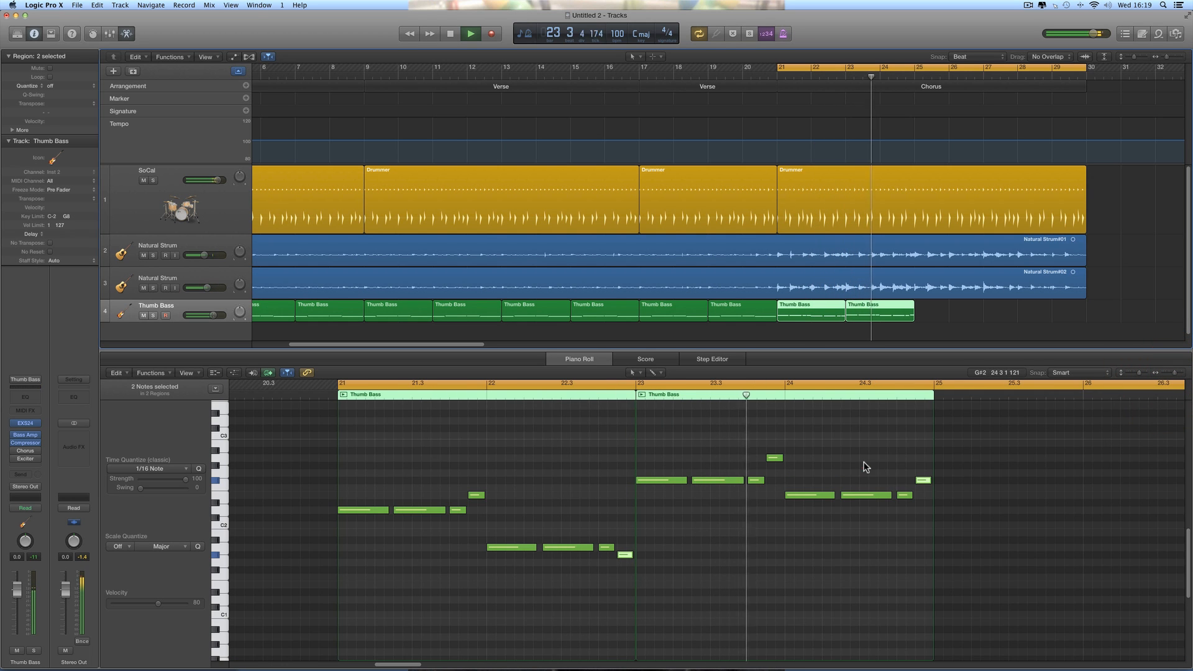
click(865, 463)
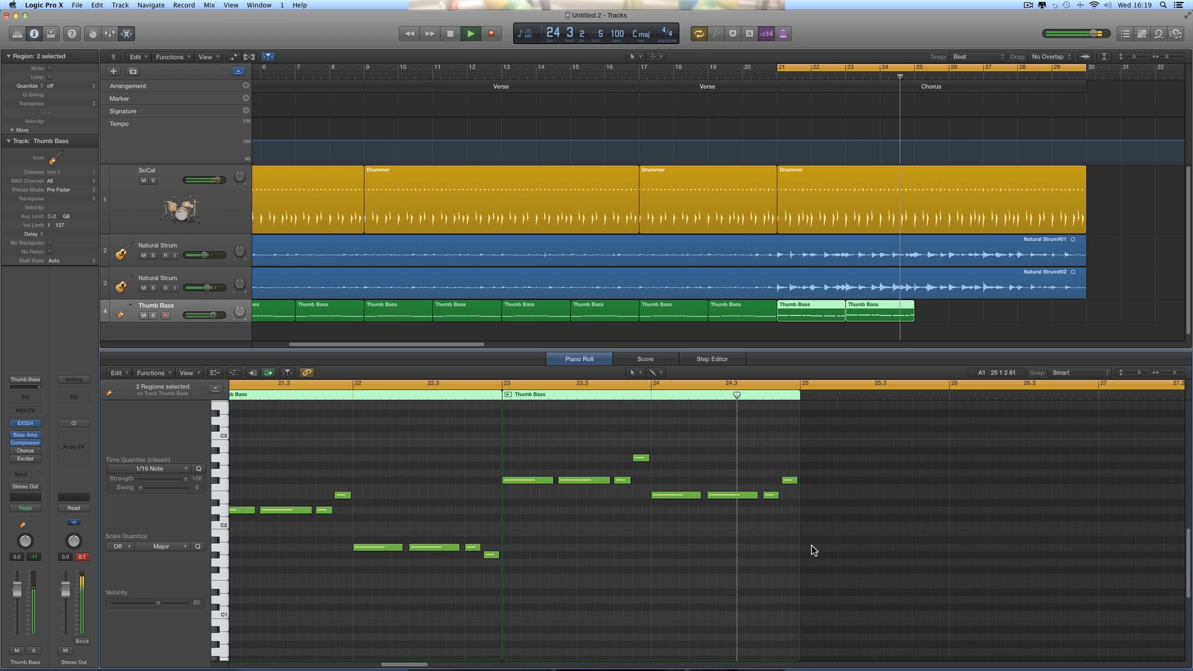
key(space)
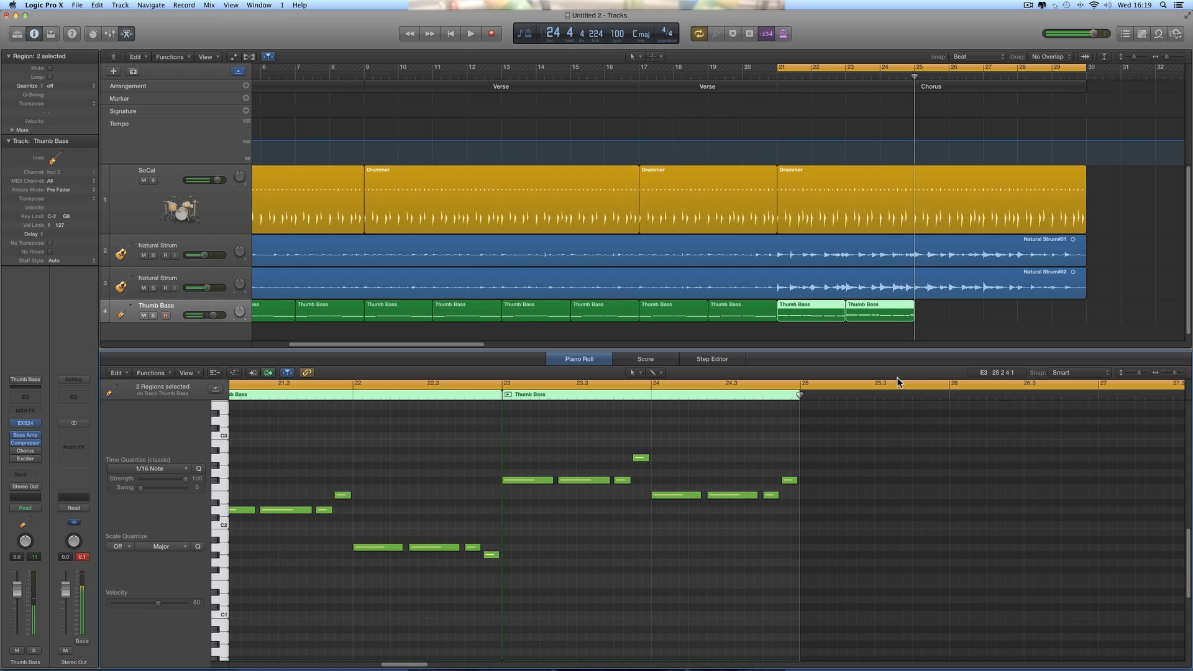
Step: Copy the bar 23 Thumb Bass region to bar 25, set the cycle area to bars 25 to 27 and start playback
click(942, 314)
drag(875, 308, 938, 307)
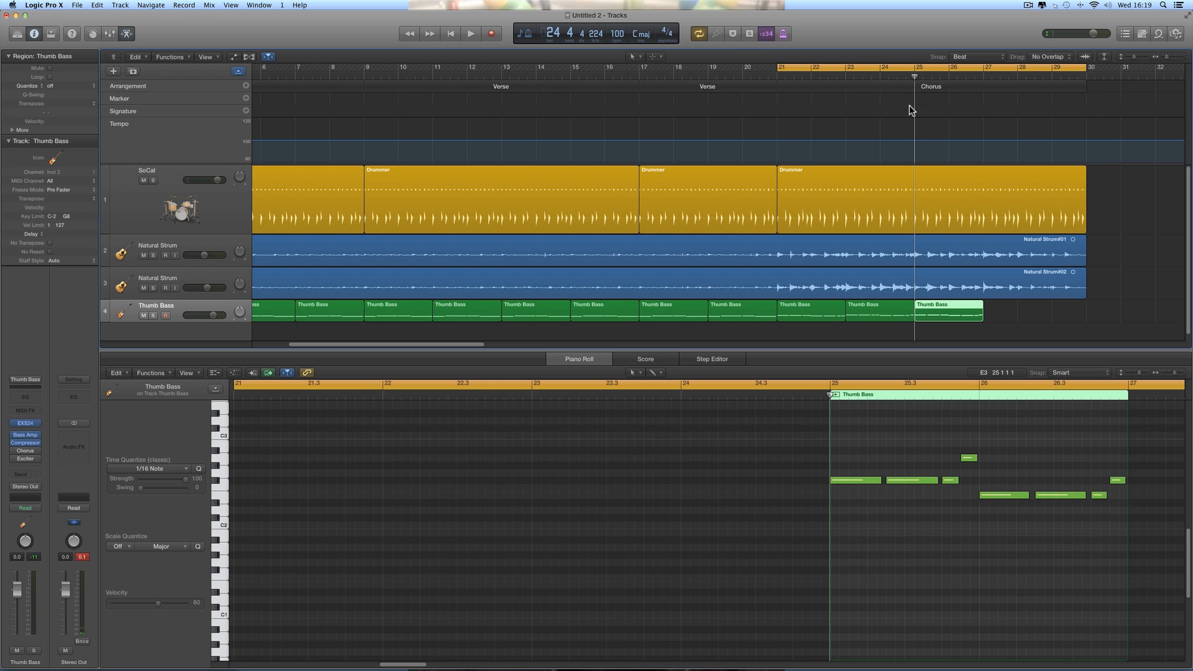
click(920, 69)
drag(916, 70, 983, 70)
scroll(974, 510, right, 5)
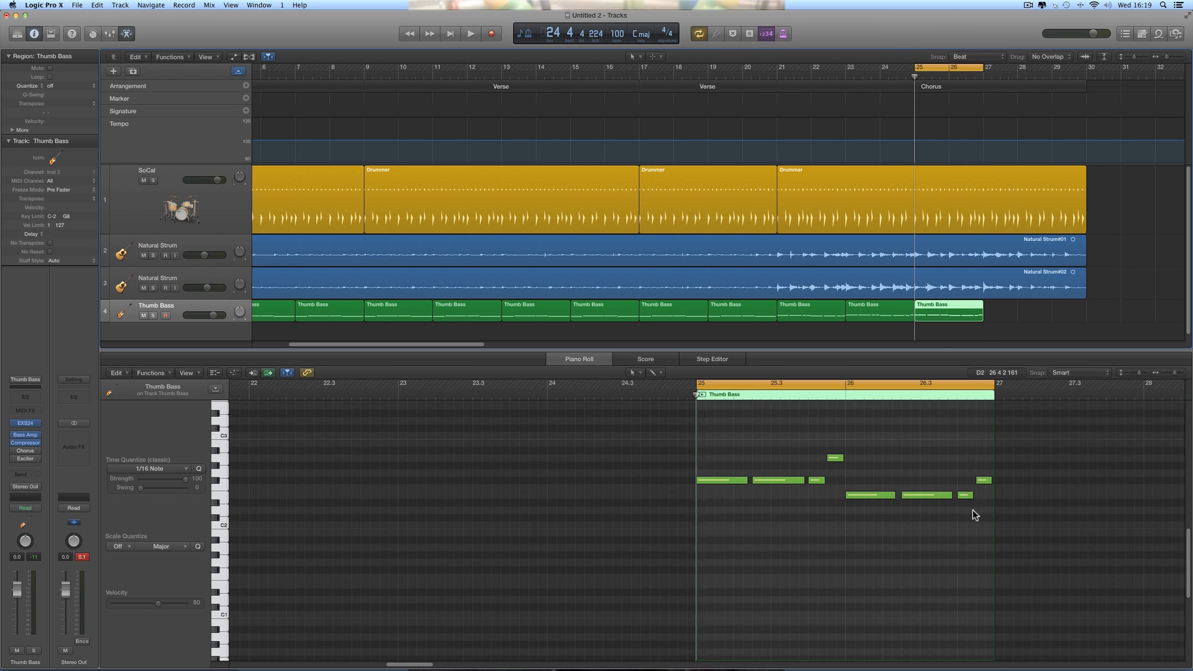
key(space)
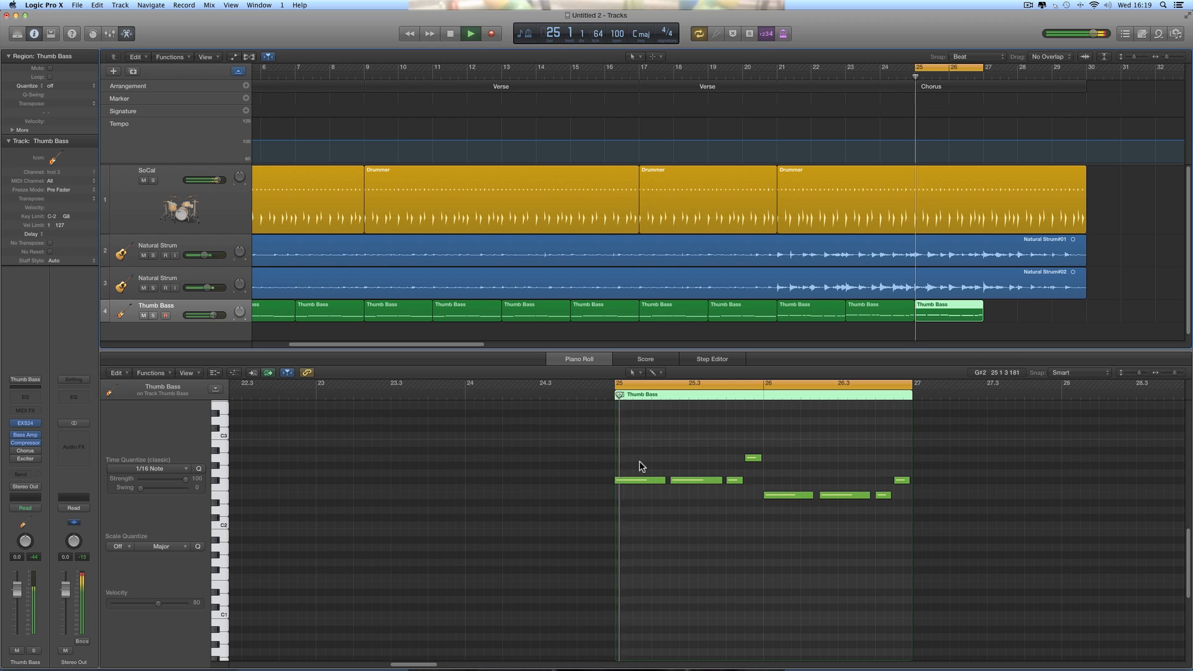
Step: Transpose the four notes of bar 25 down together so the repeated pitch is D2, with playback
drag(620, 455, 738, 509)
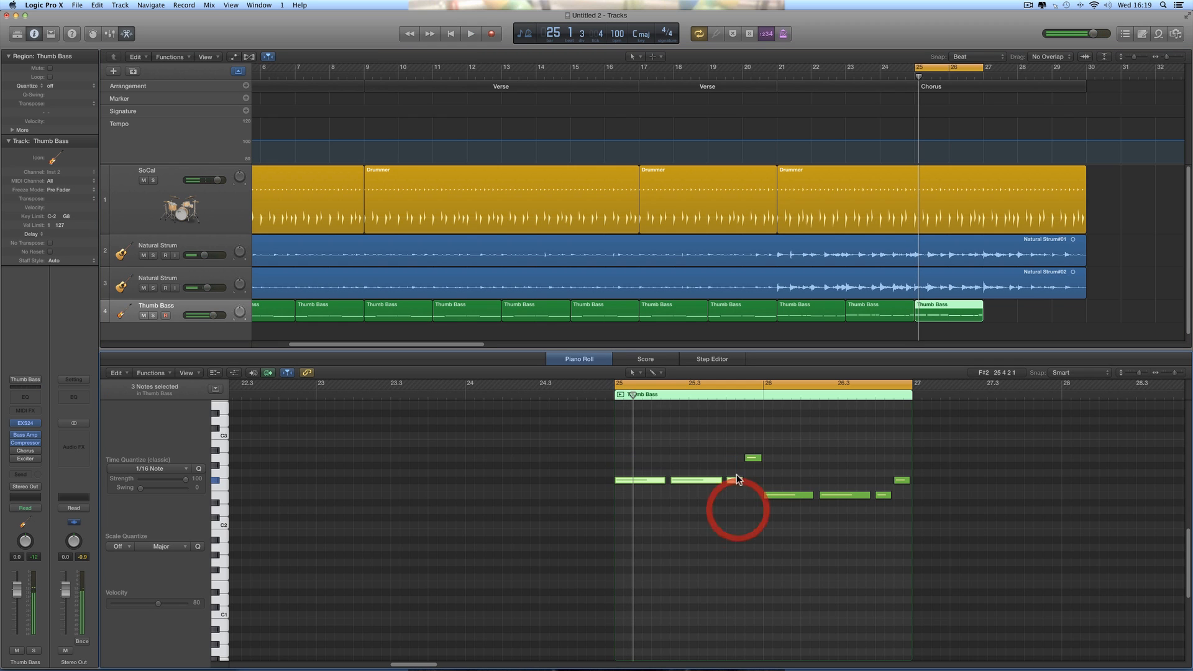
drag(598, 435, 750, 513)
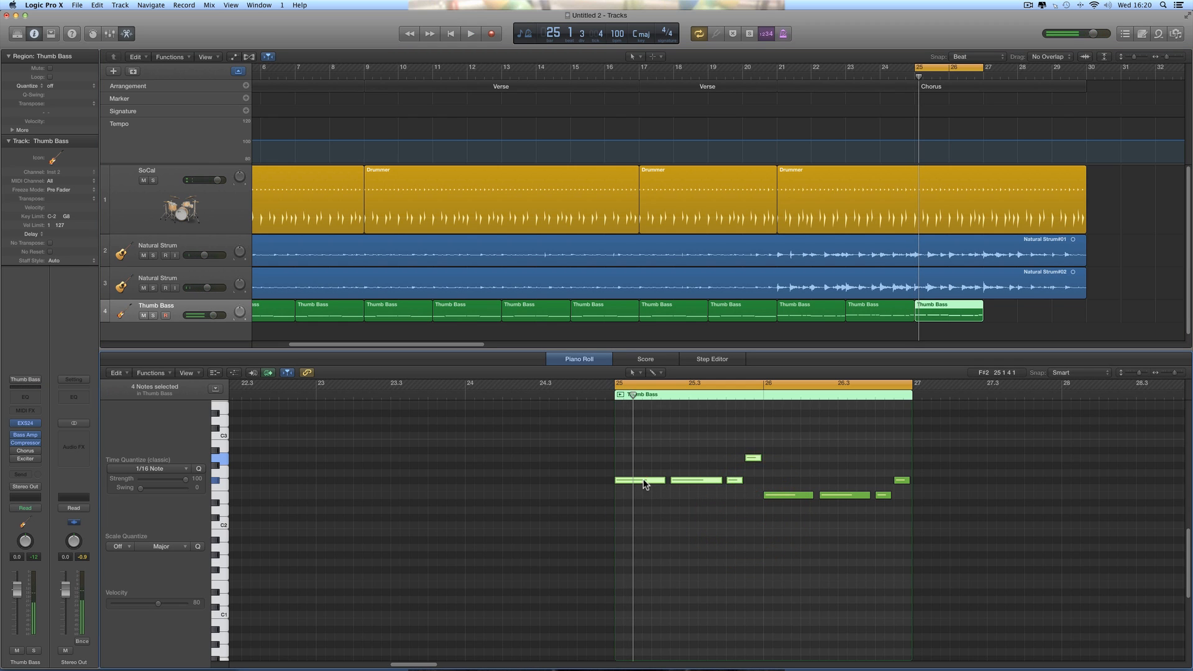
drag(645, 485, 645, 510)
key(space)
click(717, 542)
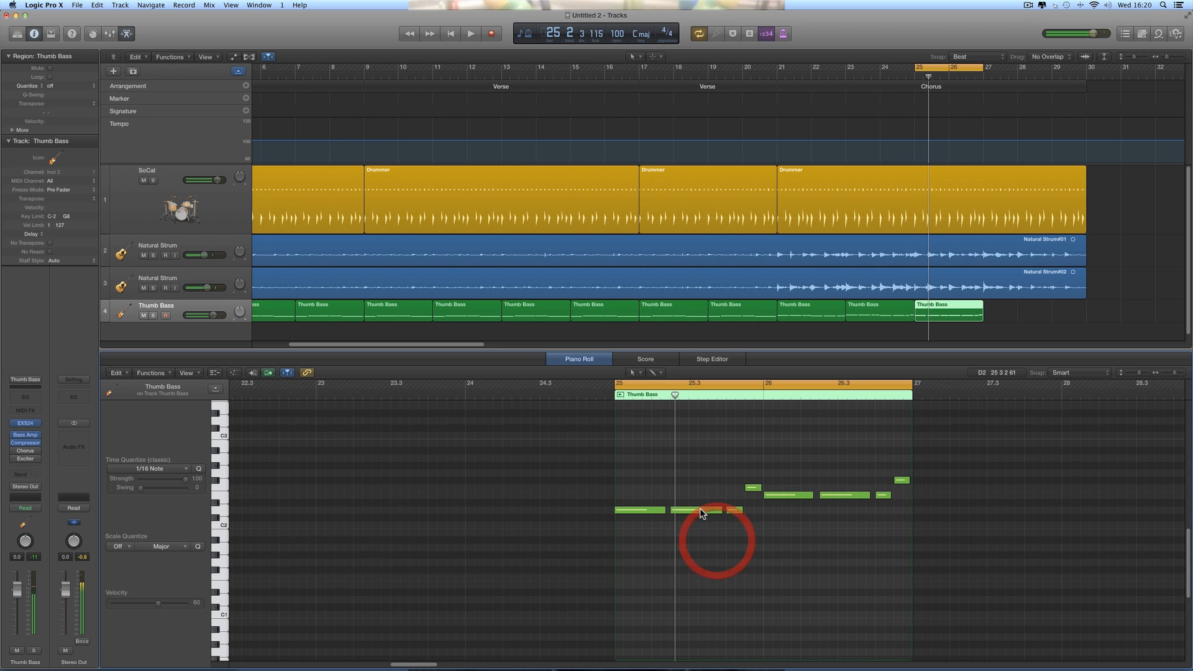
Step: Move the last three notes of bar 25 back up to F#2, F#2 and A2, then audition the region's notes and play back
drag(746, 522, 696, 481)
click(646, 509)
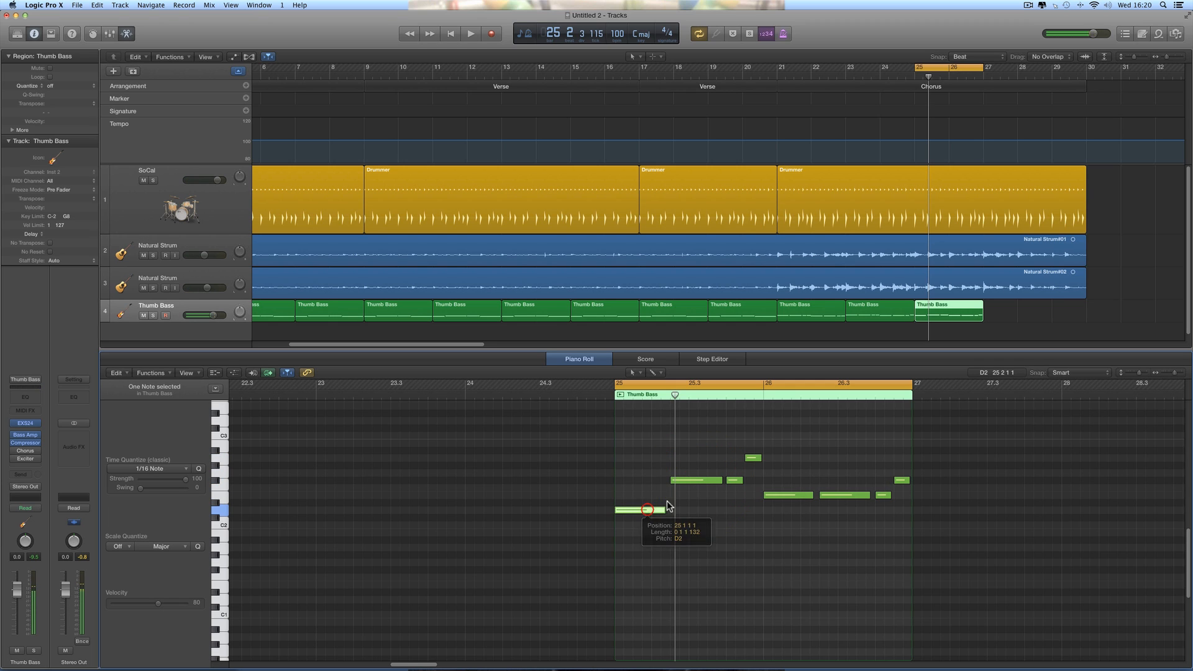
click(694, 480)
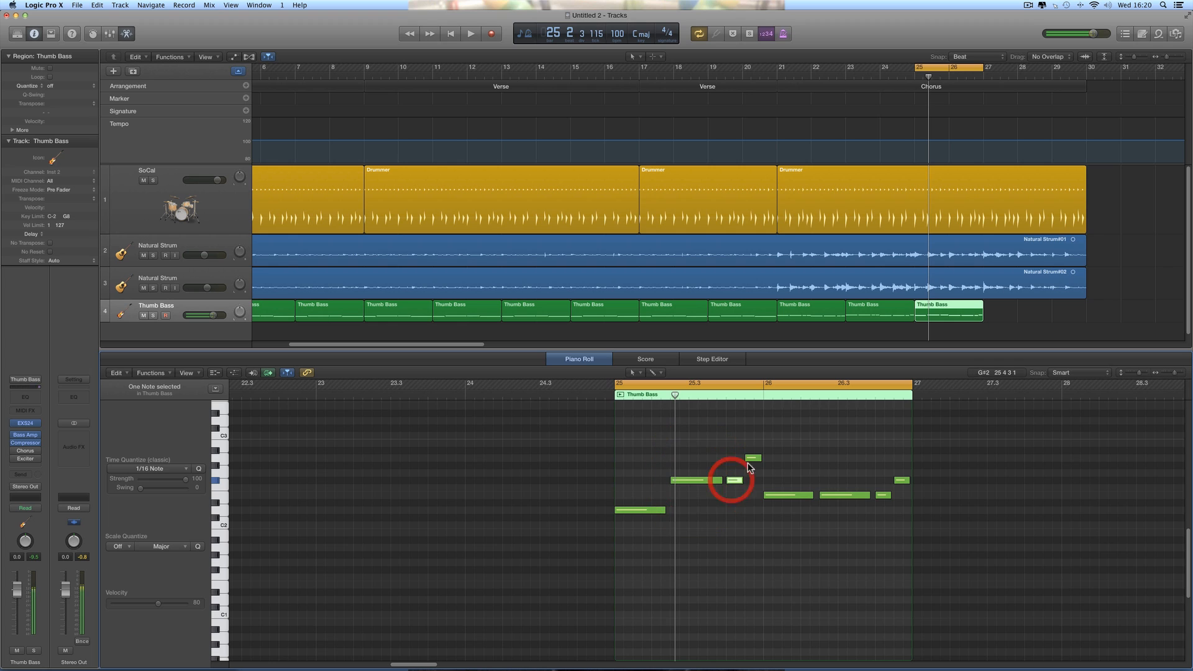
click(786, 495)
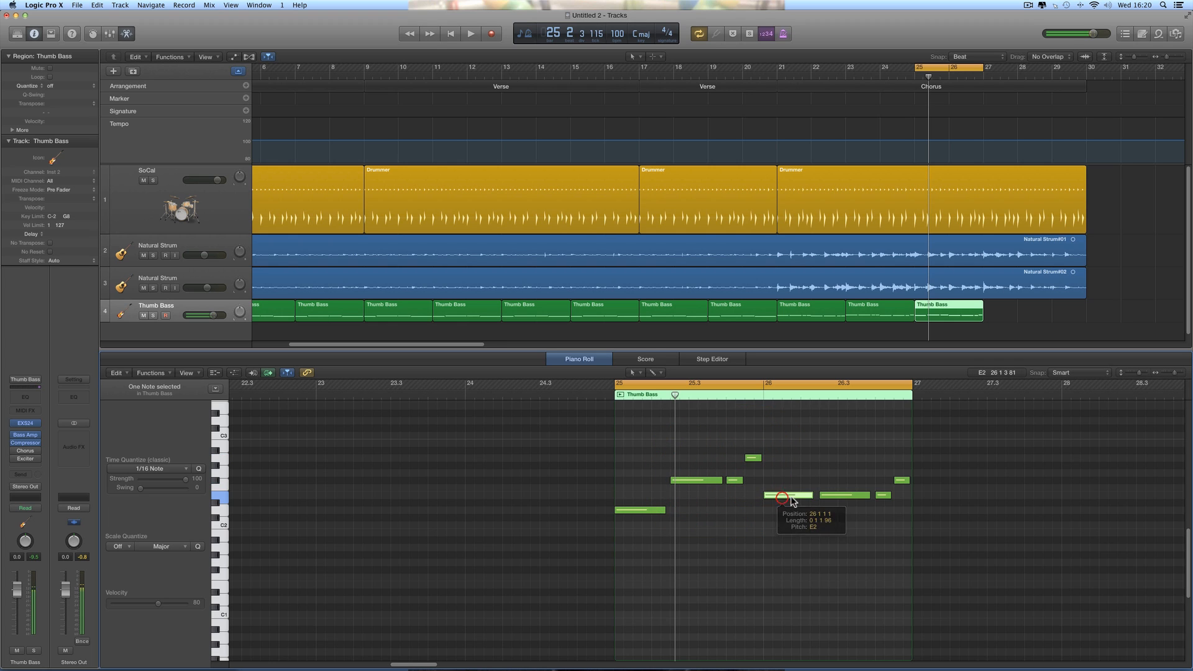
click(825, 496)
click(883, 495)
click(899, 480)
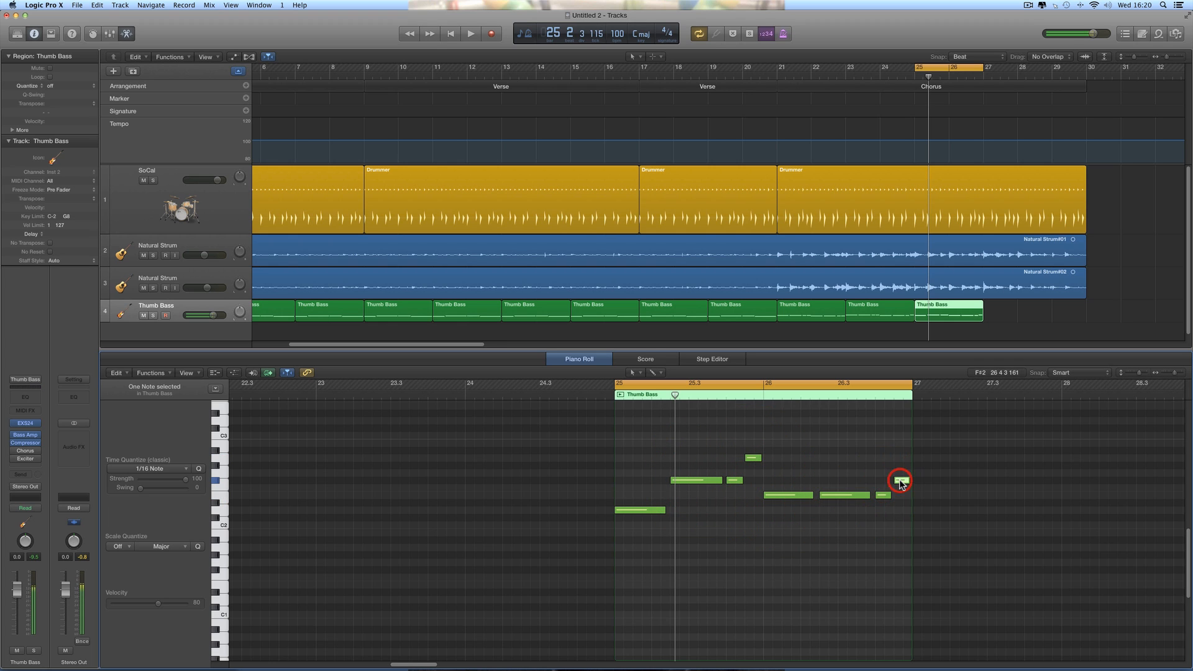
key(space)
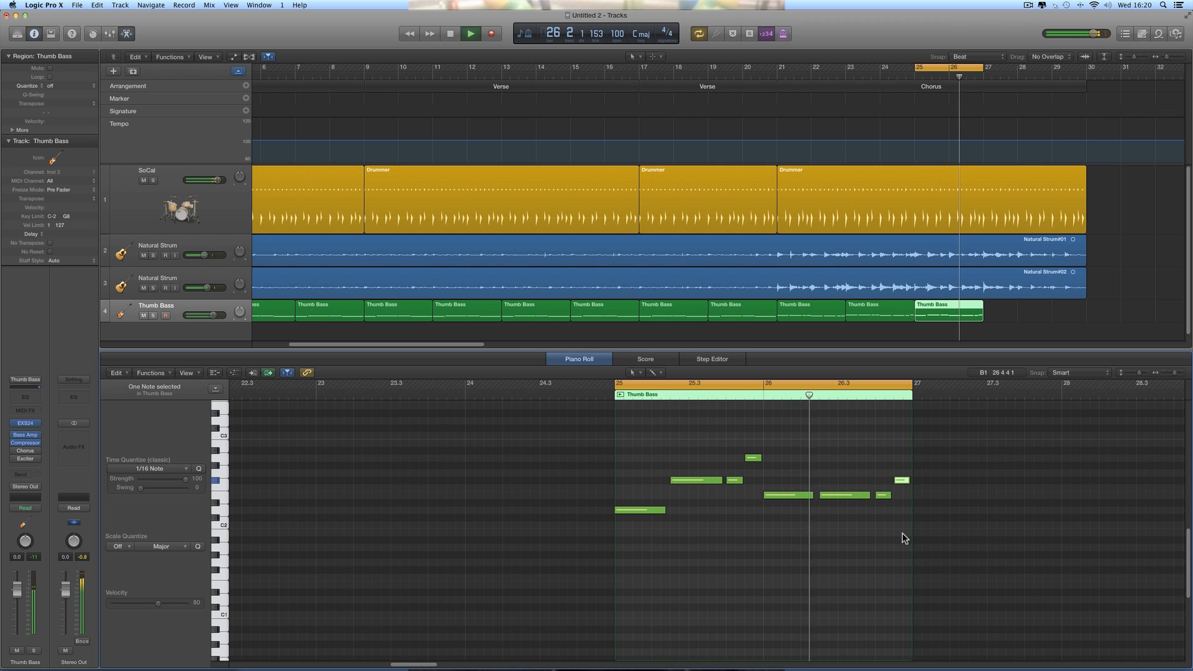
key(space)
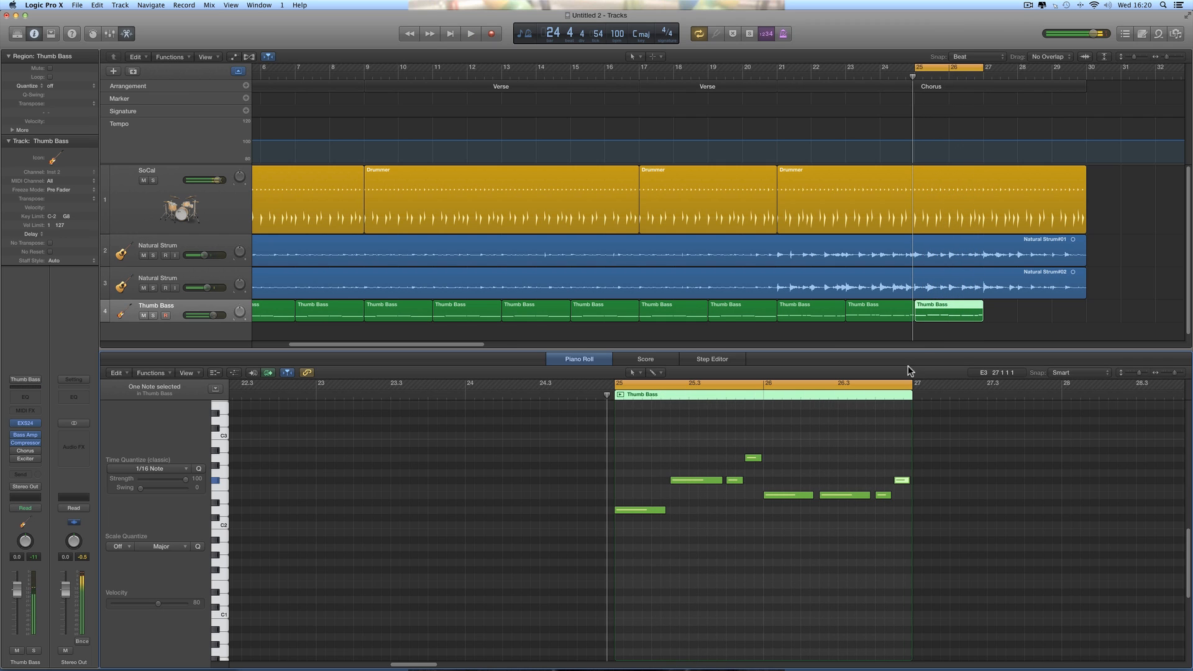
Step: Copy the bar 25 Thumb Bass region to bar 27, move the cycle area to bars 27 to 29 and play back
drag(939, 309, 1003, 314)
drag(951, 68, 1013, 67)
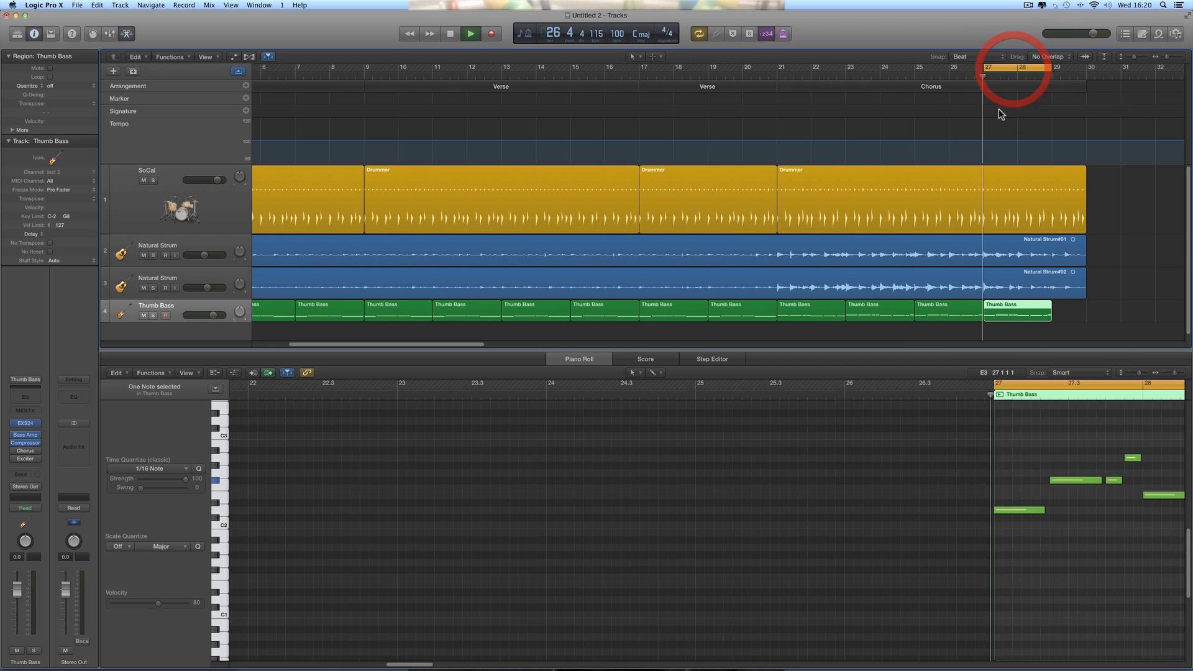
key(space)
click(846, 444)
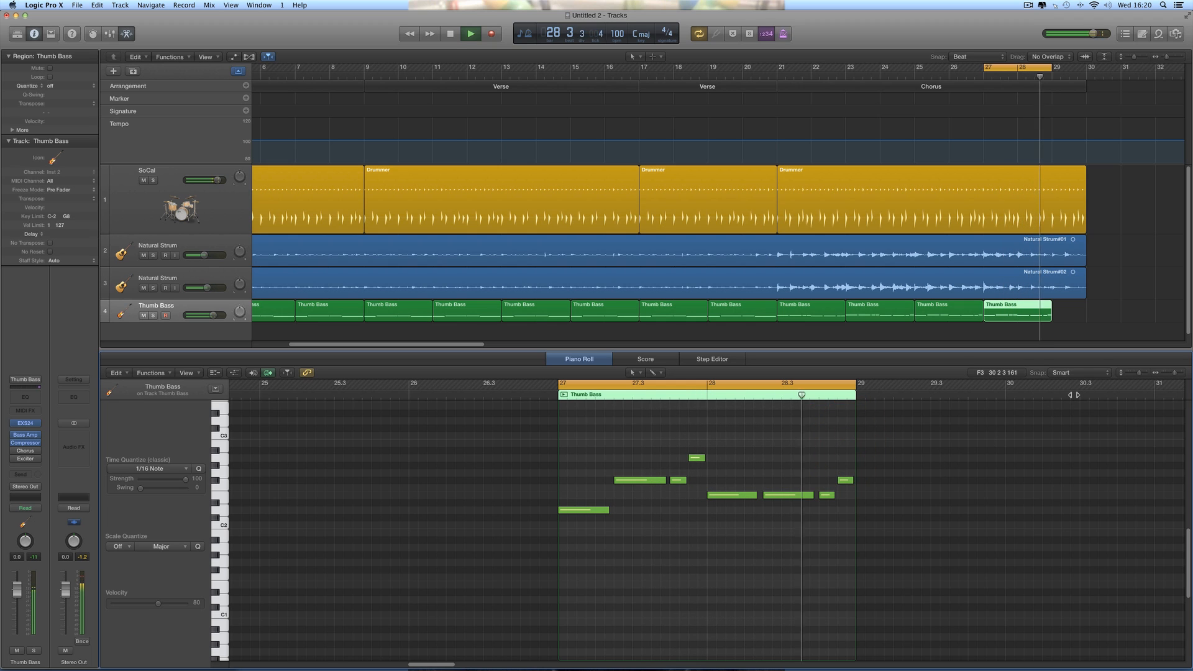
key(space)
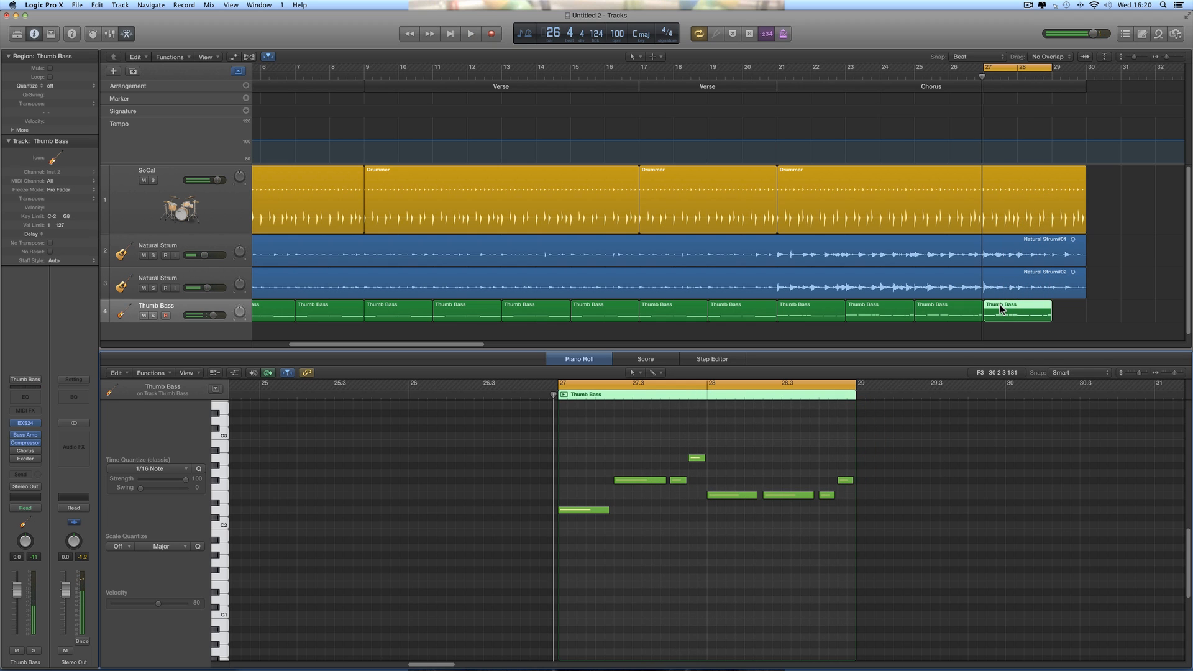
Step: Copy the bar 27 Thumb Bass region to bar 29, move the cycle area to bars 29 to 31 and play back
drag(1001, 309, 1069, 310)
drag(1036, 67, 1104, 68)
key(space)
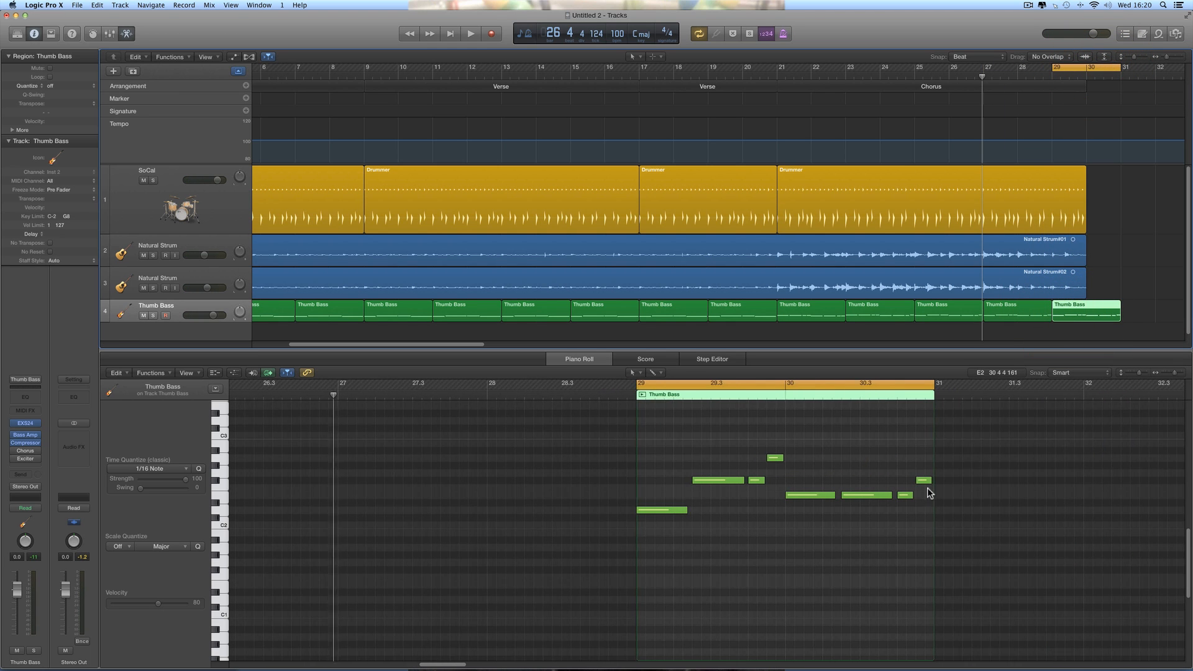
key(space)
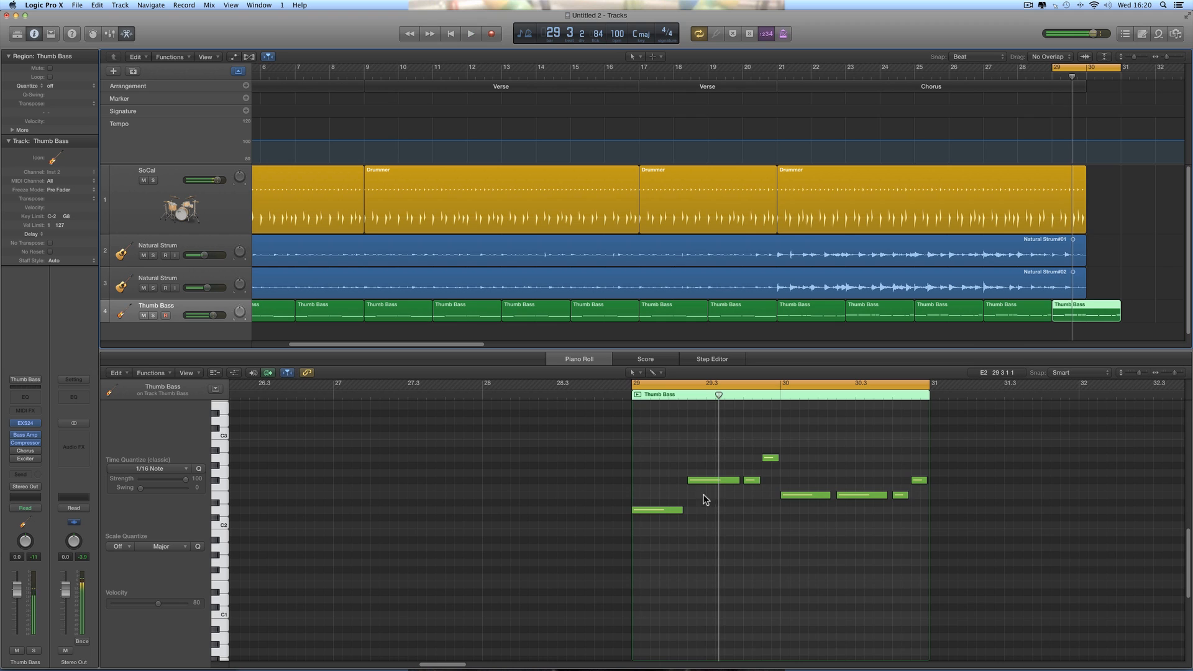
Step: Lower the second note of bar 29 to E2 and delete the six notes after it
click(678, 510)
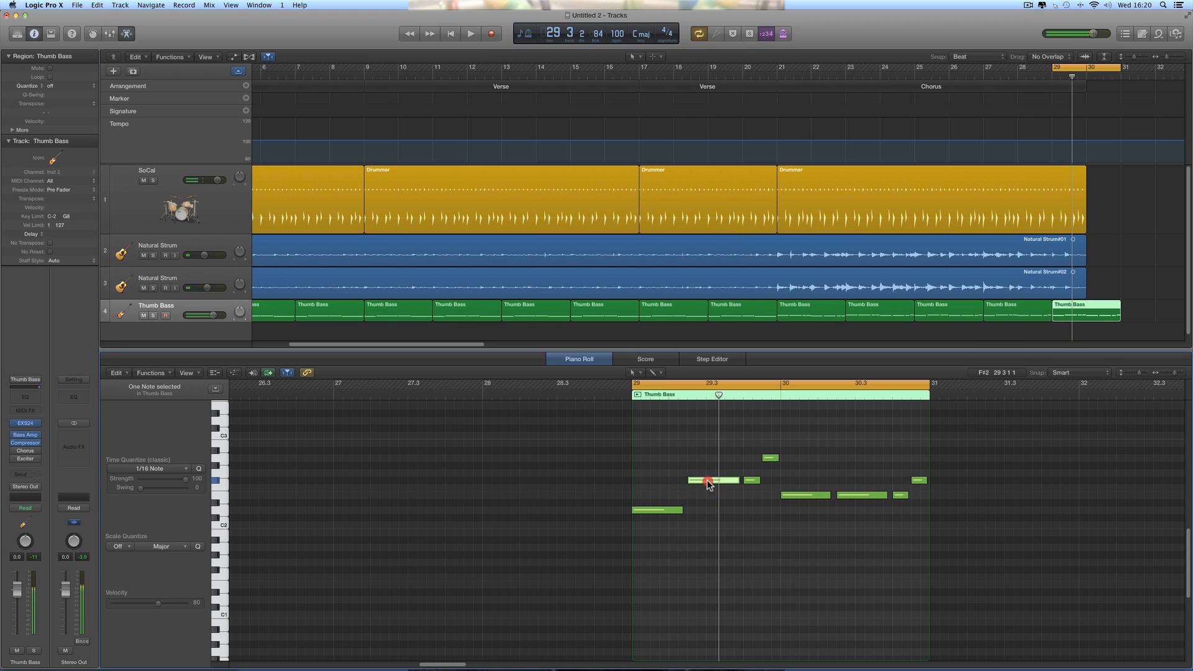
drag(709, 482, 709, 502)
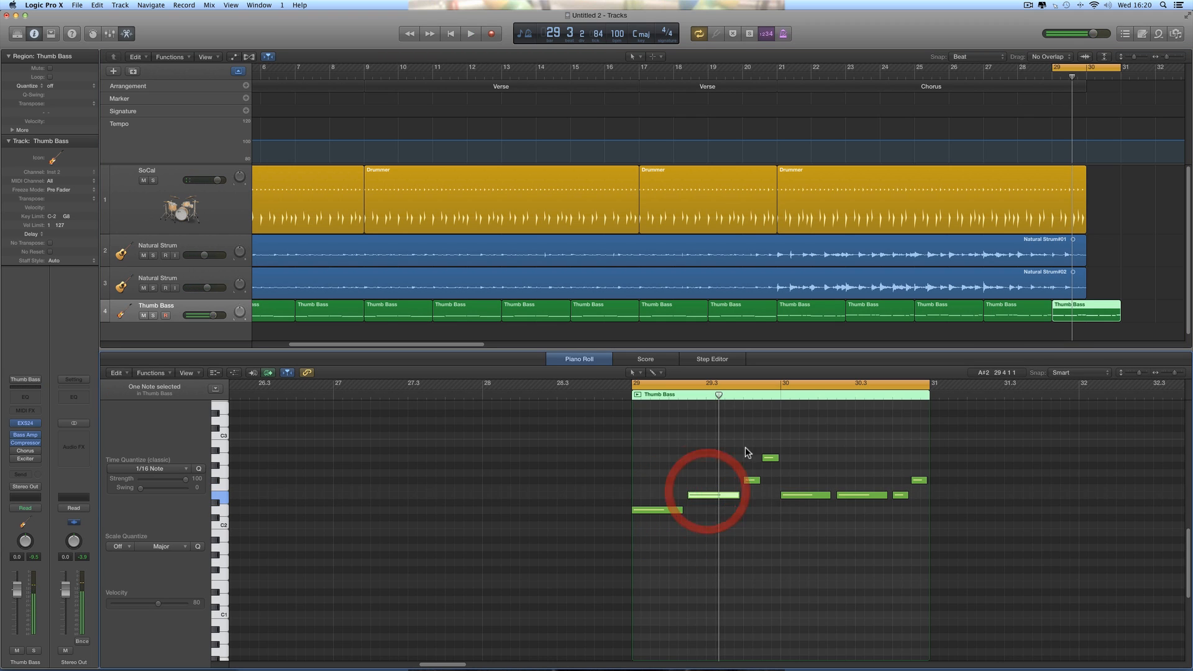
drag(746, 443, 926, 513)
key(Delete)
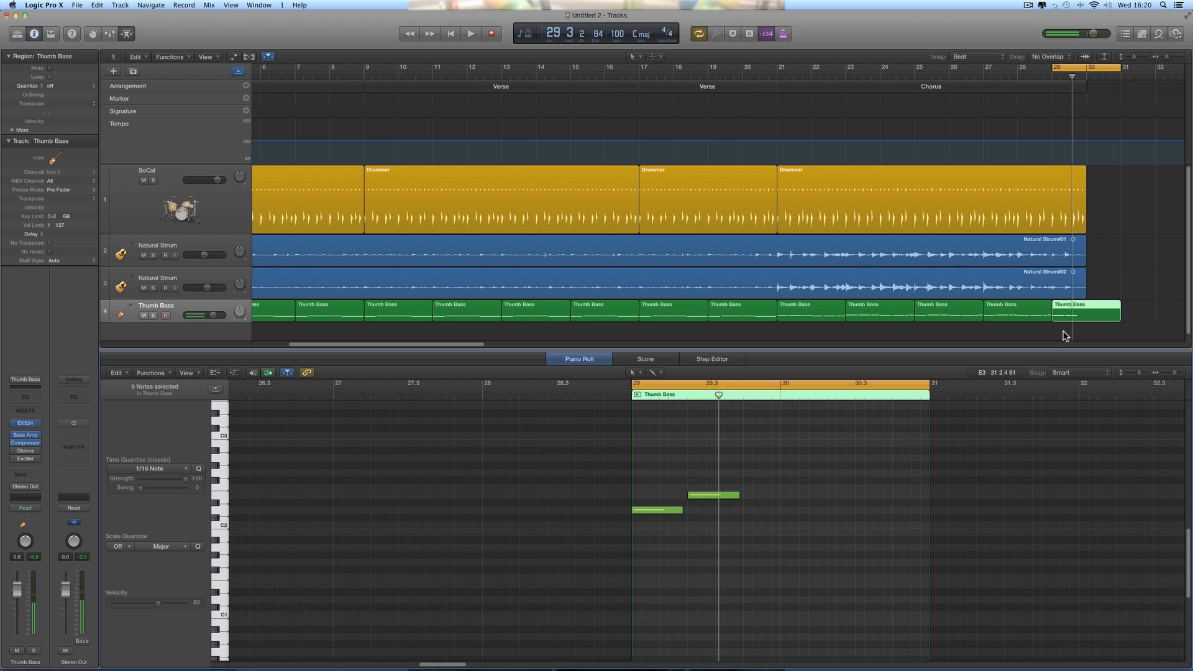
Step: Trim the last Thumb Bass region to end at bar 30, lengthen its E2 note to the region's end and play back
drag(1116, 319, 1086, 319)
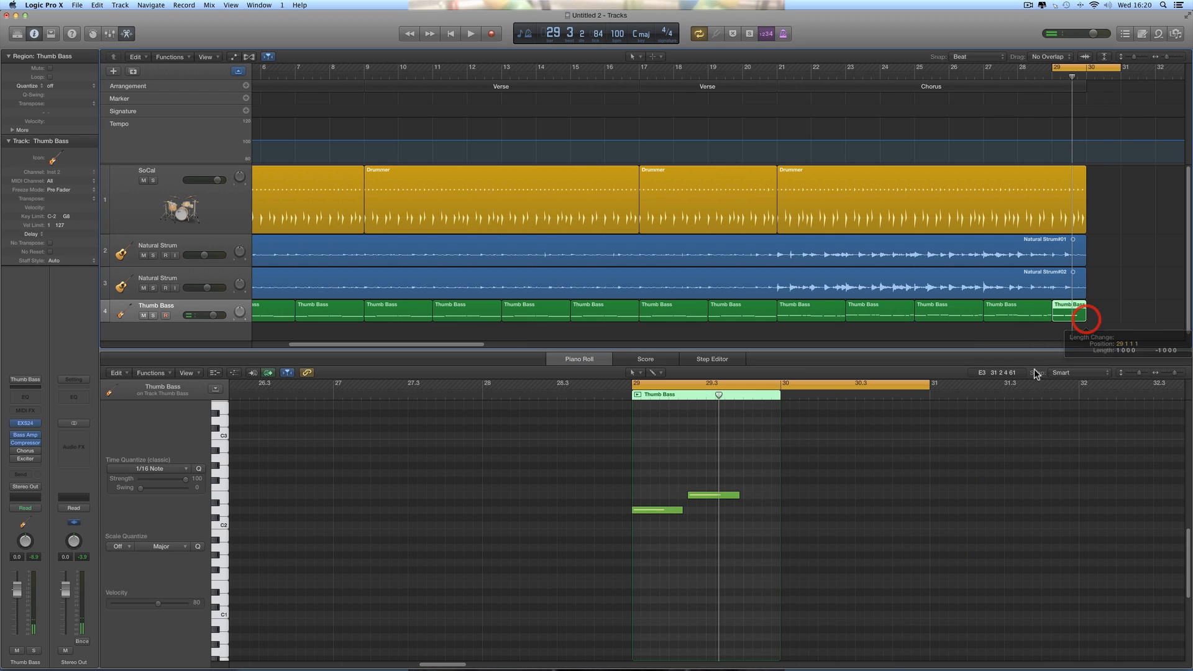
key(space)
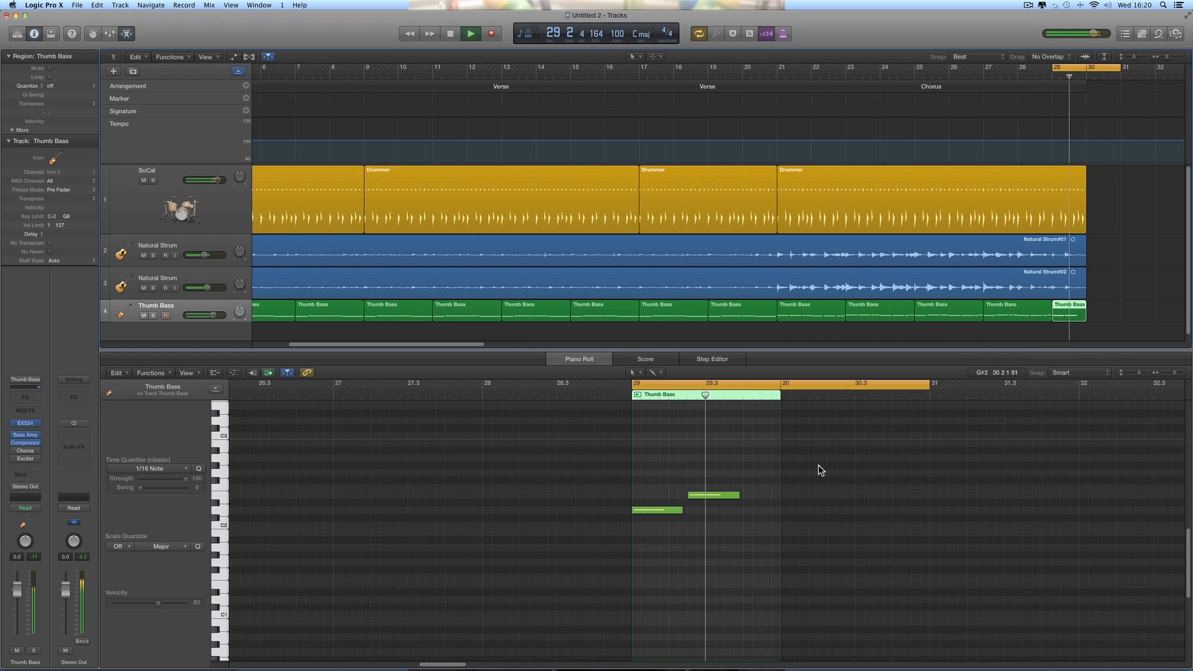
key(space)
drag(735, 497, 773, 498)
key(space)
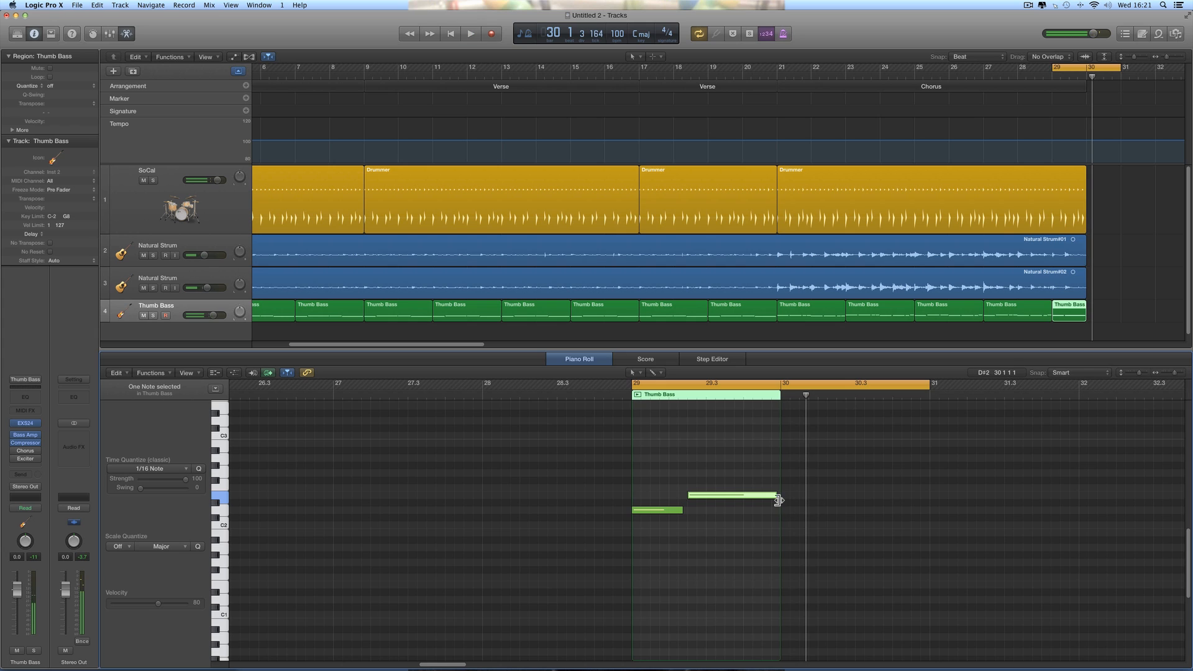
Step: Shorten the last Thumb Bass note slightly so it ends just before bar 30, and turn off cycle mode
drag(775, 497, 775, 497)
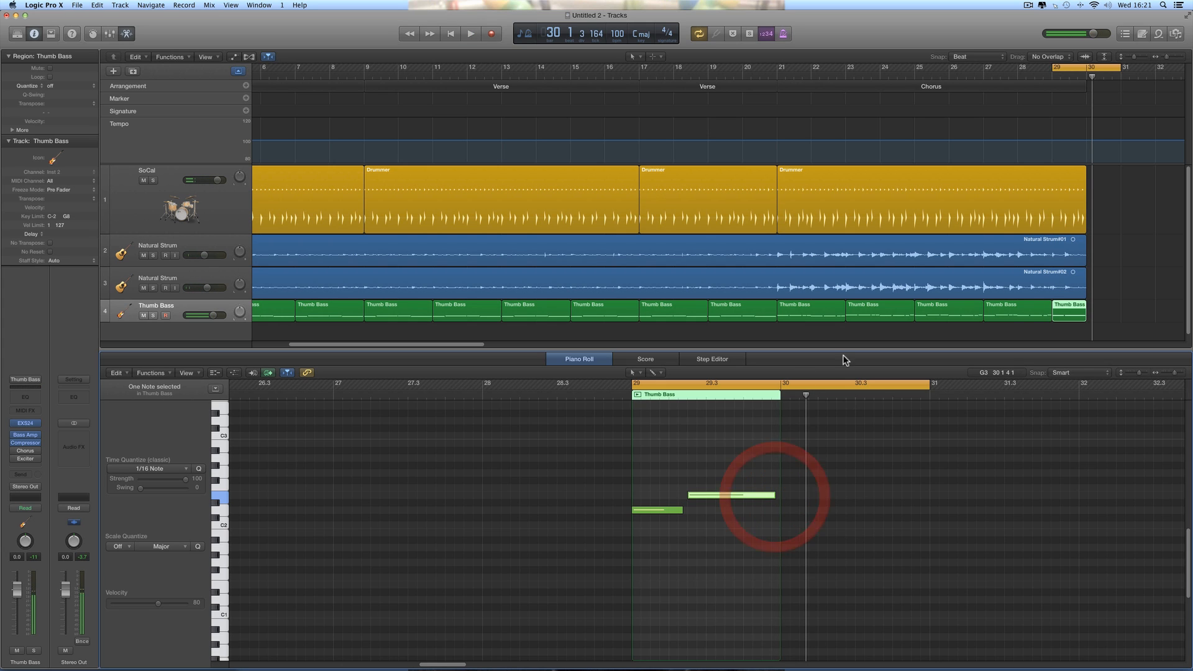
click(1163, 59)
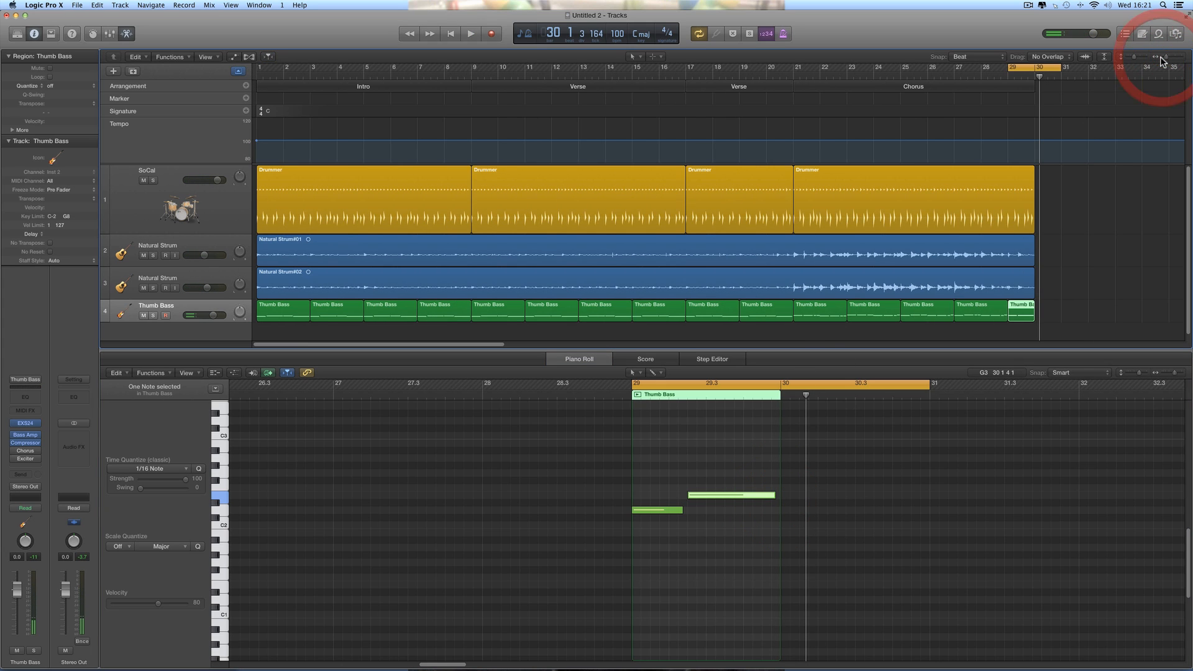
click(810, 66)
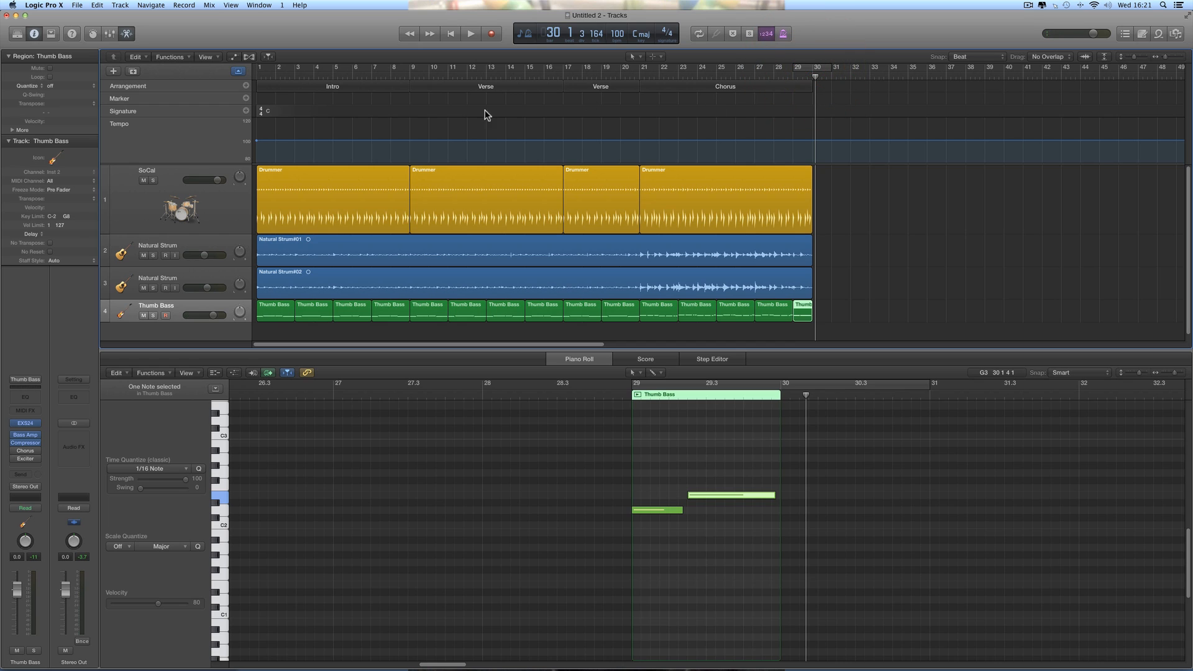
Step: Play the song from the beginning, from bar 9 and from the second Verse at bar 17
click(450, 37)
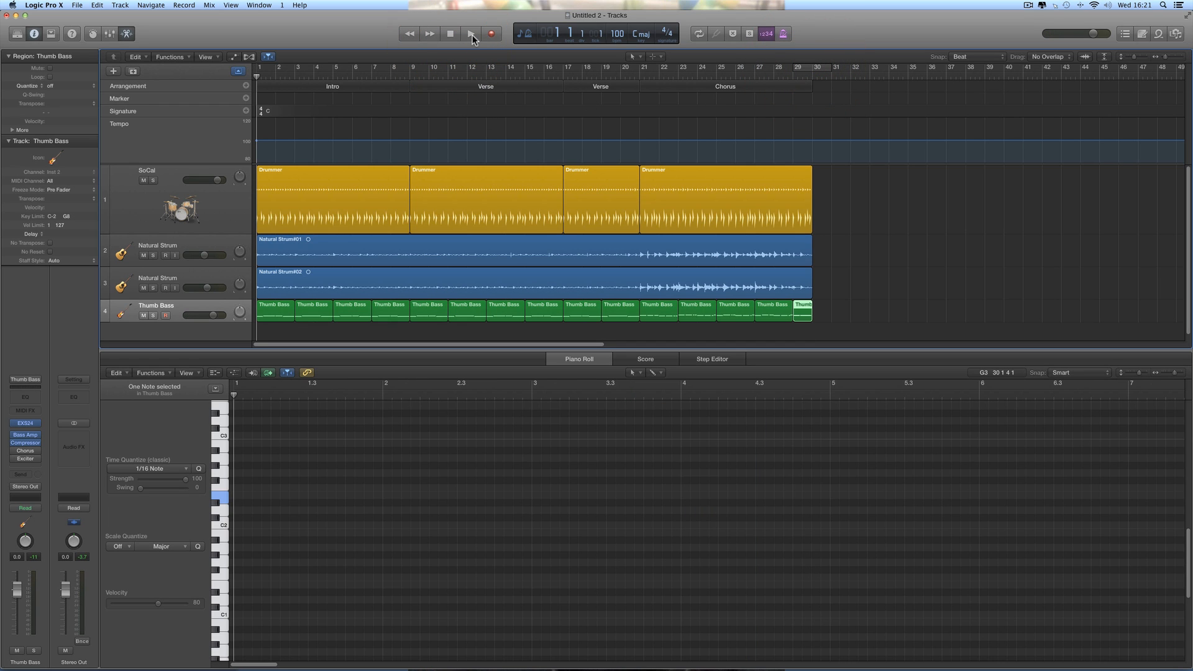
click(471, 34)
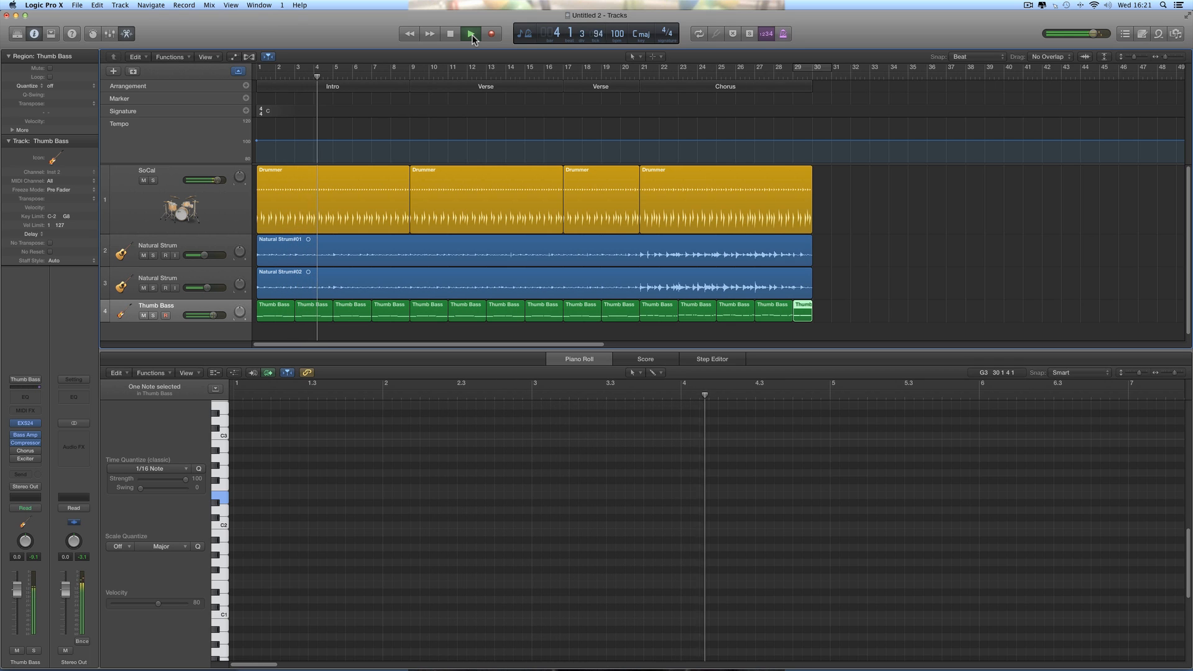
key(space)
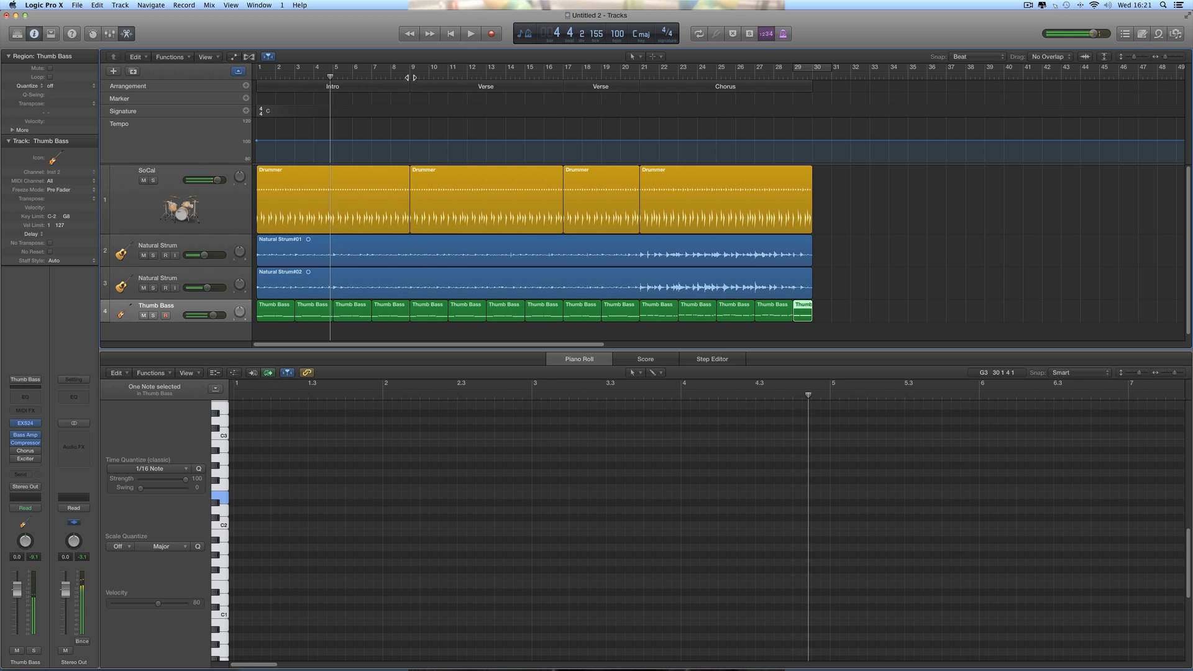
click(412, 75)
key(space)
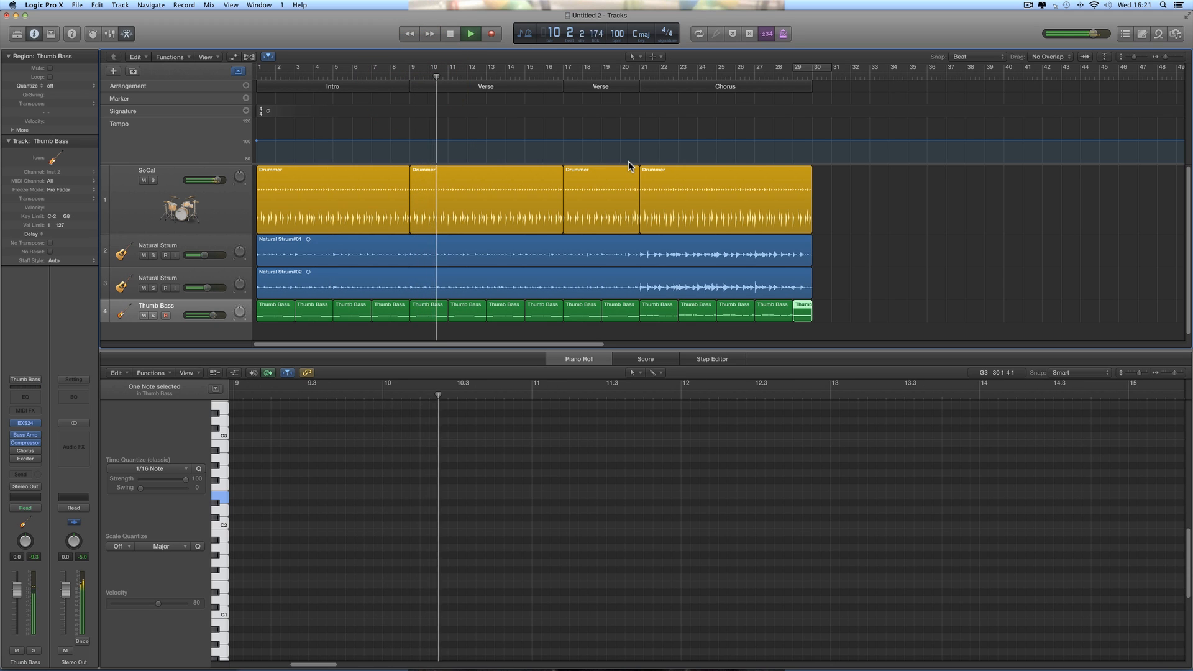
key(space)
click(561, 76)
click(569, 86)
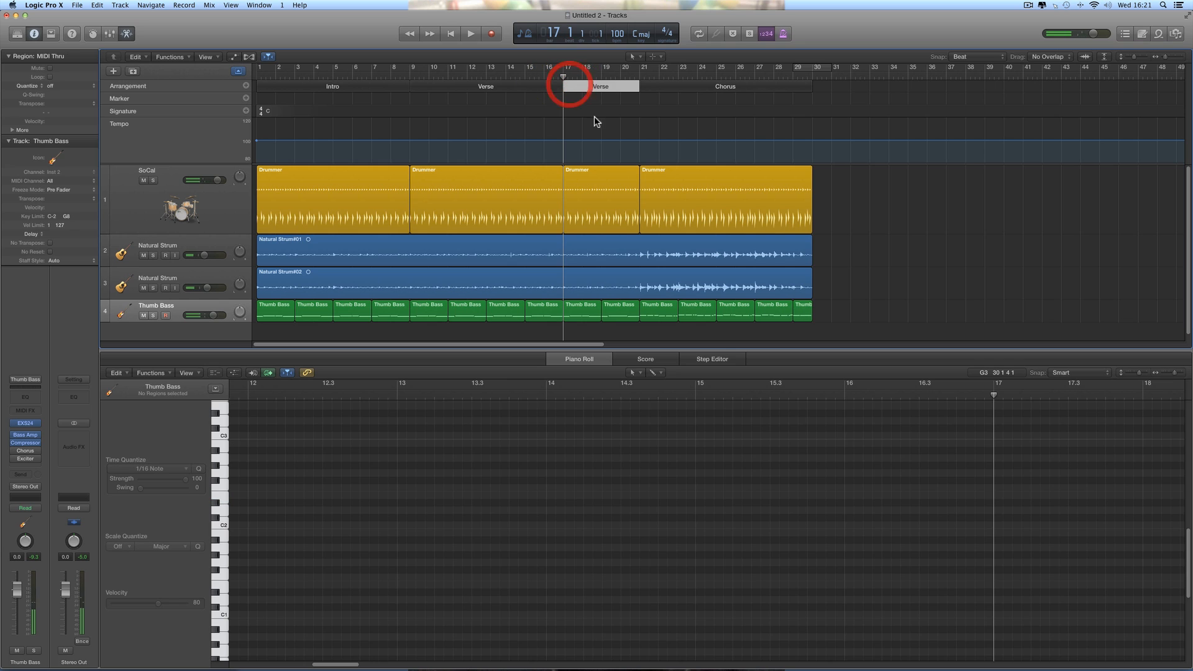
key(space)
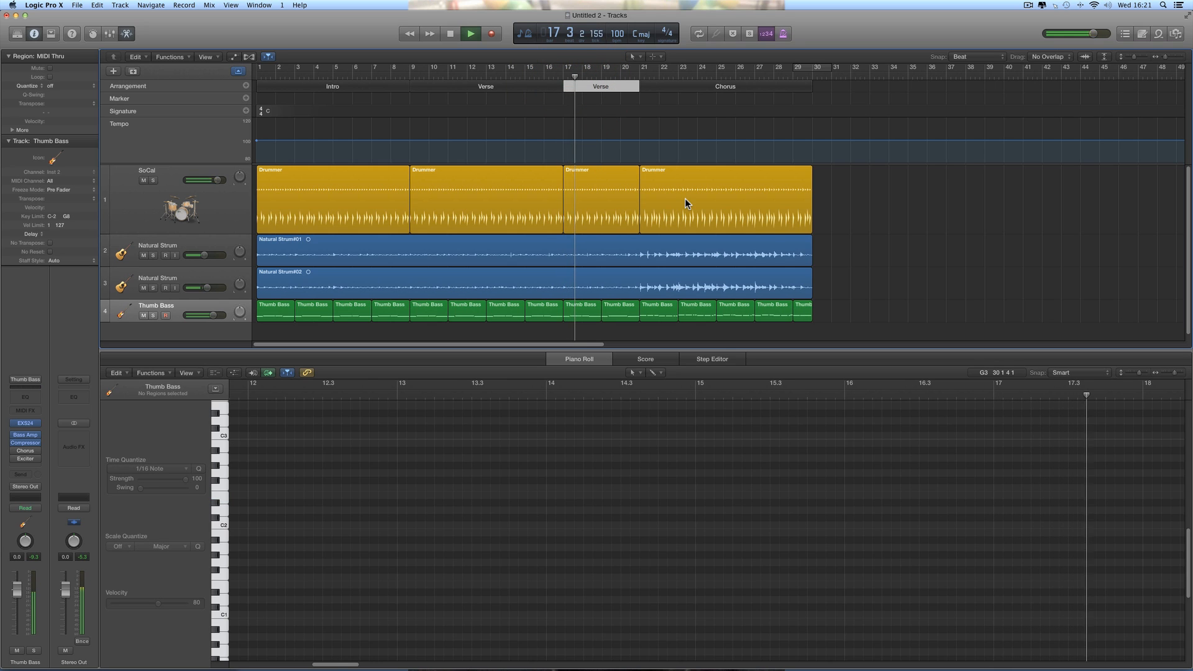
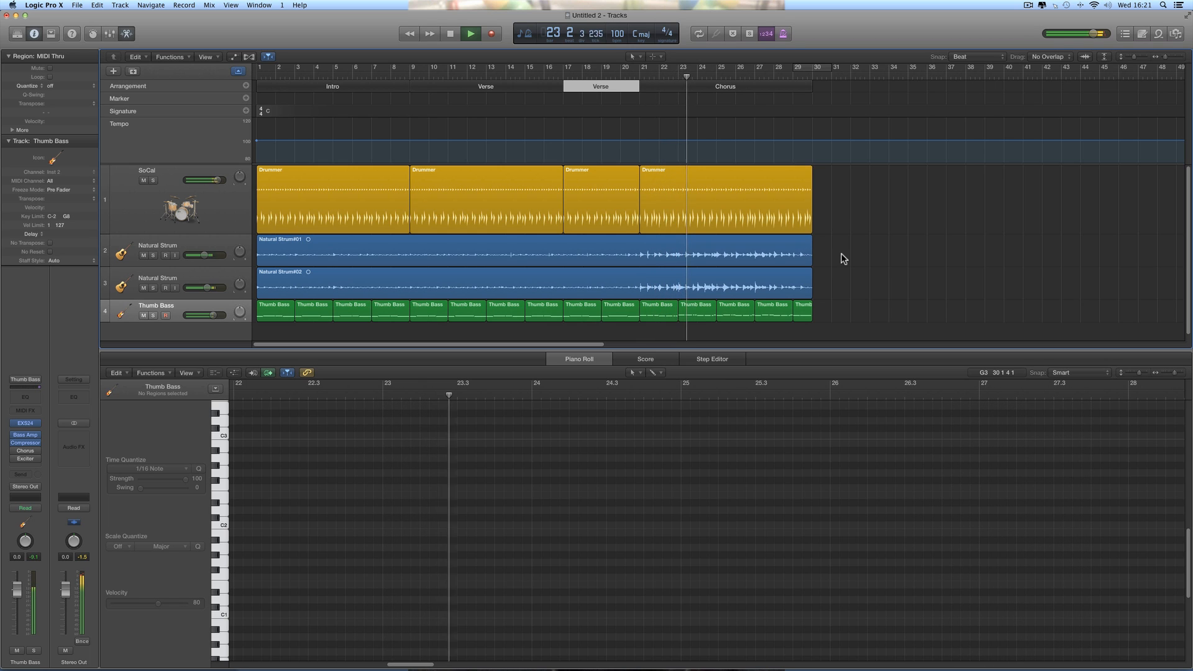
Step: Lower the volume of both Natural Strum tracks slightly and close the Piano Roll editor
drag(214, 291, 202, 263)
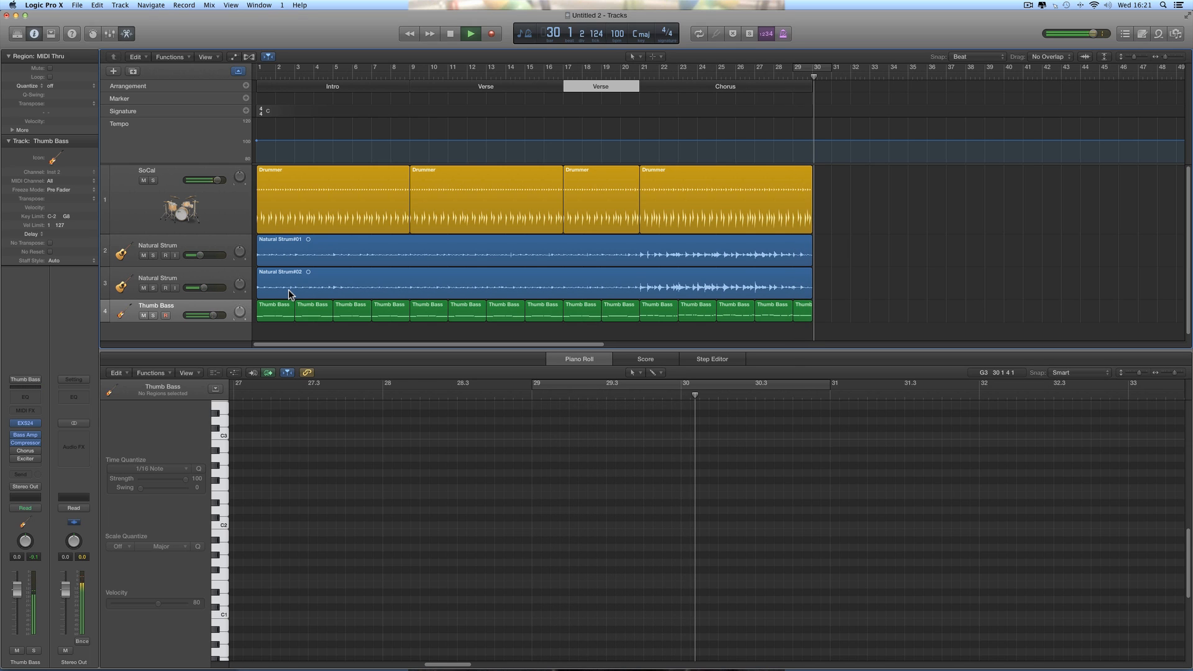
click(126, 35)
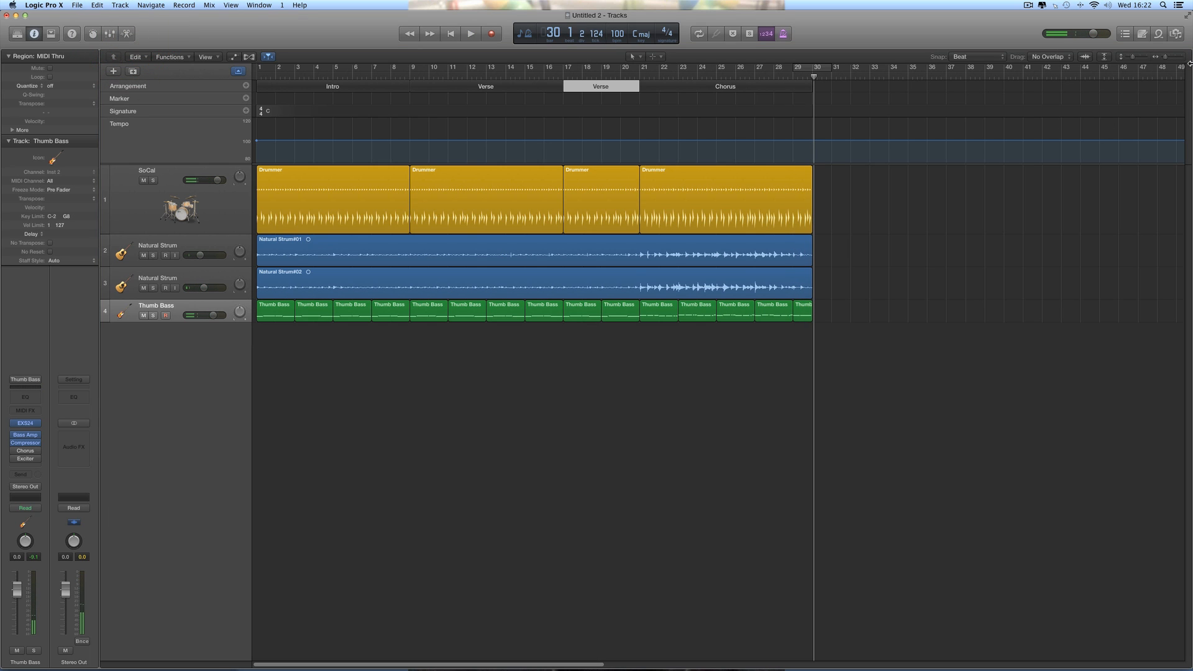
drag(1165, 57, 1163, 57)
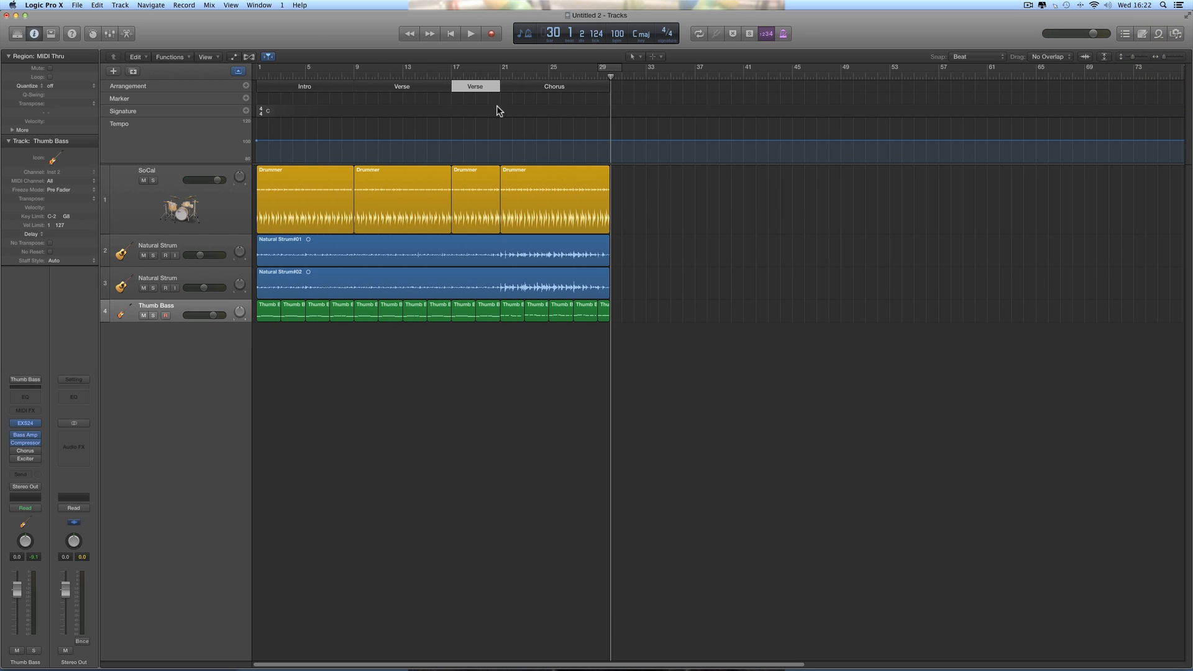
Step: Review the Intro, Verse and Chorus arrangement markers in turn against the regions each one covers
click(376, 90)
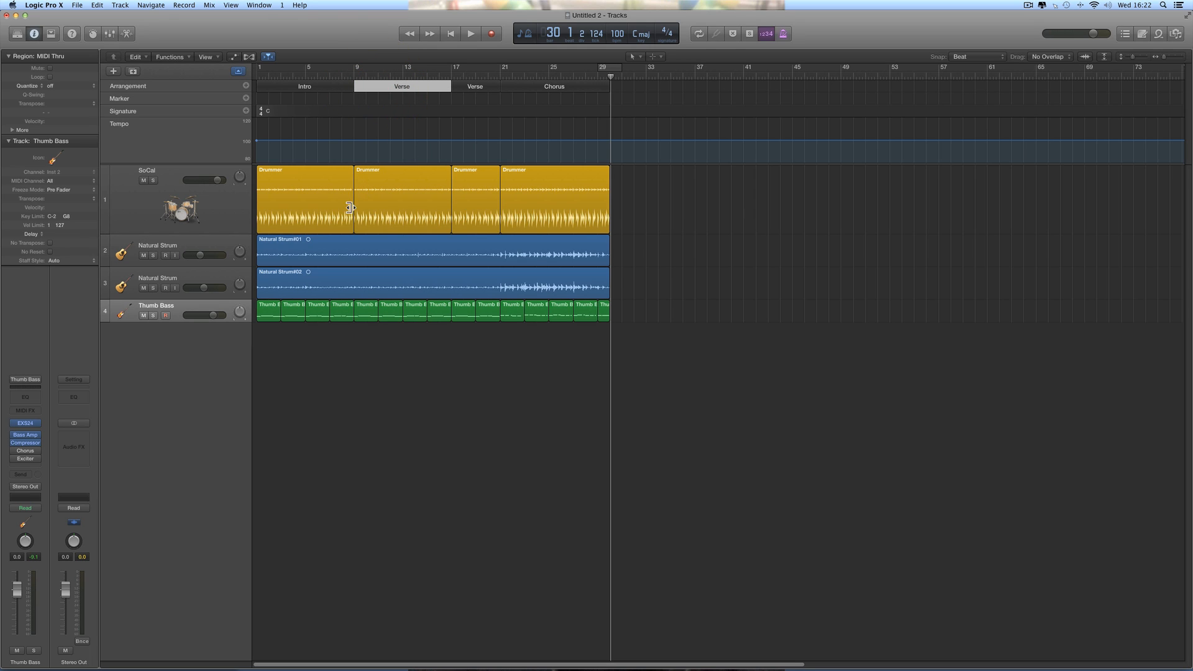
click(371, 198)
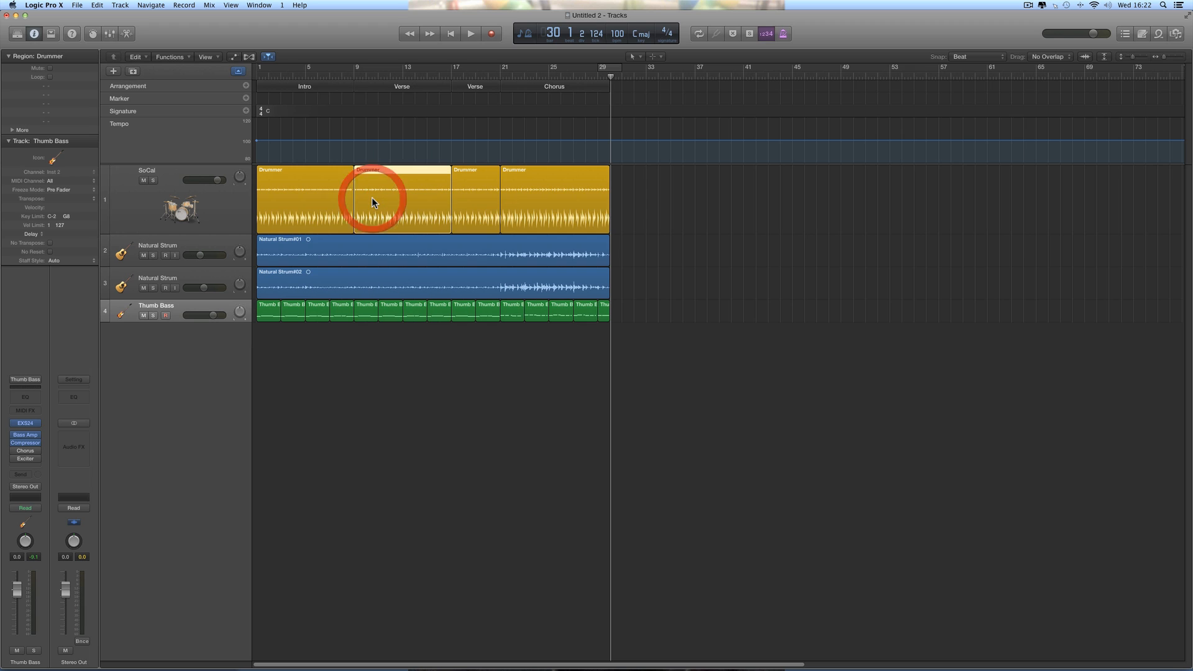
click(374, 88)
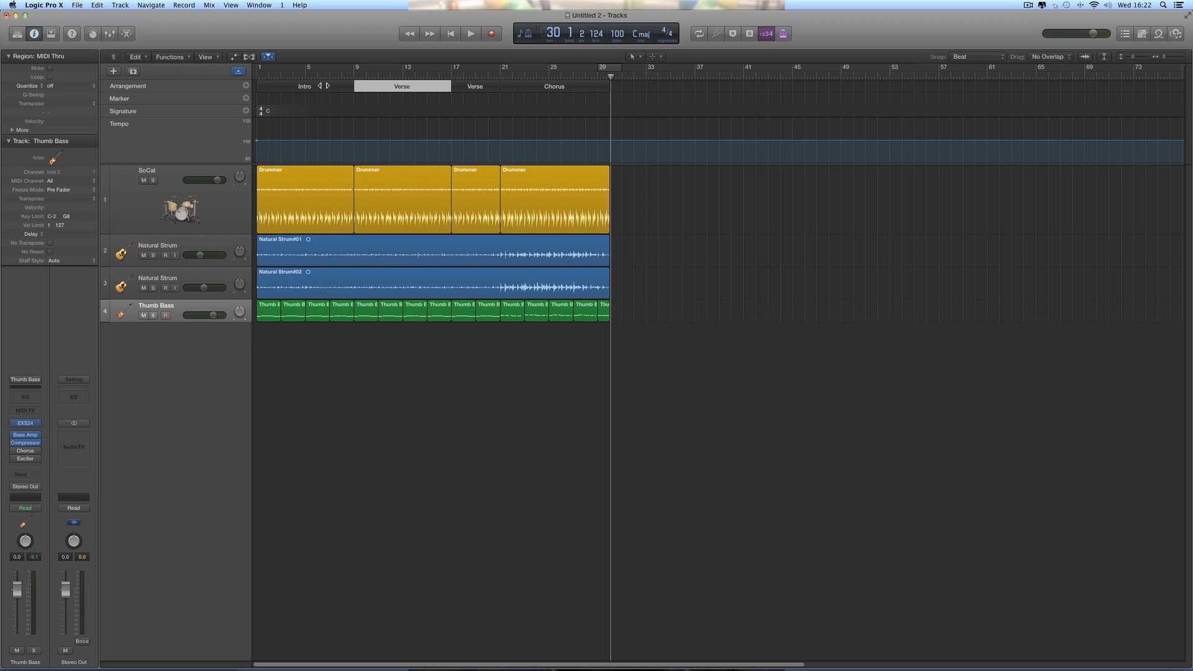
click(319, 86)
click(367, 87)
click(463, 86)
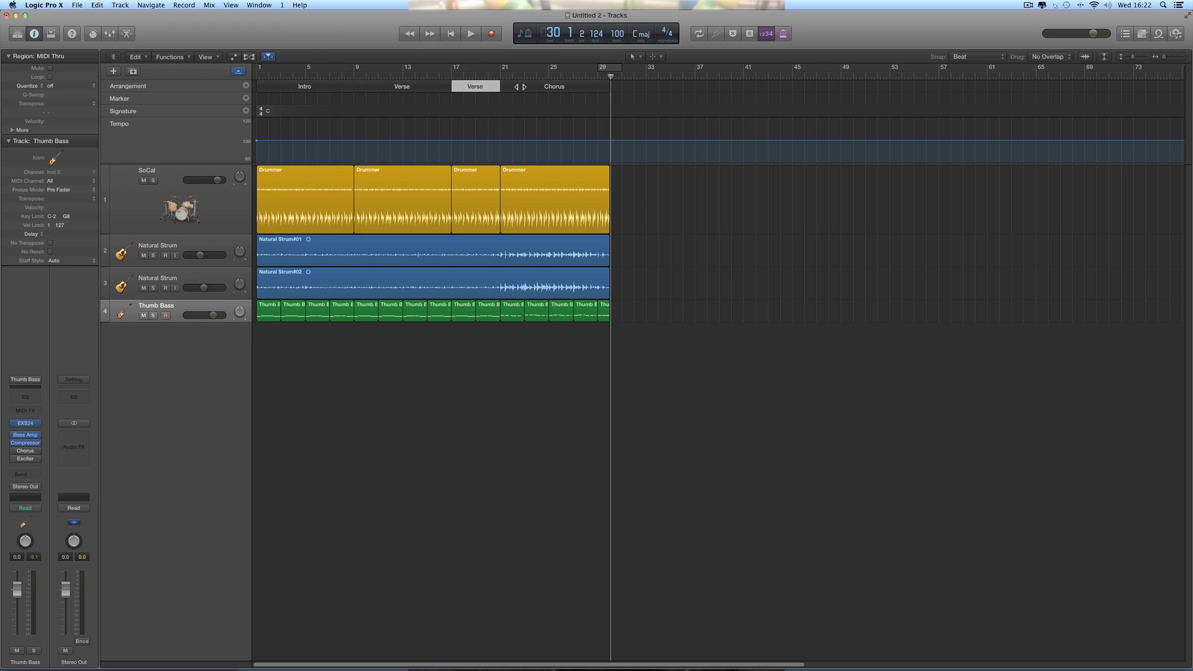
click(520, 87)
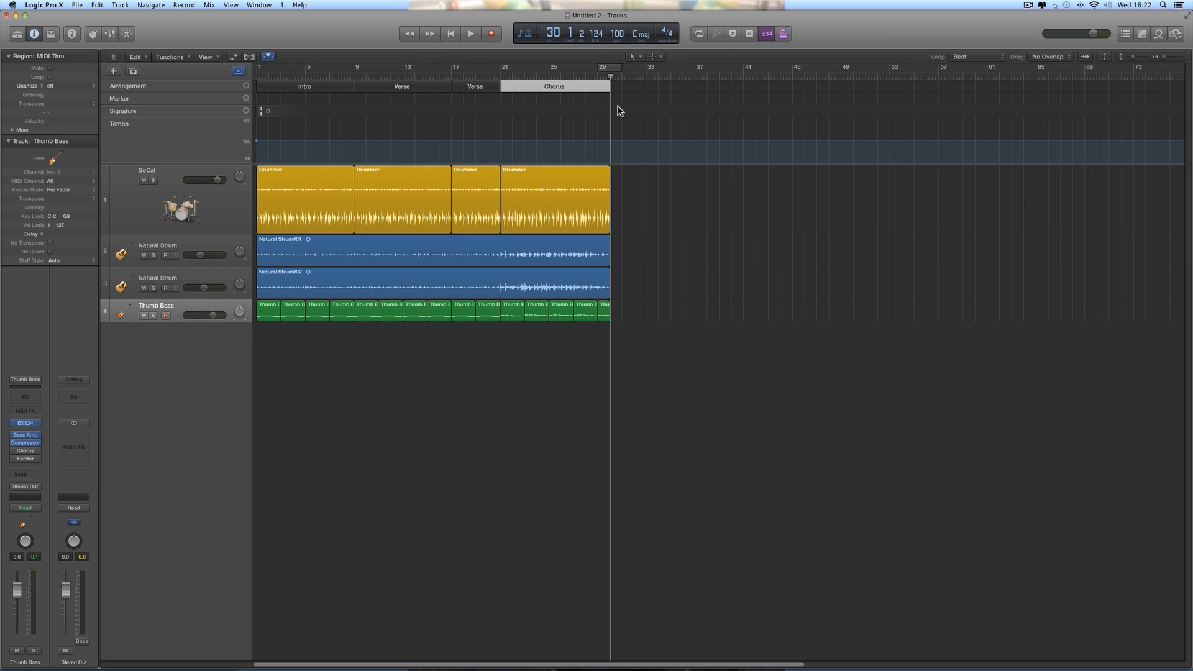
Step: Copy the two neighbouring Verse markers as a pair to bar 21, and again to bar 33, ahead of the Chorus
click(377, 90)
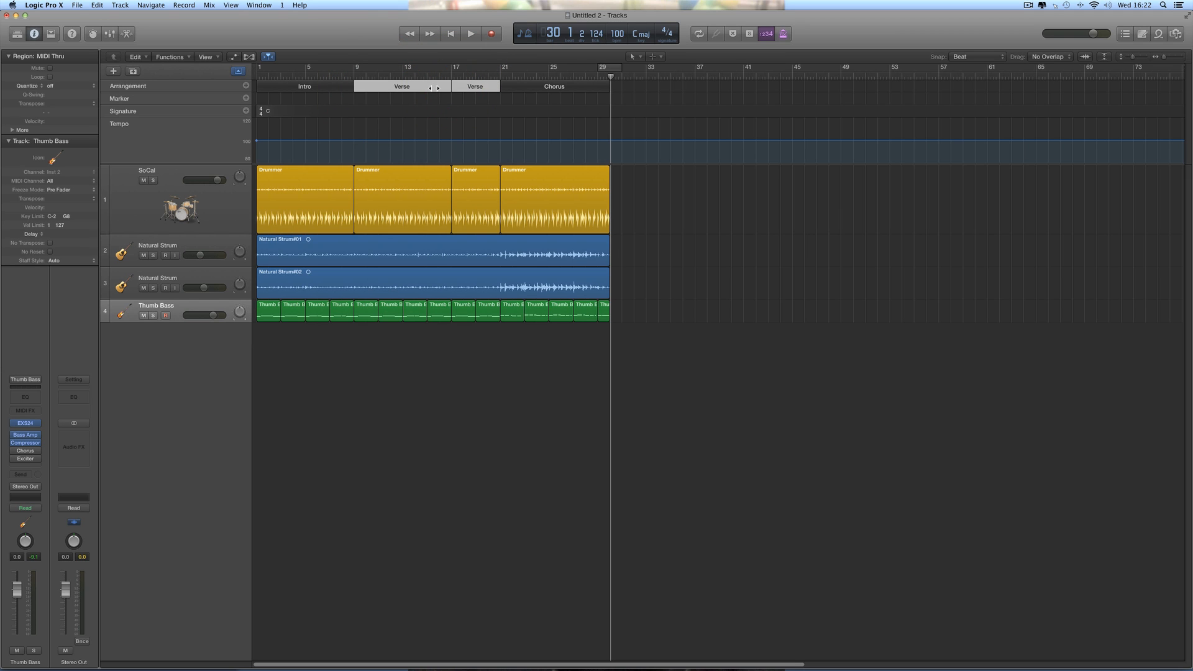
mouse_move(371, 86)
mouse_down()
mouse_move(453, 87)
mouse_move(427, 87)
mouse_up()
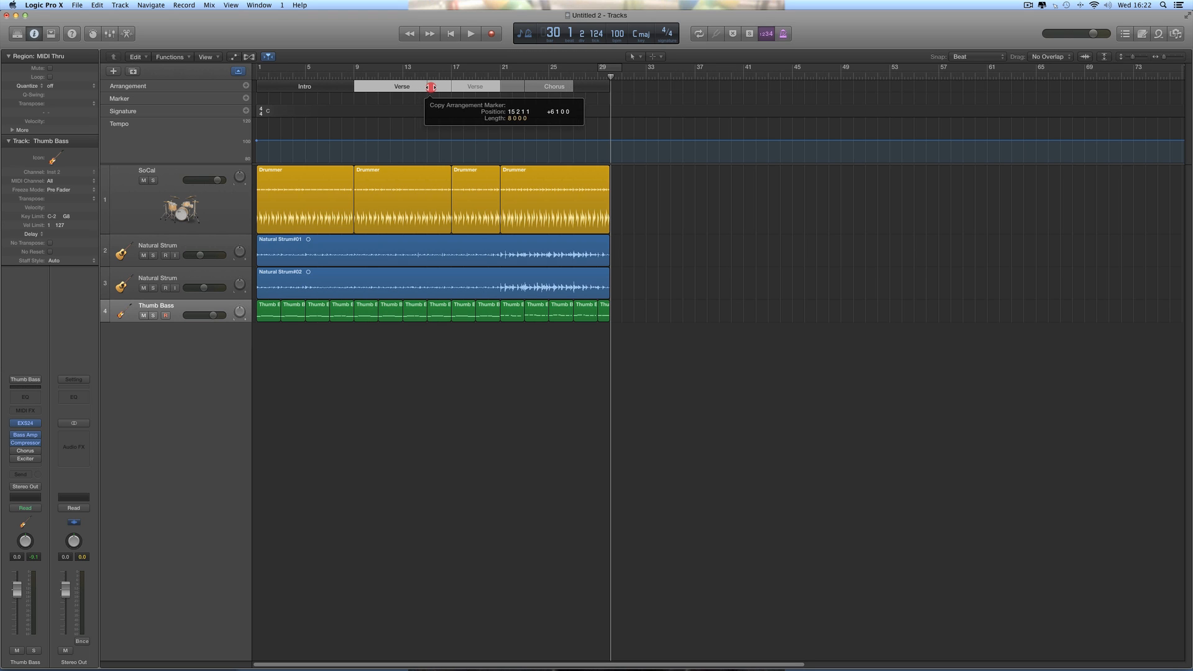
drag(454, 88, 505, 92)
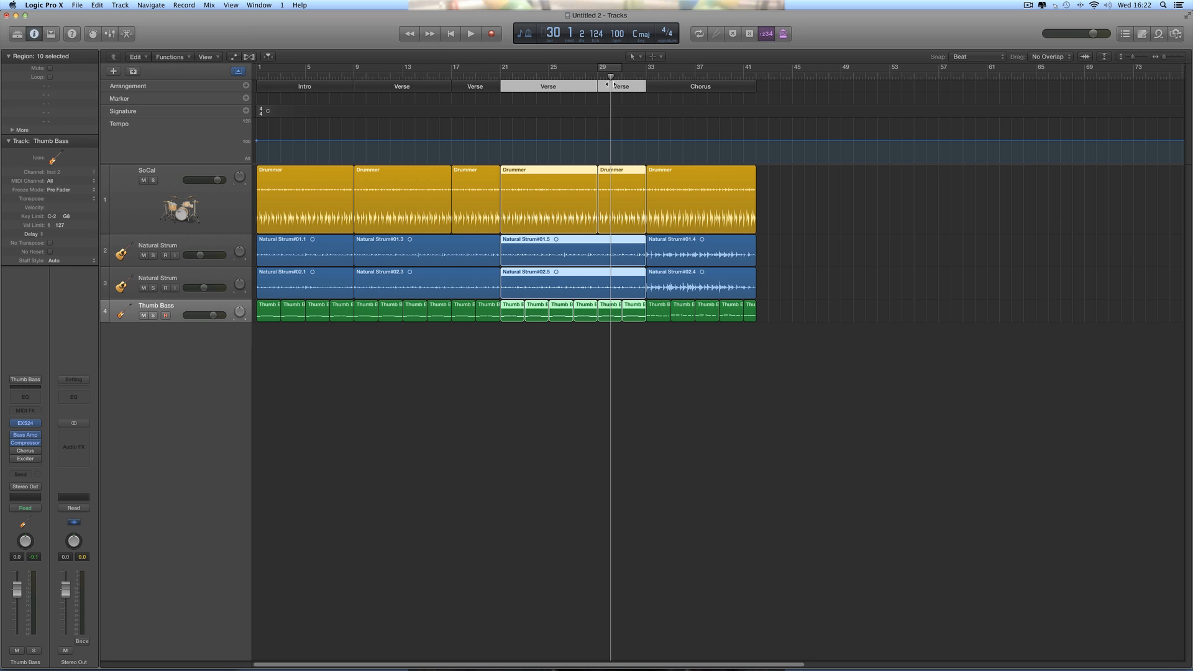
drag(516, 87, 652, 91)
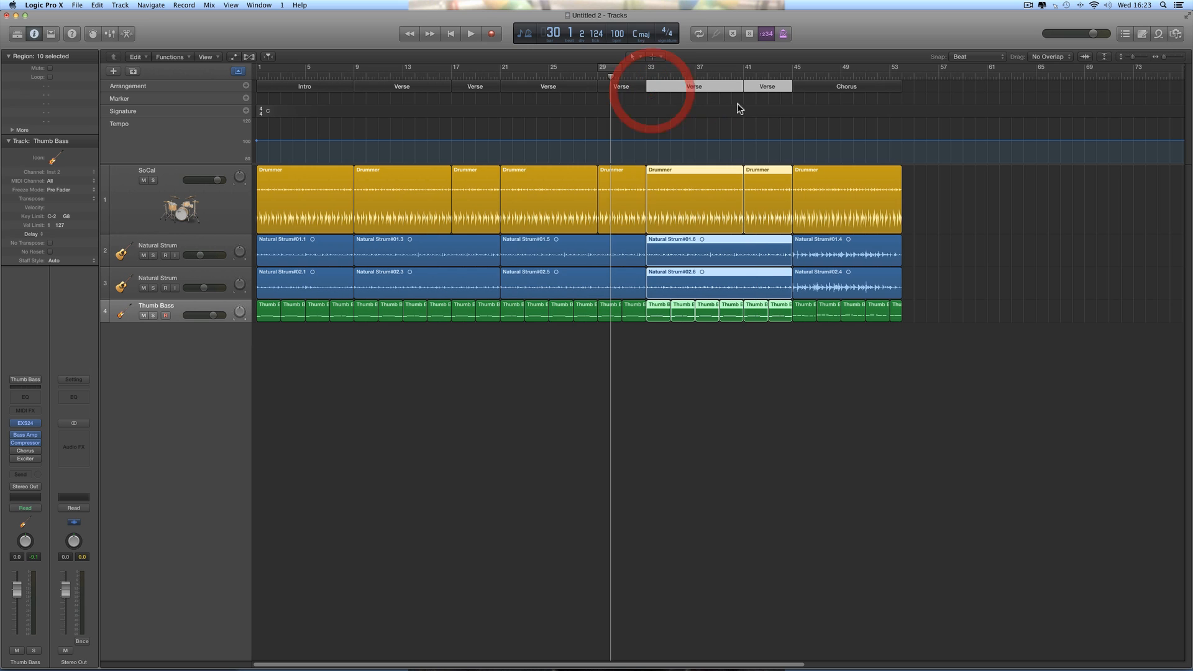
Step: Review the three pairs of Verse markers between bar 9 and the Chorus by selecting each pair
click(427, 88)
shift+click(458, 88)
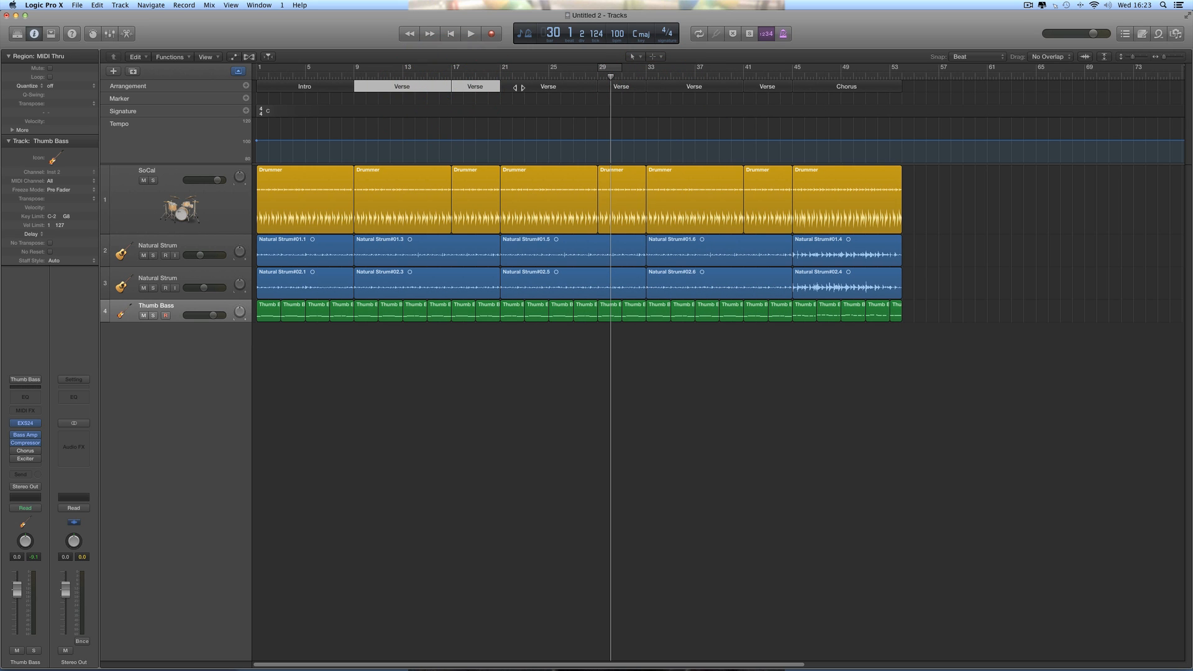
click(519, 87)
shift+click(598, 87)
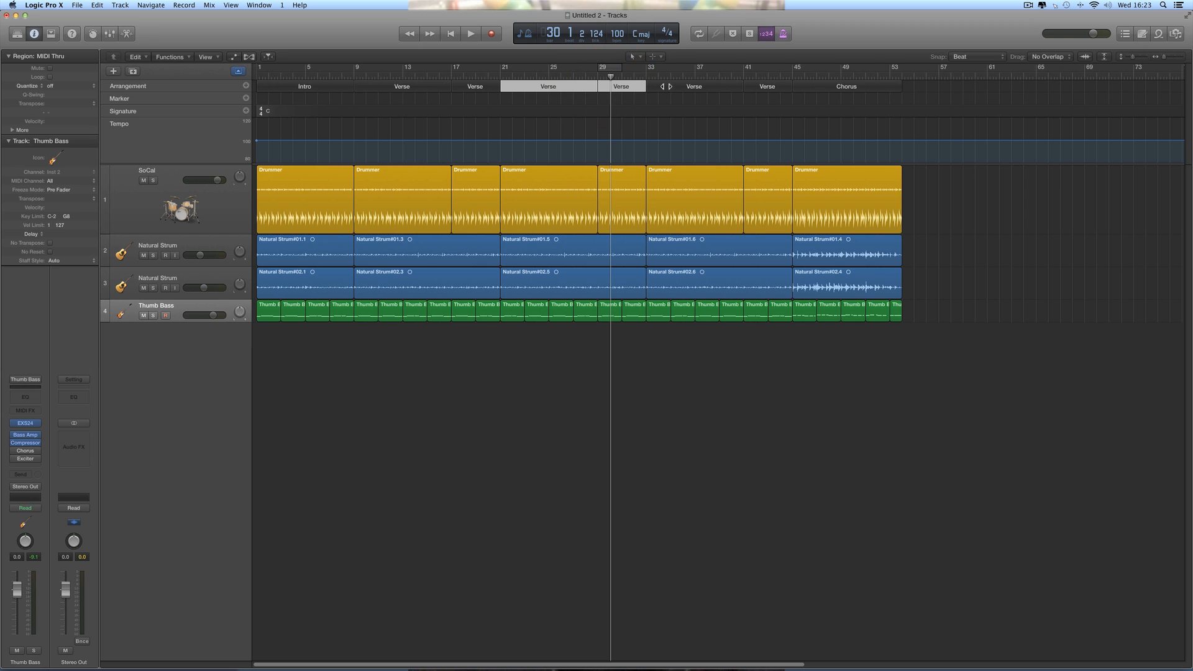
click(666, 87)
shift+click(752, 88)
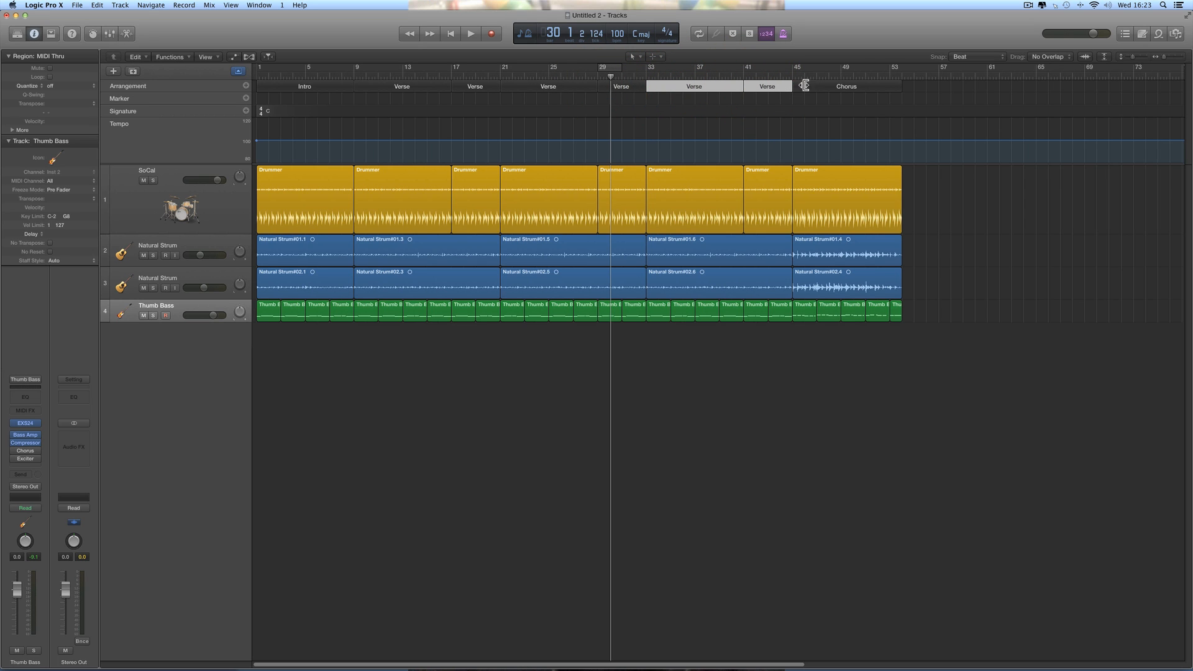
click(810, 338)
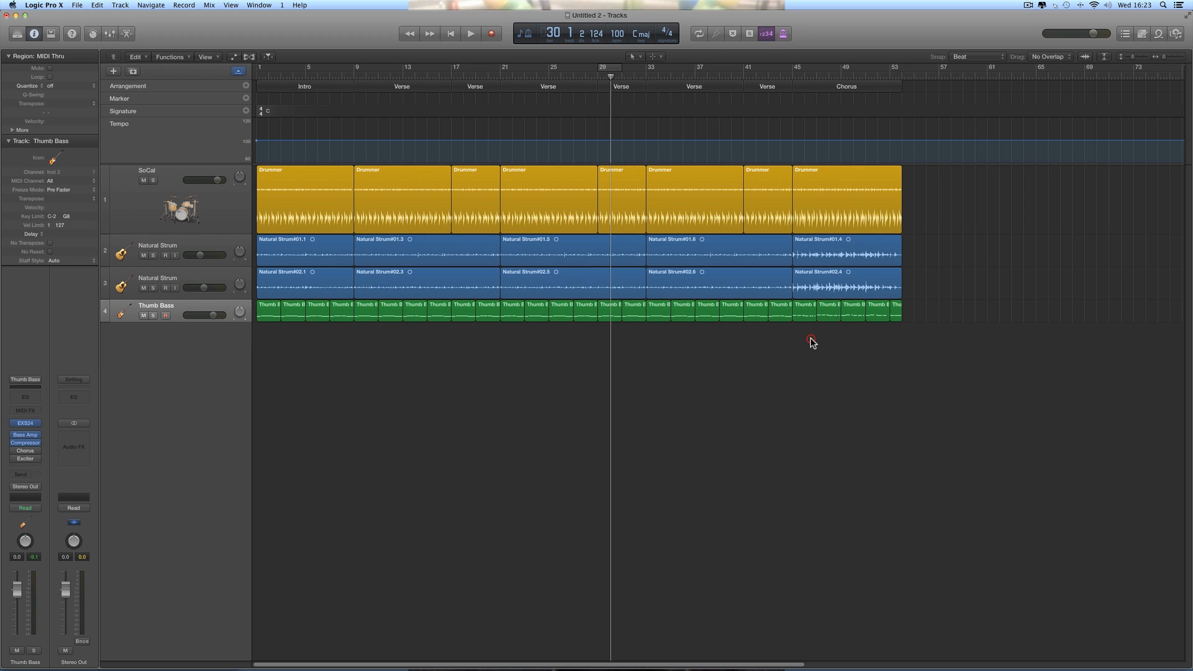
Step: Copy the four-bar Verse section at bar 41 to bar 45, and again to bar 49 before the Chorus
click(753, 86)
drag(751, 86, 800, 88)
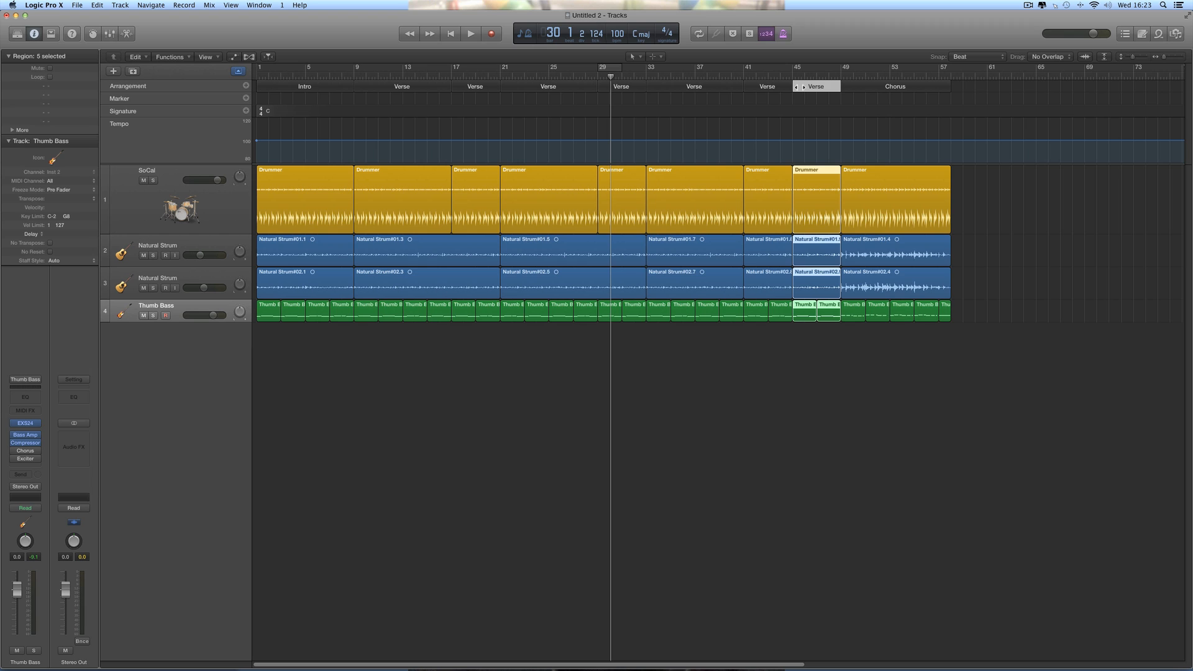
drag(800, 87, 847, 89)
Step: Copy the four-bar Verse section at bar 49 to directly after the Chorus
click(906, 87)
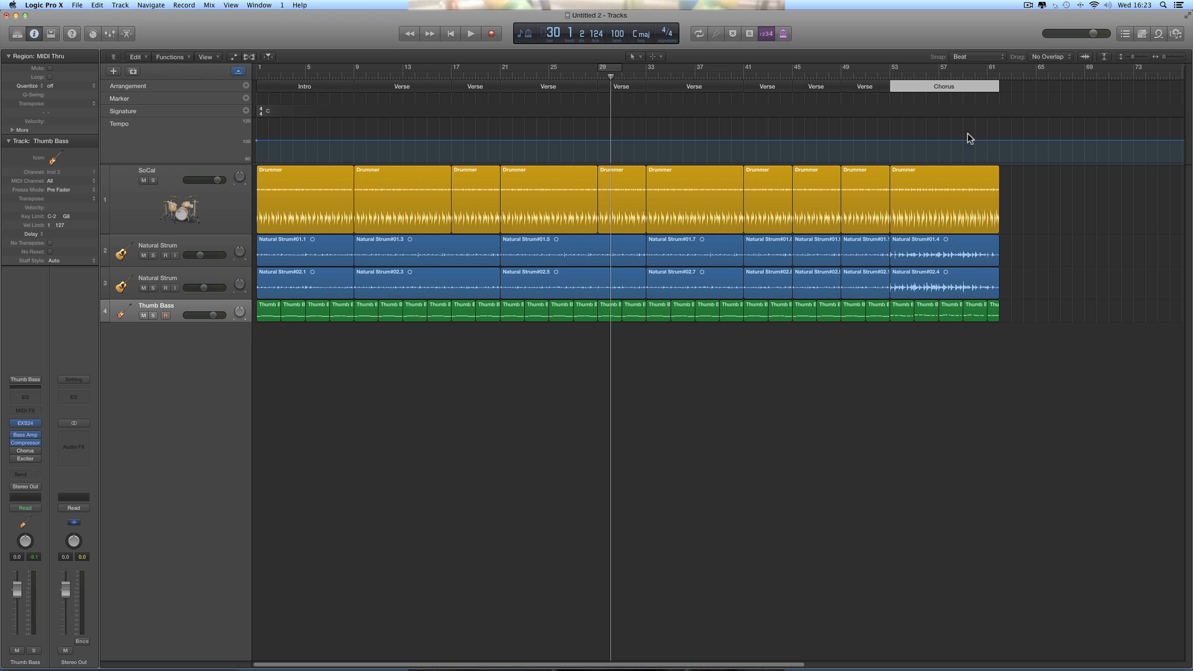
scroll(989, 173, right, 3)
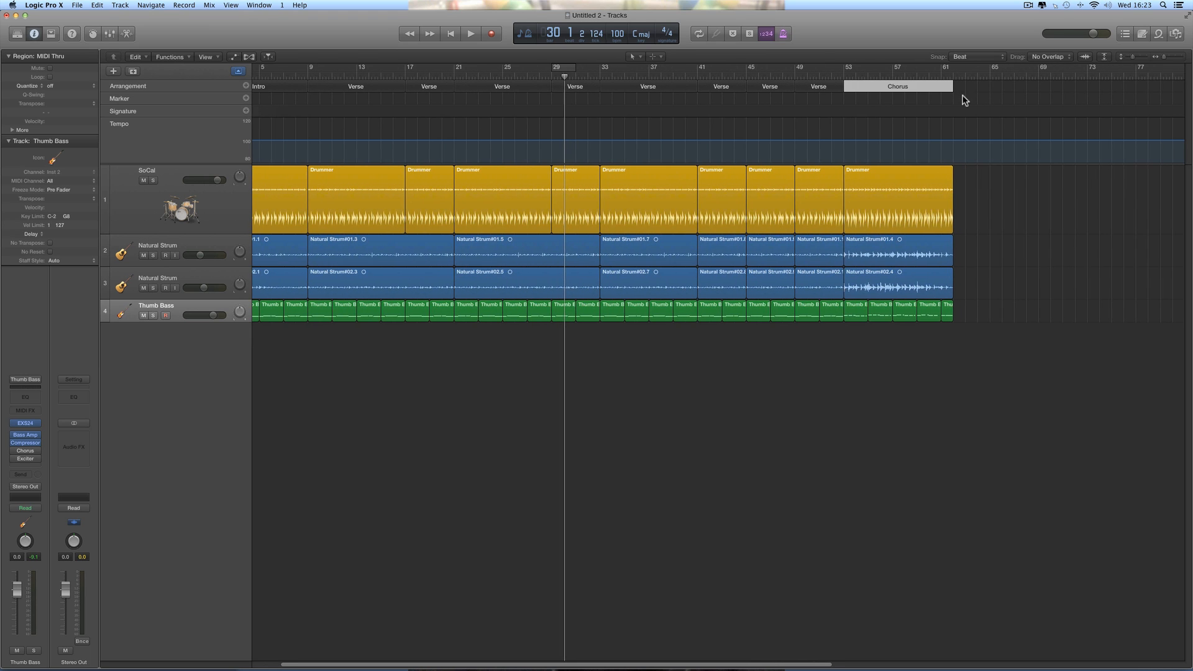
click(805, 87)
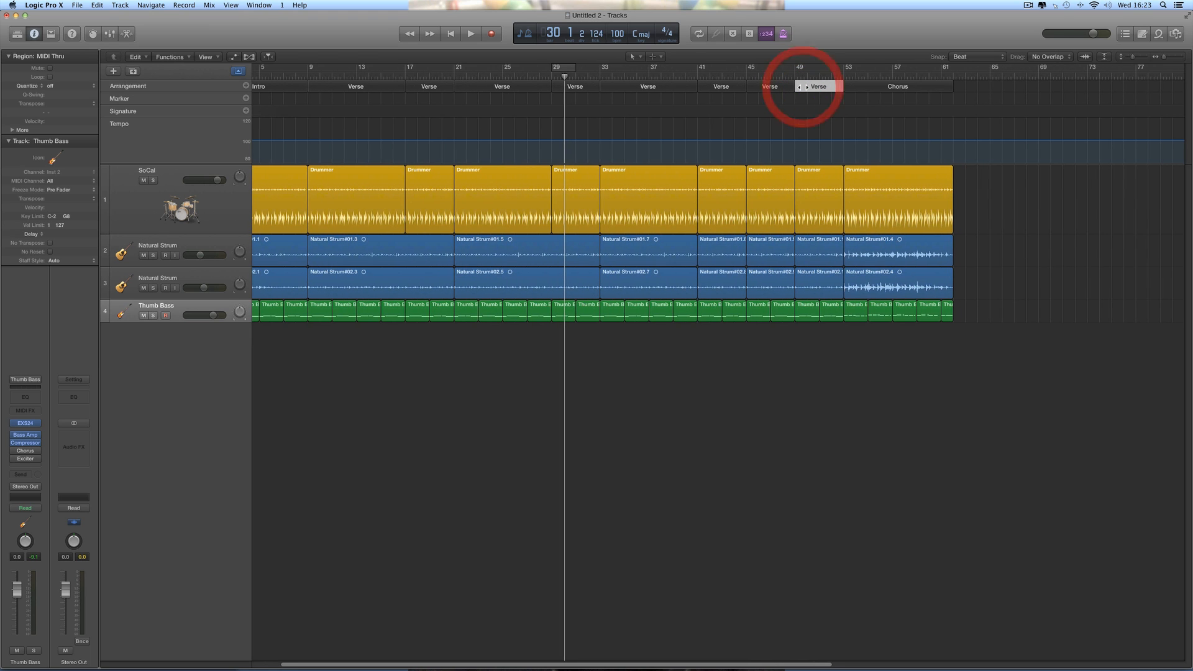
scroll(806, 87, right, 1)
scroll(806, 87, right, 1)
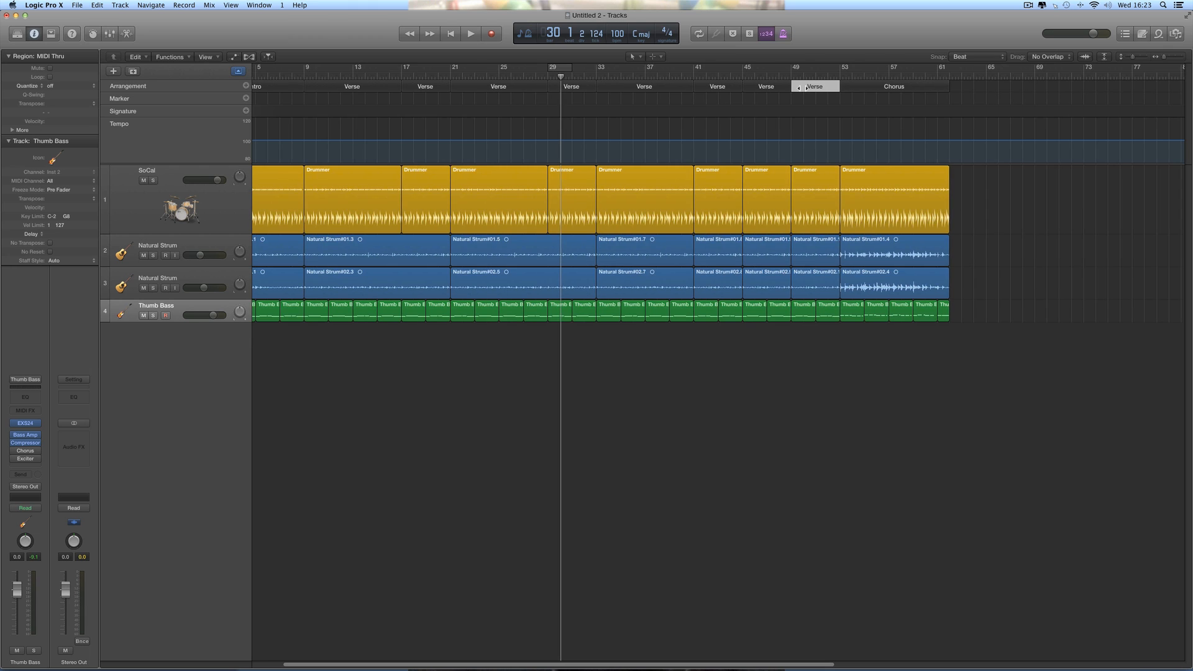
drag(800, 88, 969, 88)
scroll(1057, 161, right, 3)
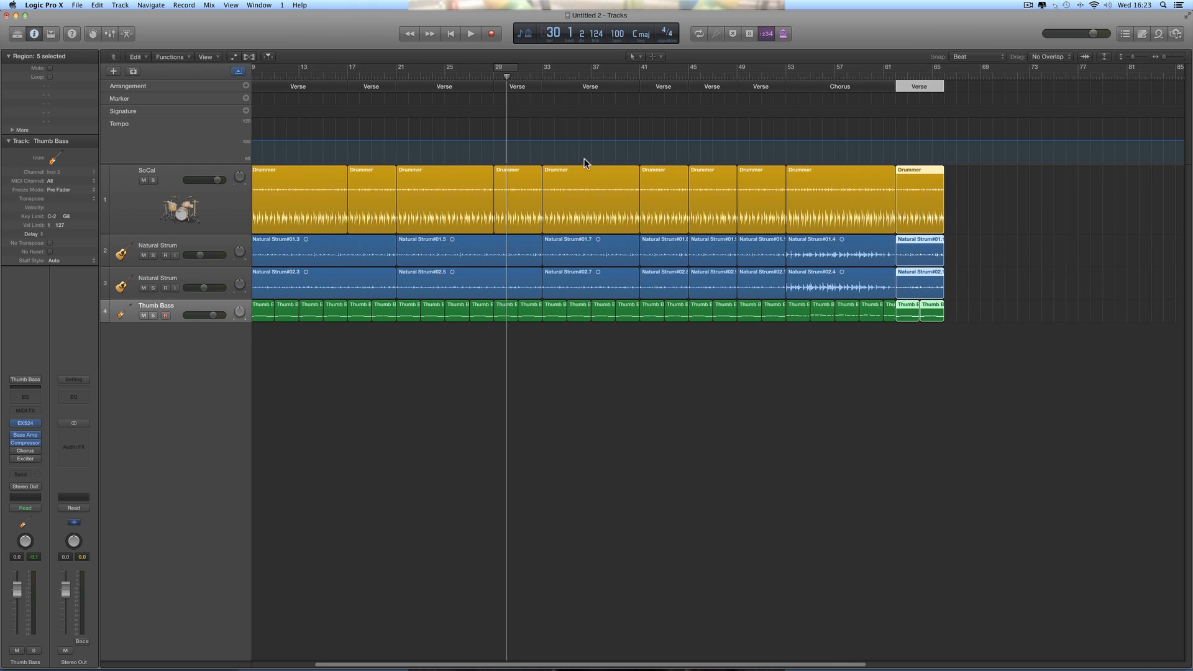
Step: Copy the pair of Verse sections starting at bar 33 to the end of the arrangement
click(563, 87)
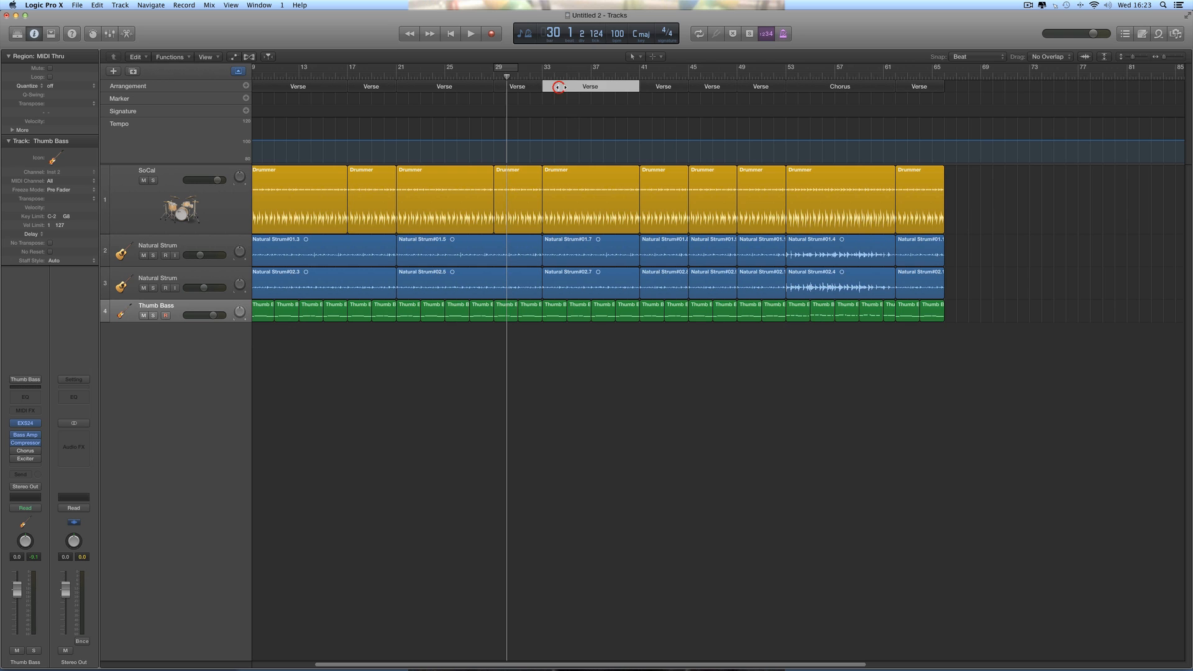
shift+click(662, 87)
scroll(621, 91, right, 1)
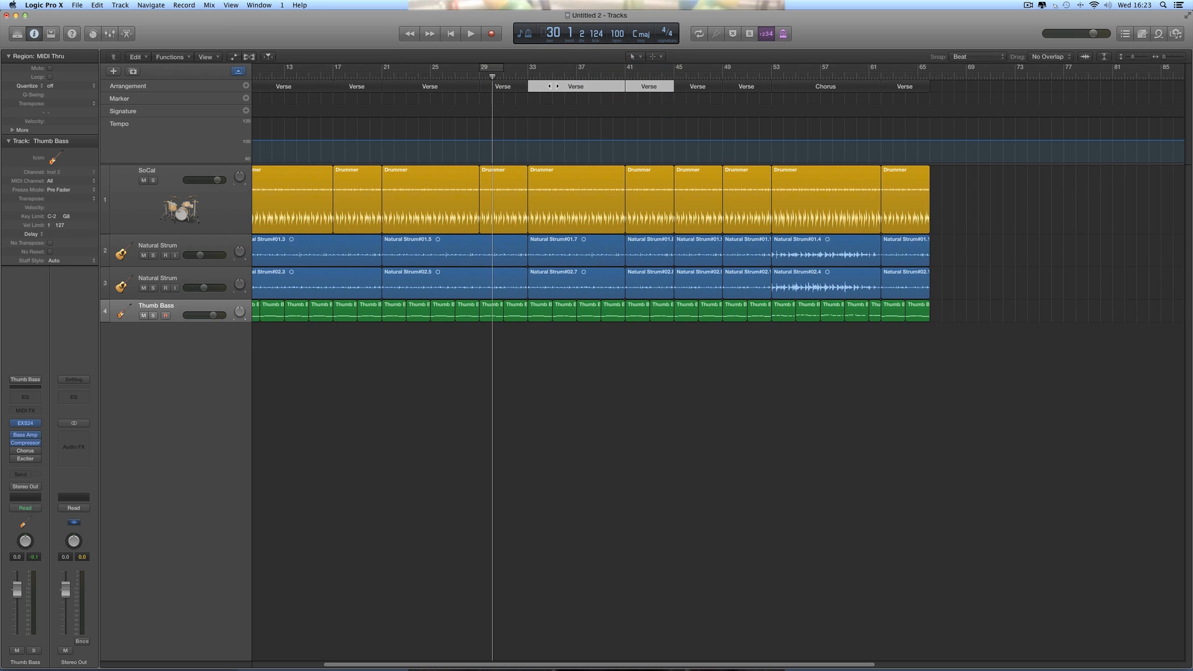
drag(540, 86, 945, 99)
scroll(982, 155, right, 10)
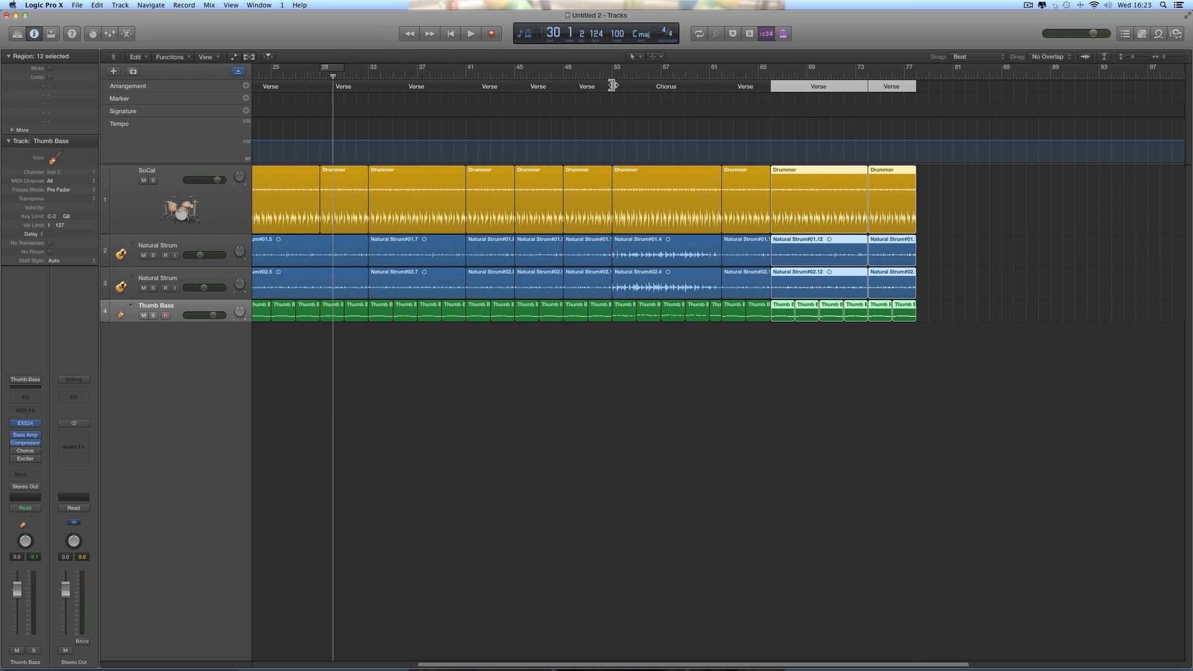
Step: Copy the Chorus at bar 53 together with the four-bar Verse after it to the end of the arrangement
click(633, 88)
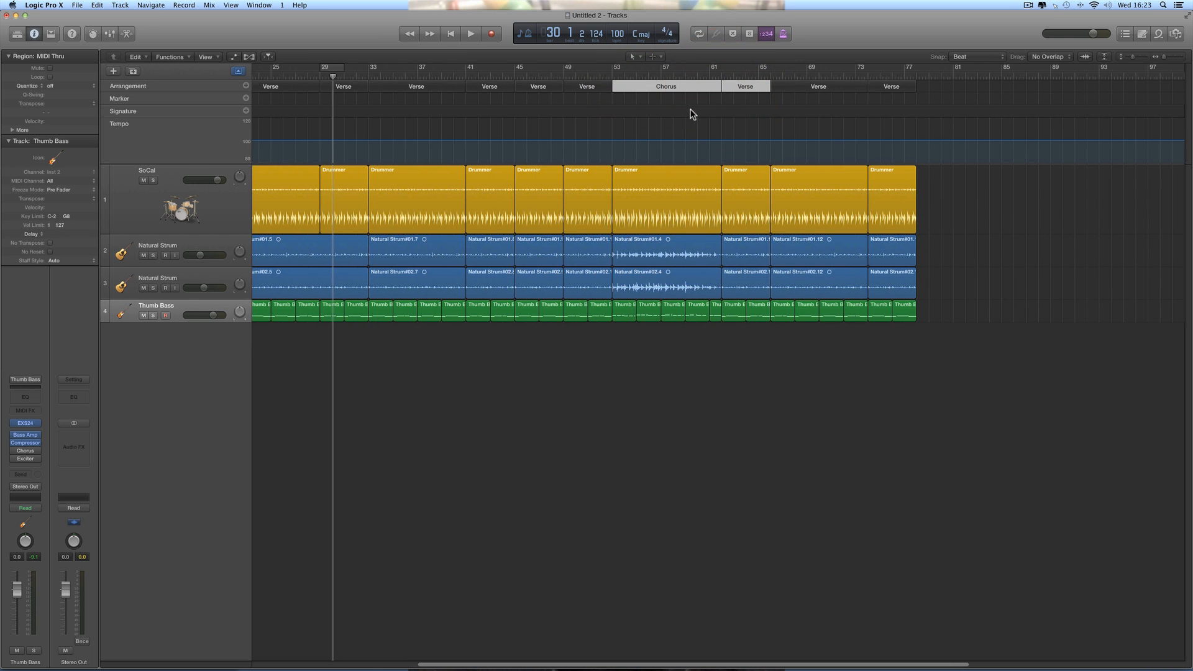
drag(626, 88, 932, 101)
scroll(960, 149, right, 2)
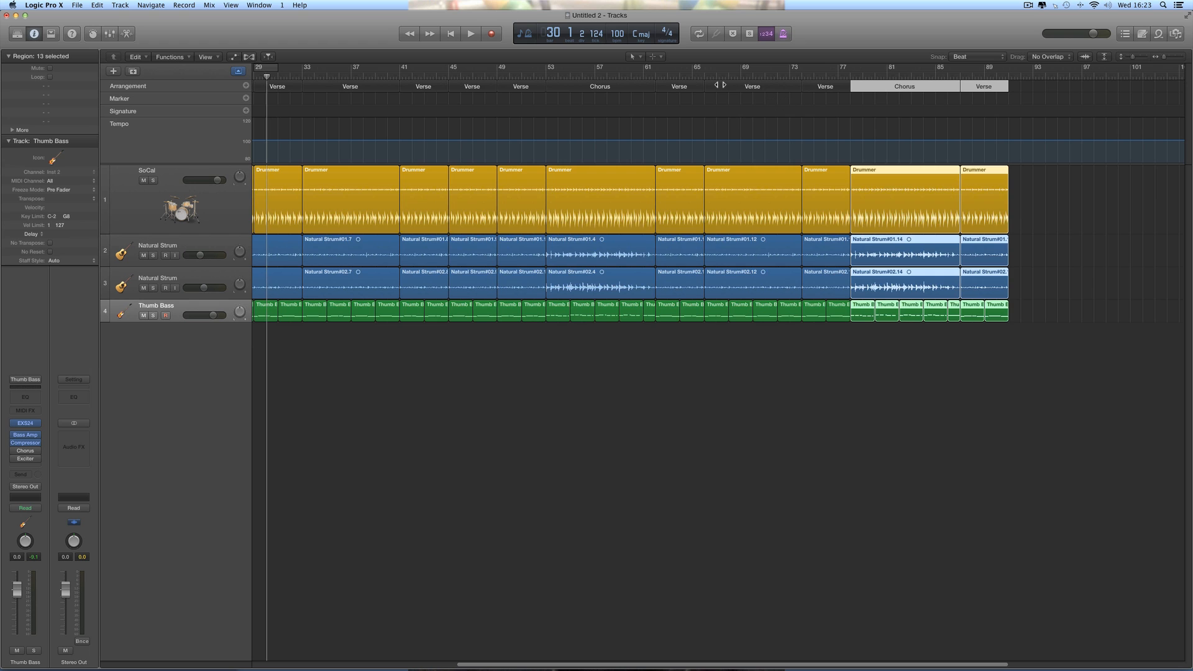
Step: Copy the pair of Verse sections starting at bar 66 to the end of the arrangement
click(755, 87)
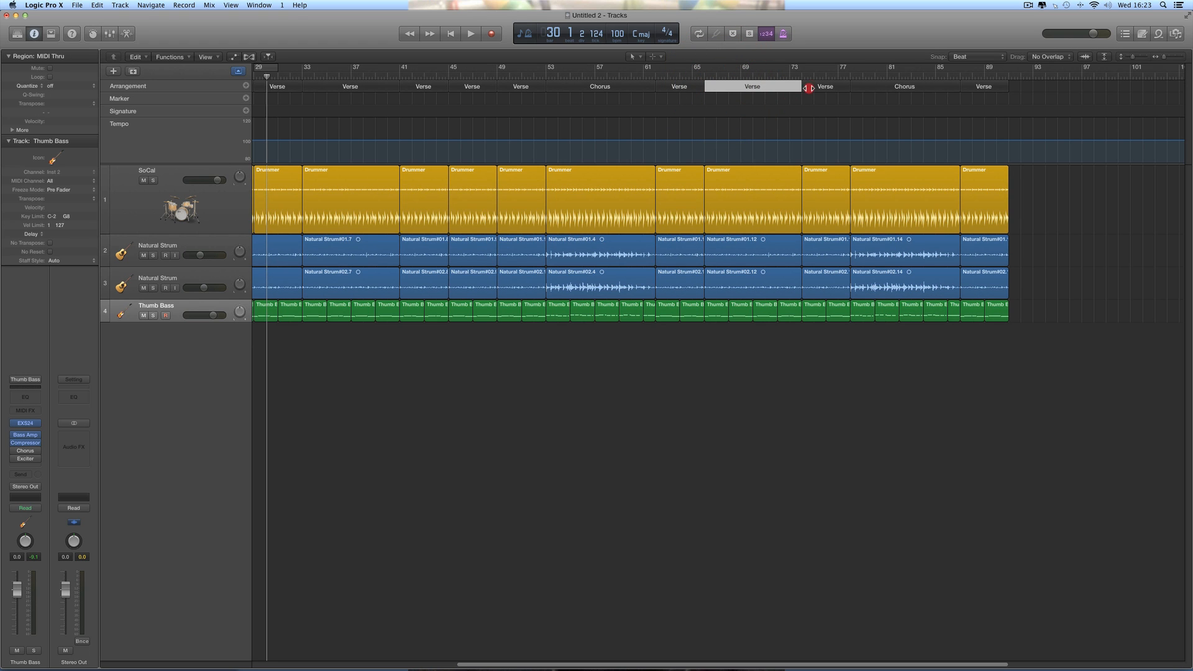
click(808, 88)
scroll(732, 103, right, 2)
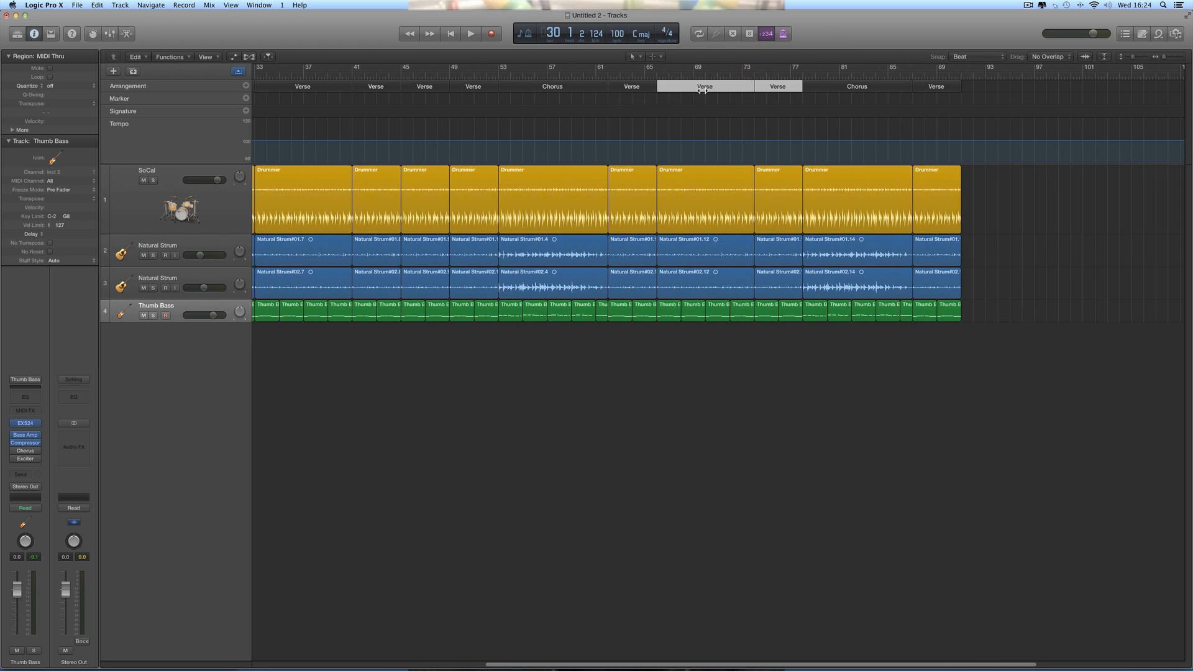
drag(685, 88, 965, 88)
scroll(984, 112, right, 3)
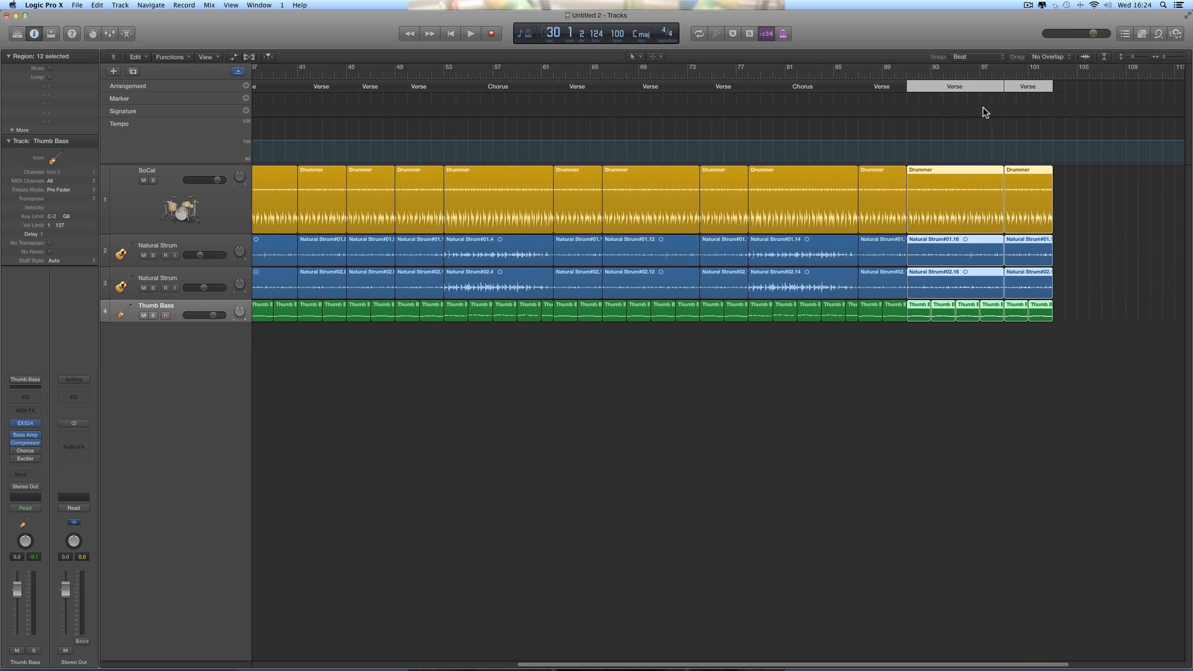
Step: Copy the Chorus at bar 78 and the Verse following it to the end of the arrangement at bar 103
click(759, 88)
shift+click(852, 88)
scroll(773, 113, right, 2)
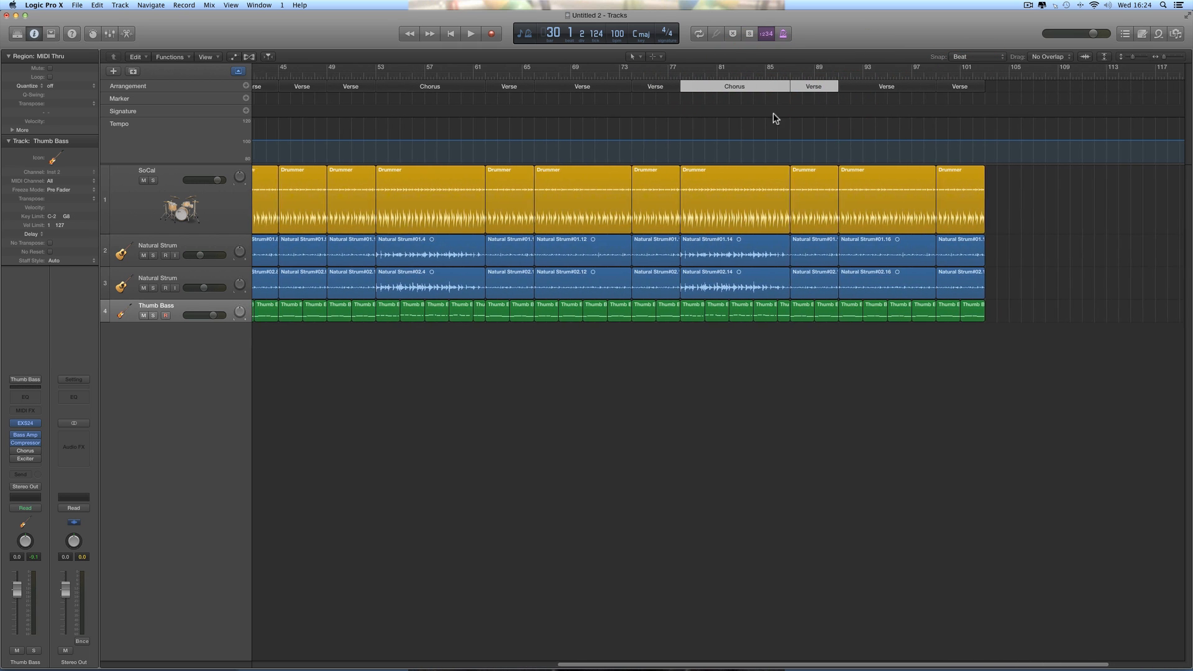
drag(680, 87, 980, 92)
Step: Review the whole song structure by selecting the Intro, Verse and Chorus sections in order from bar 1 to the end
drag(1164, 58, 1158, 58)
click(296, 88)
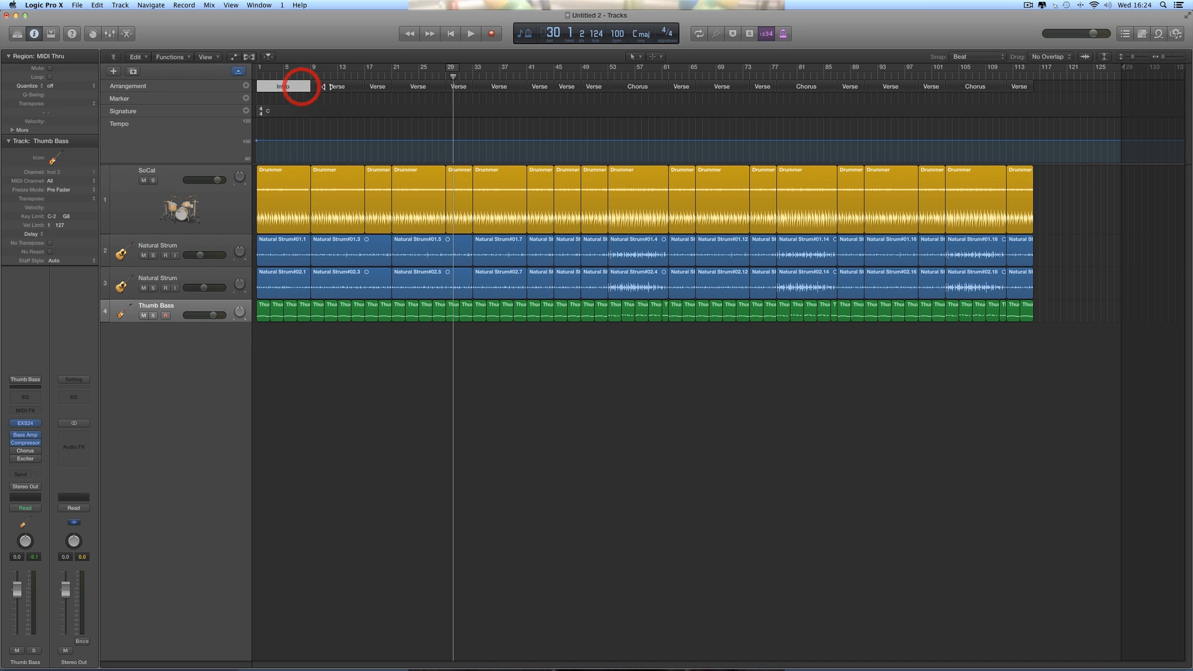
click(325, 87)
click(367, 87)
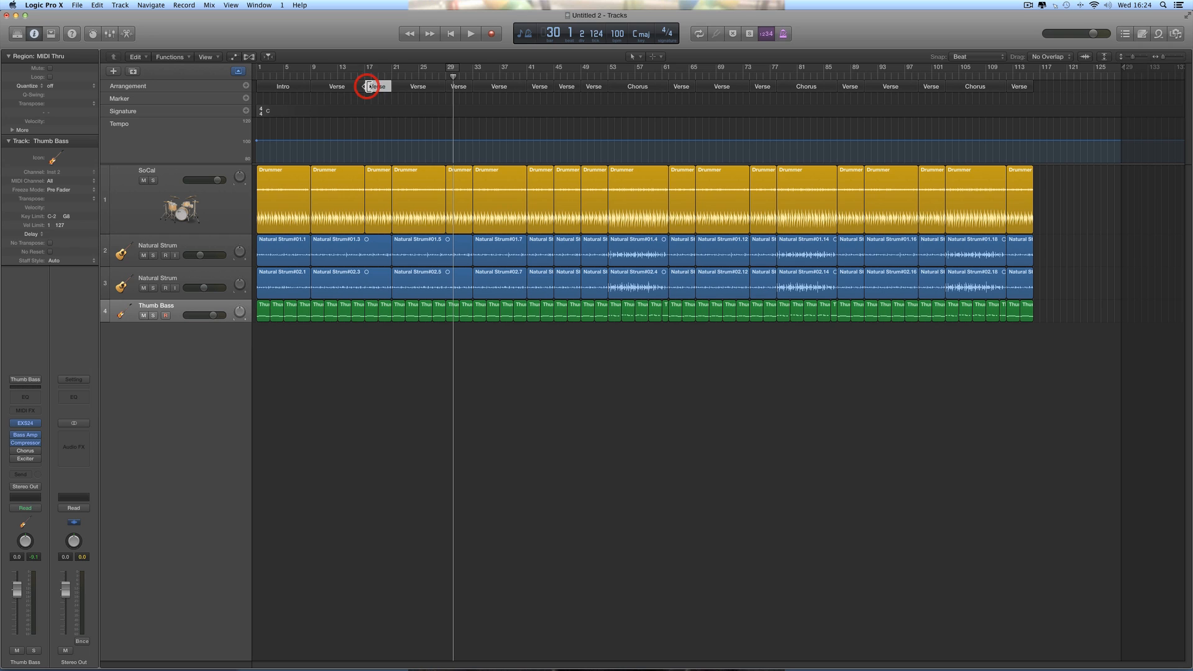
click(401, 87)
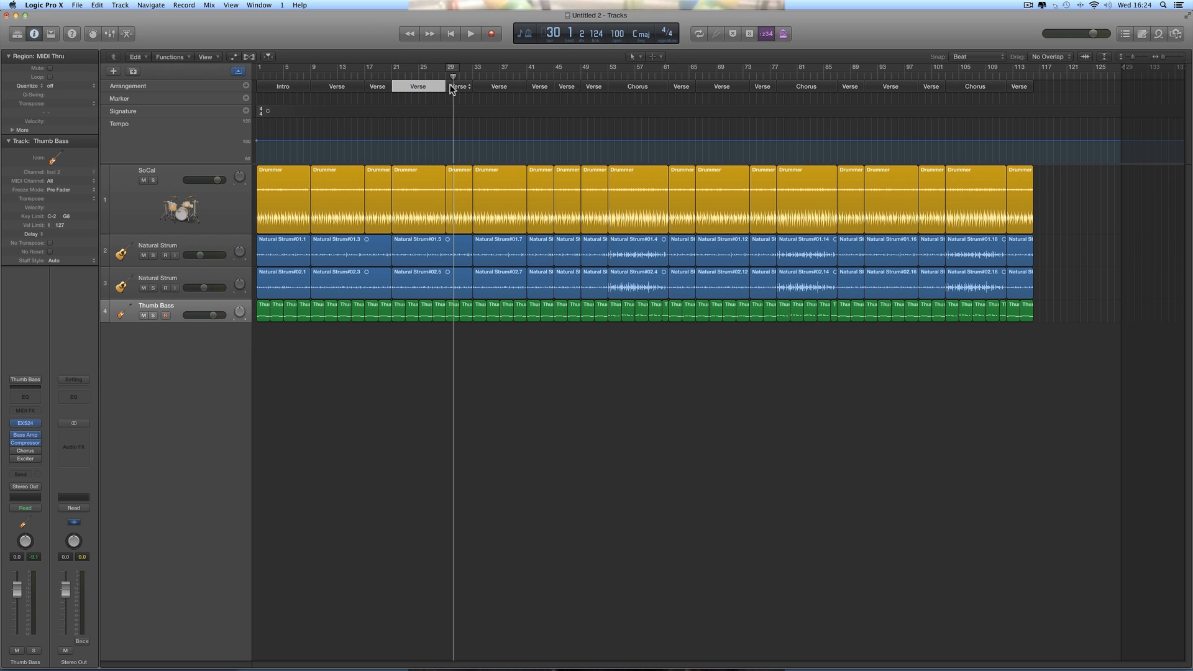
click(450, 86)
click(448, 86)
click(448, 86)
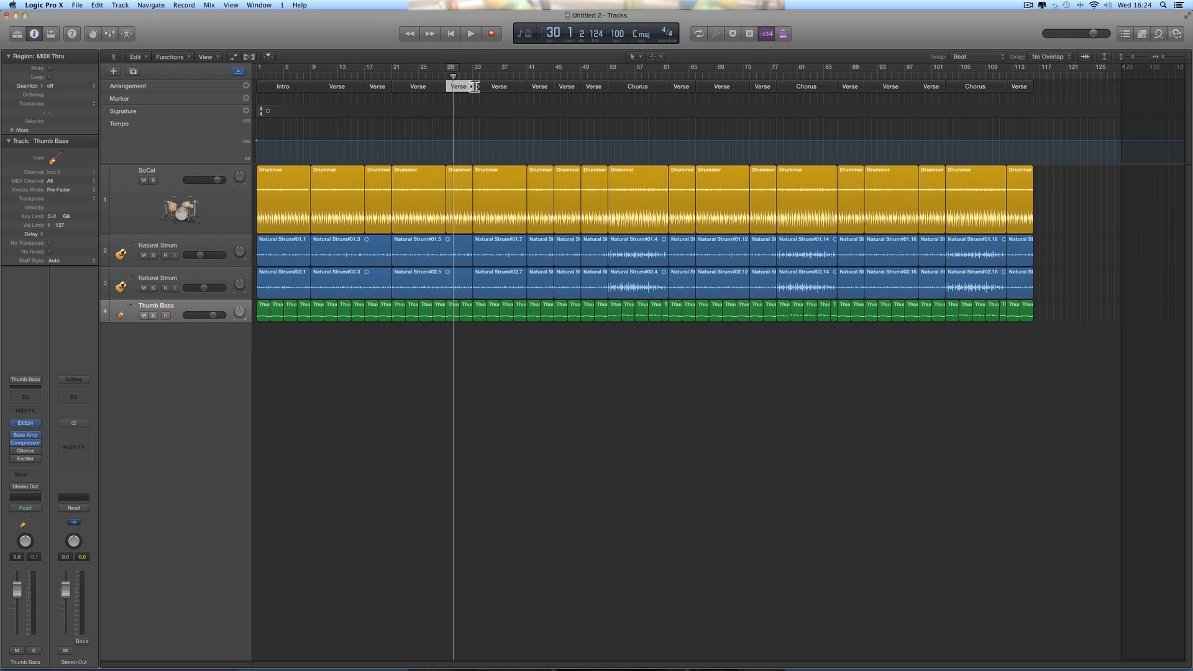
click(479, 86)
click(532, 86)
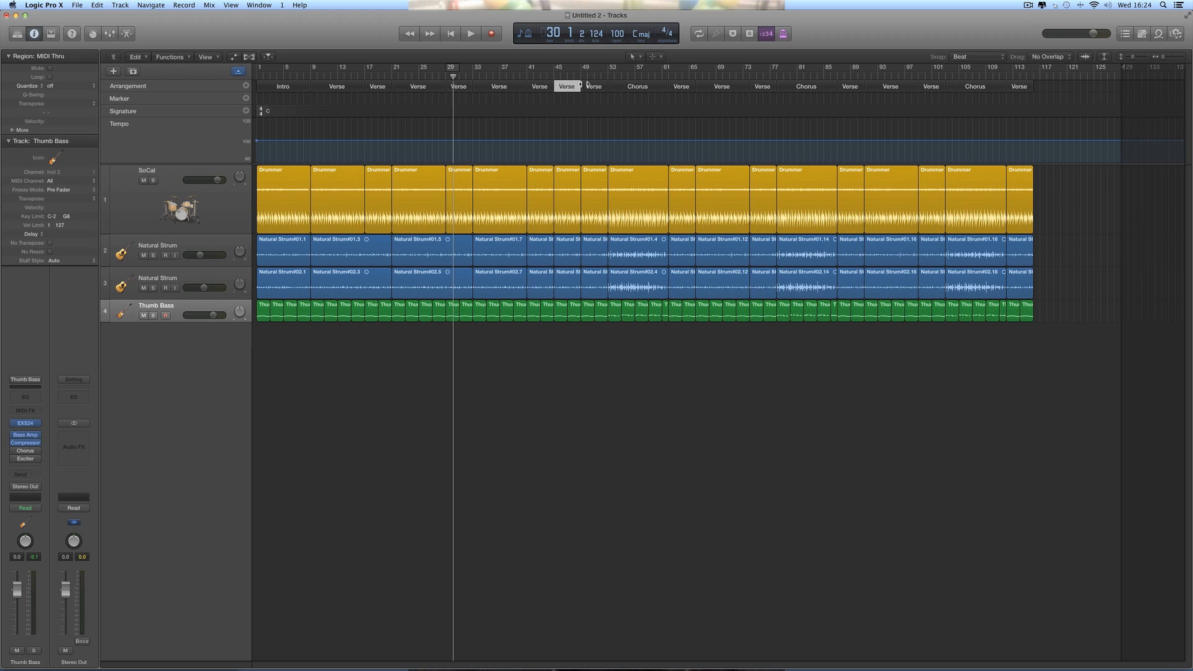
click(629, 85)
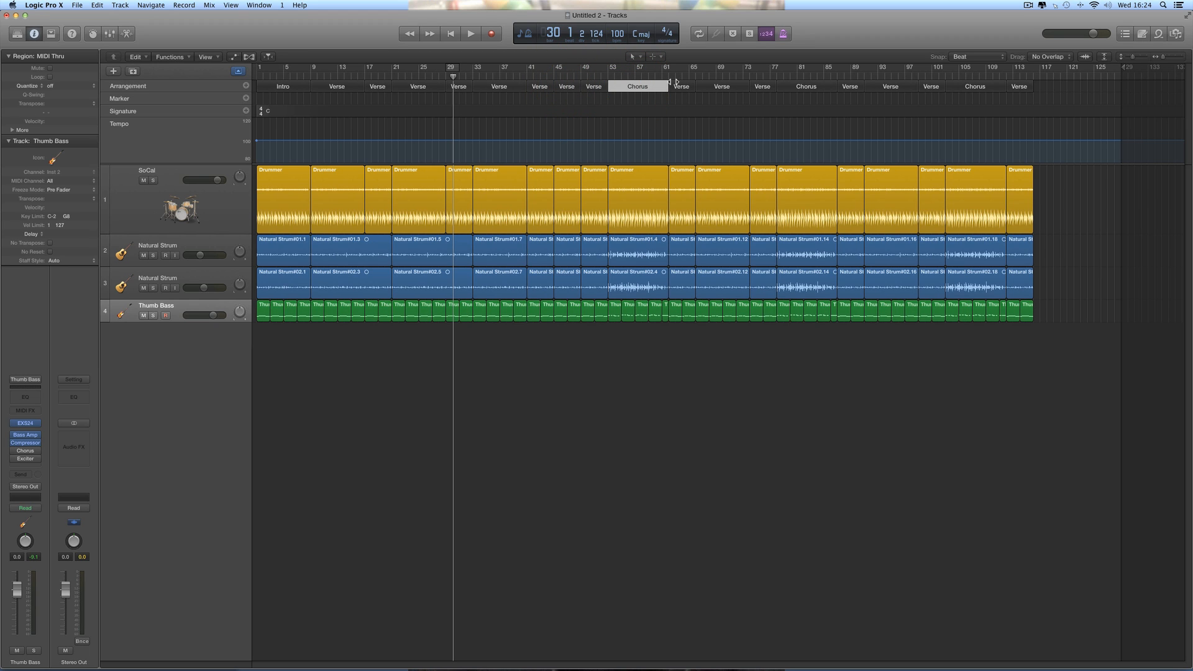
click(679, 85)
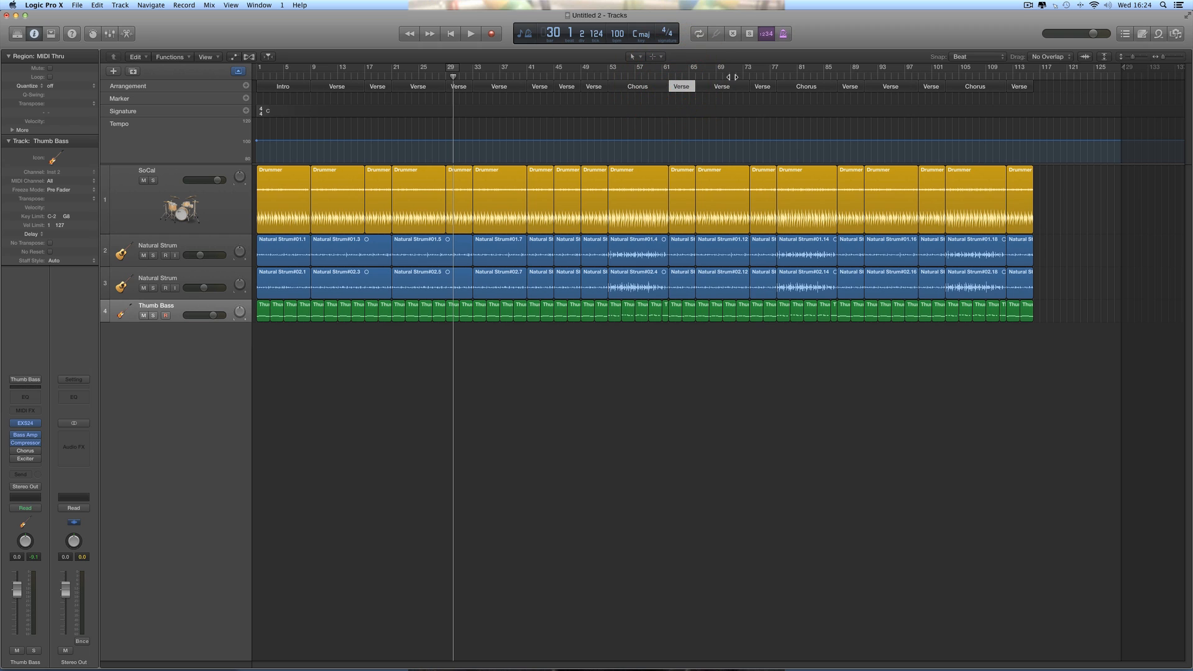
click(714, 85)
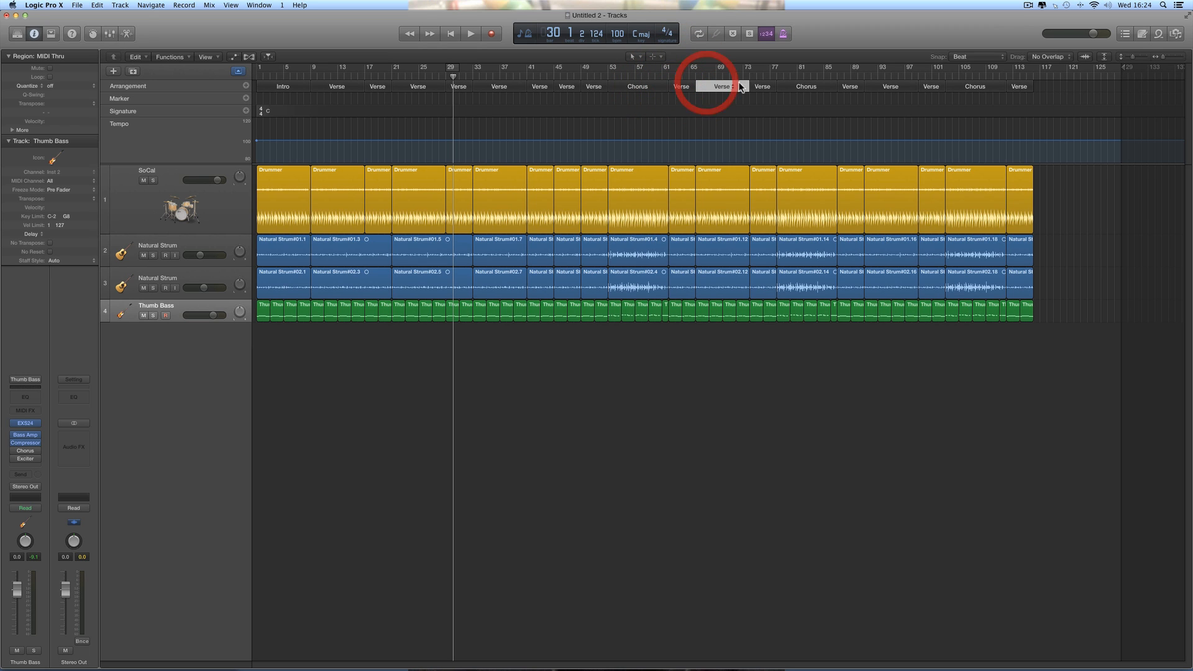
click(752, 85)
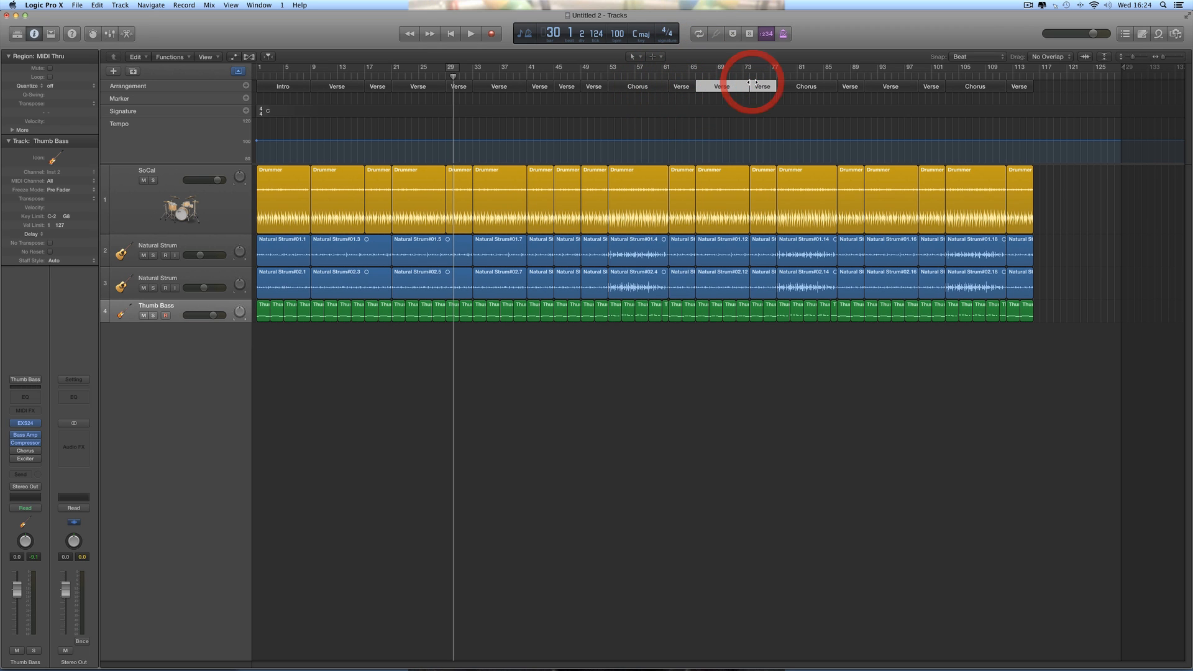
click(793, 86)
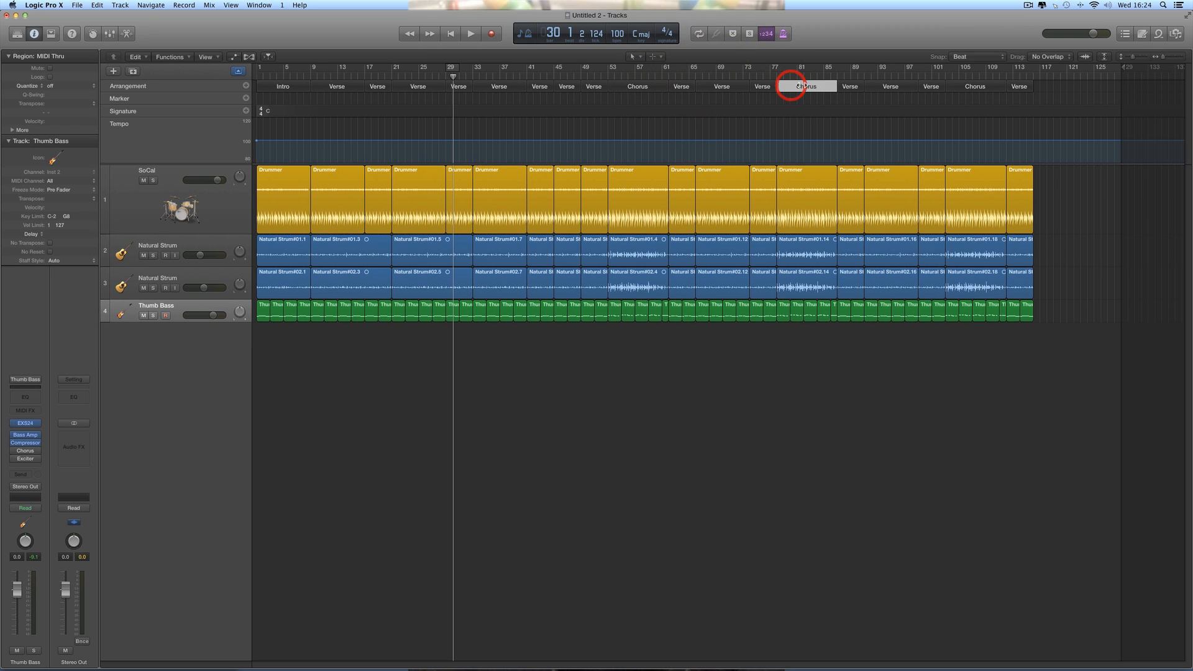
click(875, 87)
click(920, 86)
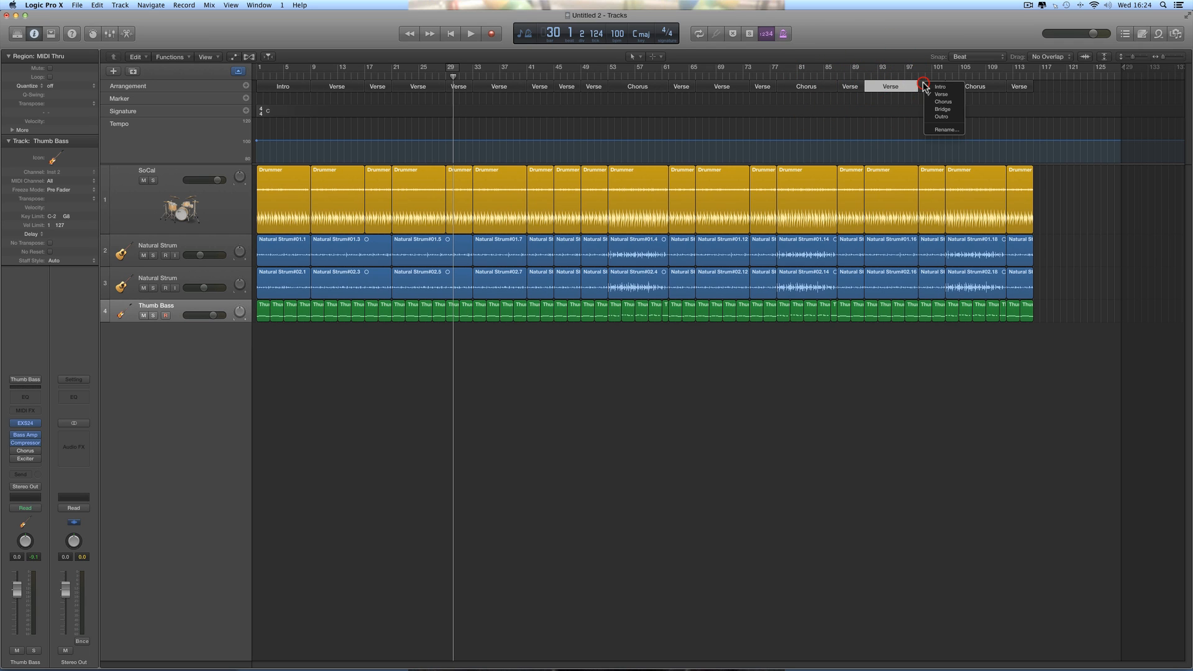
click(920, 86)
click(921, 85)
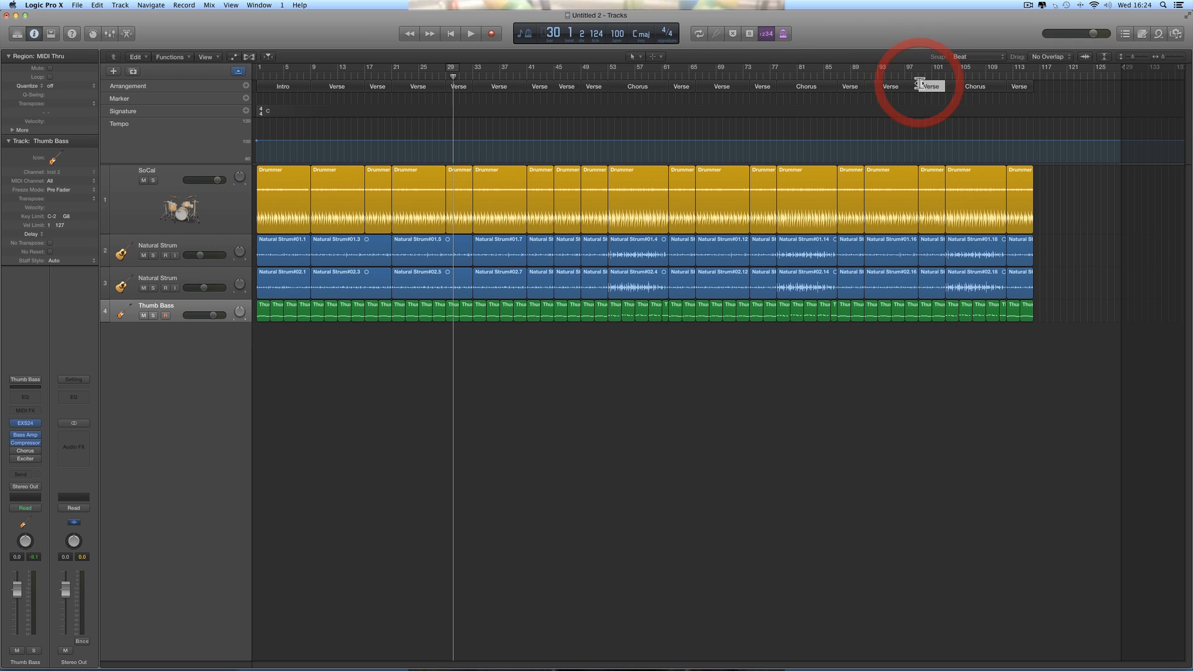
click(958, 85)
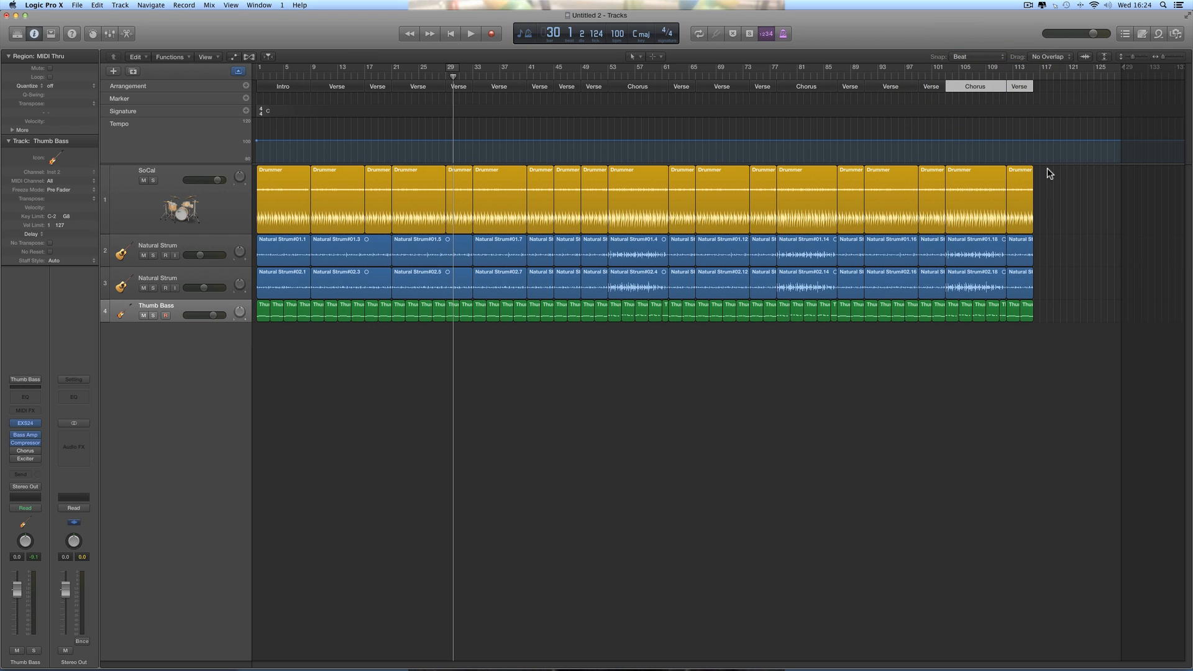
click(1043, 341)
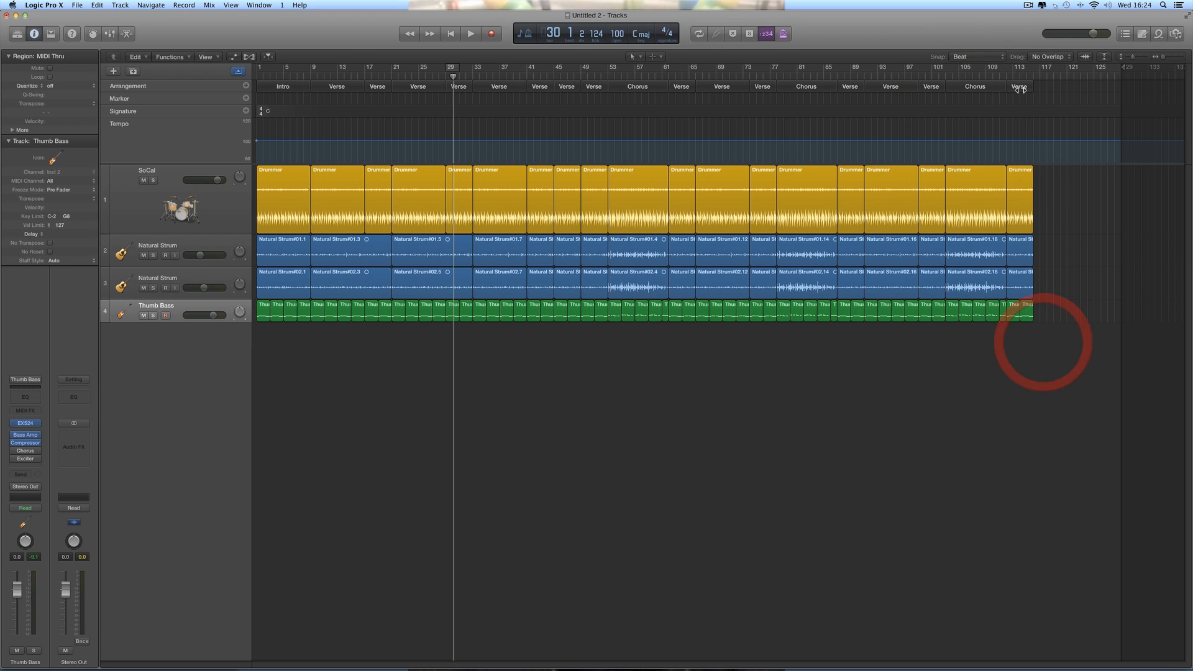
Step: Copy the closing four-bar Verse at bar 112 to bar 116
click(1178, 57)
scroll(1138, 102, right, 10)
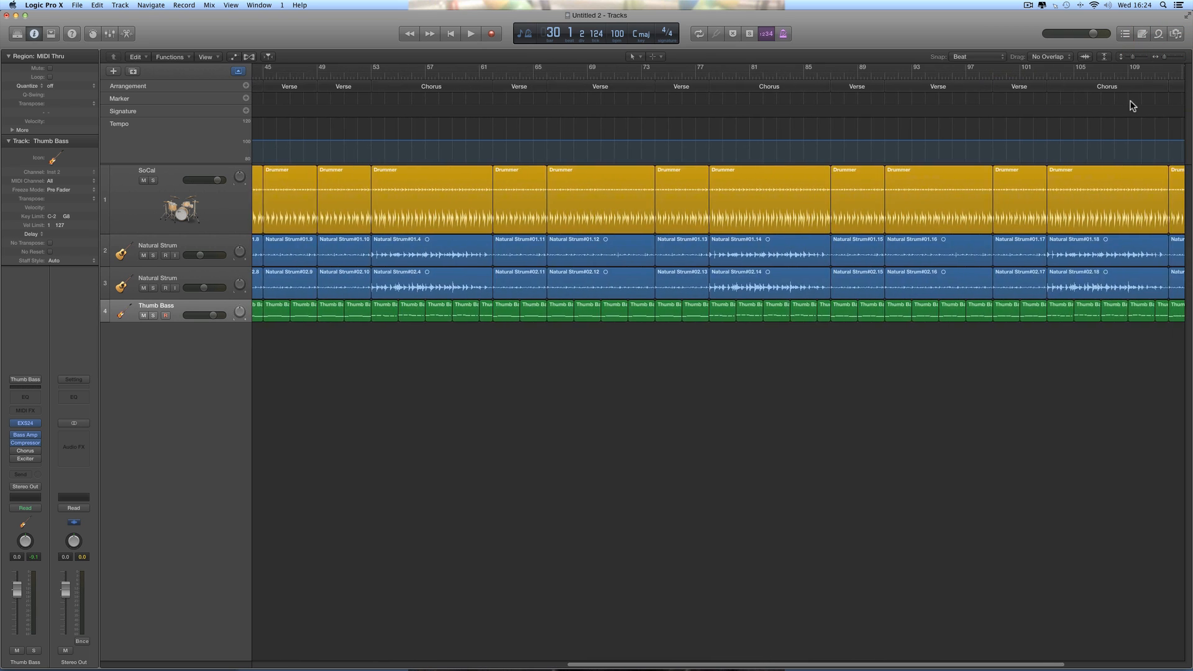
scroll(1131, 102, right, 5)
click(955, 88)
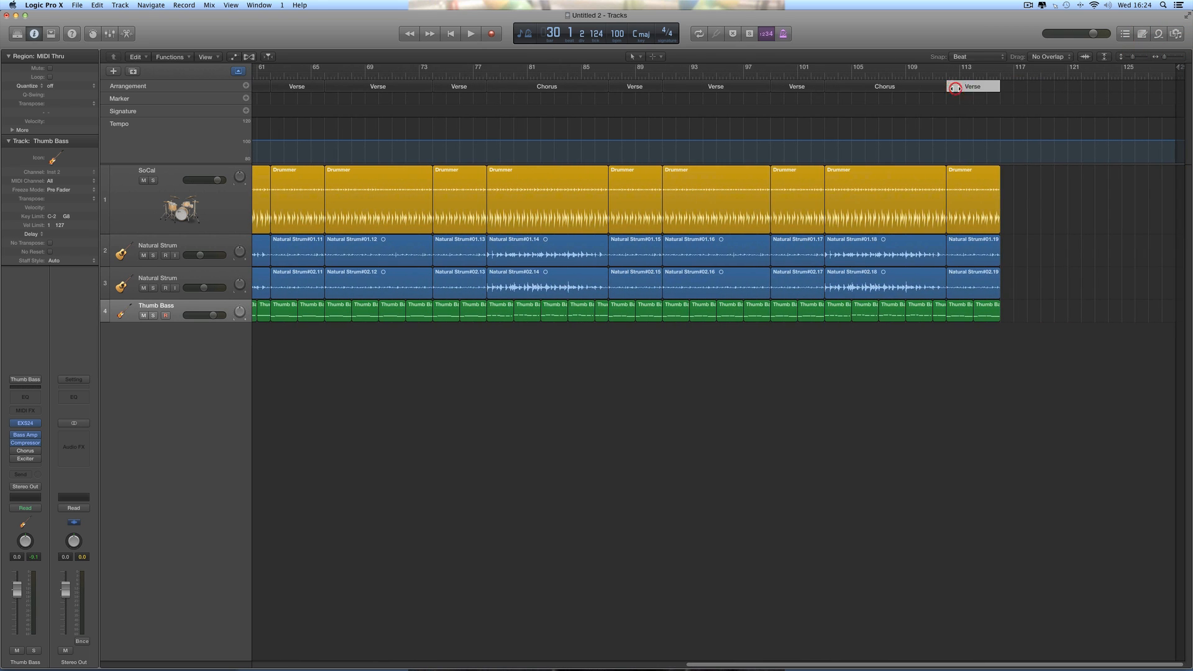
drag(955, 88, 1010, 88)
click(1010, 88)
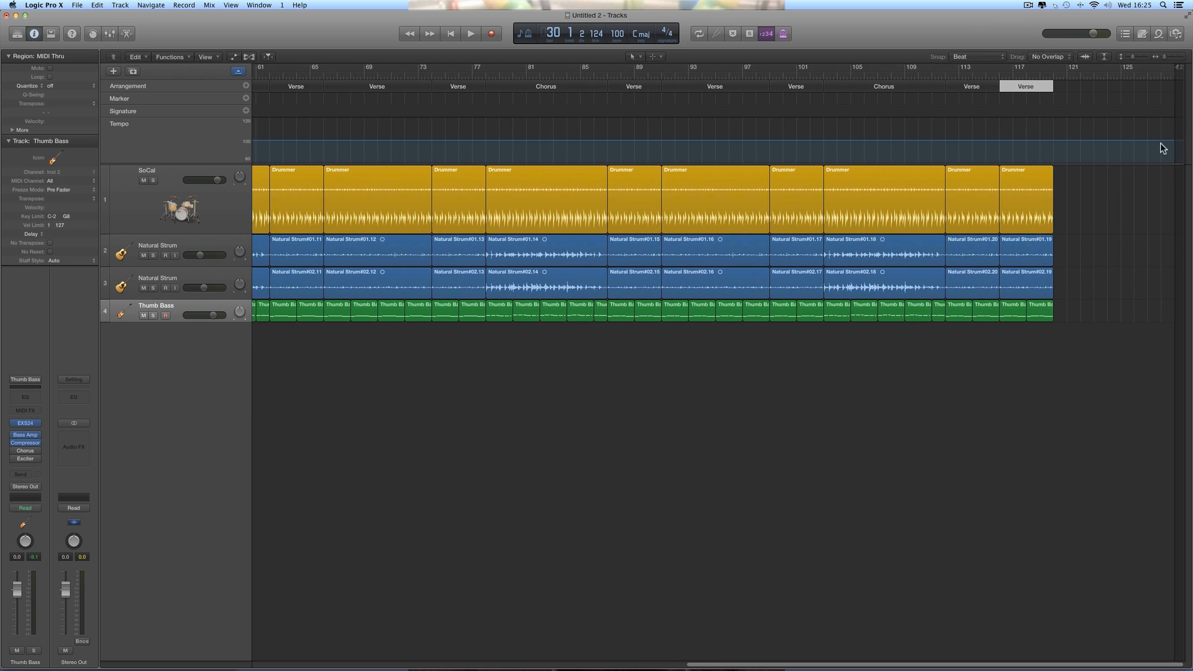
Step: Copy the last four-bar Verse twice more, to bars 120 and 124
click(1180, 58)
scroll(1109, 115, right, 10)
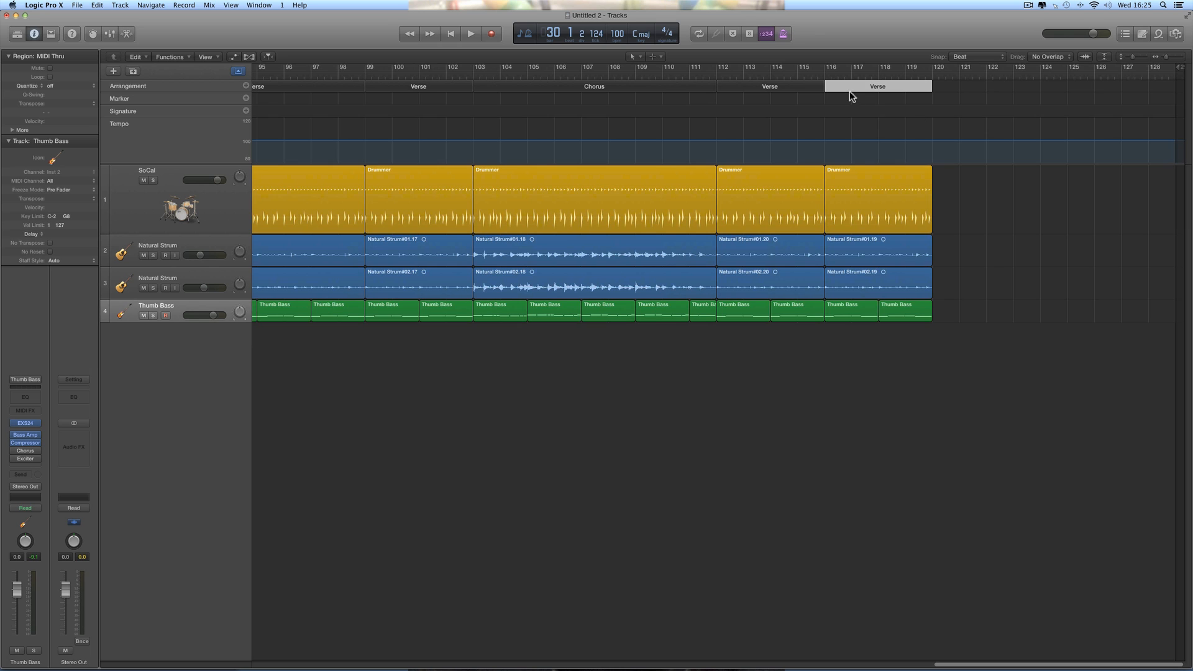
drag(842, 88, 1058, 88)
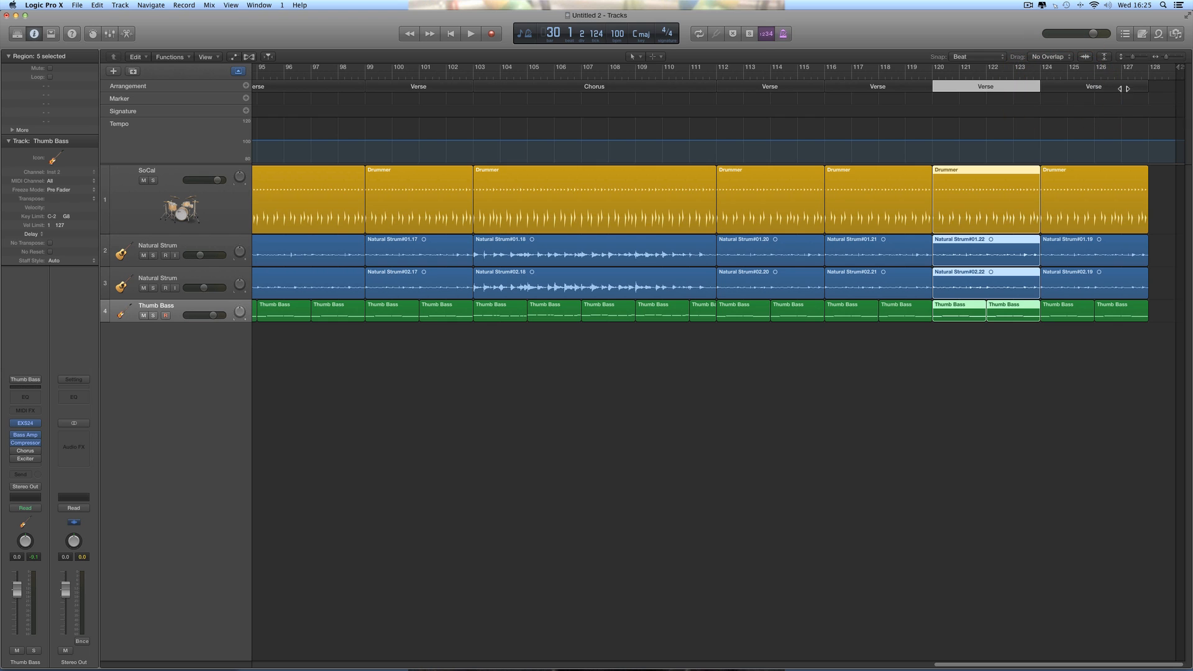
Step: Play back the closing Verse sections from bar 116 and stop within the last one
click(1122, 87)
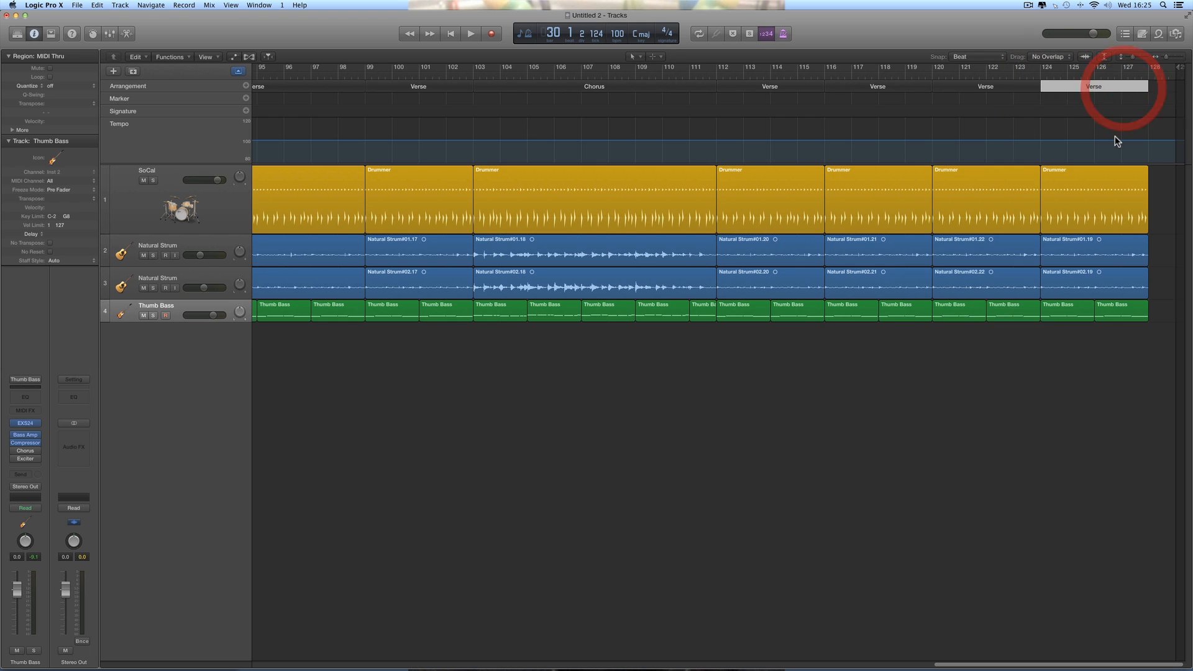
click(969, 88)
shift+click(1065, 91)
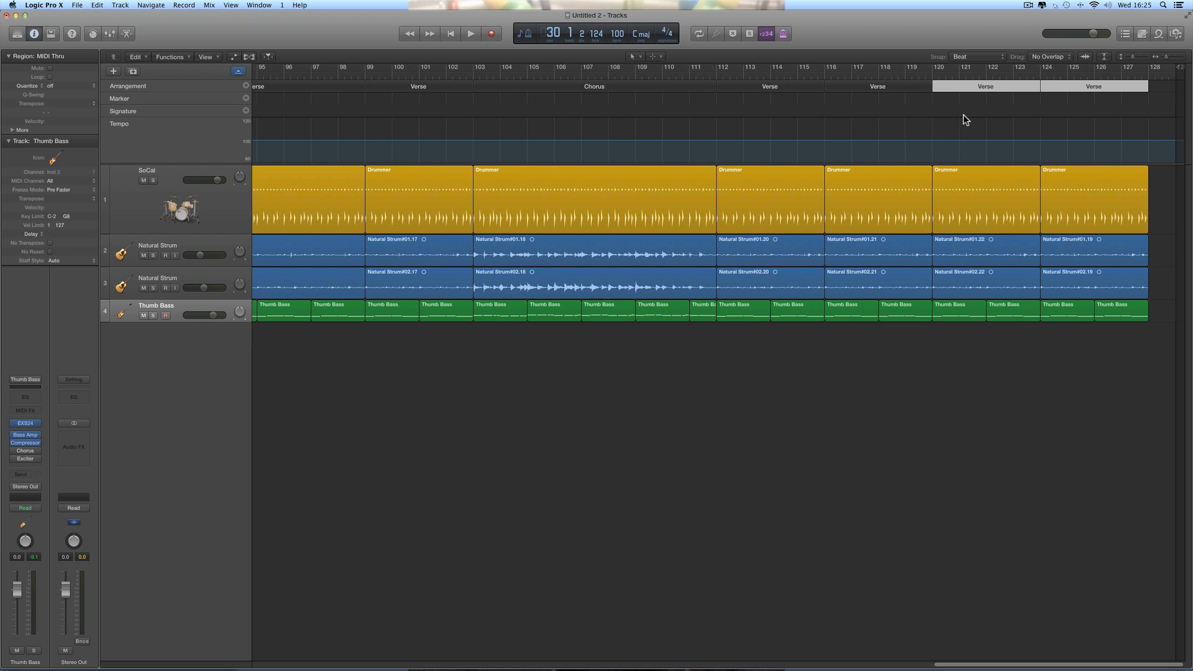
click(932, 74)
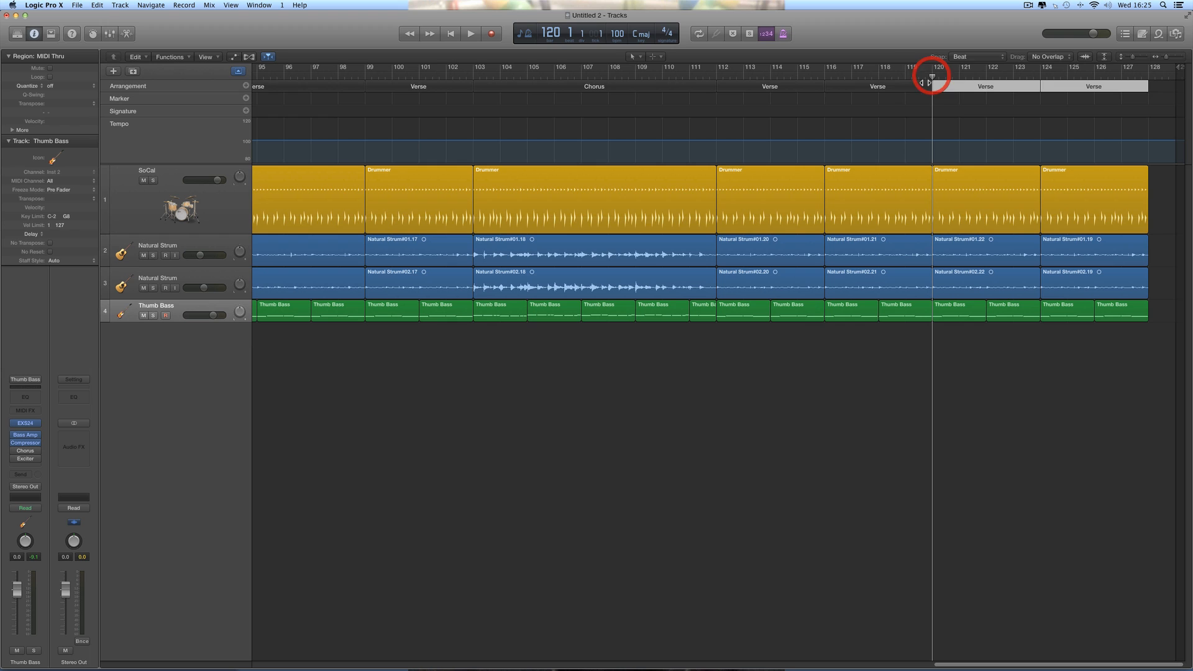
click(858, 87)
click(825, 75)
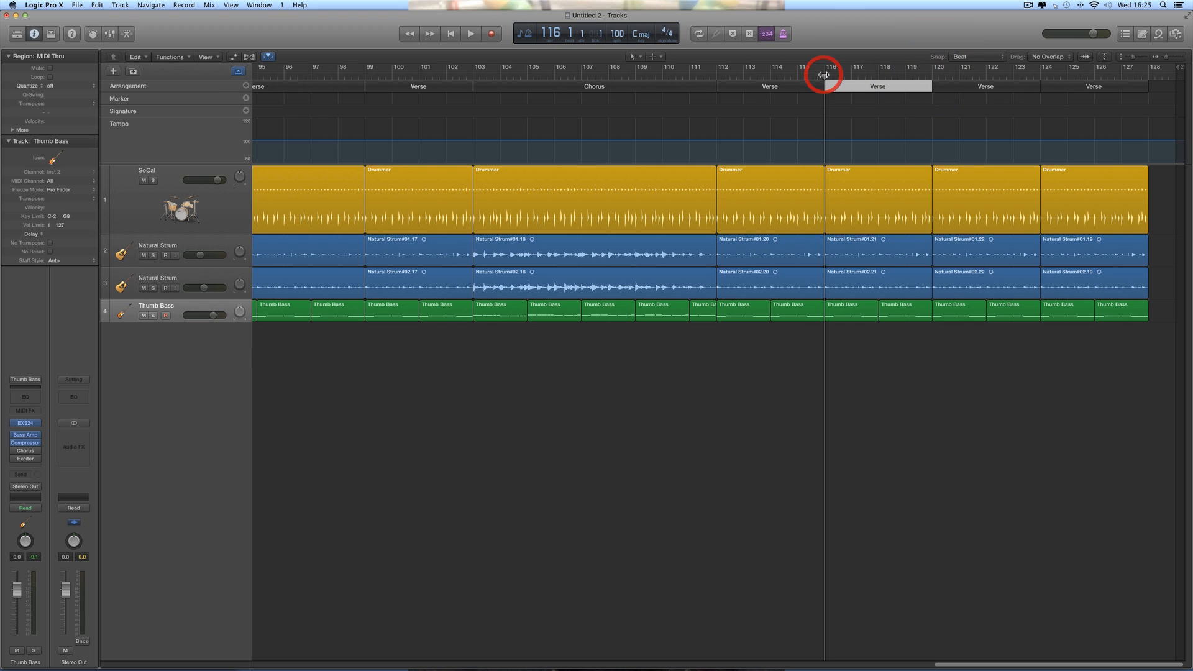
key(space)
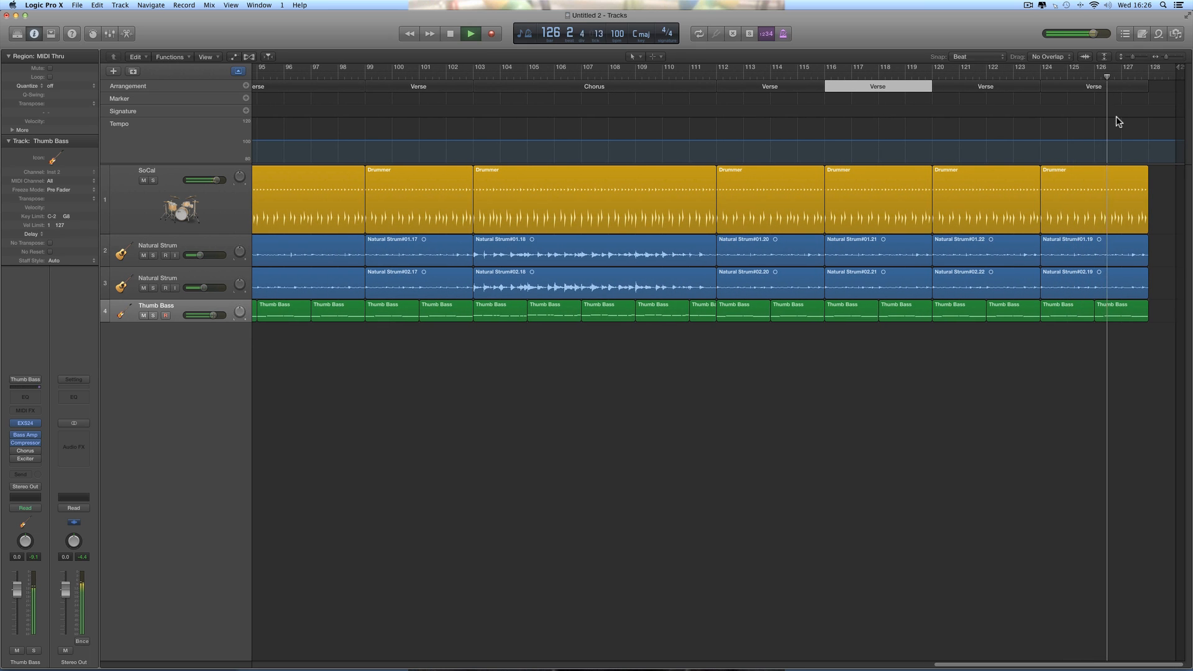
key(space)
Step: Shorten the last Verse section and its Drummer region to end at bar 127, and extend the project end beyond bar 131
drag(1144, 90, 1120, 89)
drag(1147, 225, 1123, 223)
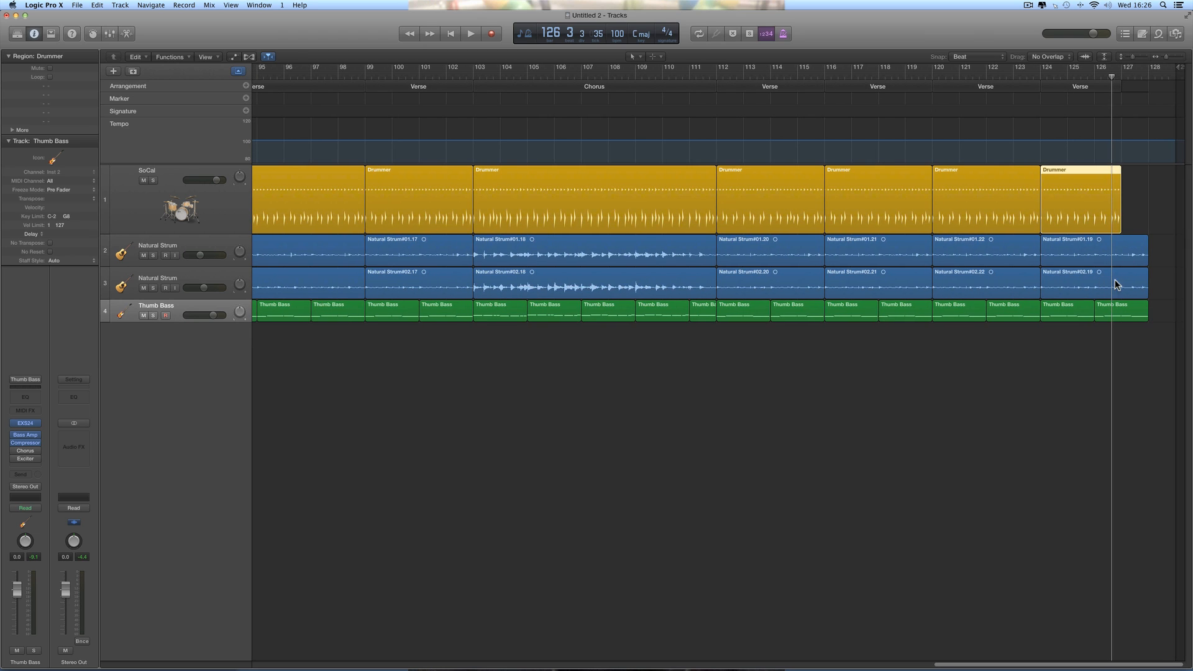
drag(1181, 66, 1192, 68)
scroll(1149, 140, right, 1)
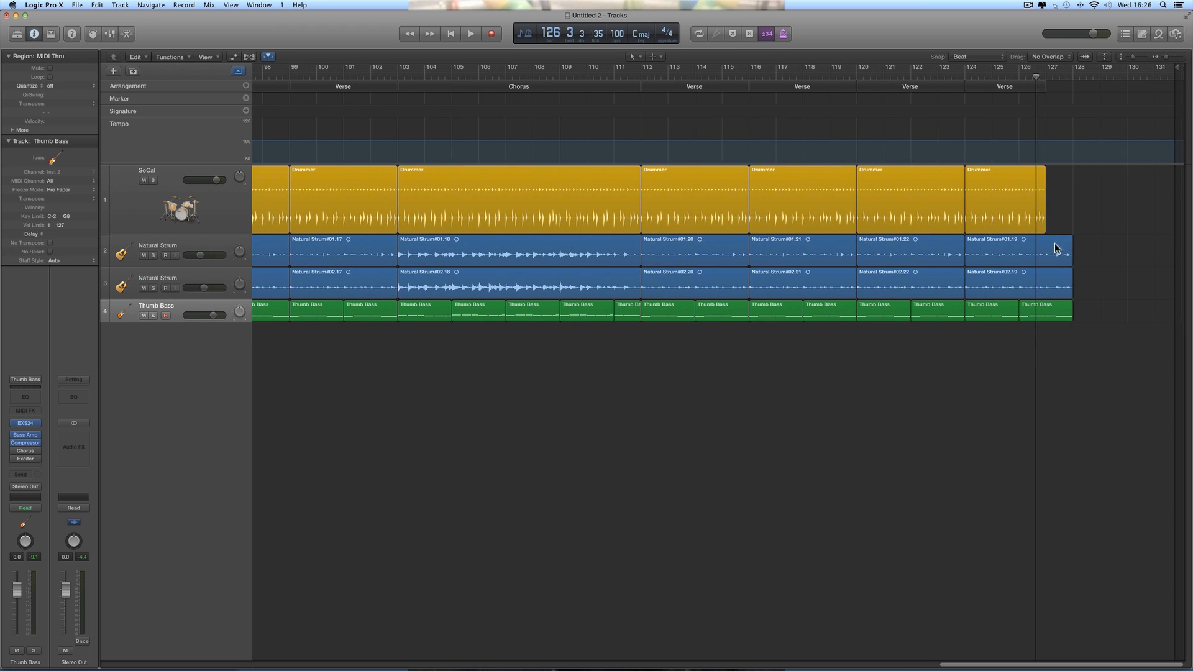
Step: Delete the last region on the first Natural Strum track, and with that track selected place the playhead at bar 124
click(1001, 249)
key(Delete)
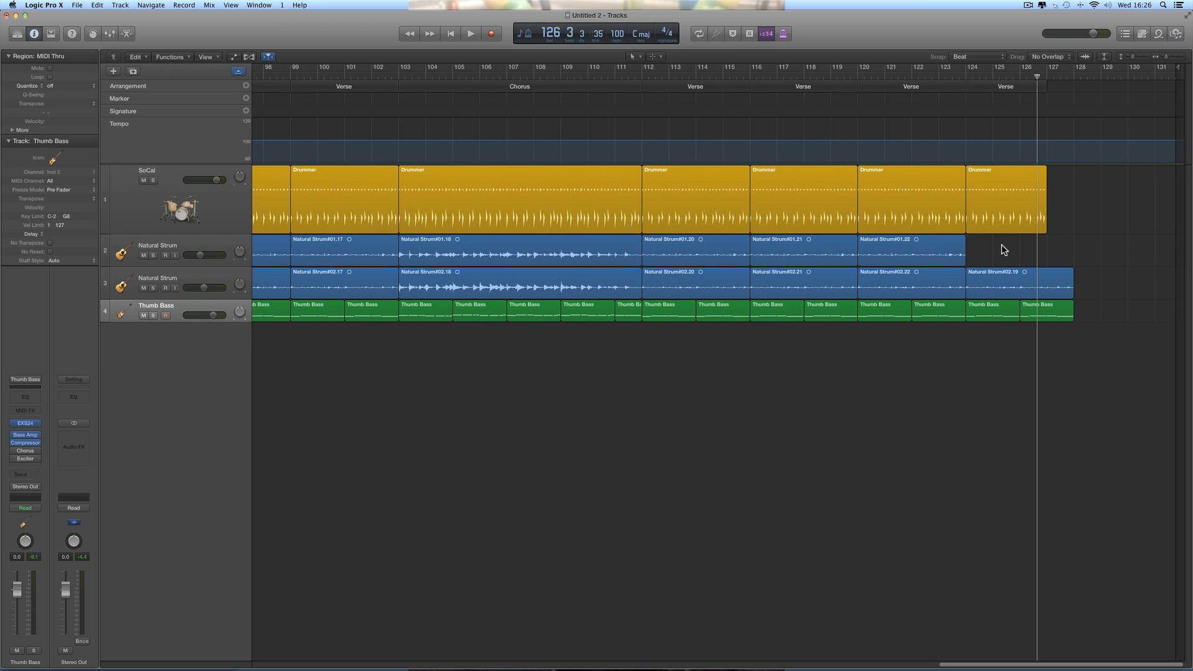
click(214, 251)
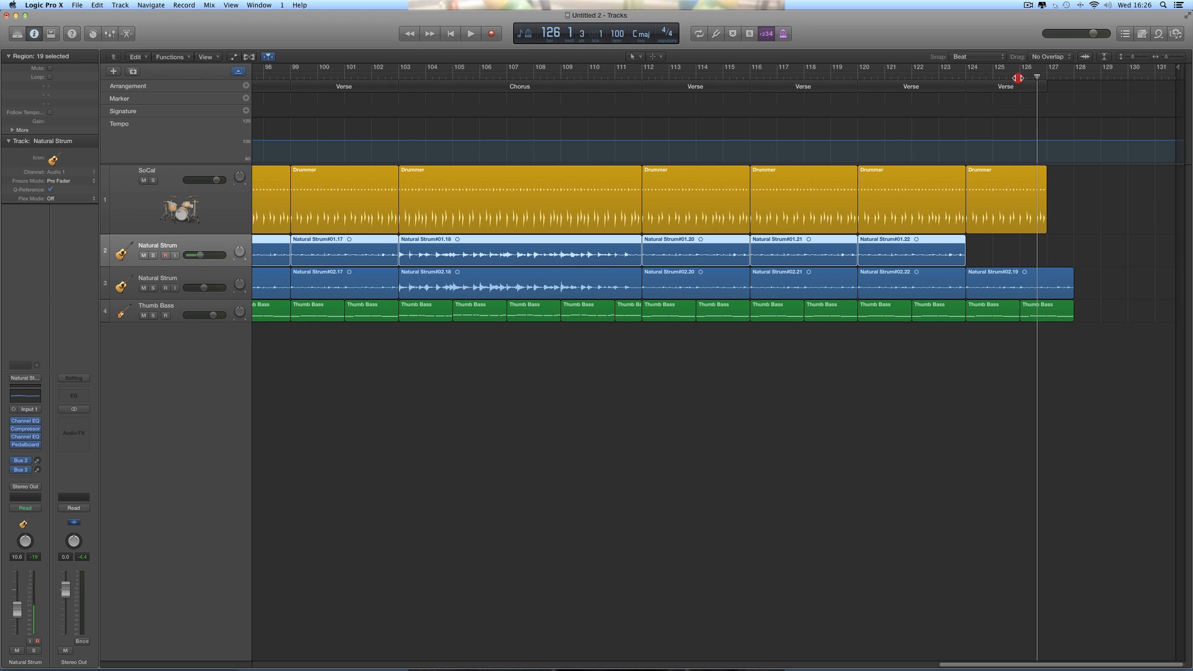
drag(1017, 78, 968, 80)
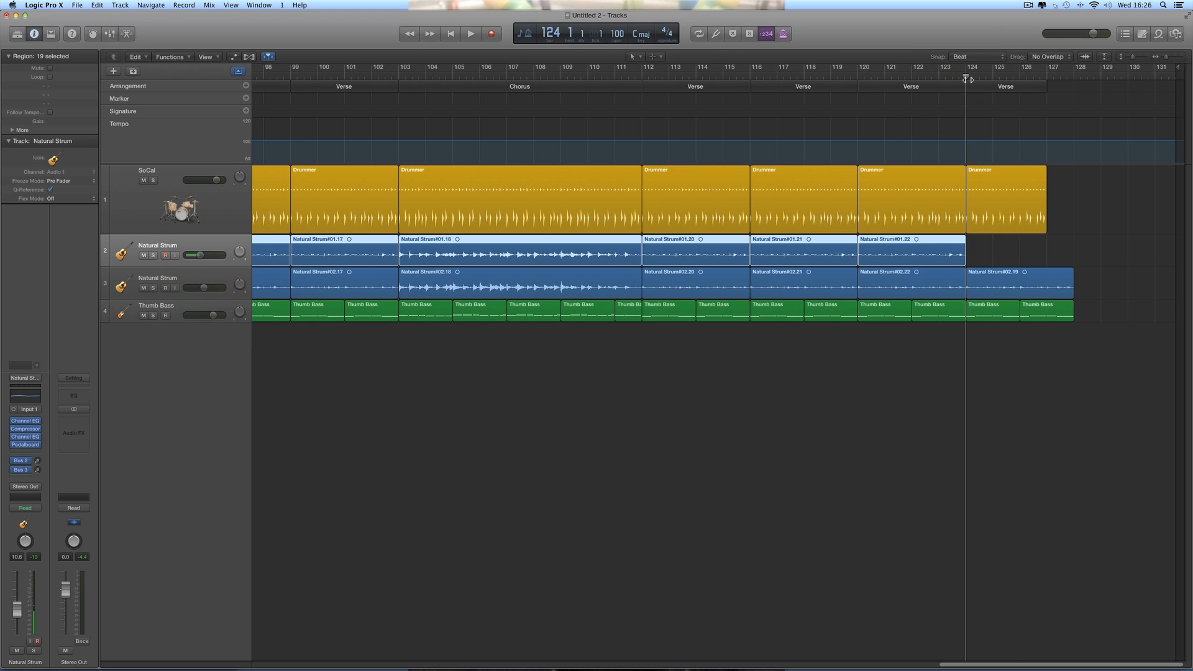
Step: Play back the ending from bar 124 and shorten the last region on the second Natural Strum track to end at bar 127
key(space)
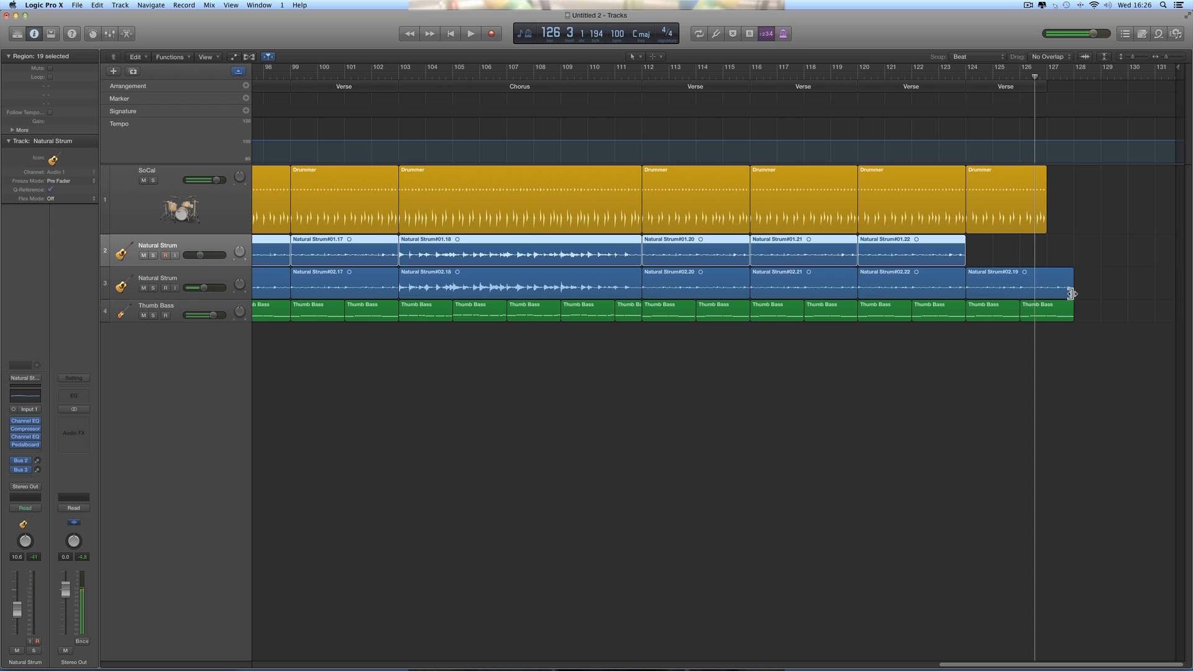
key(space)
drag(1070, 293, 1044, 293)
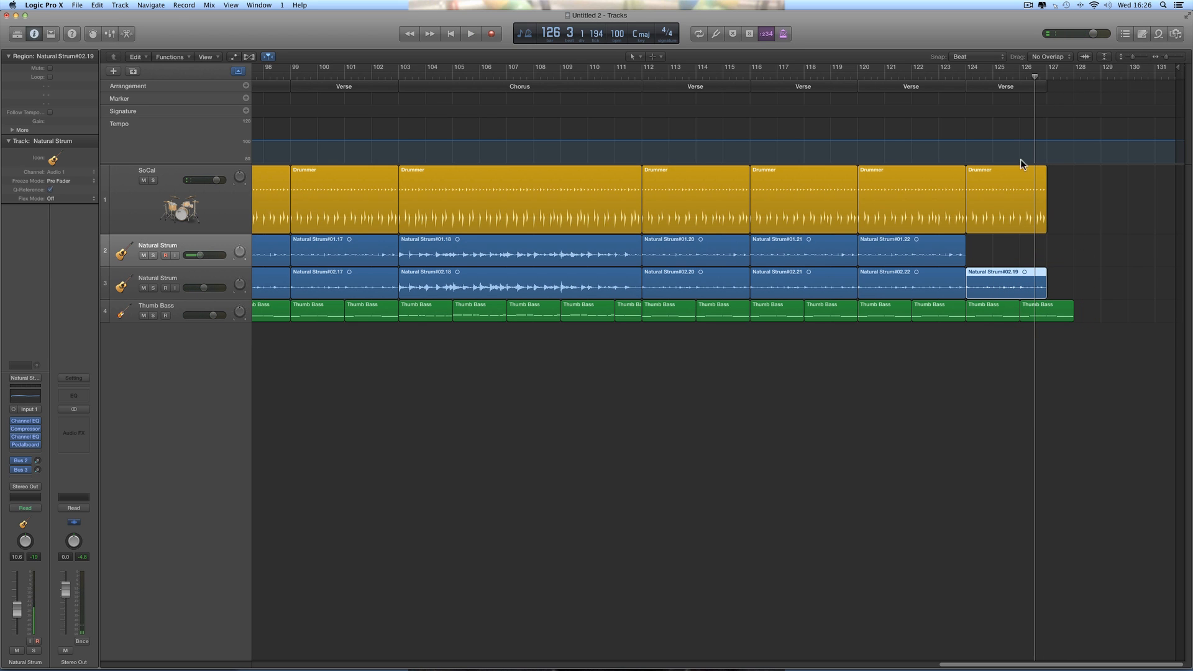
Step: Split the last Drummer region at bar 126 with the Scissors Tool and play back from the cut
click(1175, 56)
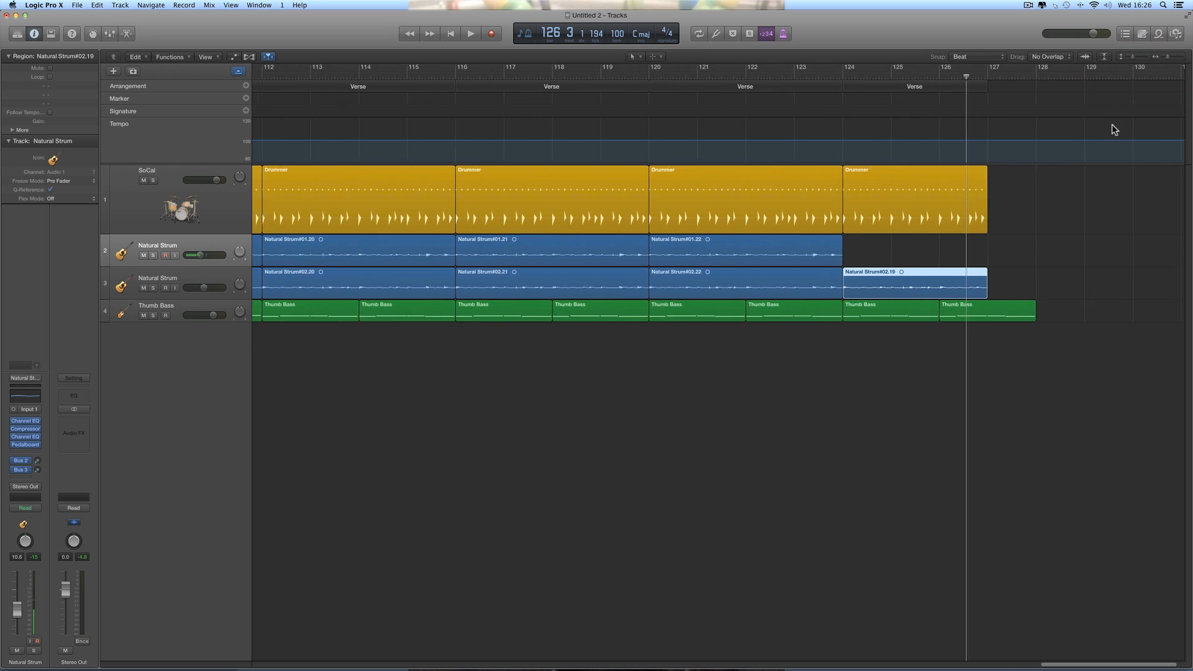
click(636, 56)
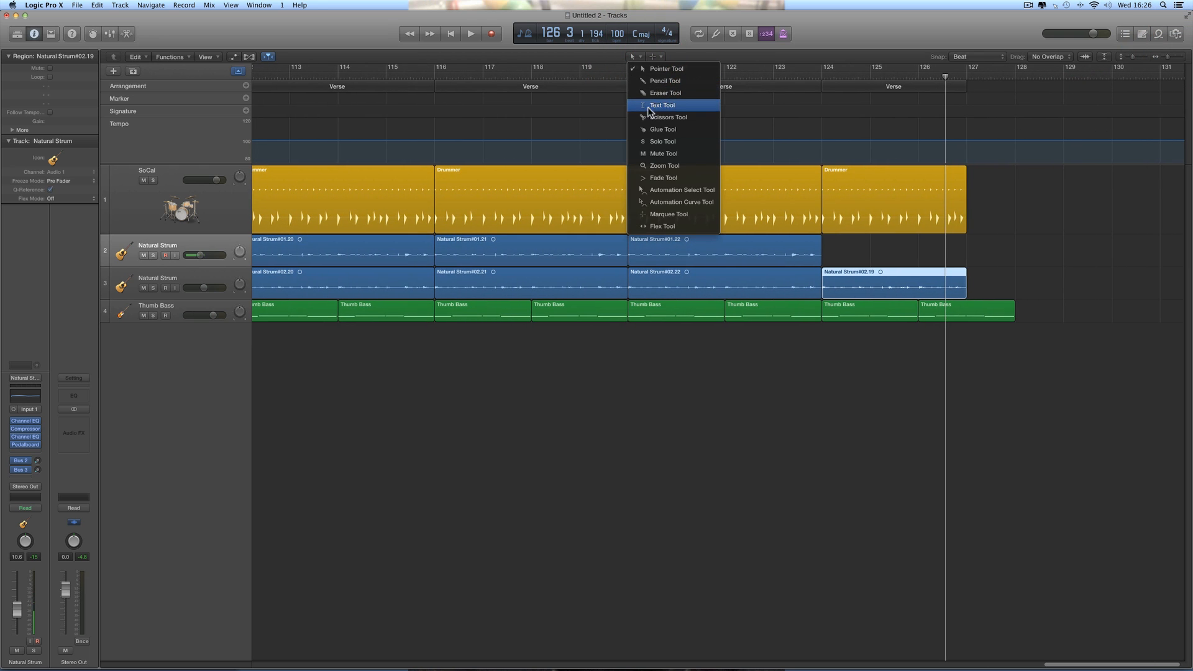
click(681, 120)
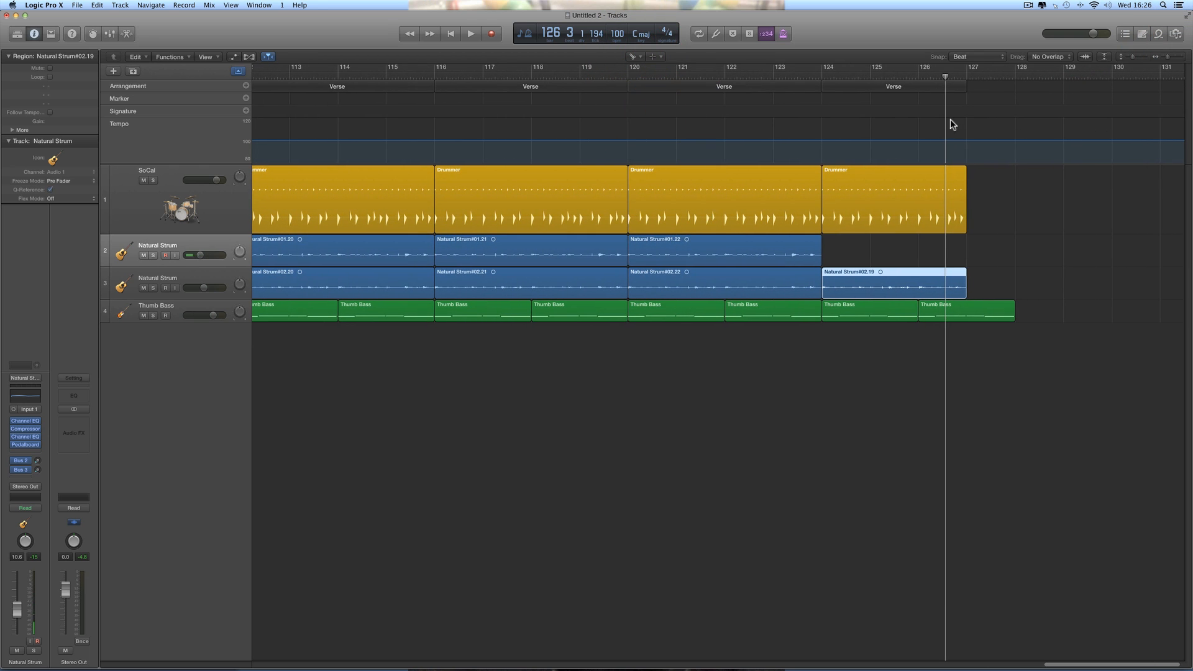
click(919, 185)
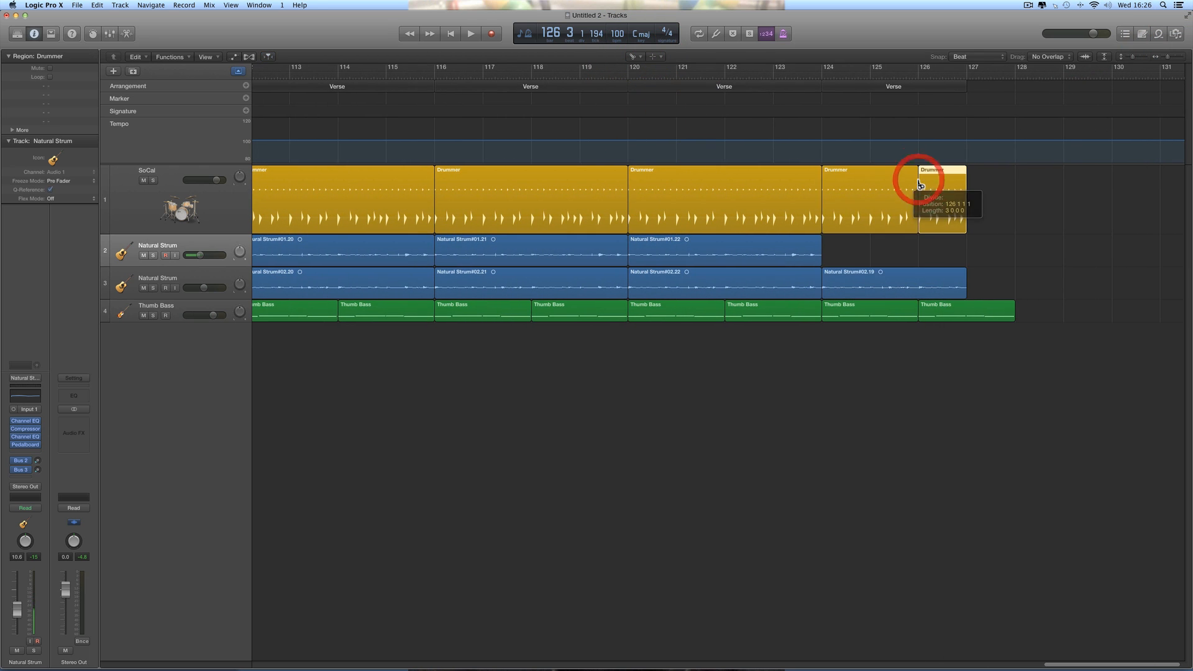
double_click(914, 75)
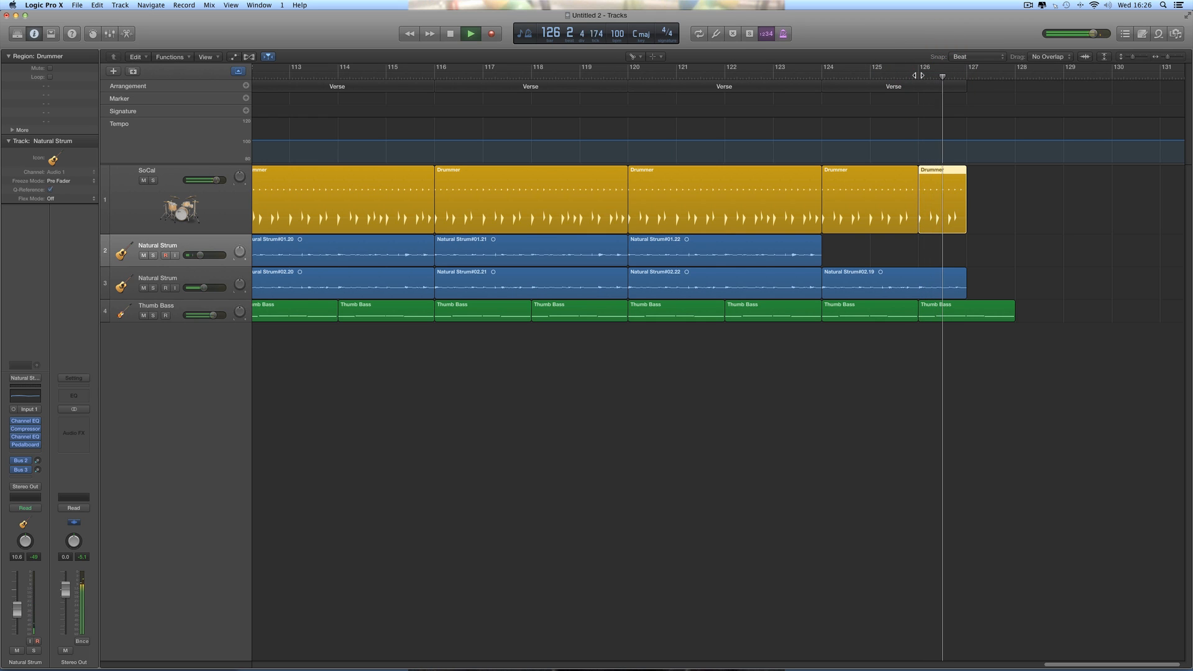
key(space)
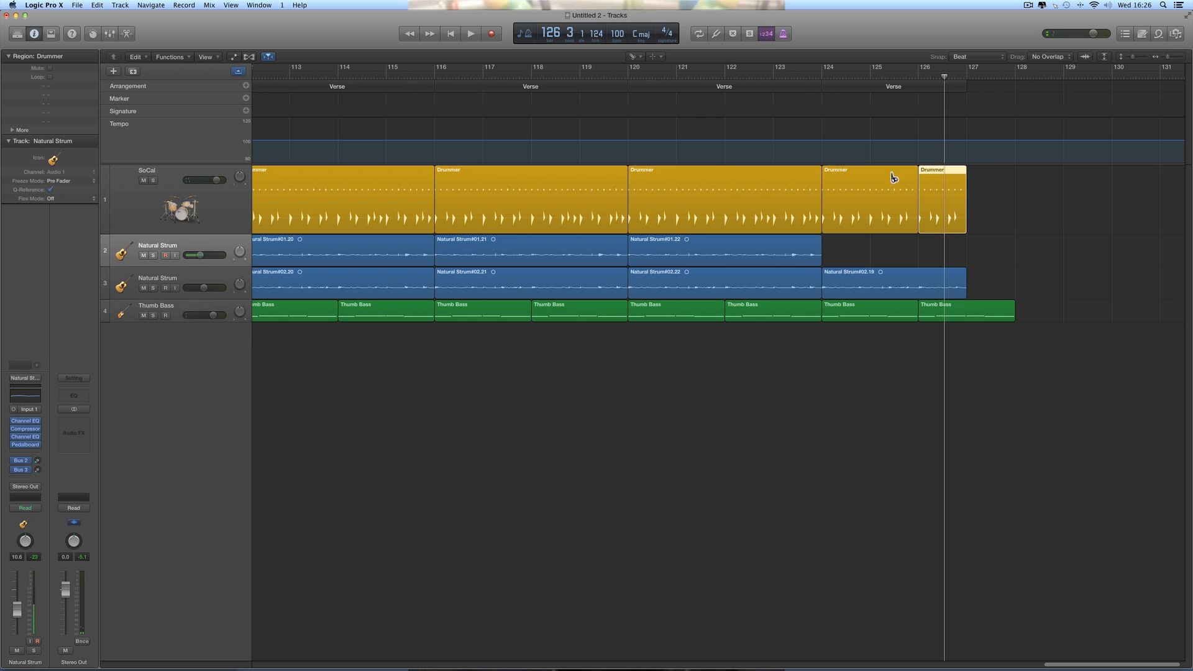
Step: Switch back to the Pointer Tool and convert the one-bar Drummer region at bar 126 to a MIDI region
click(634, 56)
click(643, 69)
right_click(934, 173)
click(964, 180)
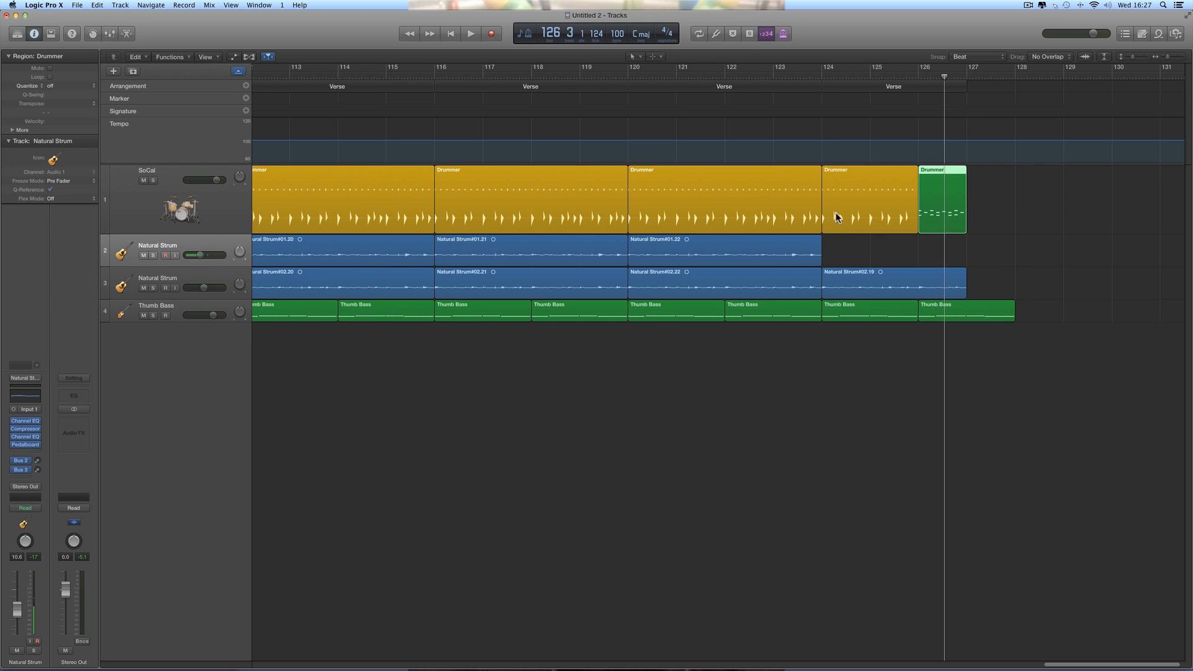
Step: Open the converted drum region in the Piano Roll and show drum note names in place of the keyboard
double_click(936, 178)
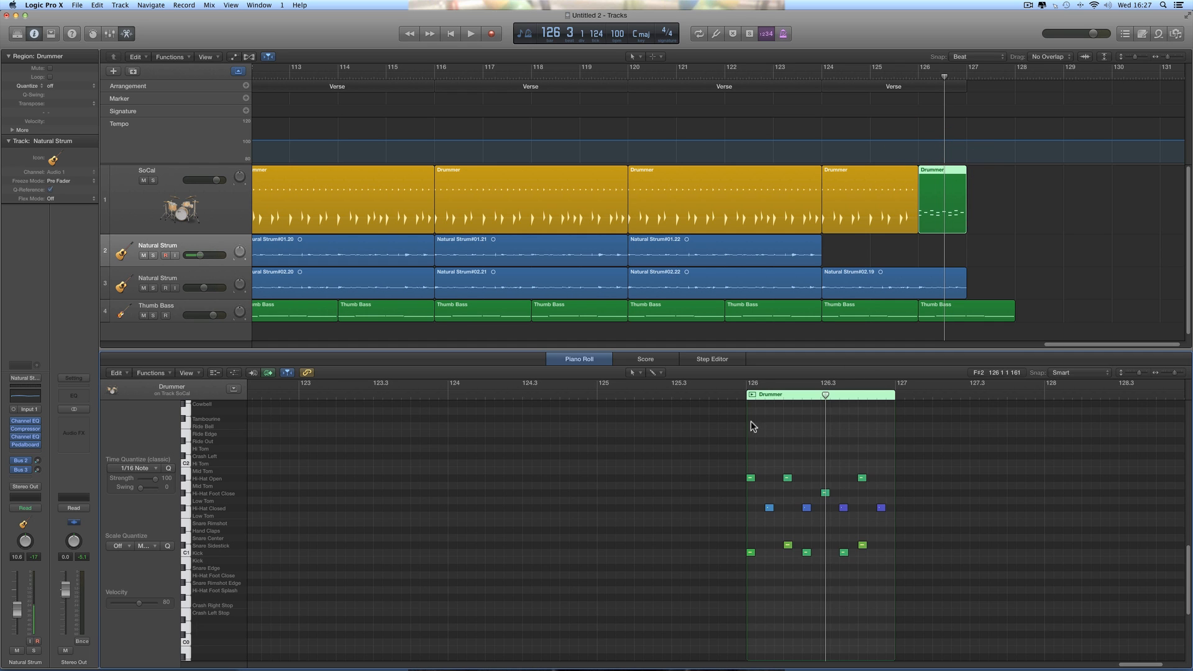
click(1183, 374)
click(1183, 373)
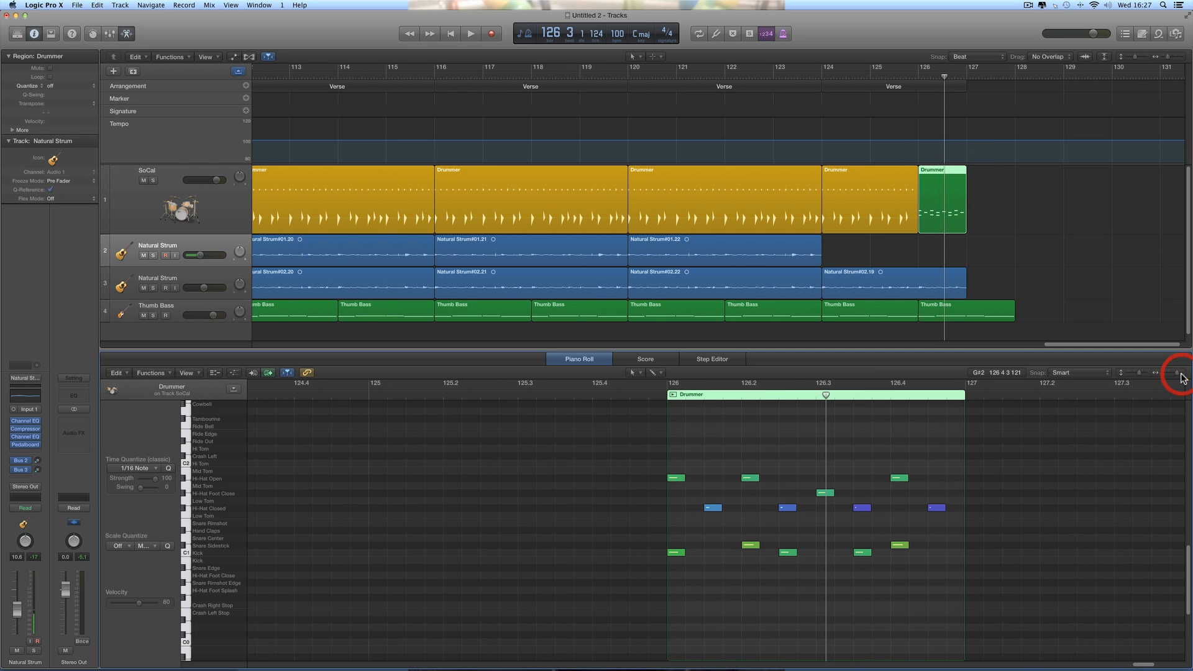
click(192, 376)
click(207, 425)
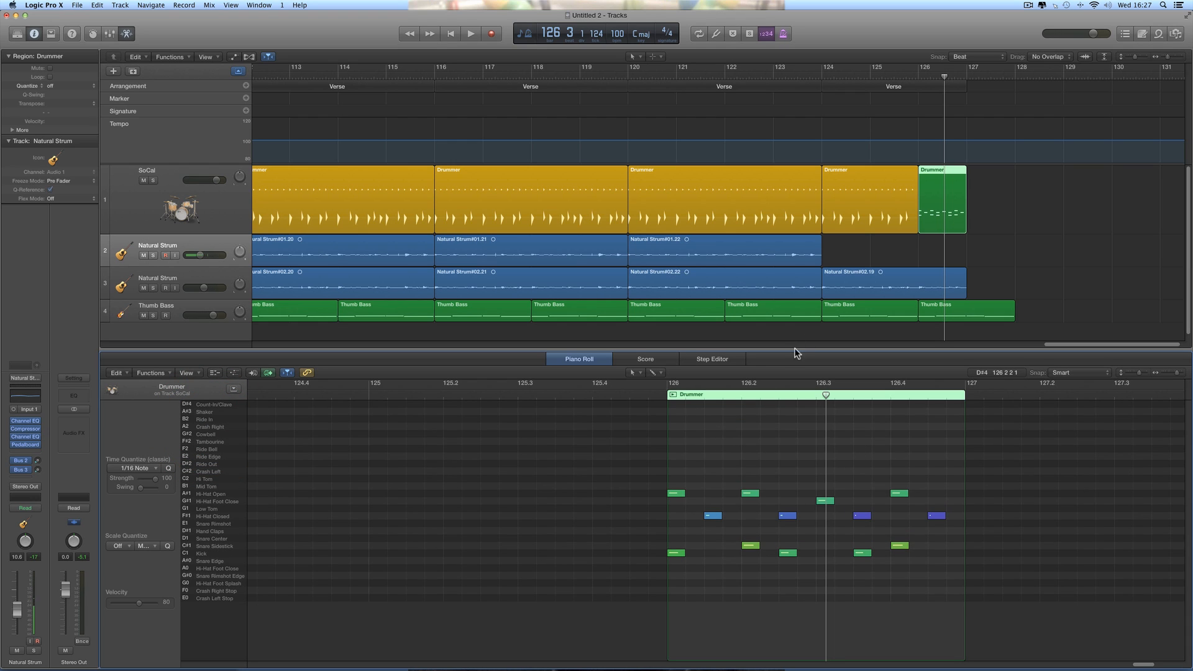
Step: Play back the drum region from bar 126 and delete all its notes from beat 3 onward
click(662, 393)
key(space)
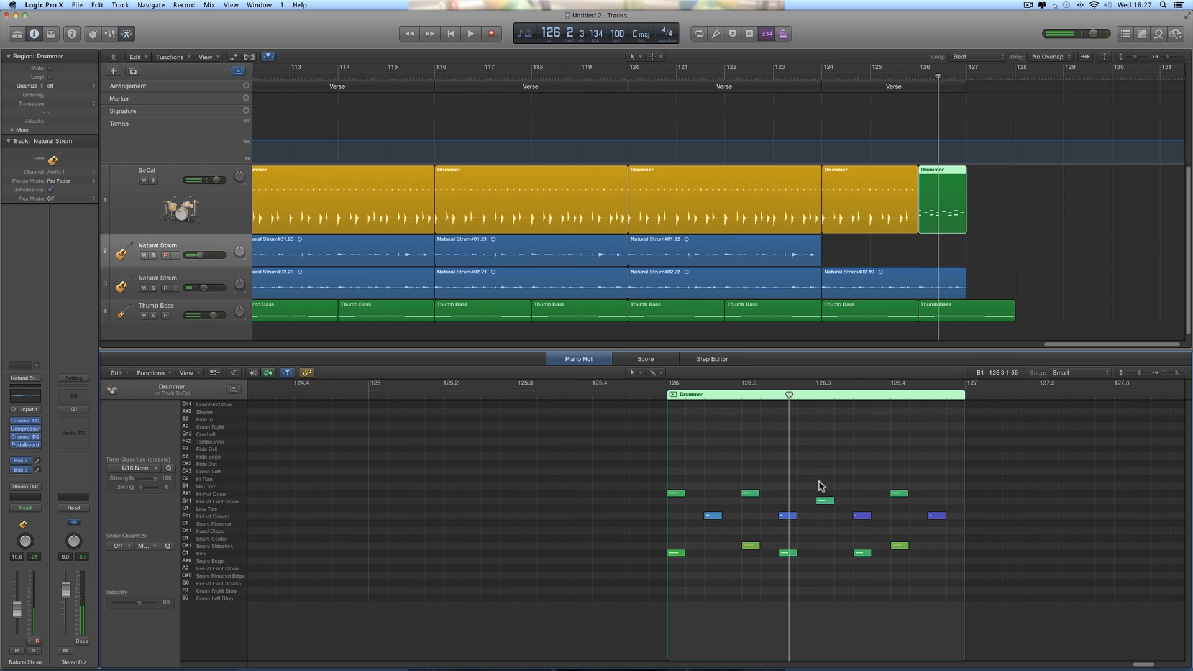
drag(822, 491, 939, 581)
key(Delete)
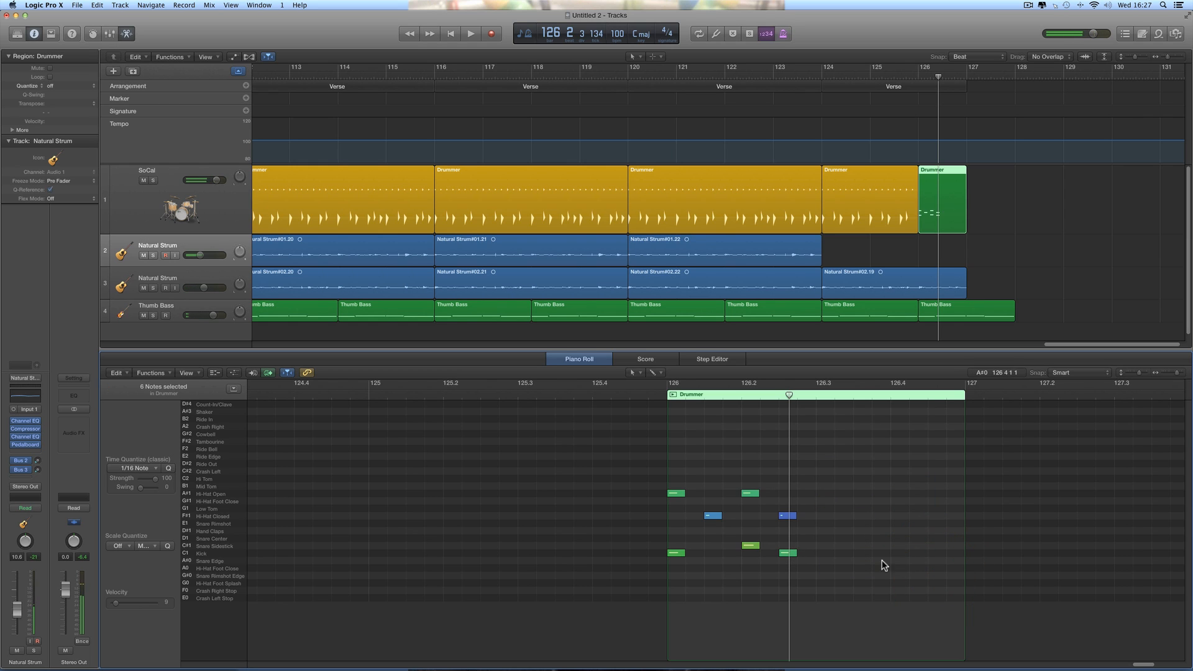
Step: Move the last closed hi-hat note to Crash Left and the sidestick note to Snare Center, and play back the result
drag(786, 520, 788, 471)
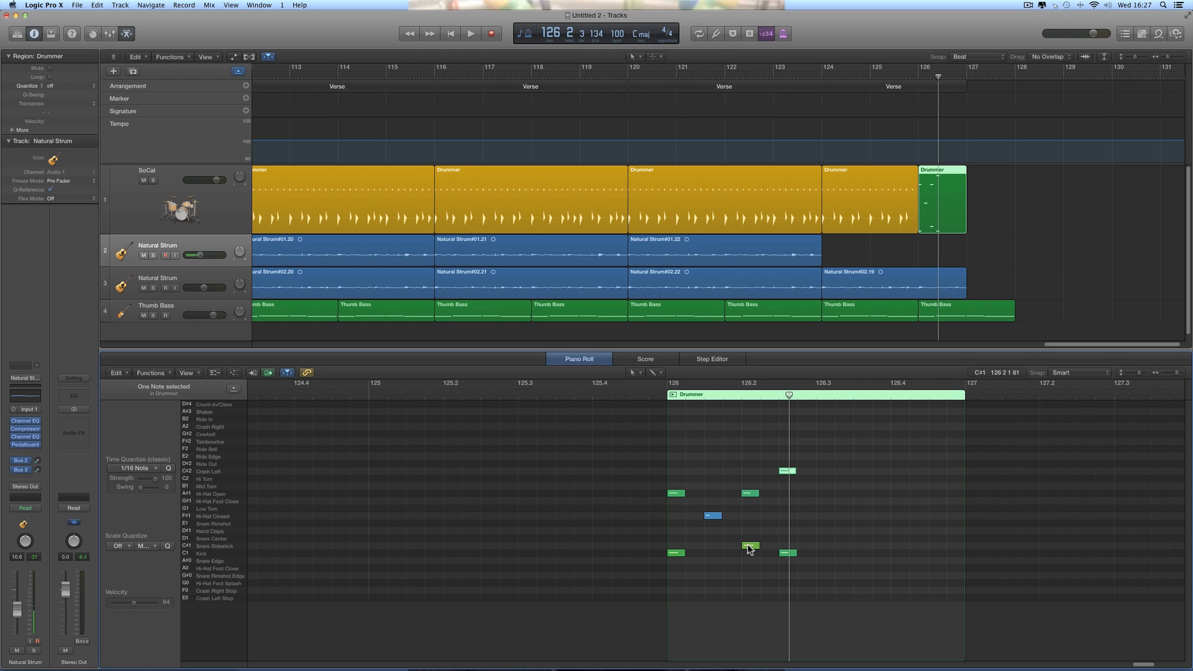
drag(749, 548, 749, 541)
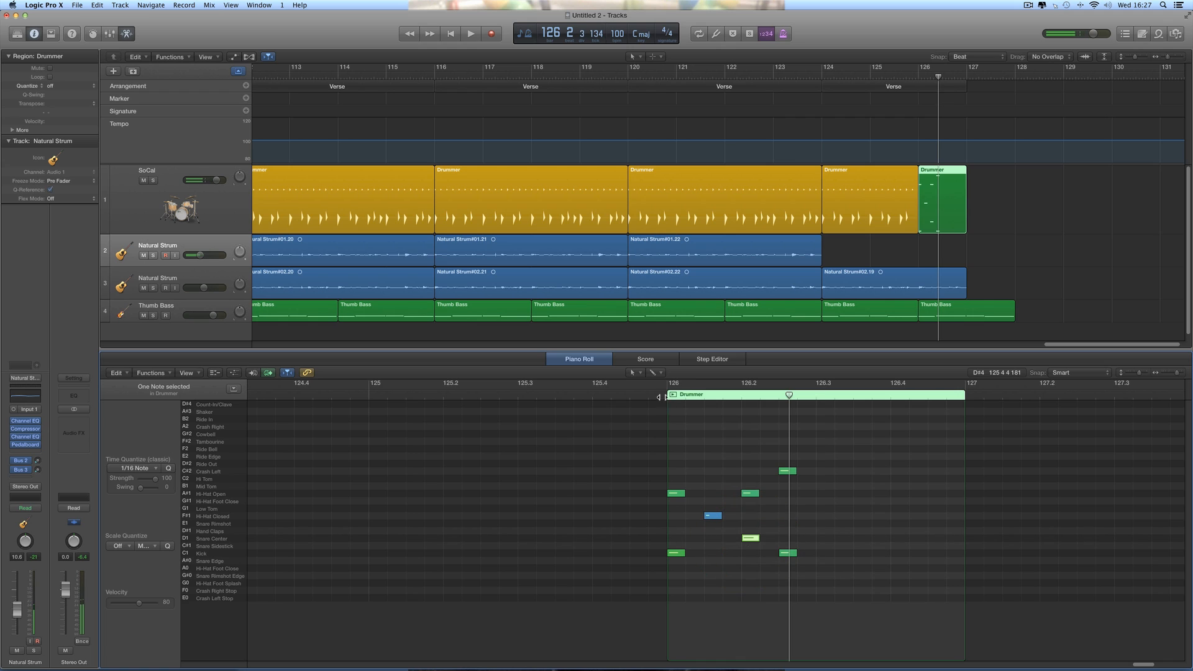
click(660, 396)
key(space)
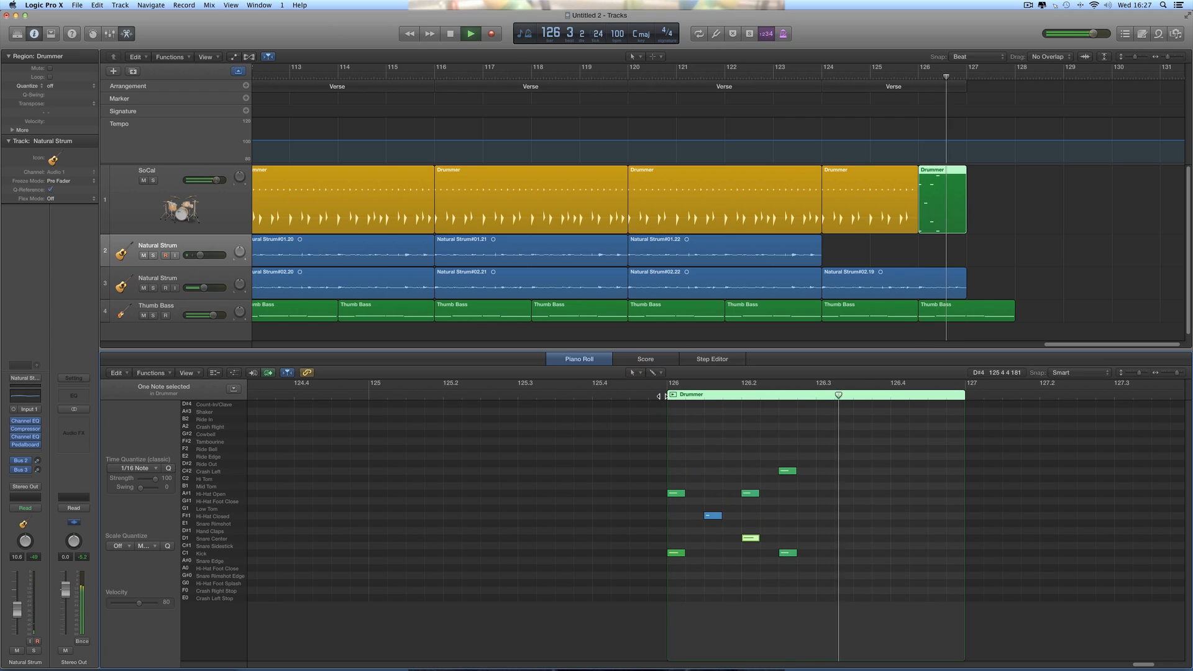
Step: Play back the last Thumb Bass region from bar 126 and delete its two notes in bar 127
click(945, 312)
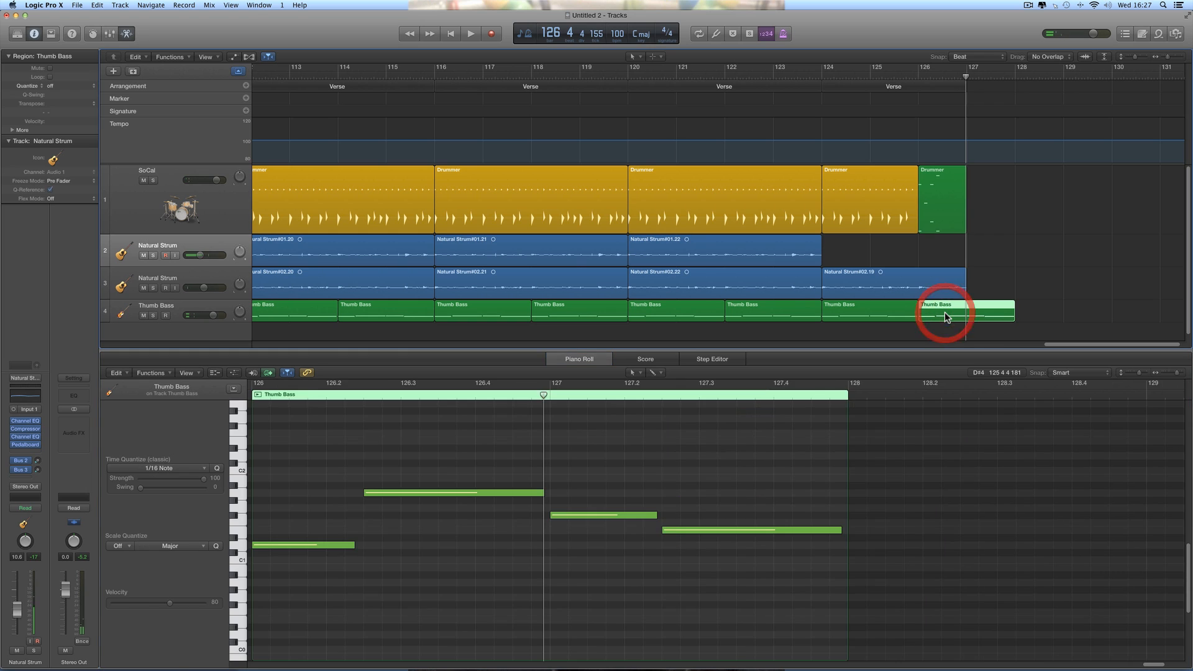
click(354, 395)
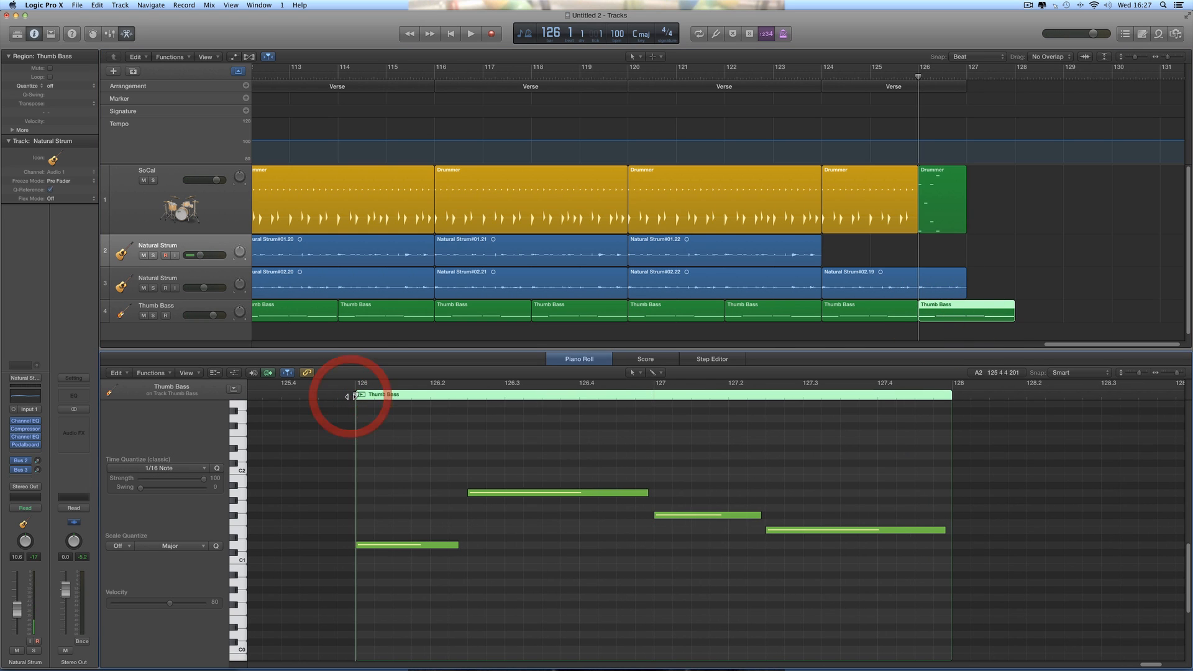
key(space)
key(space)
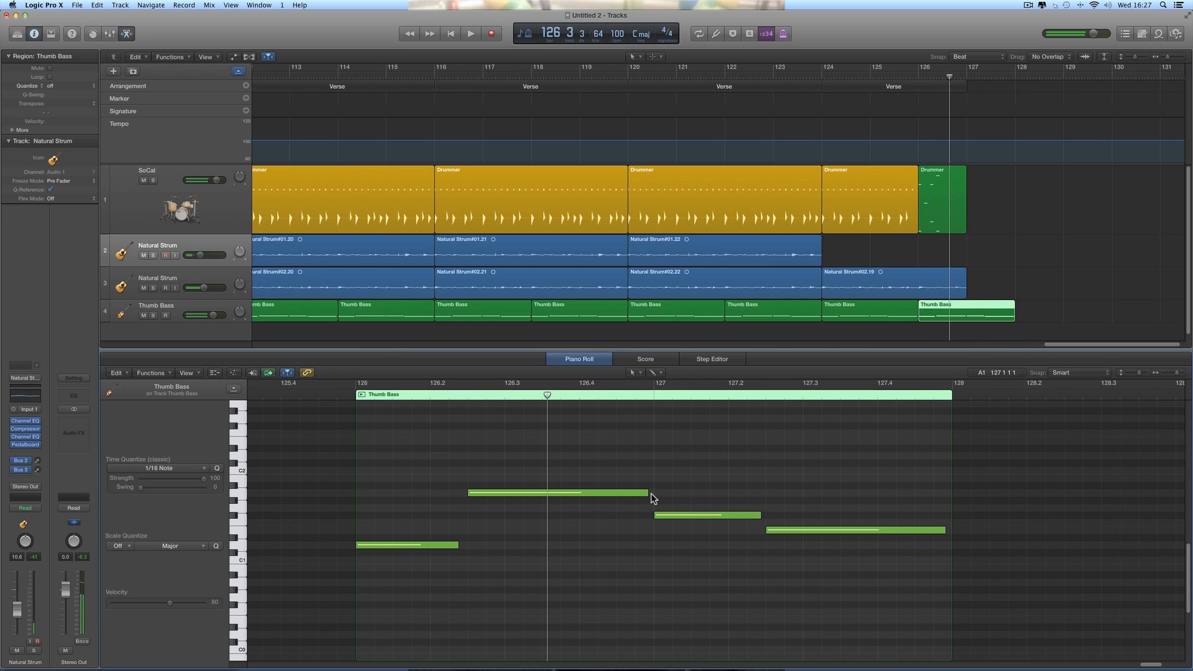
drag(679, 459, 846, 575)
key(BackSpace)
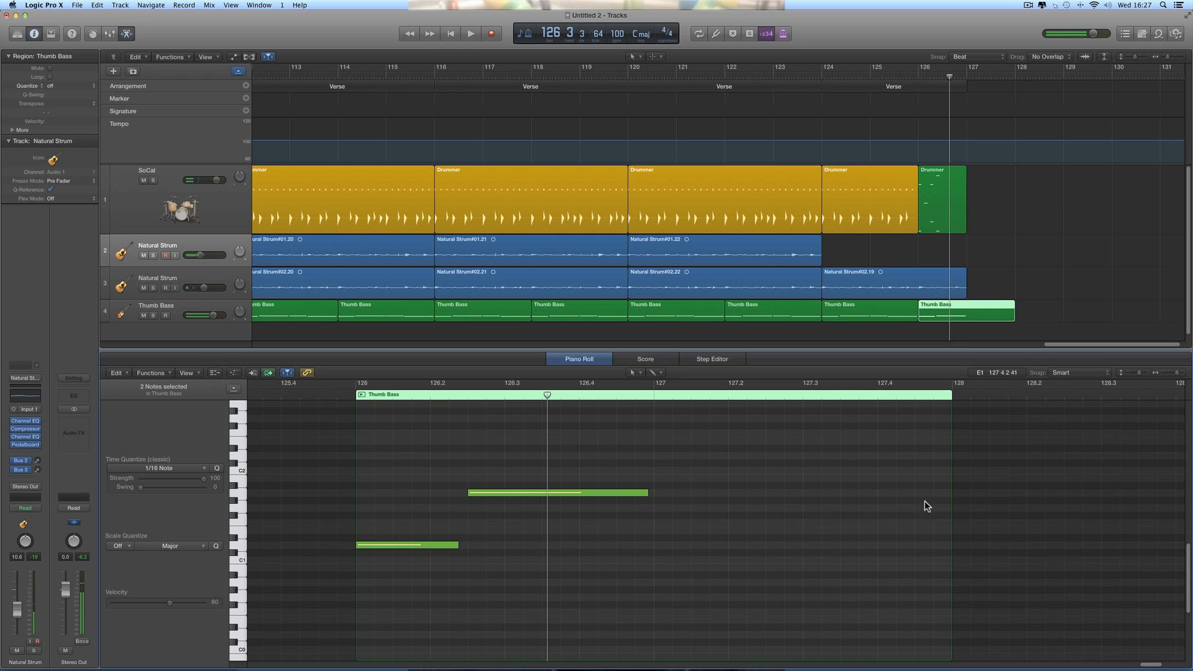
Step: Lengthen the remaining A1 bass note to nearly bar 128 and play back the ending
drag(647, 494, 929, 494)
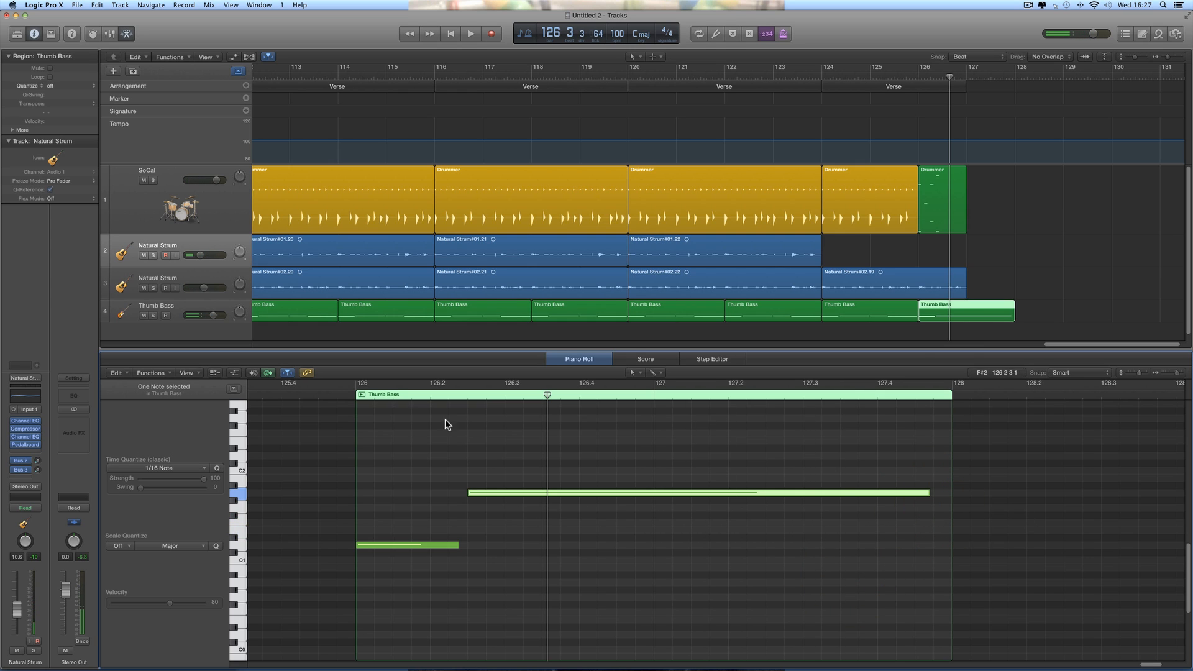
double_click(338, 392)
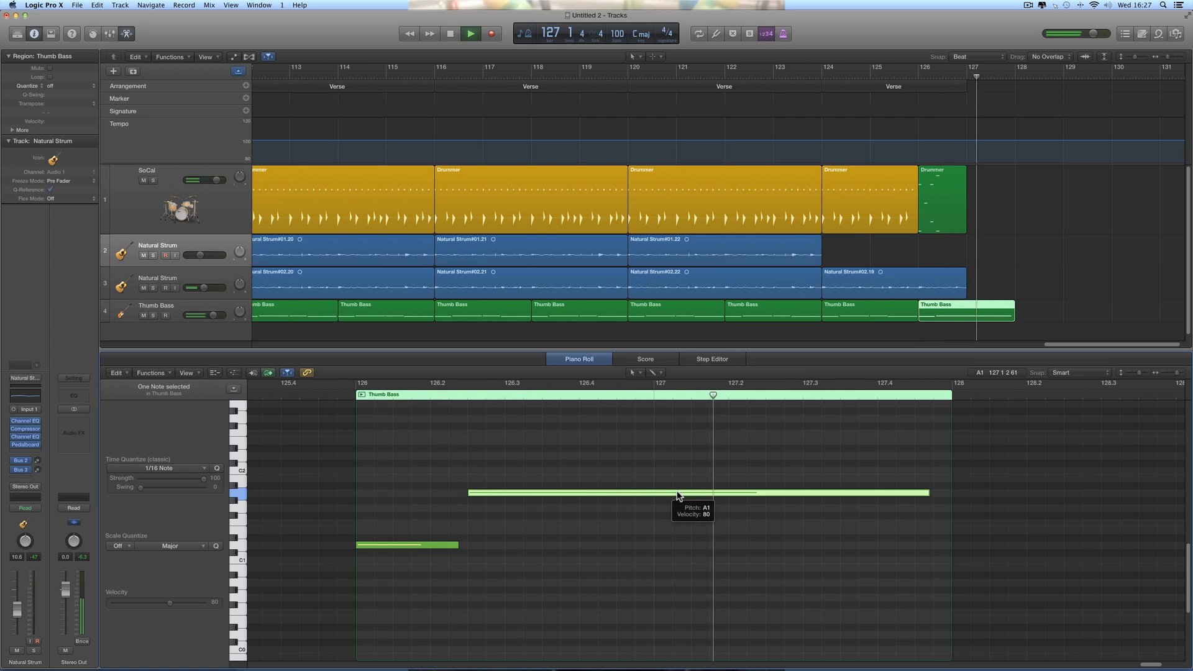
key(space)
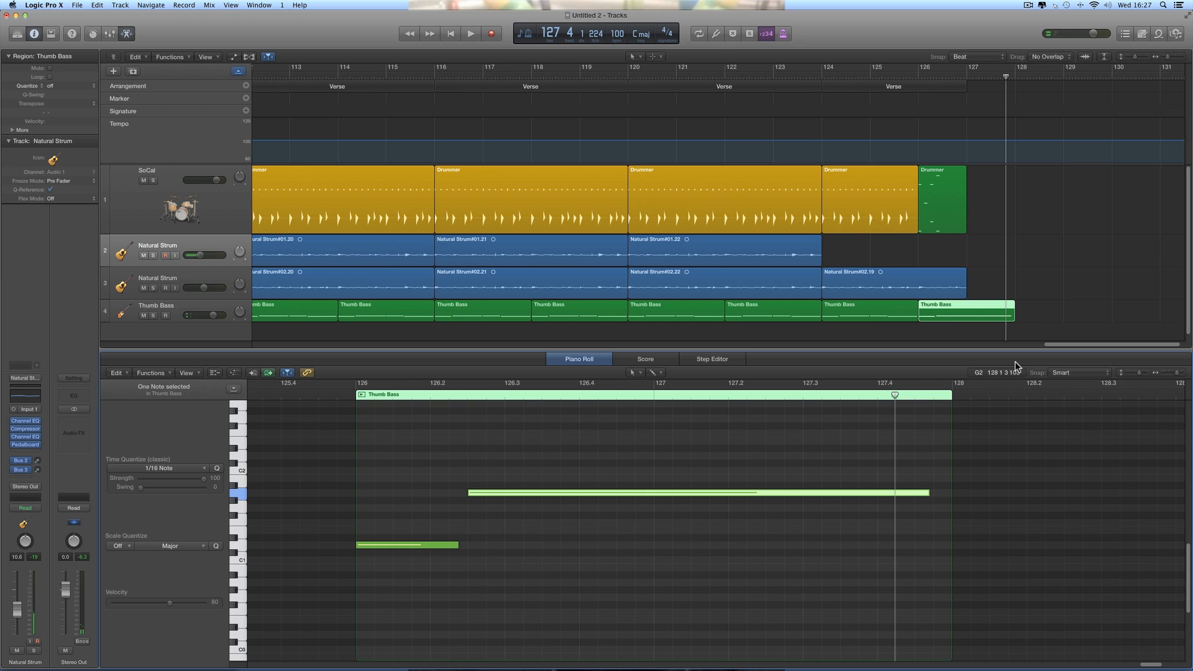
Step: Delete the last region on the second Natural Strum track and close the editor
click(848, 271)
key(Delete)
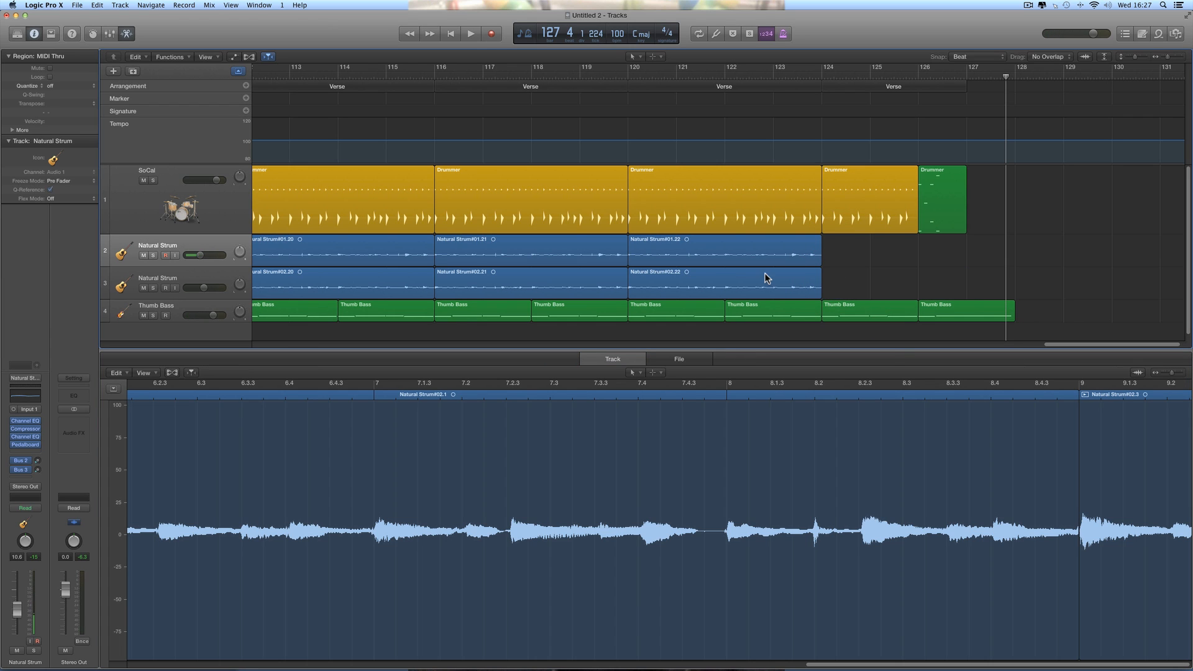
click(127, 35)
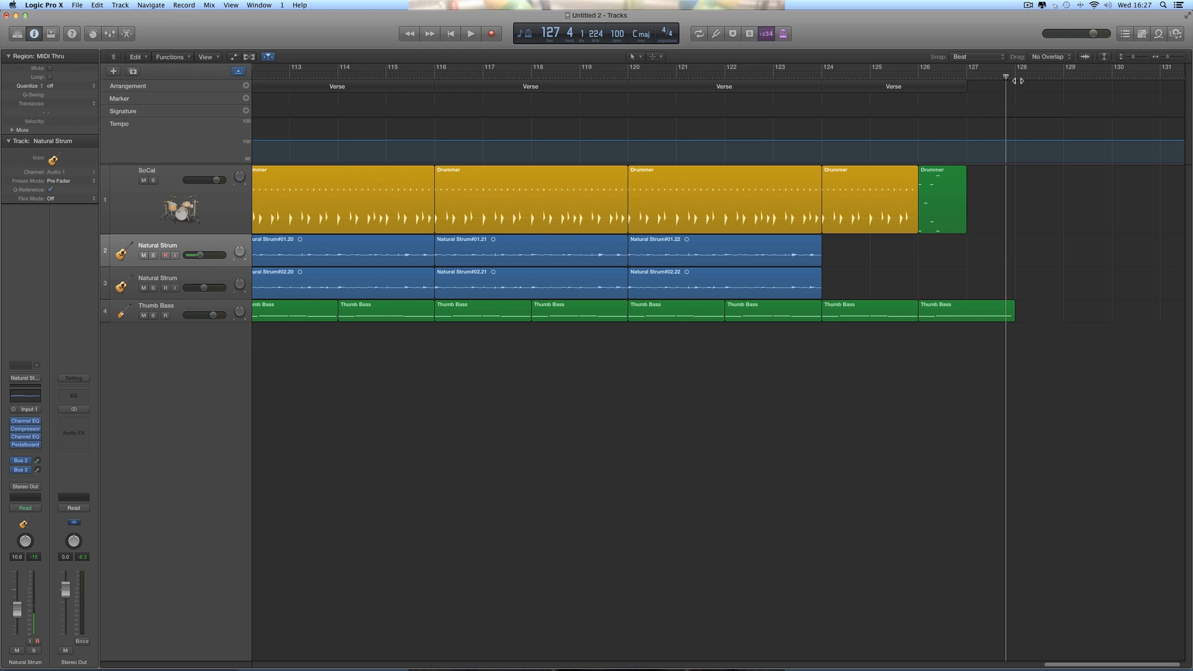
Step: Place the playhead at bar 124 and turn on input monitoring for the first Natural Strum track
drag(1005, 77, 822, 77)
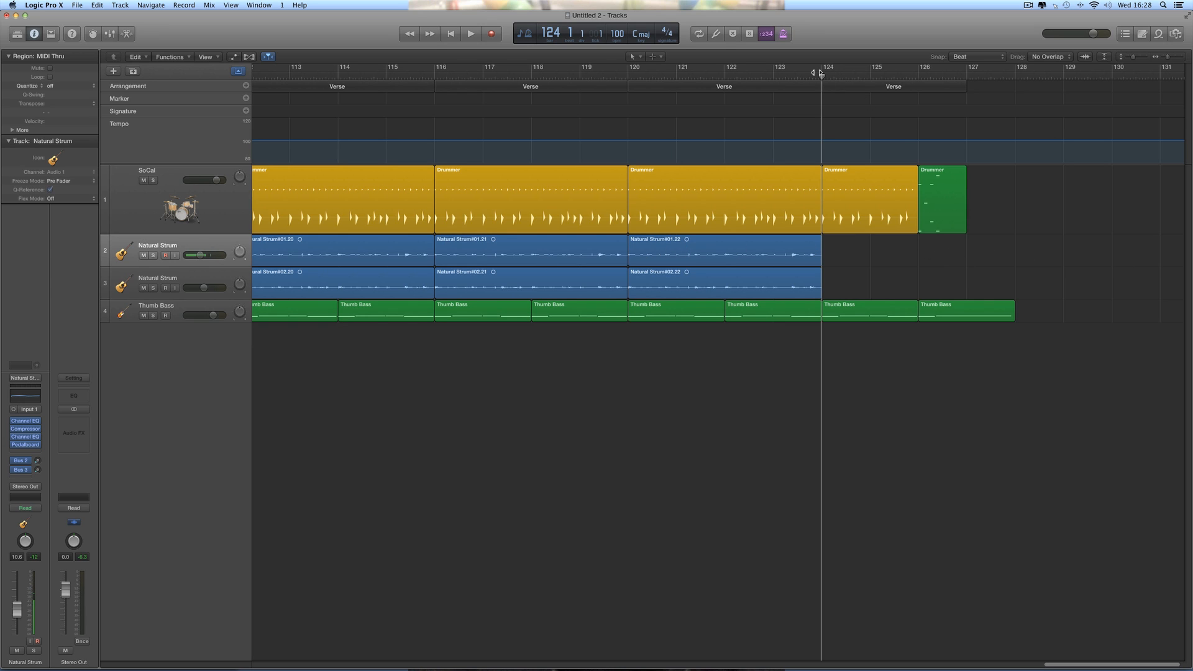
mouse_move(822, 76)
mouse_down()
mouse_move(786, 75)
mouse_move(822, 76)
mouse_up()
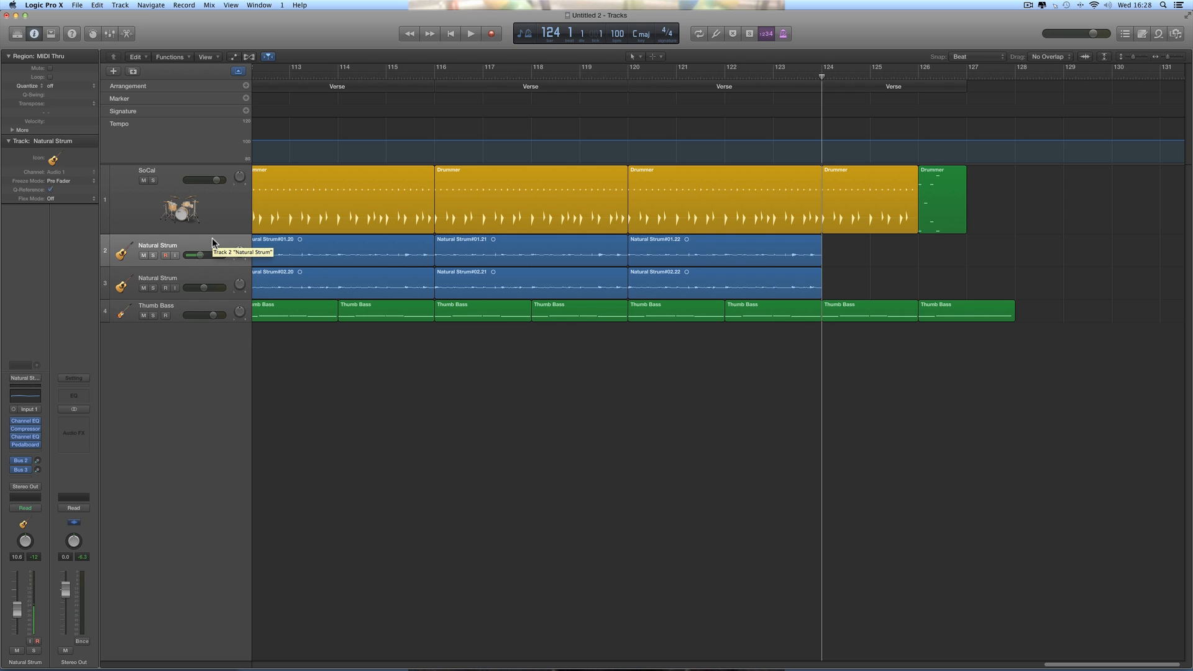
click(175, 256)
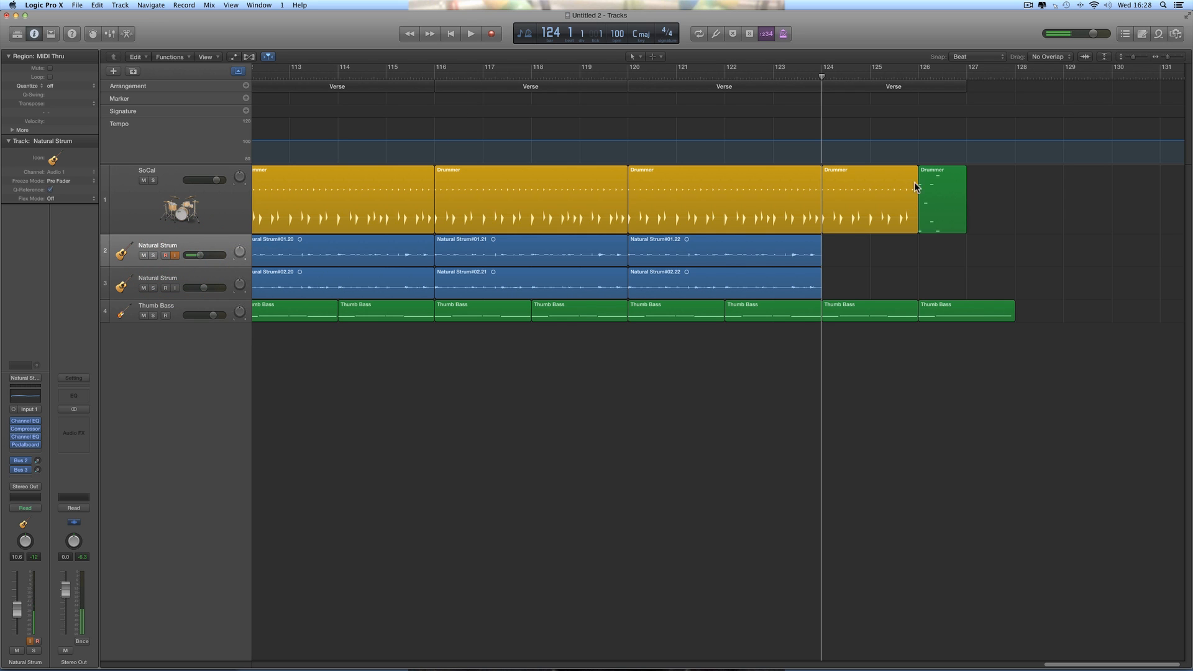
drag(822, 77, 725, 76)
click(193, 6)
mouse_move(199, 16)
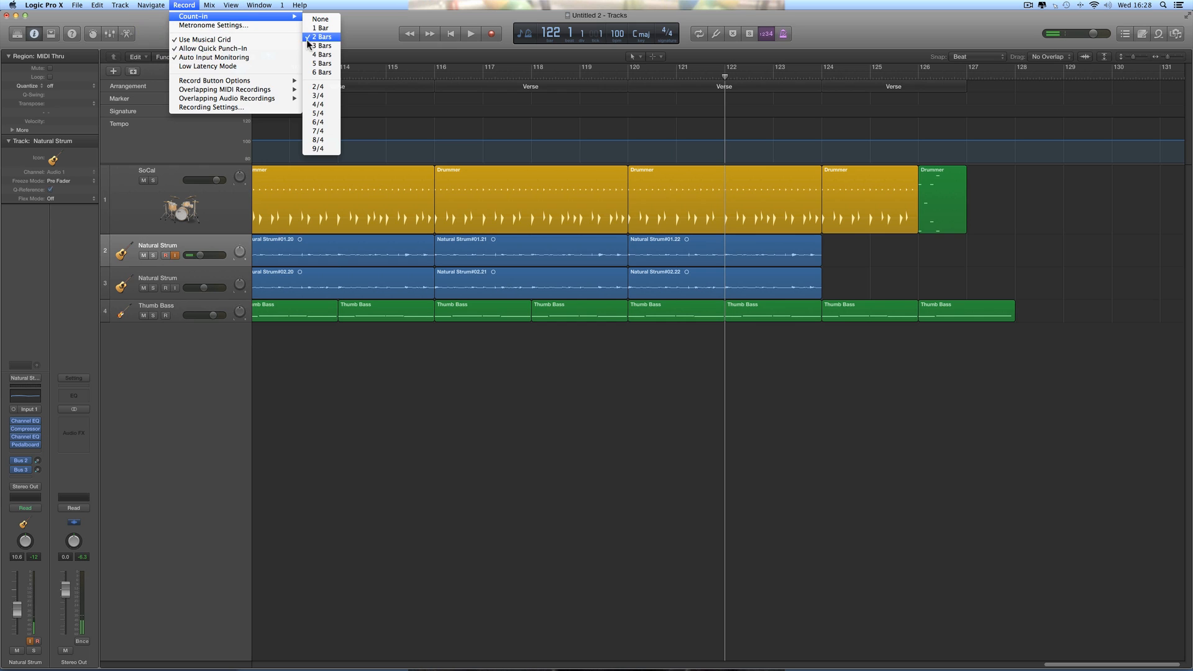
click(369, 28)
drag(724, 76, 823, 92)
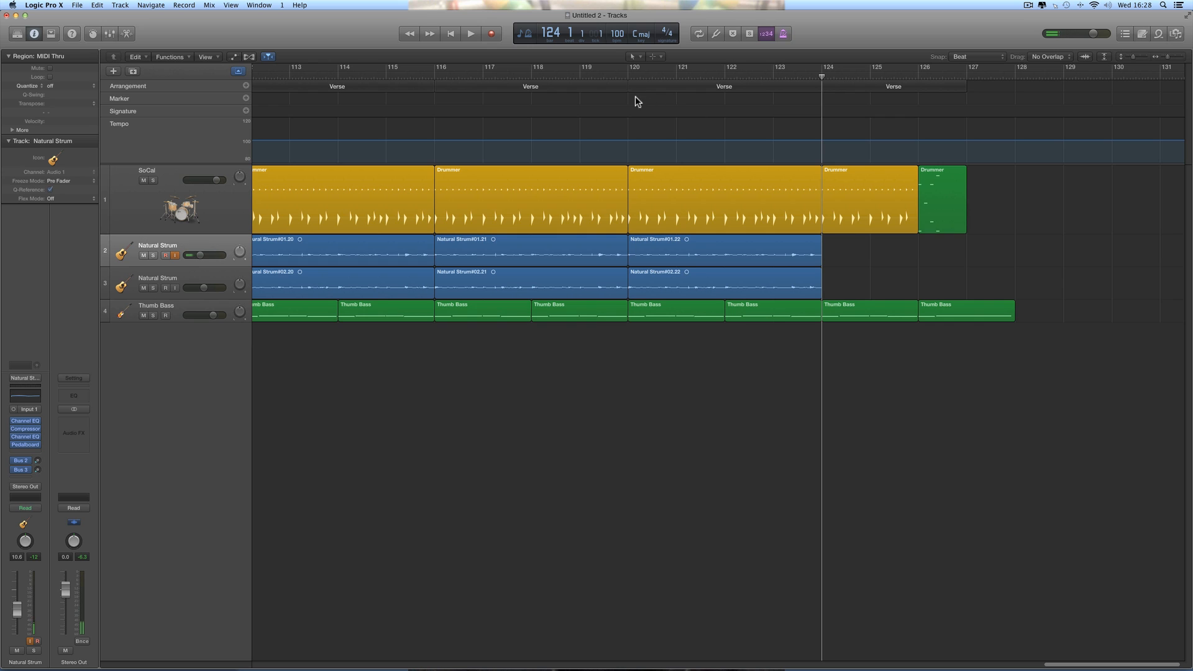
Step: Record an ending guitar take on the first Natural Strum track from bar 124 to just before bar 130
click(492, 34)
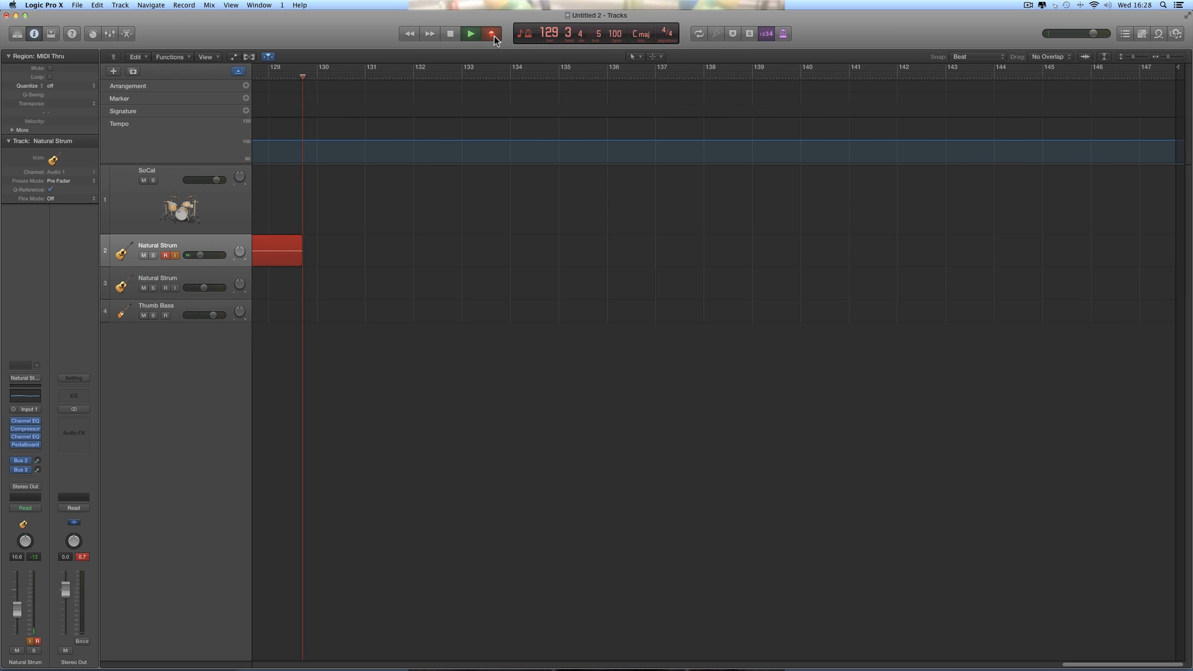
key(space)
scroll(482, 172, left, 8)
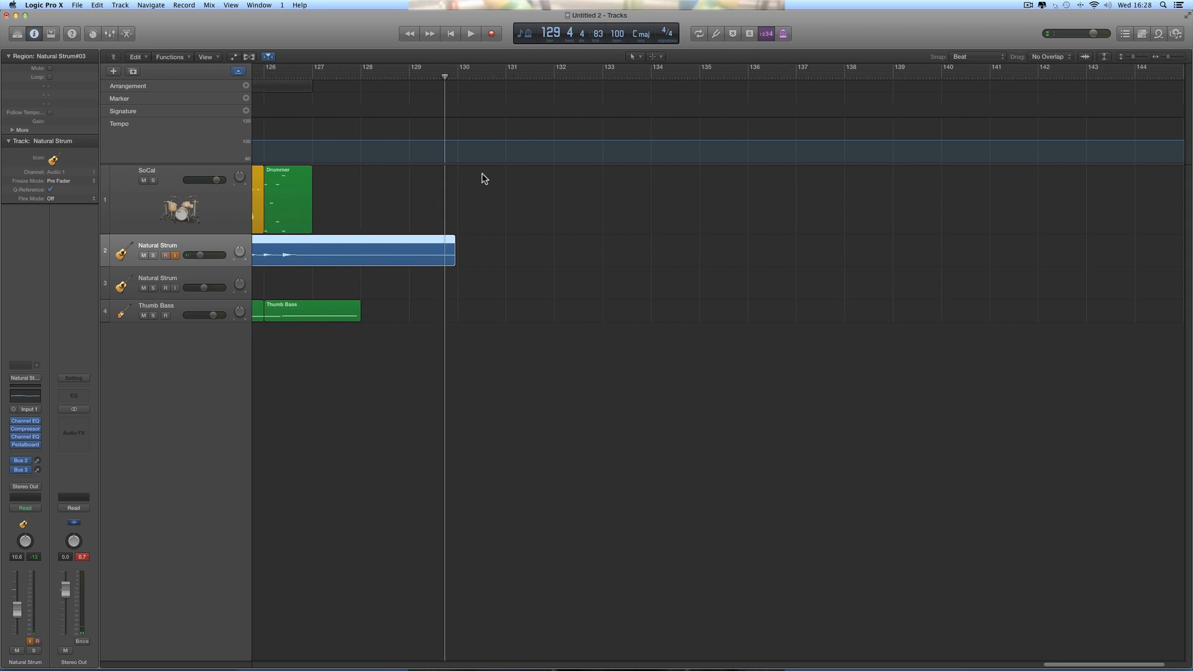
scroll(482, 220, left, 5)
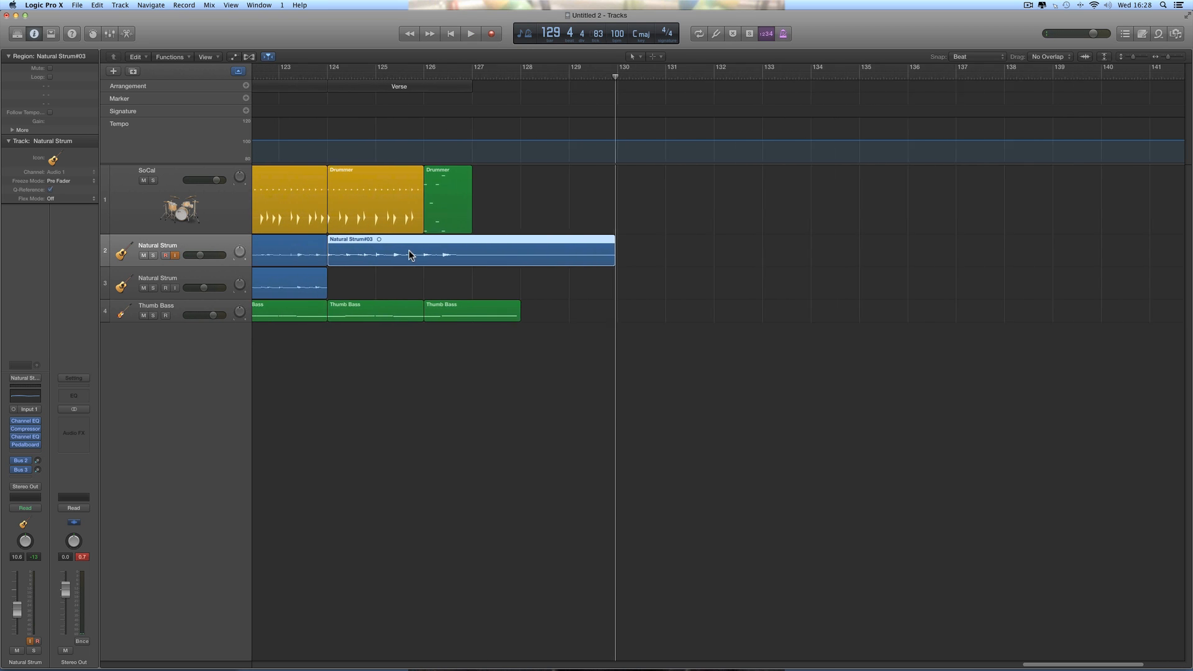
Step: Turn off input monitoring on the first Natural Strum track and return the playhead to bar 124
click(175, 256)
drag(726, 75, 442, 94)
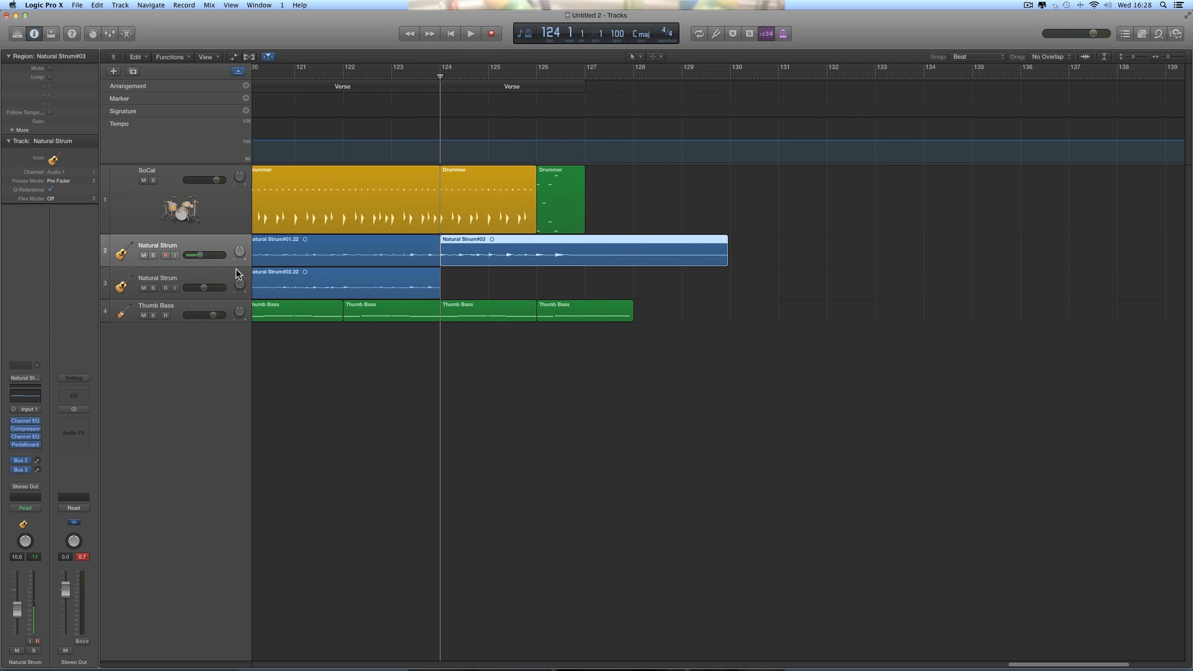
Step: Record an ending guitar take on the second Natural Strum track, with input monitoring on, from bar 124 to just past bar 130
click(194, 272)
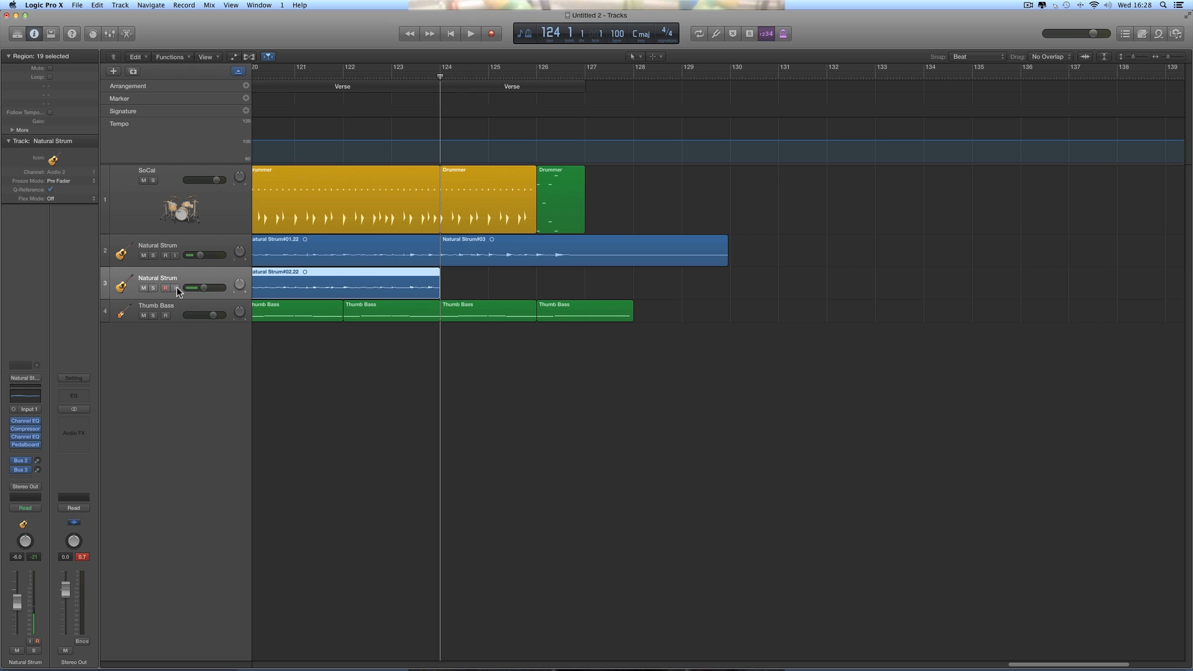
click(176, 288)
click(489, 34)
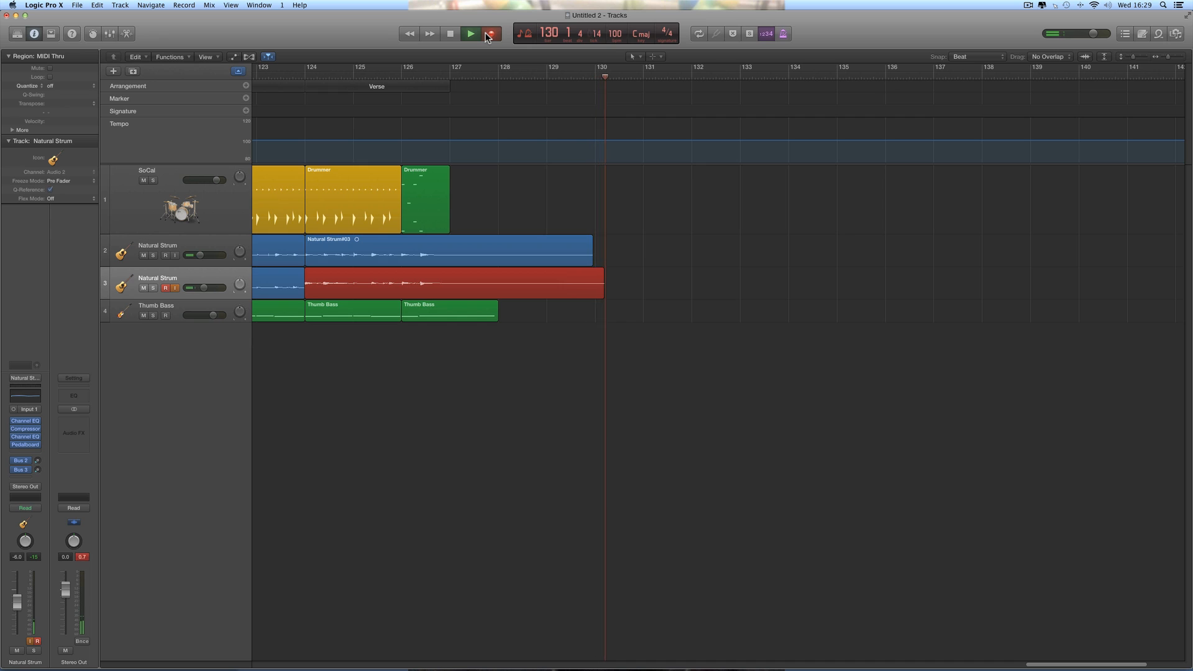
key(space)
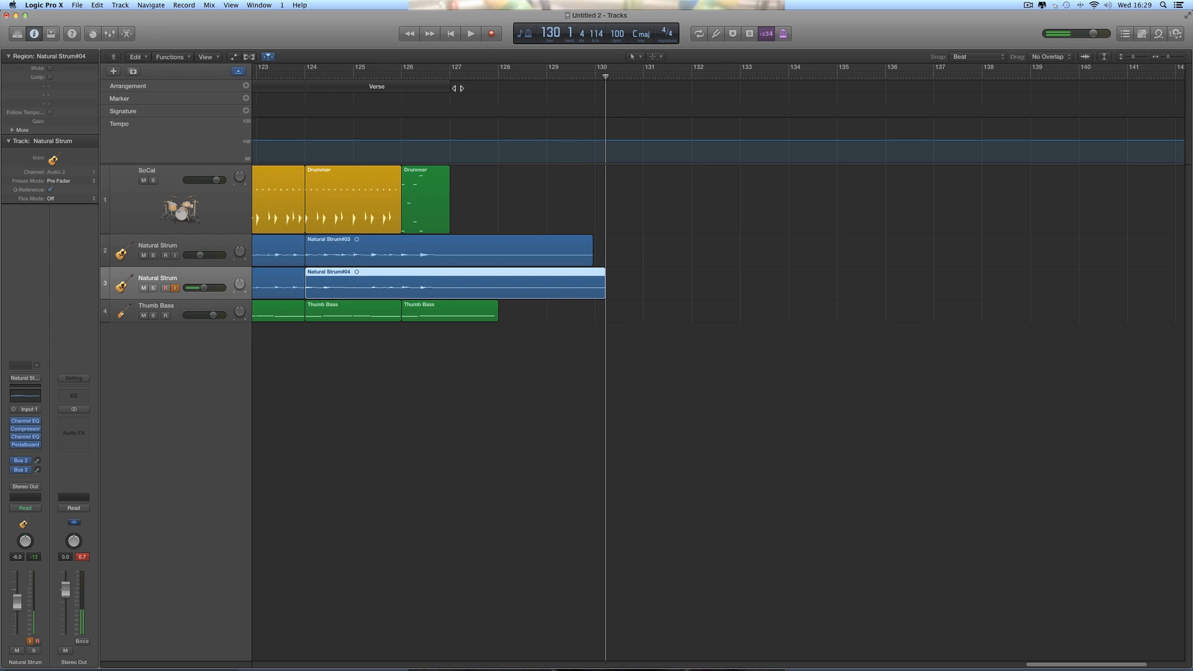
Step: Shorten the new take on the second Natural Strum track to end around bar 130, and play back the ending from bar 124
click(306, 77)
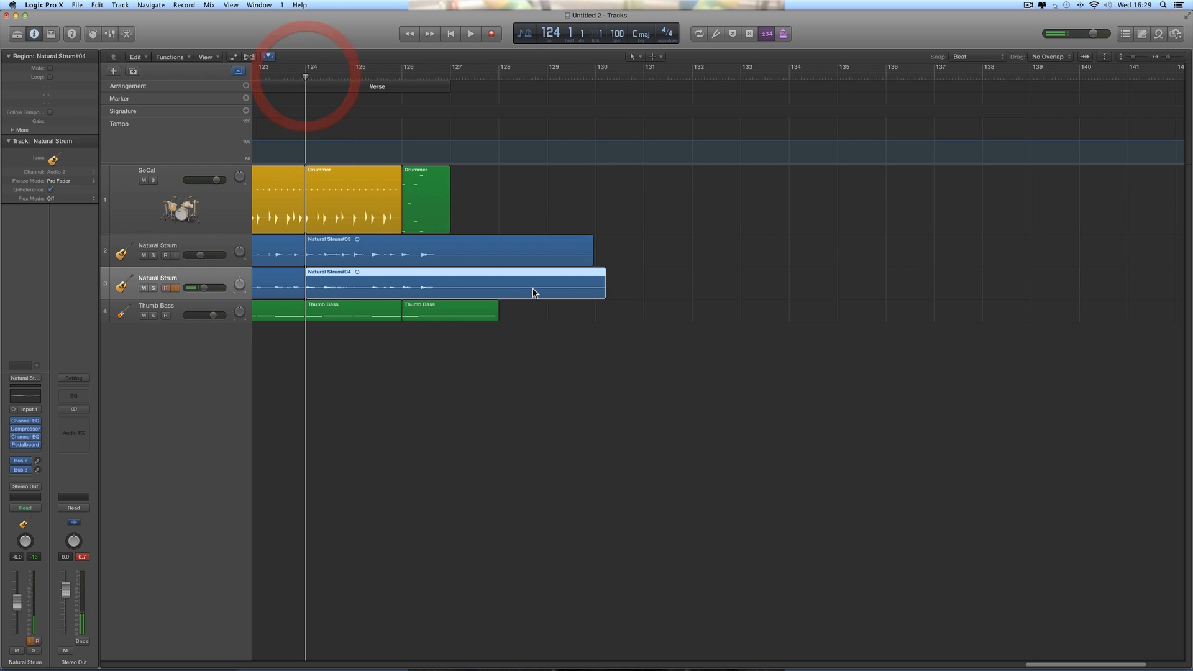
drag(602, 295, 595, 294)
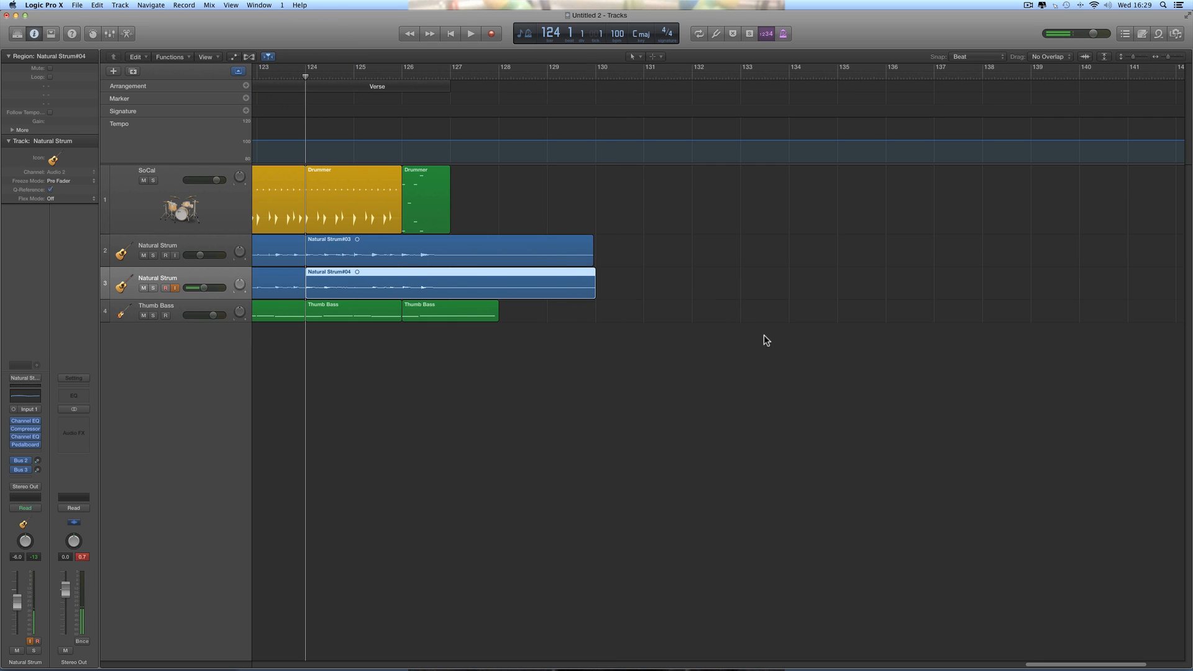
key(space)
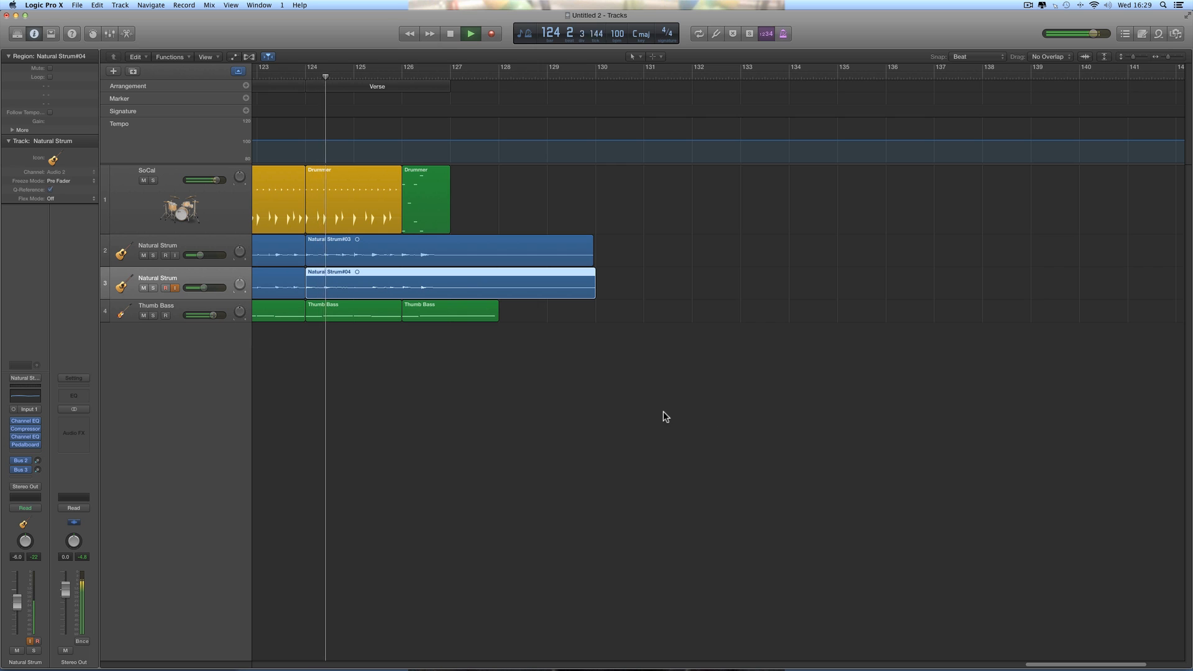
scroll(663, 415, left, 5)
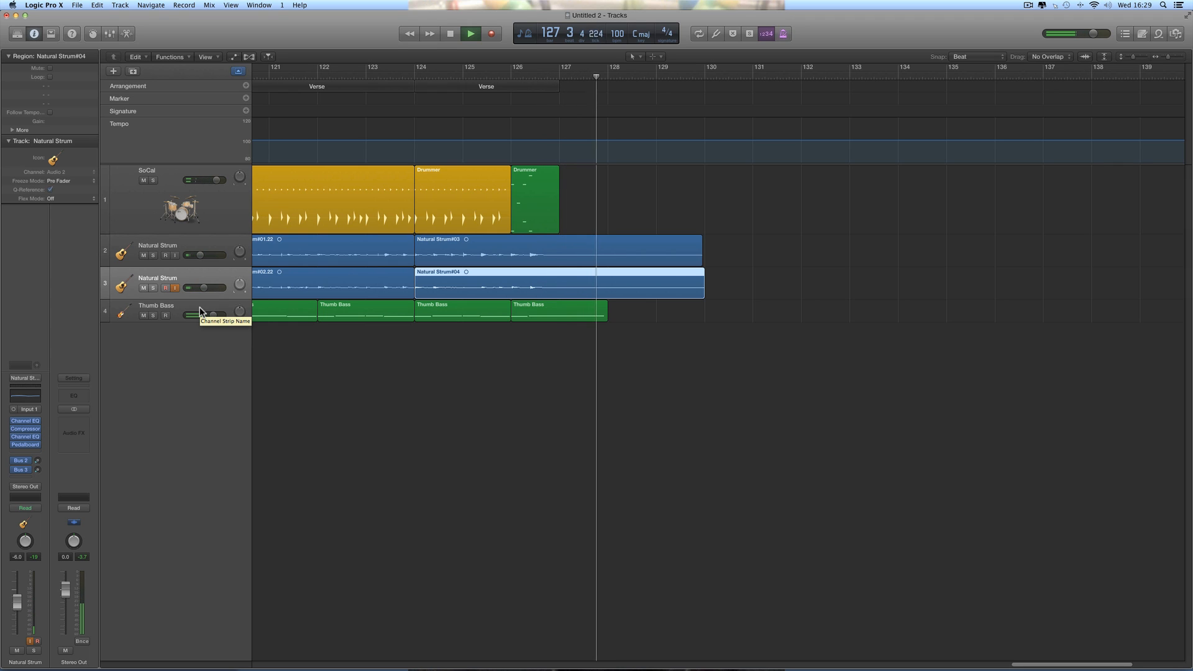
key(space)
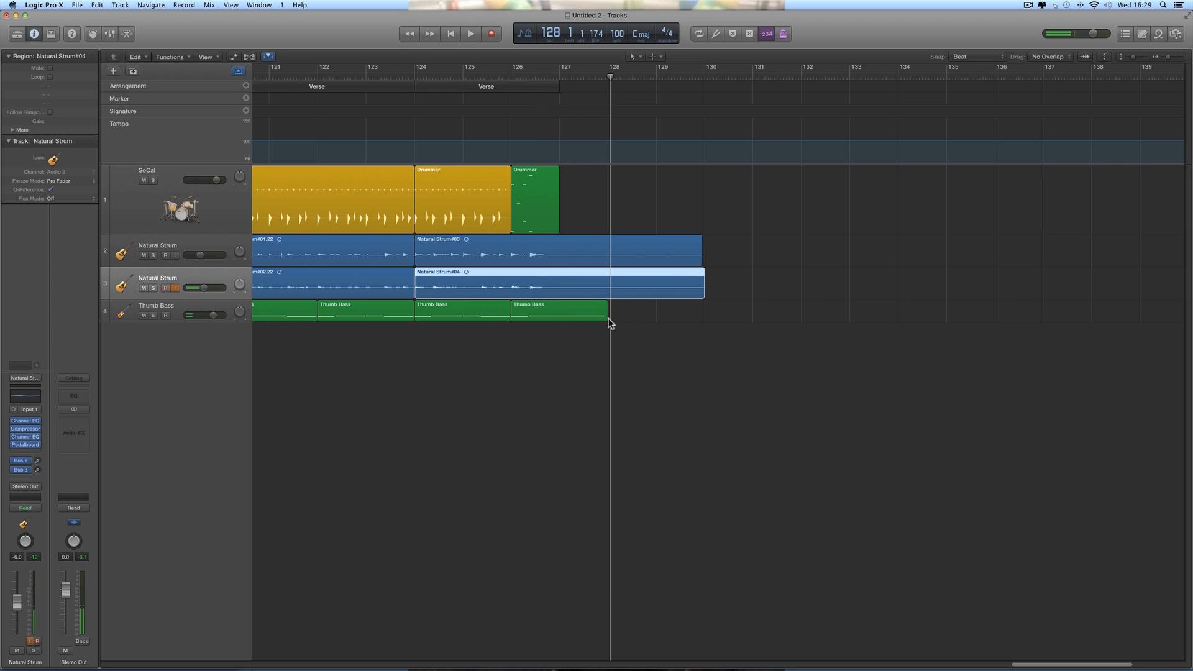
Step: Extend the last Thumb Bass region to bar 130 and lengthen its final sustained note to about 129.3 in the Piano Roll
drag(606, 319, 619, 321)
drag(648, 321, 704, 321)
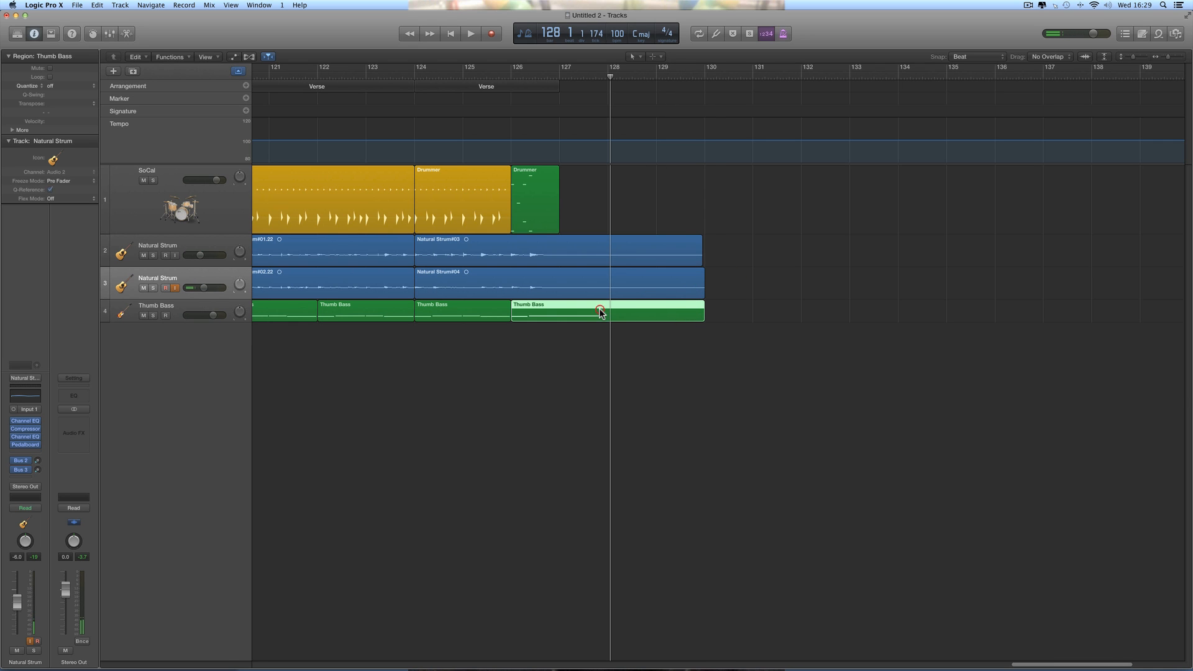
double_click(599, 311)
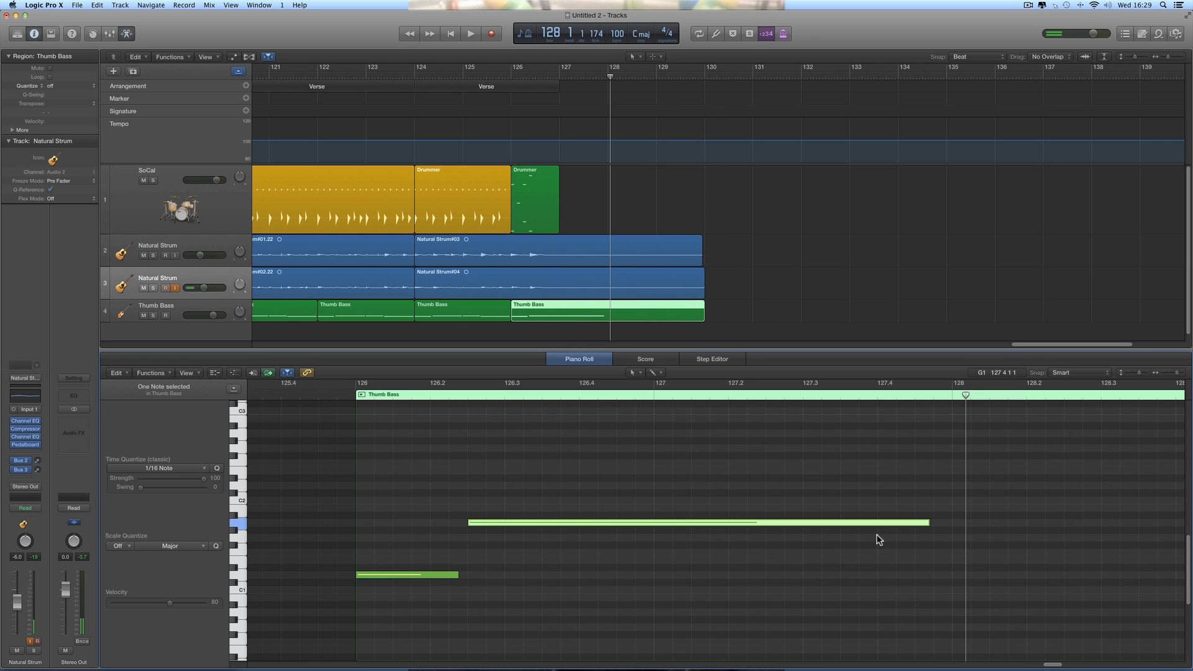
click(1166, 376)
scroll(971, 520, left, 4)
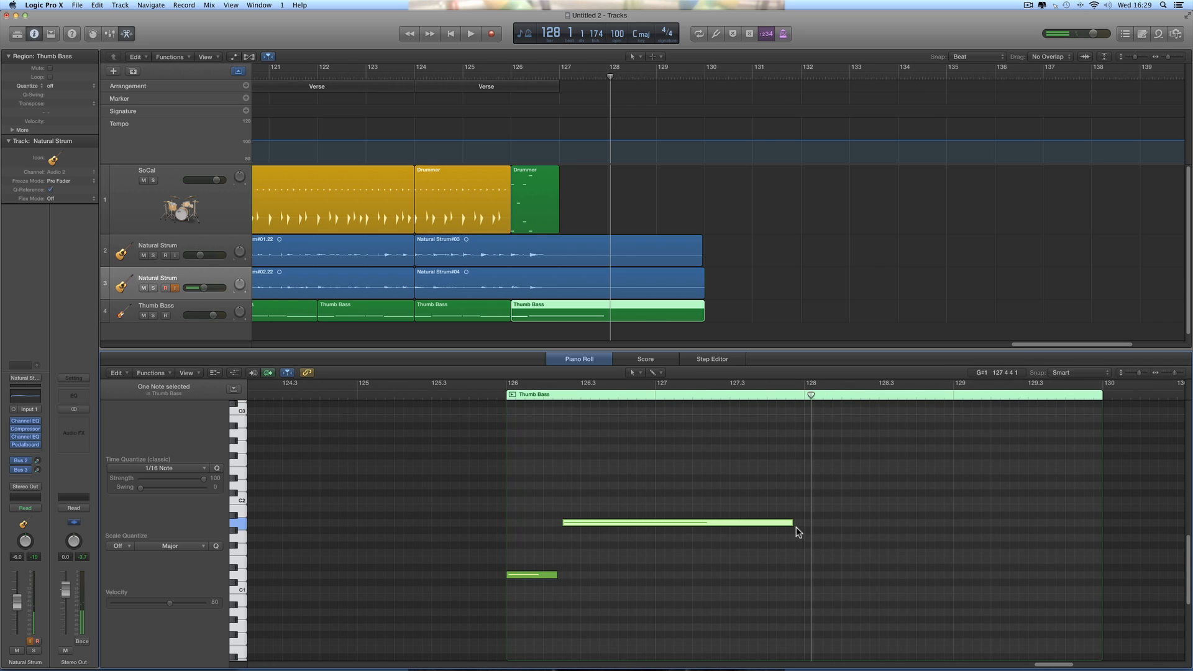
drag(794, 523, 1028, 541)
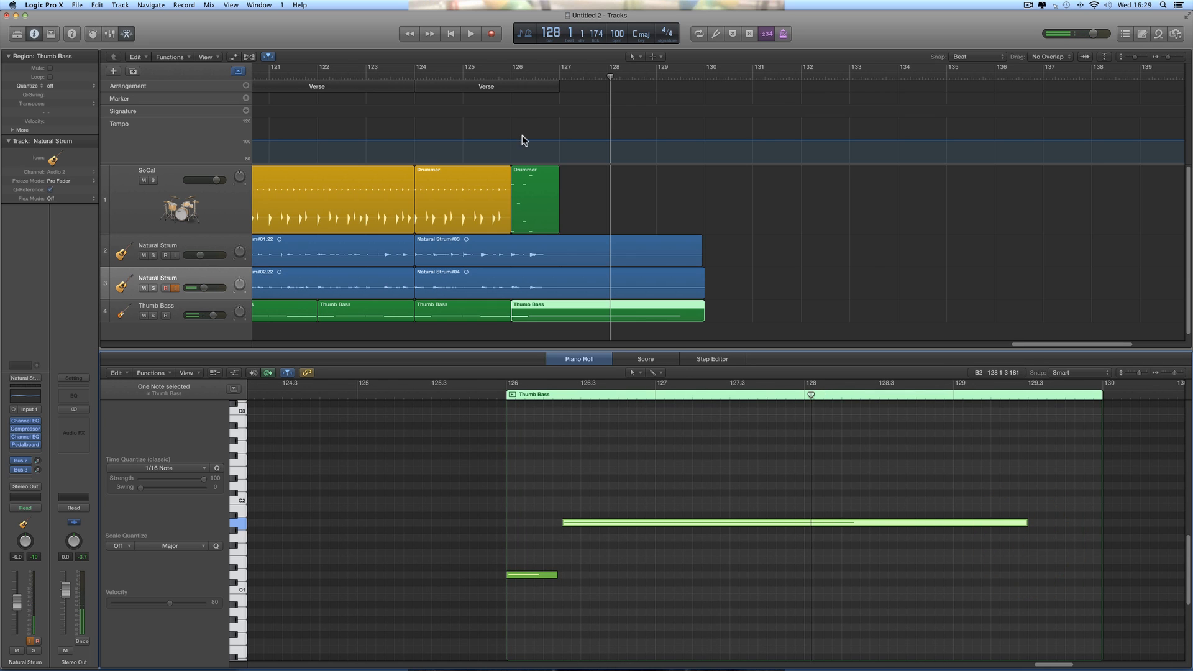
Step: Play the song's ending from bar 126 and examine the long note in the last Thumb Bass region
double_click(507, 73)
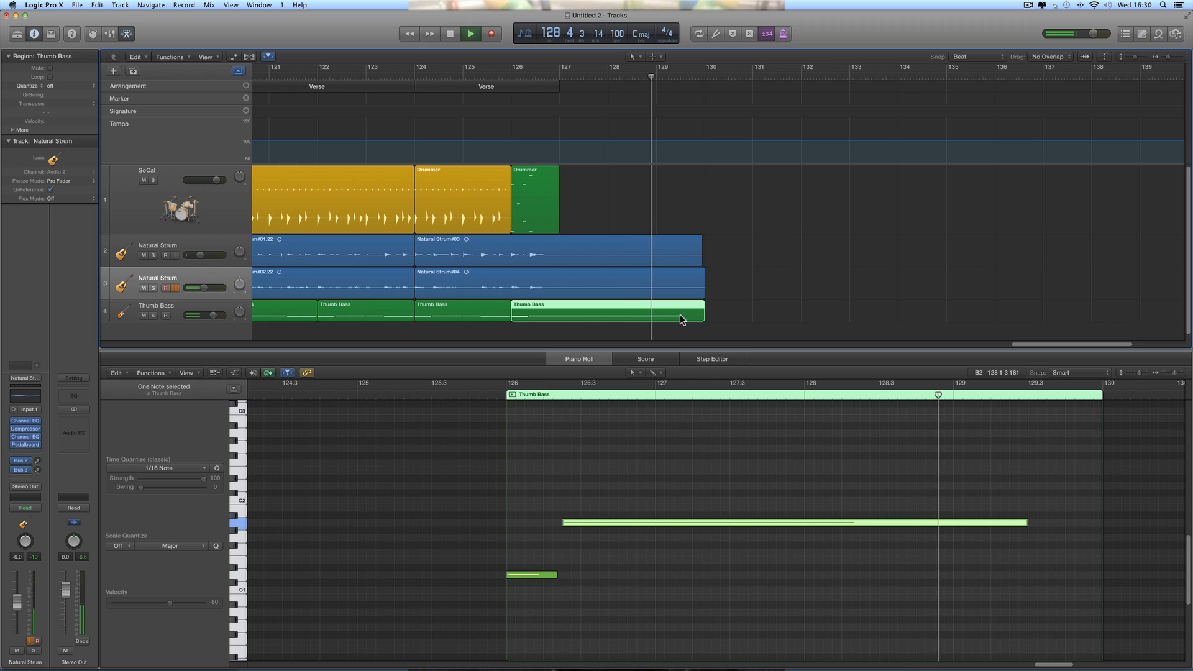
key(space)
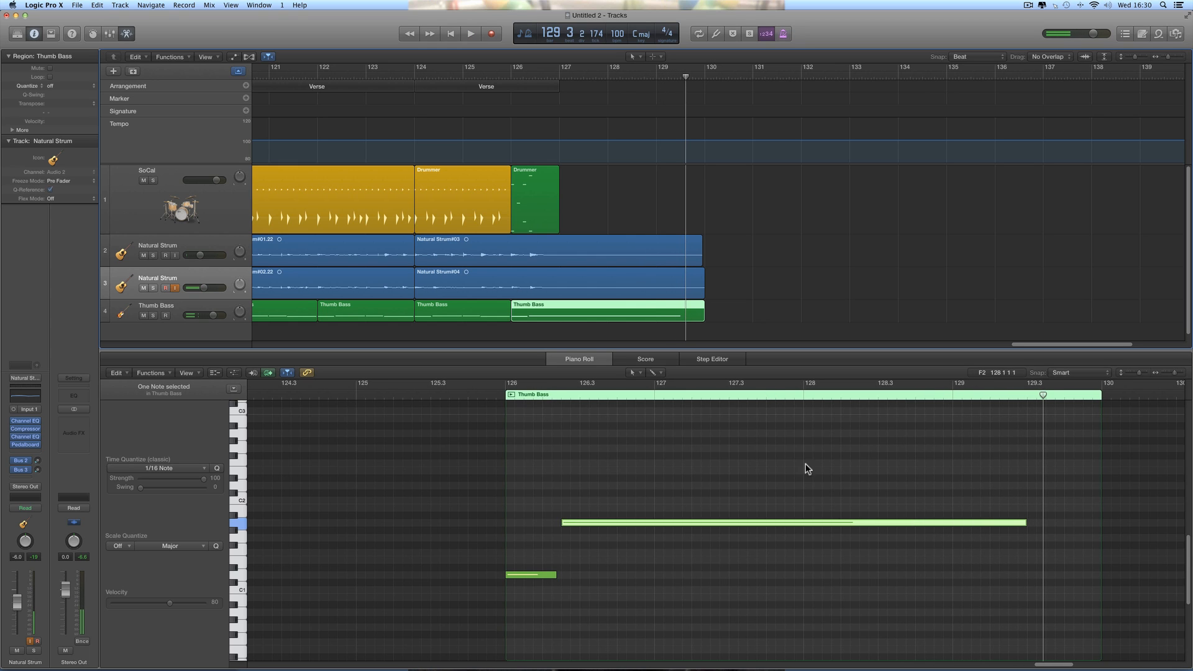
scroll(930, 523, left, 1)
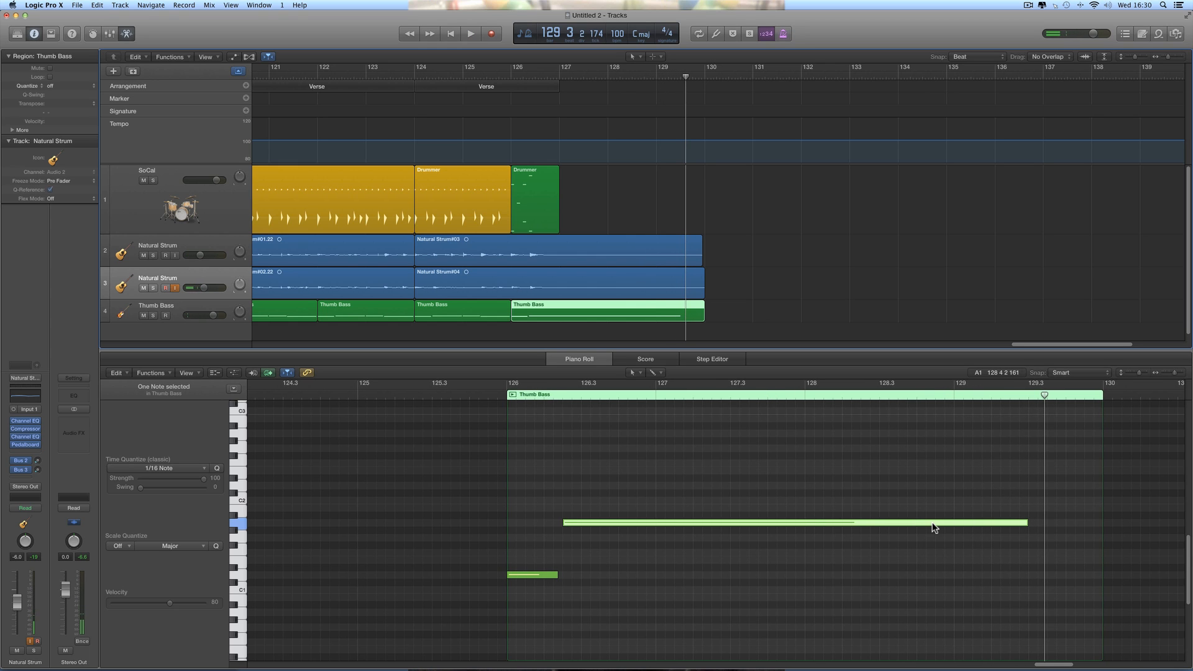
mouse_move(933, 524)
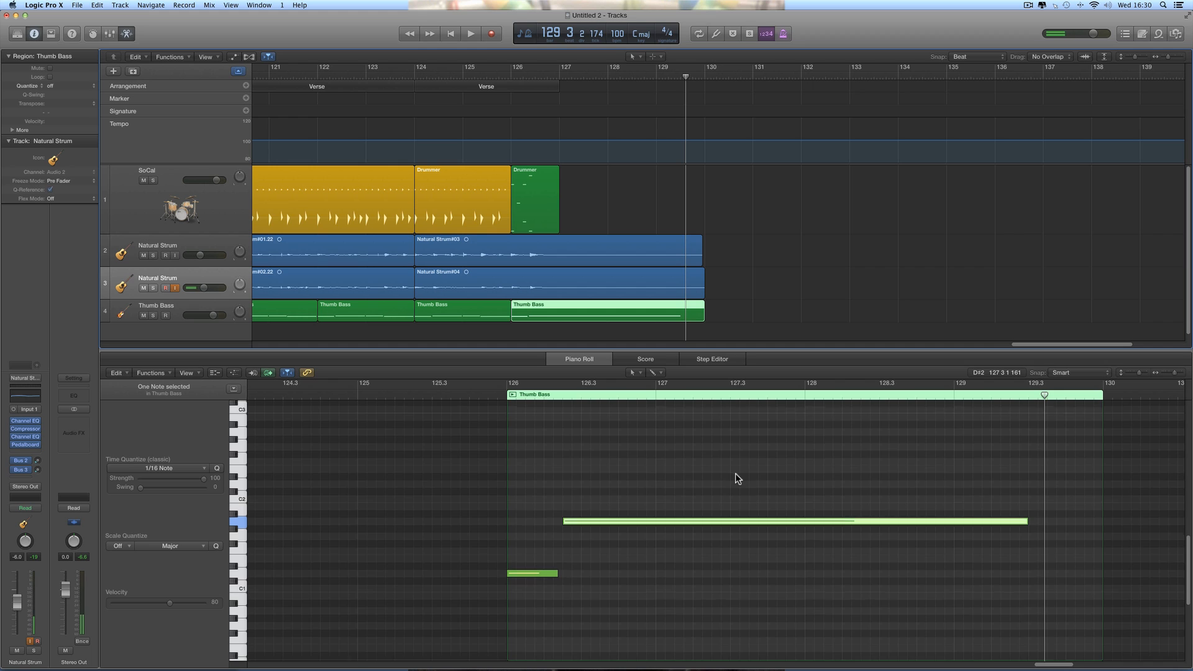
scroll(736, 472, down, 3)
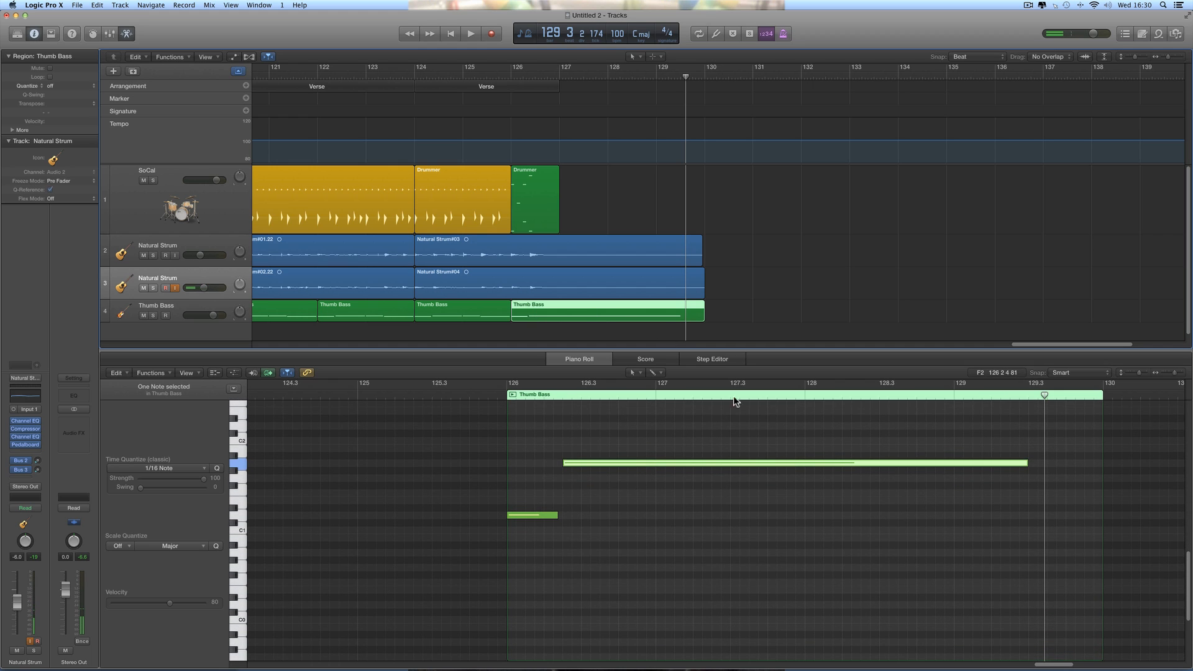
Step: Show the Piano Roll's MIDI Draw area, look through its controller options, and hide the area again
click(236, 374)
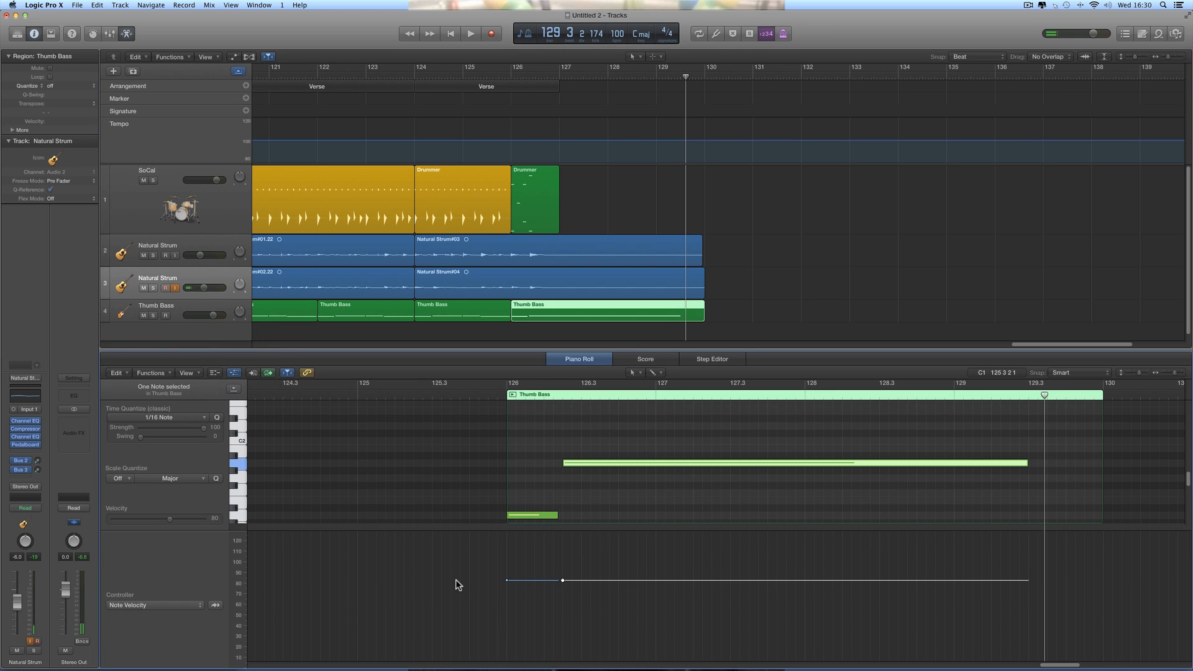
click(165, 605)
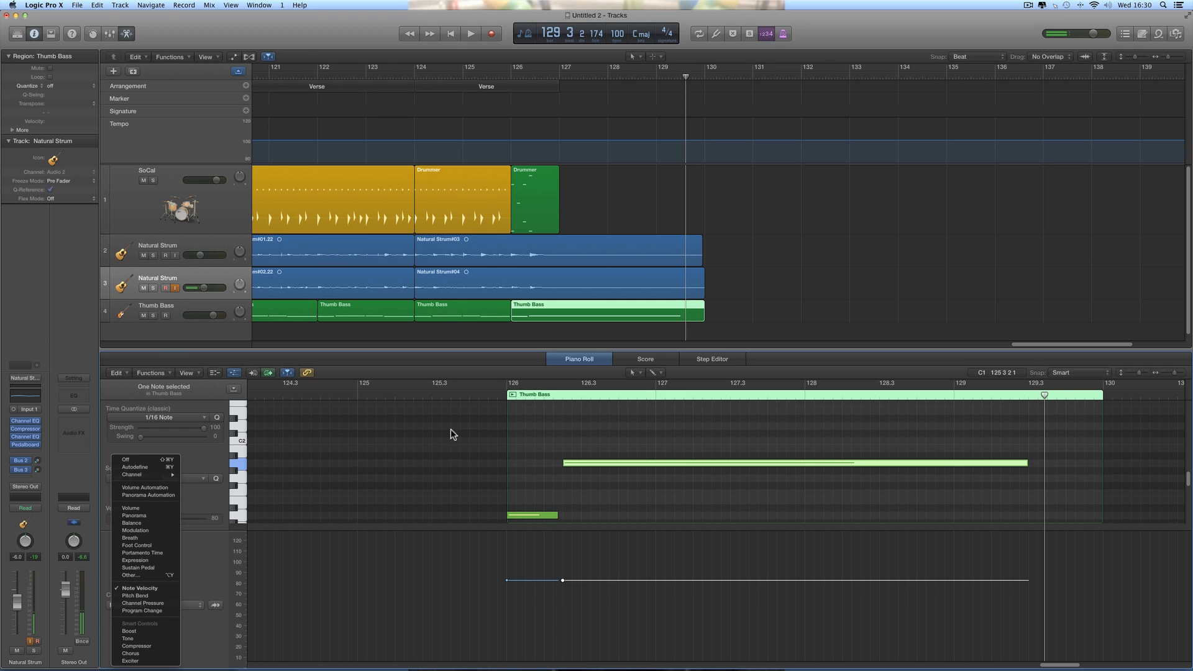
click(746, 289)
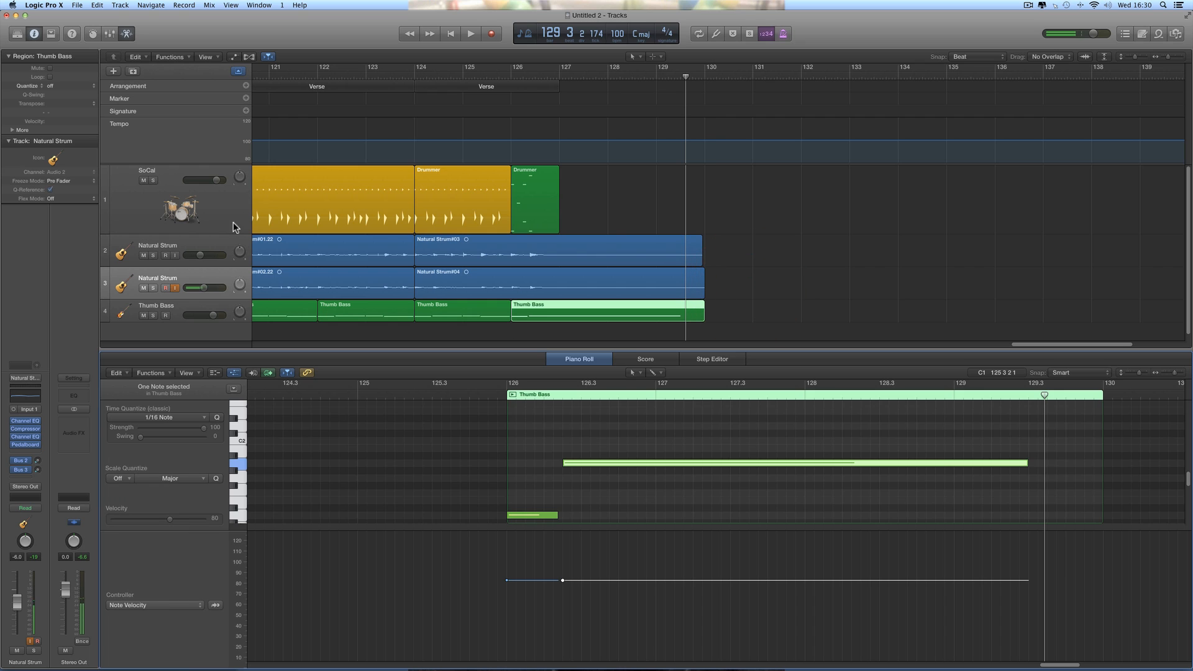
click(234, 372)
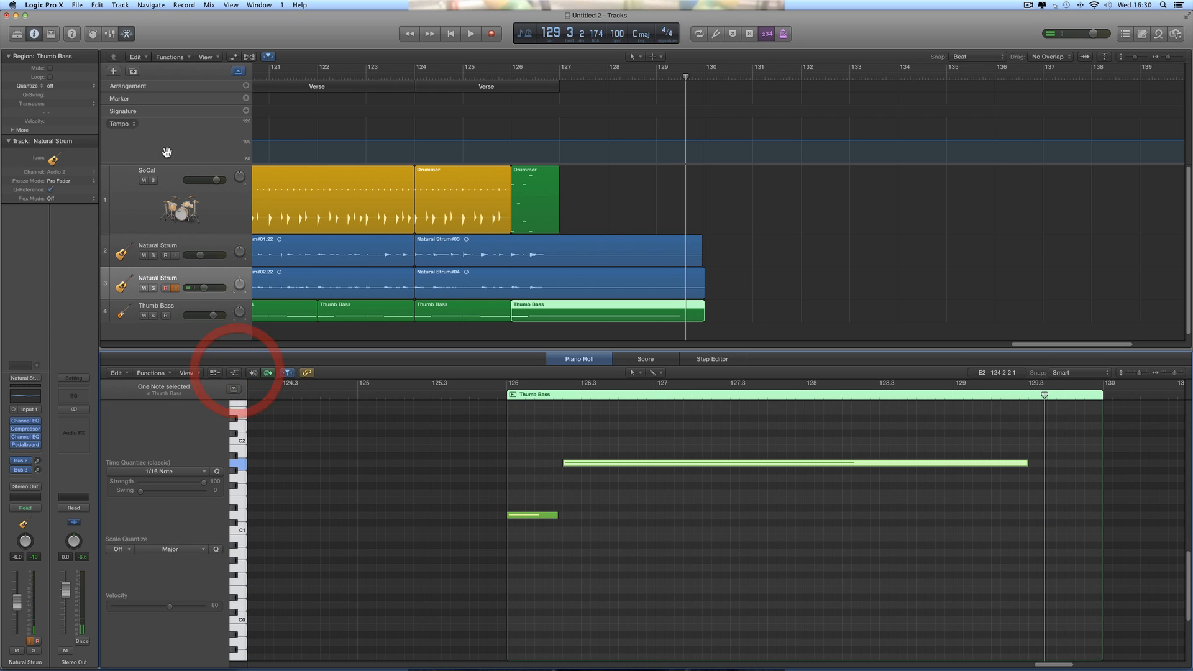
Step: Replay the ending from about bar 125 and extend the Natural Strum#03 region to end level with Natural Strum#04
double_click(470, 77)
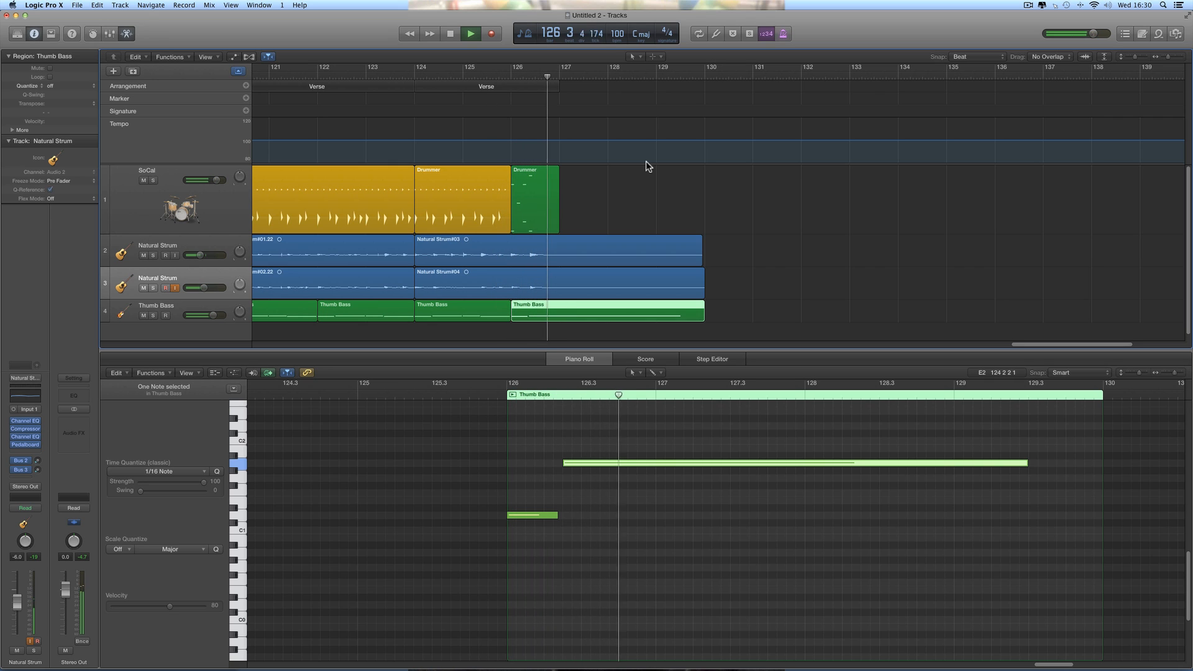
key(space)
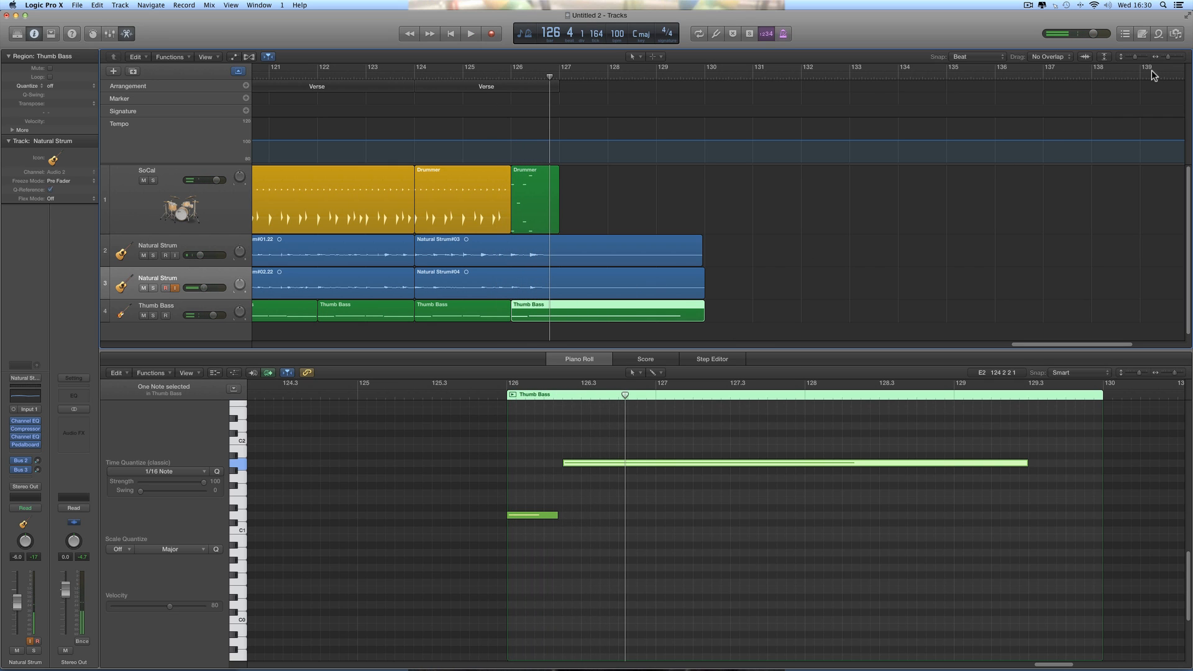
click(699, 263)
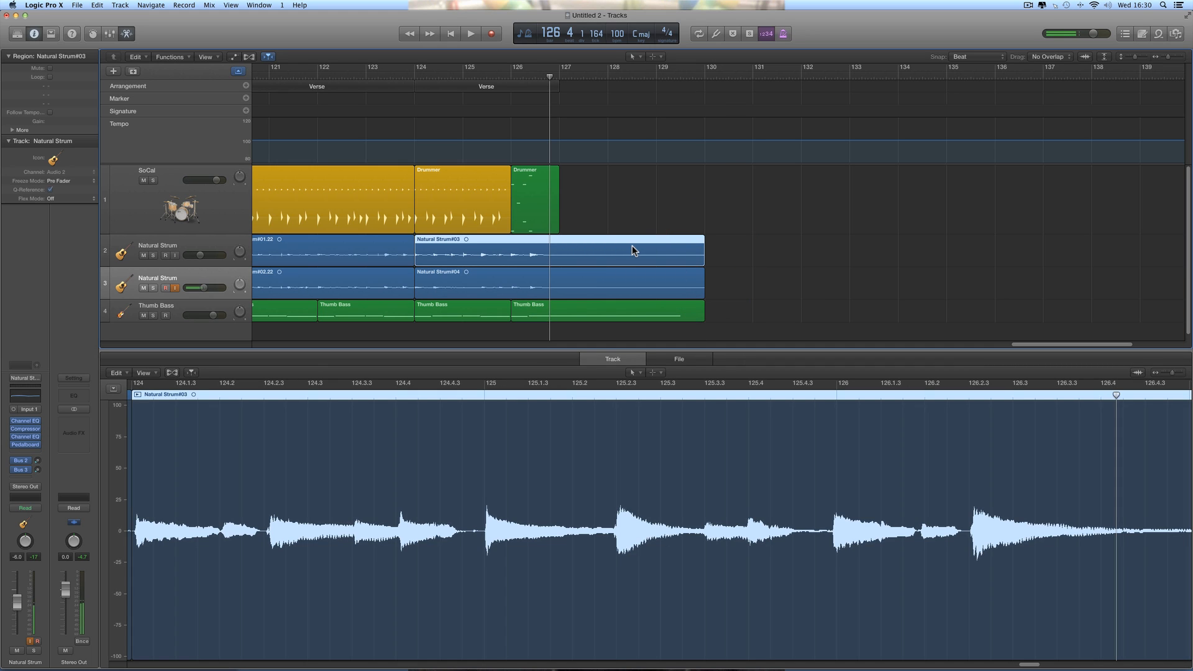
Step: Close the editor pane and turn off input monitoring on the second Natural Strum track
click(125, 35)
scroll(558, 245, left, 5)
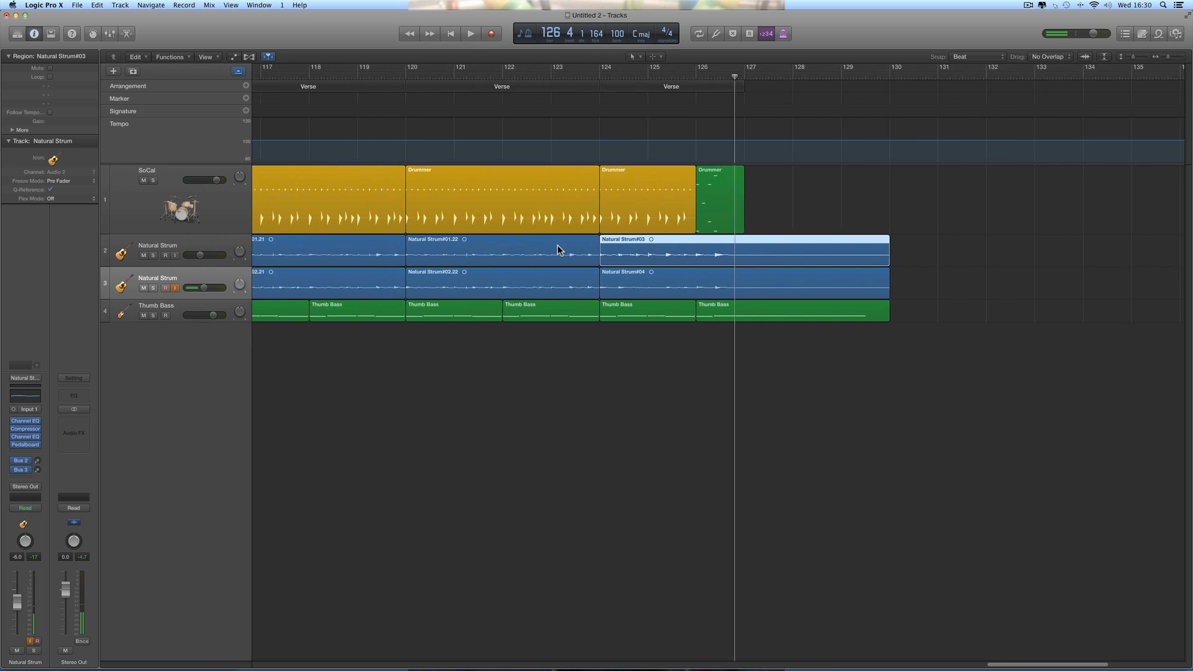
scroll(557, 248, left, 1)
click(1162, 58)
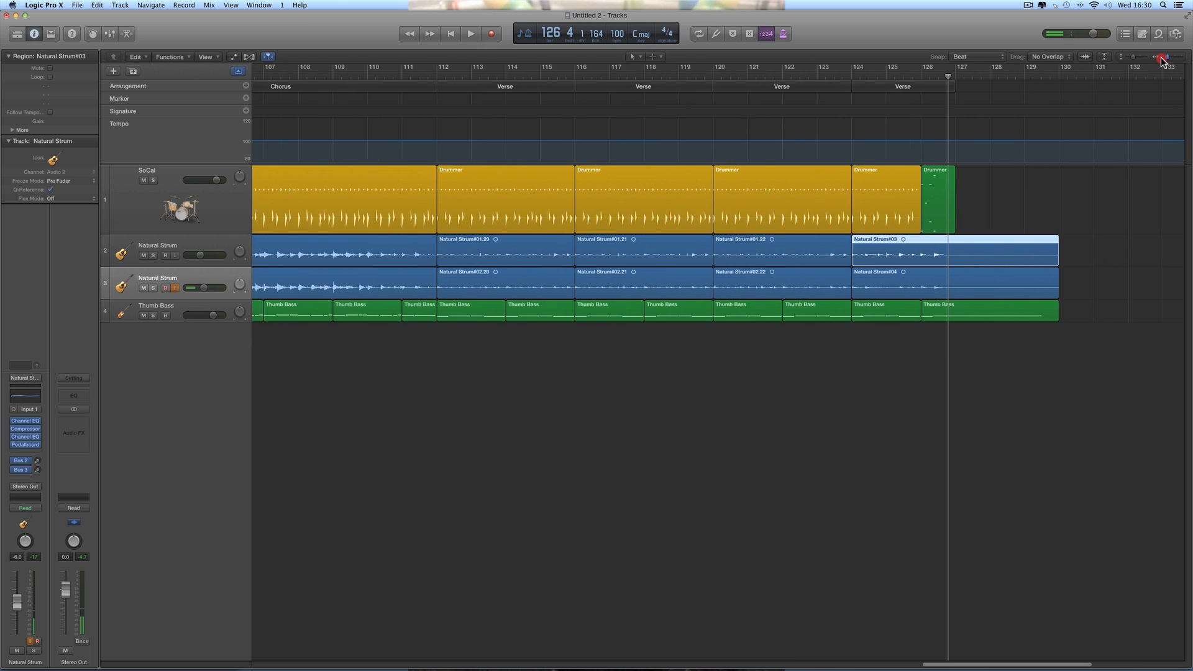
drag(1162, 58, 1160, 57)
scroll(798, 268, left, 8)
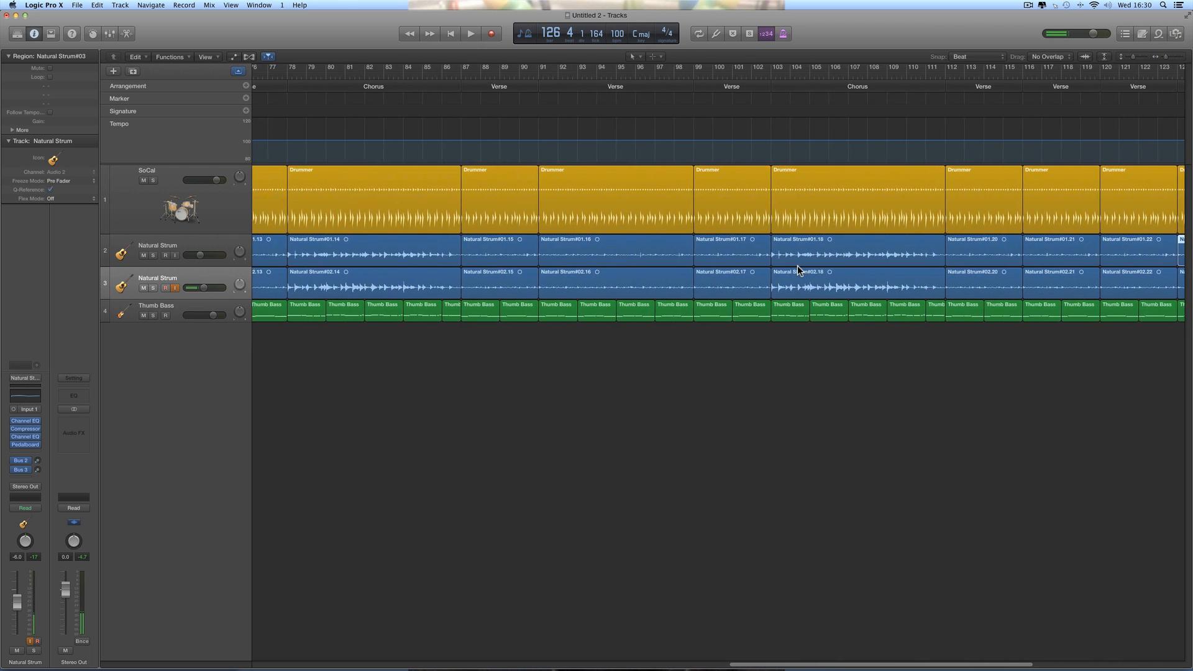
scroll(798, 268, left, 10)
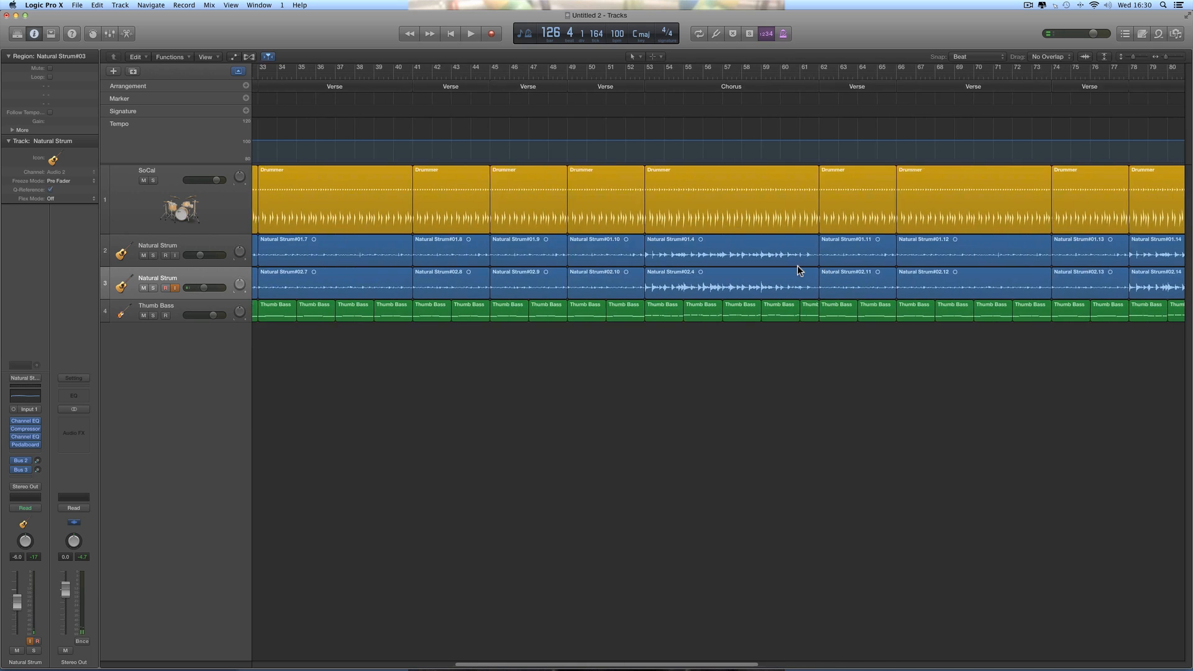
scroll(797, 269, left, 8)
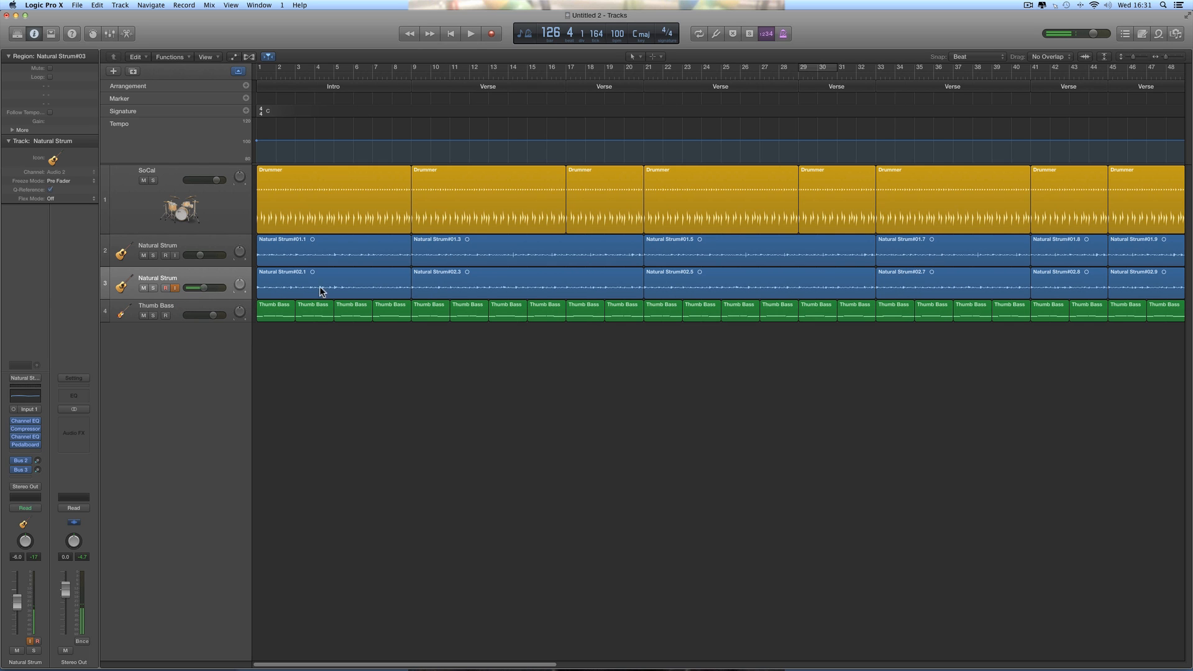
click(176, 288)
scroll(210, 309, right, 1)
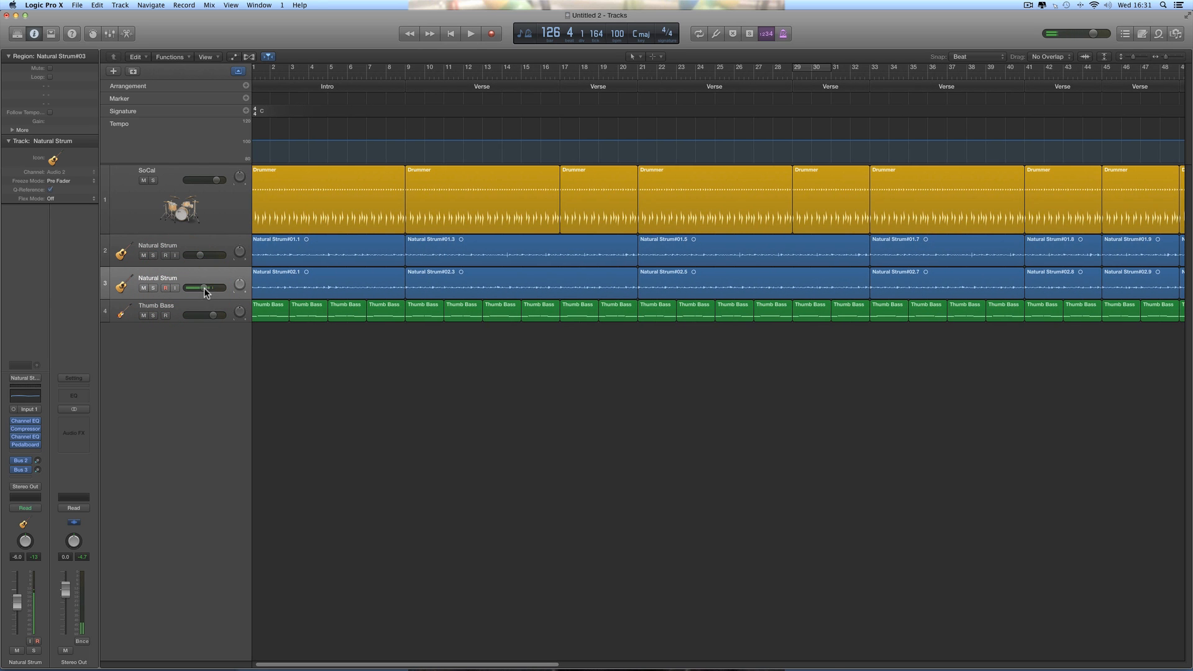
Step: Lower the second Natural Strum track's volume slightly and play a short passage from the start of the song
drag(204, 289, 226, 263)
click(450, 33)
key(space)
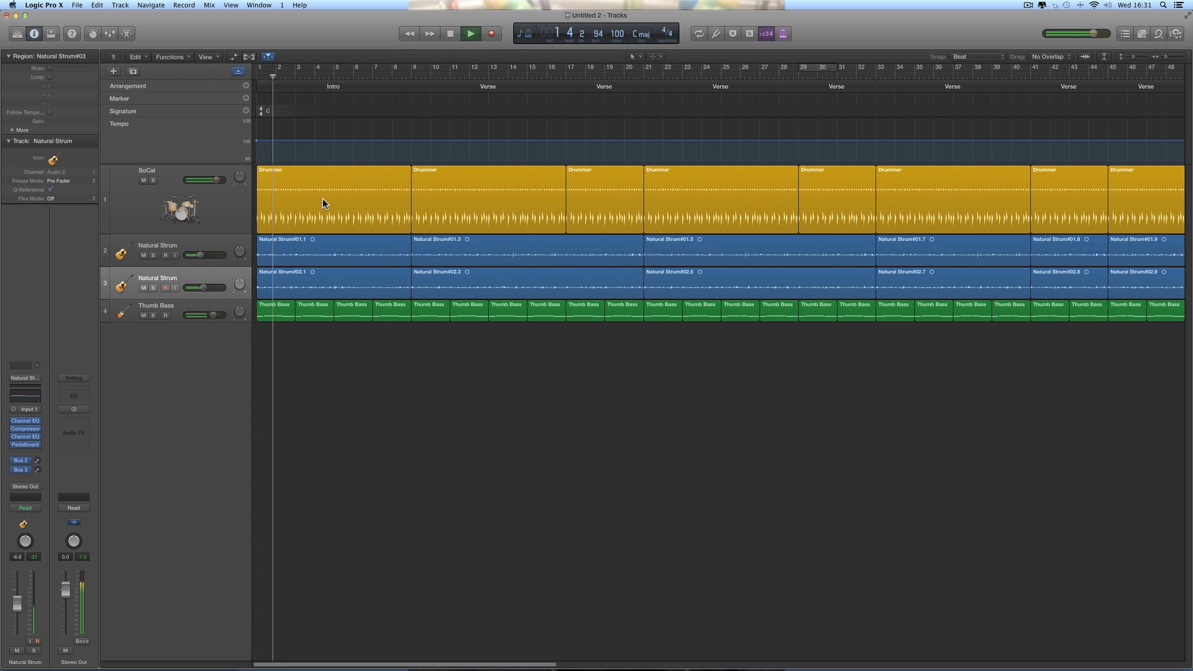
key(space)
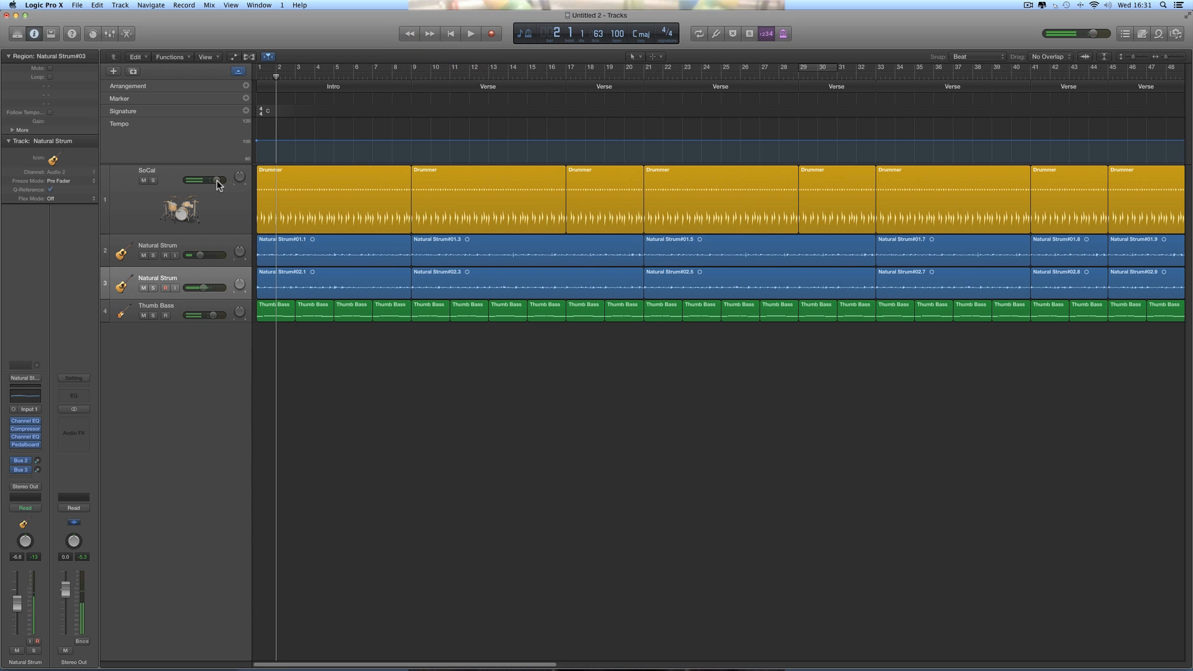
Step: Rebalance the mix during playback, lowering SoCal and Thumb Bass slightly and raising both Natural Strum tracks a little
drag(217, 181, 199, 180)
click(211, 180)
drag(214, 315, 204, 288)
key(space)
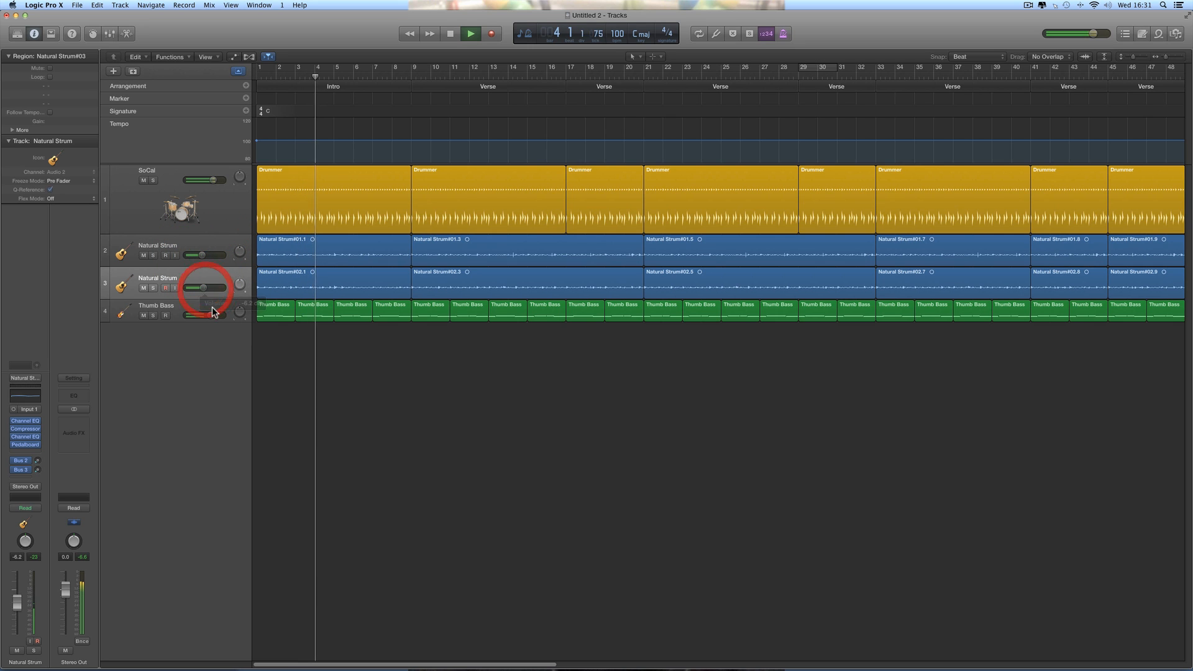
click(212, 315)
key(space)
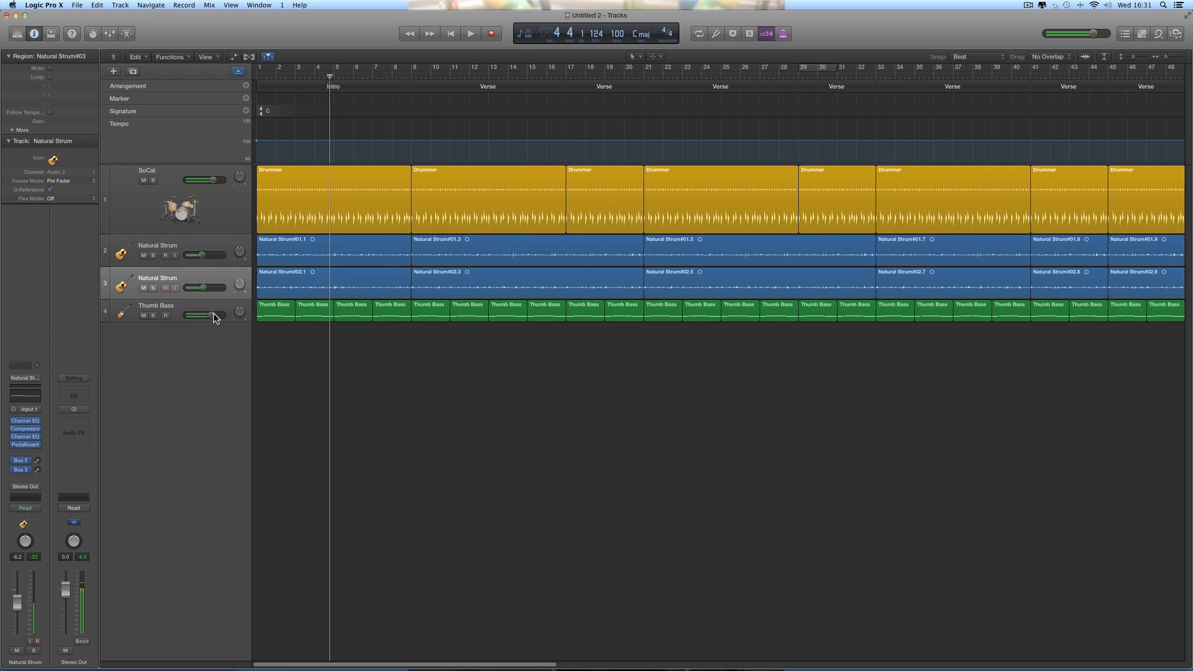
Step: Select the Thumb Bass track and collapse the Region and Track inspector sections
click(214, 304)
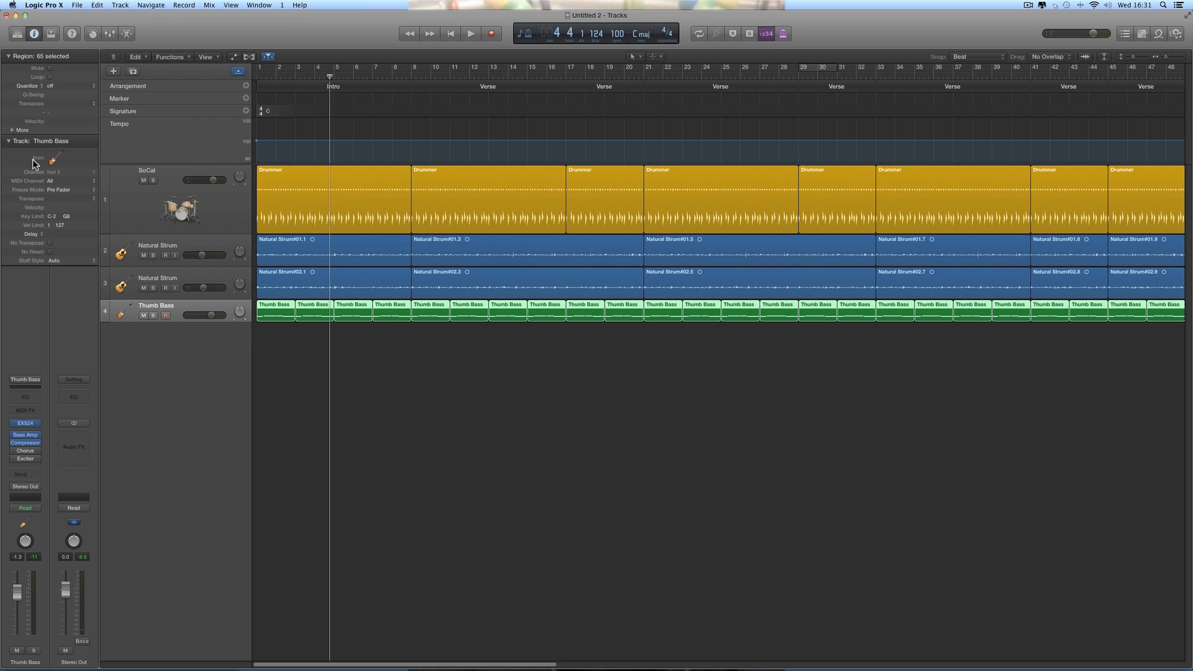
click(8, 56)
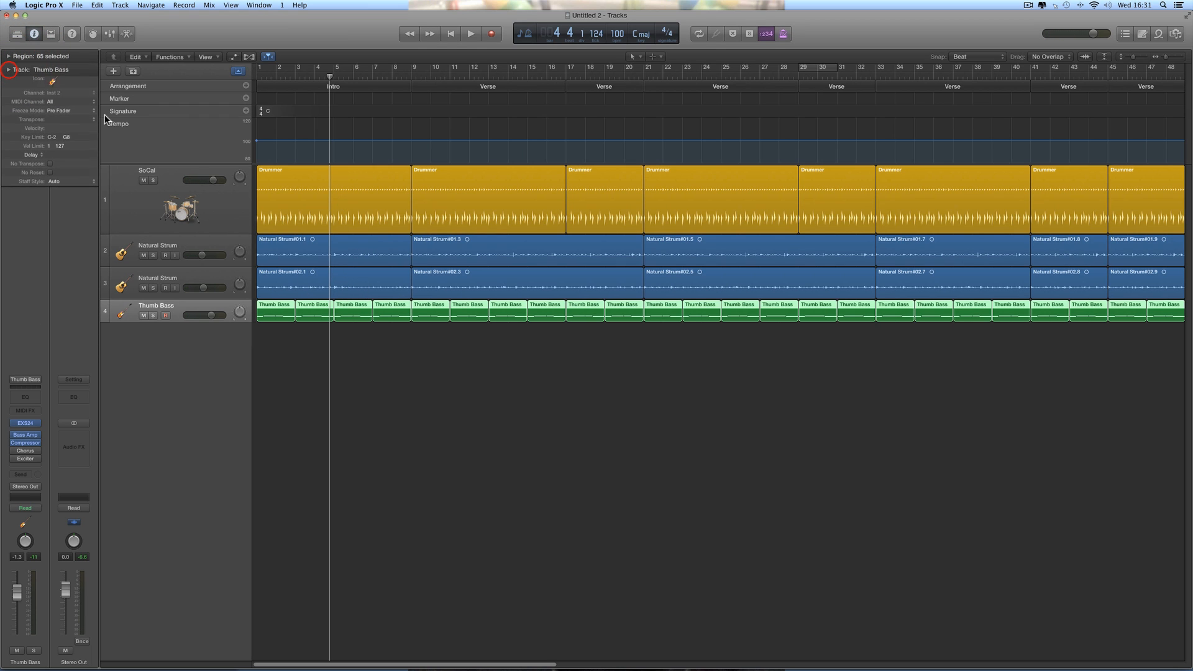
click(8, 70)
Step: Create one new audio track using Input 1 and Output 1 + 2, and select it
click(114, 72)
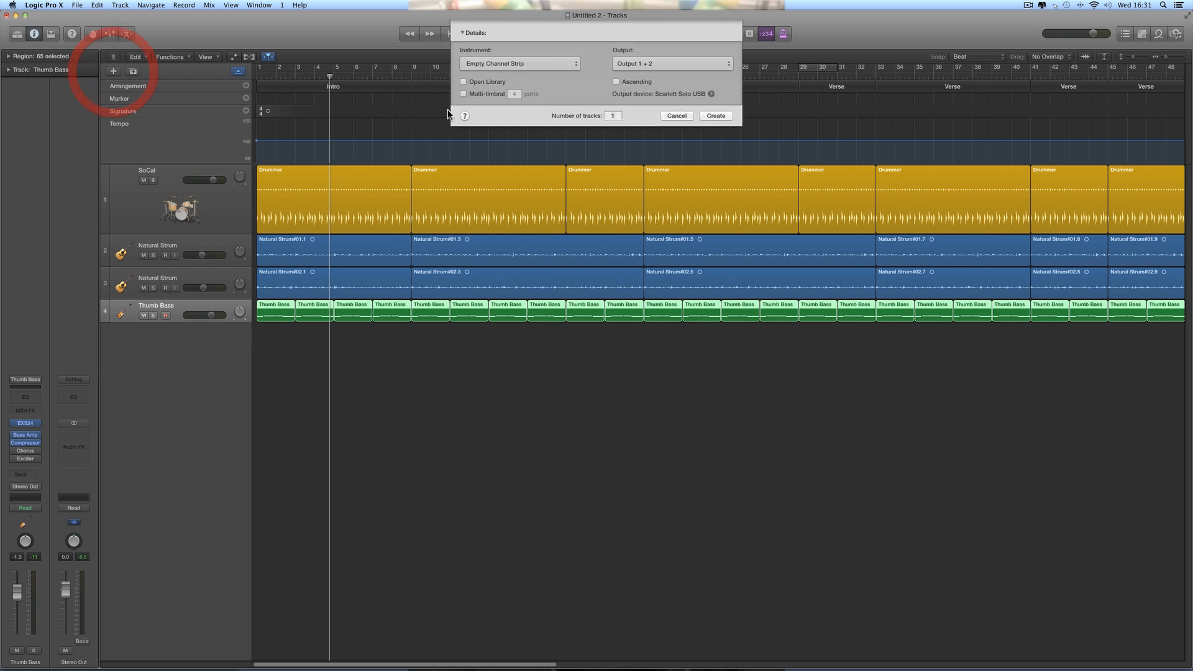
click(596, 42)
click(524, 110)
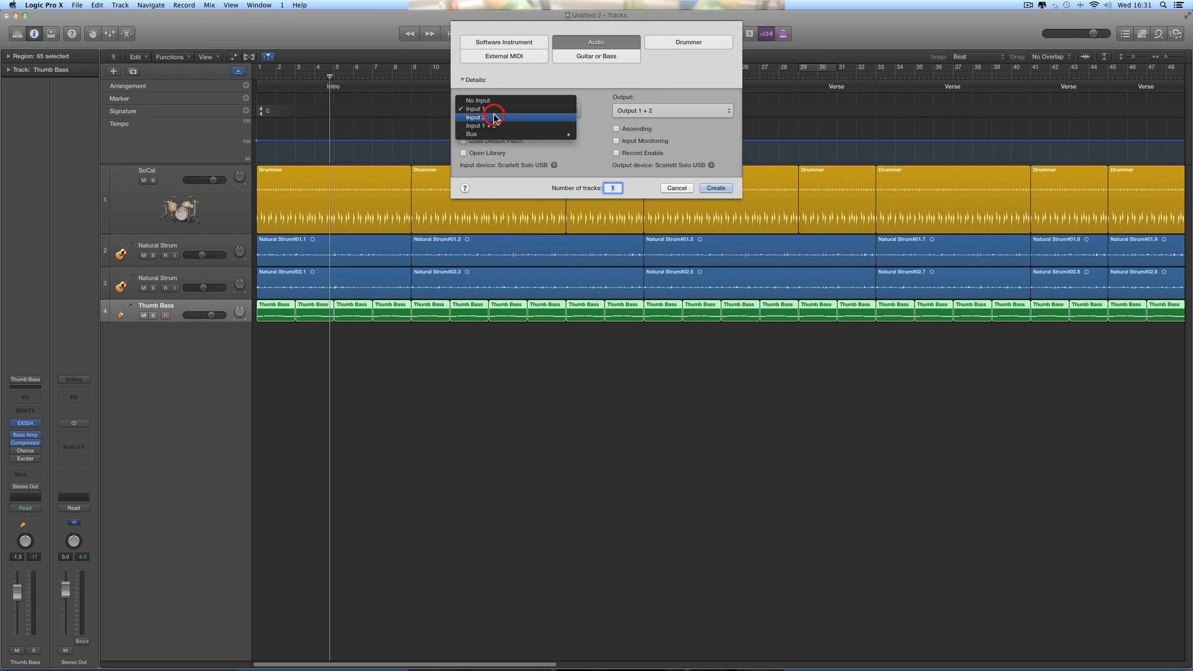
click(495, 110)
click(713, 186)
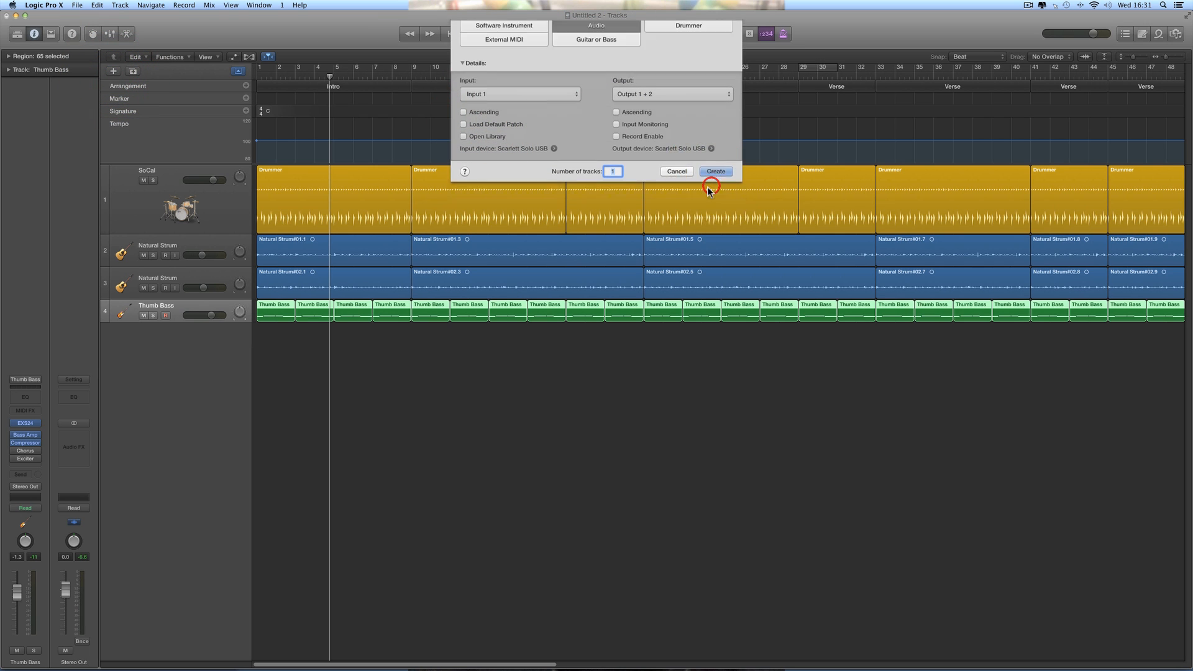
click(188, 334)
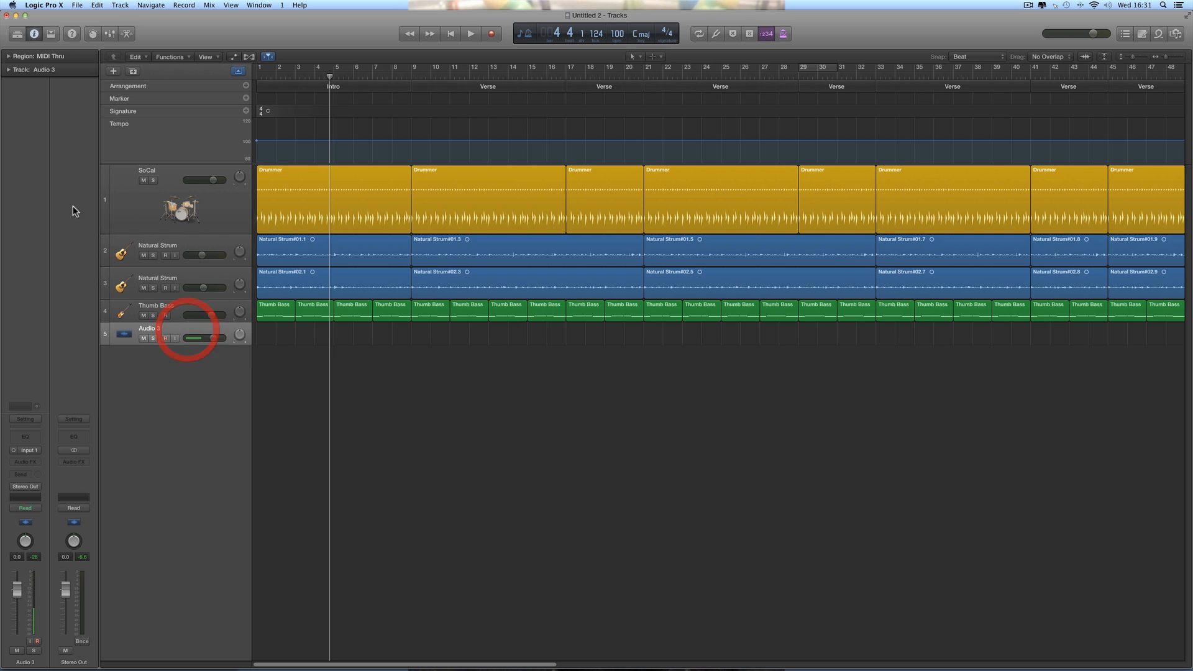
Step: Apply the Classic Vocal patch from the Library's Voice category to the new audio track and hide the Library
click(17, 33)
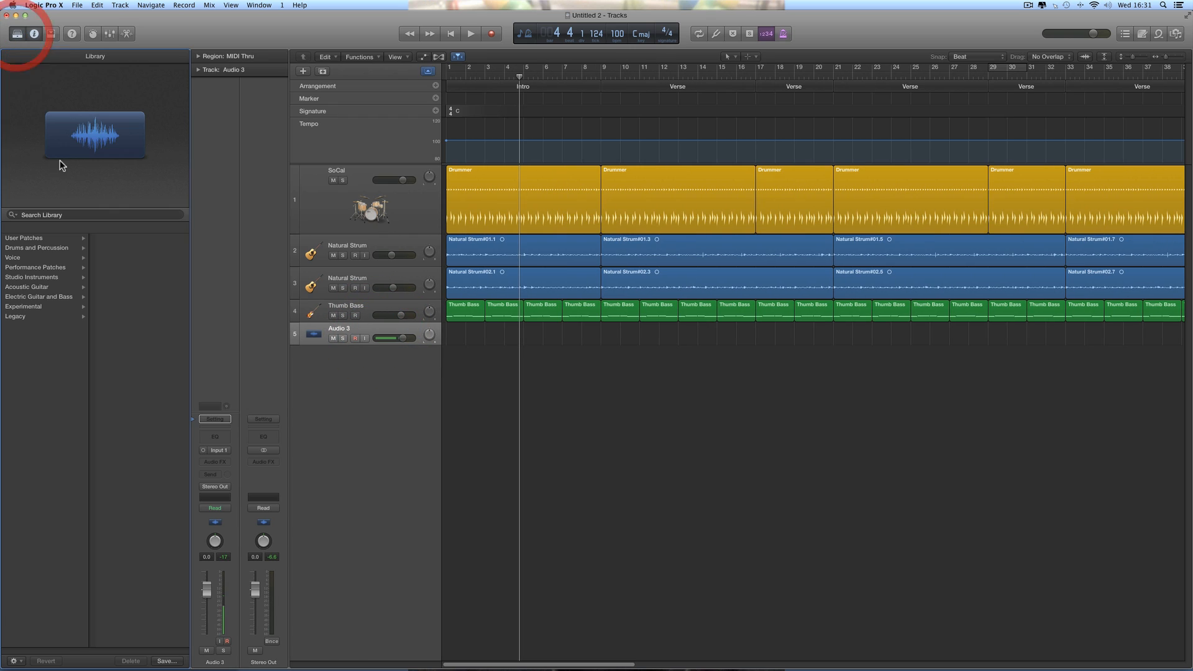
click(20, 258)
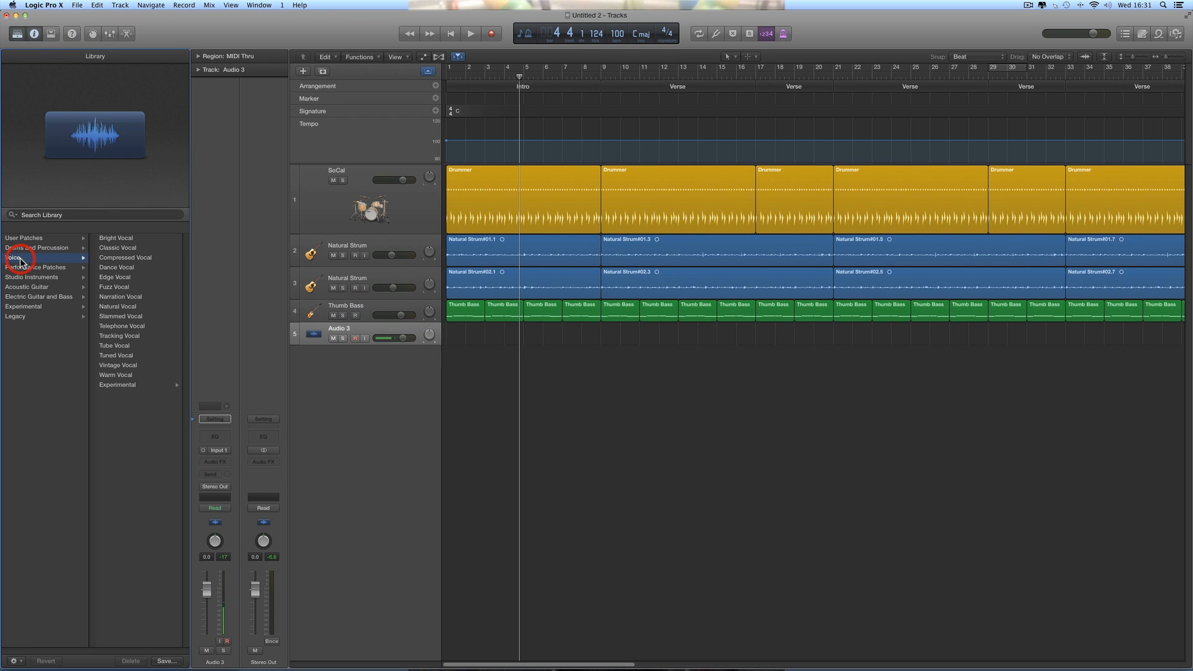
click(117, 247)
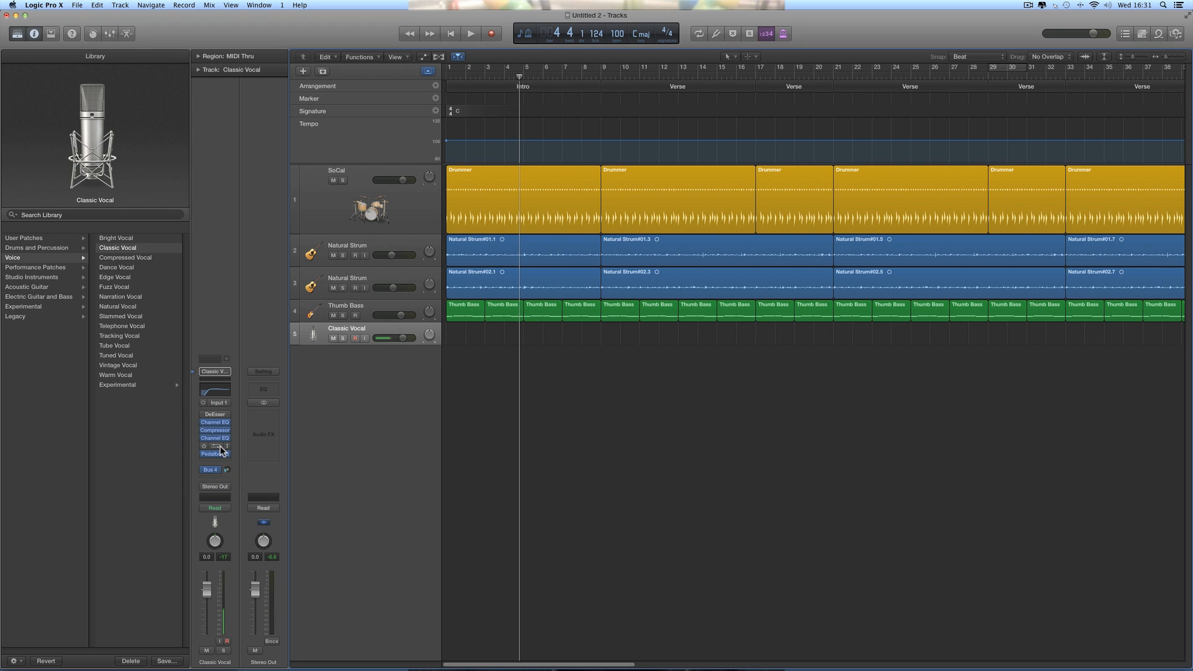
click(17, 36)
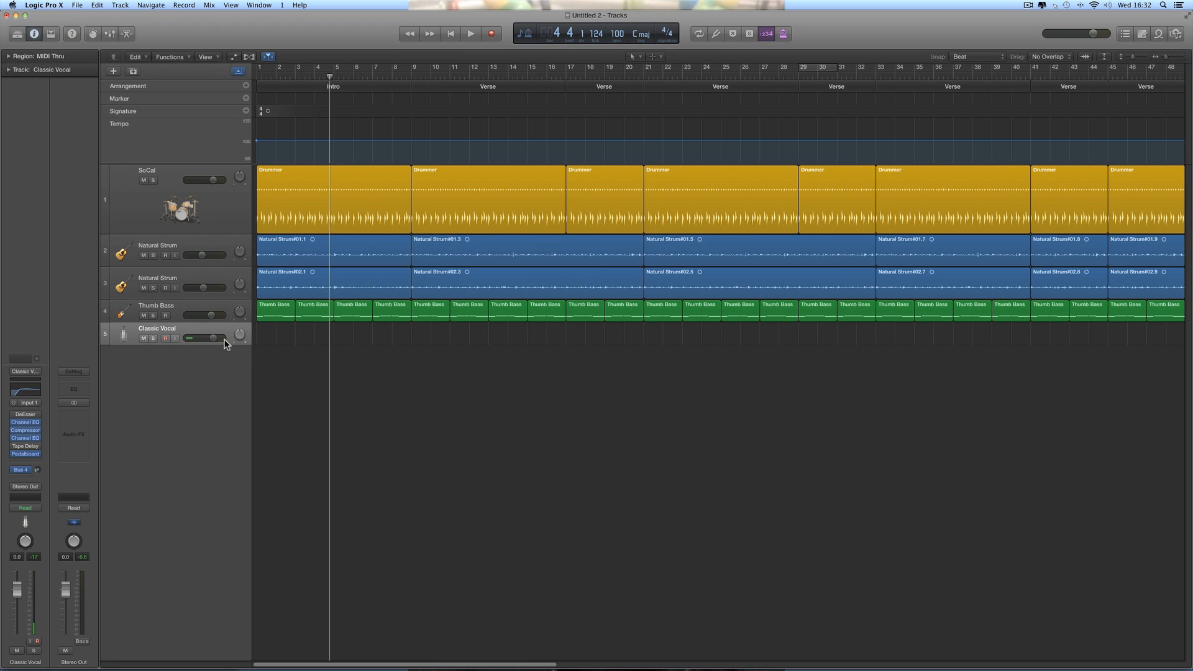
Step: Lower the Classic Vocal track's volume to about -2.8 dB and turn on its input monitoring
drag(213, 338, 200, 338)
click(176, 339)
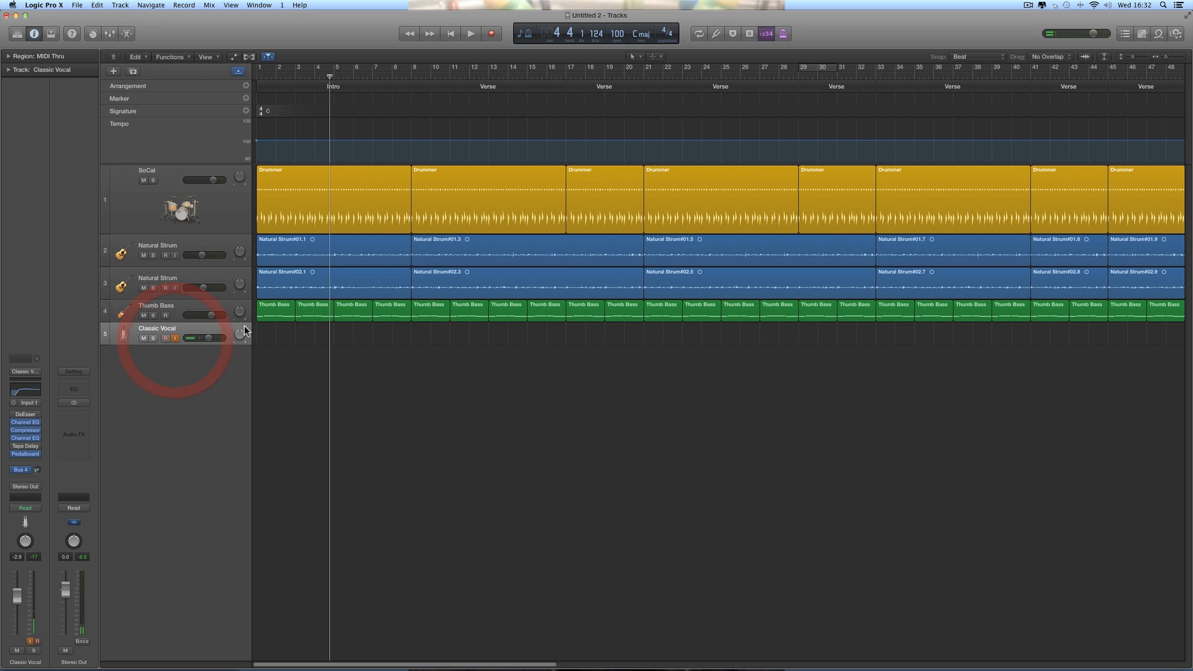
Step: Set the Classic Vocal track's Bus 4 send level to about -20 dB and briefly play the song
click(38, 470)
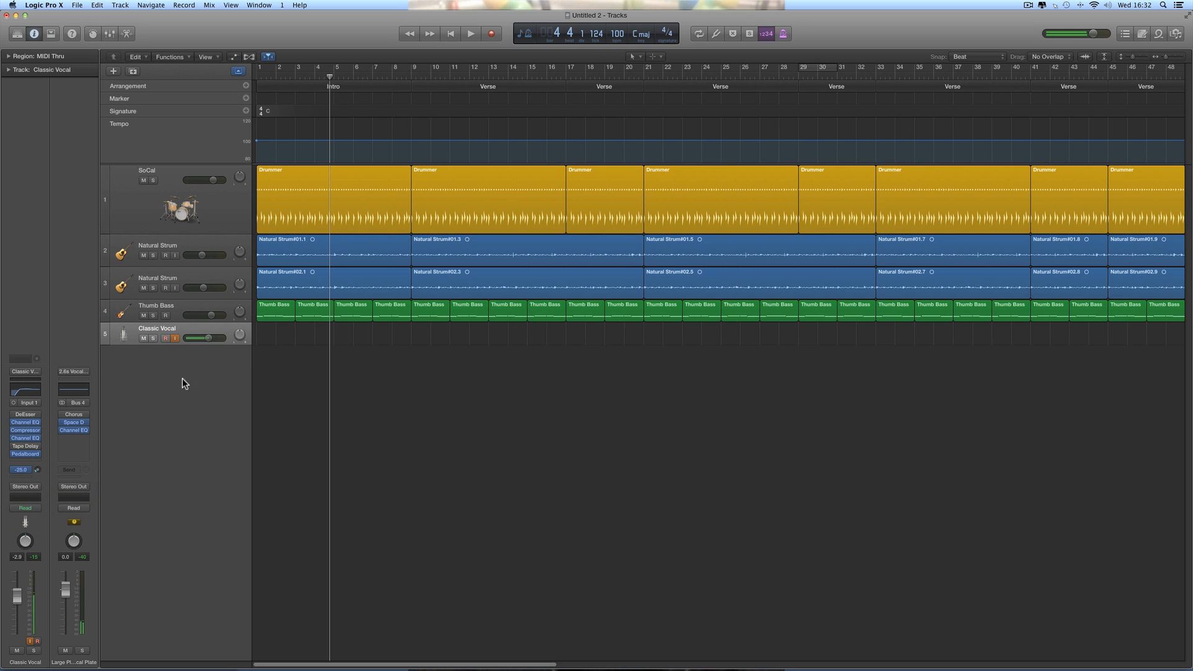
key(space)
key(space)
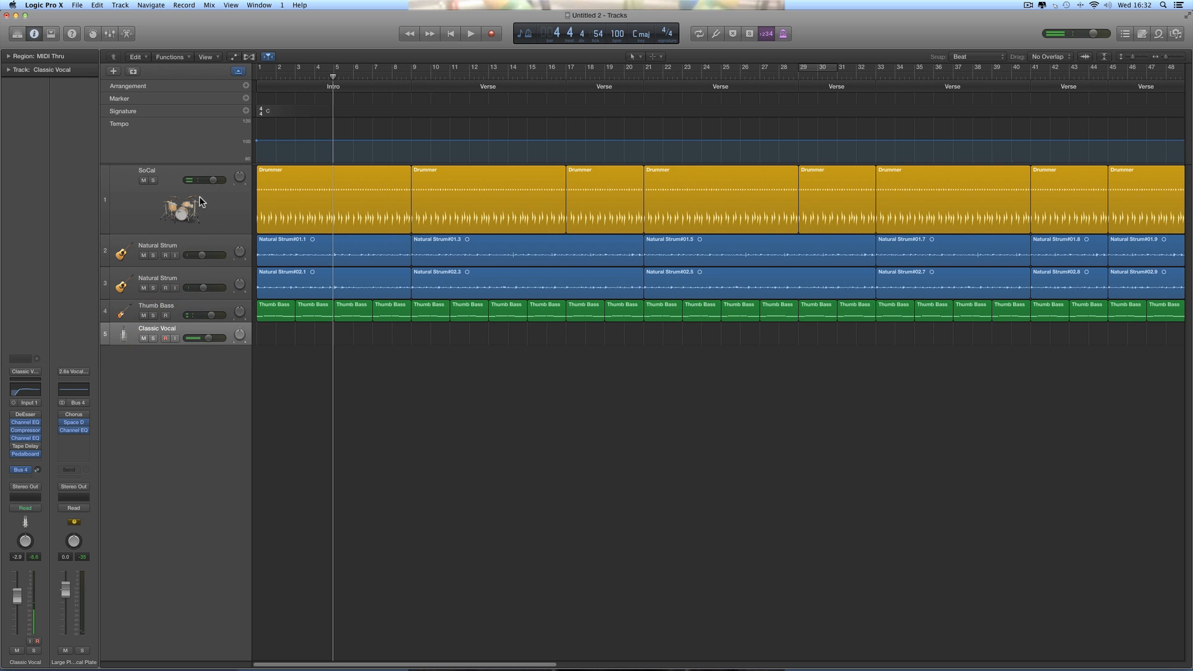
Step: Zoom out the arrangement, reveal the Fast Car lyrics page beside the project, and place the playhead at bar 9
drag(1166, 57, 1161, 57)
drag(280, 31, 497, 23)
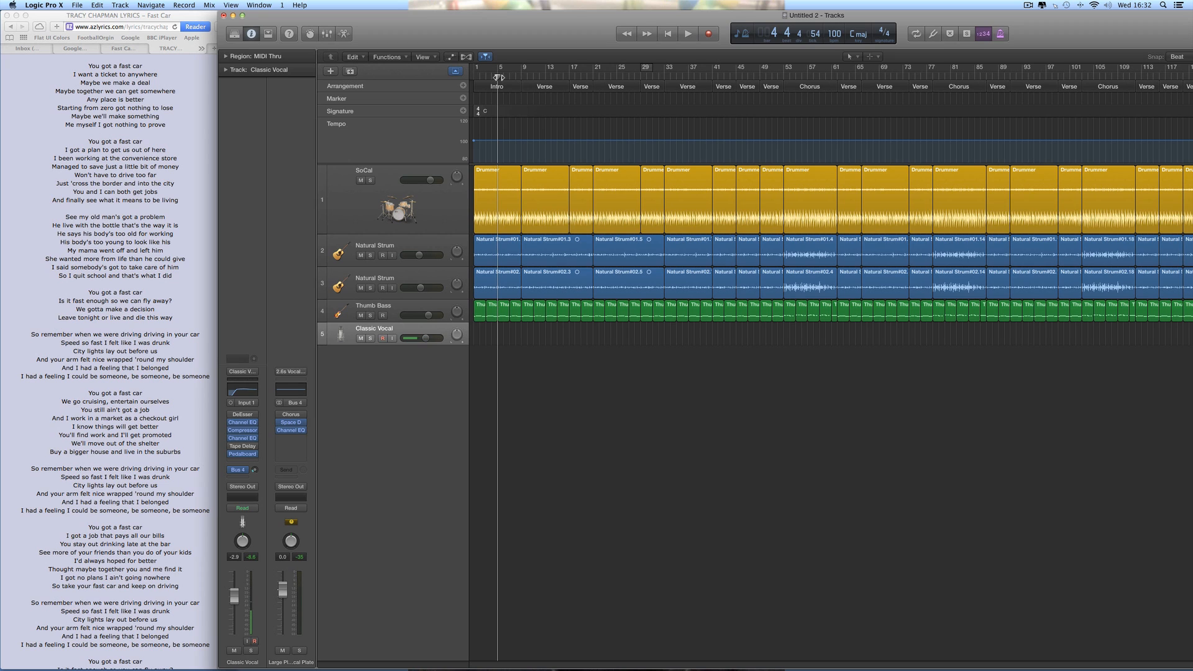
drag(498, 77, 520, 78)
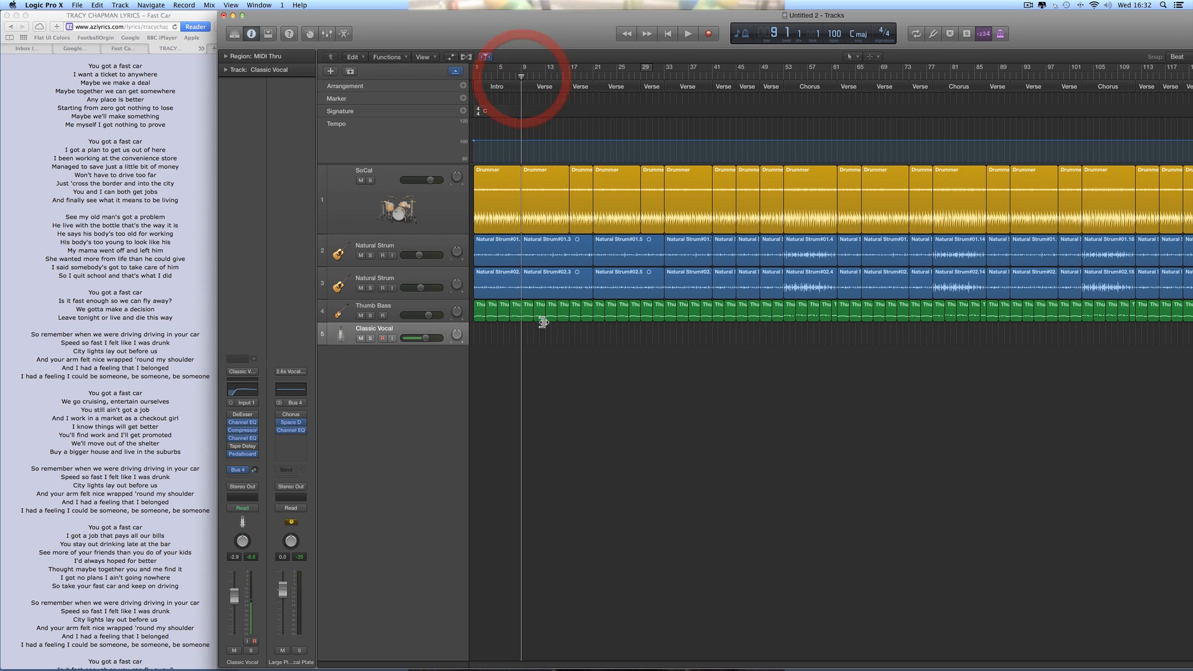
Step: Record the vocal on the Classic Vocal track from bar 9 to about bar 127, with input monitoring on only while recording
click(393, 338)
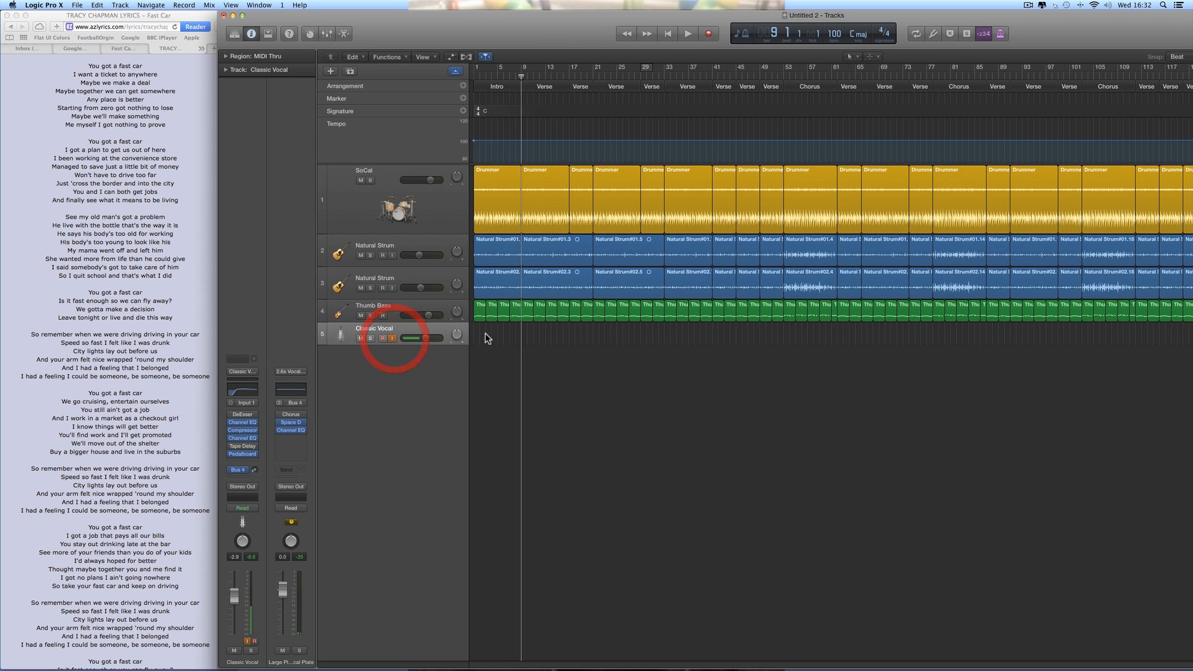
click(709, 34)
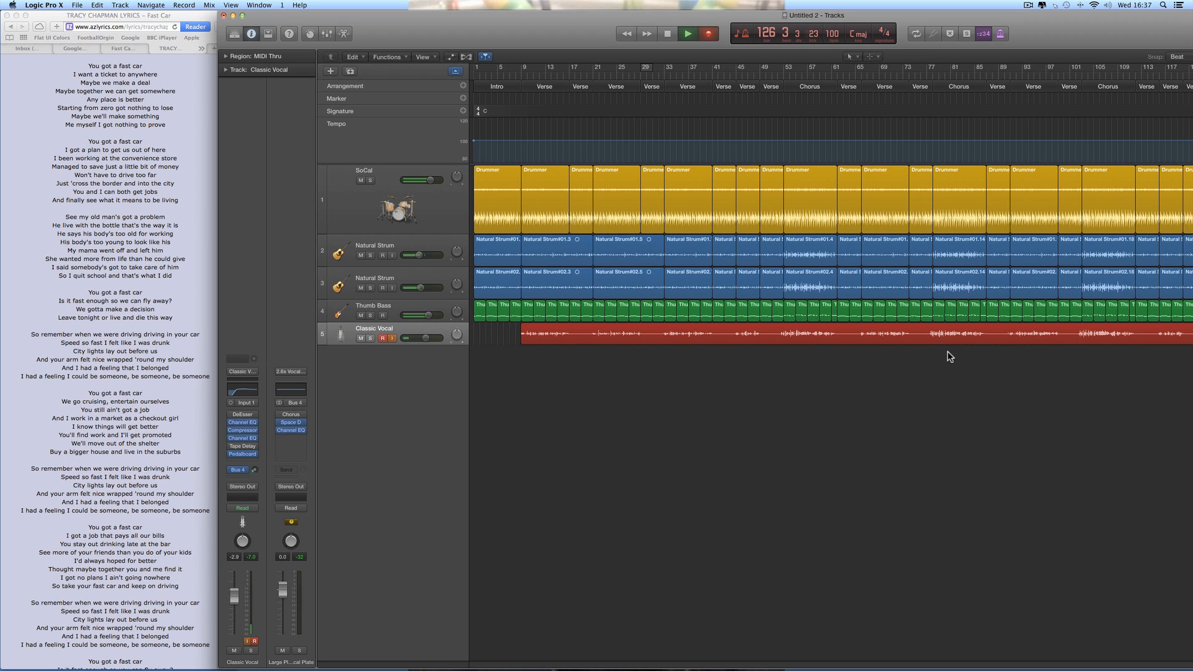
key(space)
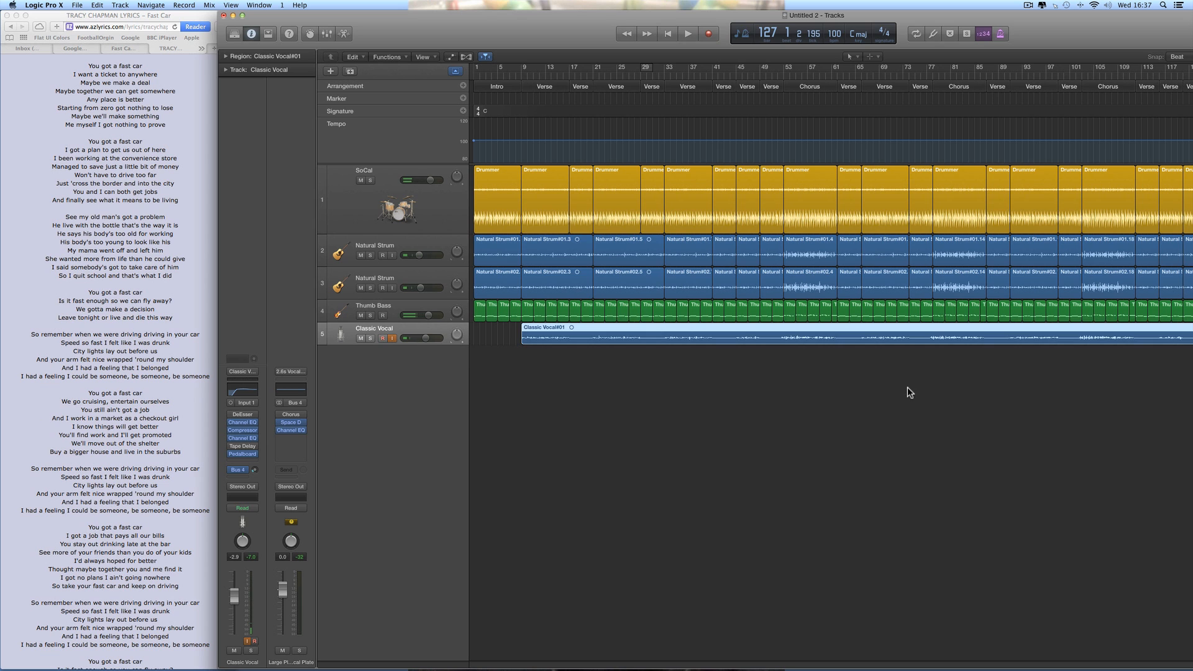
click(392, 338)
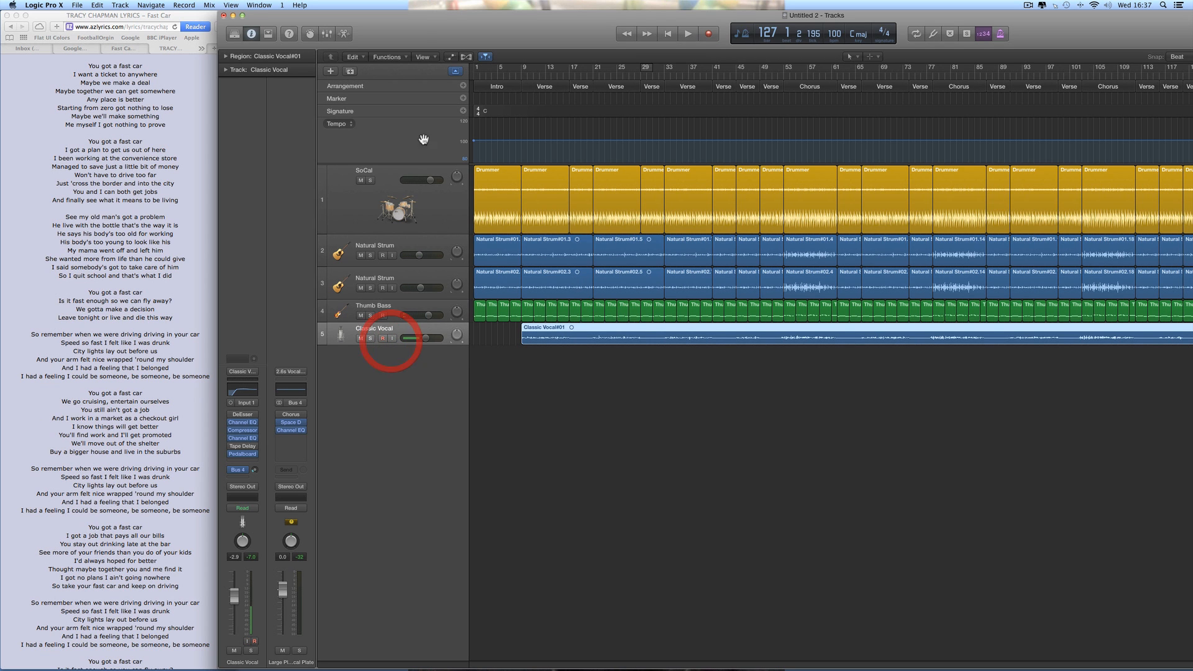
Step: Restore the project window over the lyrics and trim the end of the Classic Vocal region to about bar 121
drag(423, 17, 206, 17)
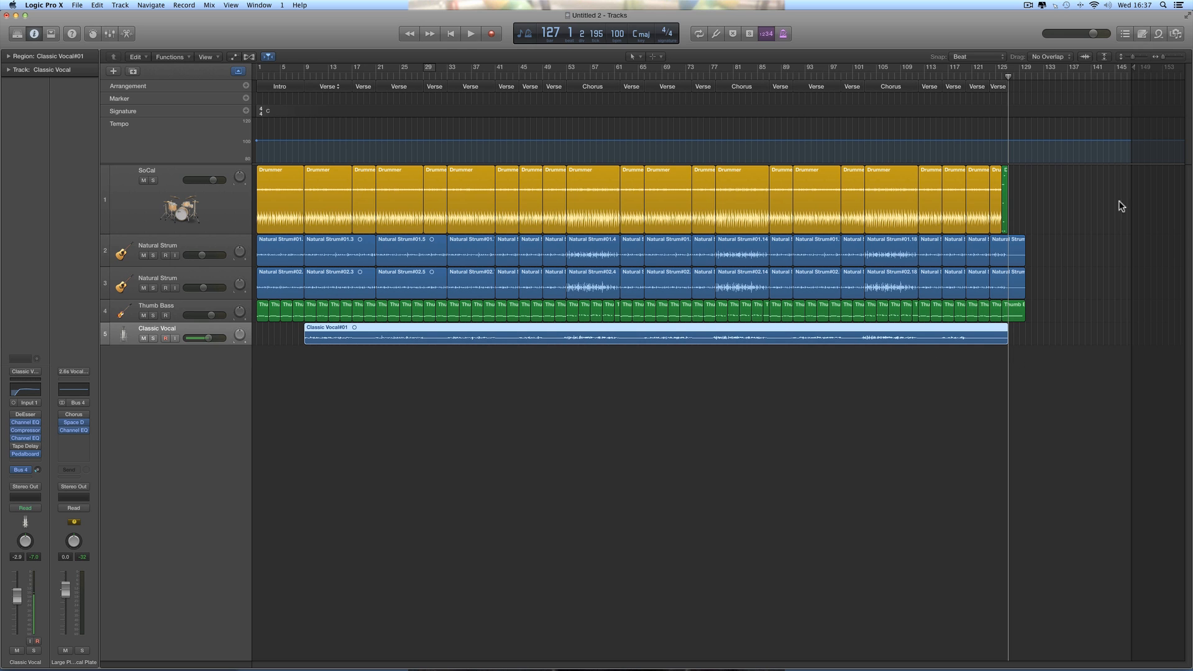
click(1181, 57)
click(1181, 57)
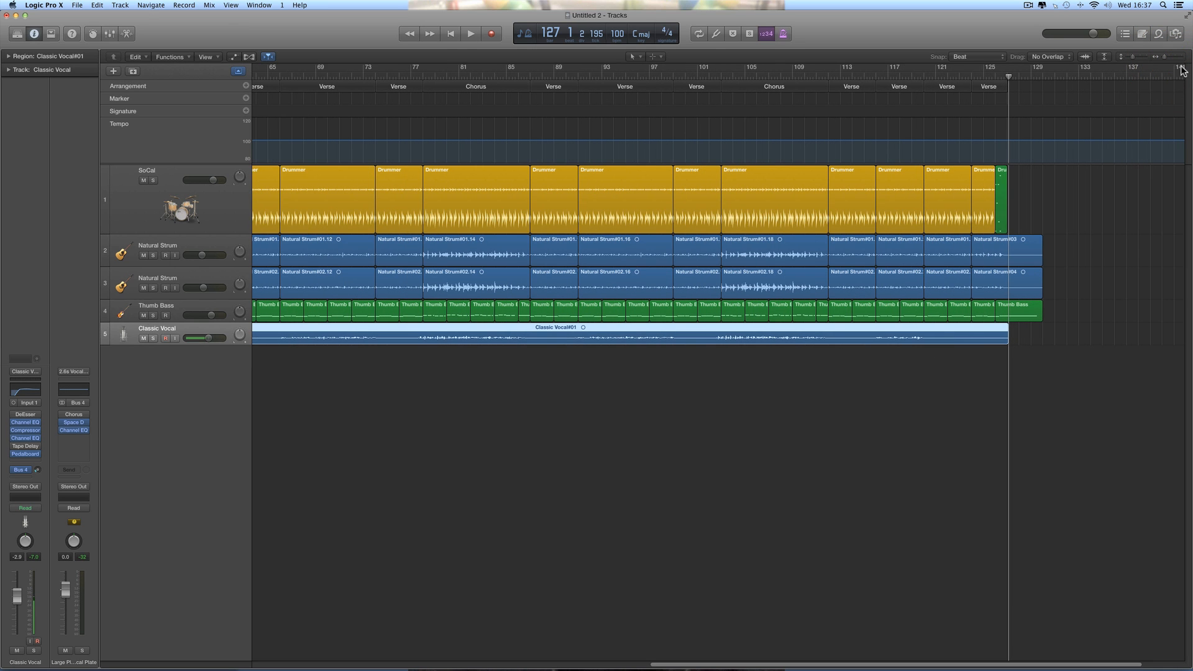
click(1169, 57)
click(1169, 57)
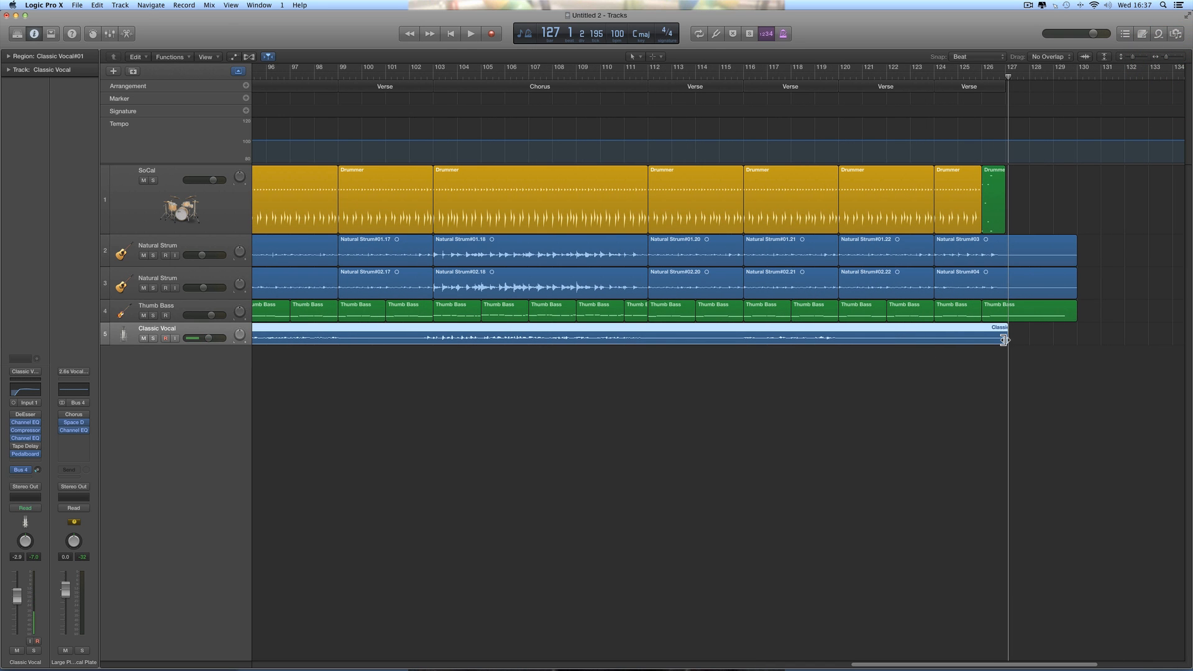
drag(1004, 340, 867, 341)
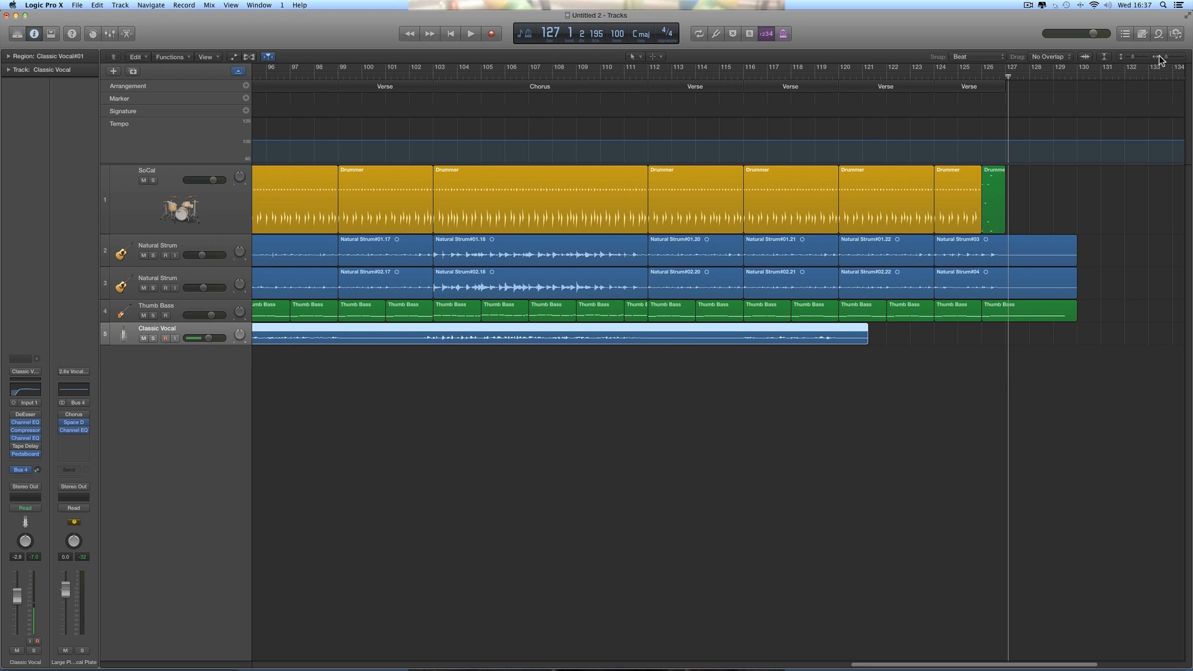
drag(1165, 57, 1154, 58)
scroll(469, 343, left, 10)
scroll(559, 348, left, 3)
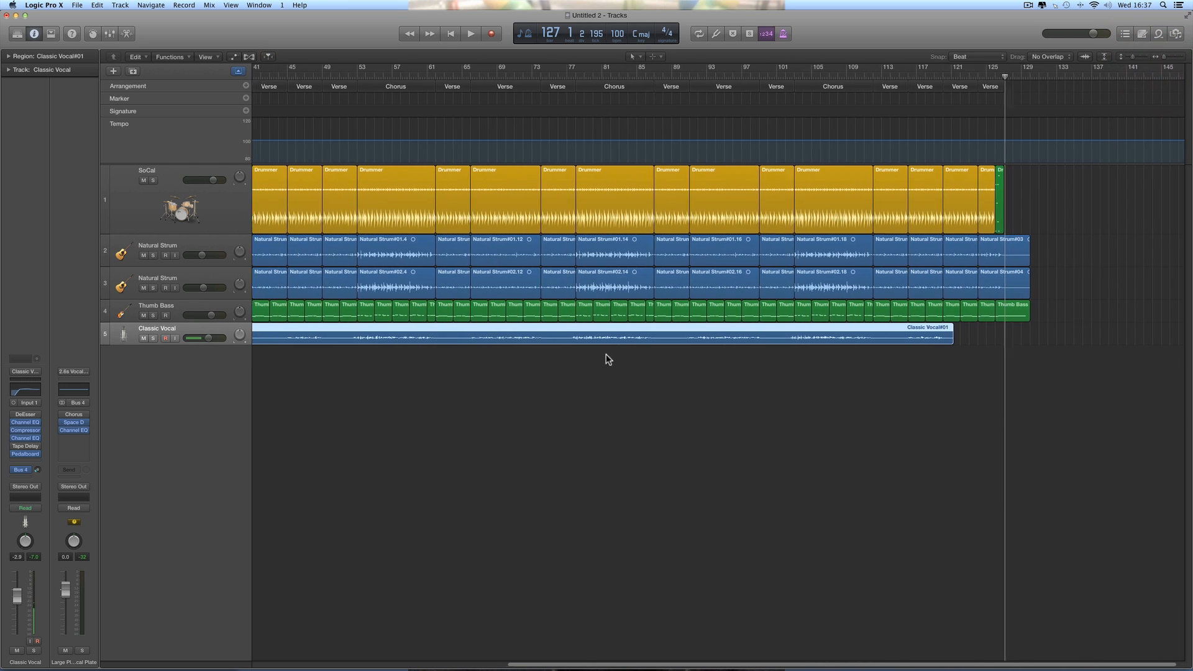
scroll(781, 338, left, 2)
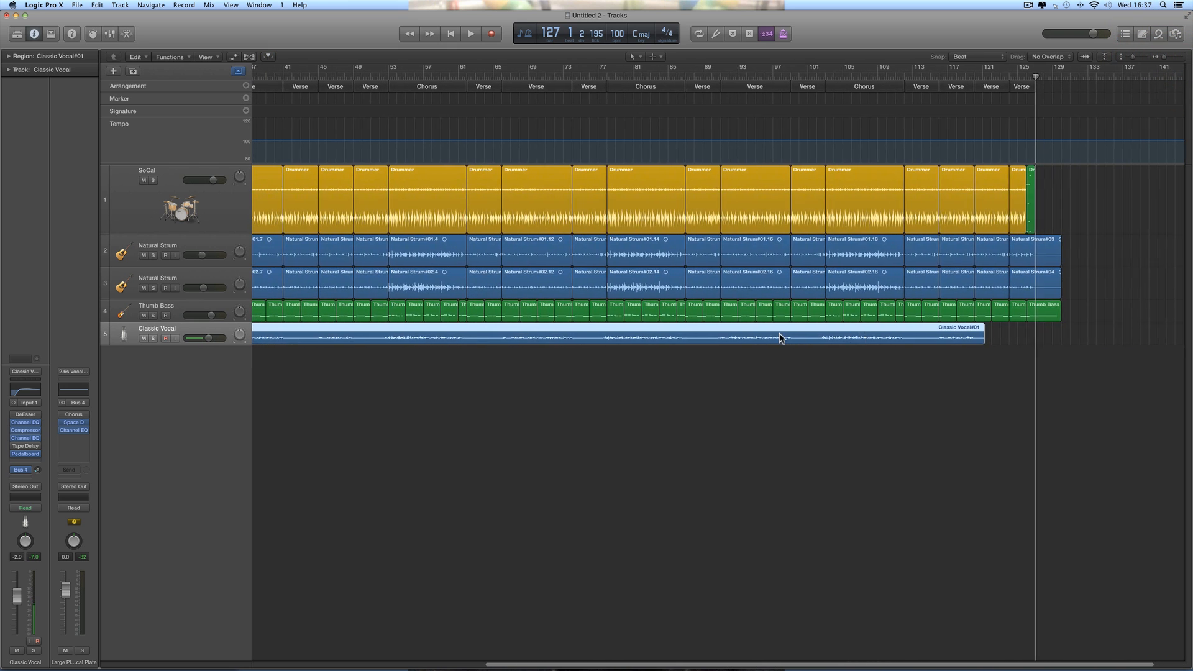
drag(212, 179, 207, 181)
click(213, 180)
click(207, 180)
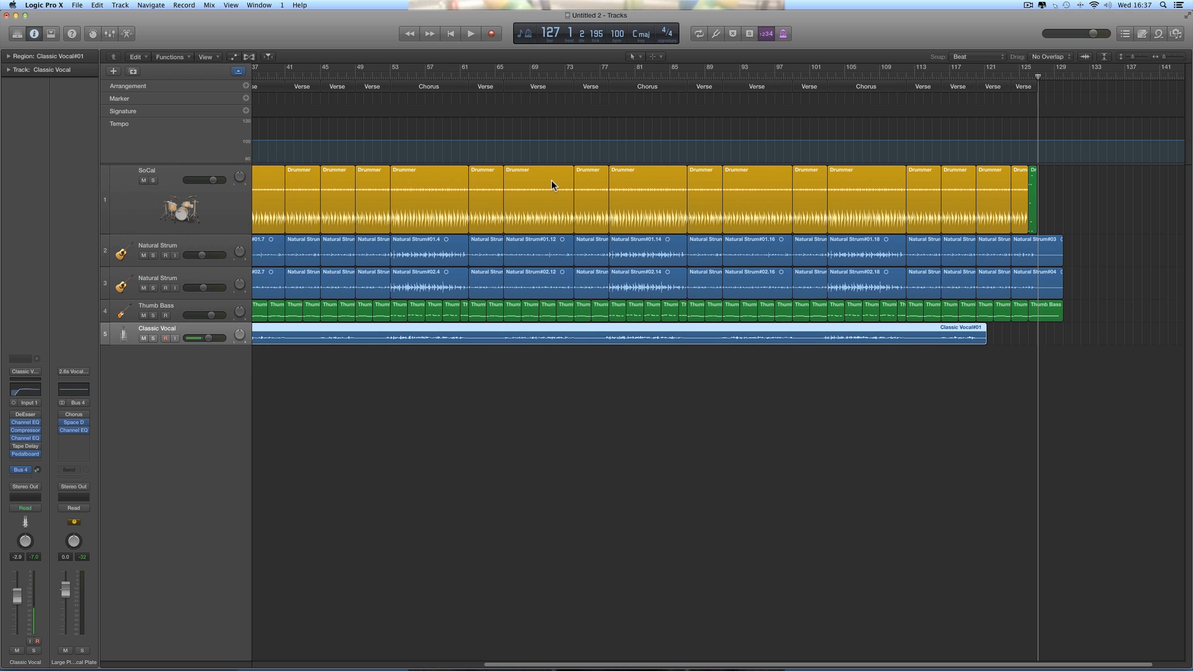
Step: Apply the Sharp Chorus patch from the Library's Acoustic Guitar category to the upper Natural Strum track
click(196, 251)
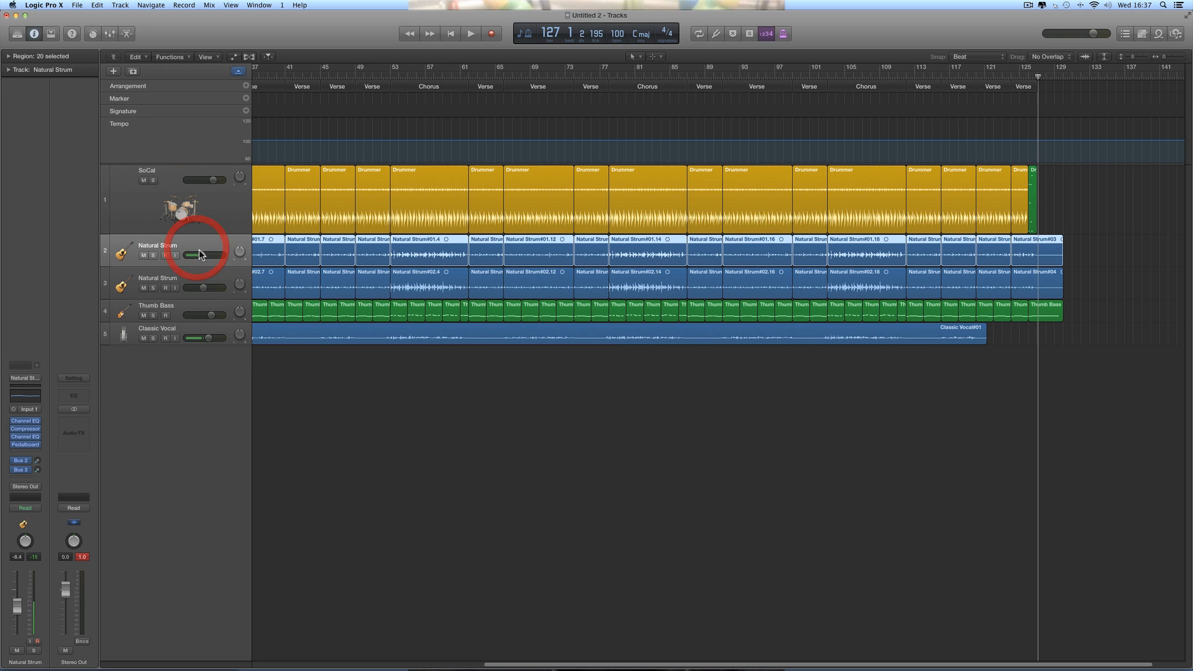
click(23, 40)
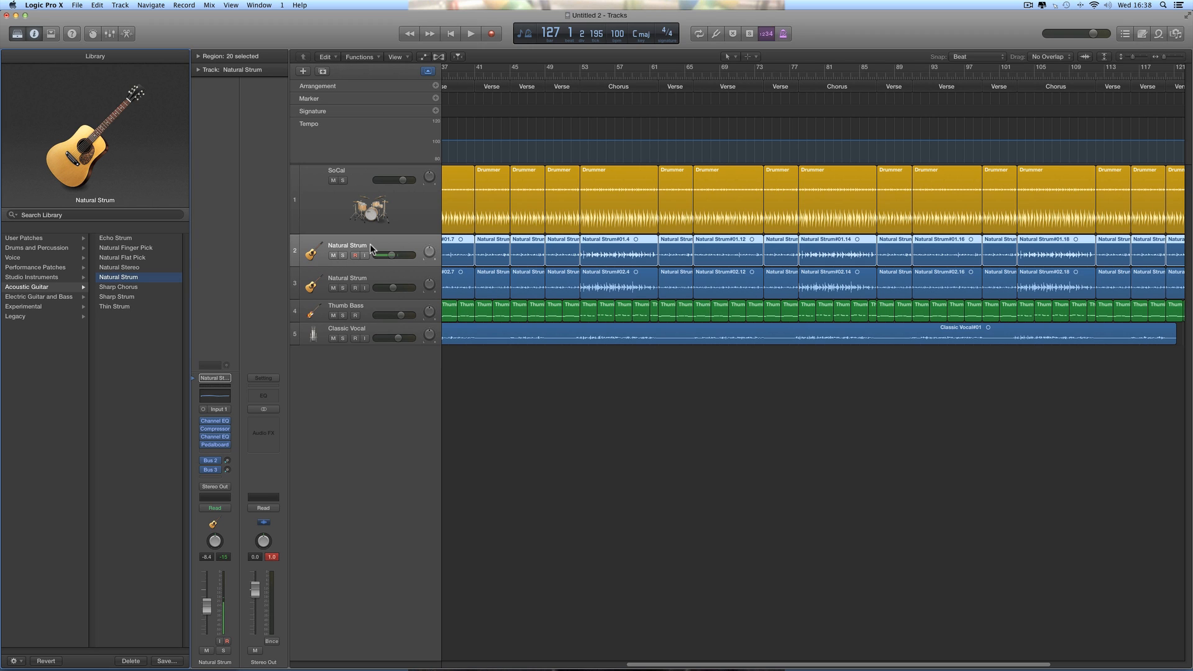
click(147, 288)
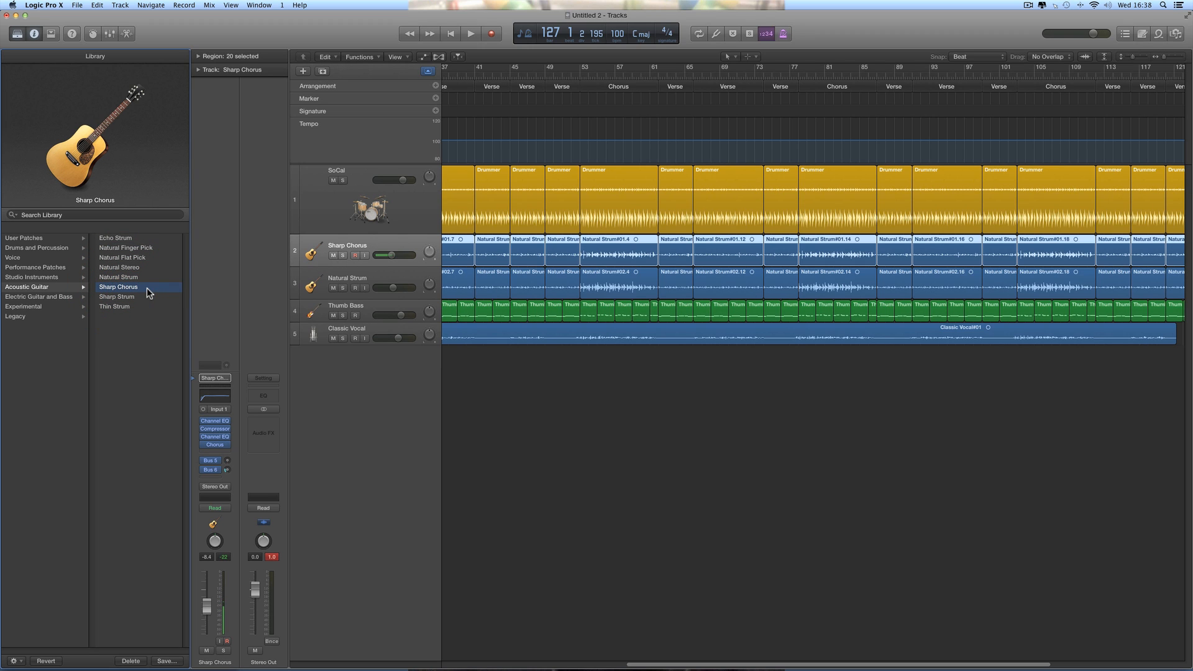
Step: Mute the remaining Natural Strum track and play the song from the start to hear the Sharp Chorus guitar
key(space)
click(453, 32)
click(453, 32)
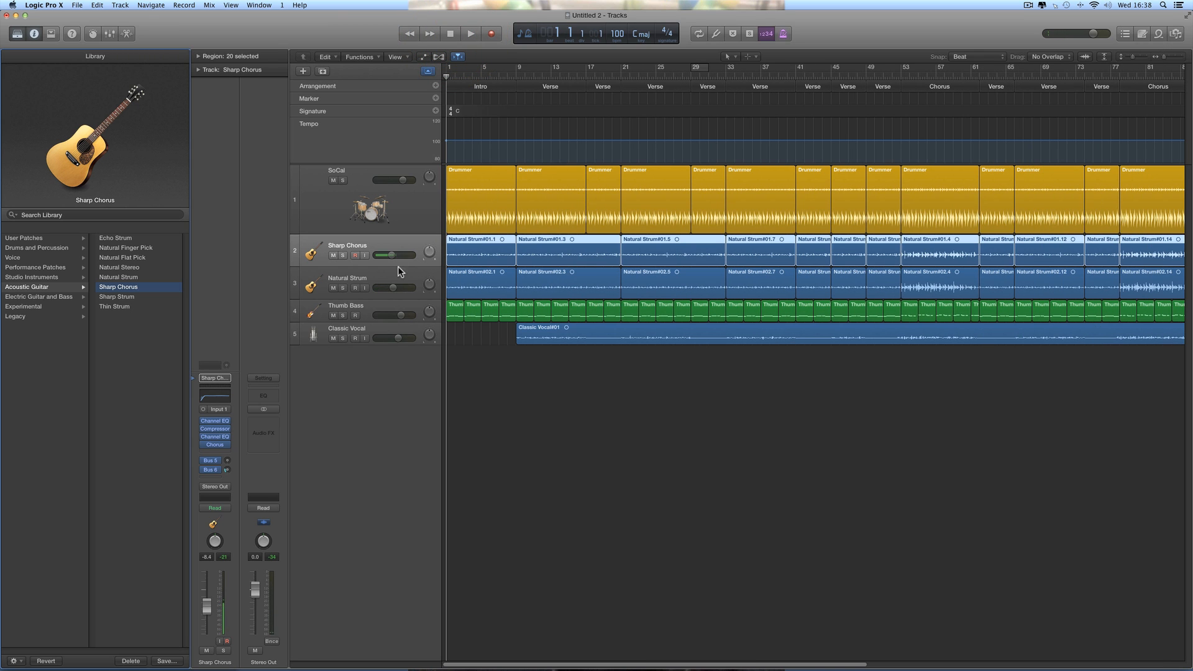
click(333, 287)
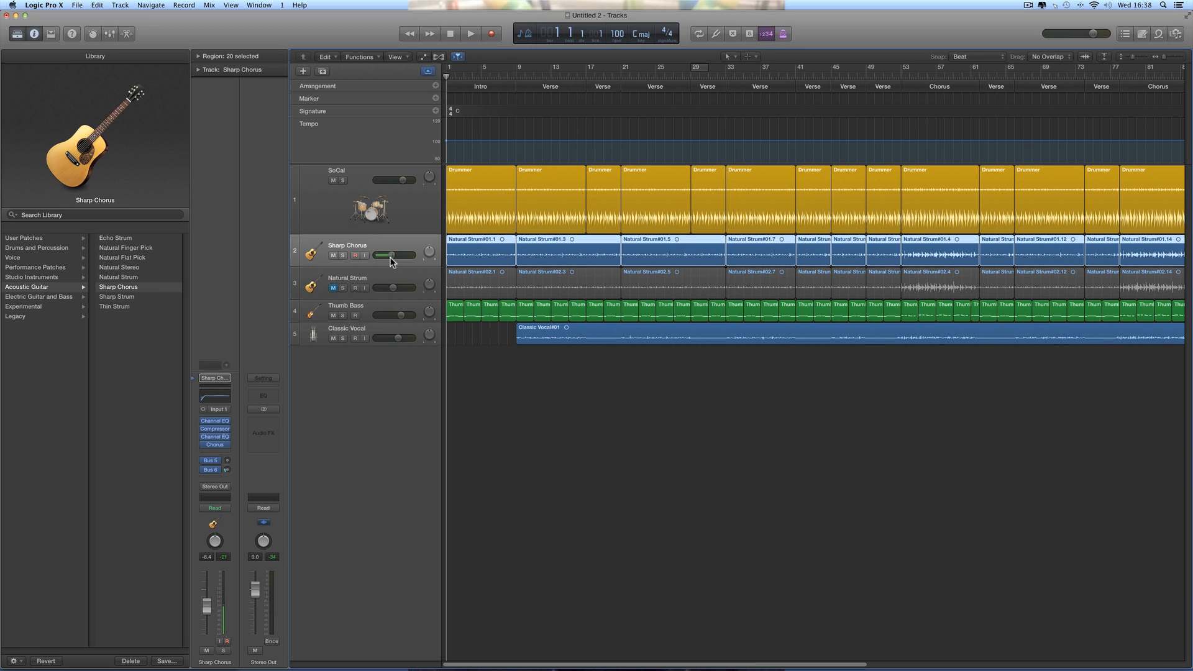
key(space)
key(space)
key(space)
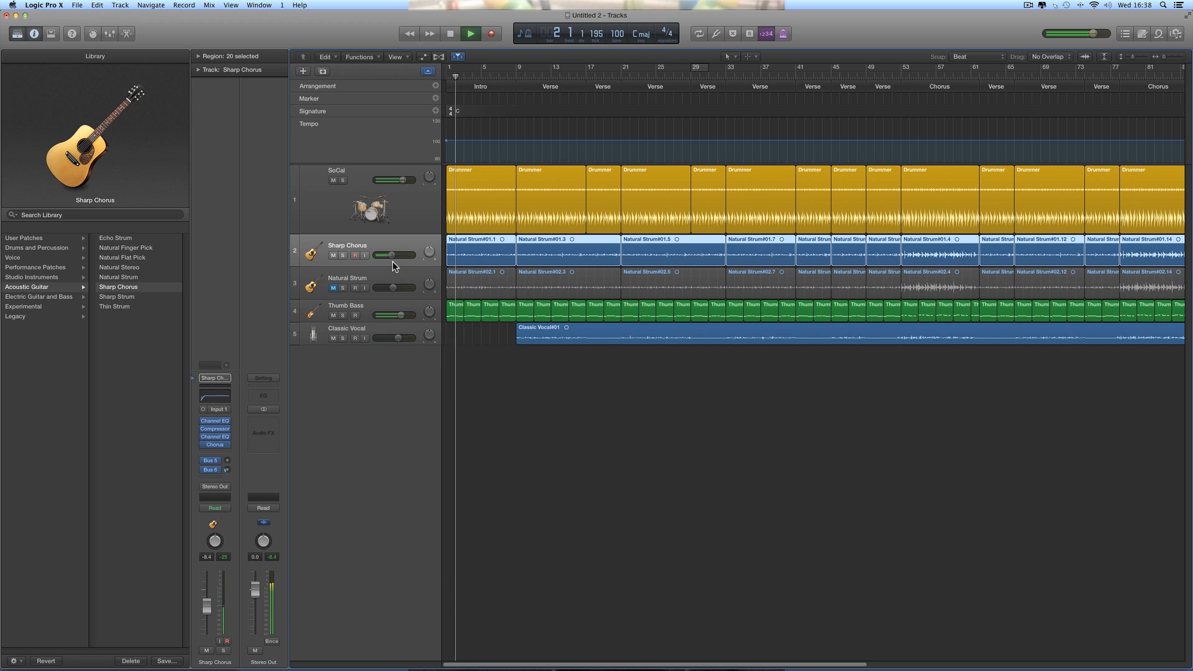
key(space)
Step: Pan the Sharp Chorus track to the left, unmute the Natural Strum track, and play both guitars together
click(428, 252)
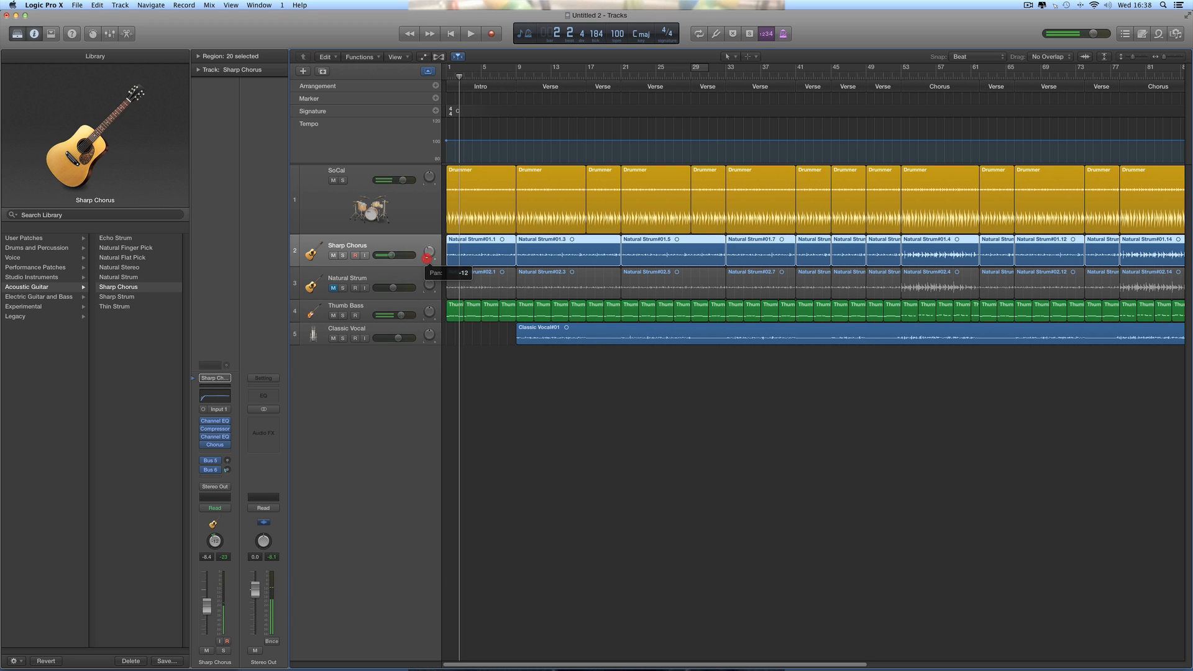
drag(426, 258, 428, 281)
click(333, 288)
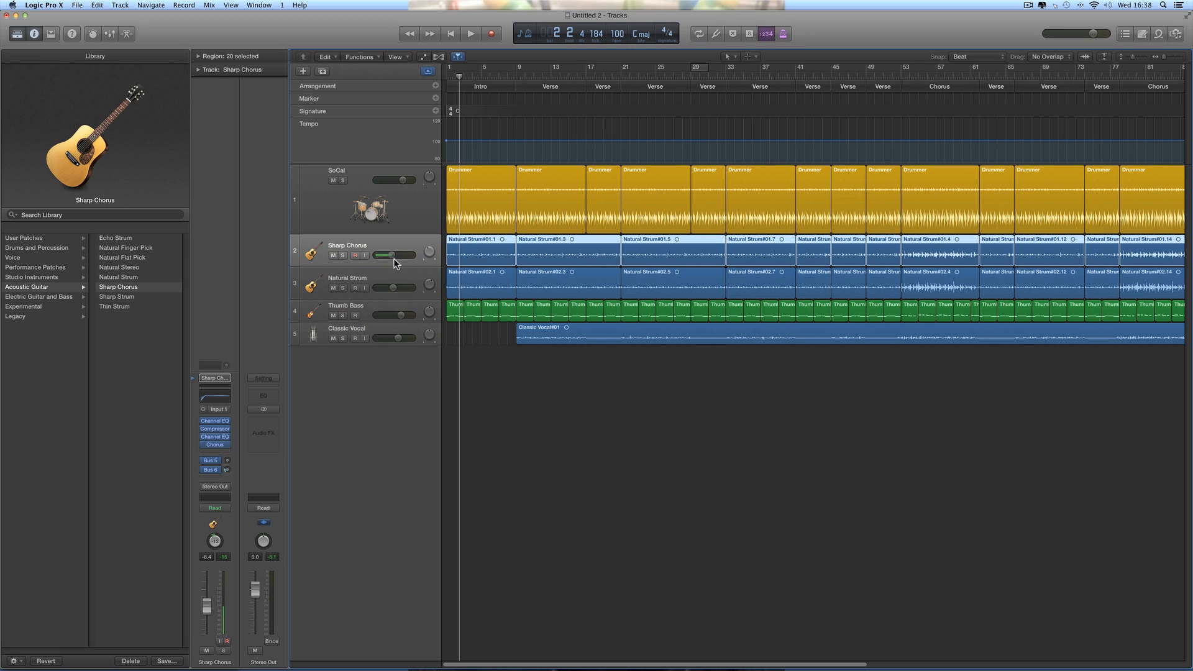
key(space)
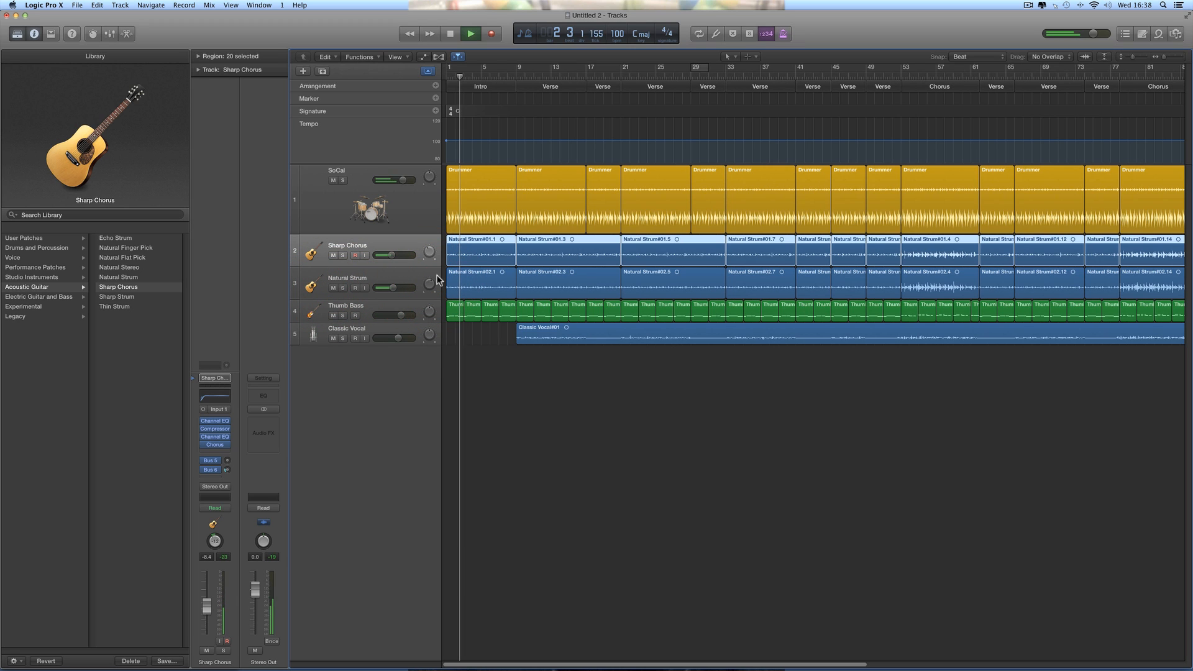
click(392, 256)
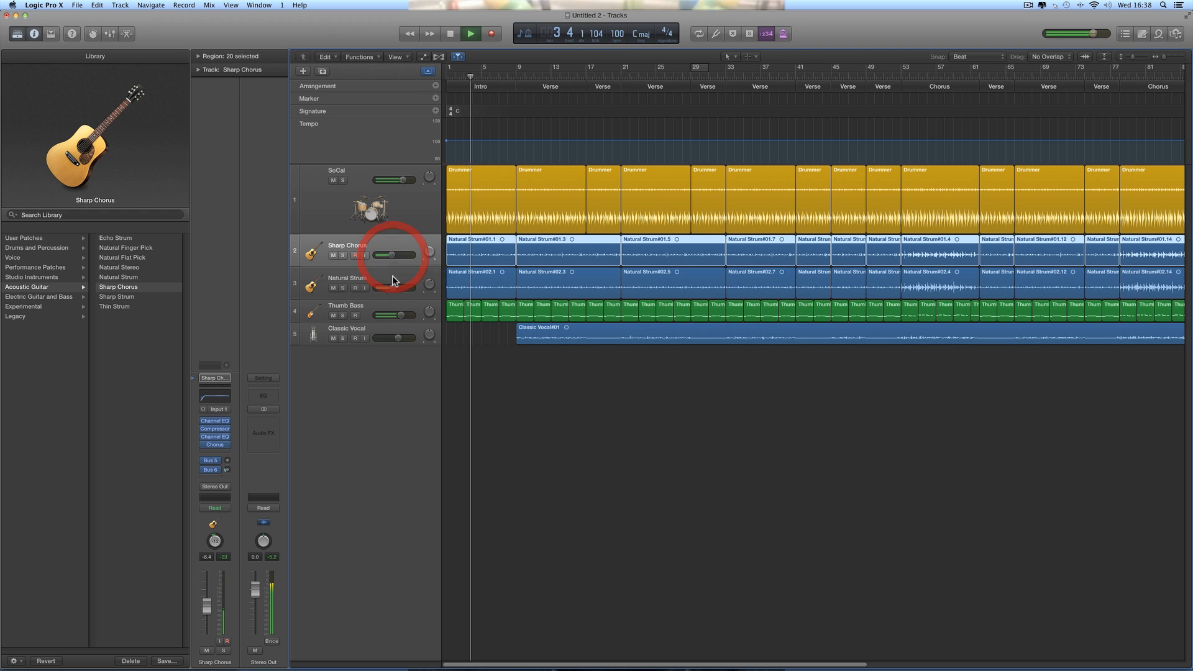
click(392, 287)
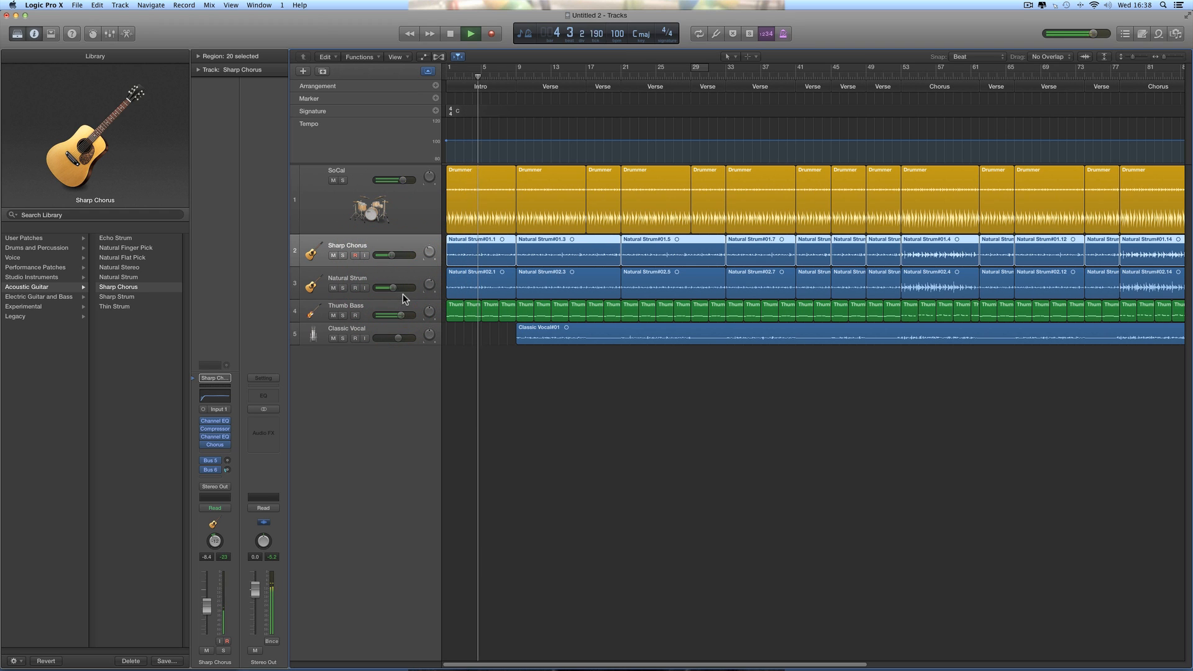
key(space)
Step: Select the Thumb Bass track and open its Bass Amp Designer plug-in over the middle of the arrangement
click(400, 317)
click(399, 320)
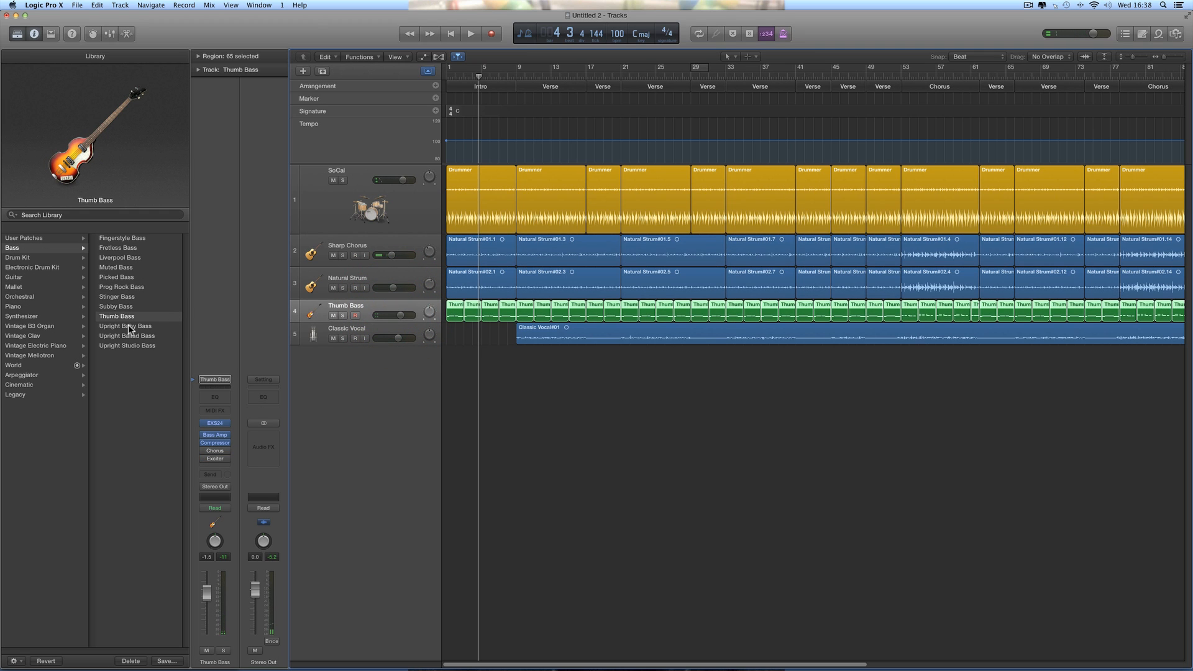
click(354, 315)
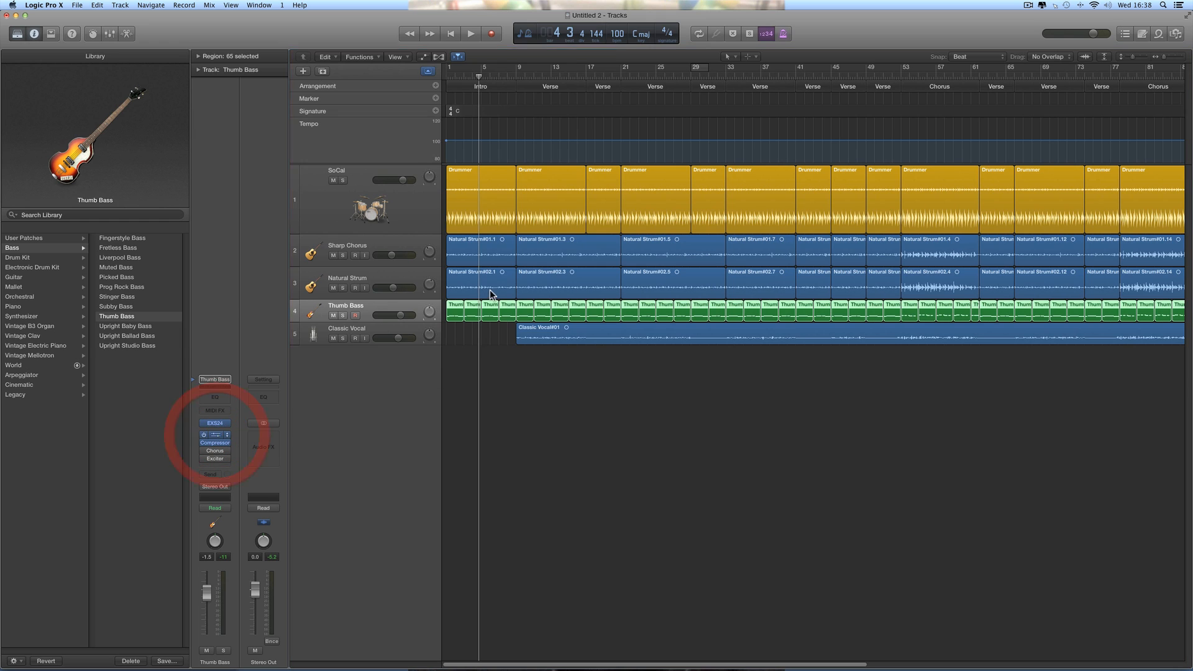
click(217, 437)
drag(347, 39, 653, 219)
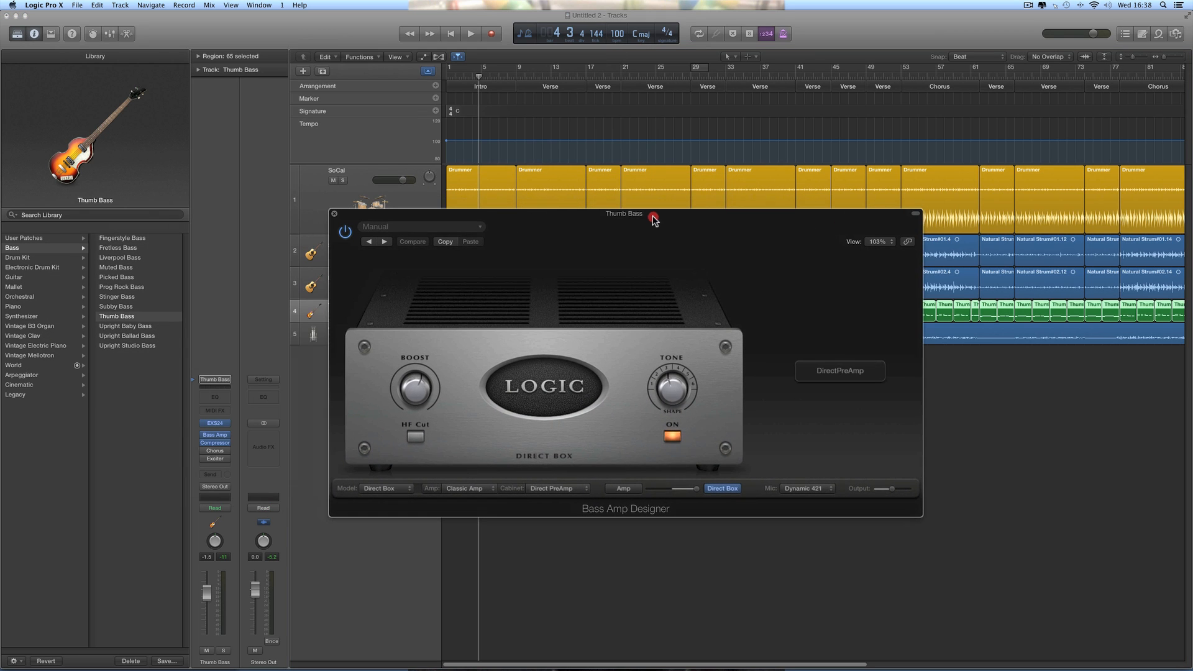
Step: Audition the bass amp presets from 60's Combo through 70's Solid and Bright and Crunchy to Classic Comp during playback
click(384, 242)
key(space)
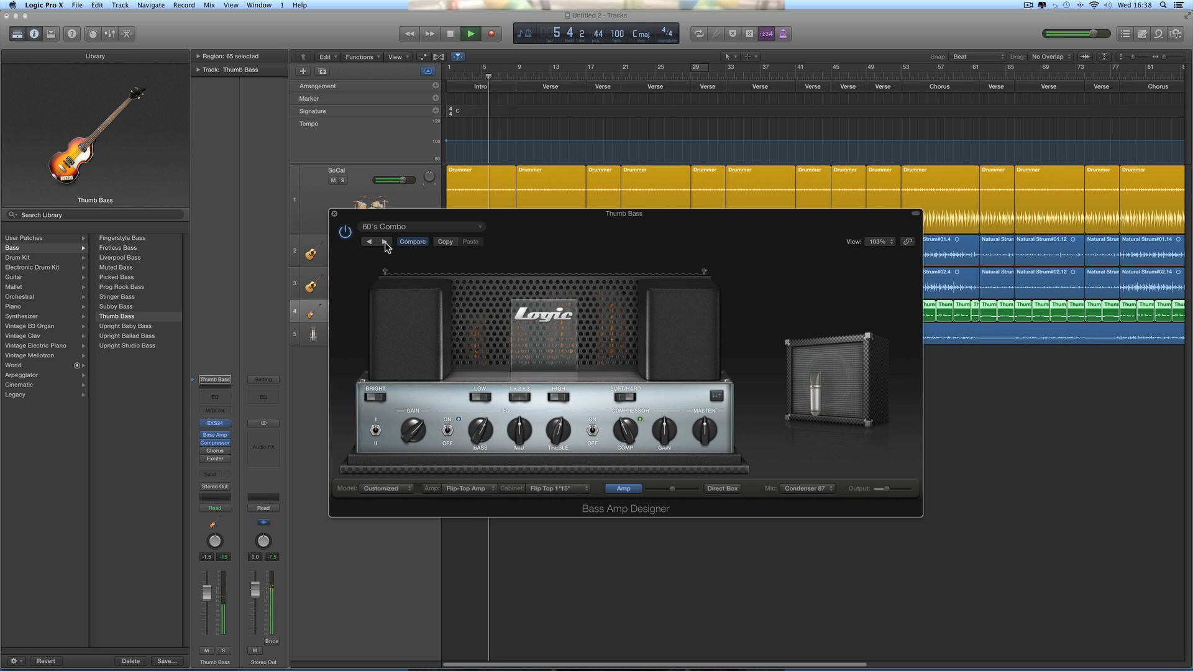
click(385, 242)
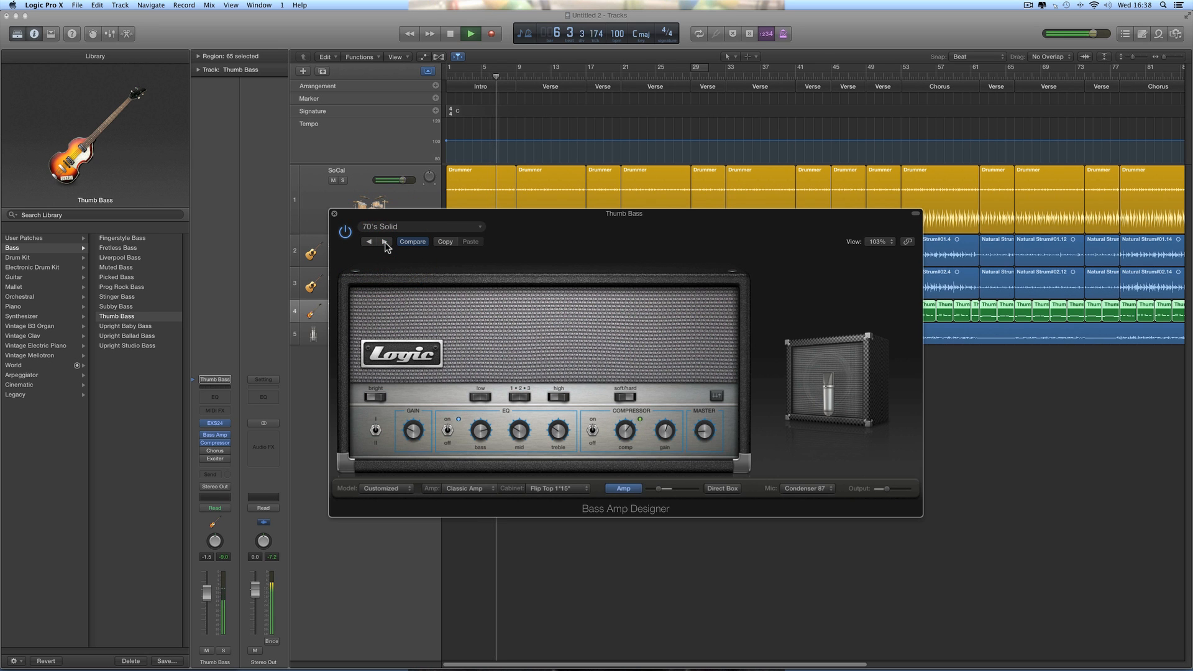
click(384, 242)
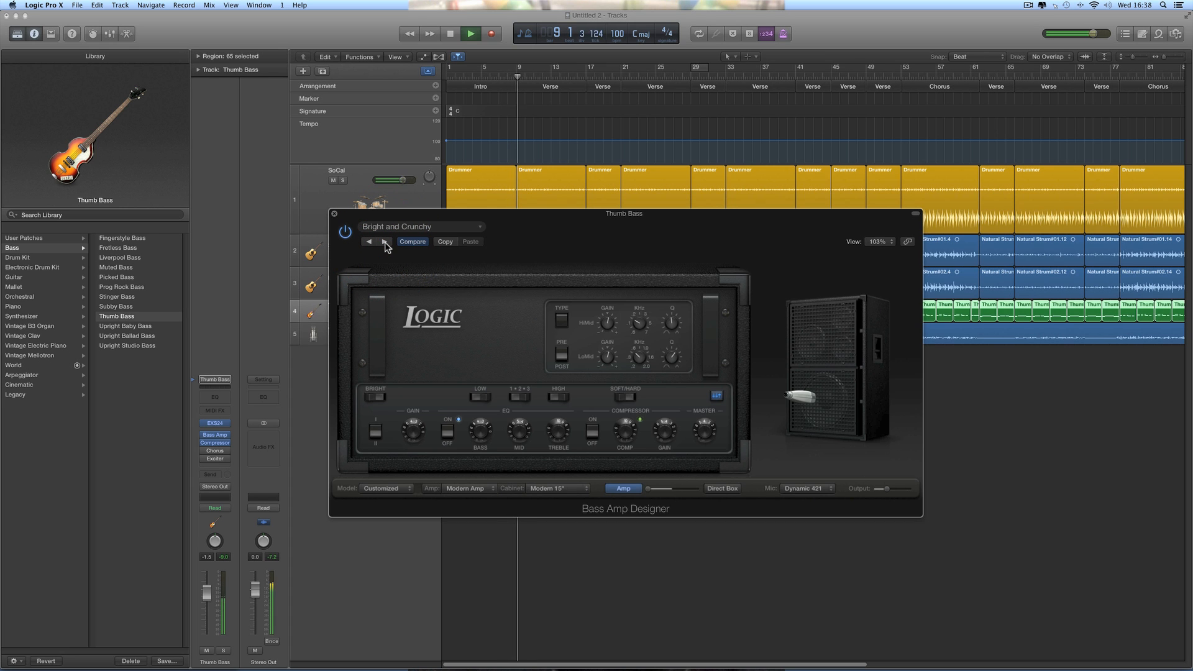
click(385, 242)
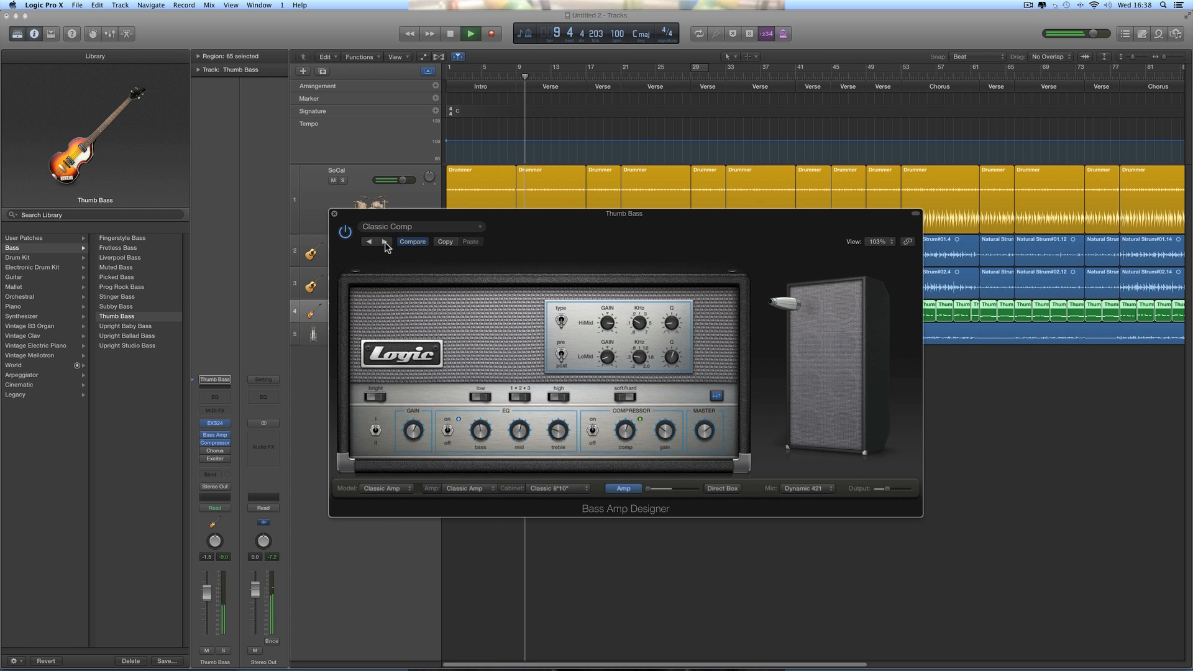
key(space)
Step: Return the bass amp to the 60's Combo preset and resume playback
click(372, 242)
click(373, 242)
click(373, 242)
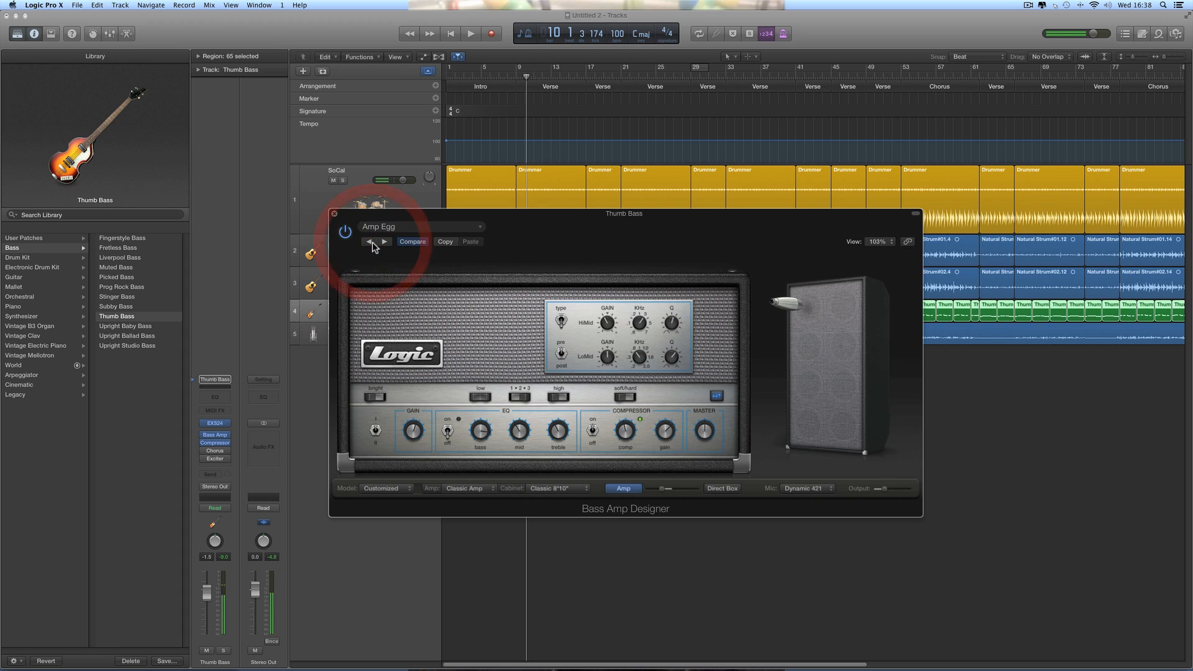
click(373, 243)
click(371, 242)
key(space)
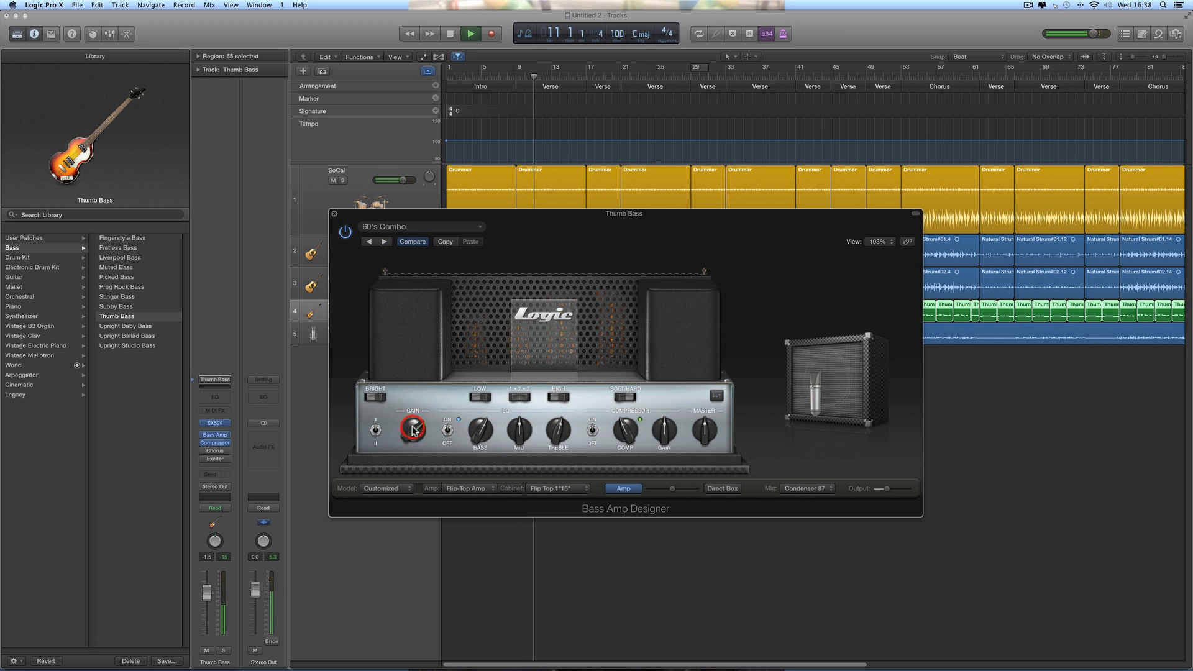
Step: Adjust the amp's Bass knob, shift the blend toward Amp over Direct Box, and set the output level to -9.0 dB
key(space)
drag(482, 440, 483, 433)
drag(672, 489, 653, 488)
click(887, 489)
key(space)
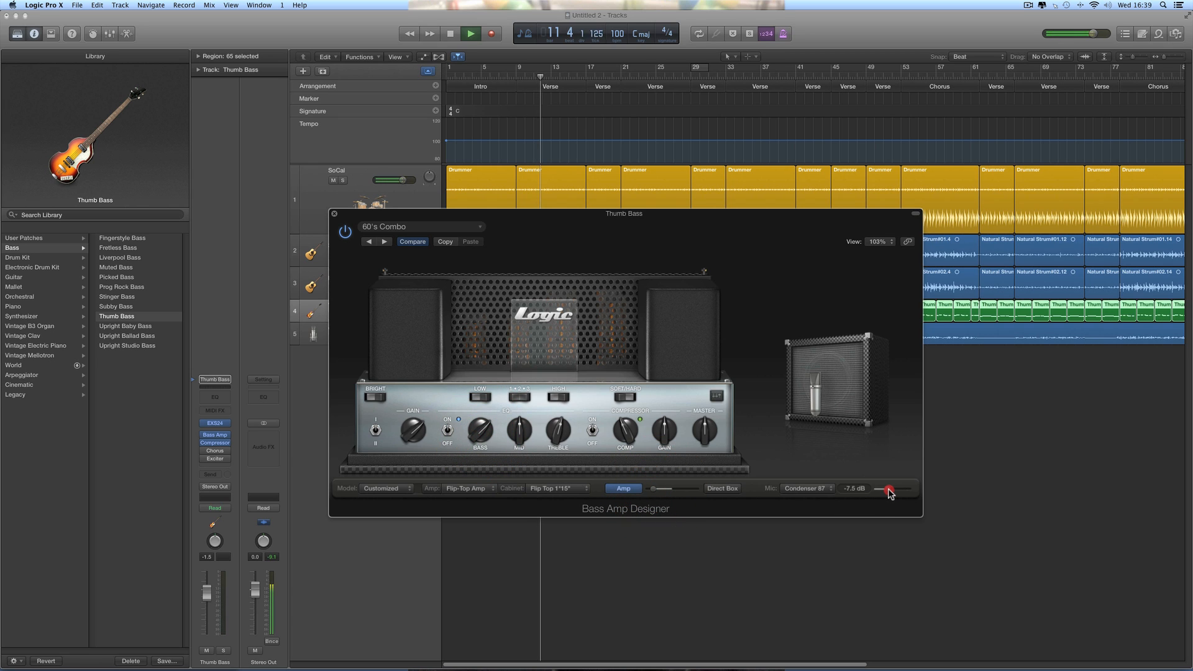
drag(890, 494, 888, 493)
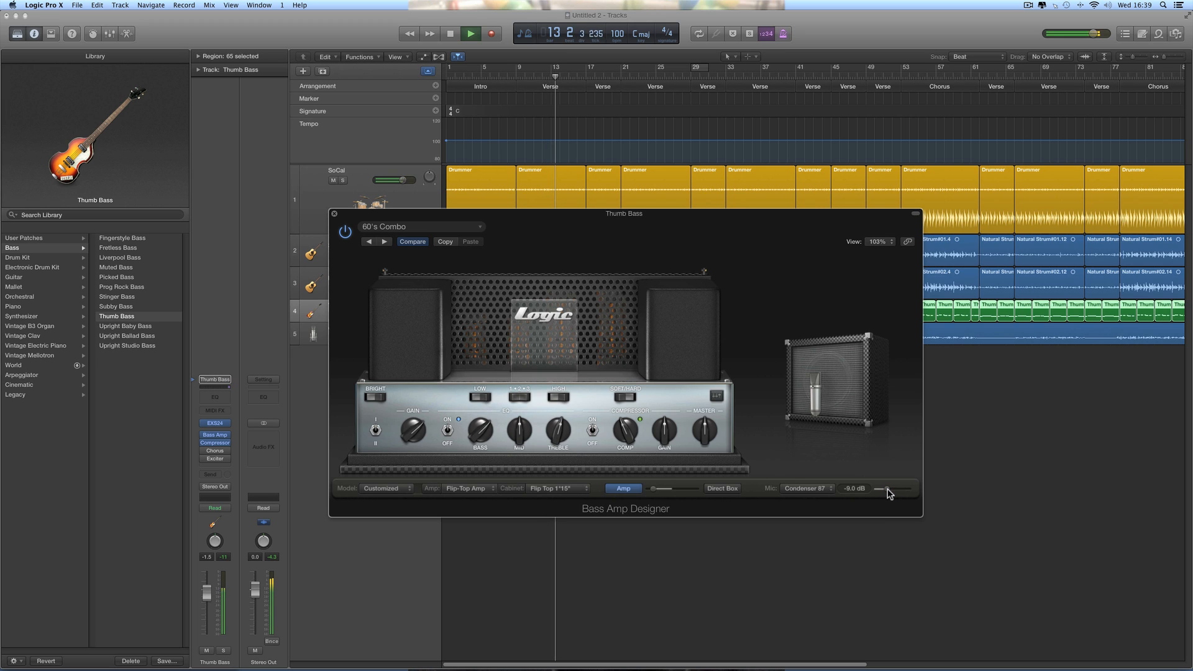
Step: Adjust the bass amp's Treble knob, stop playback and close Bass Amp Designer
click(558, 432)
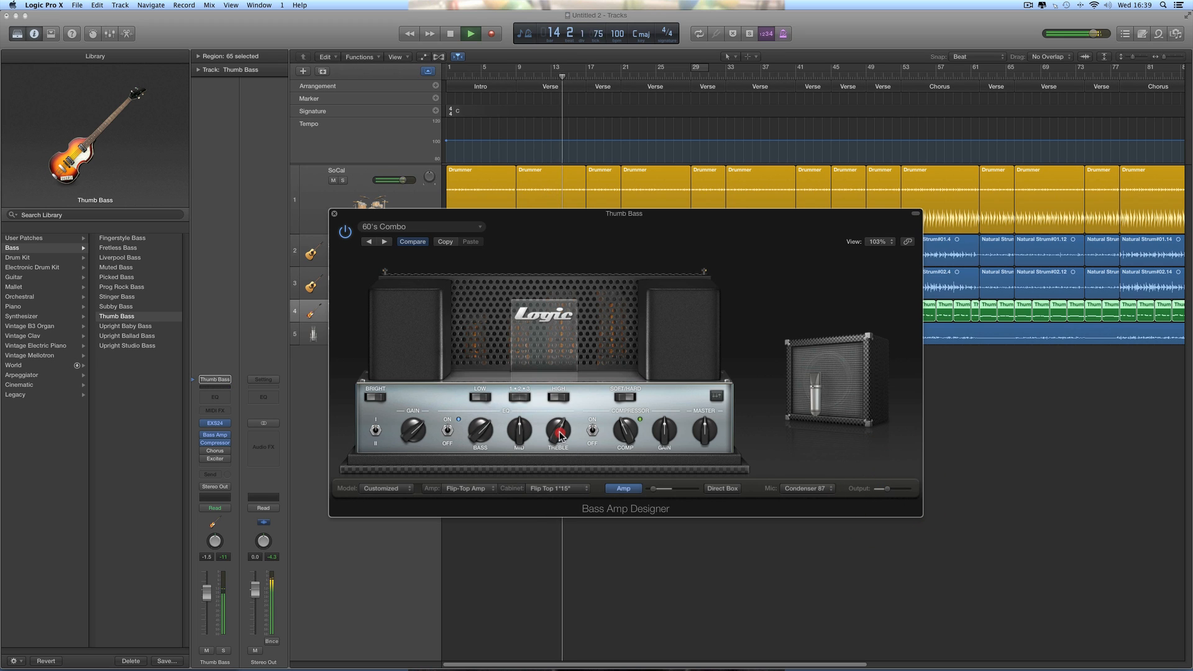
drag(559, 433, 559, 434)
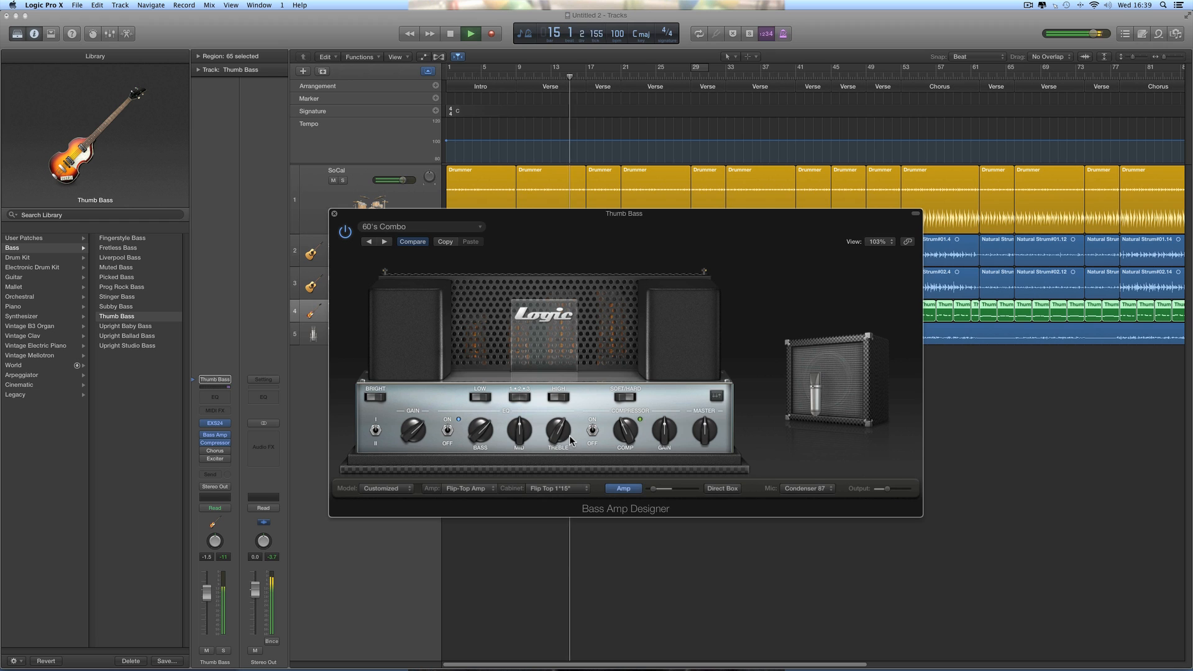
key(space)
click(334, 213)
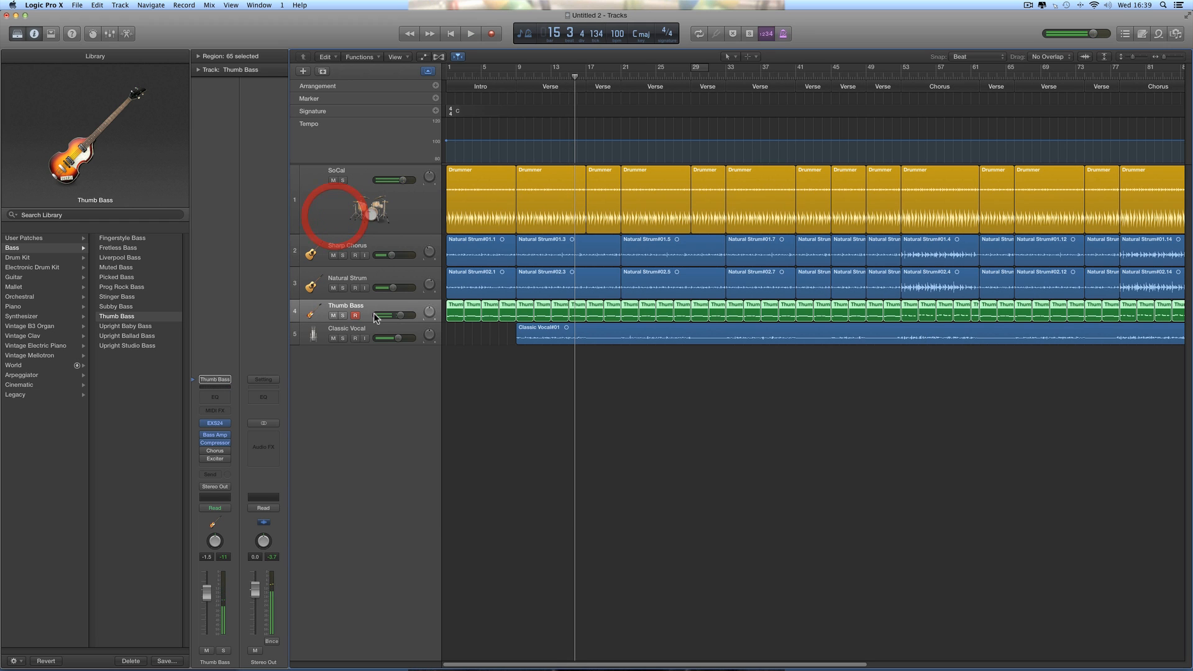
Step: Mute the Classic Vocal track and fine-tune the Thumb Bass, Natural Strum and Sharp Chorus volumes while playing from bar 9
click(333, 338)
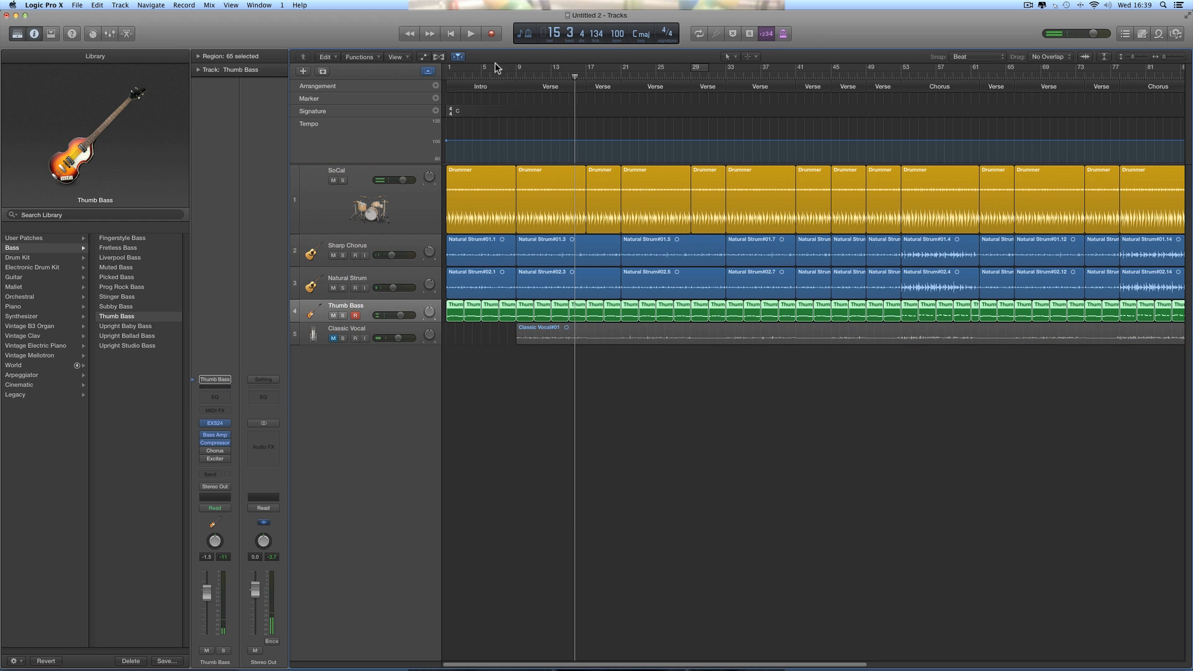
click(516, 75)
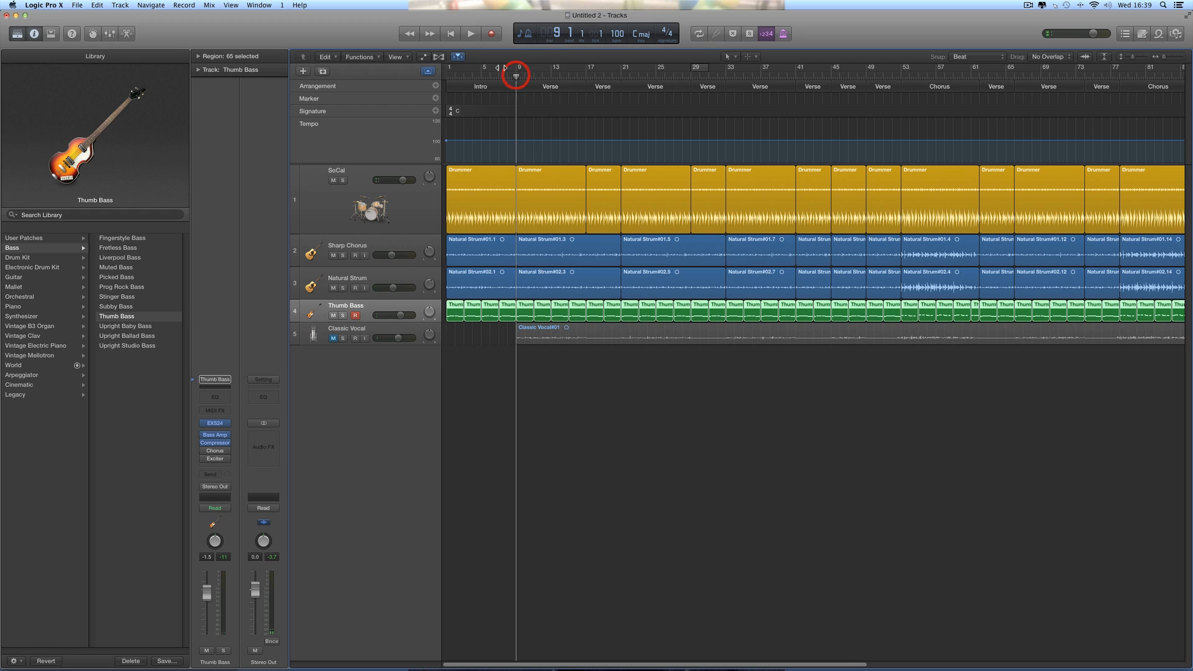
click(470, 33)
drag(405, 318, 403, 318)
click(393, 291)
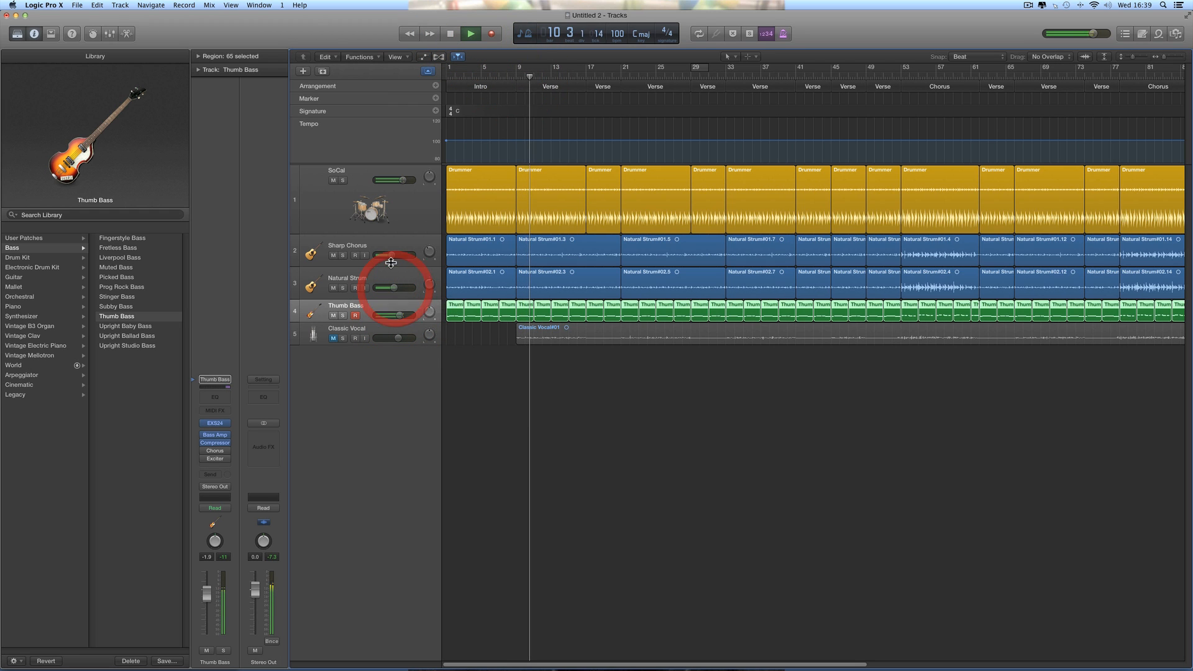
drag(391, 256, 392, 255)
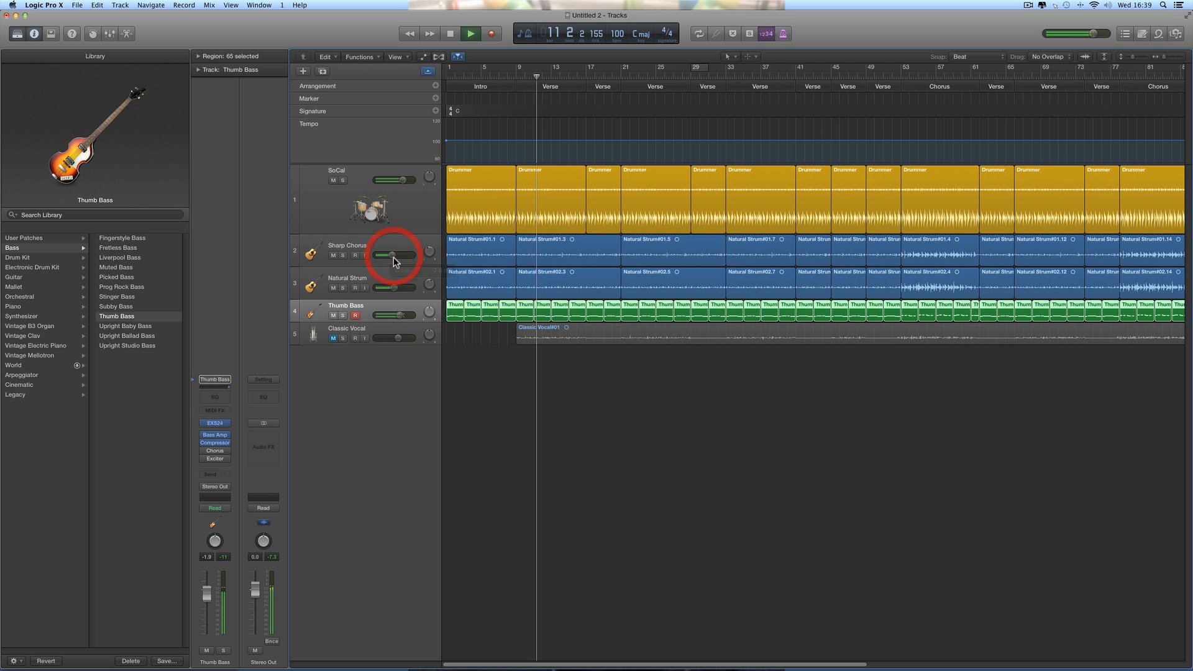
key(space)
Step: Select the SoCal drum track and show its Smart Controls below the arrangement
click(415, 214)
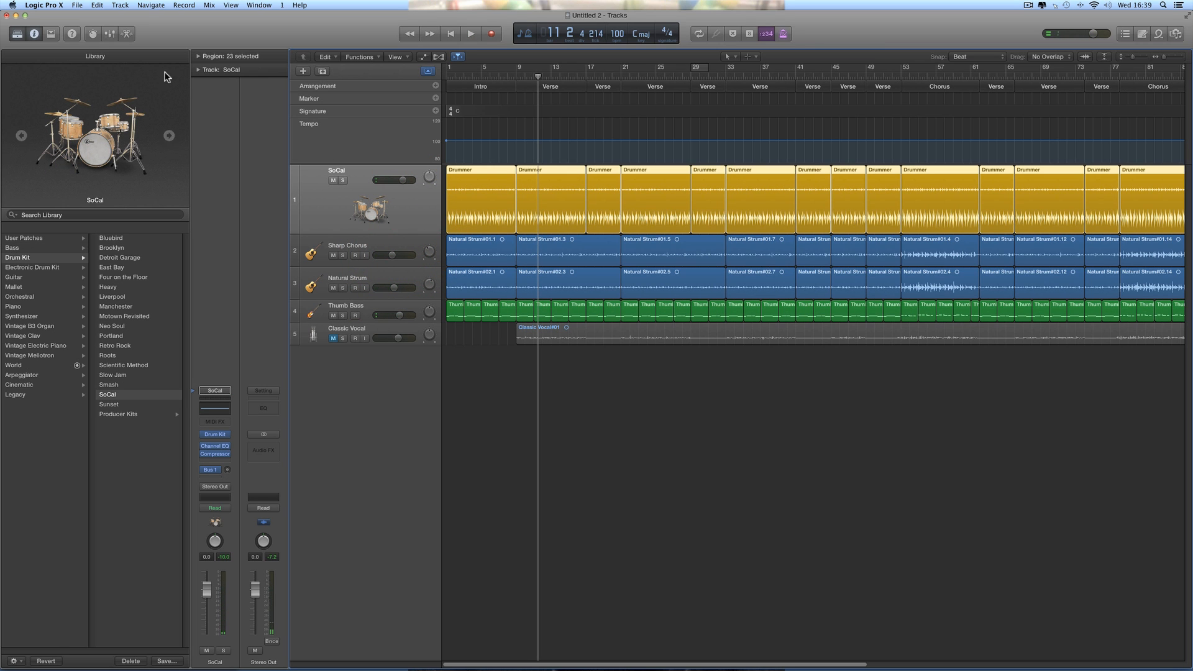
key(b)
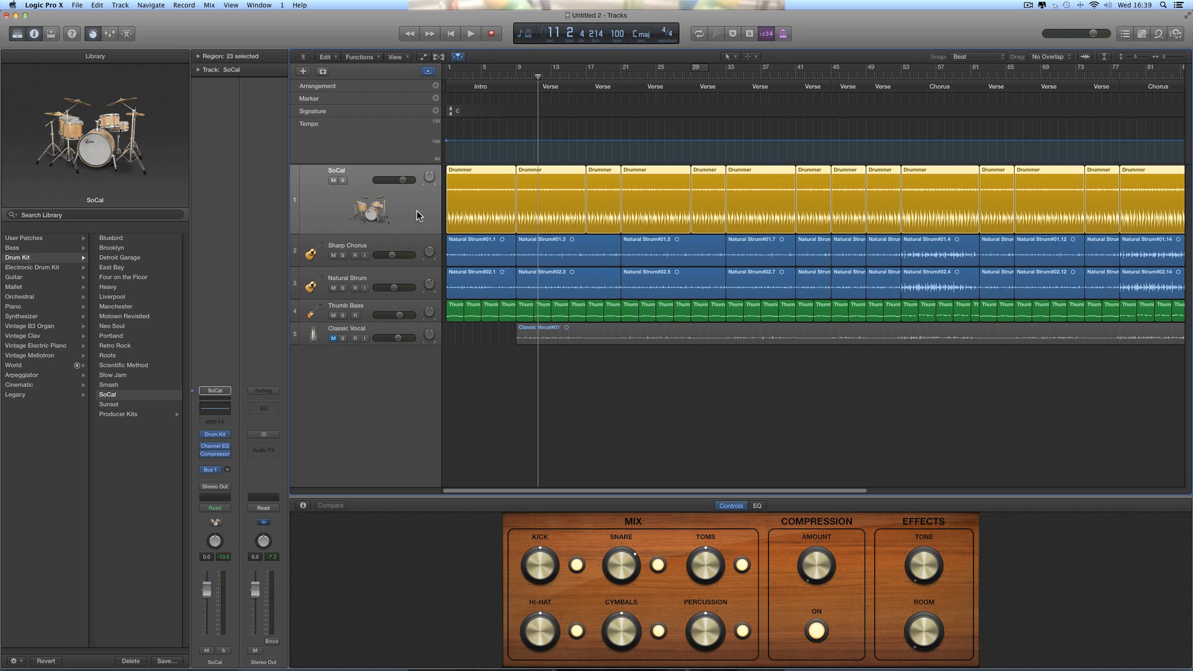
click(116, 396)
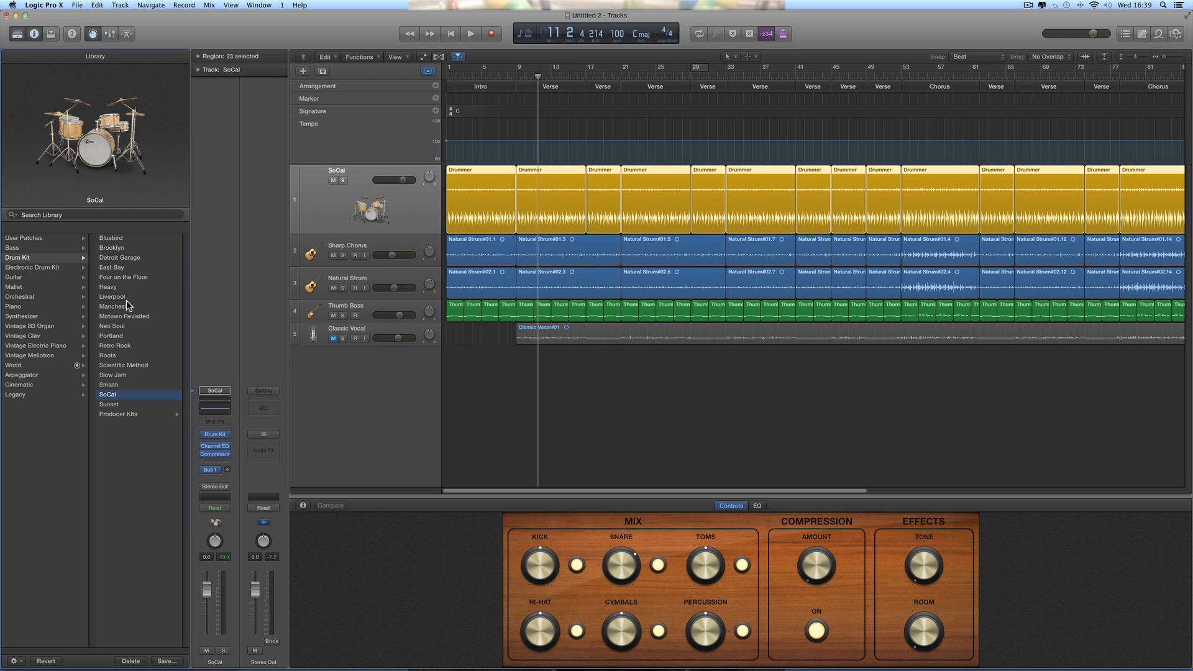
Step: Load the East Bay drum kit on the drum track and audition it from bar 9
click(118, 268)
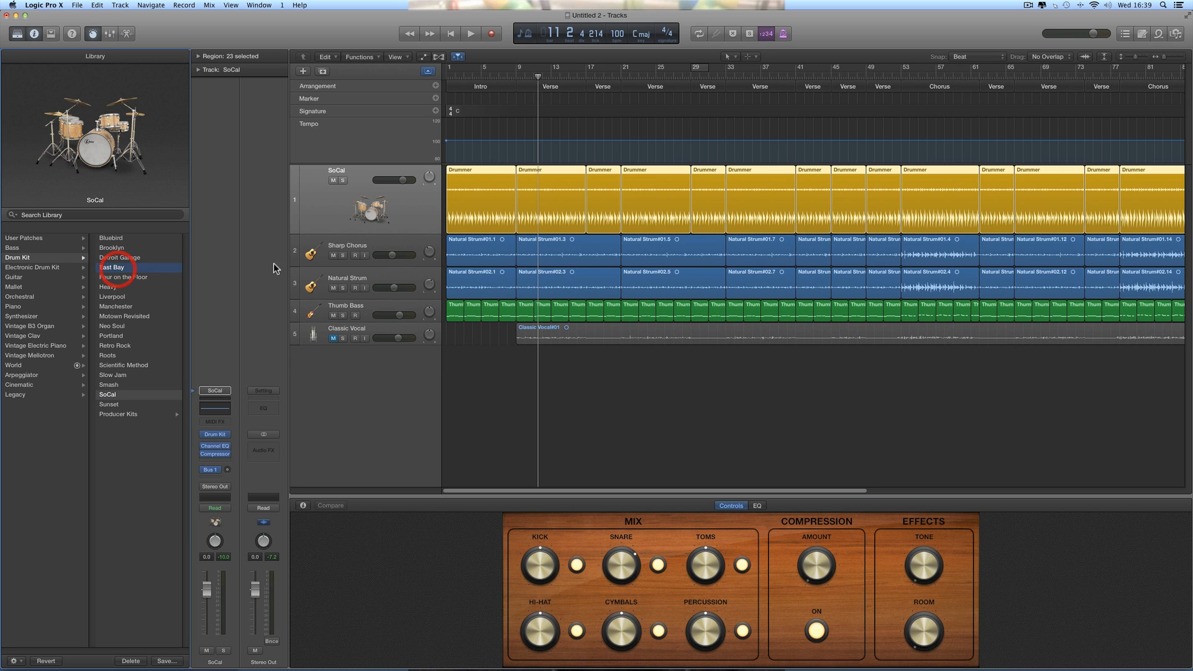
click(515, 75)
key(space)
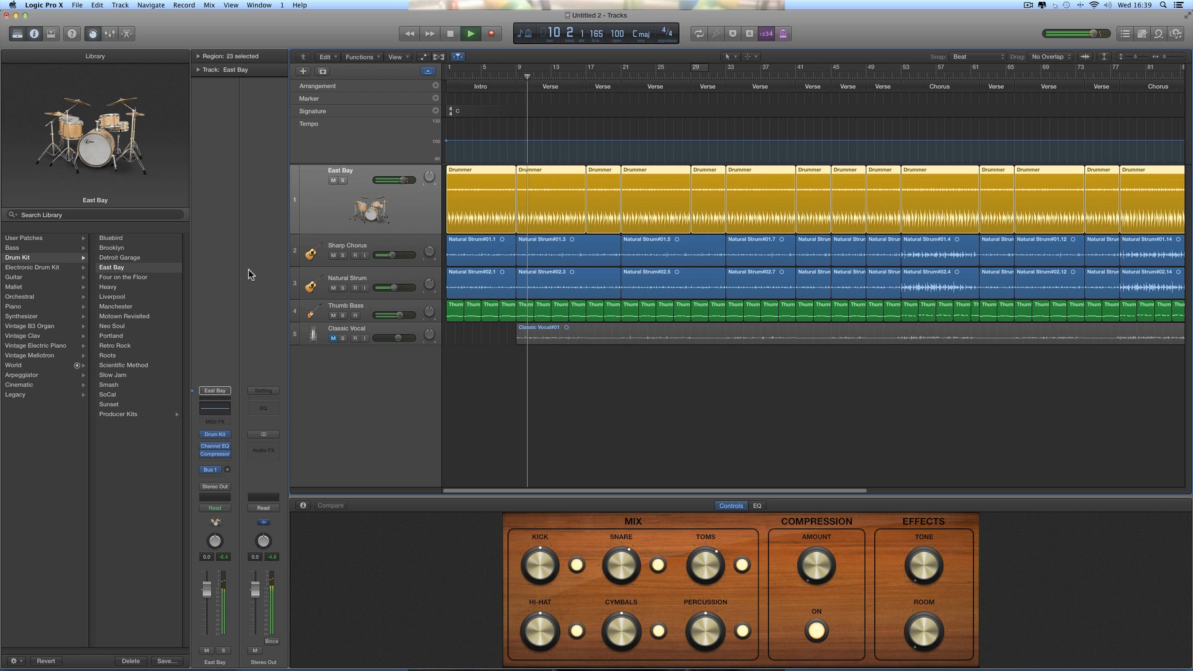
key(space)
Step: Switch the drum track to the Portland kit and audition it from bar 9
click(115, 336)
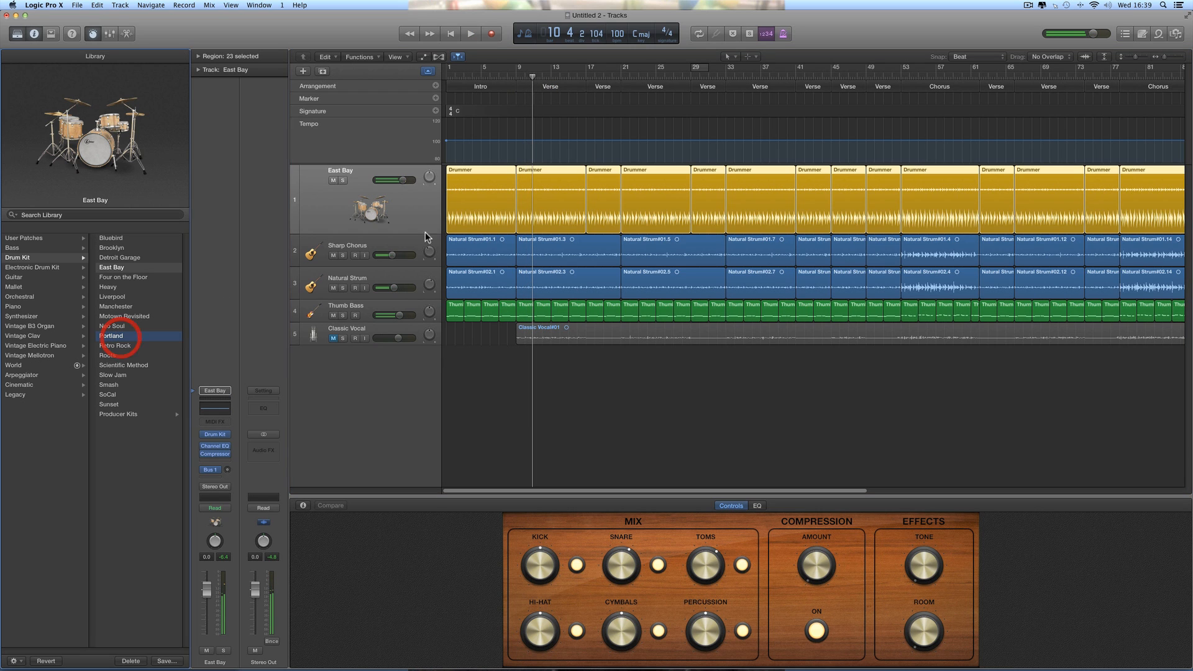
click(515, 73)
key(space)
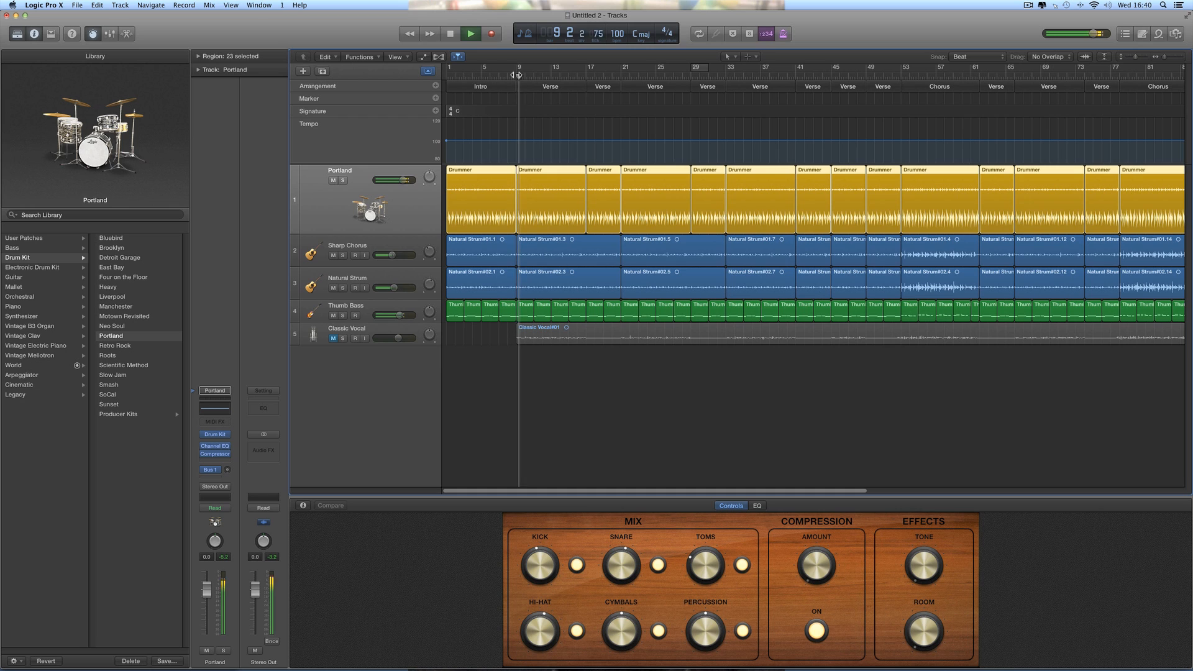
key(space)
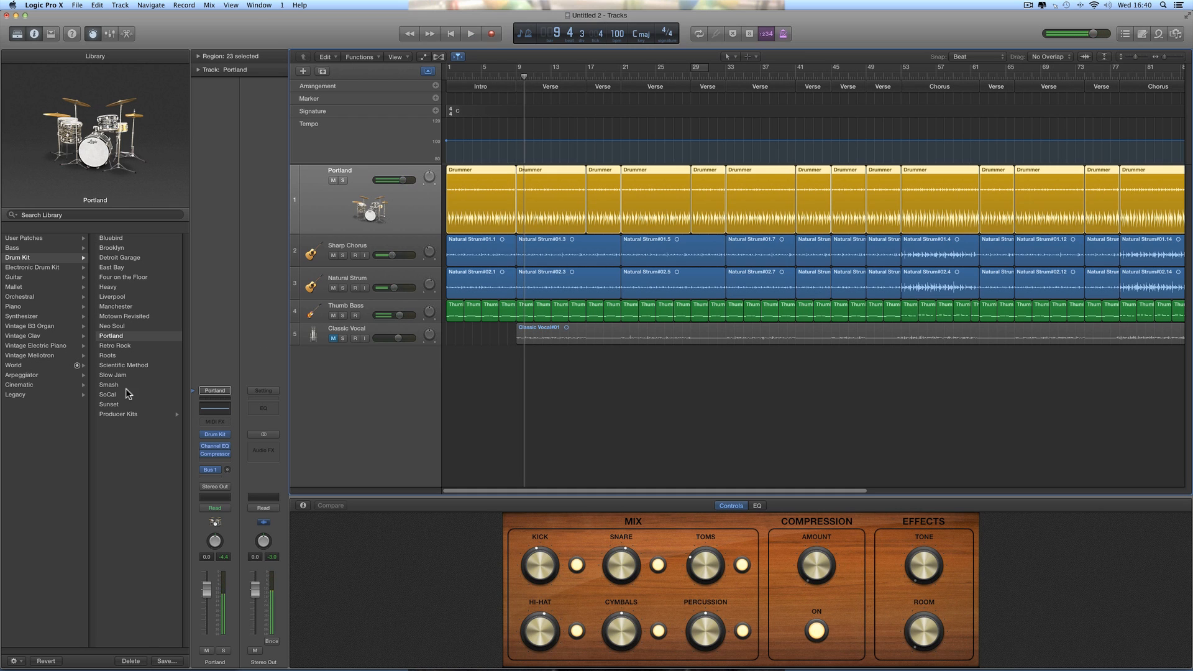
Step: Try the Bluebird kit on the drum track and play it from bar 9
click(122, 239)
click(516, 76)
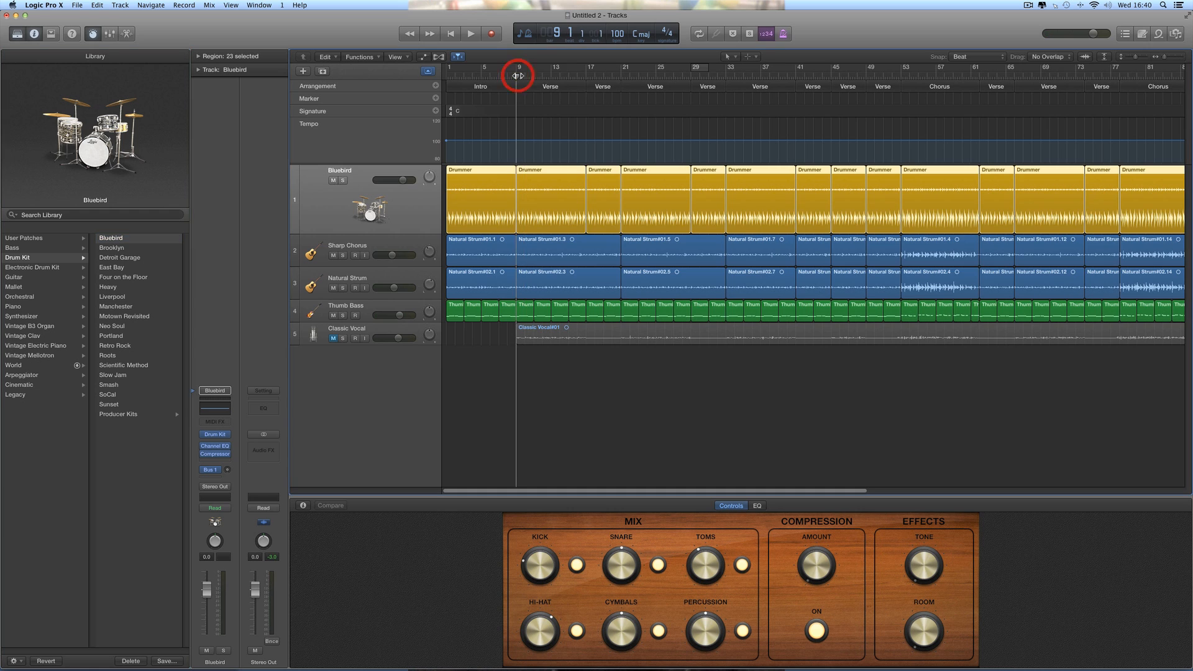
key(space)
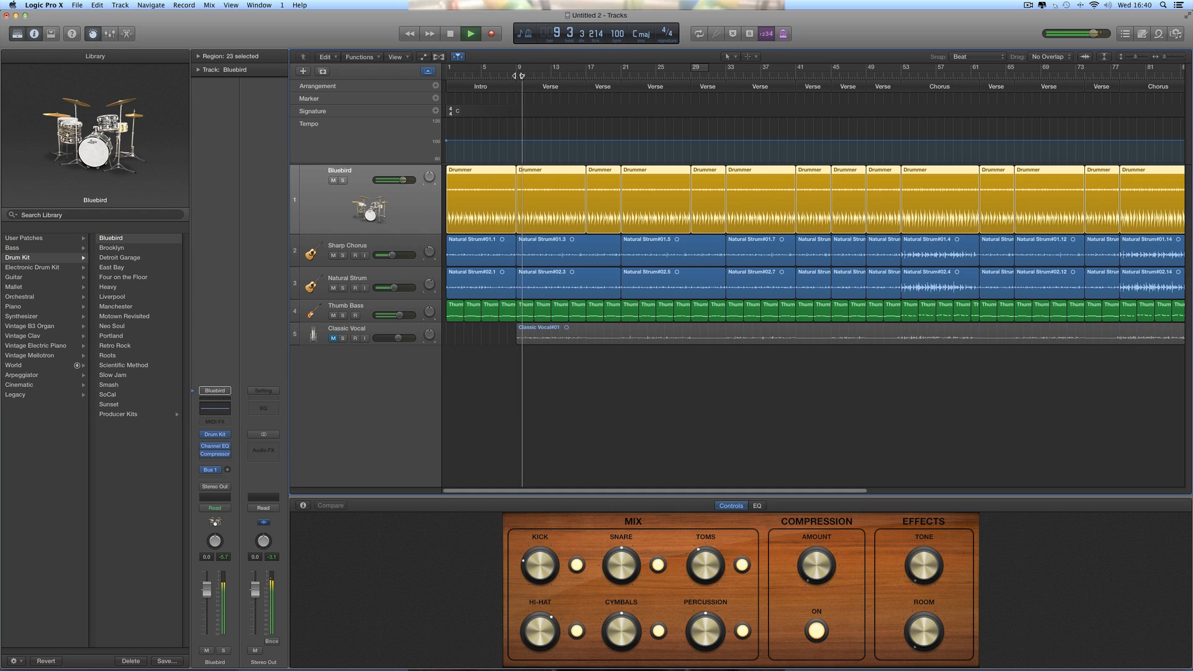
key(space)
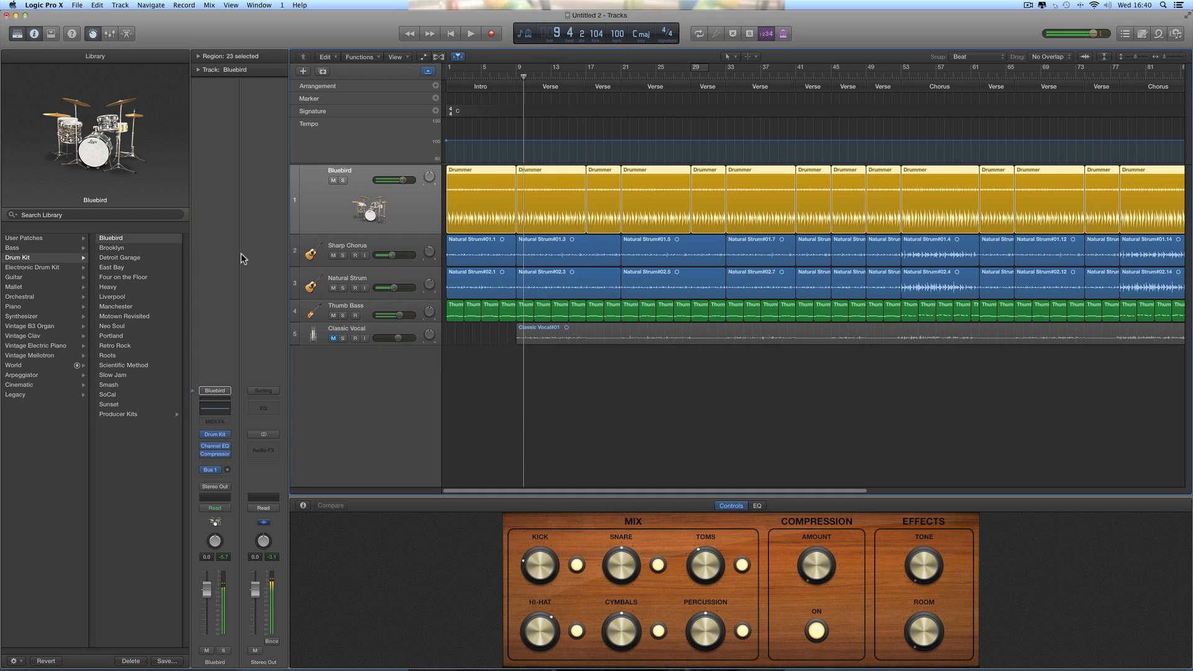
Step: Return the drum track to the SoCal kit and listen to it from bar 9
click(115, 396)
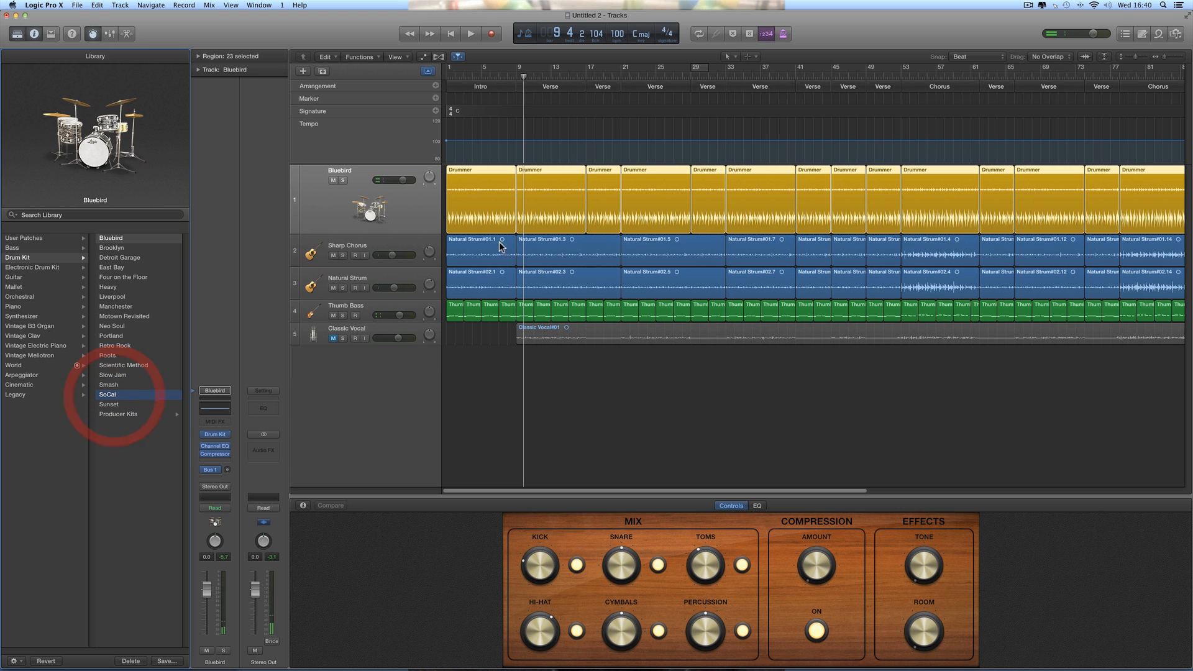
double_click(517, 75)
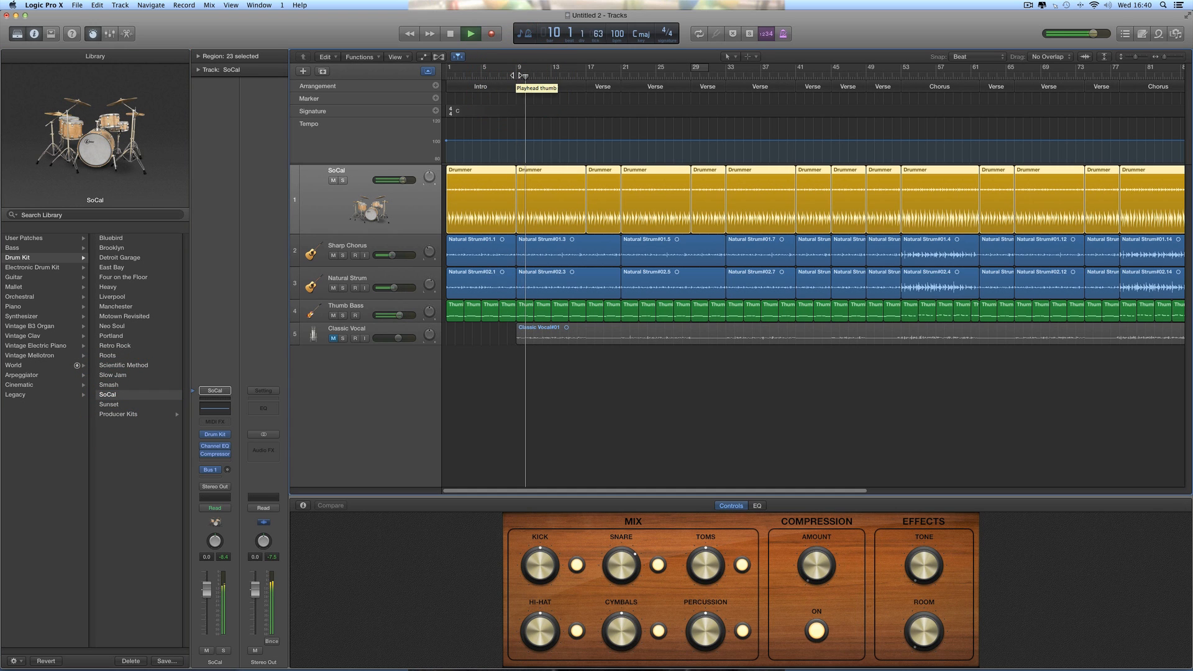
key(space)
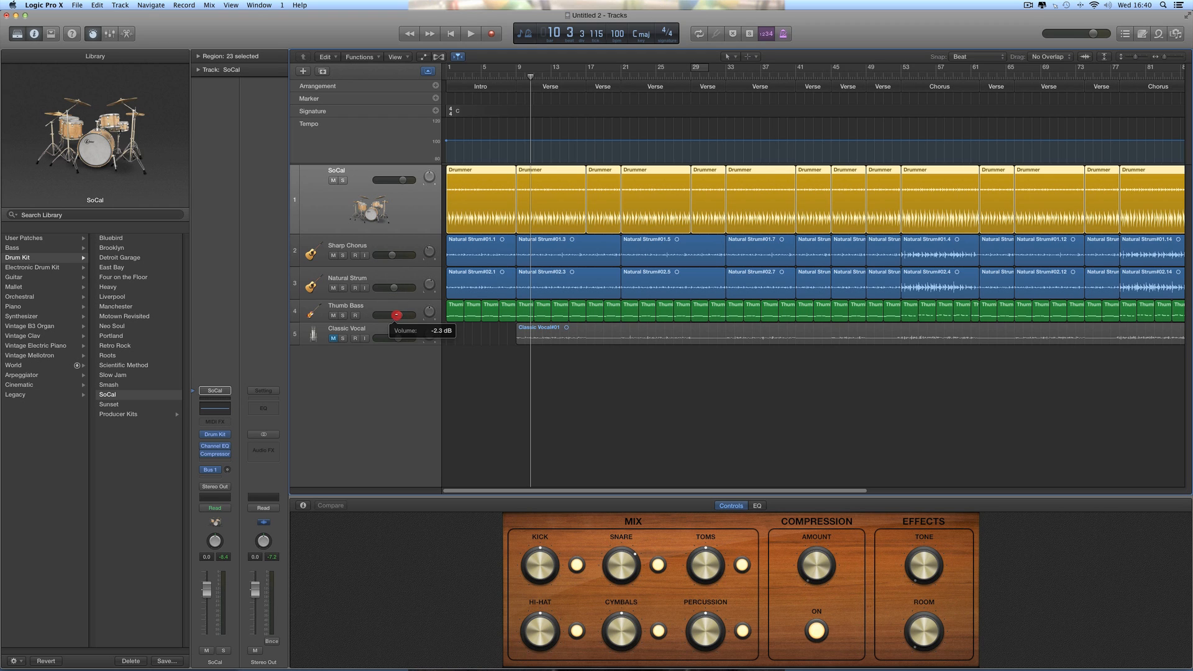
Step: Fine-tune the Thumb Bass track volume and replay the arrangement from bar 9
drag(396, 315, 398, 315)
click(517, 76)
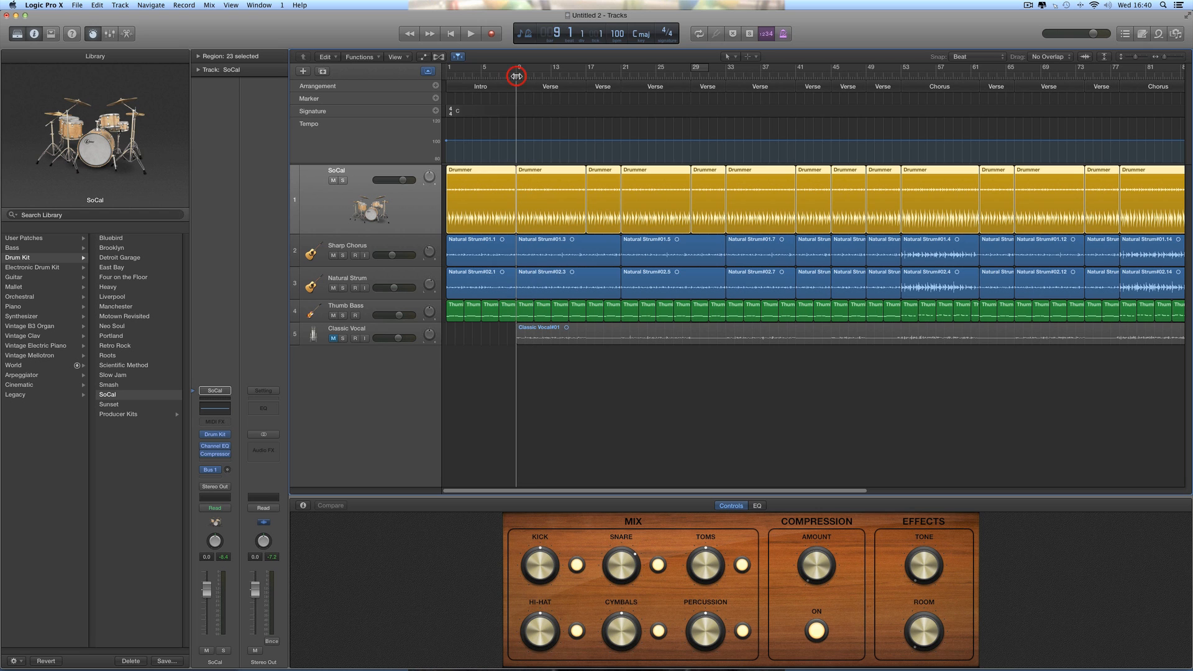
key(space)
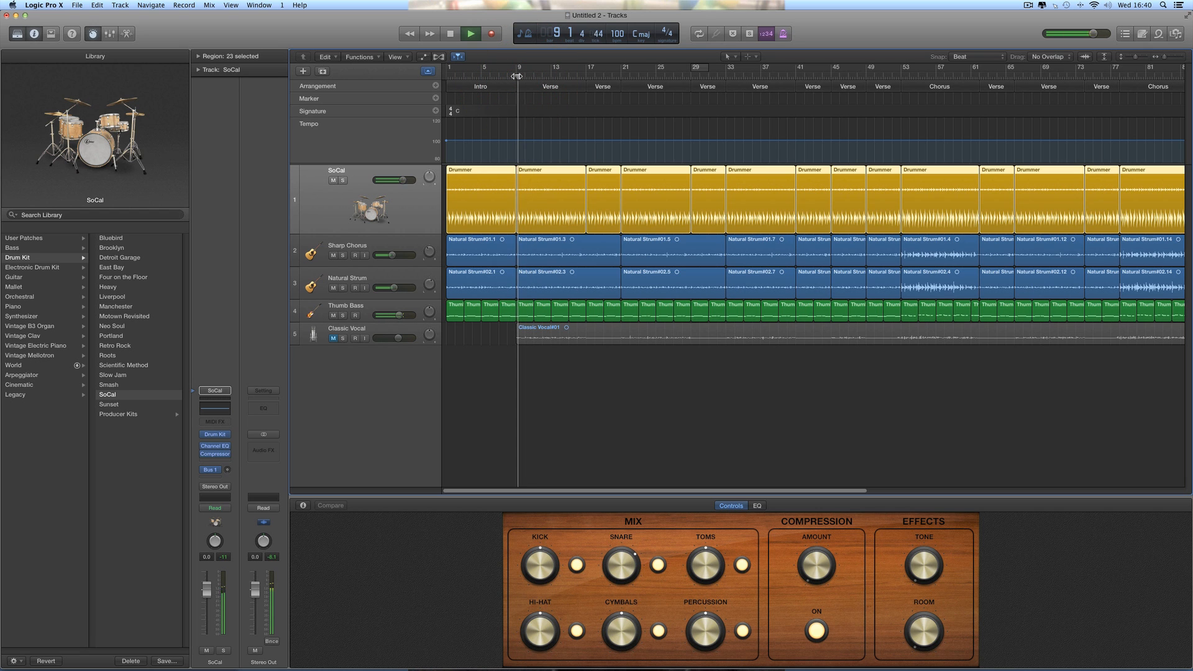
Step: Unmute and select the Classic Vocal track, and set its volume to about -3.9 dB during playback
click(333, 339)
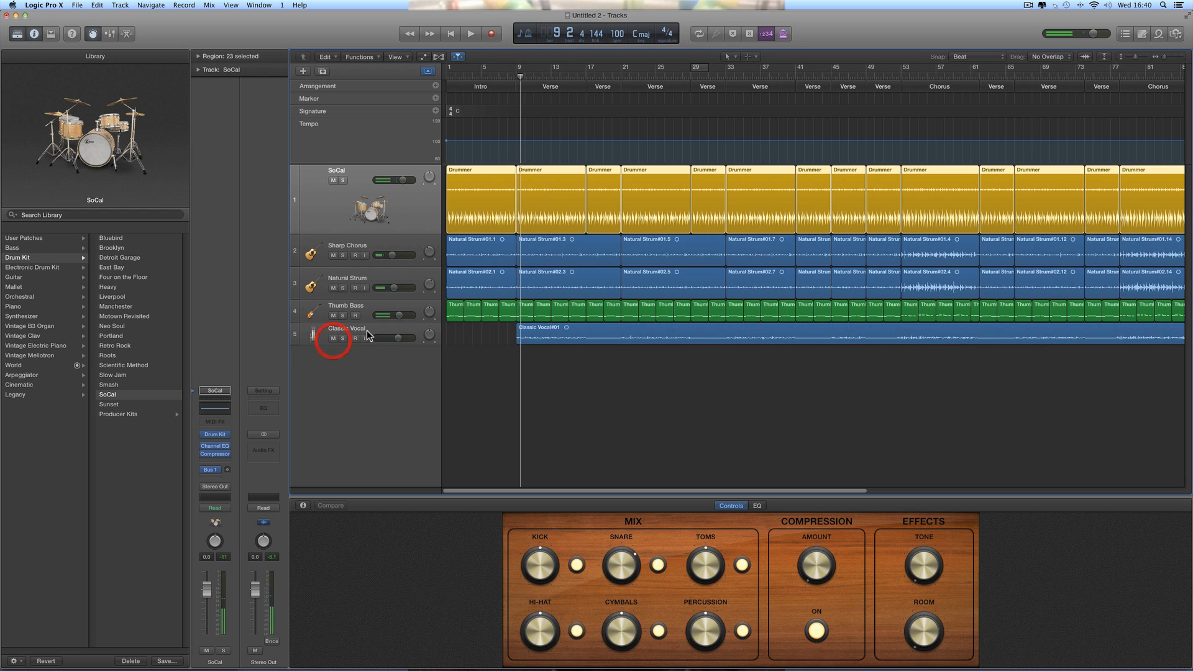
click(378, 328)
drag(400, 338, 394, 339)
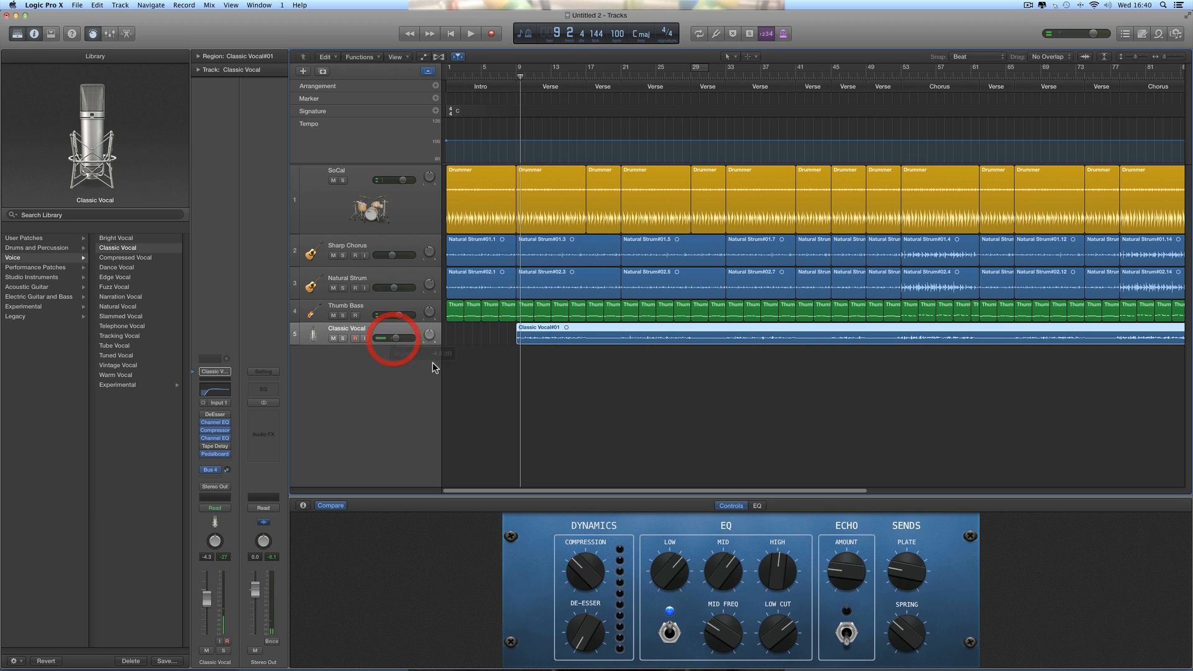
key(space)
click(396, 339)
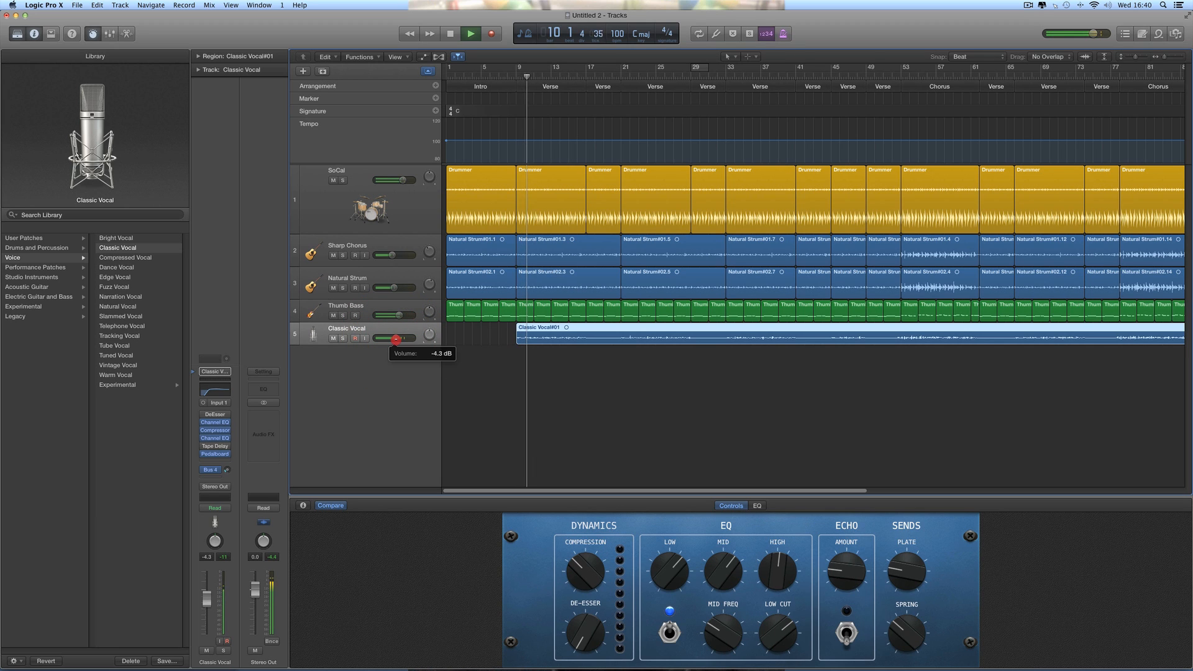
drag(395, 338, 396, 338)
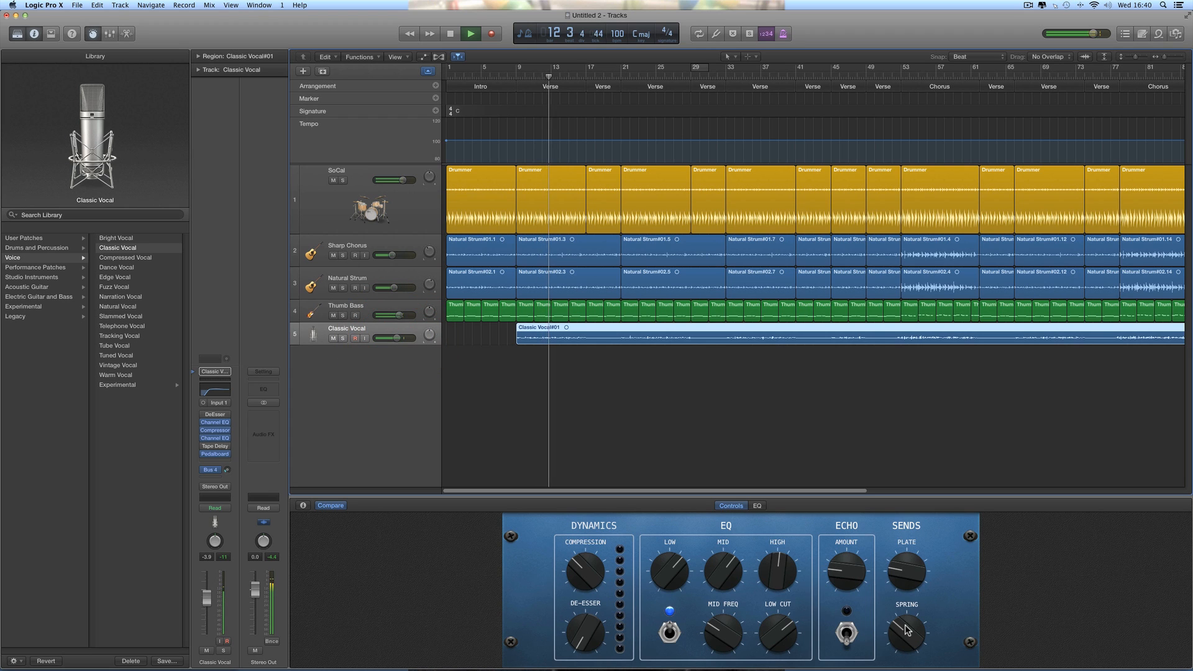
Step: Lower the vocal's Spring send, raise its Plate send slightly, and stop playback
drag(905, 628, 899, 638)
drag(902, 573, 902, 566)
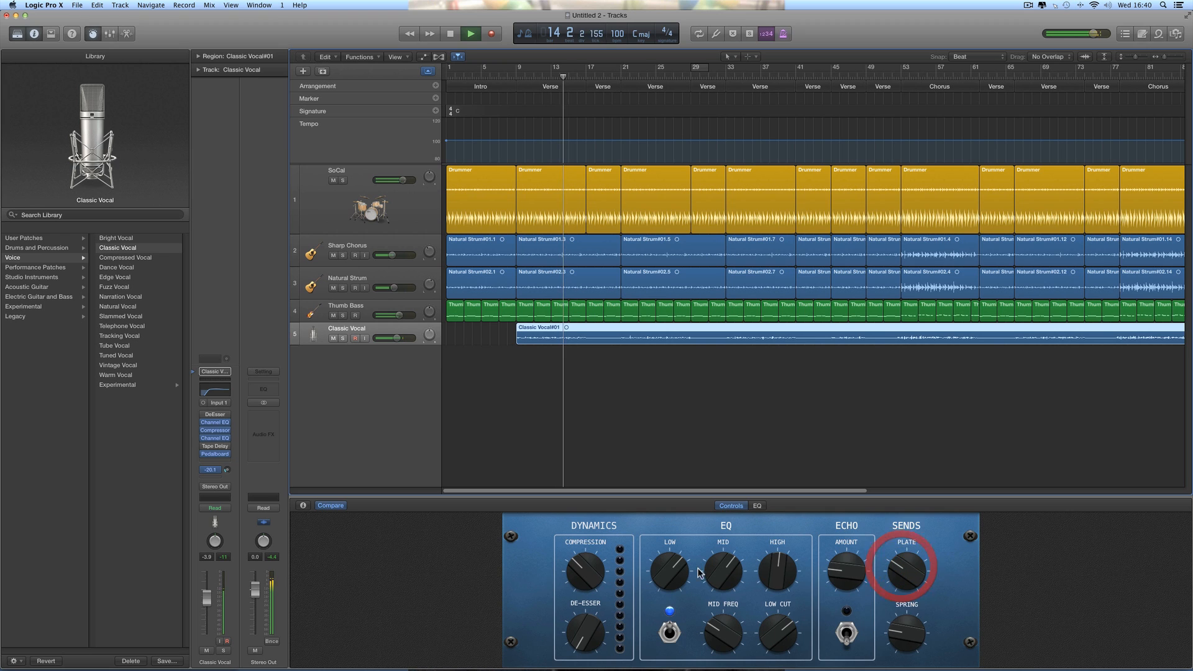
key(space)
Step: Set the vocal's Compression to -25.0 dB and replay the first verse from around bar 11
click(590, 576)
drag(584, 548, 584, 571)
key(space)
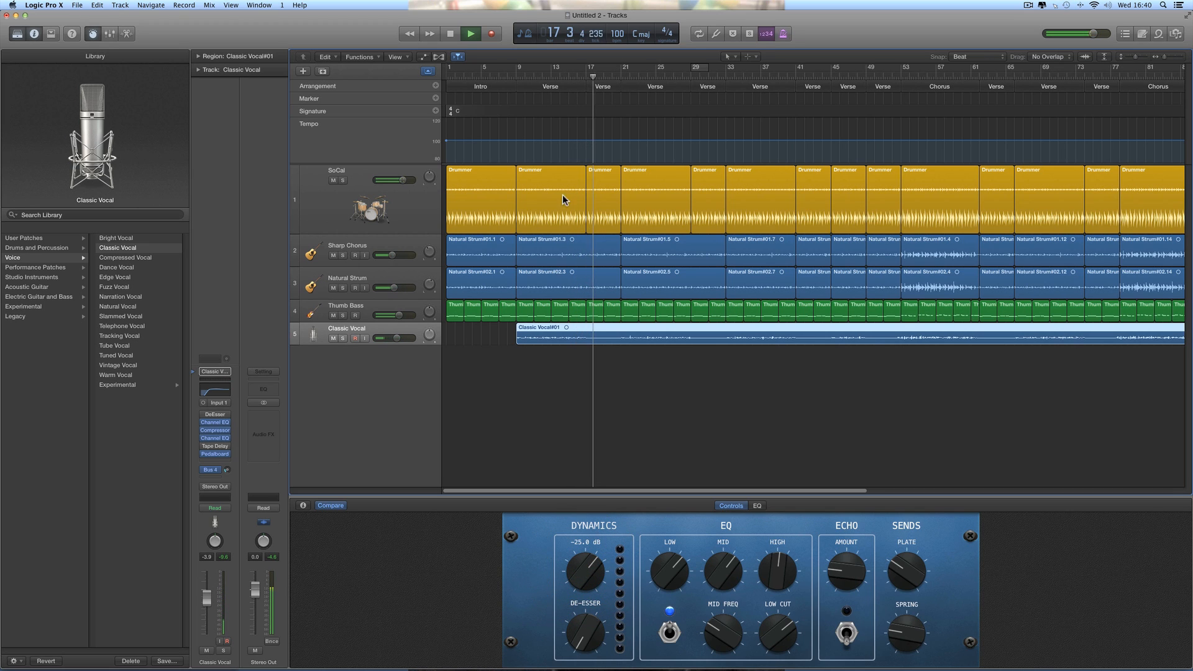
click(532, 78)
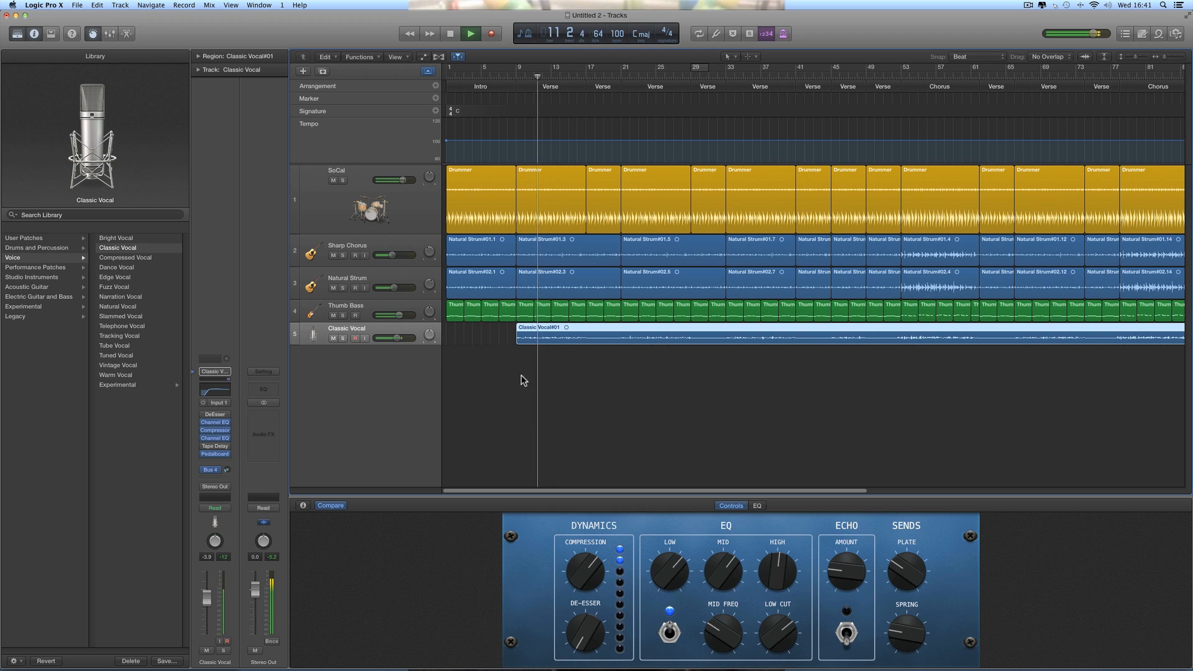
Step: Stop playback, lower the Classic Vocal volume to -4.3 dB, and trim its reverb sends with Spring at 16%
key(space)
drag(398, 339, 396, 339)
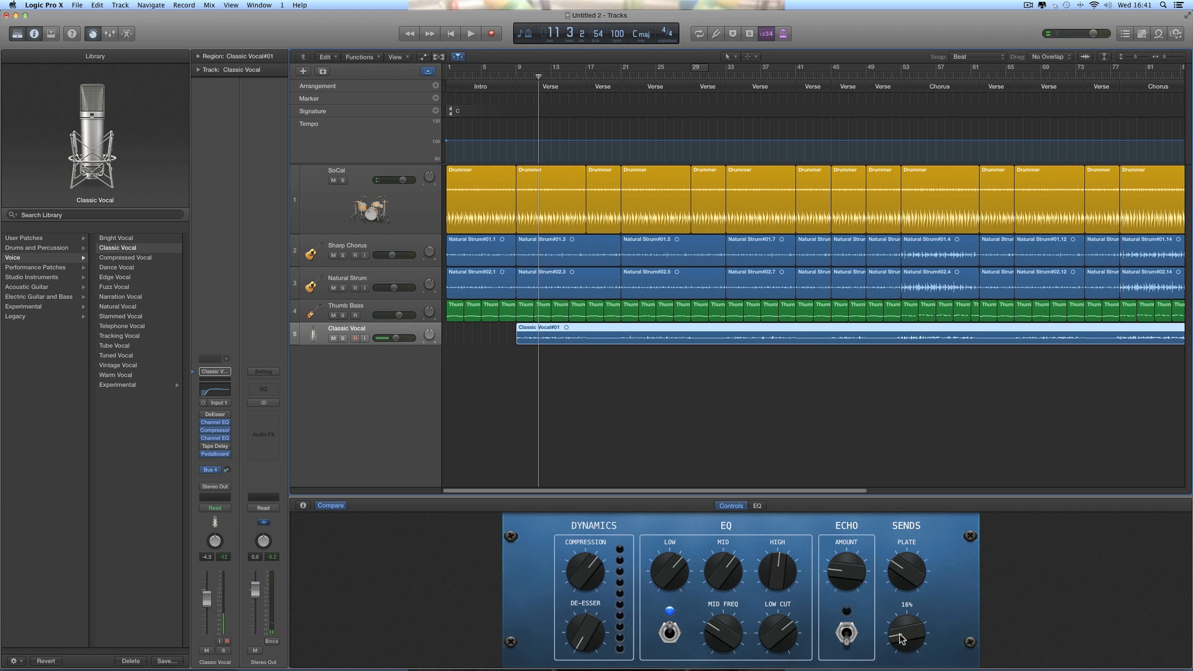
drag(897, 570, 897, 573)
Step: Set the vocal's High EQ to +2.5 dB and lower the track volume to about -4.8 dB during playback
drag(770, 580, 771, 589)
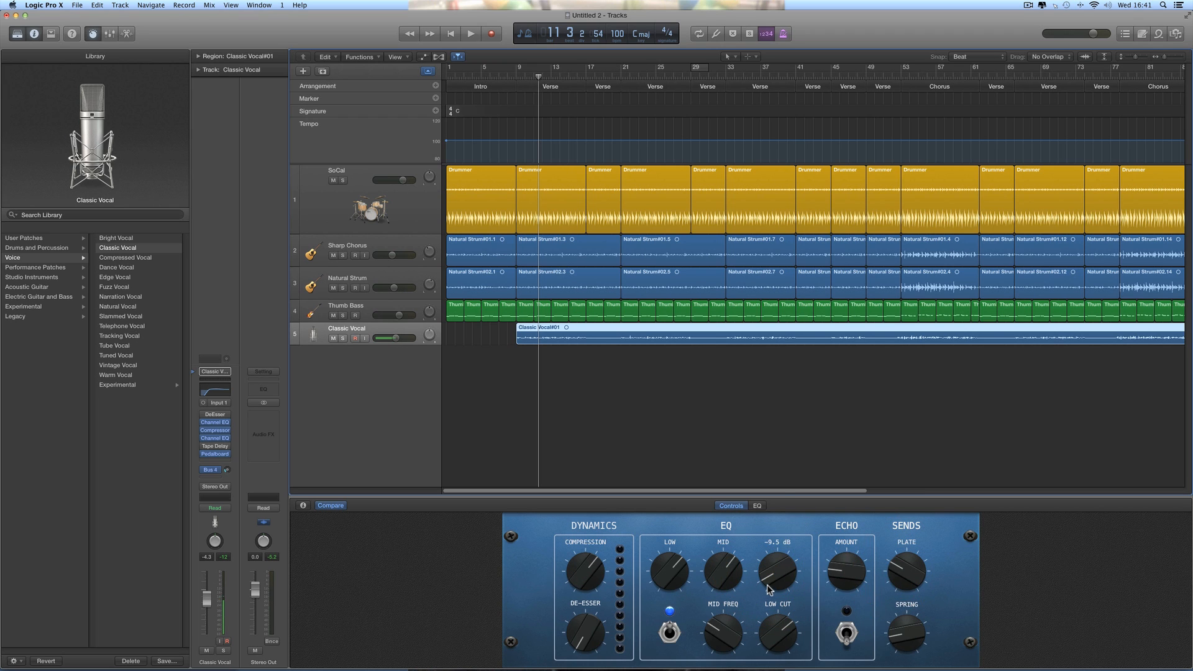
drag(786, 494, 782, 528)
key(space)
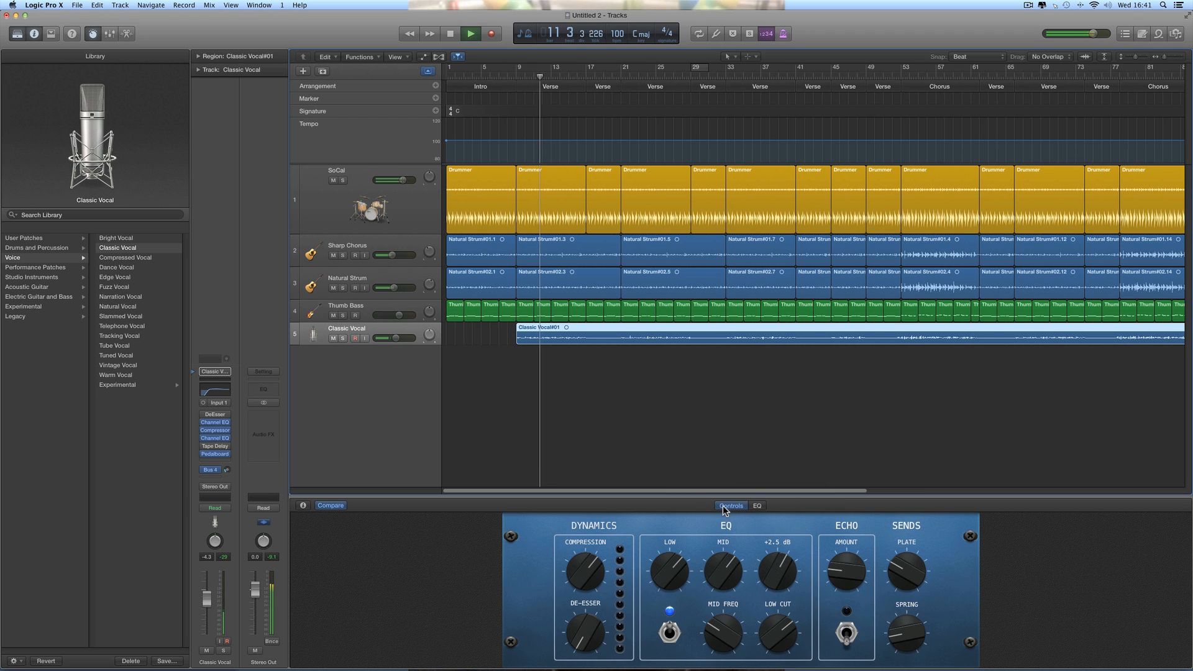
click(725, 575)
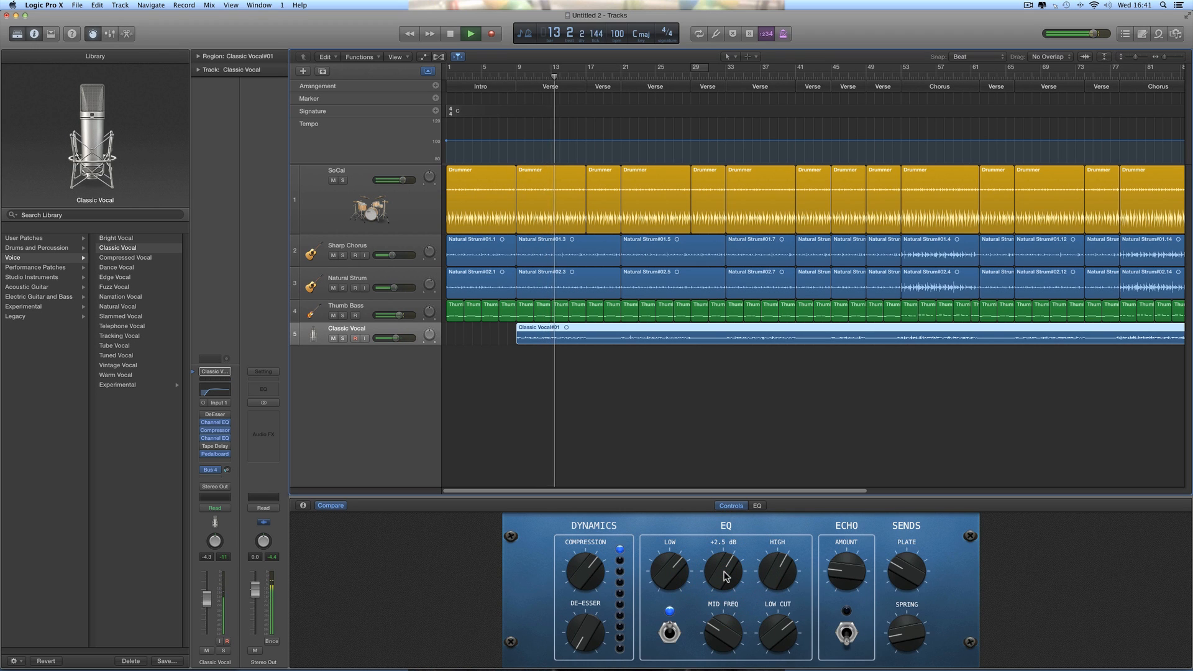
click(396, 338)
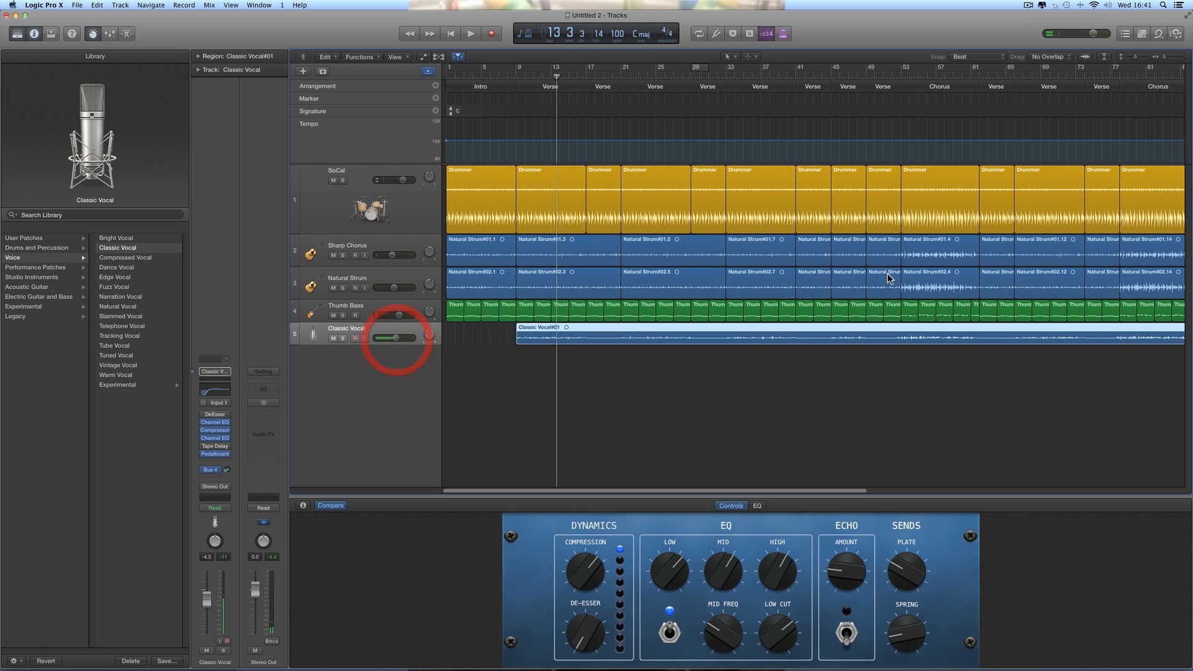
Step: Hide the Smart Controls and show track automation, with the view enlarged around the song's ending at bar 123
click(94, 34)
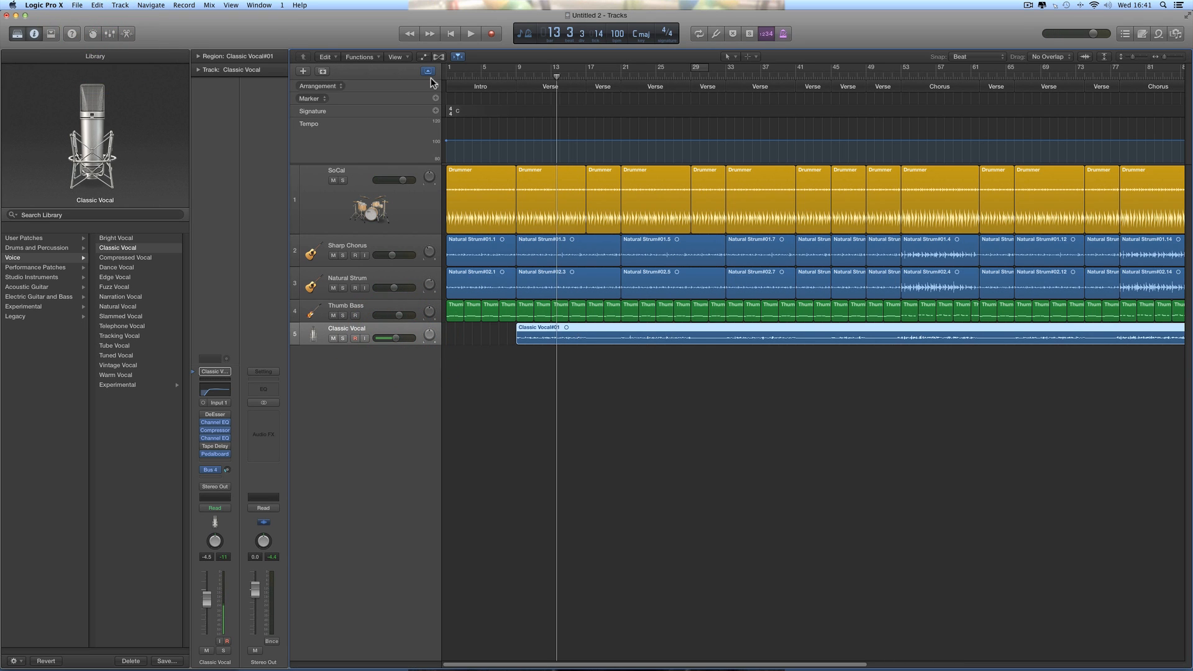
click(424, 57)
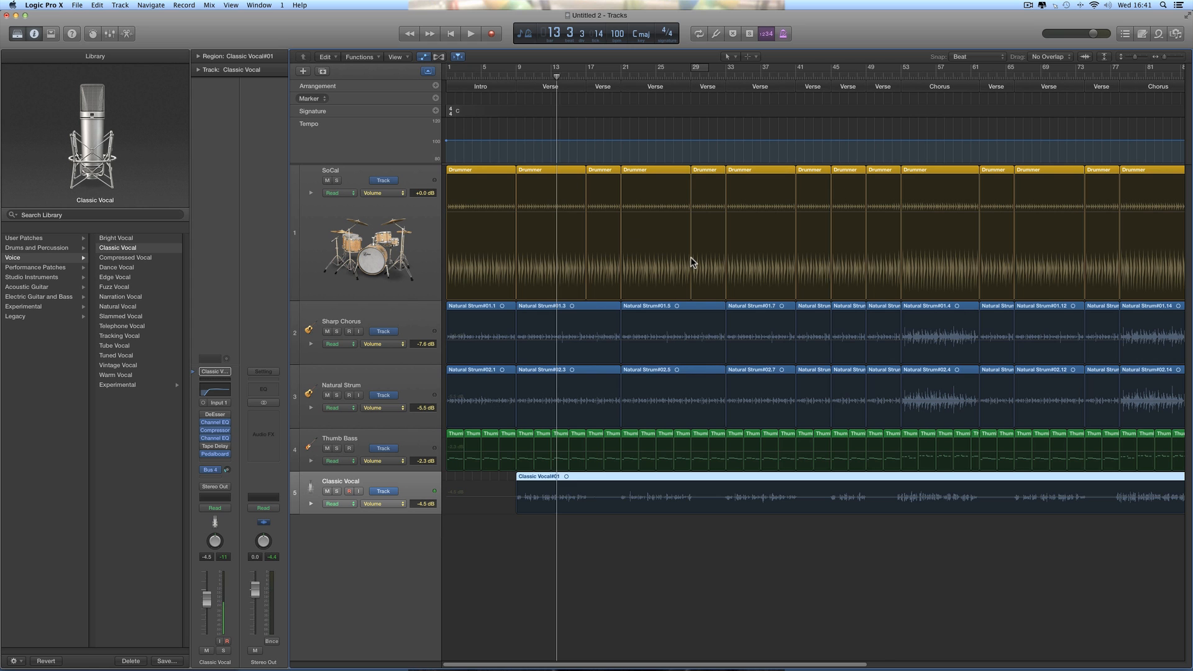
scroll(774, 298, right, 15)
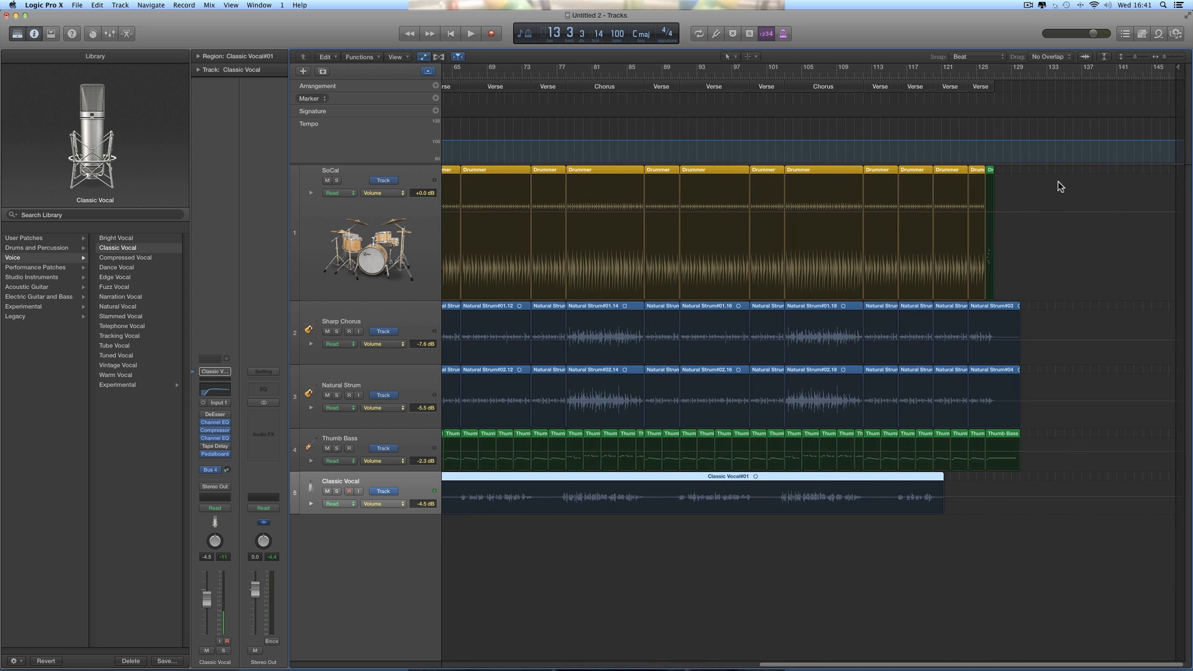
click(959, 78)
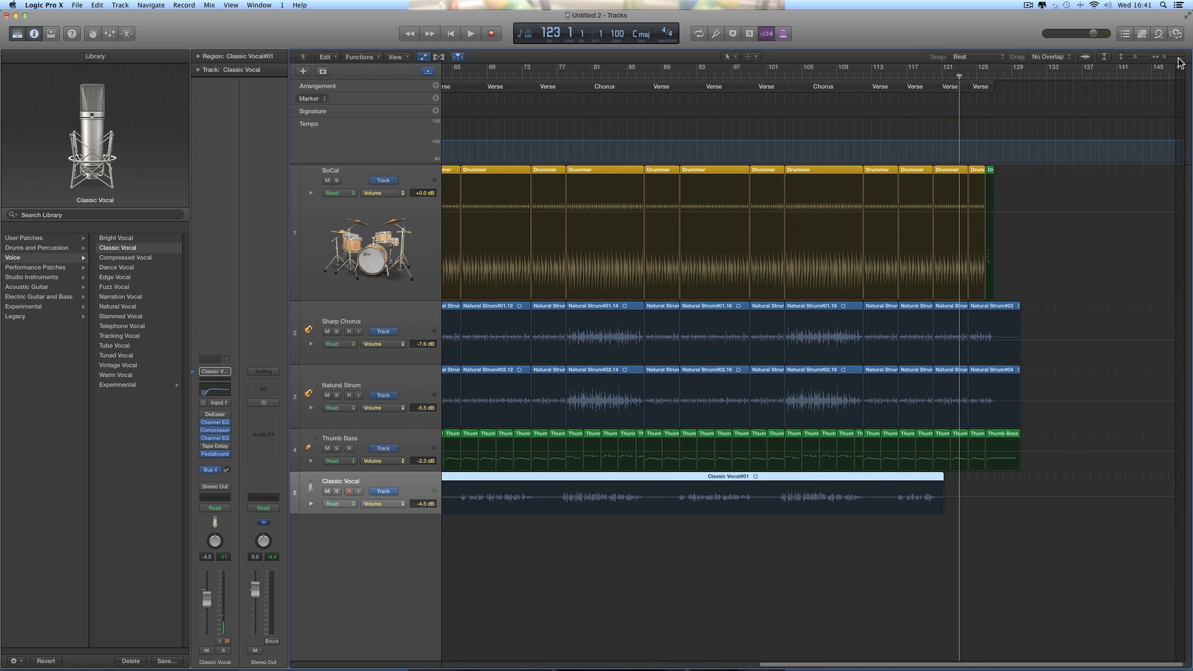
click(1176, 58)
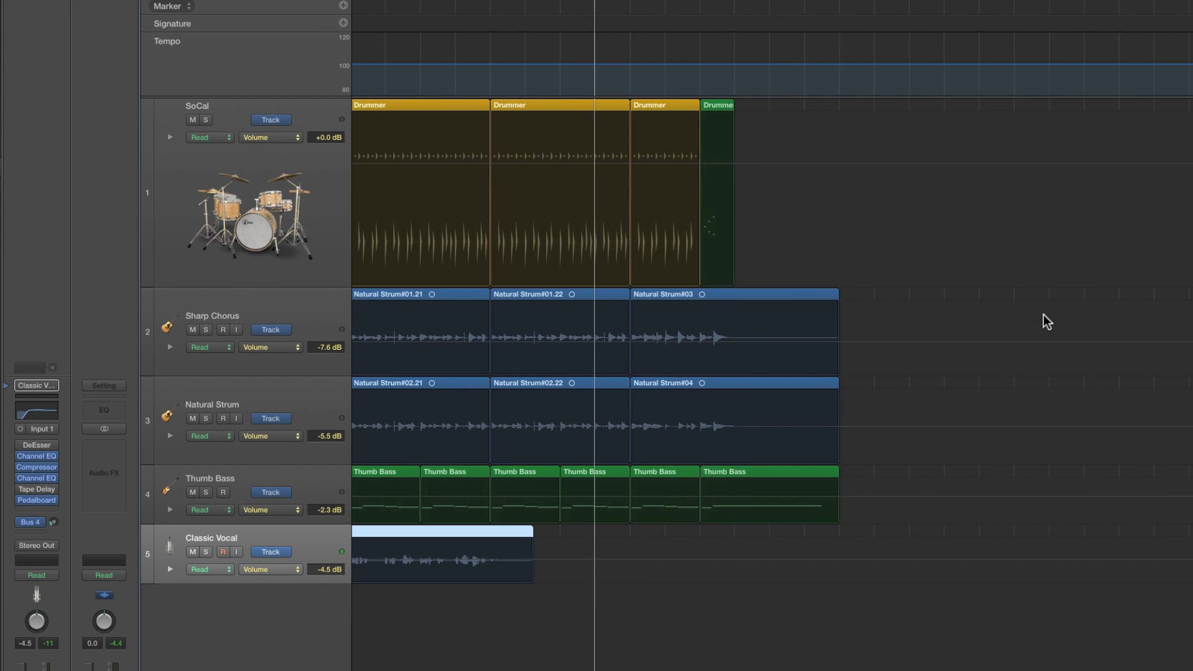
scroll(743, 484, left, 2)
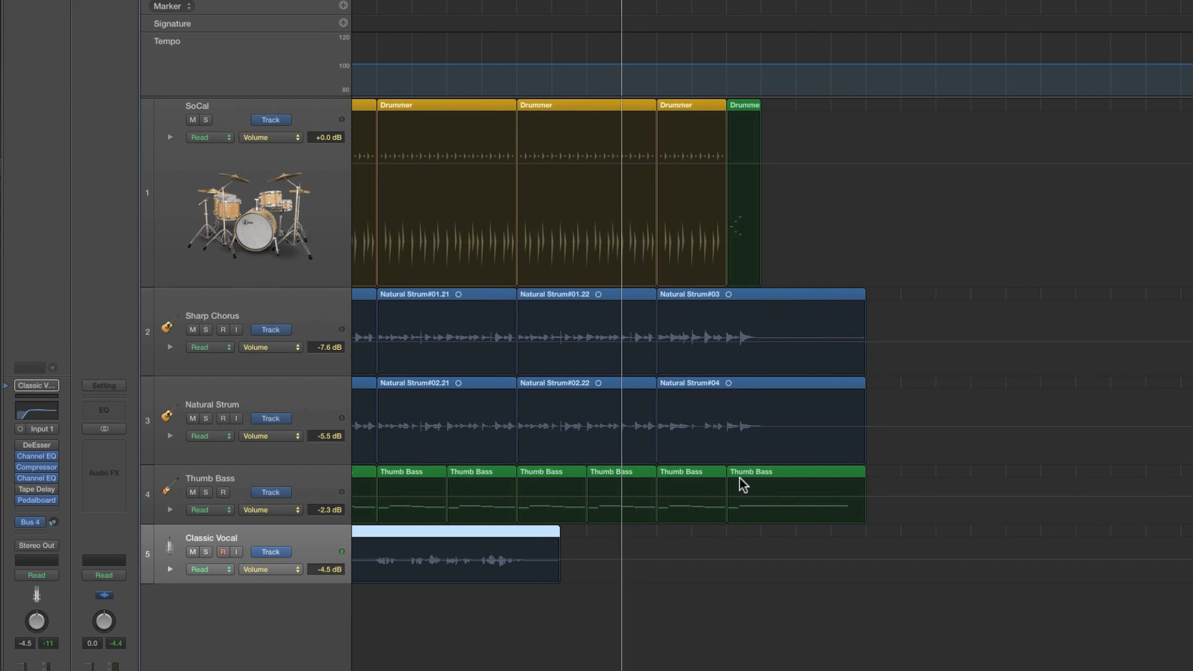
Step: Select the Thumb Bass track, keep Volume as its automation parameter, and enlarge its lane at the song's ending
click(313, 496)
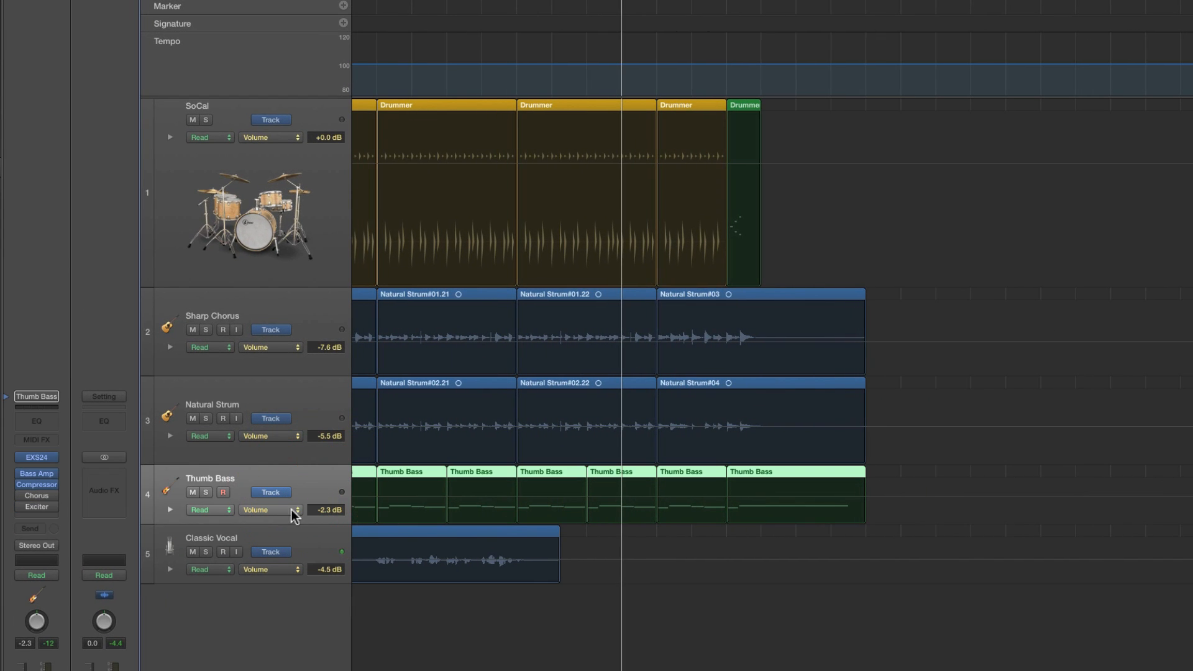
scroll(287, 516, left, 1)
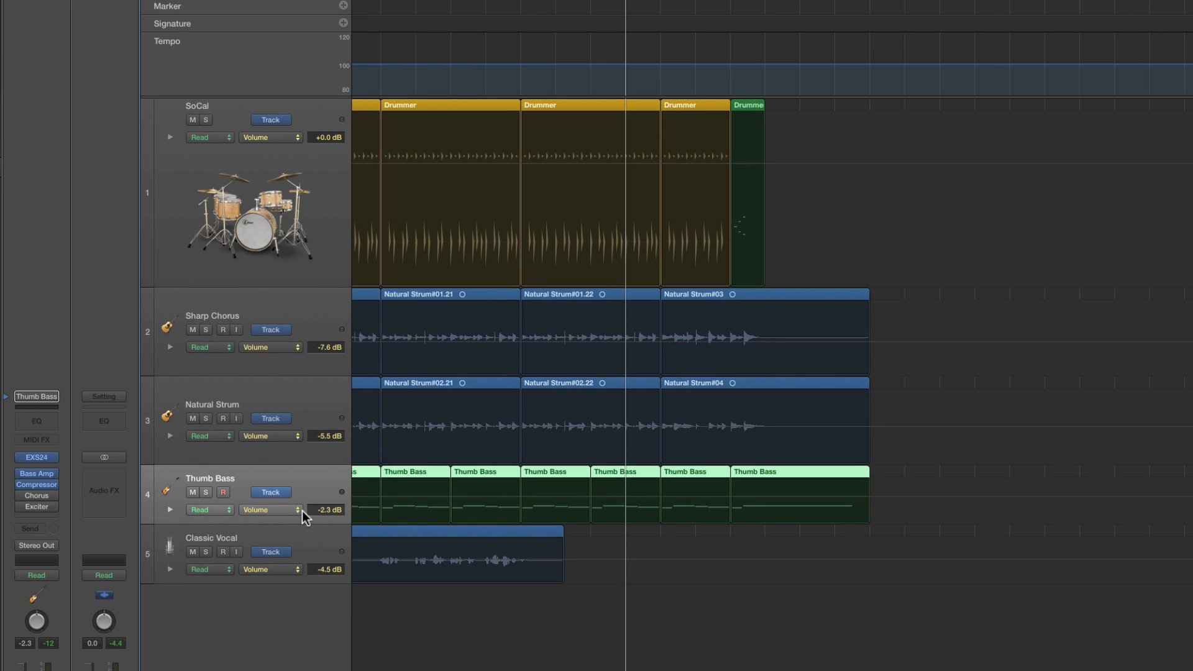
click(297, 512)
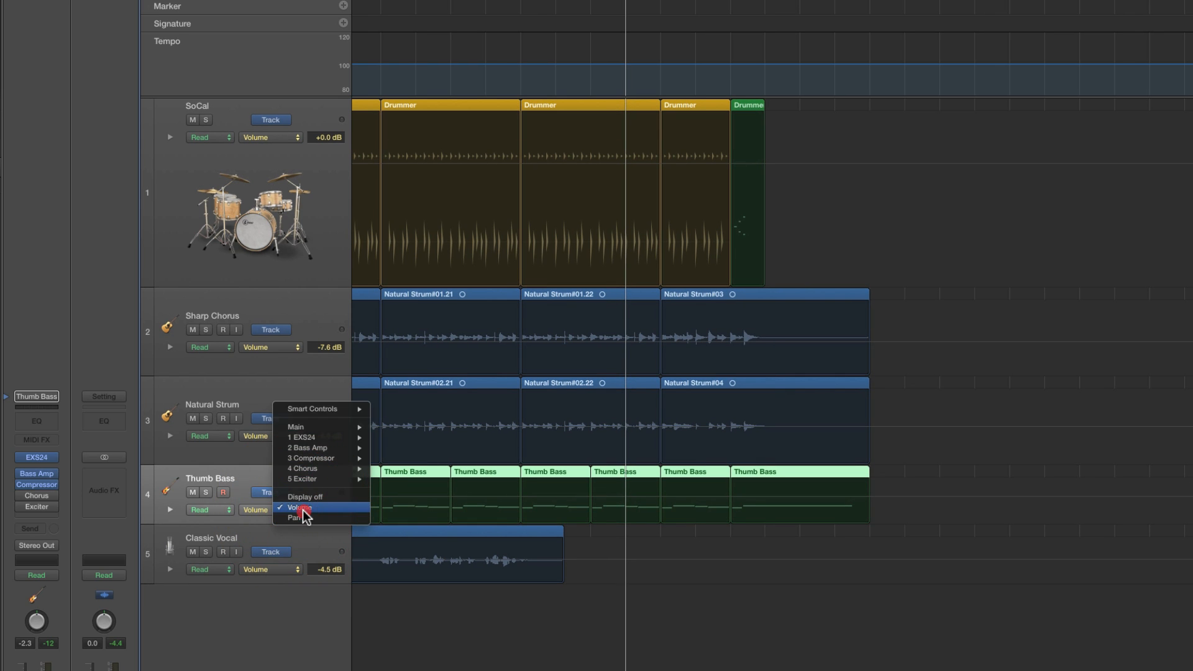
click(301, 511)
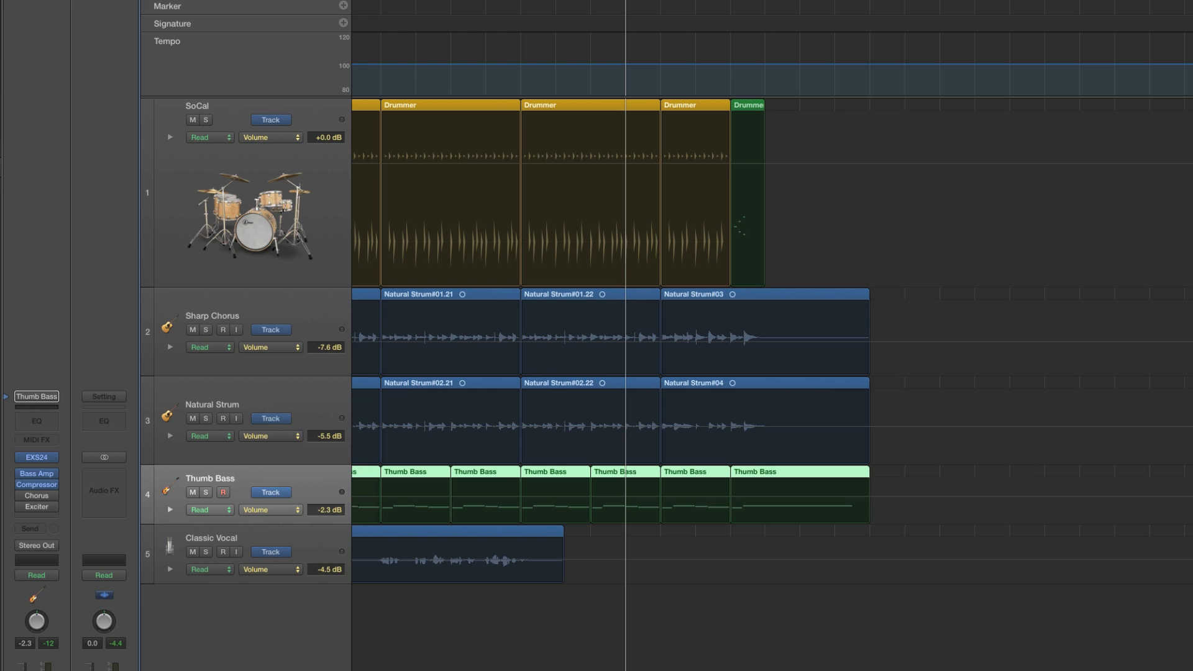
key(super+Right)
key(super+Right)
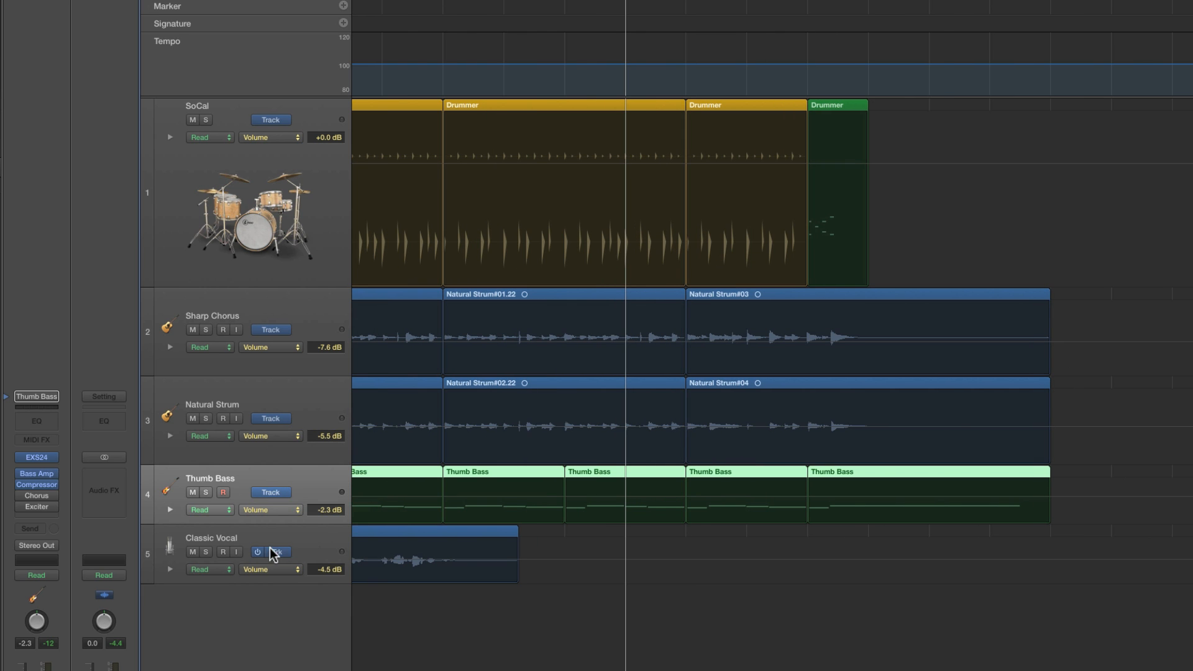
drag(295, 522, 351, 554)
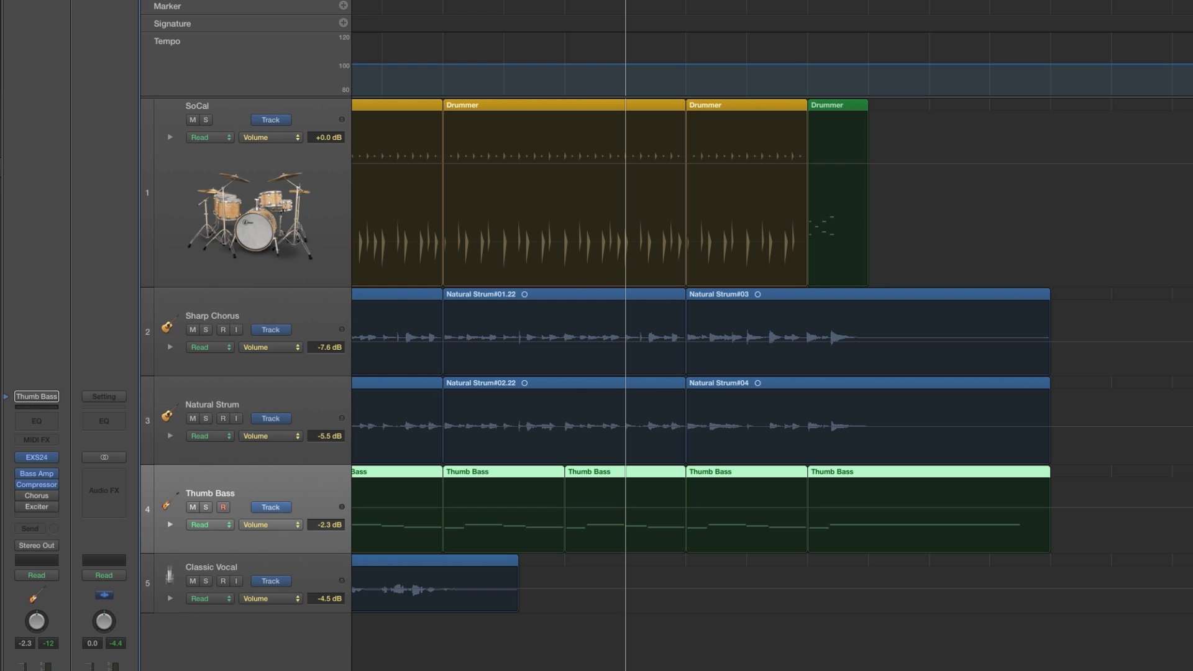
Step: Play from bar 126, then fade the last Thumb Bass region with volume points at -2.3, -5.8, -16.7 and -∞ dB
click(803, 1)
key(space)
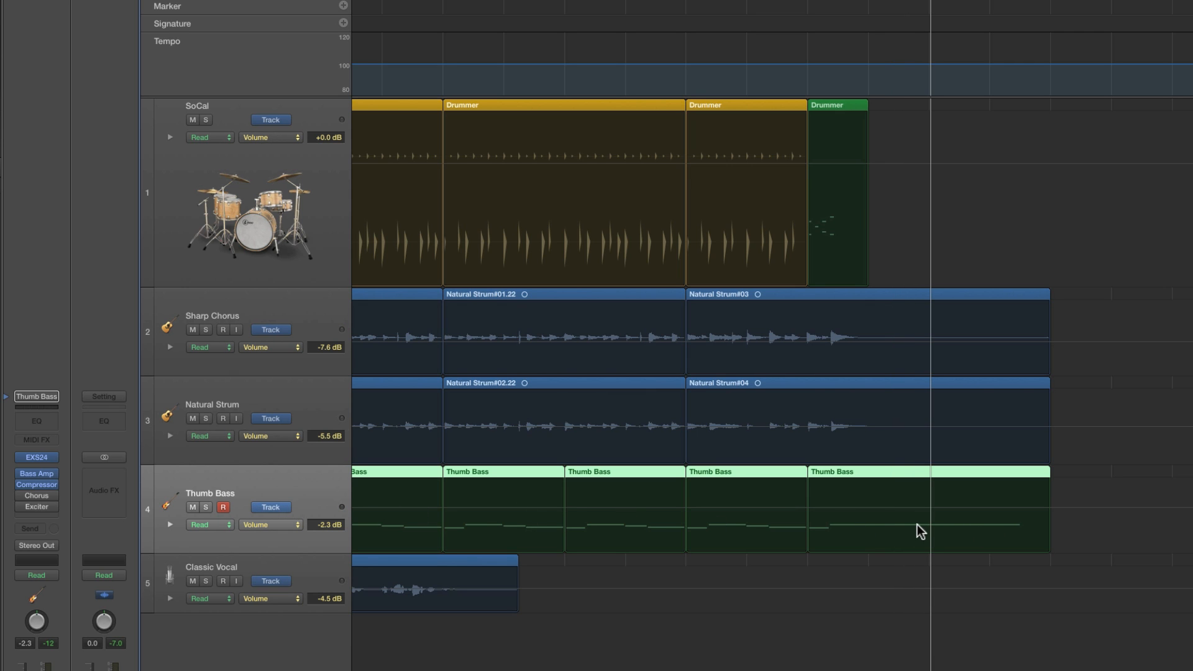
click(856, 514)
click(855, 510)
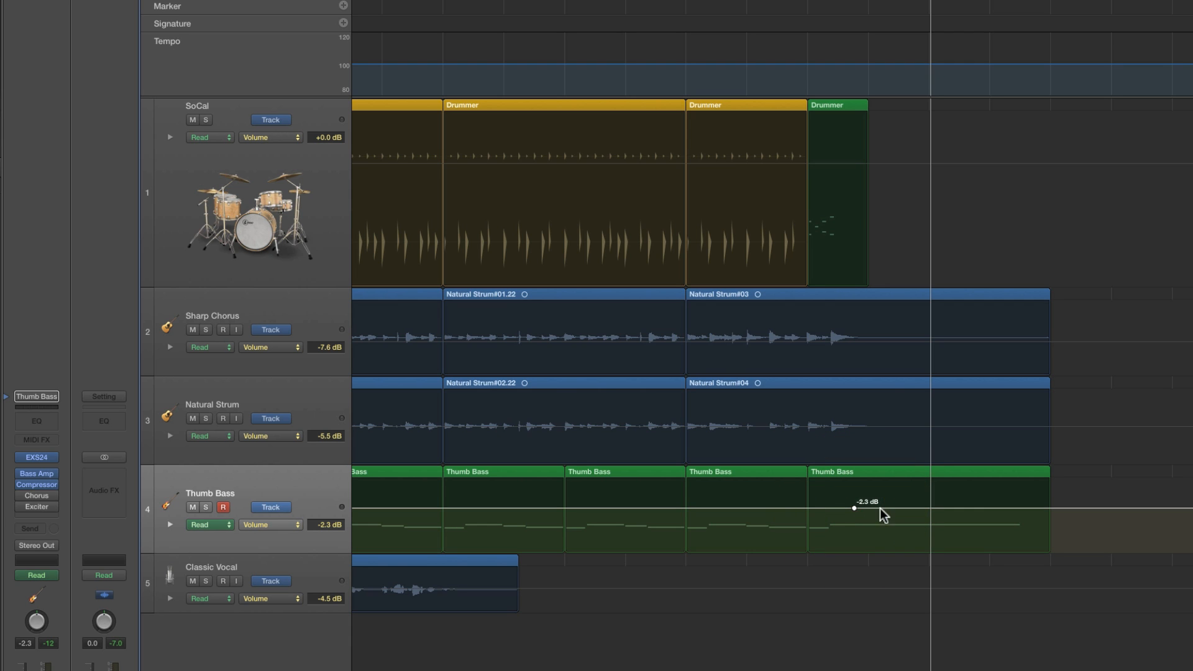
click(1009, 508)
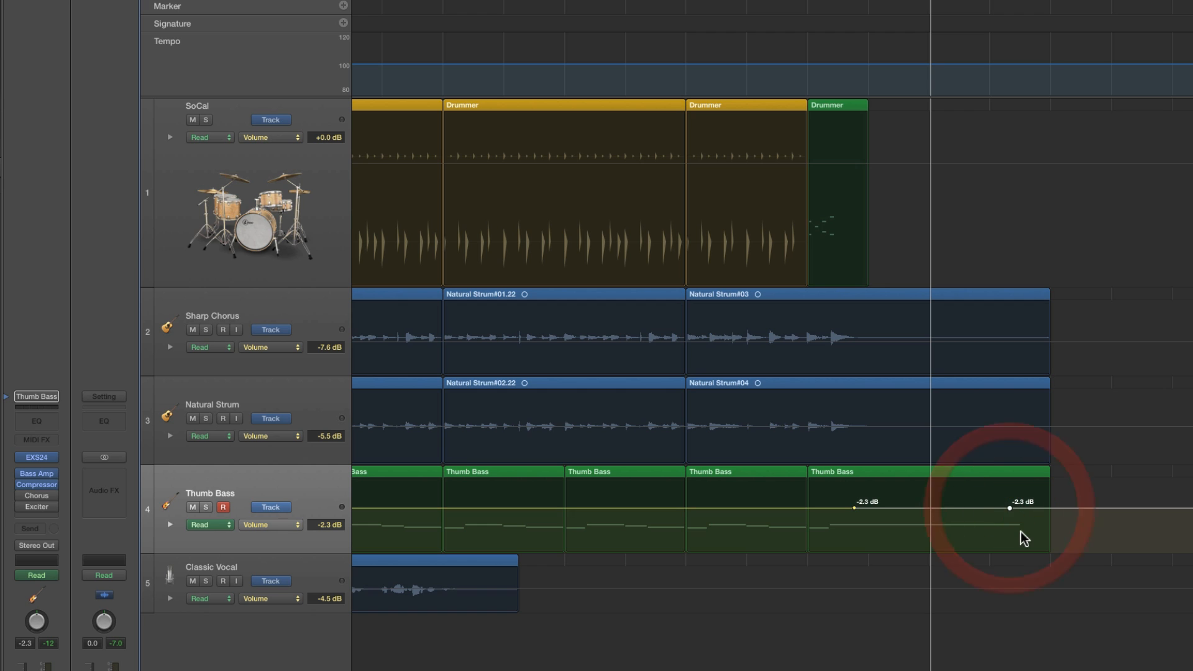
drag(1011, 518, 904, 516)
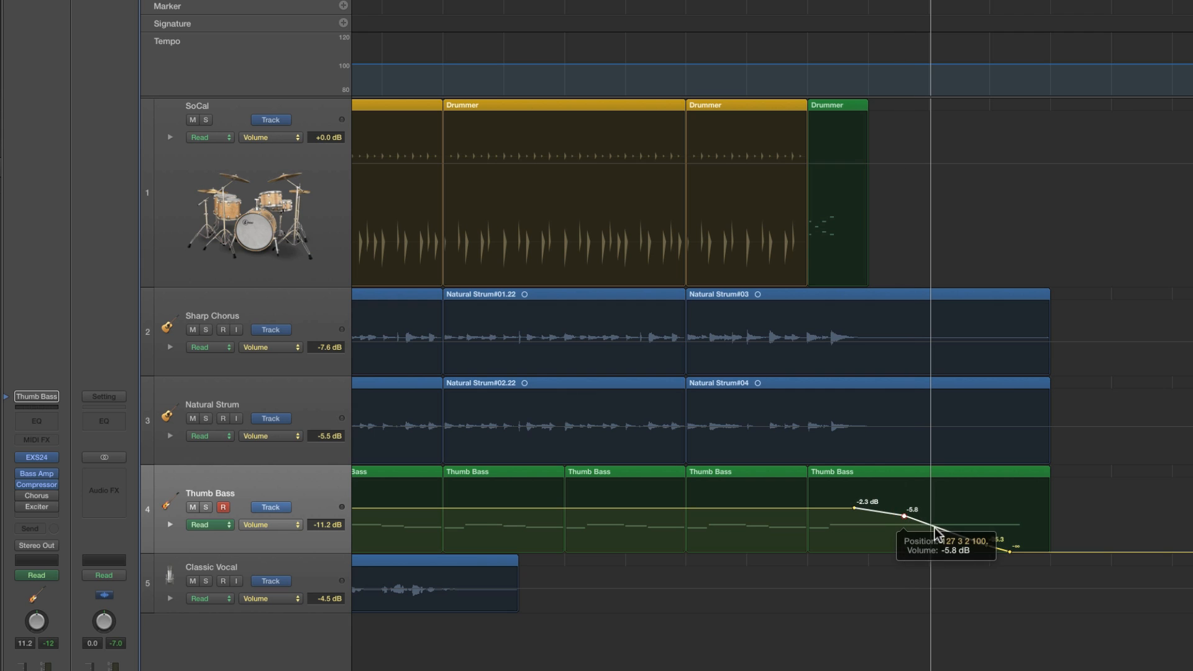
drag(990, 547, 971, 531)
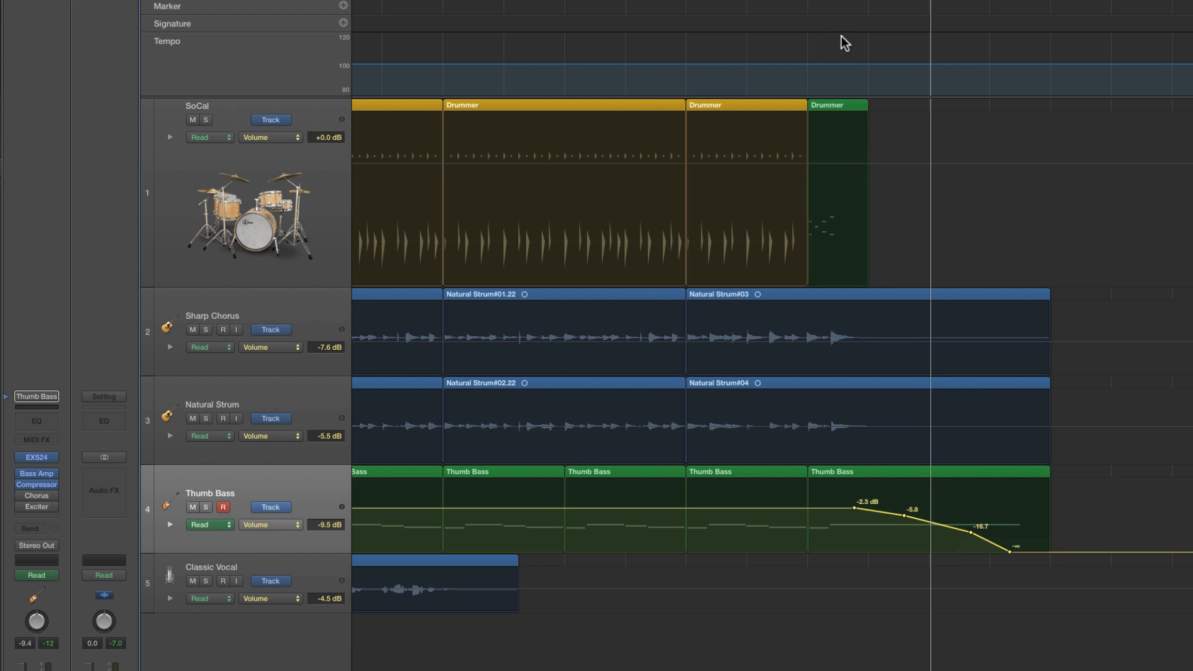
Step: Replay the ending and move the two middle points of the Thumb Bass volume fade slightly later, replaying to check
click(807, 2)
key(space)
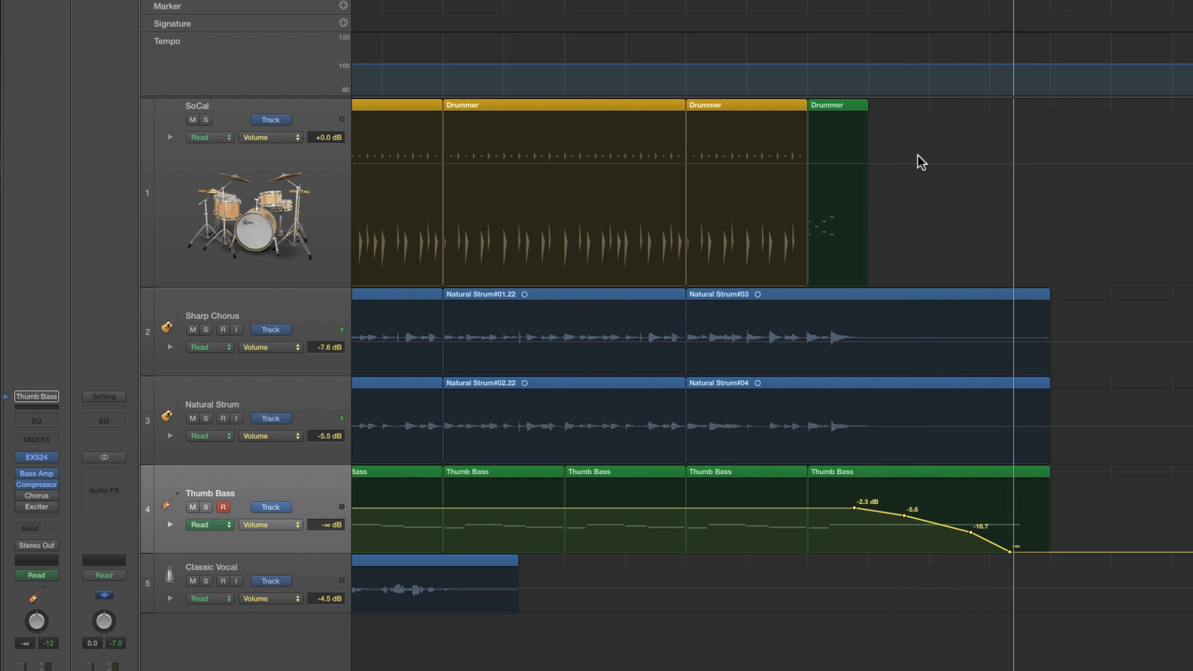
drag(970, 532, 977, 532)
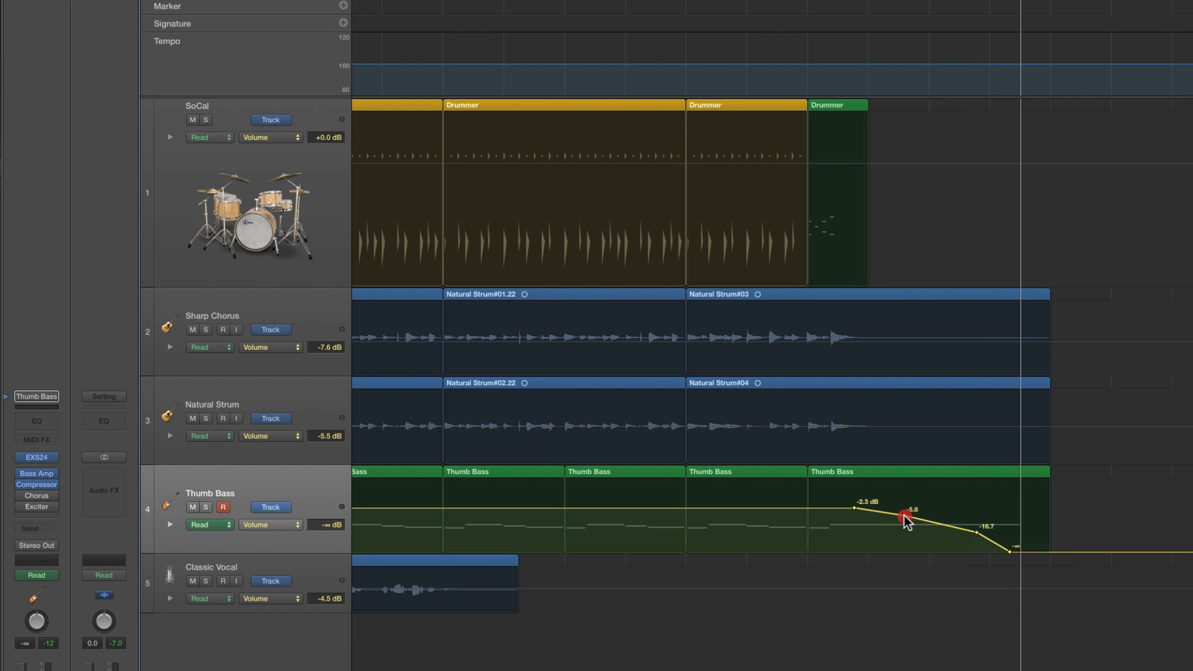
drag(906, 517, 924, 515)
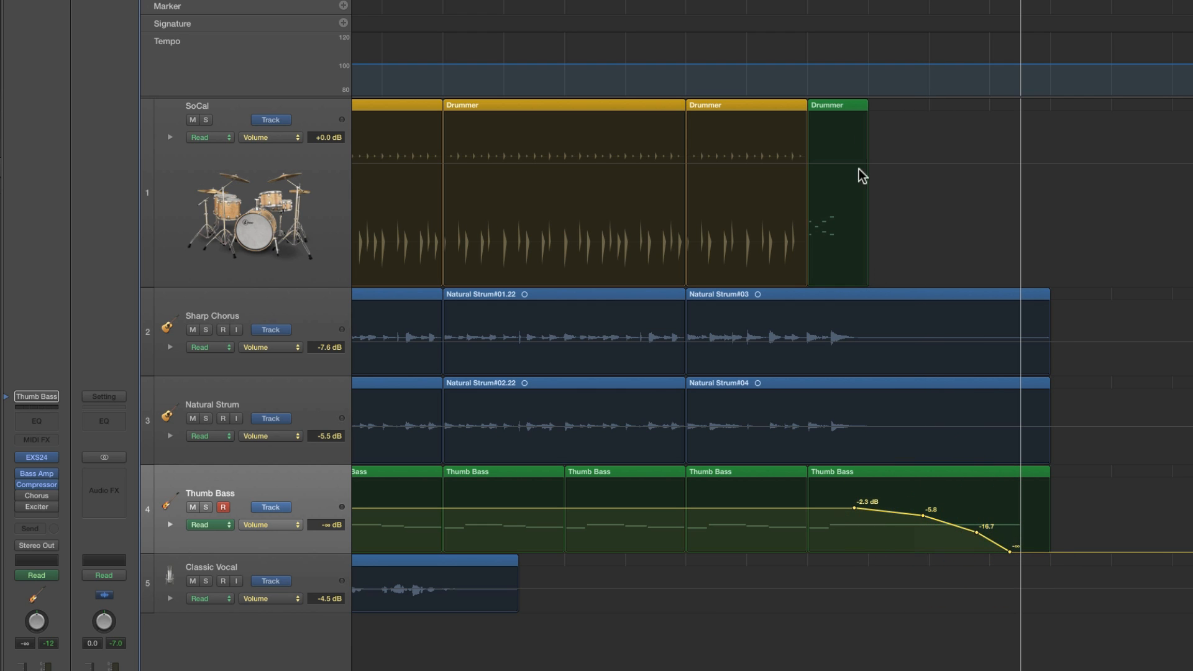
key(space)
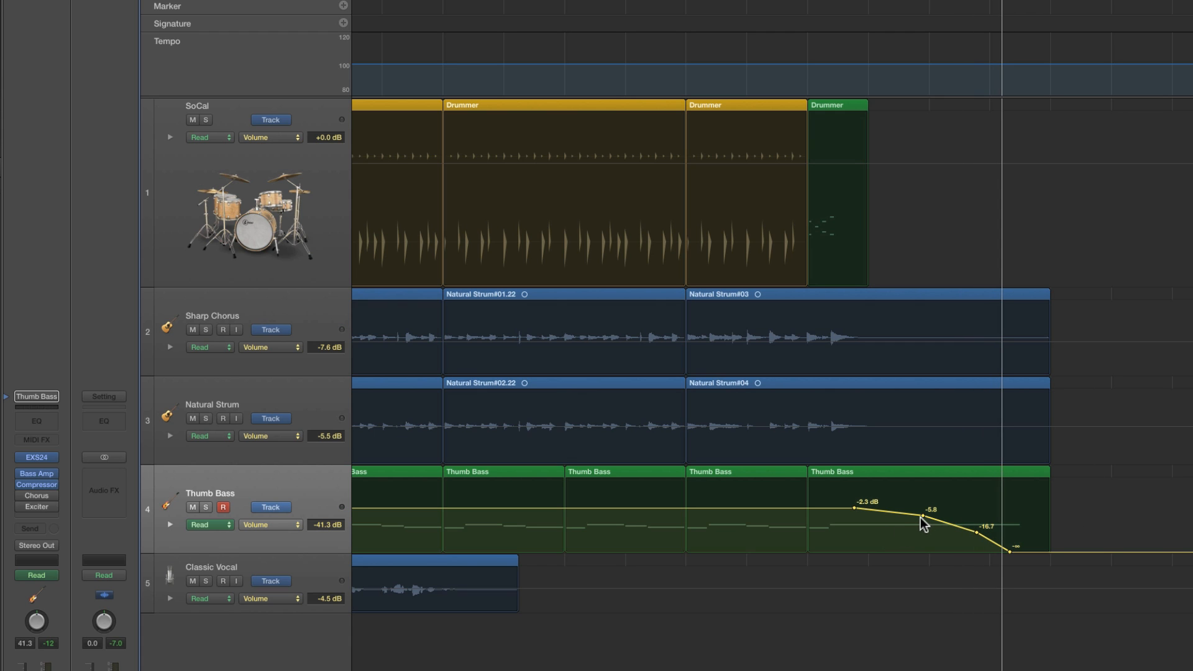
drag(923, 518, 978, 537)
Step: Hide the automation, play the ending from about bar 126, and return to the project start with the whole song in view
click(328, 0)
click(838, 0)
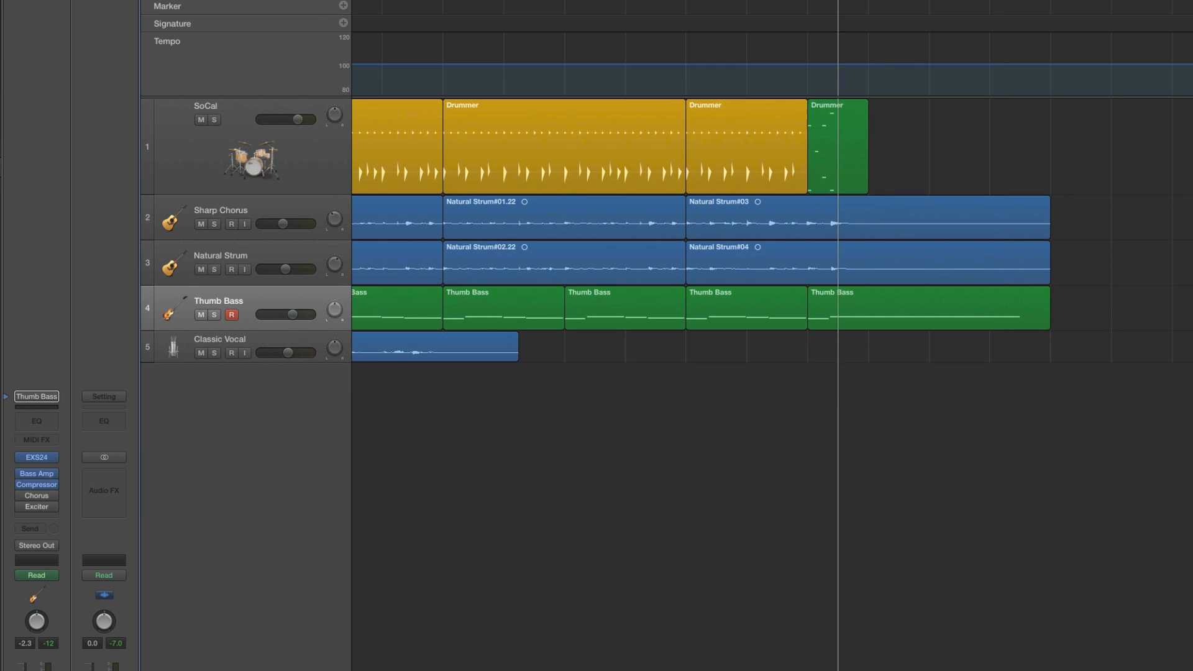
key(space)
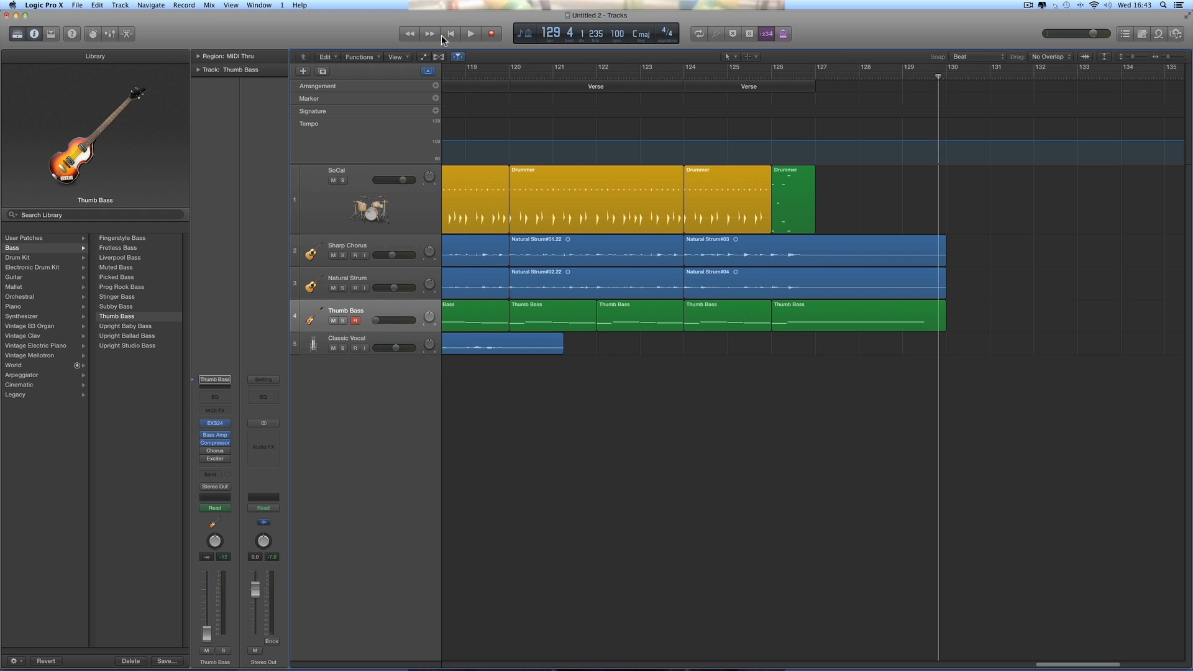
click(446, 35)
drag(1166, 58, 1160, 63)
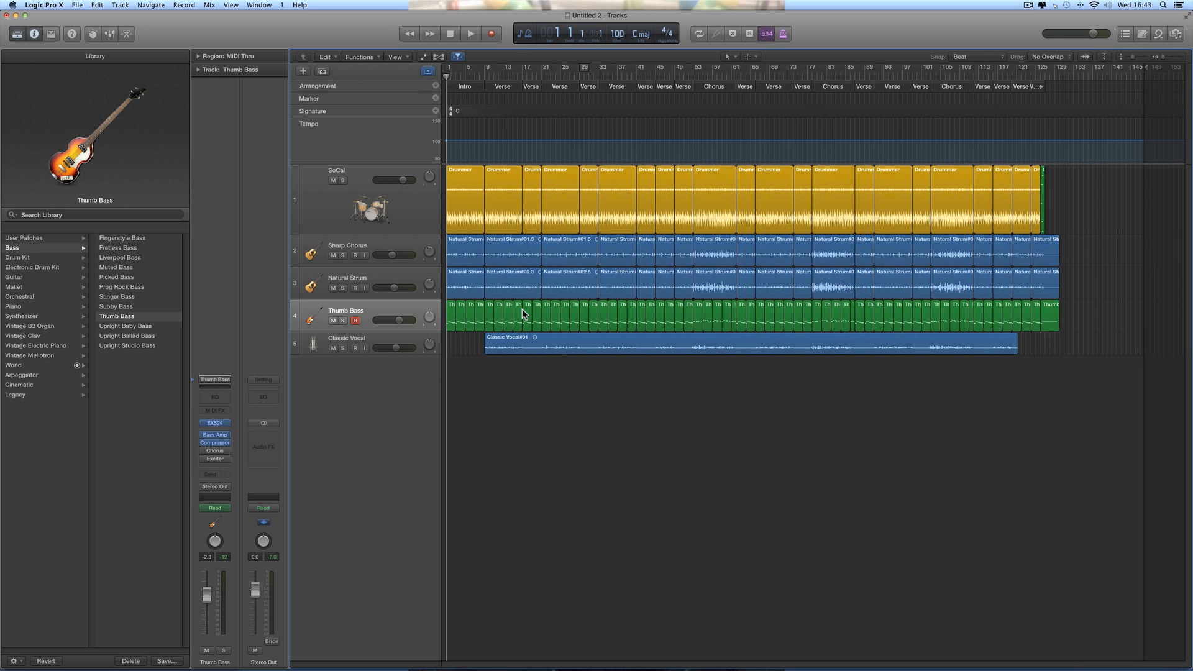
Step: Show the Stereo Out output track below Classic Vocal, select it, and increase its height
click(388, 342)
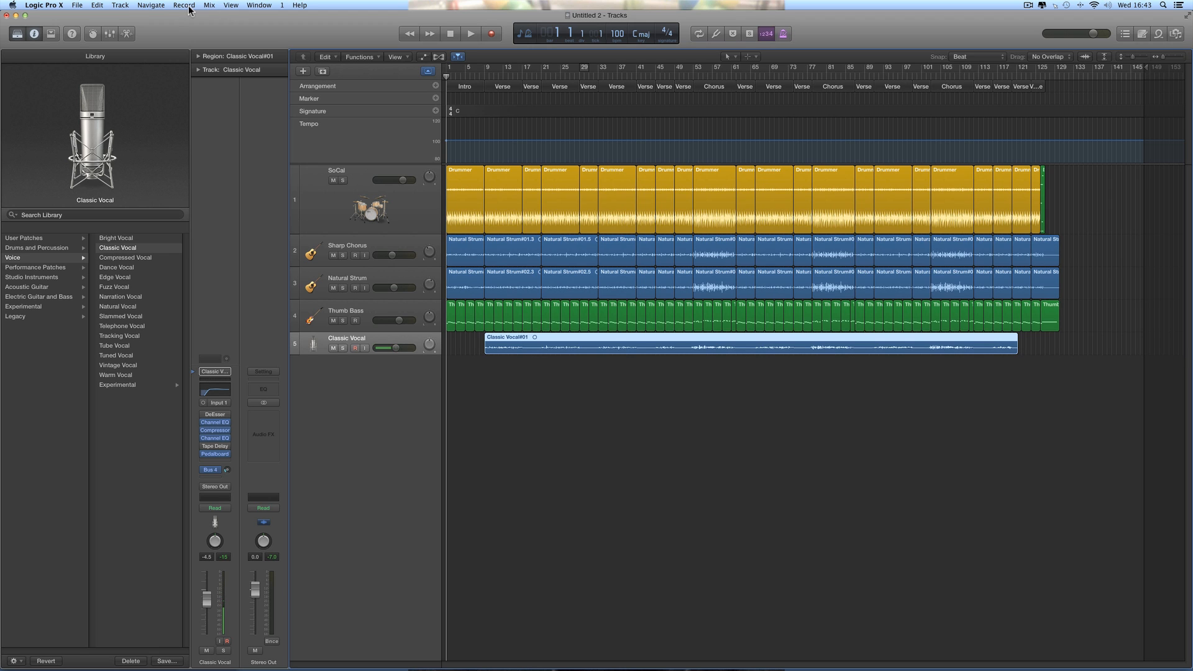
click(126, 9)
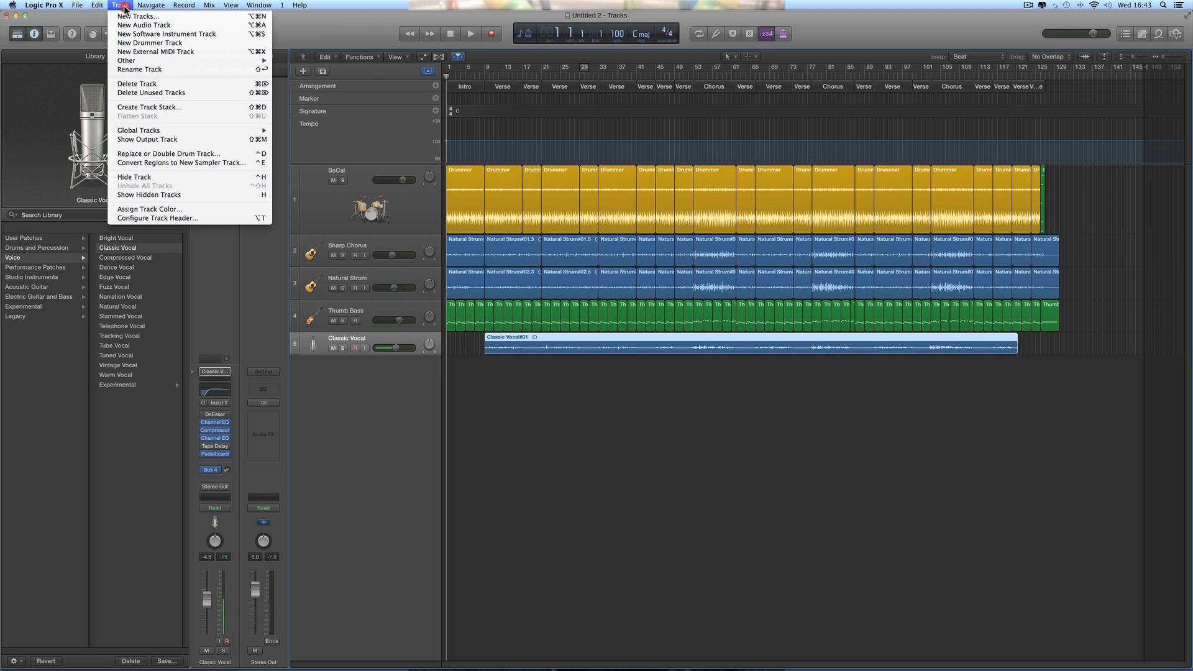
click(150, 141)
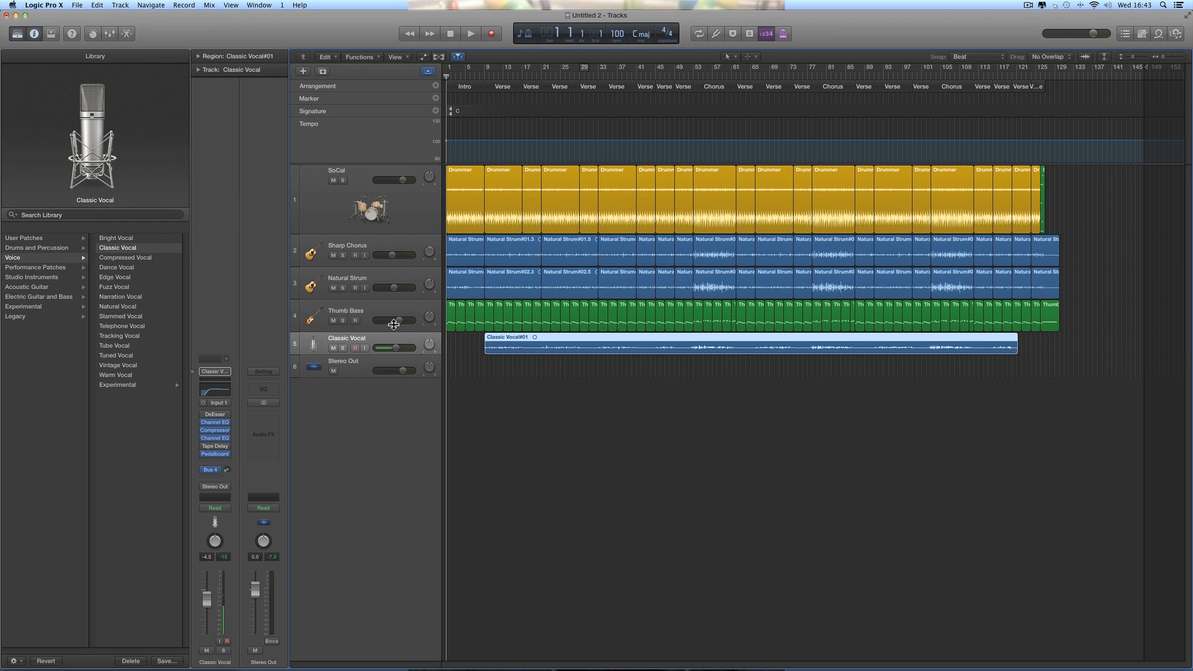
click(358, 371)
drag(357, 377, 362, 386)
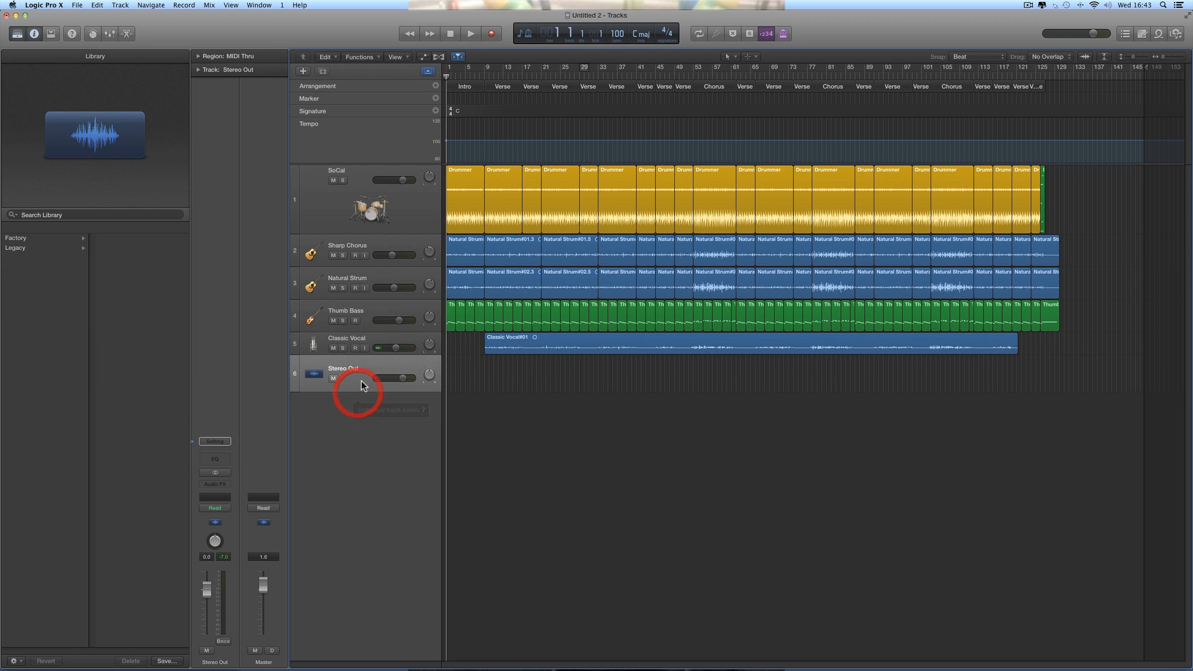
Step: Try the Stereo Out volume with brief playback of the intro, and reset it to 0.0 dB
click(400, 378)
drag(371, 379, 385, 381)
key(space)
key(space)
alt+click(391, 379)
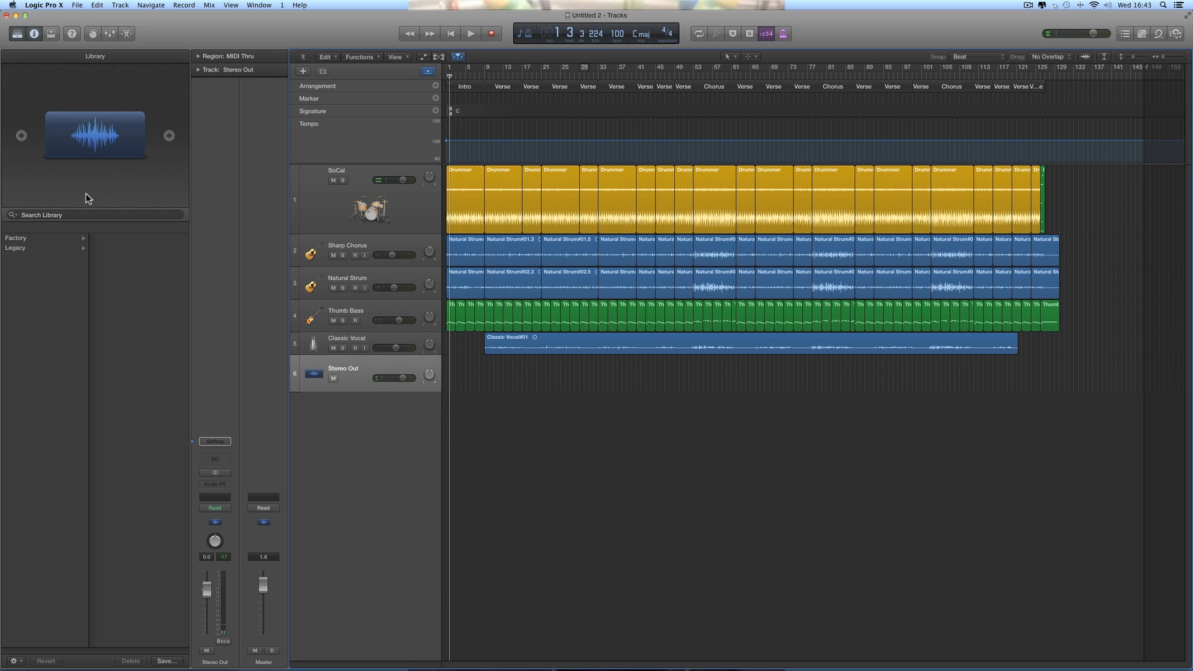
Step: Try the Factory patch Ballad on the stereo output and play part of the intro with it
click(25, 238)
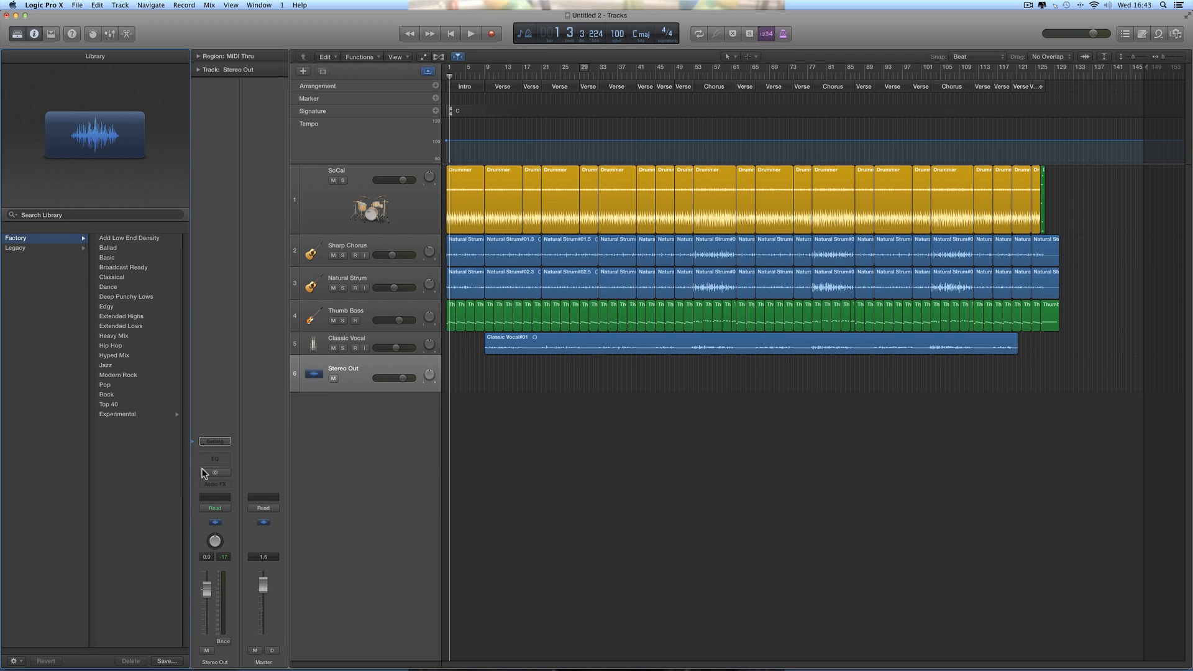
click(112, 249)
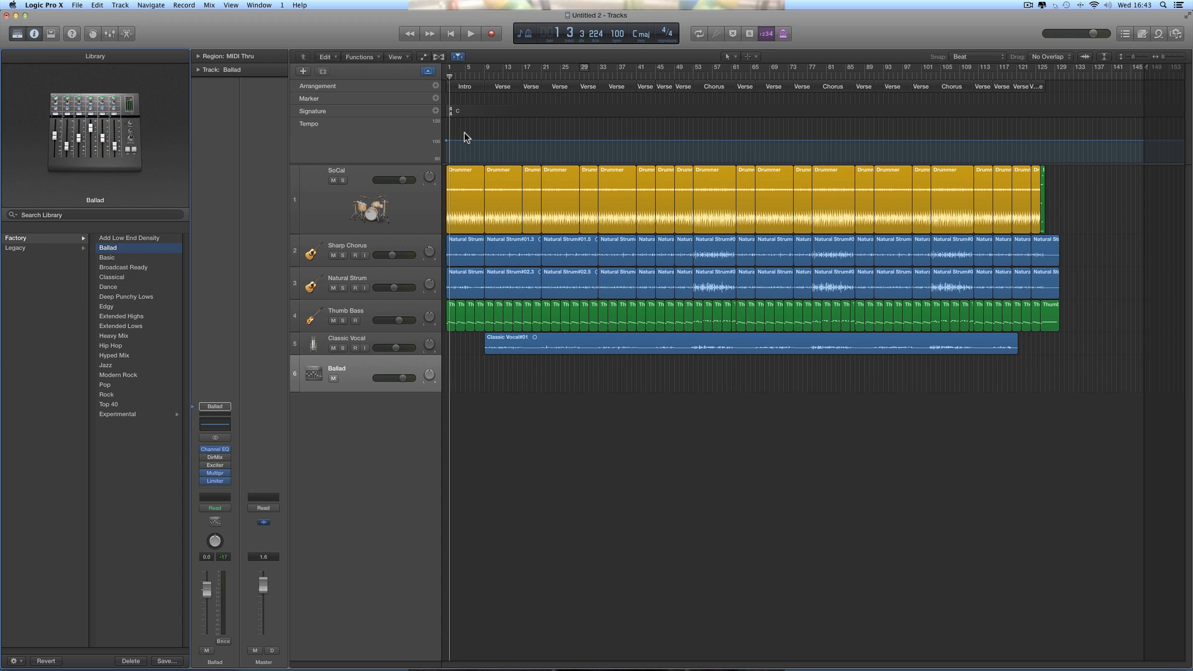
key(space)
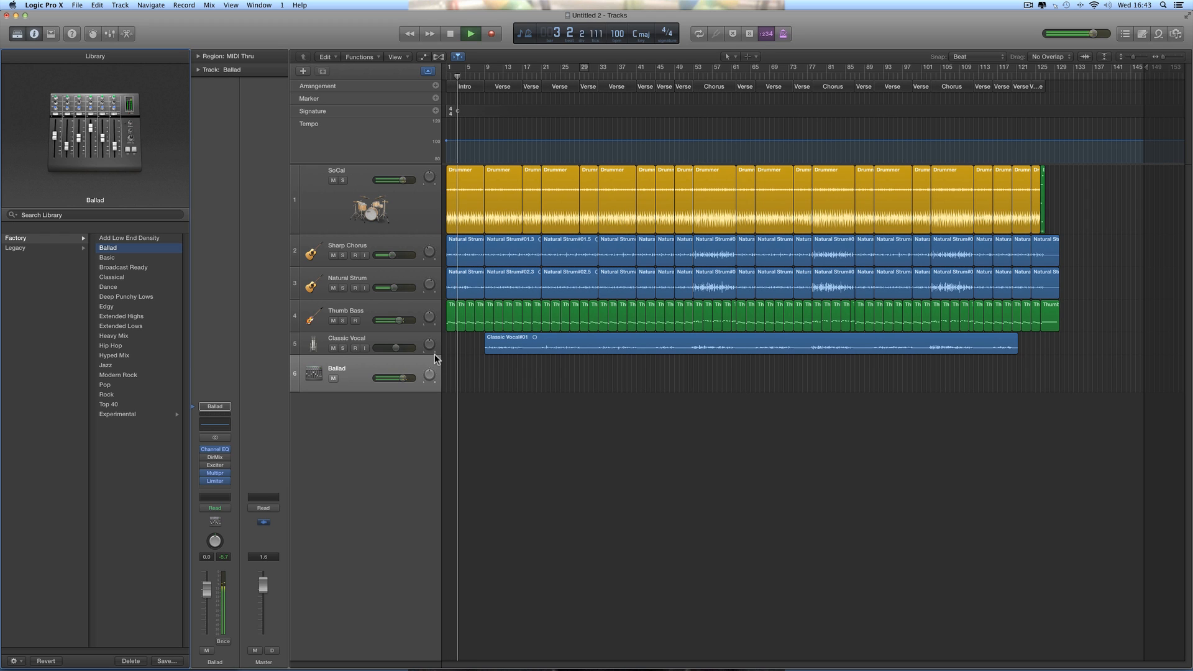
key(space)
Step: Apply the Factory patch Broadcast Ready to the stereo output and play the intro from bar 3 to about bar 5
click(131, 267)
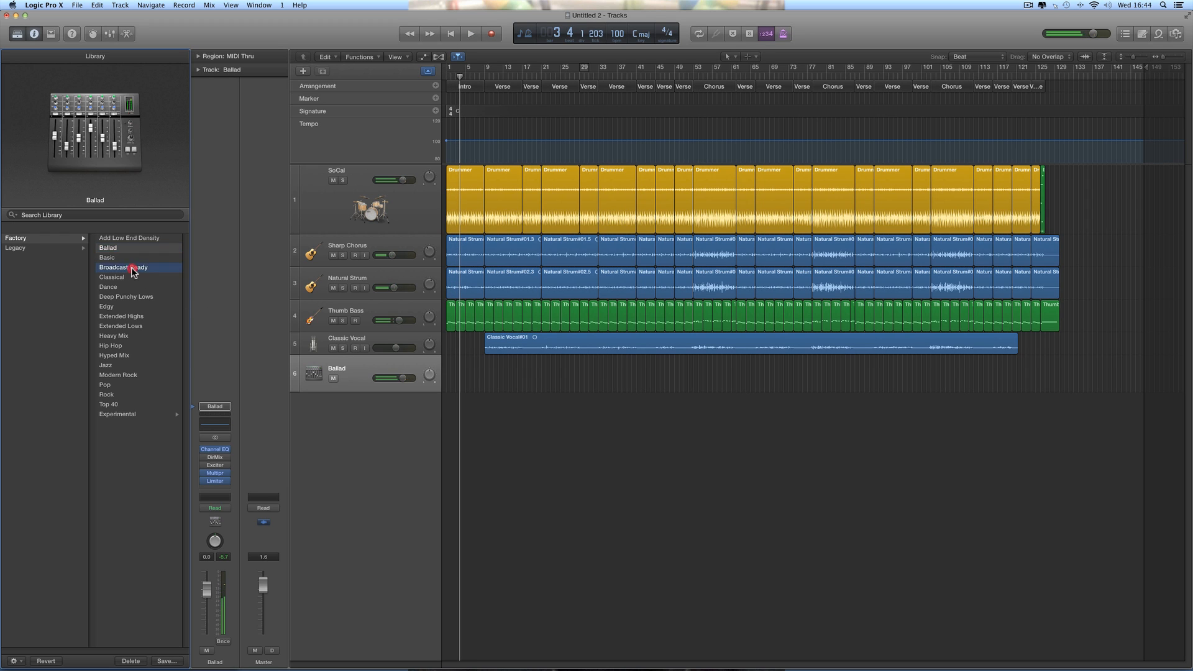
key(space)
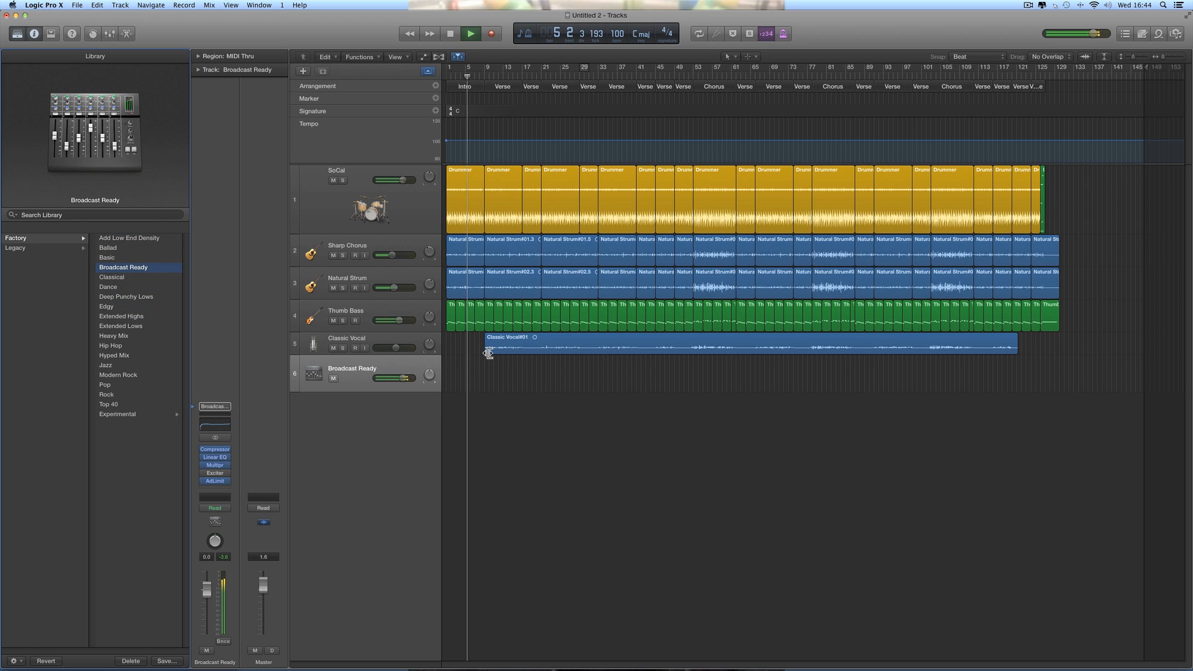
key(space)
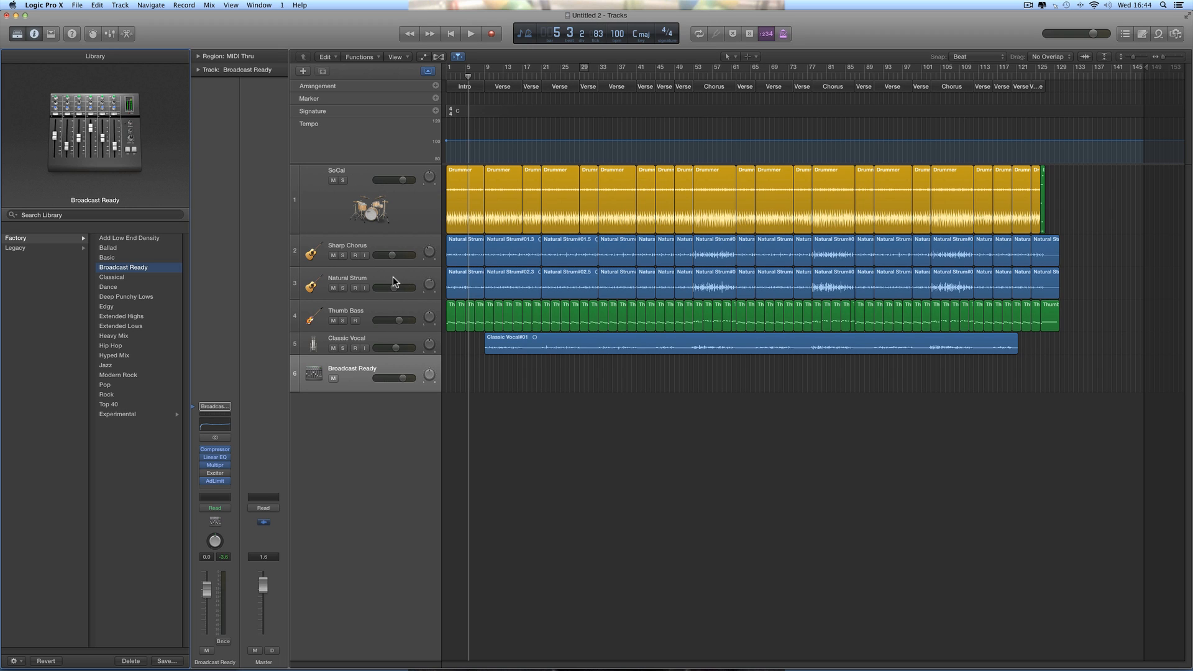
Step: Play the intro on to about bar 7, and show the Smart Controls for the SoCal drum track
key(space)
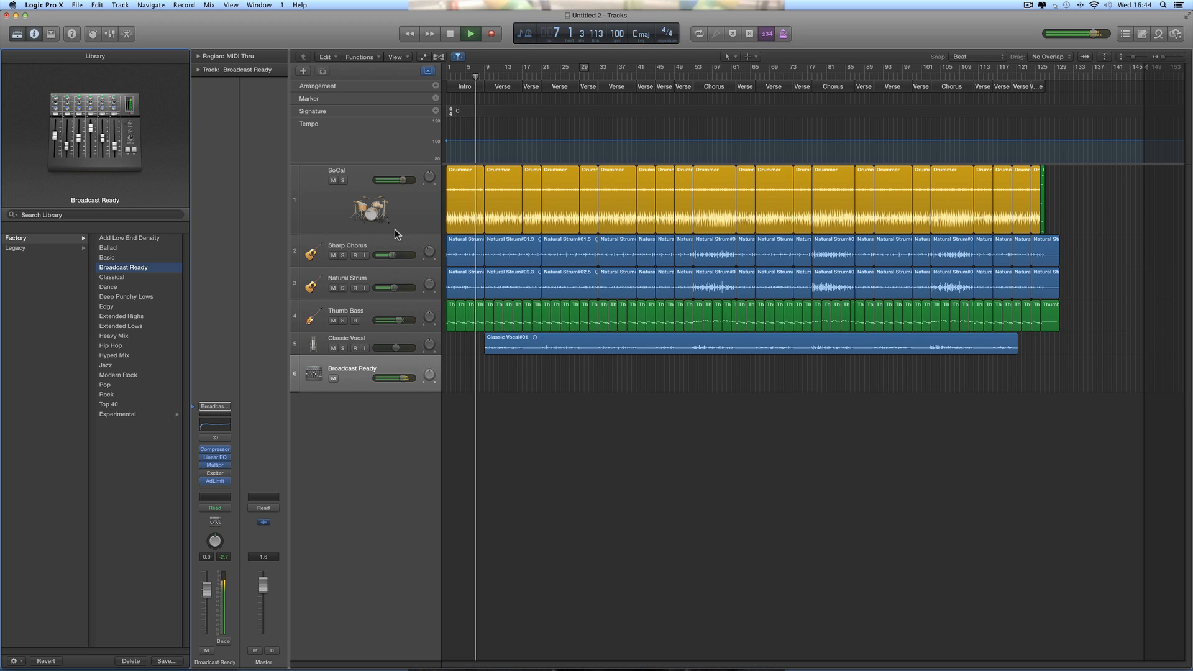
key(space)
click(95, 32)
click(359, 195)
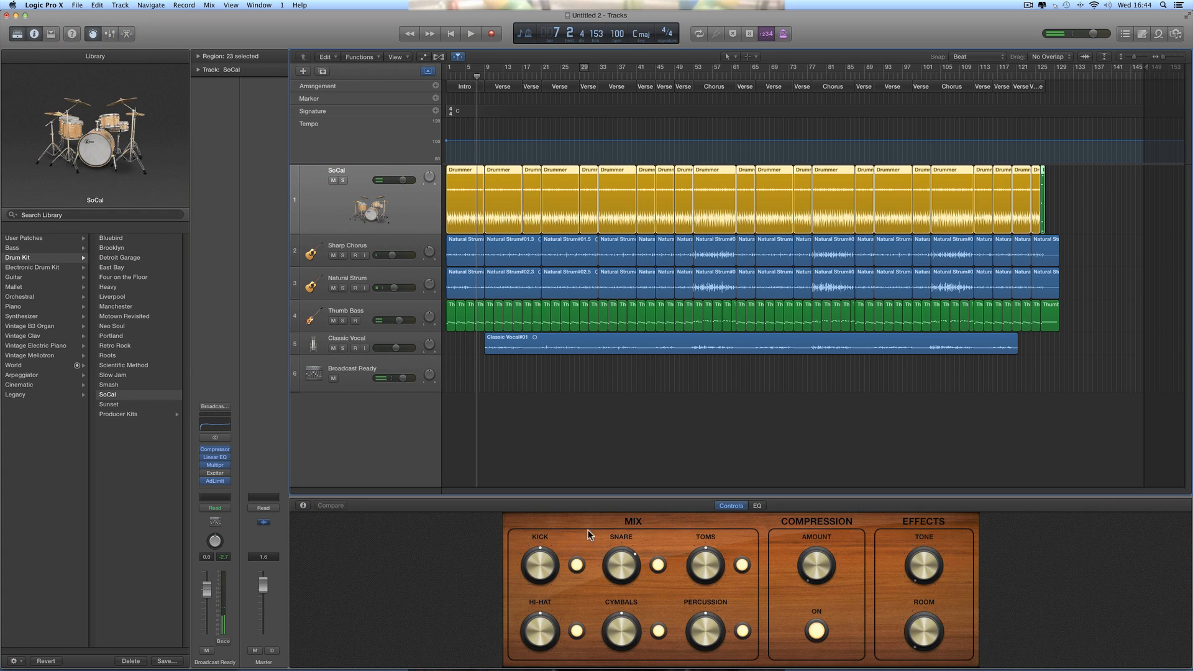
Step: Fine-tune the SoCal kit's kick and hi-hat levels during playback, and lower the Classic Vocal volume slightly
drag(540, 561, 541, 563)
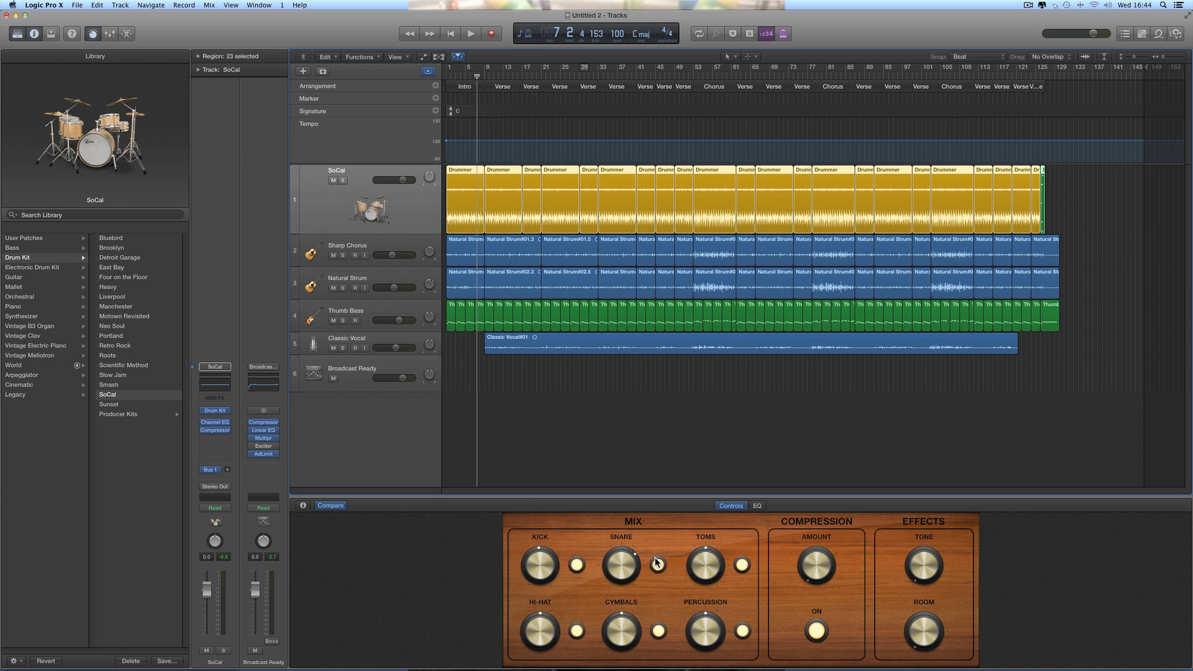
key(space)
drag(540, 566, 540, 566)
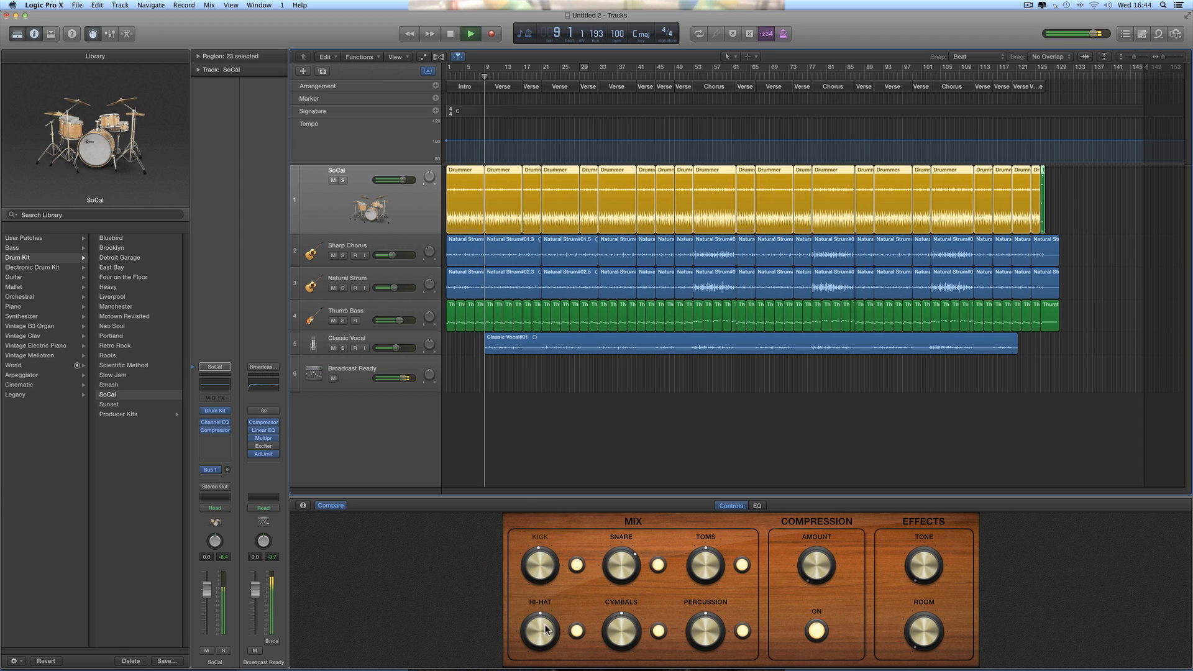
drag(545, 629, 545, 617)
drag(394, 348, 393, 349)
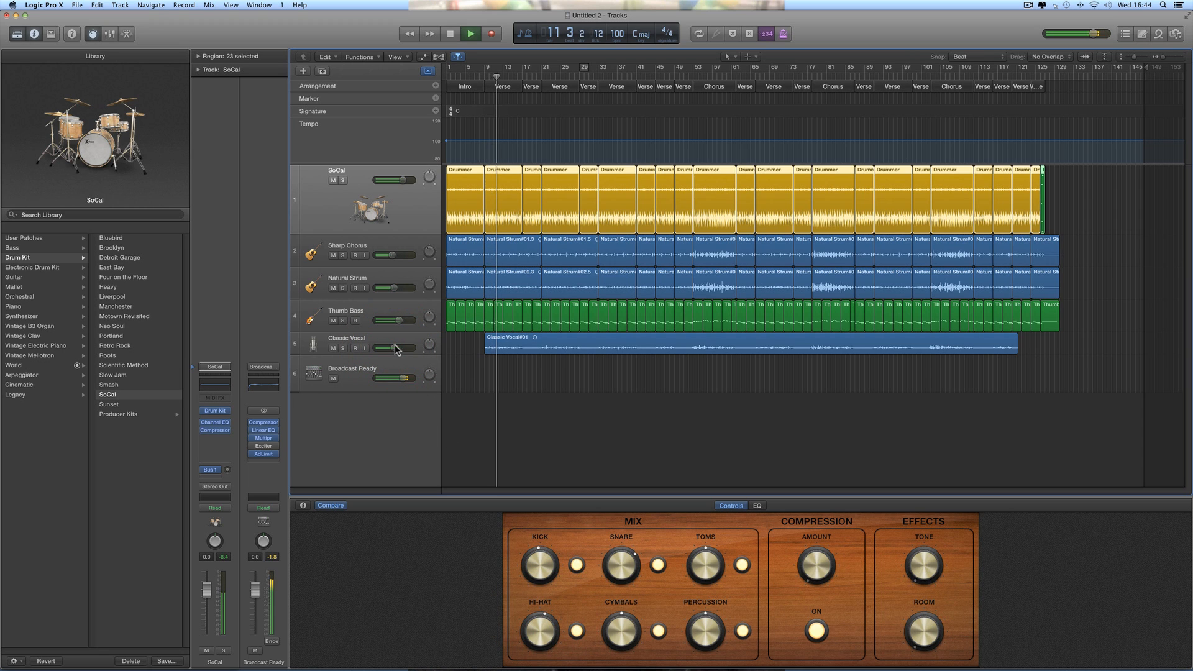
key(space)
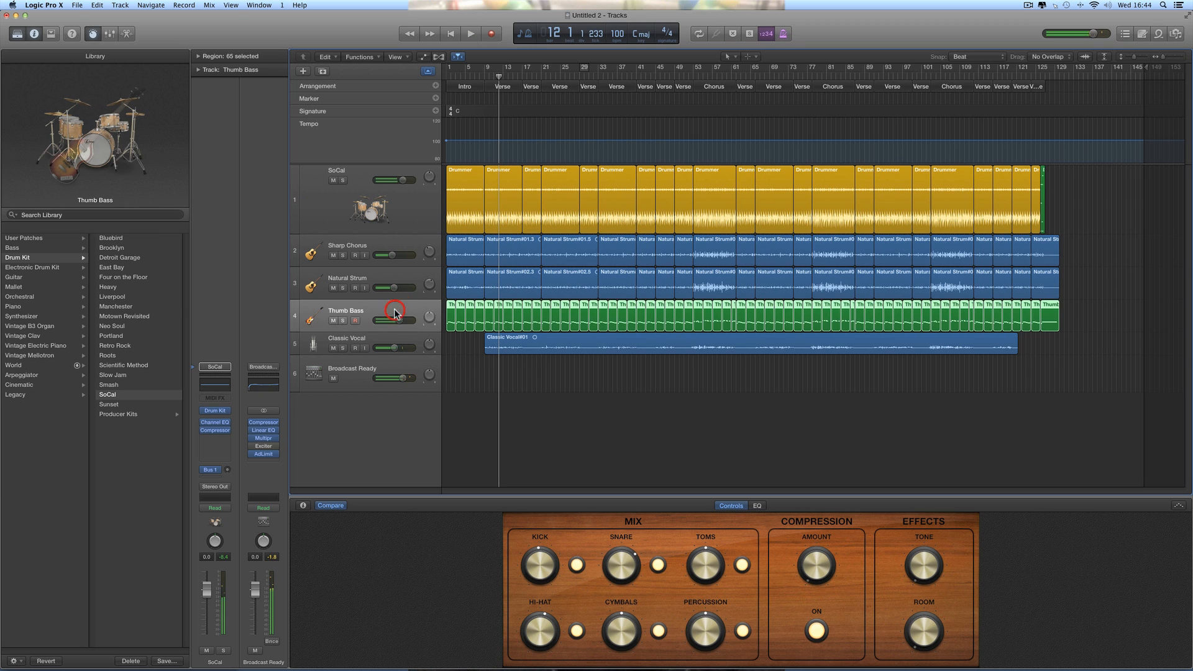
Step: Open the Bass Amp Designer on the Thumb Bass track and fine-tune its output level during playback
click(394, 308)
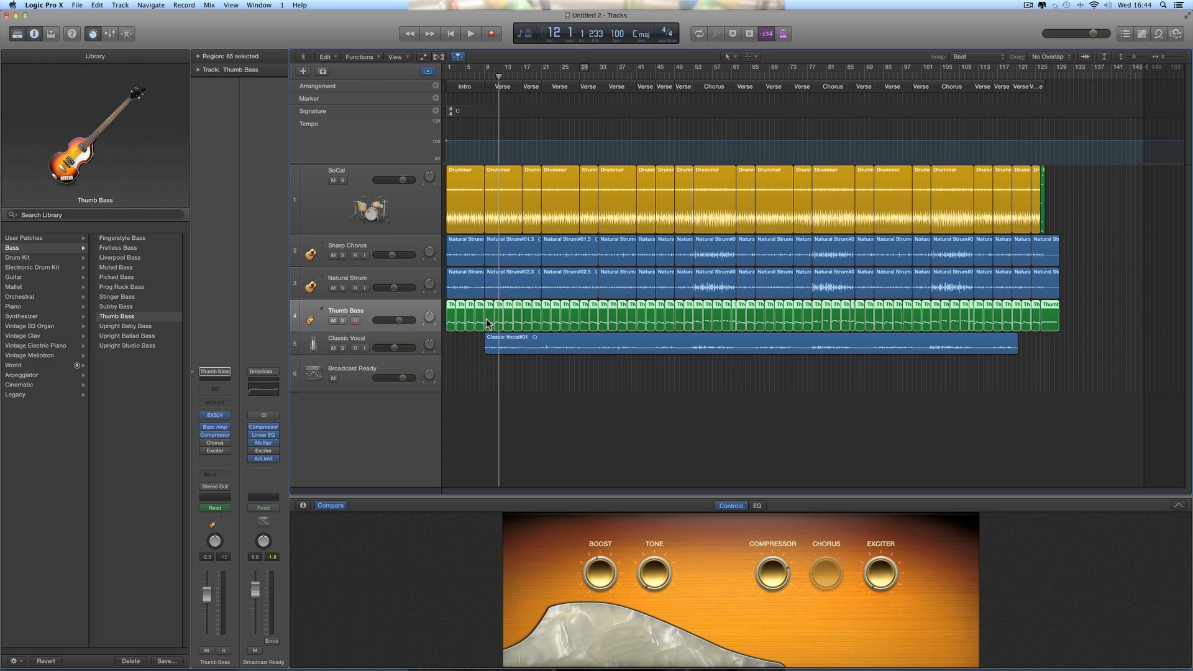
click(427, 72)
click(216, 430)
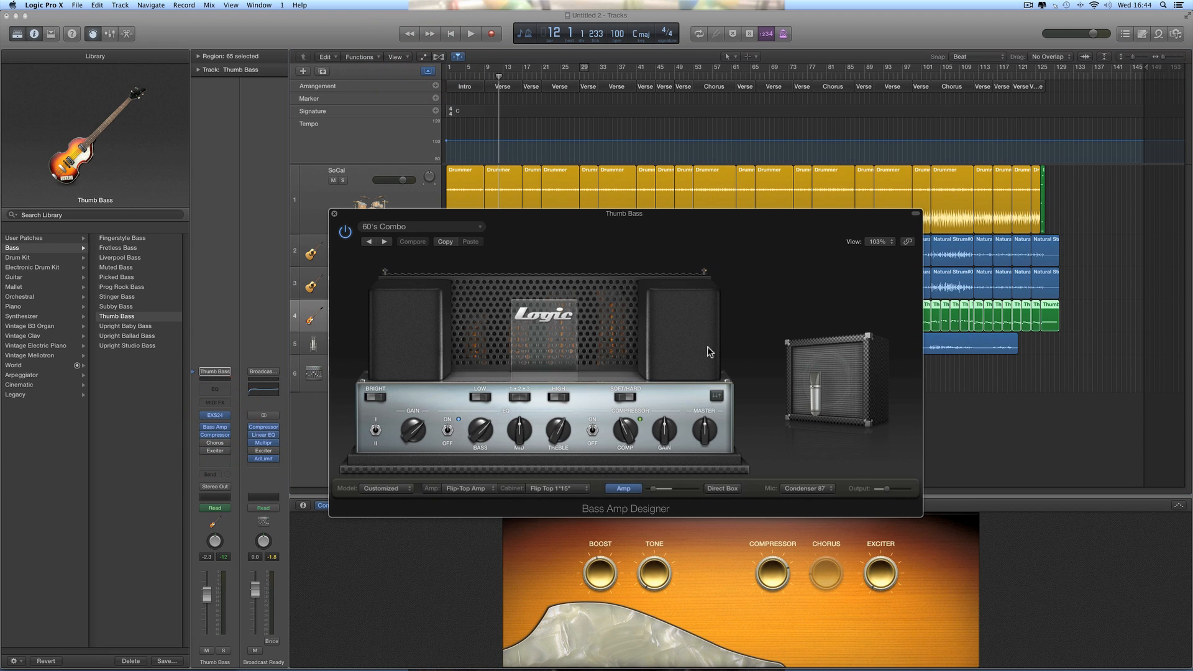
mouse_move(886, 491)
key(space)
drag(885, 491, 885, 490)
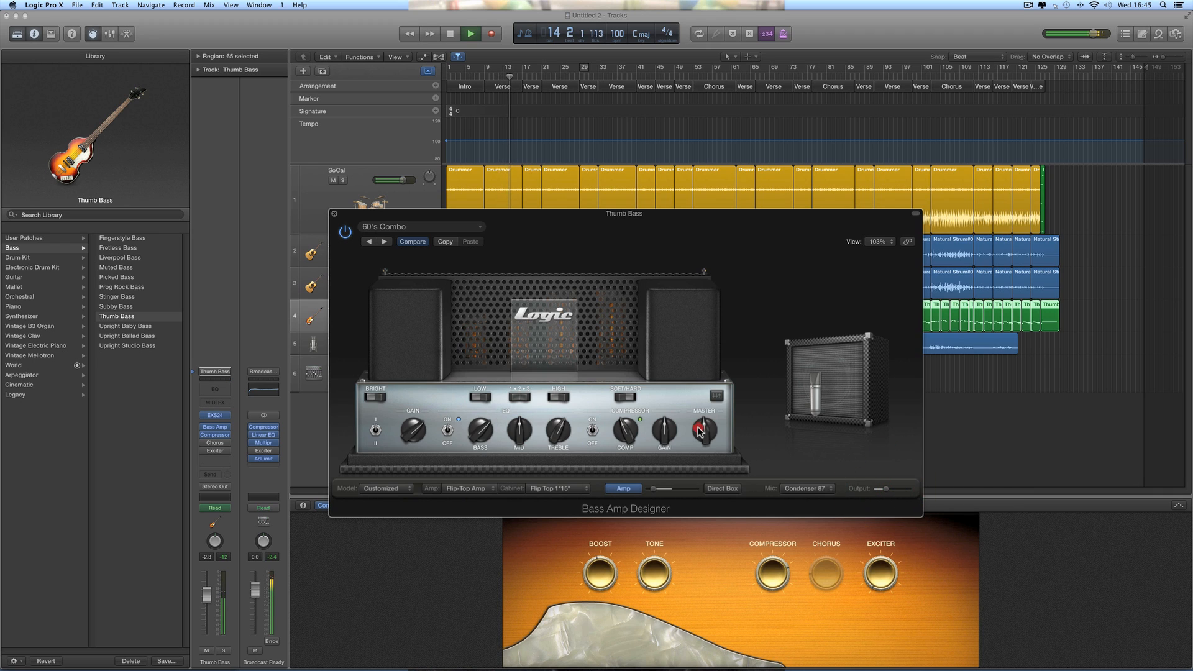
Step: Fine-tune the bass amp's Master level during playback, and close the Bass Amp Designer
click(700, 430)
click(700, 430)
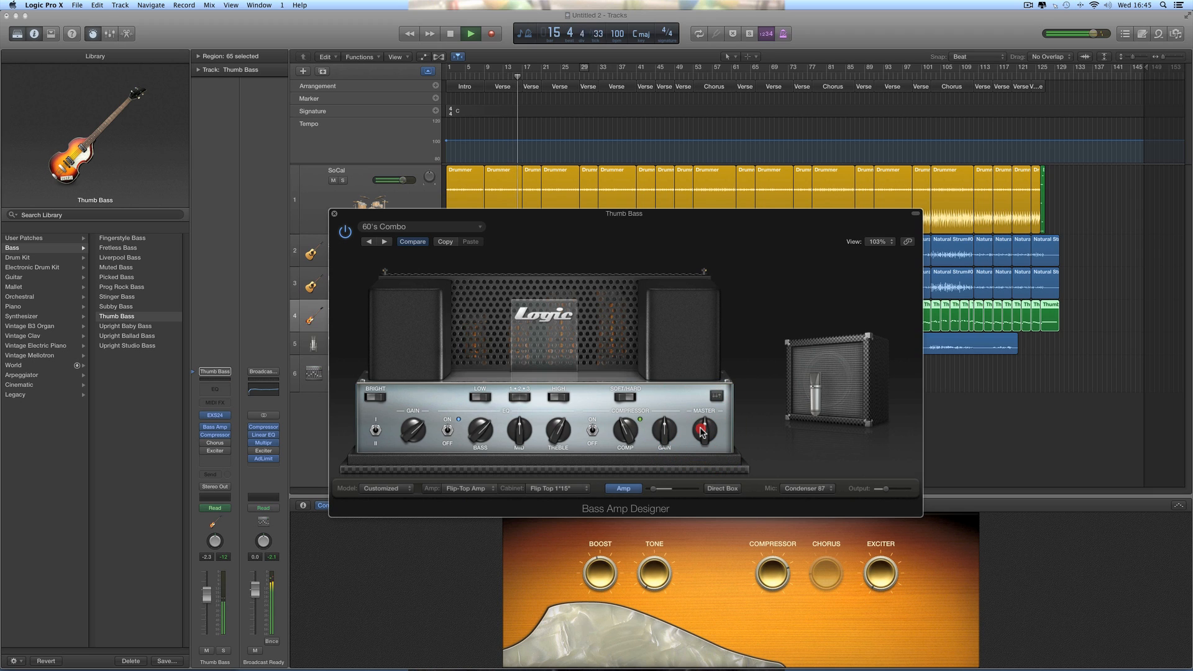
click(702, 431)
key(space)
click(335, 213)
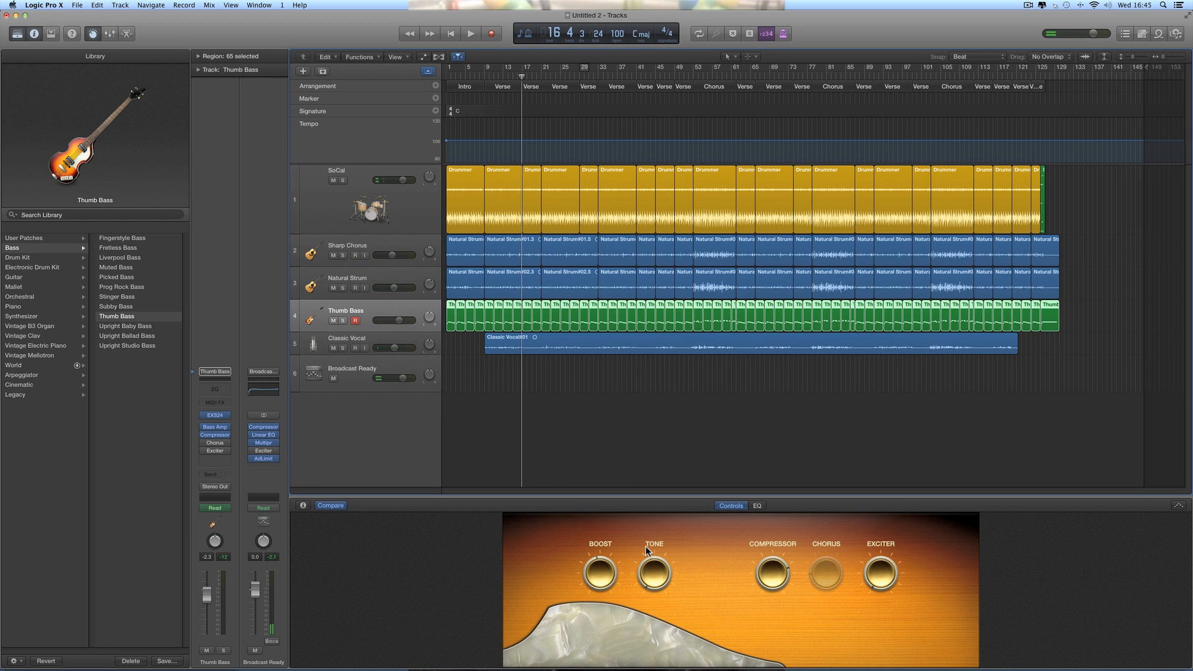
Step: Fine-tune the volume and panning of the Sharp Chorus and Natural Strum guitar tracks while playing from about bar 17
key(space)
key(space)
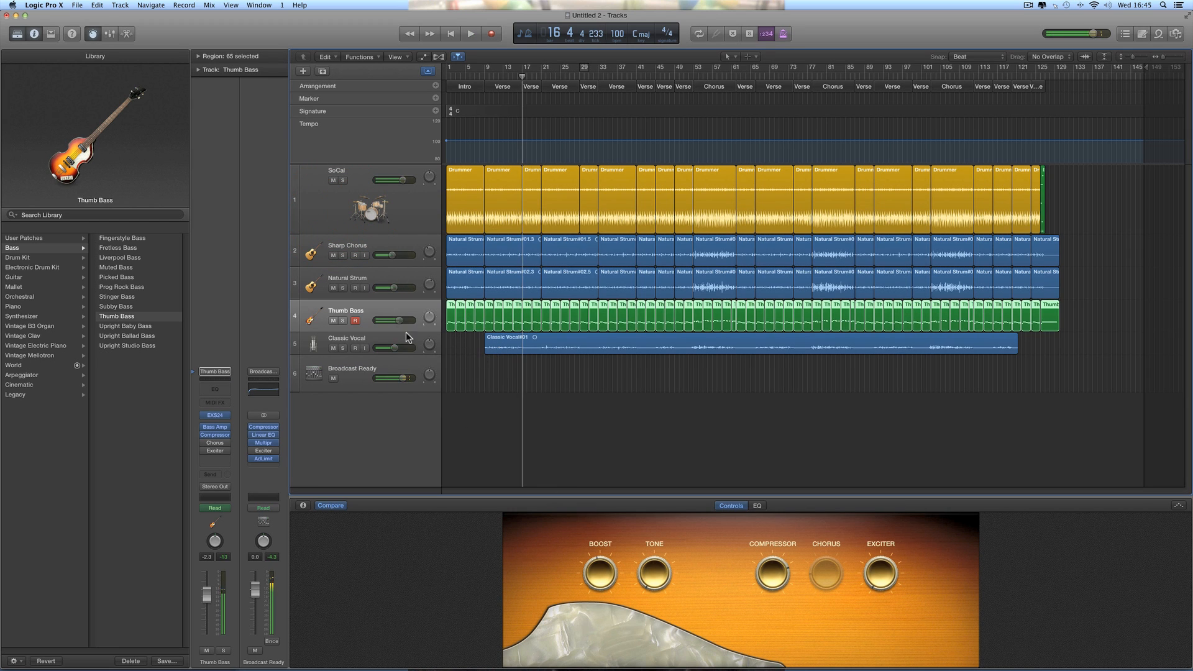
click(404, 216)
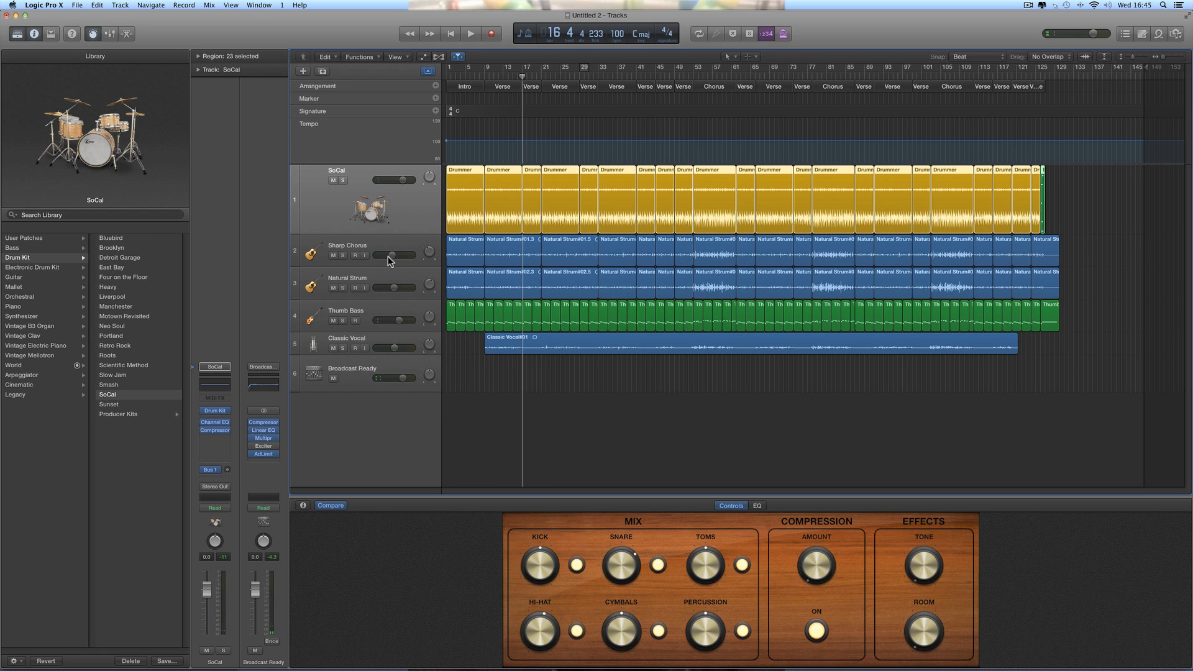
key(space)
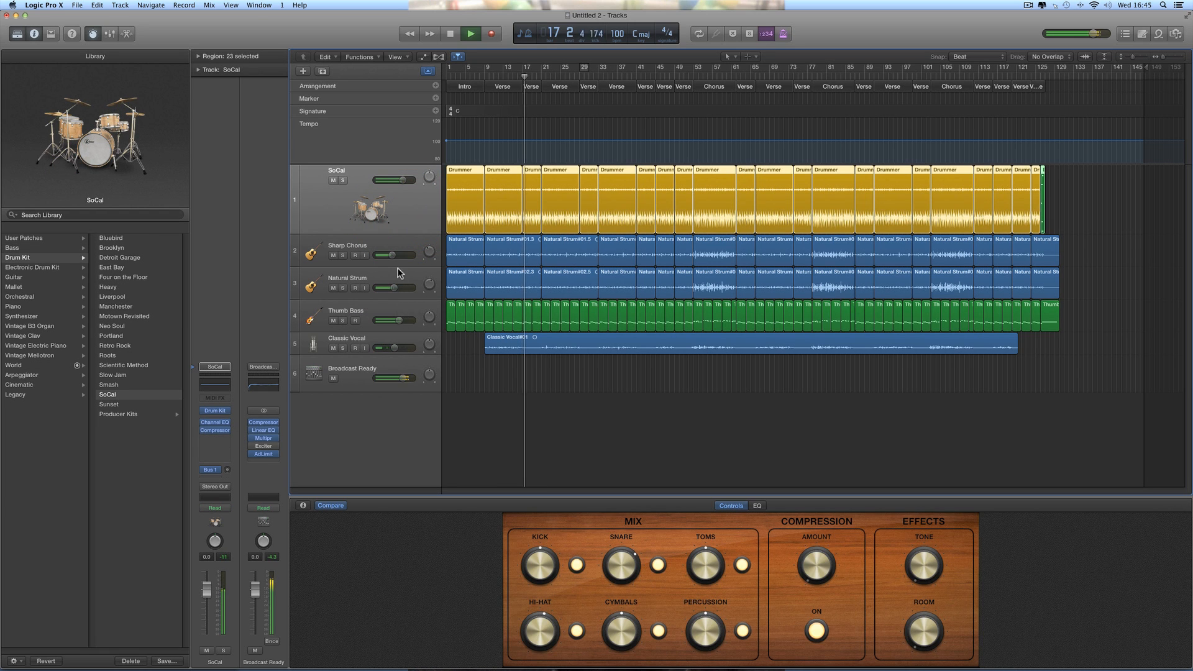
drag(393, 255, 393, 256)
click(393, 289)
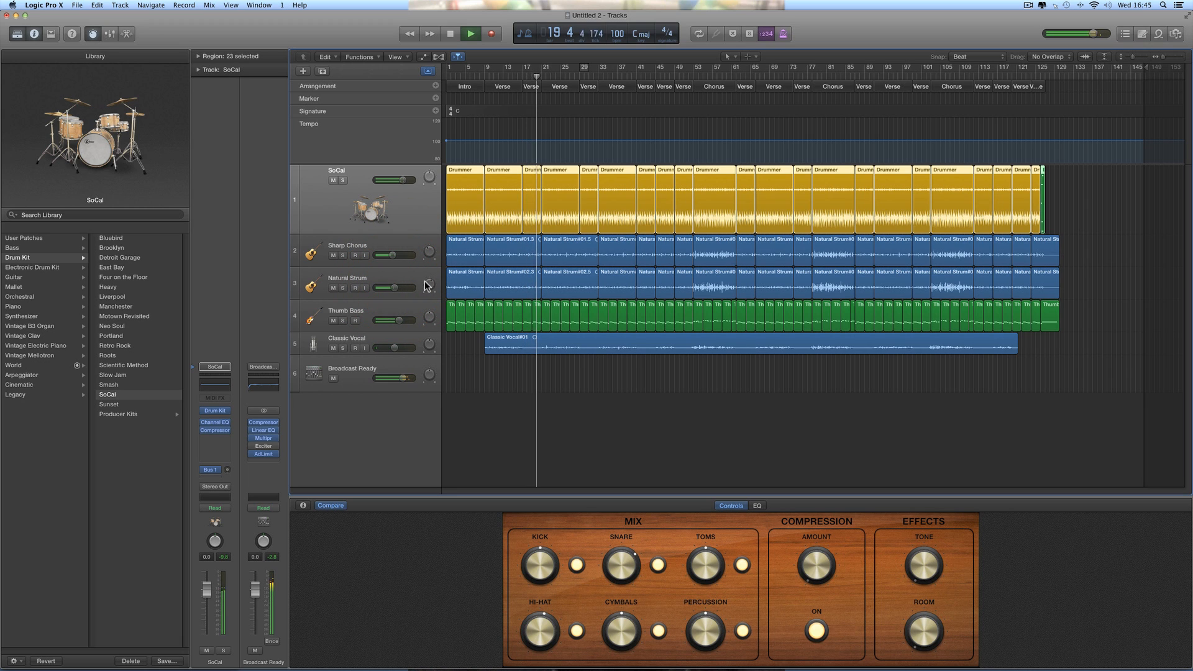
drag(428, 284, 428, 257)
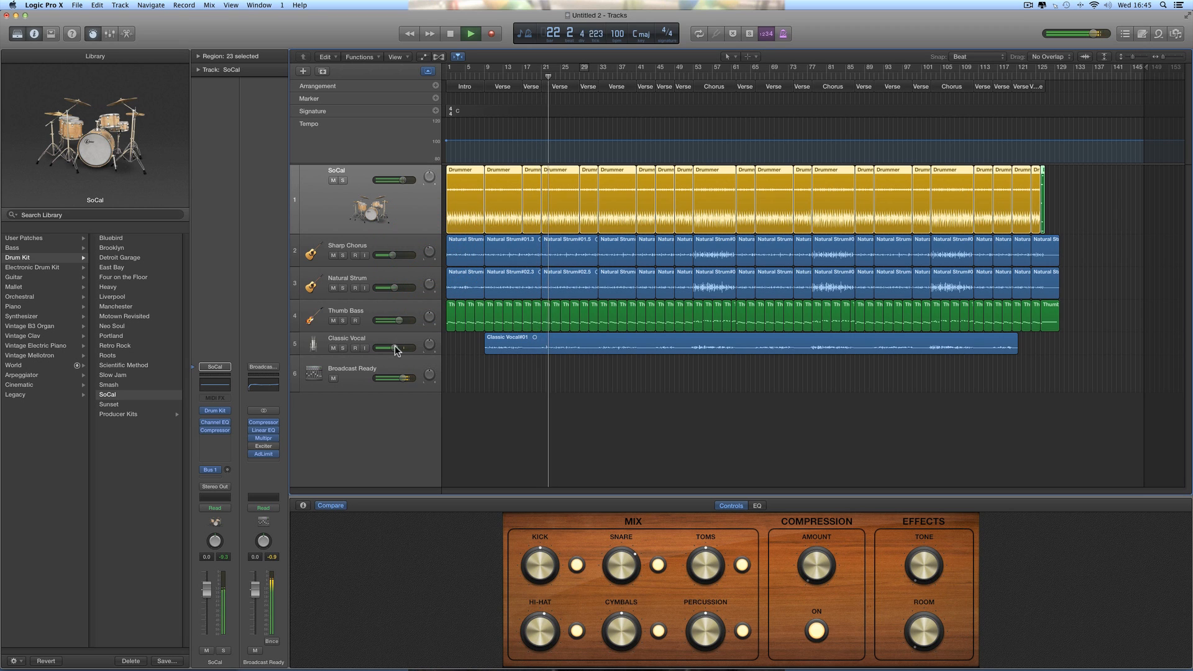
Step: Set the Classic Vocal compression to -25.5 dB and its volume to -5.1 dB during playback
key(space)
drag(394, 347, 397, 345)
key(space)
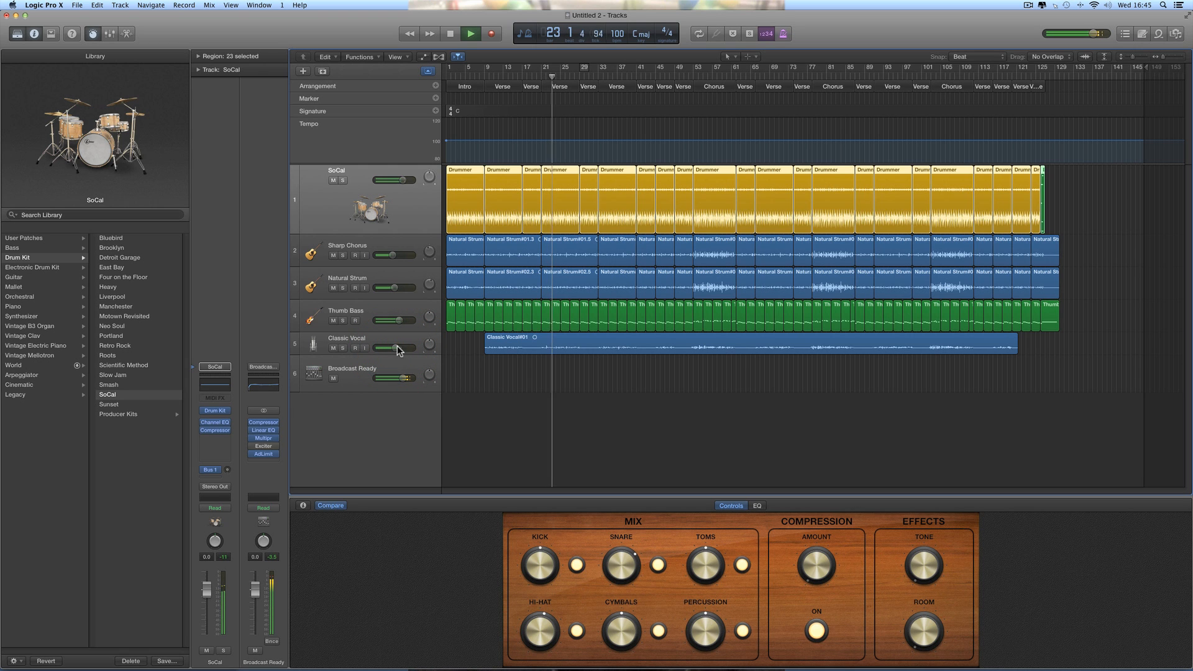
click(401, 343)
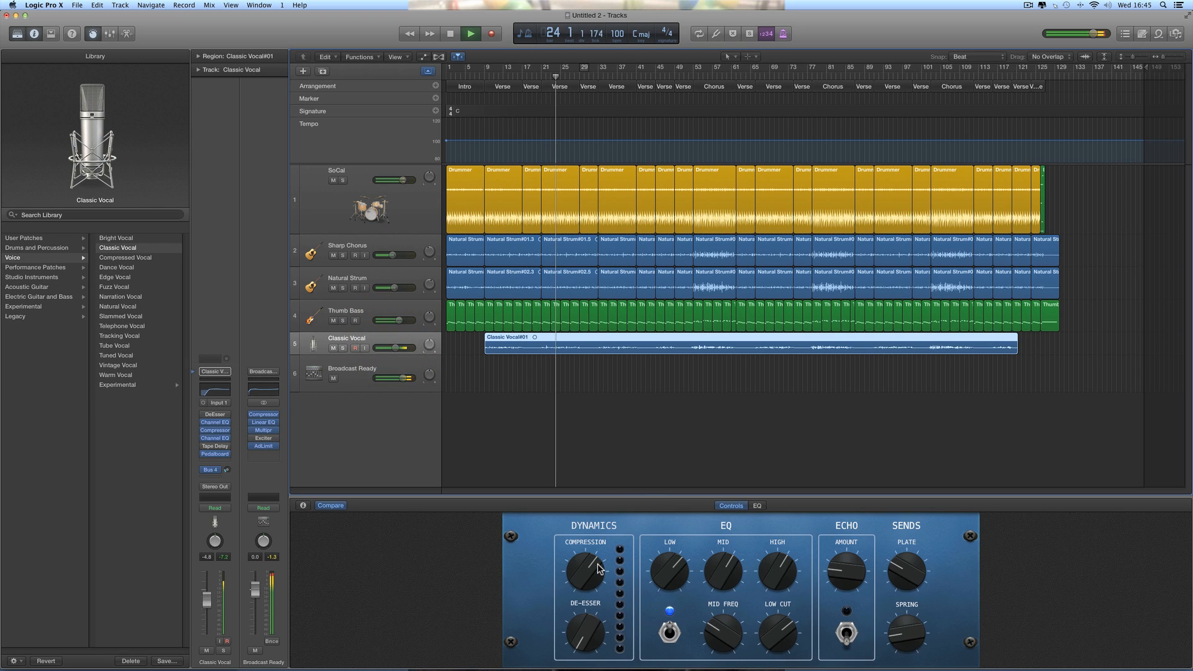
click(590, 566)
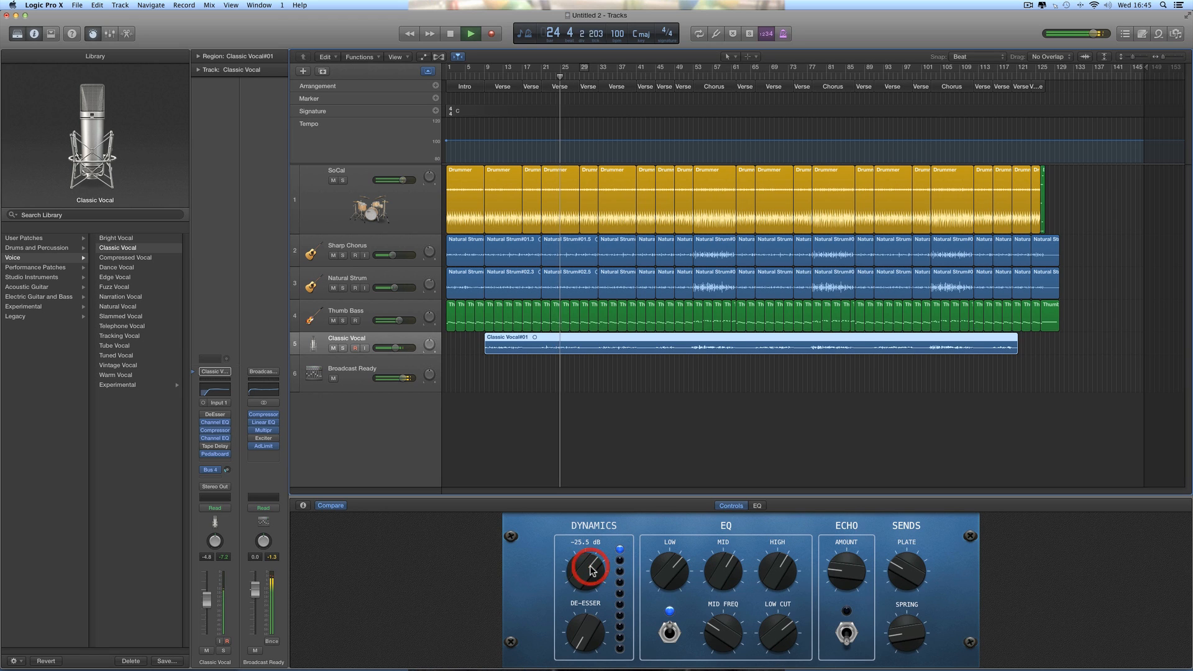
drag(395, 351, 393, 351)
click(394, 348)
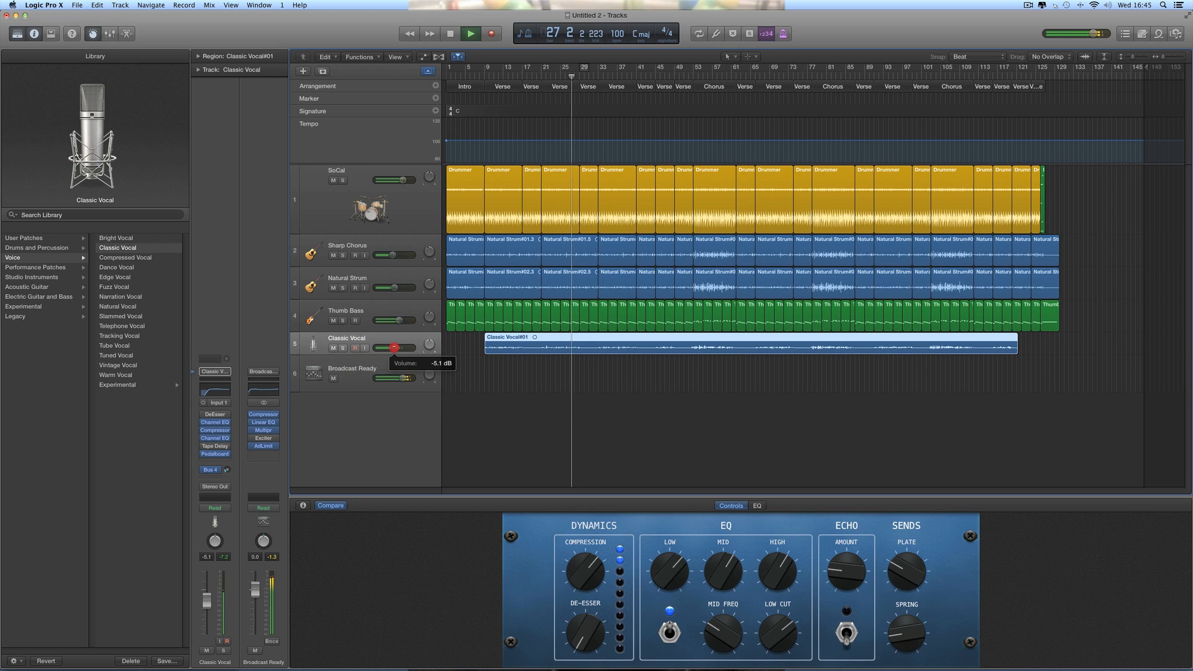
Step: Fine-tune the Natural Strum volume and the Sharp Chorus volume against each other during playback
click(395, 287)
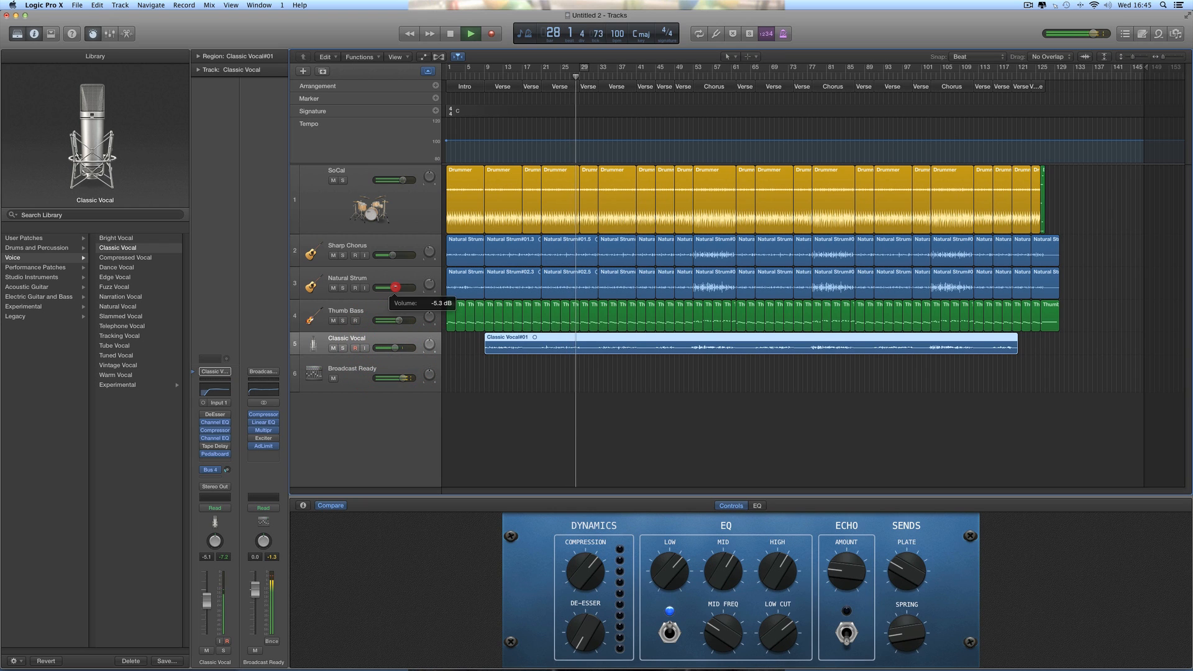
drag(396, 287, 395, 287)
click(393, 255)
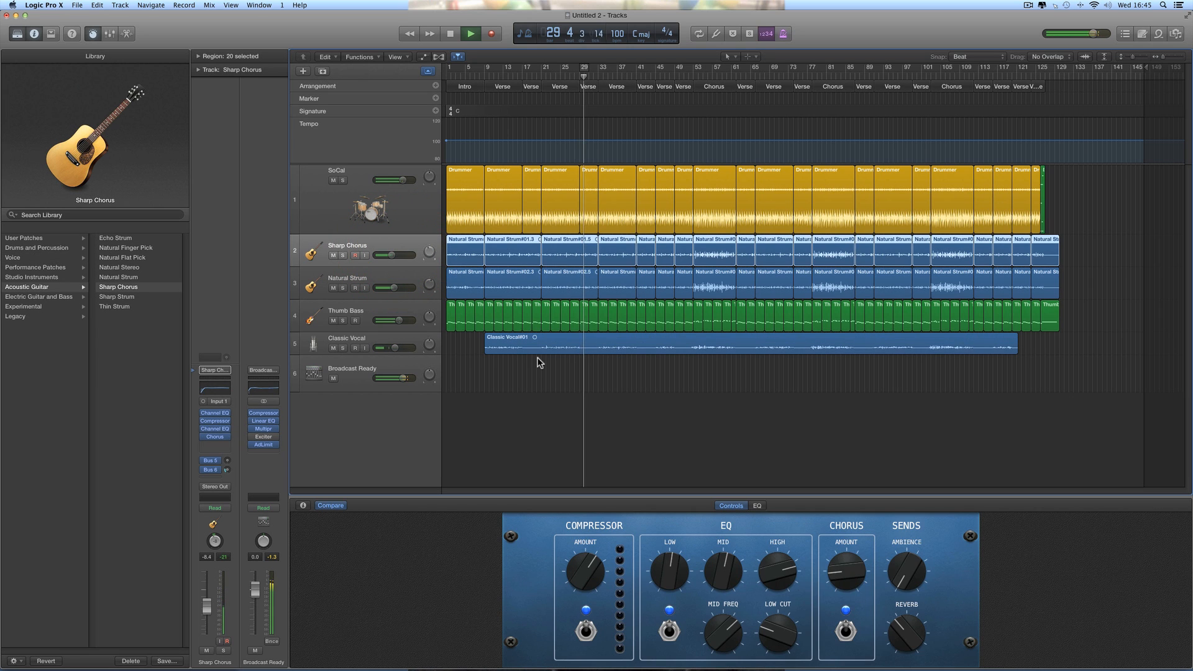
Step: Set the Sharp Chorus reverb send to 0%, and turn the Natural Strum ambience send down to its minimum
drag(895, 626, 901, 669)
click(339, 280)
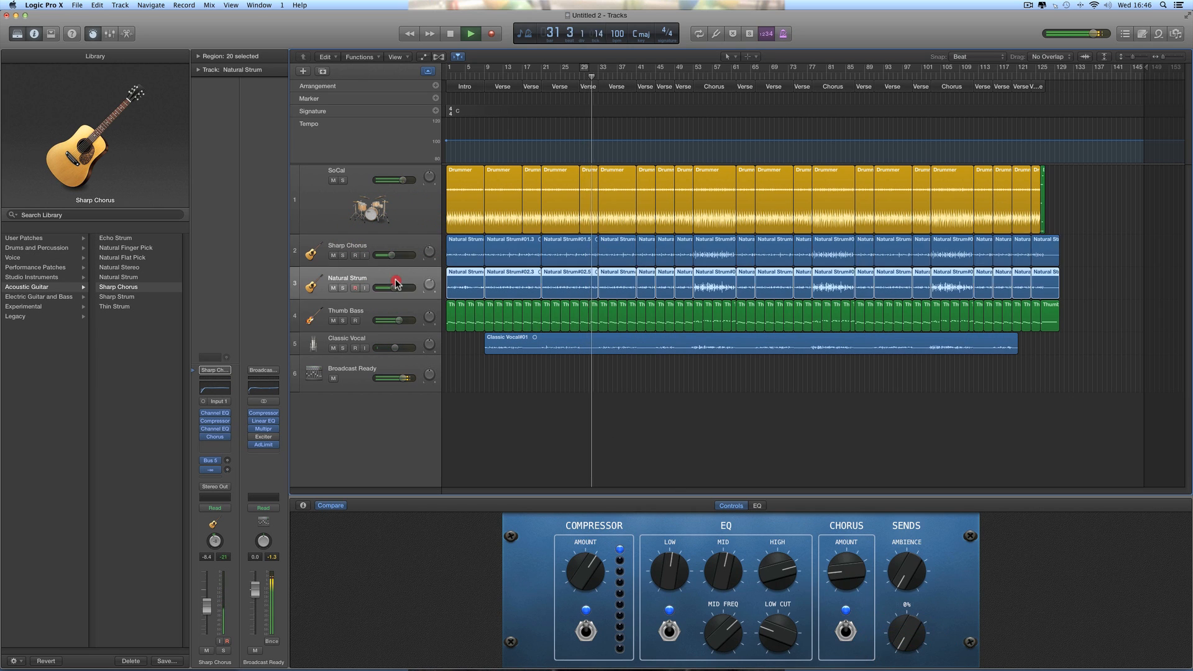
drag(898, 576, 900, 632)
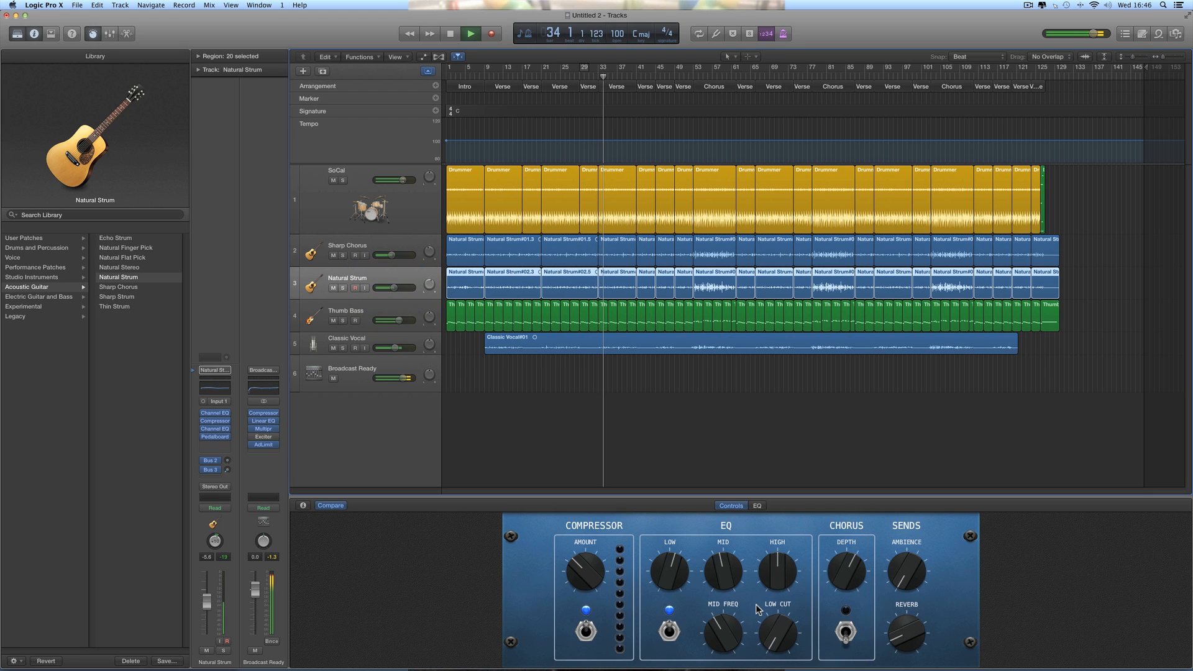
Step: Lower the Mid EQ slightly on Natural Strum and on Sharp Chorus
drag(720, 567, 723, 577)
click(402, 252)
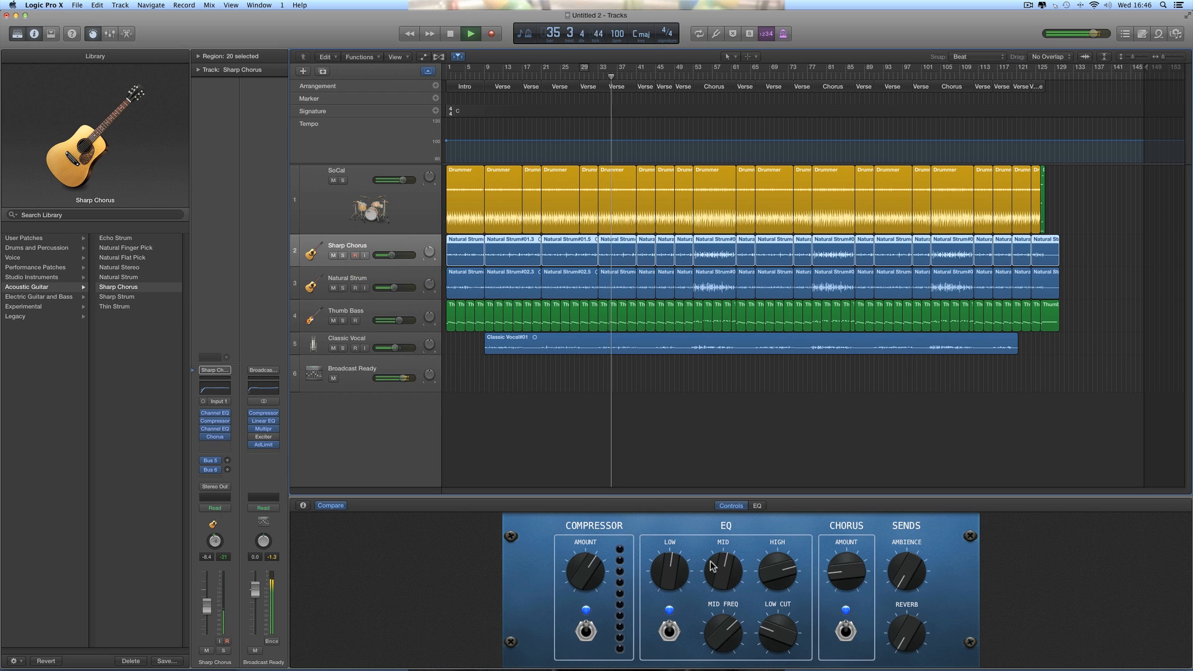
key(space)
drag(721, 571, 724, 585)
key(space)
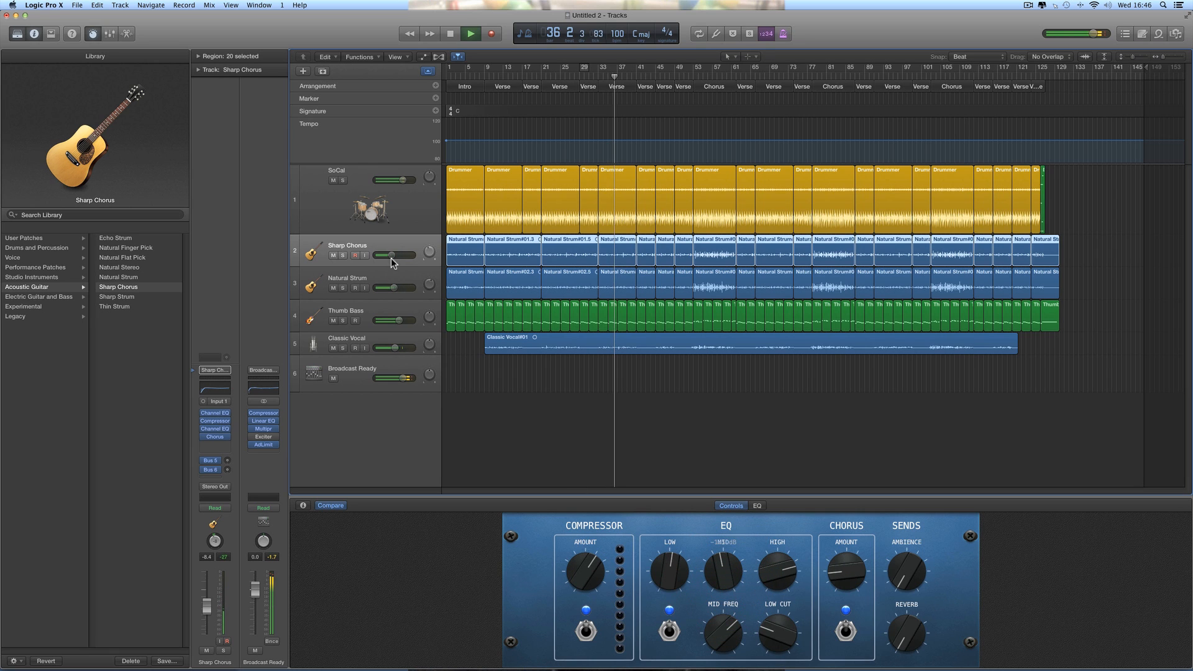
Step: Rebalance the Sharp Chorus and Natural Strum volumes while playing from about bar 36 to bar 40
drag(391, 255, 396, 288)
key(space)
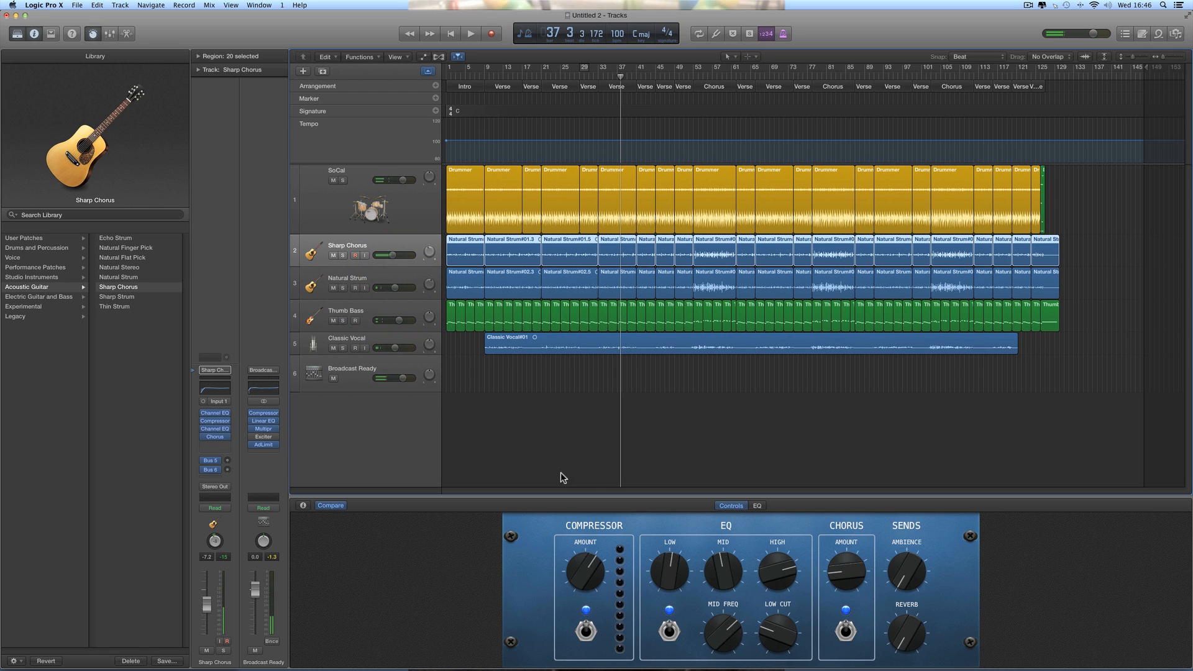
key(space)
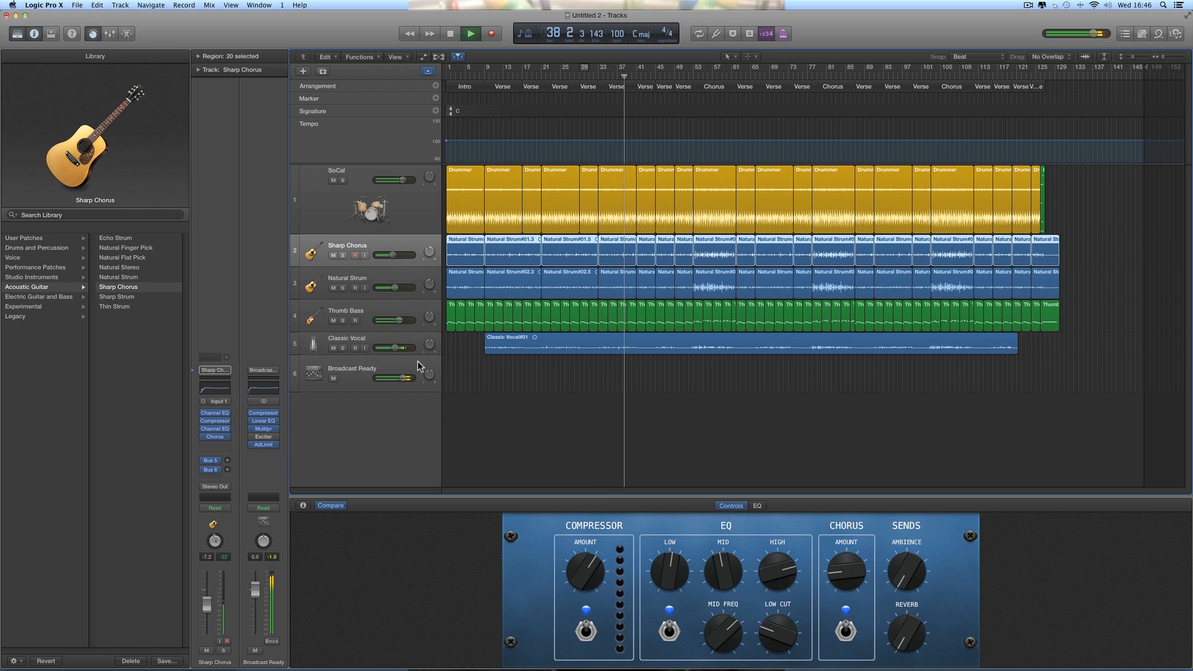
drag(393, 255, 393, 255)
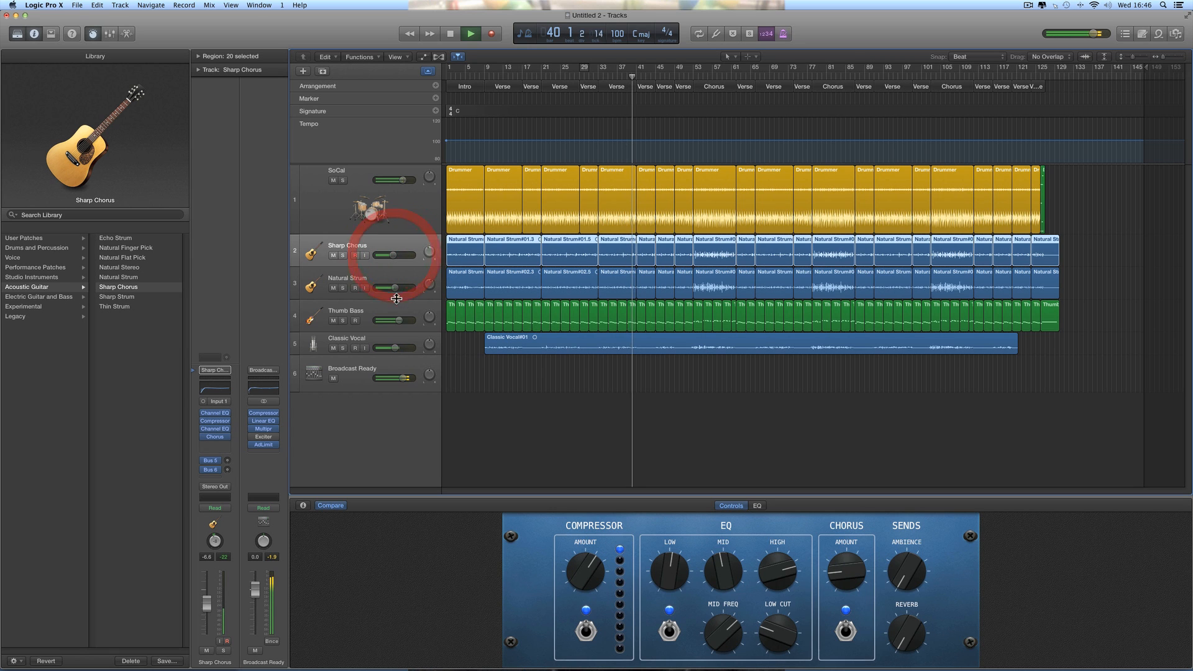
Step: Fine-tune the Classic Vocal sound with compression at -25.5 dB, Spring send at 14%, a slightly lower Mid EQ, and Low EQ at +6.0 dB
click(380, 340)
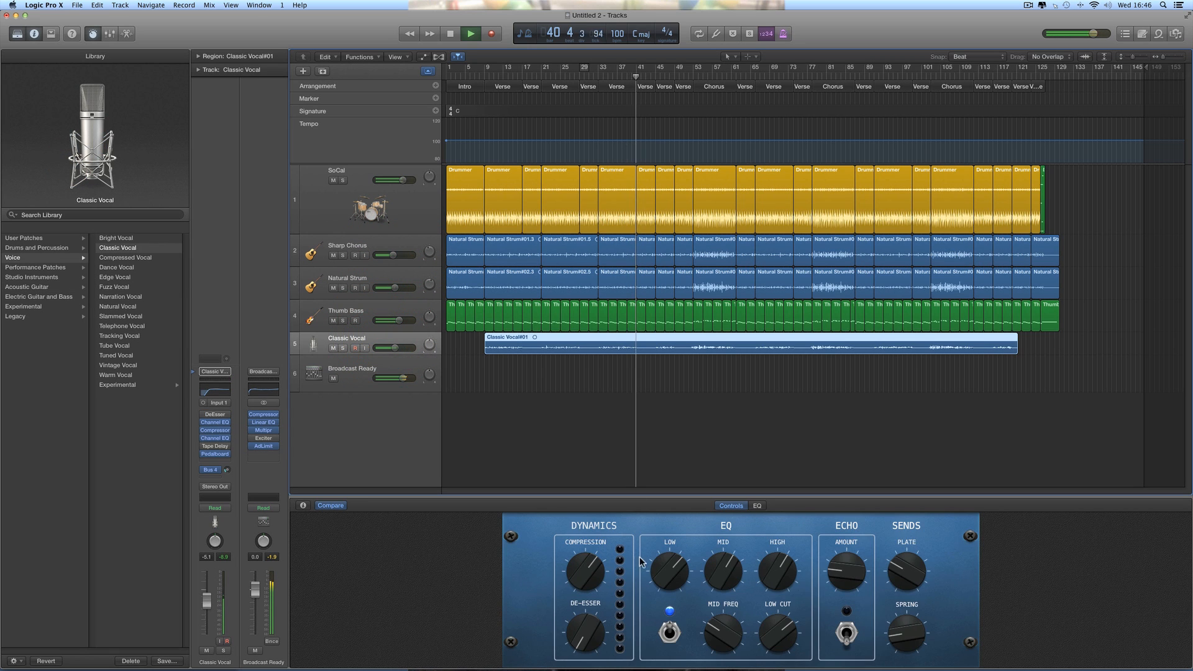
drag(579, 572, 579, 572)
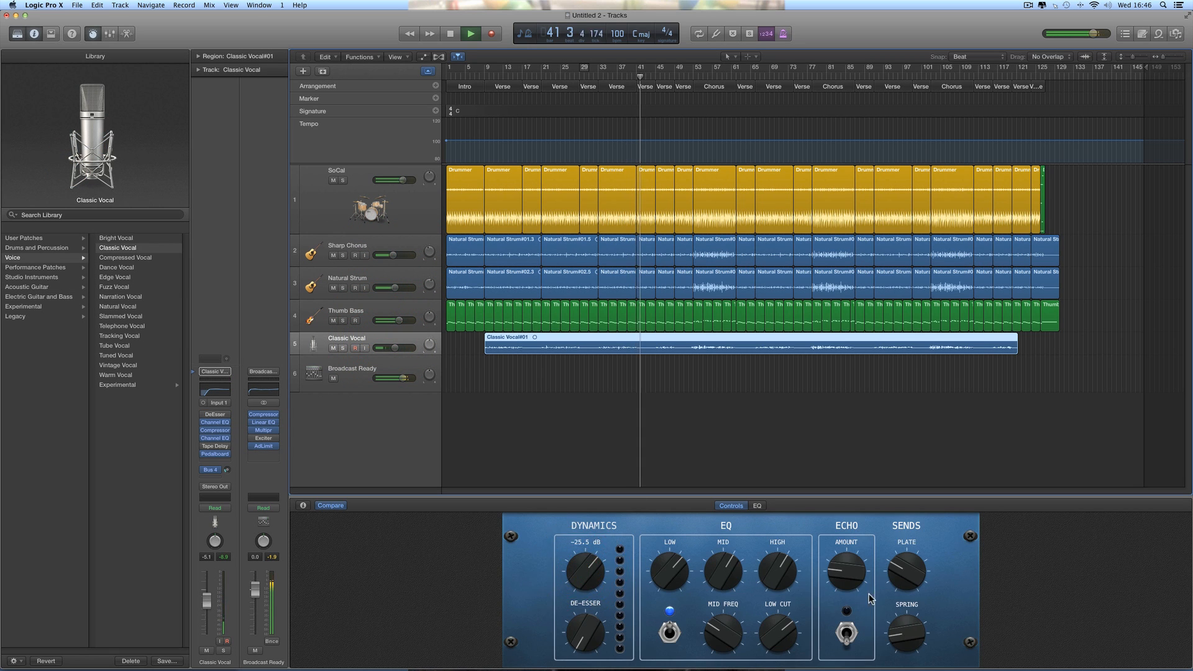
click(900, 618)
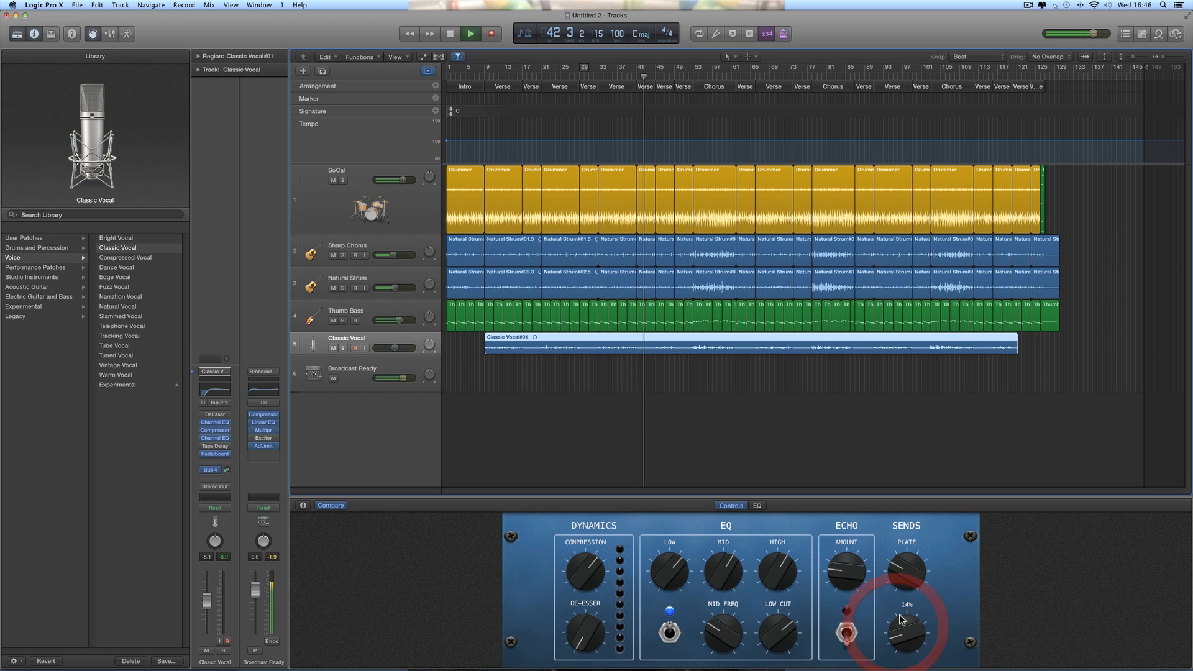
click(726, 584)
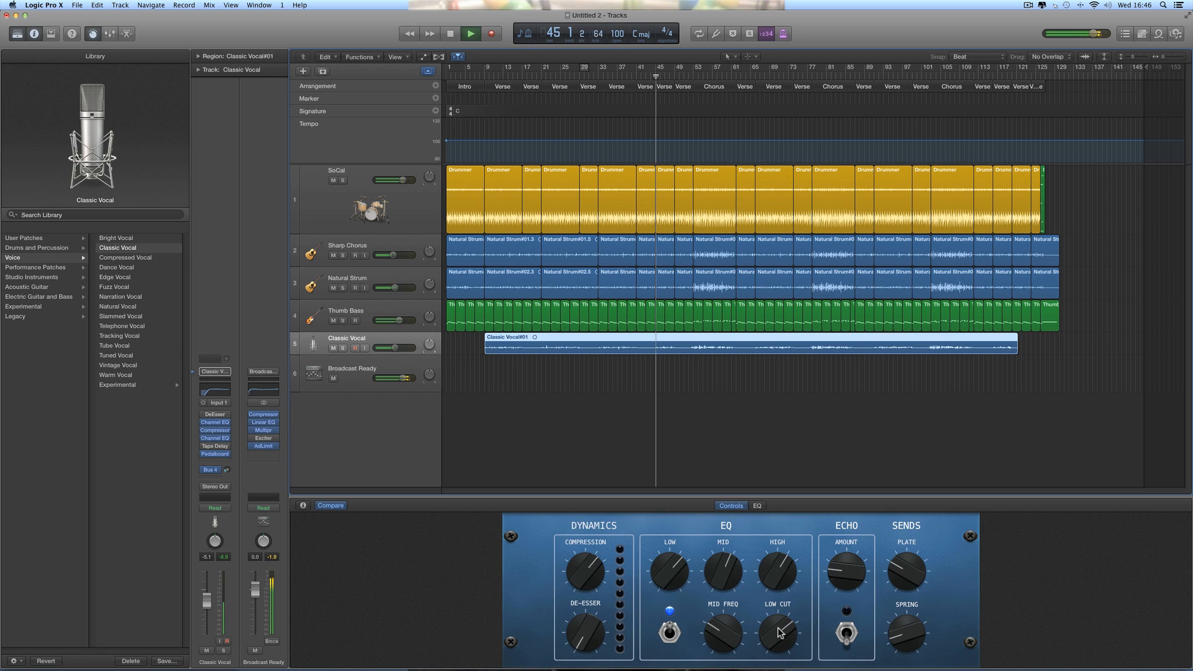
click(665, 579)
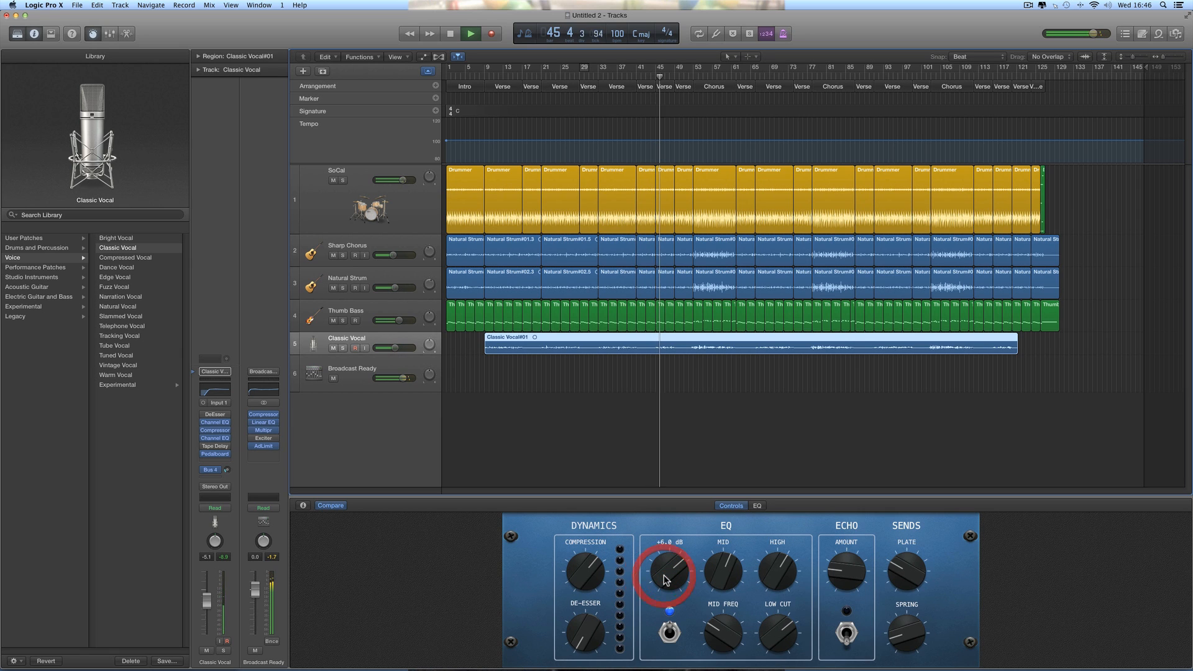
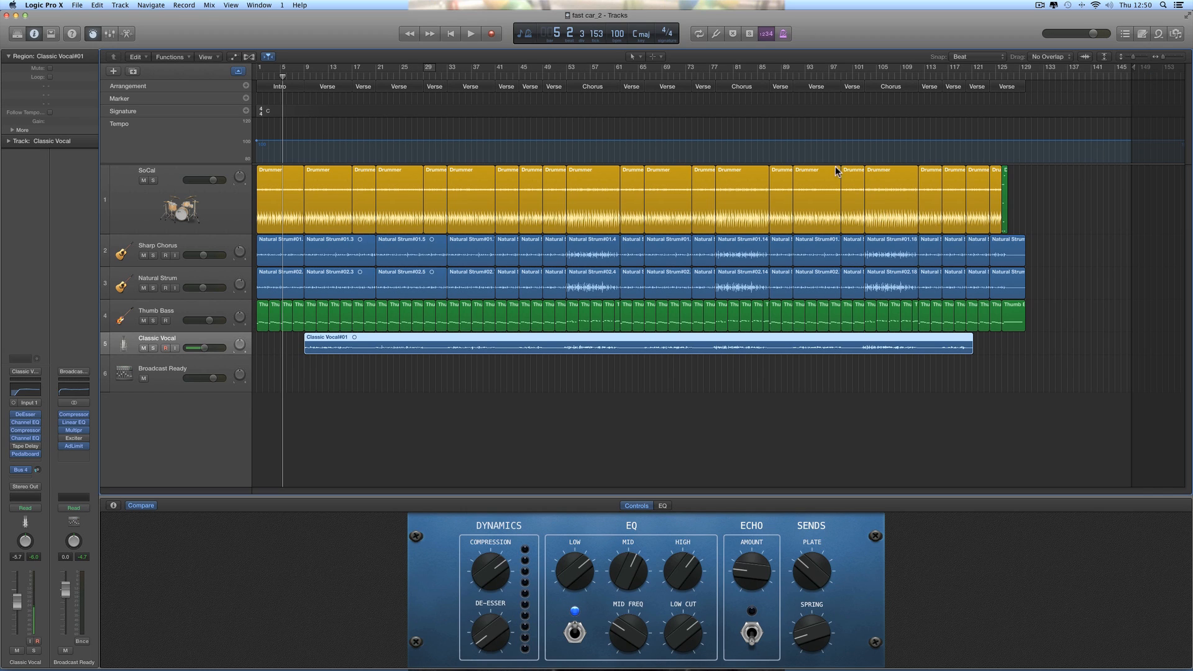
Step: Place the playhead at the start of the first Chorus at bar 53 and enlarge the timeline around it
click(573, 87)
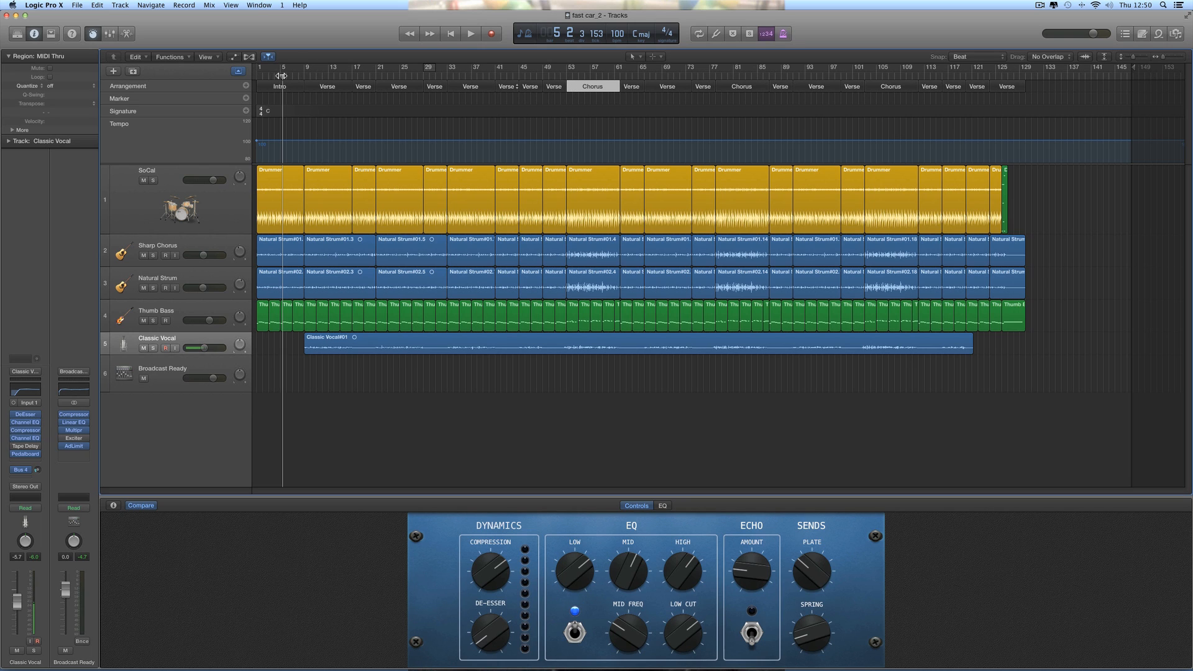
drag(282, 75, 565, 108)
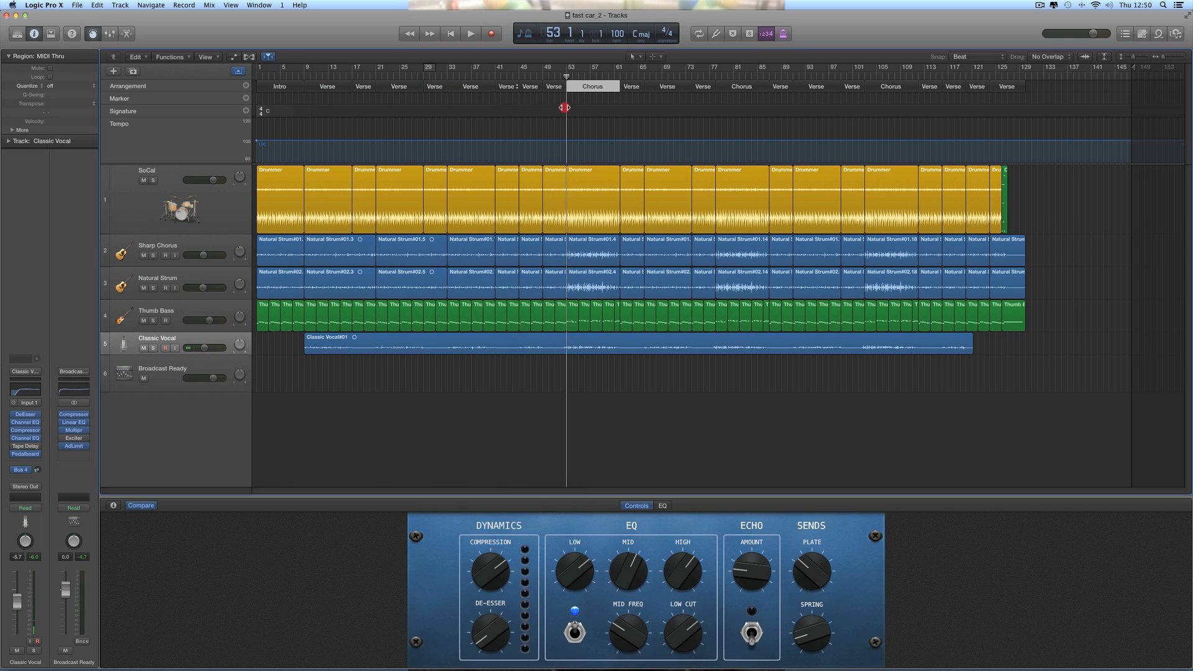
click(1178, 57)
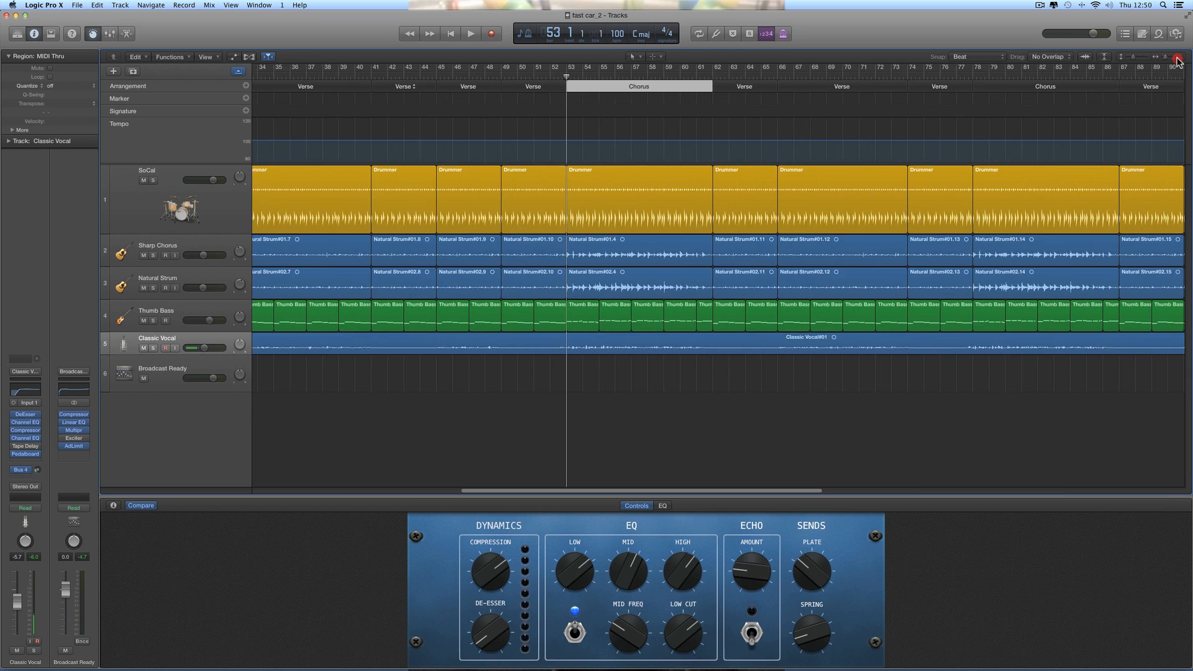
click(1179, 59)
Step: Open the Drummer editor for the SoCal verse region at bars 49–53, raise Fills slightly, and audition the transition into the chorus
click(599, 187)
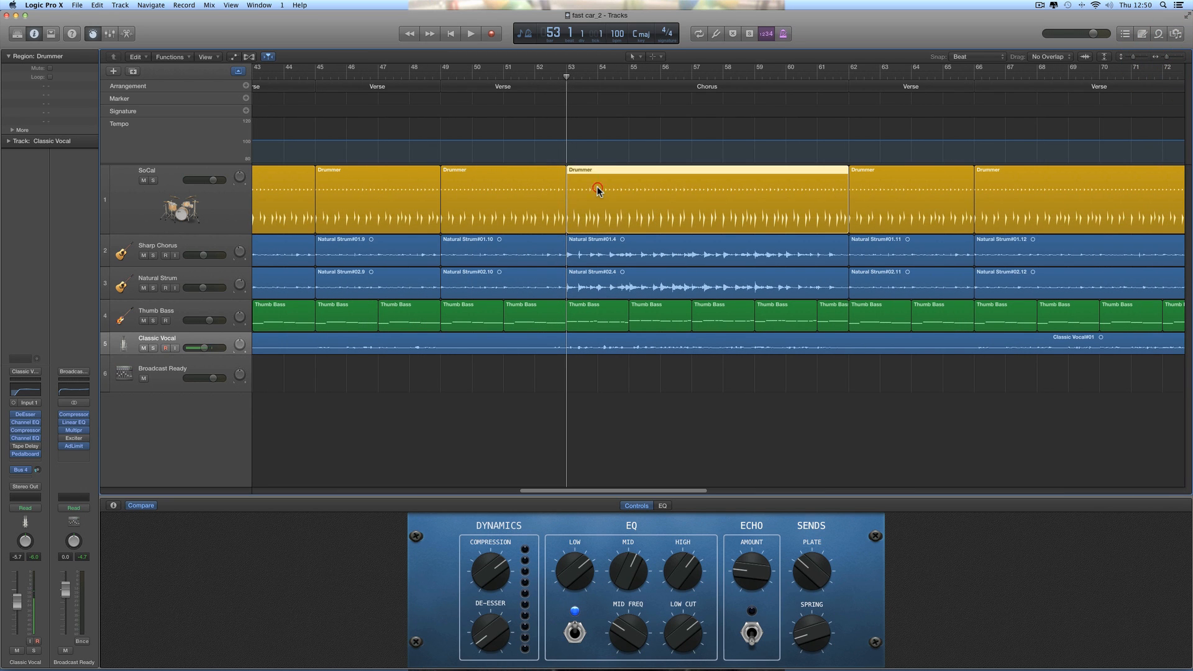
click(532, 184)
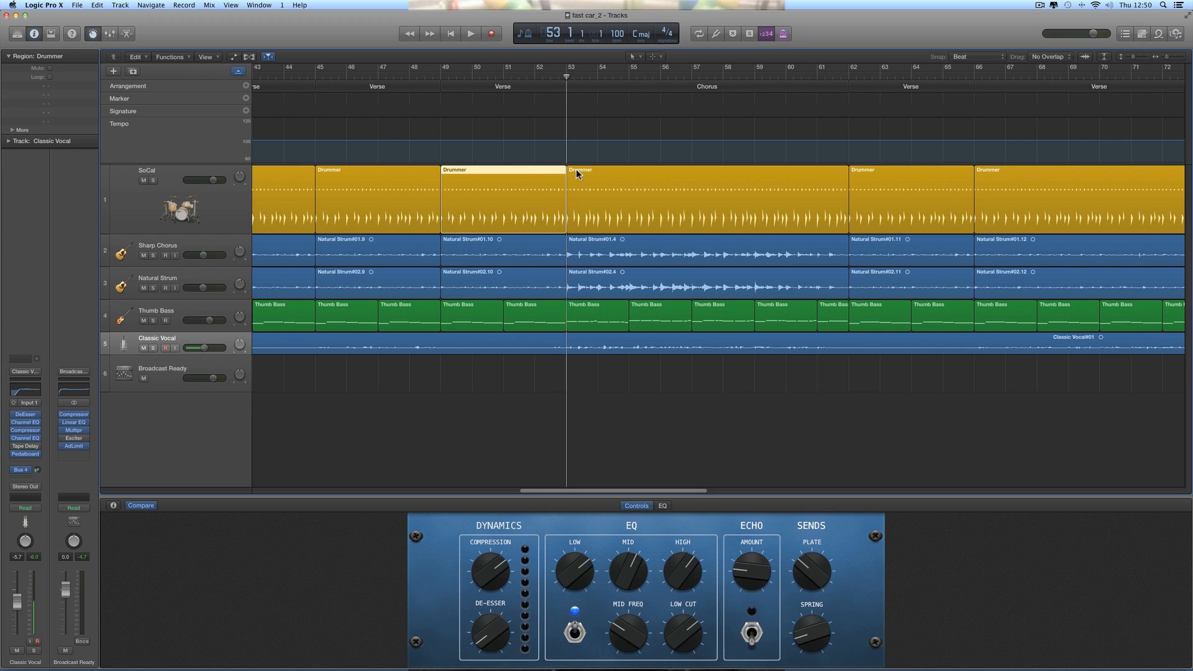
click(583, 178)
click(504, 182)
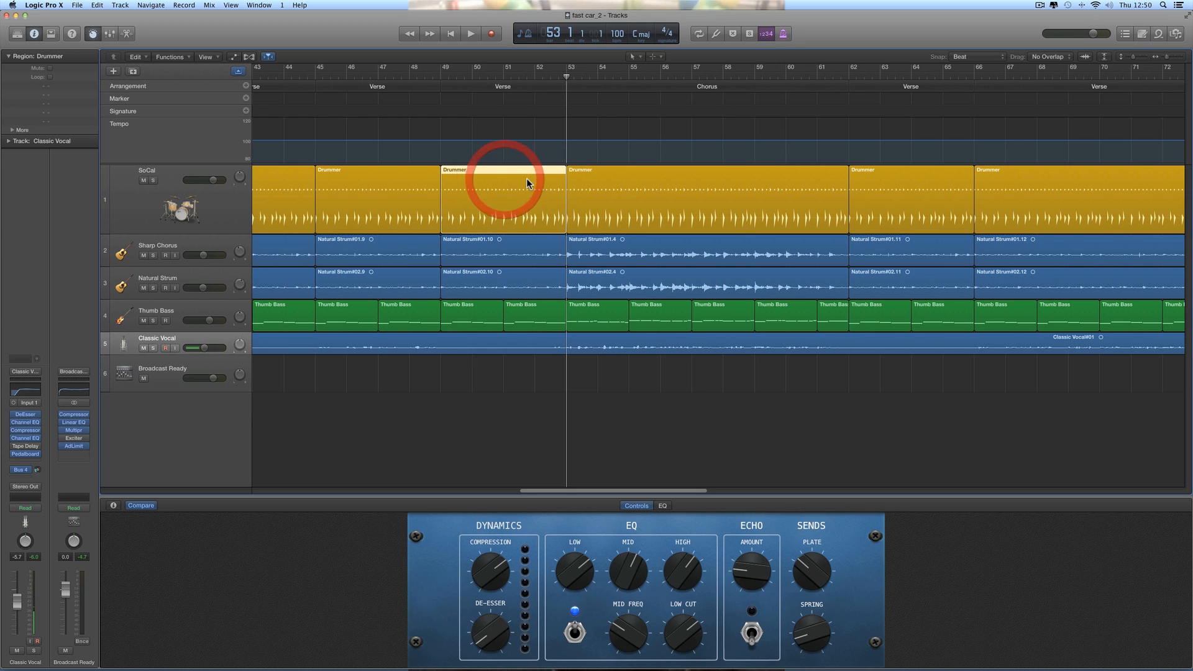
double_click(529, 172)
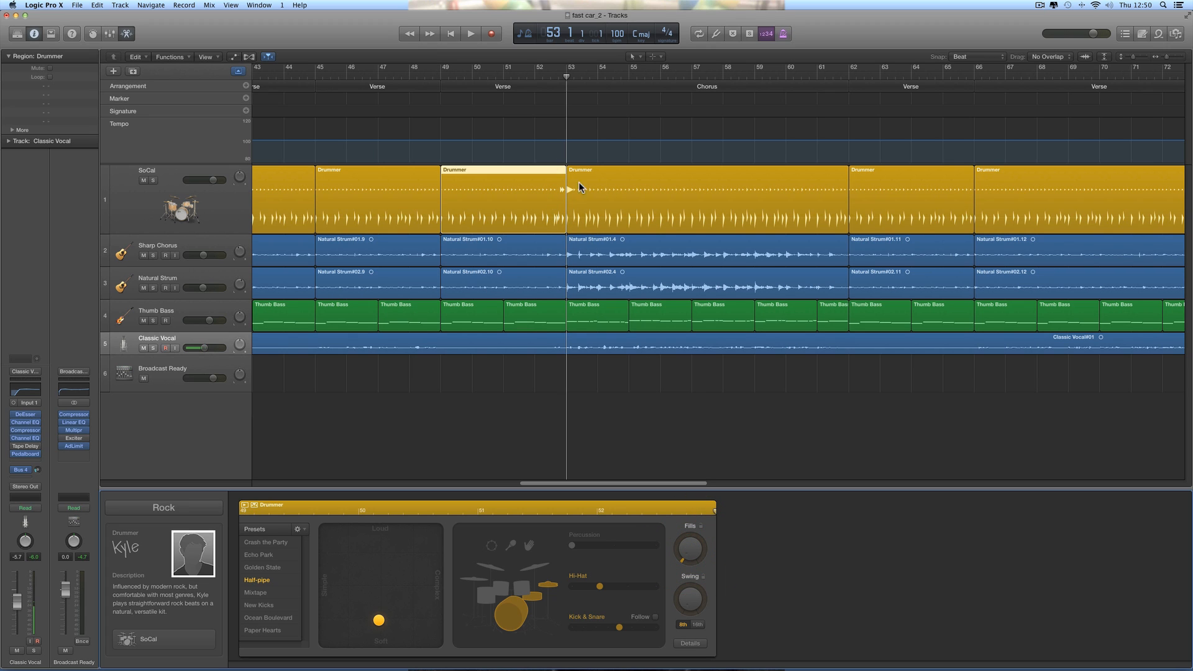
double_click(538, 74)
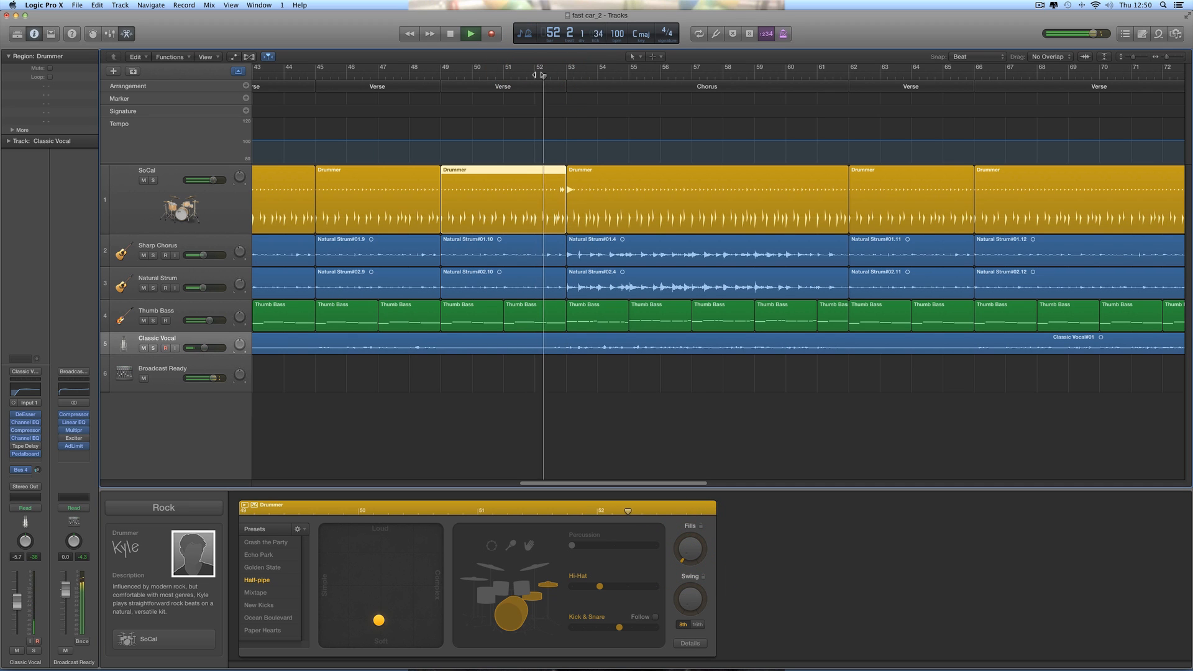
key(space)
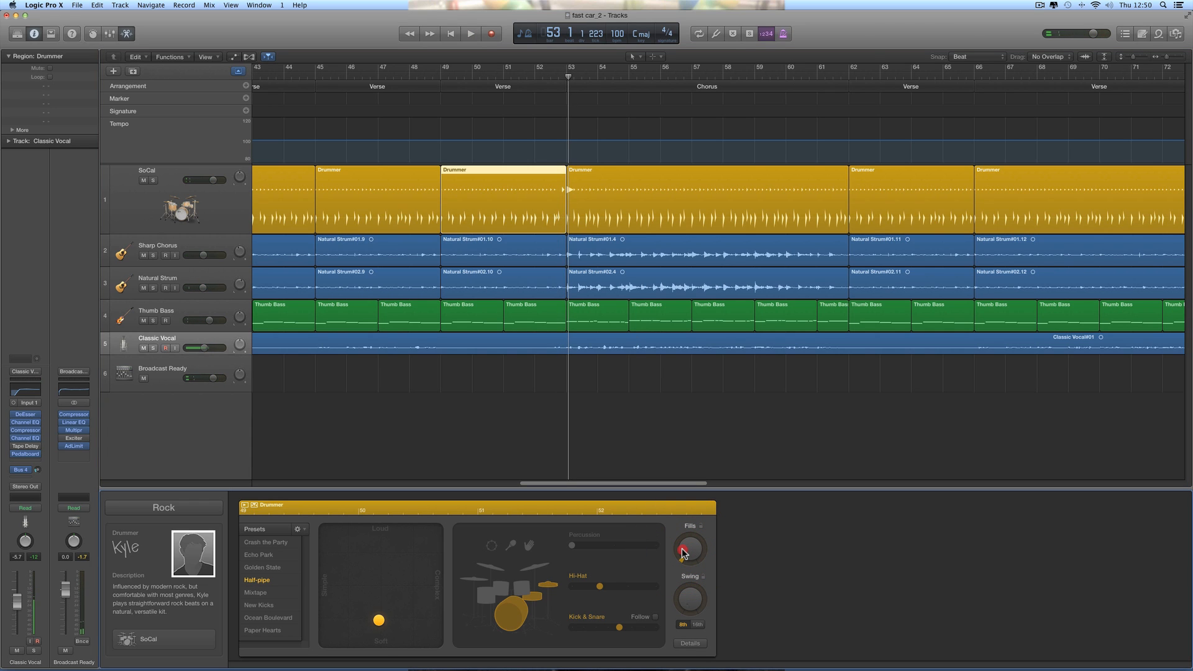
Step: Readjust Fills on the verse region before the first chorus and replay the transition from bar 52
click(534, 74)
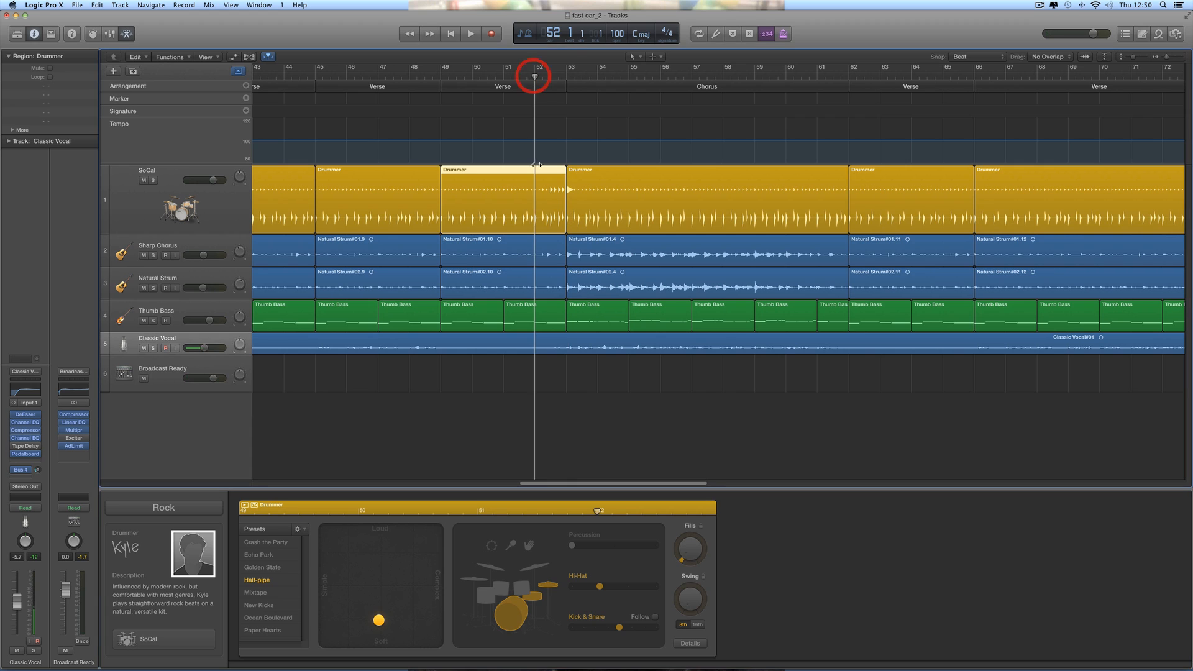
key(space)
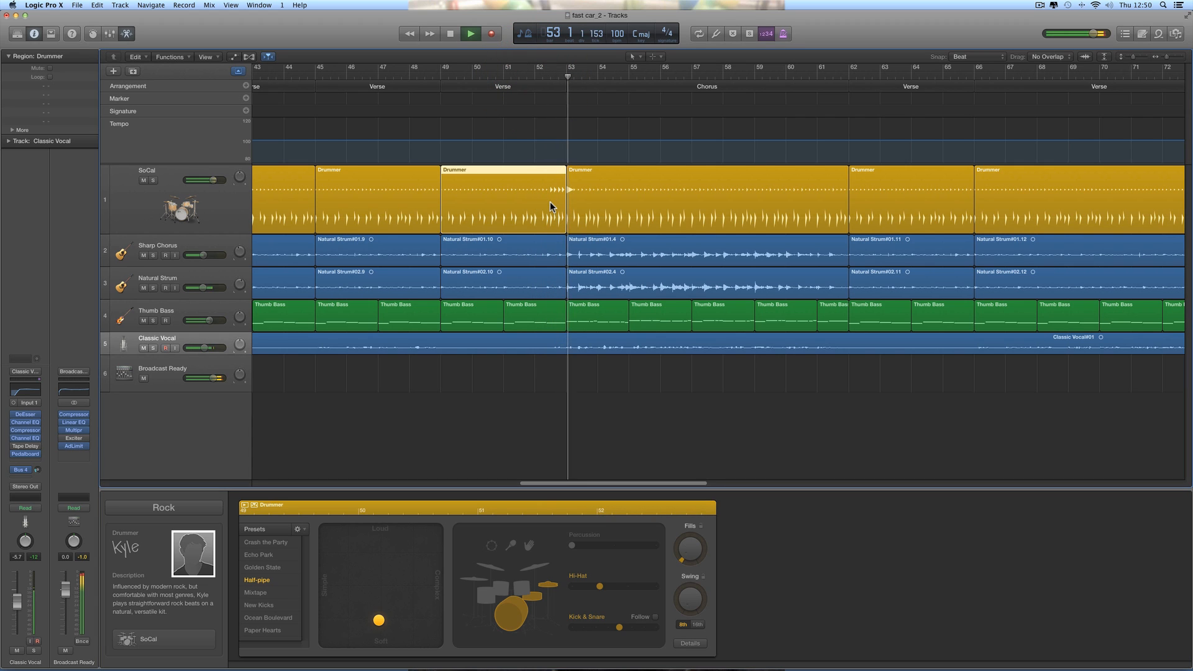
key(space)
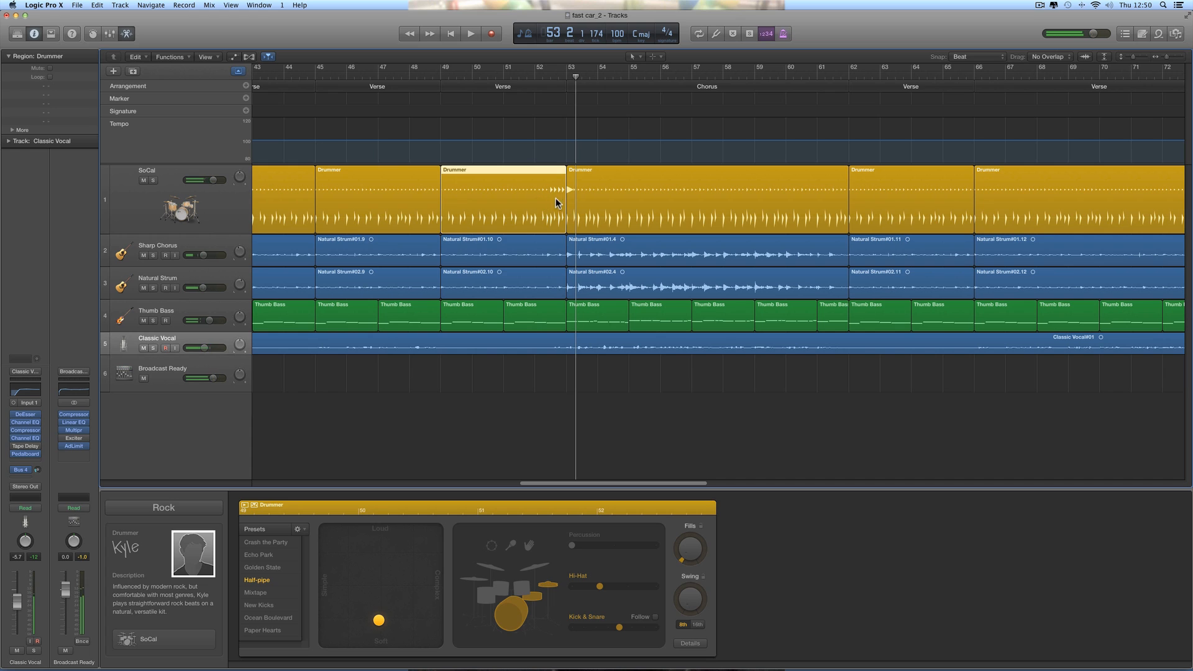
Step: Raise Fills slightly on the first chorus Drummer region at bars 53–62 and audition the transition into the following verse
click(677, 196)
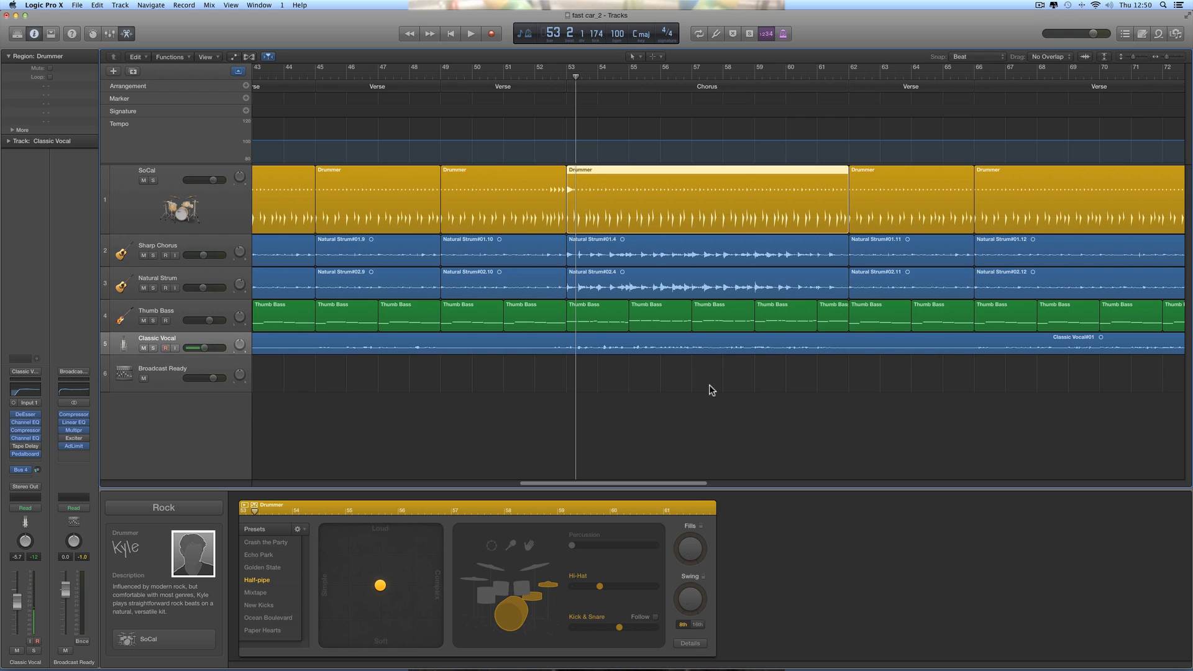
drag(691, 561, 691, 551)
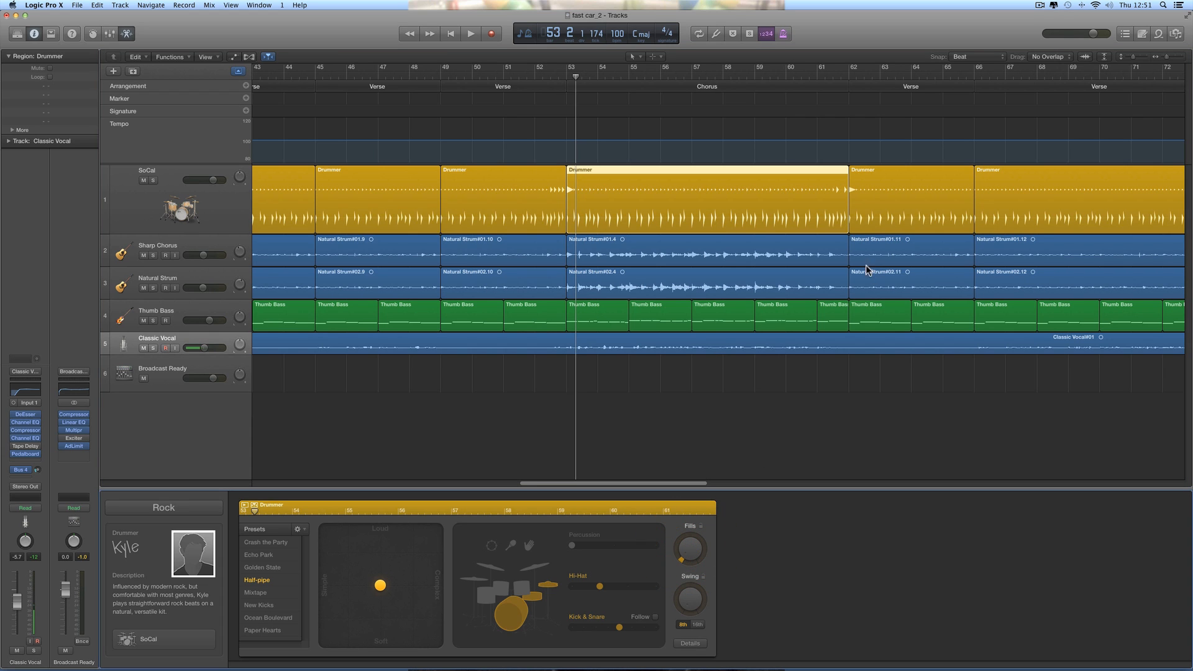
click(815, 77)
key(space)
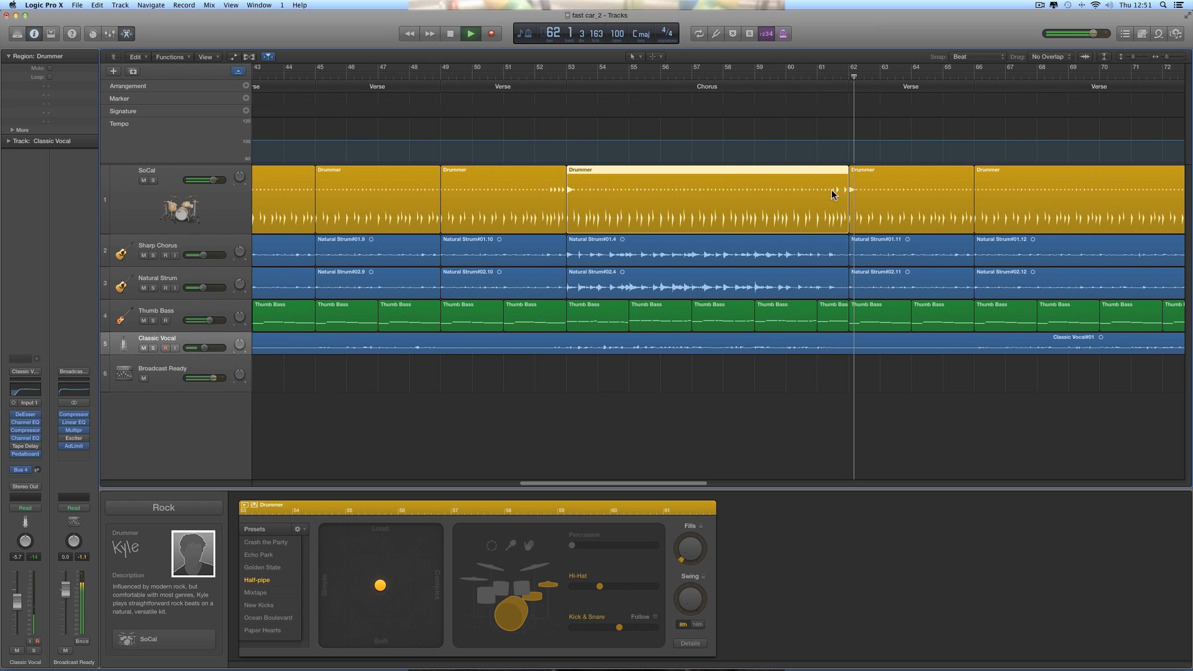
key(space)
Step: Raise Fills slightly on the Drummer verse region at bars 74–78 and audition it from bar 77 into the second chorus
scroll(809, 205, right, 5)
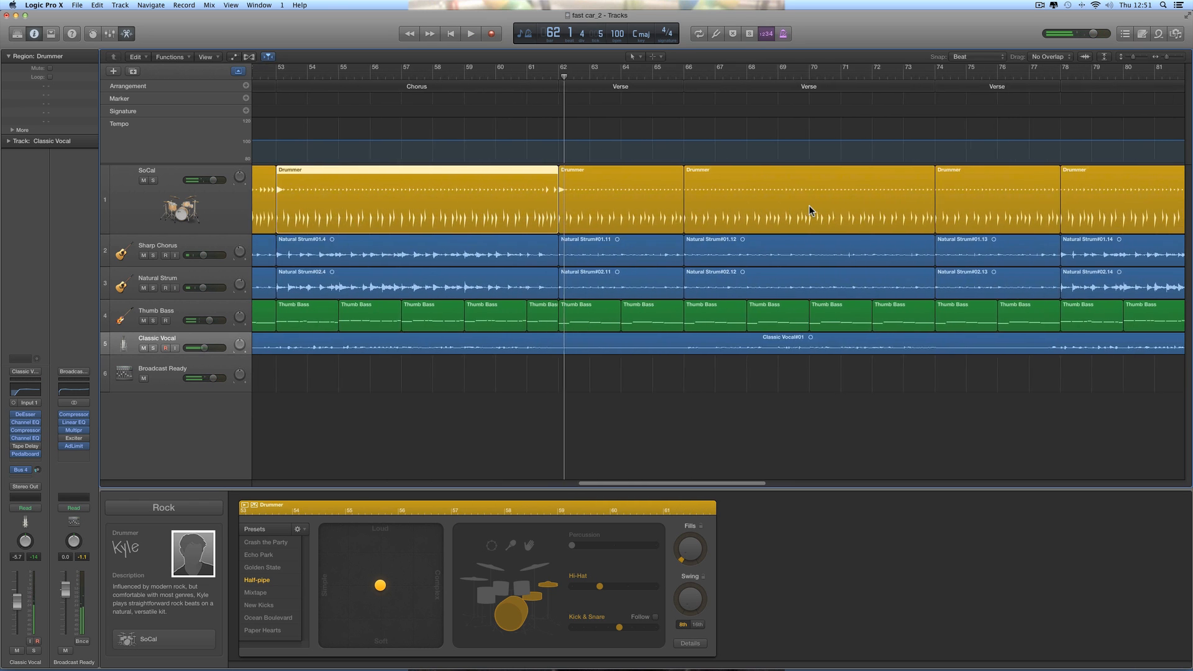
scroll(809, 205, right, 6)
click(712, 190)
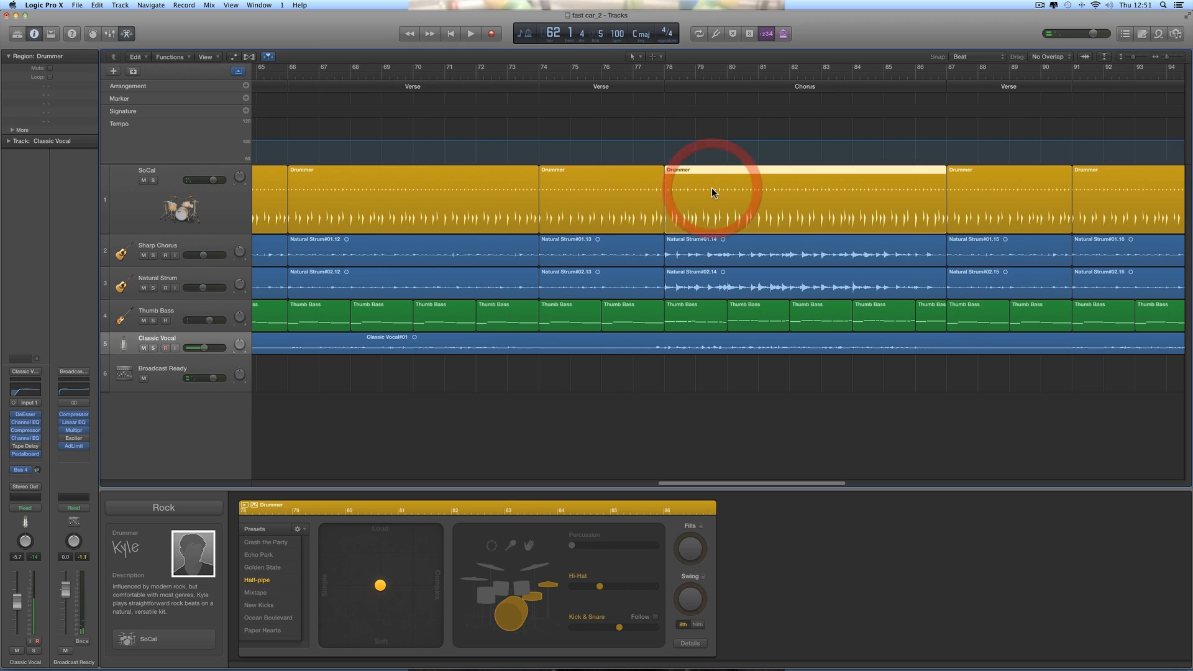
click(632, 178)
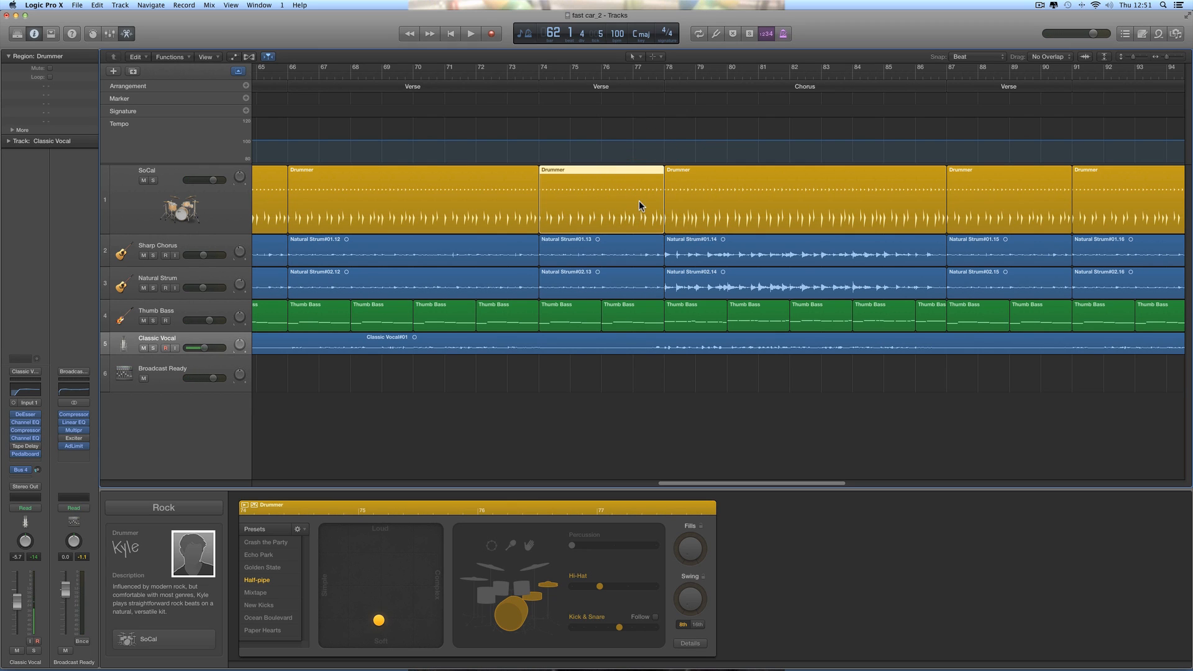
click(701, 193)
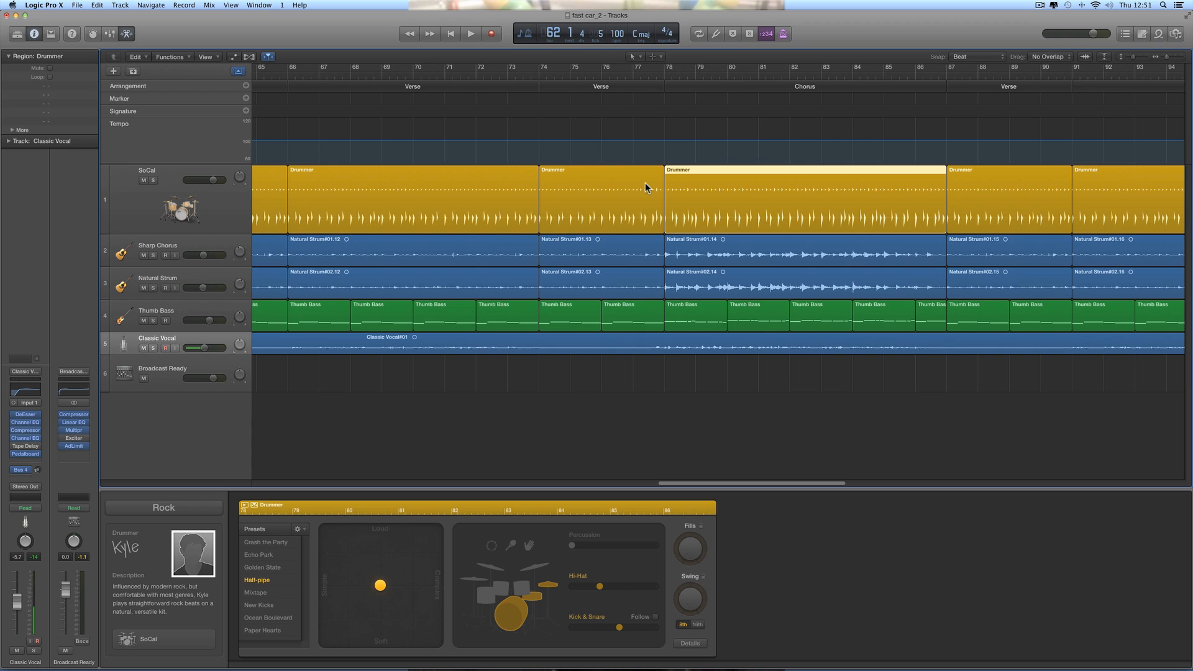
click(645, 181)
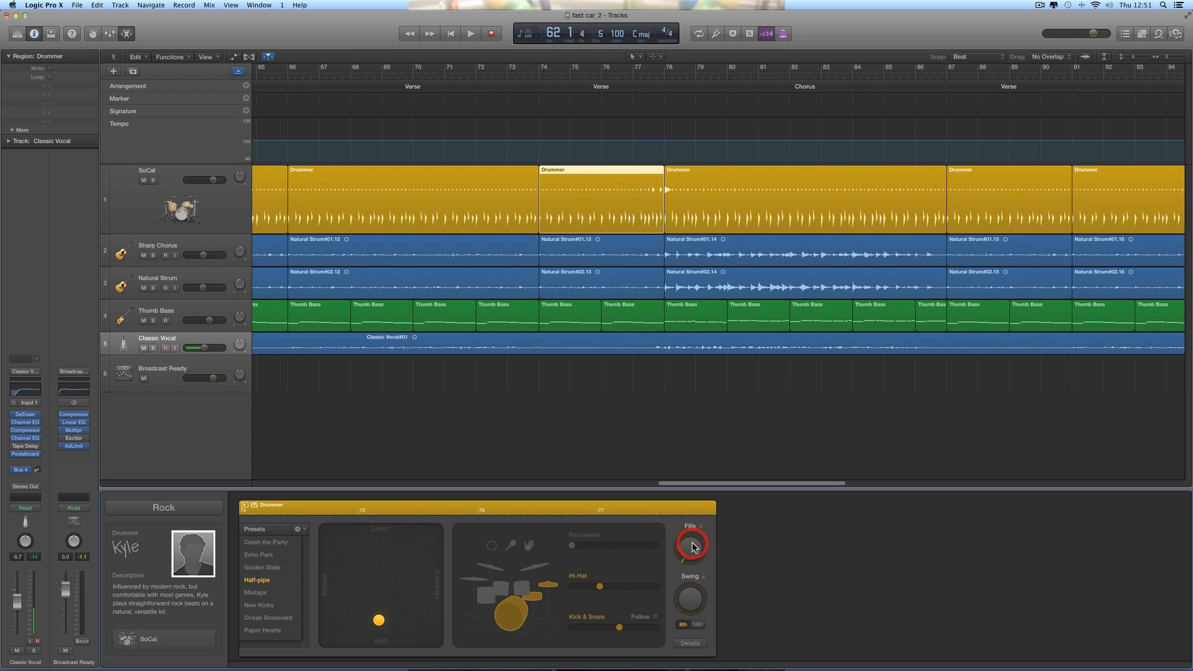
double_click(632, 75)
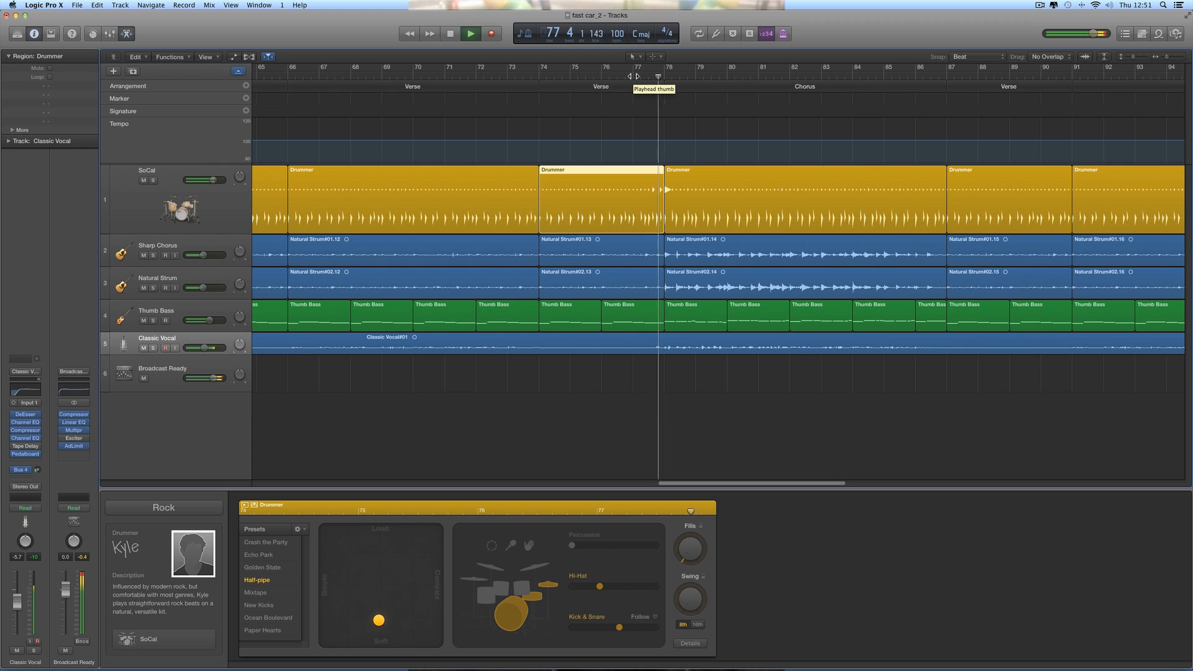
key(space)
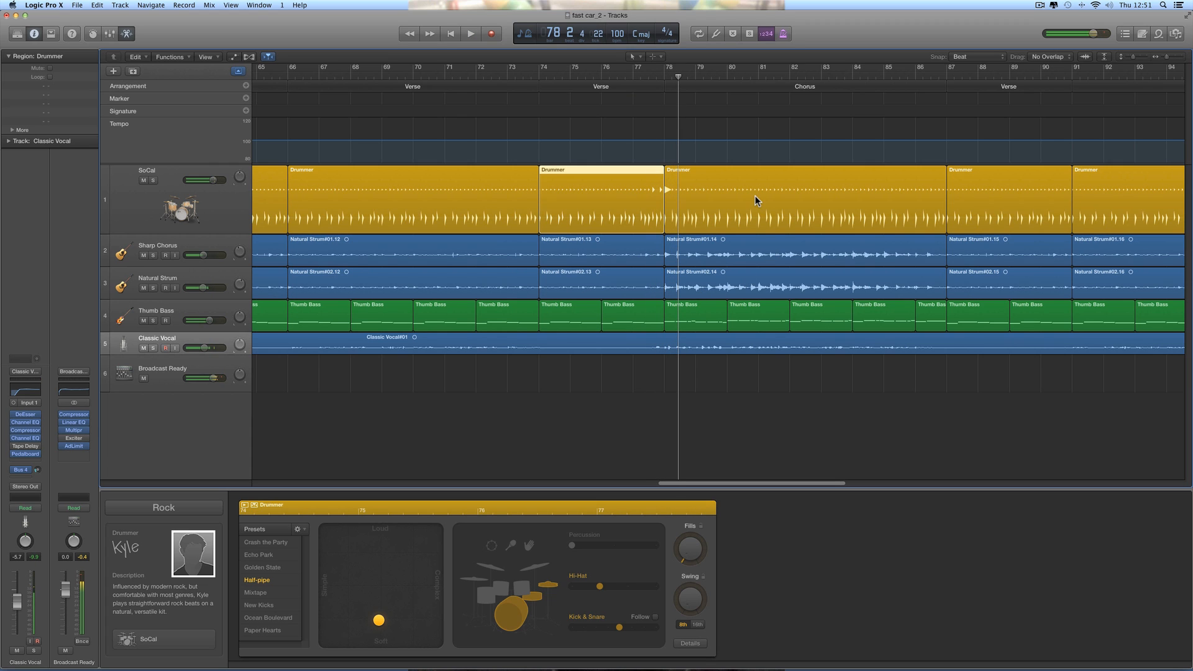
Step: Raise Fills slightly on the second chorus Drummer region at bars 78–87 and audition its ending from bar 86
click(756, 197)
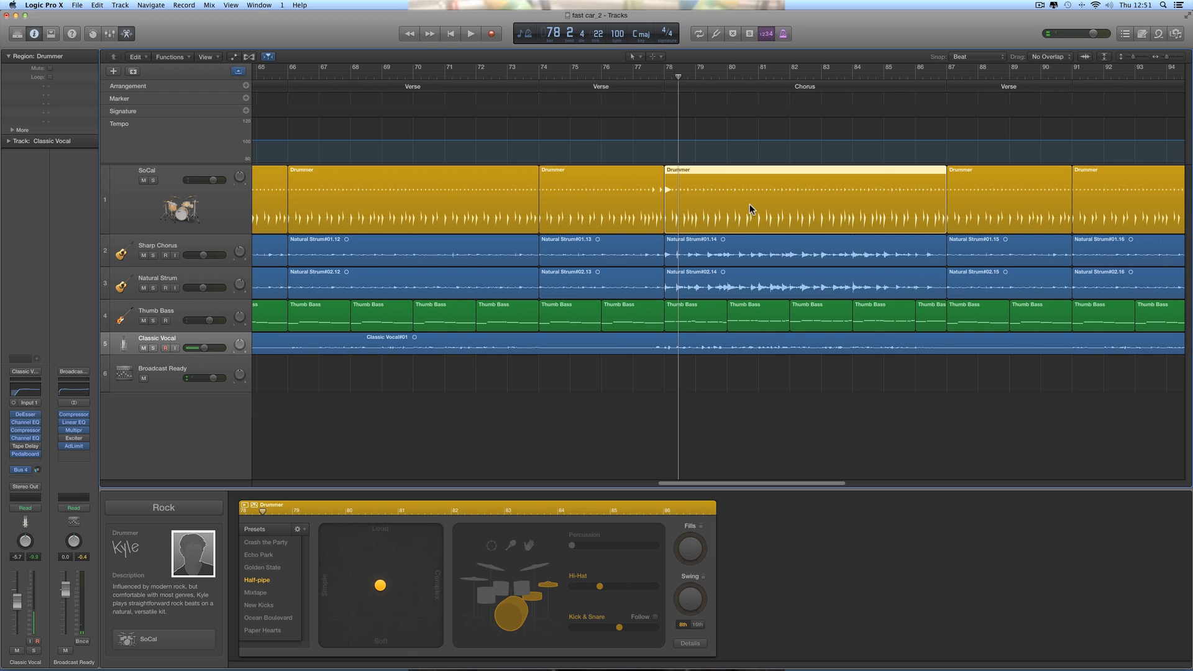
click(693, 547)
double_click(917, 77)
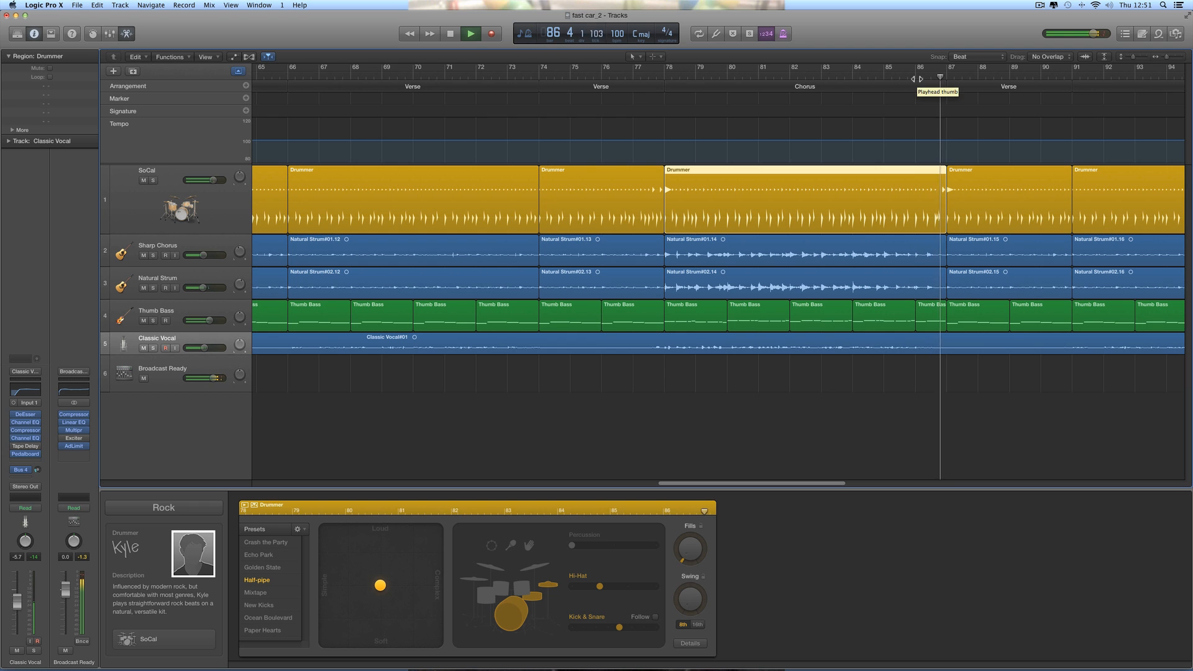
key(space)
Step: Raise Fills on the Drummer verse region at bars 99–103 and audition the transition into the third chorus
scroll(880, 202, right, 10)
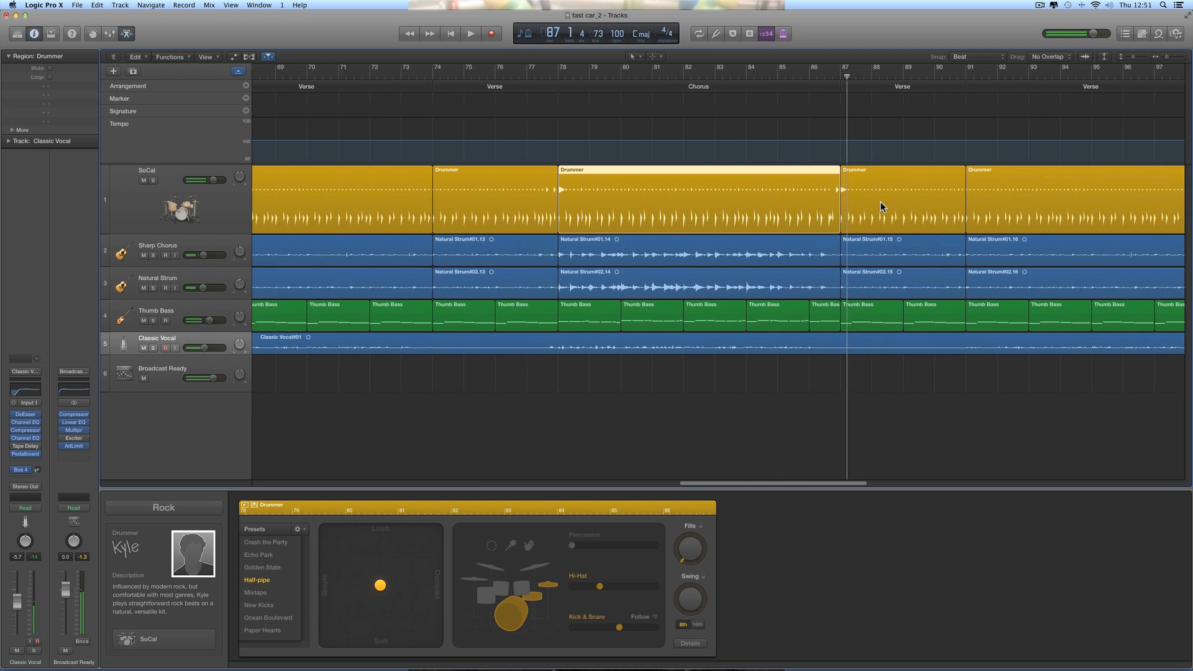
scroll(879, 201, right, 4)
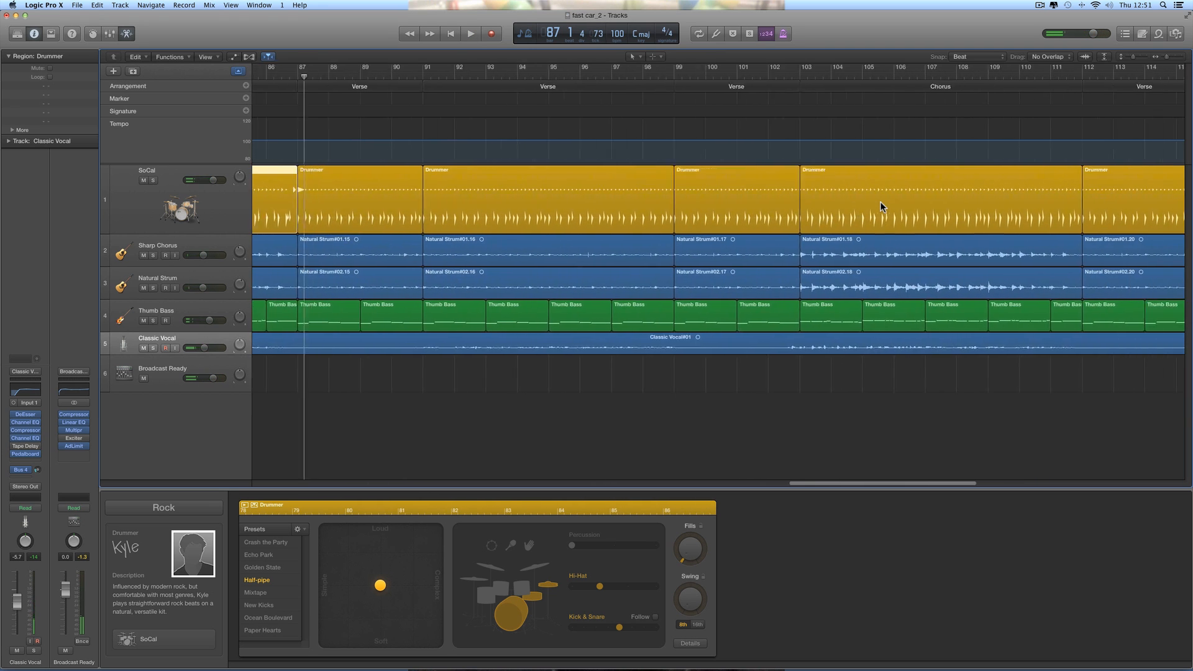
click(776, 202)
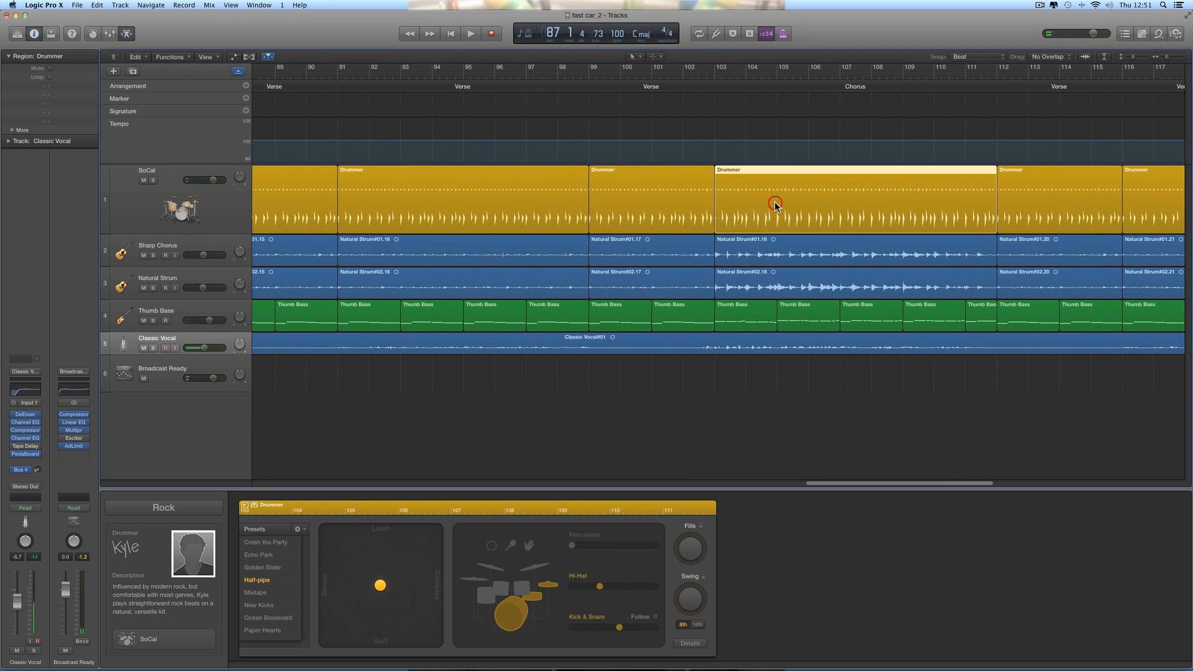
click(697, 185)
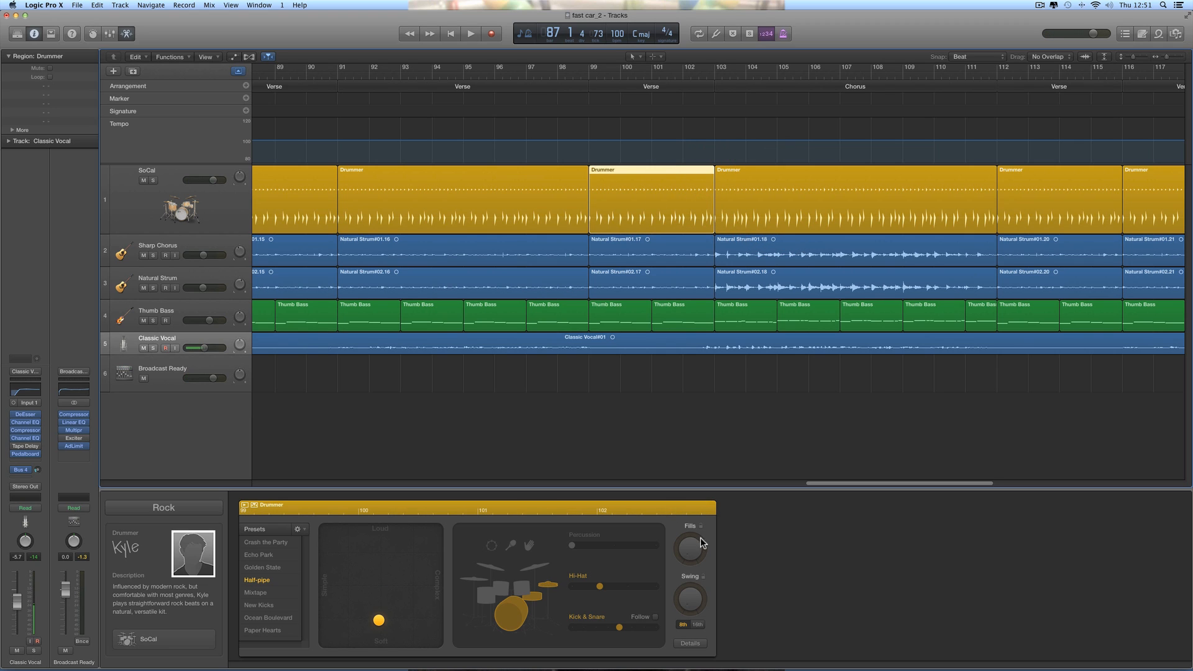
drag(697, 538, 697, 539)
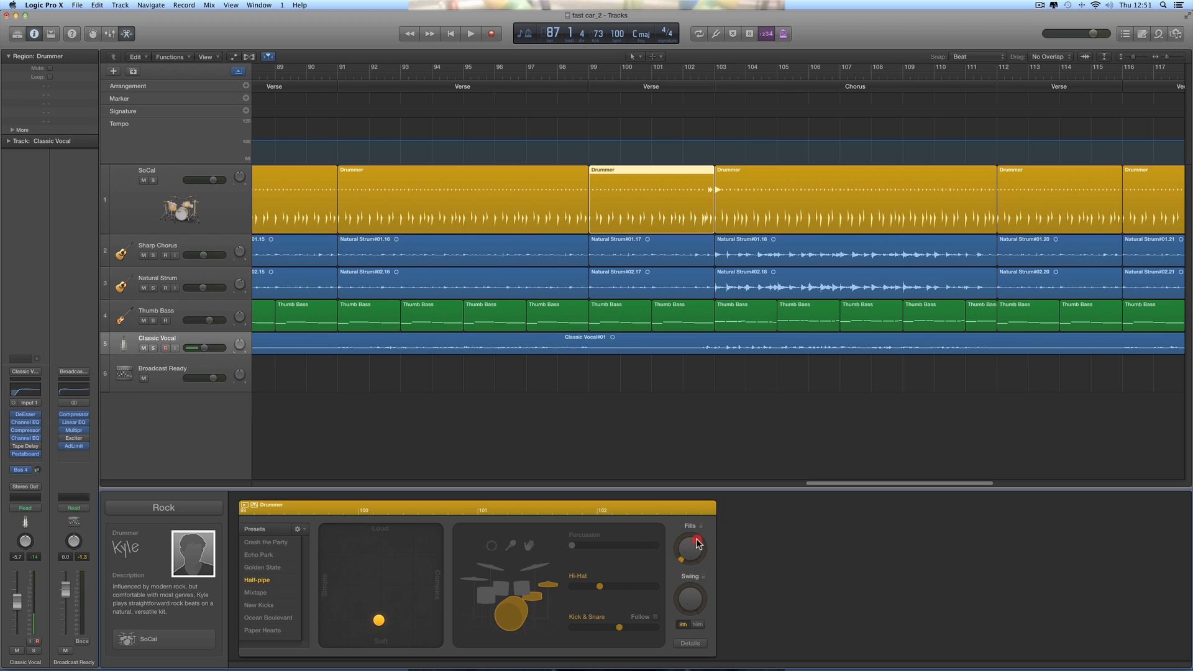
drag(697, 538, 697, 539)
click(684, 80)
key(space)
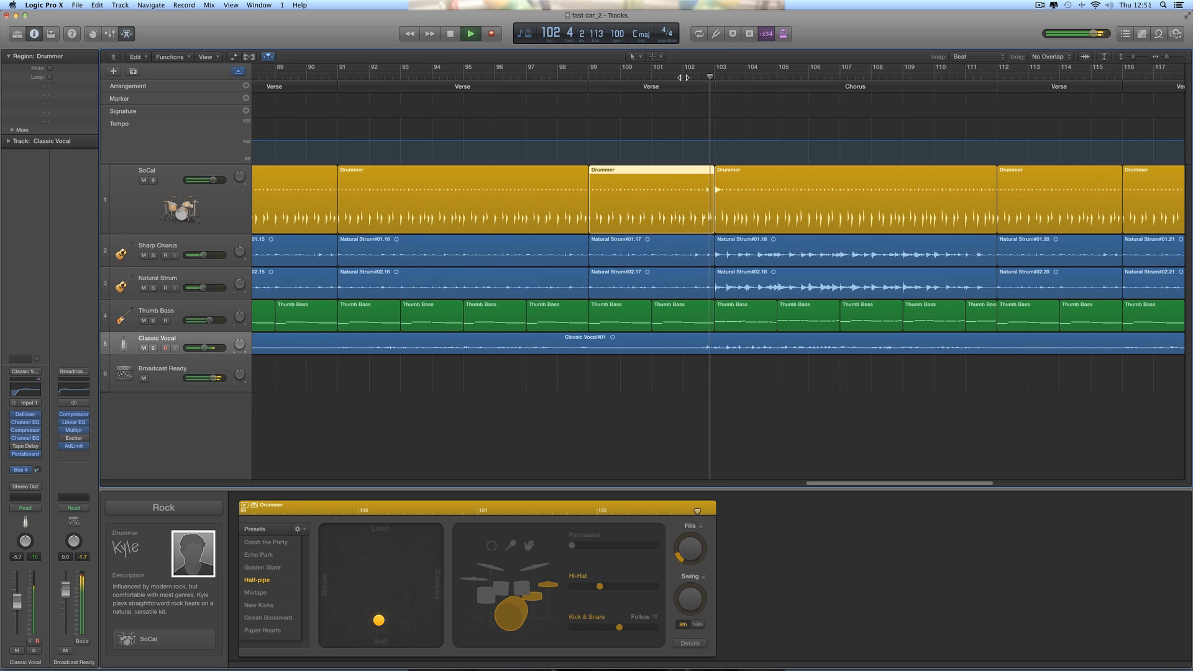
key(space)
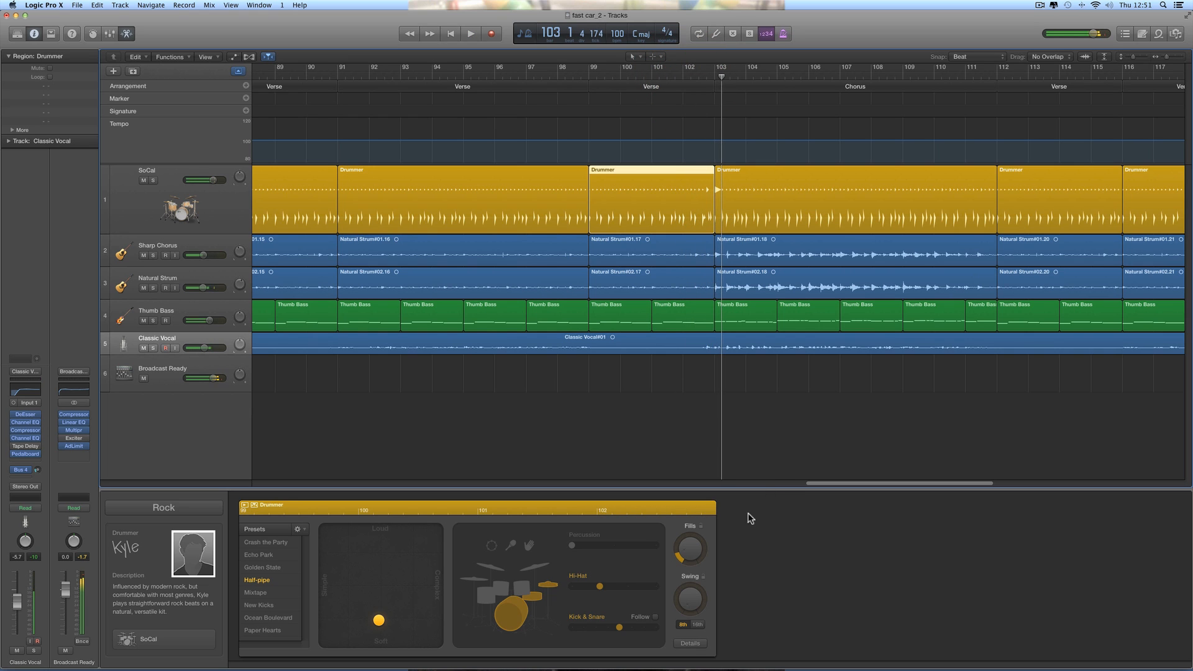
Step: Readjust Fills on the verse region before the third chorus and replay the transition into bar 103
click(688, 554)
click(684, 76)
key(space)
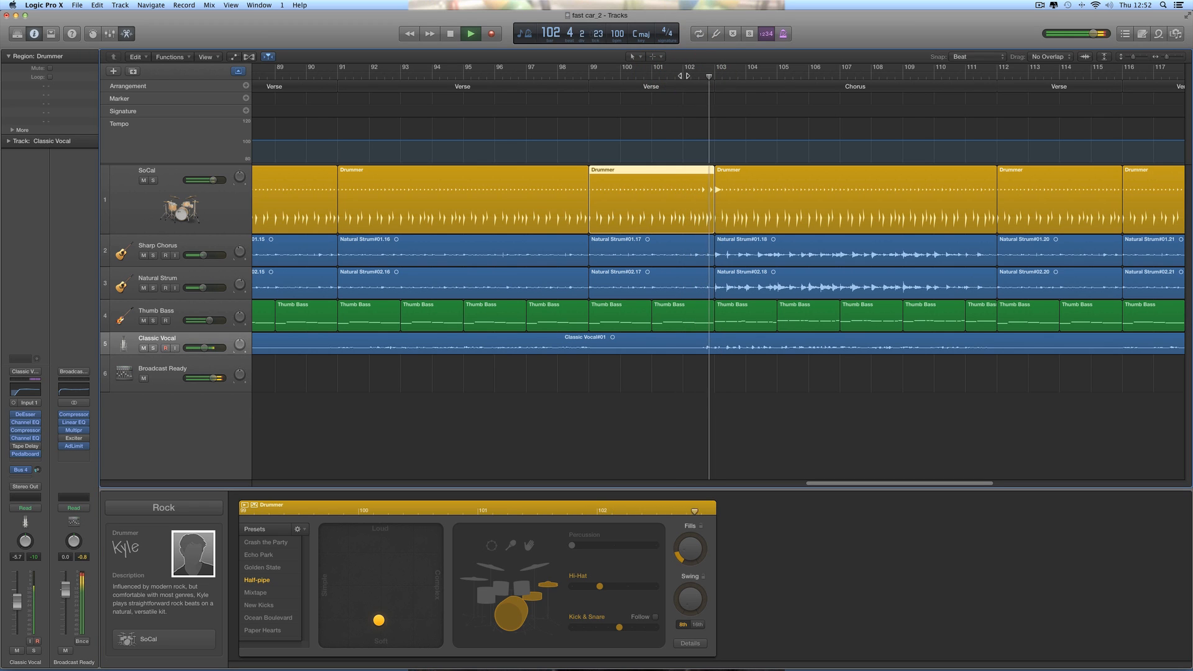
key(space)
Step: Raise Fills slightly on the third chorus Drummer region at bars 103–112 and play its ending from about bar 111
click(801, 209)
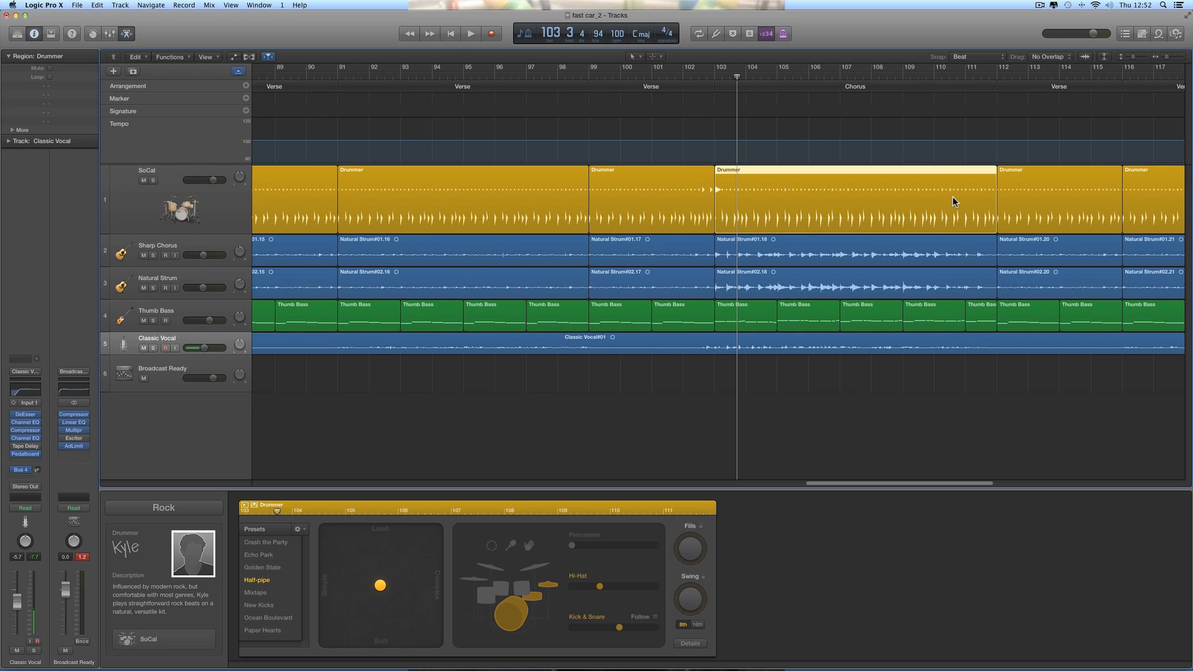
click(692, 555)
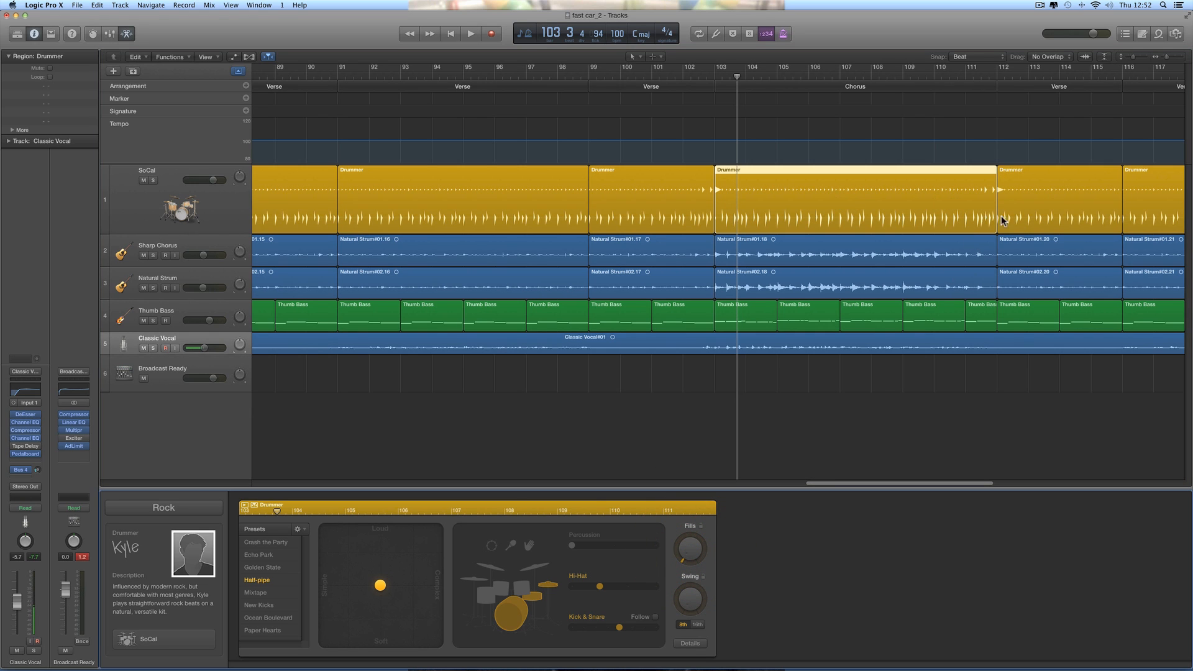
double_click(963, 78)
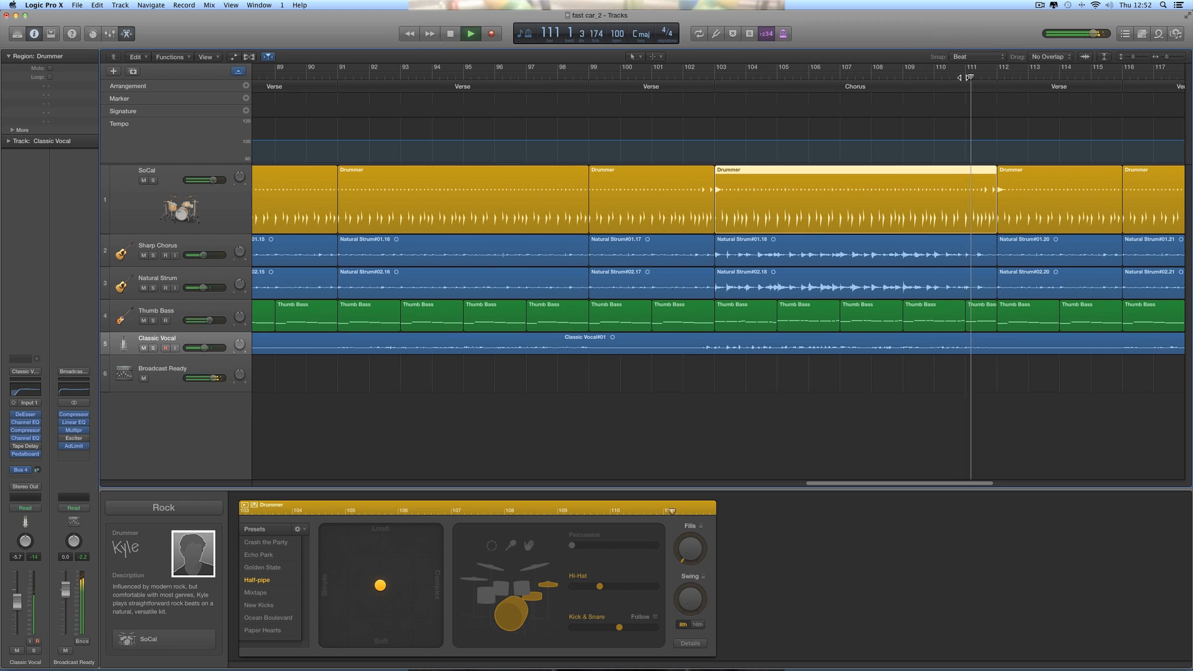
Step: Raise Fills further on the third chorus Drummer region at bars 103–112 and replay its ending from about bar 111
key(space)
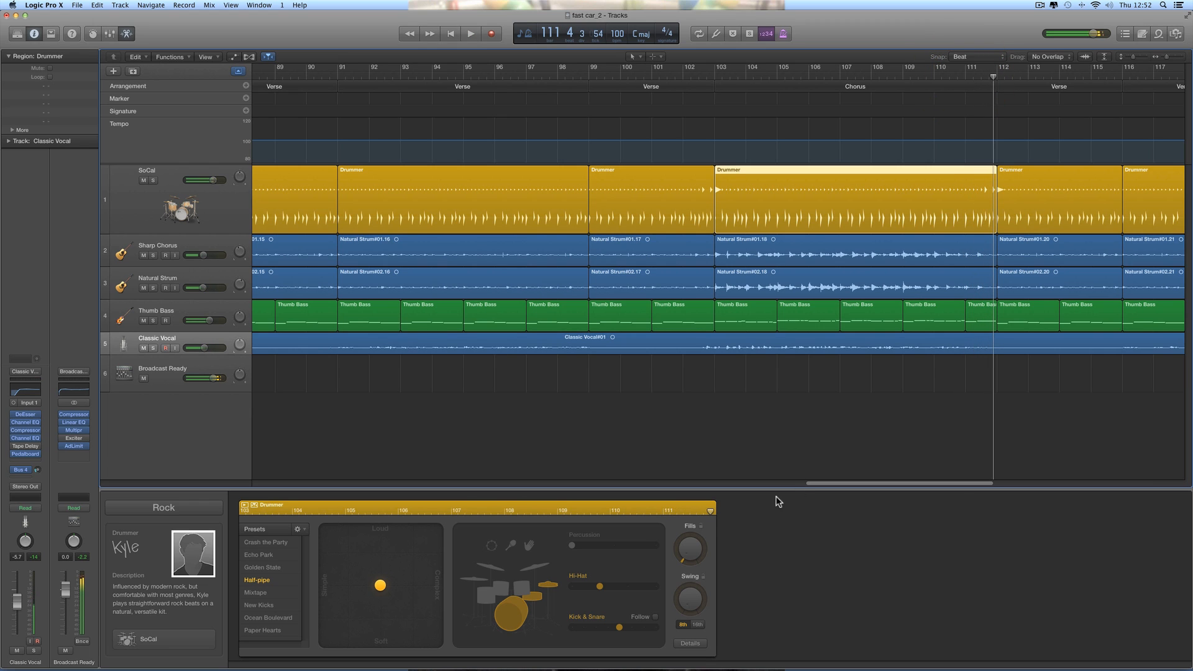
click(694, 545)
drag(694, 547, 691, 513)
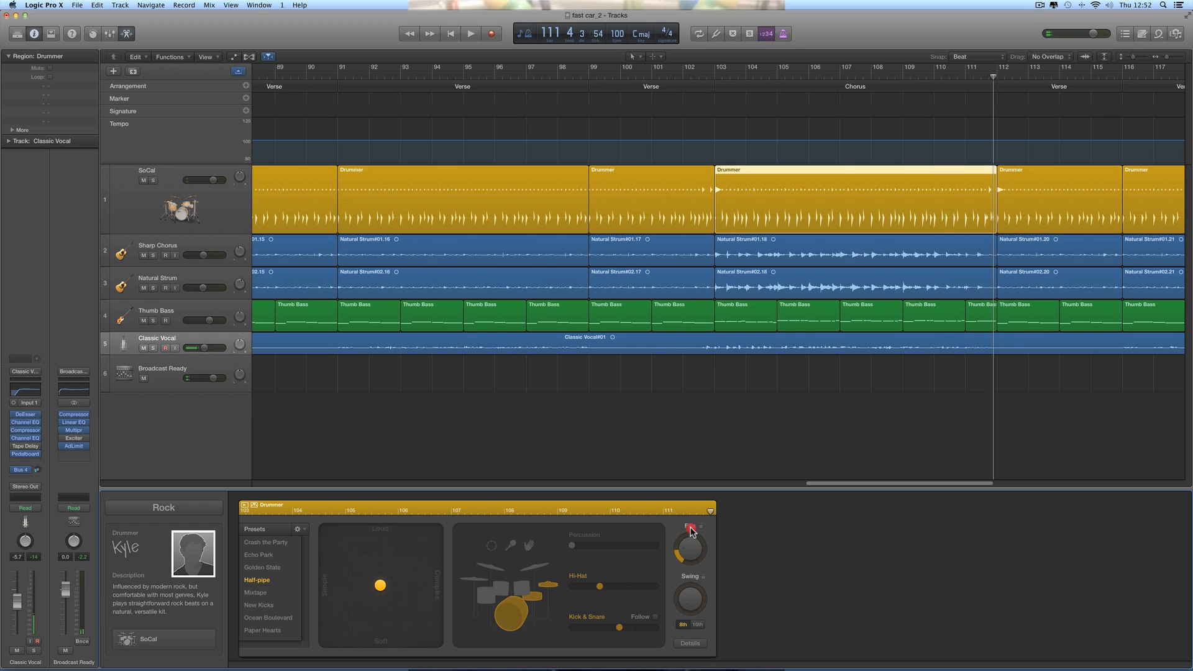
double_click(965, 76)
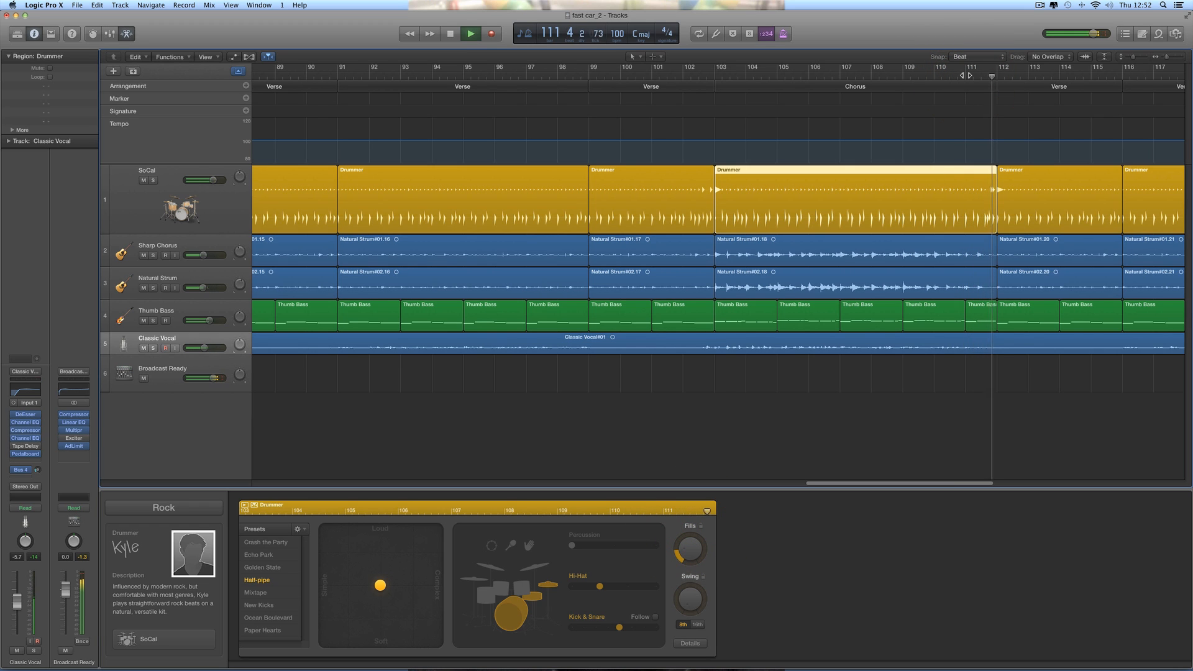
key(space)
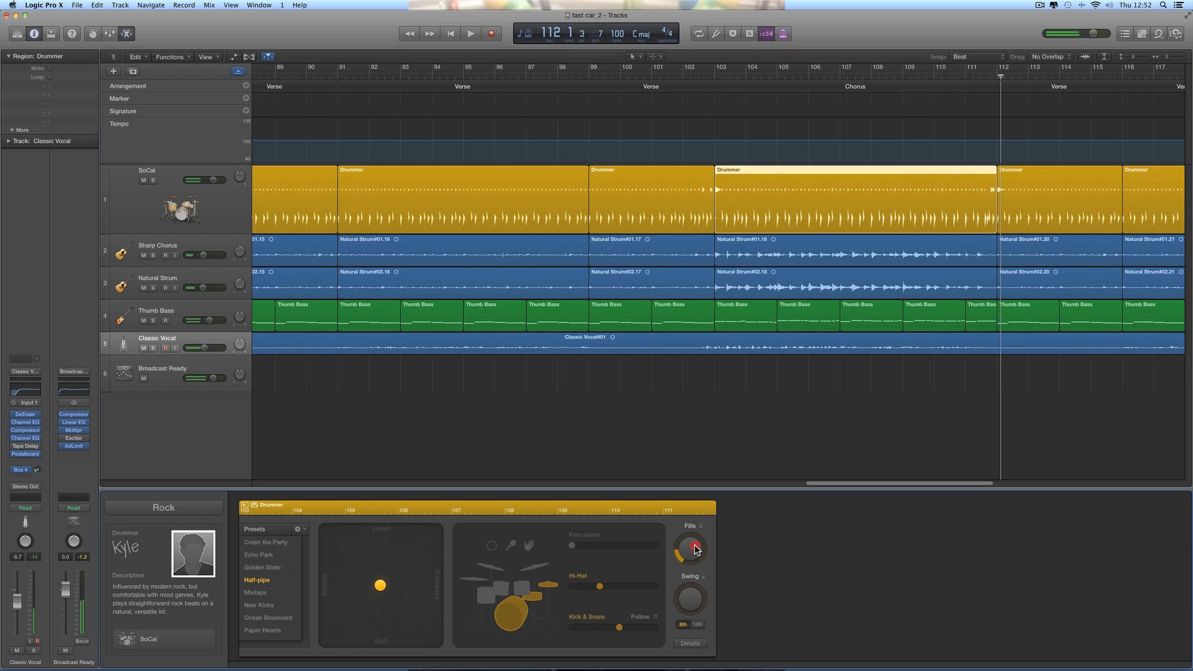
Step: Readjust Fills on the third chorus Drummer region and audition the transition into the verse at bar 112
click(695, 549)
click(964, 75)
key(space)
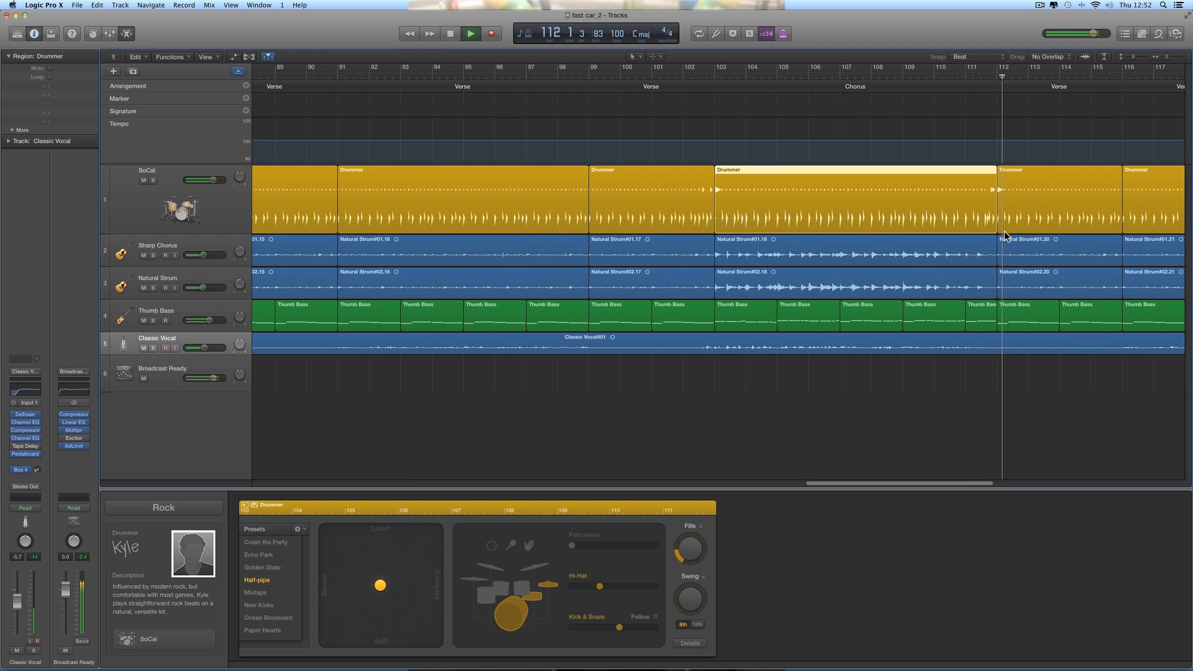
key(space)
Step: Play the transition into the first chorus from bar 52 to check the drum fill
scroll(934, 270, right, 10)
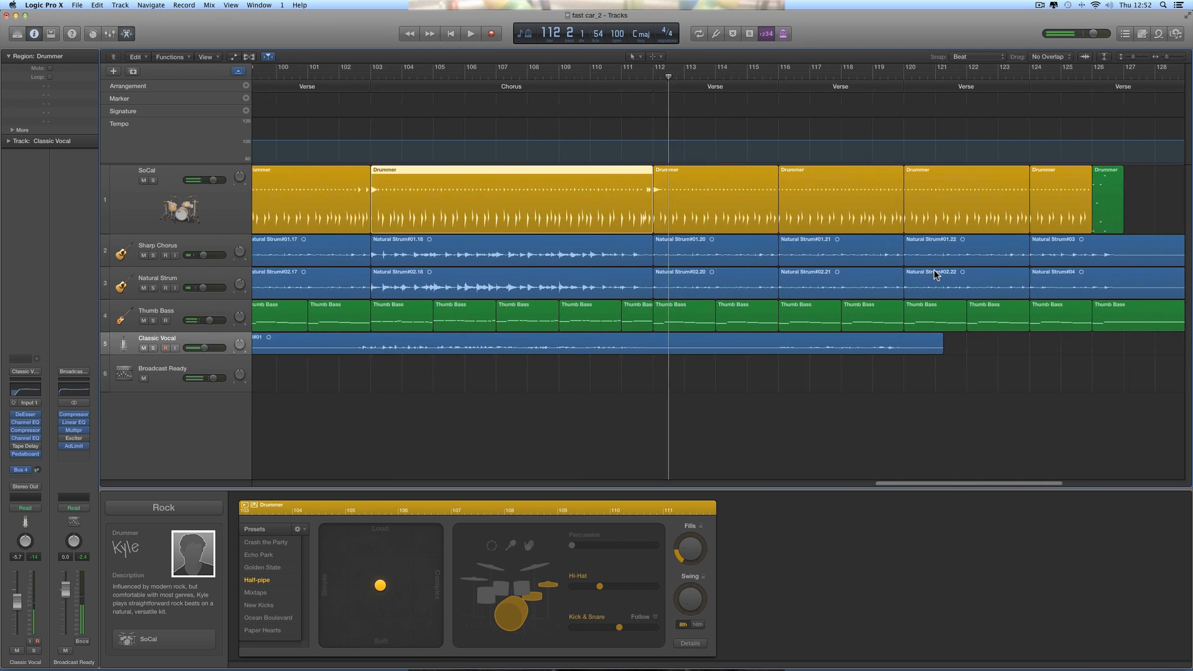
scroll(934, 269, right, 8)
scroll(736, 278, left, 10)
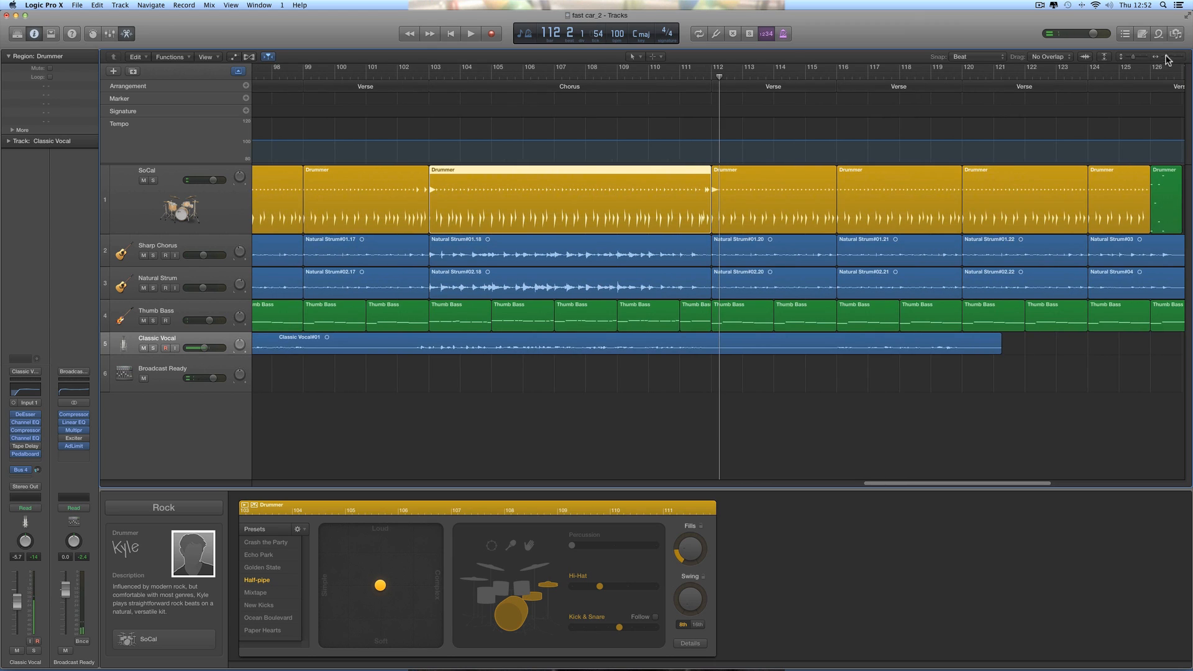
drag(1167, 56, 1164, 57)
scroll(833, 179, left, 6)
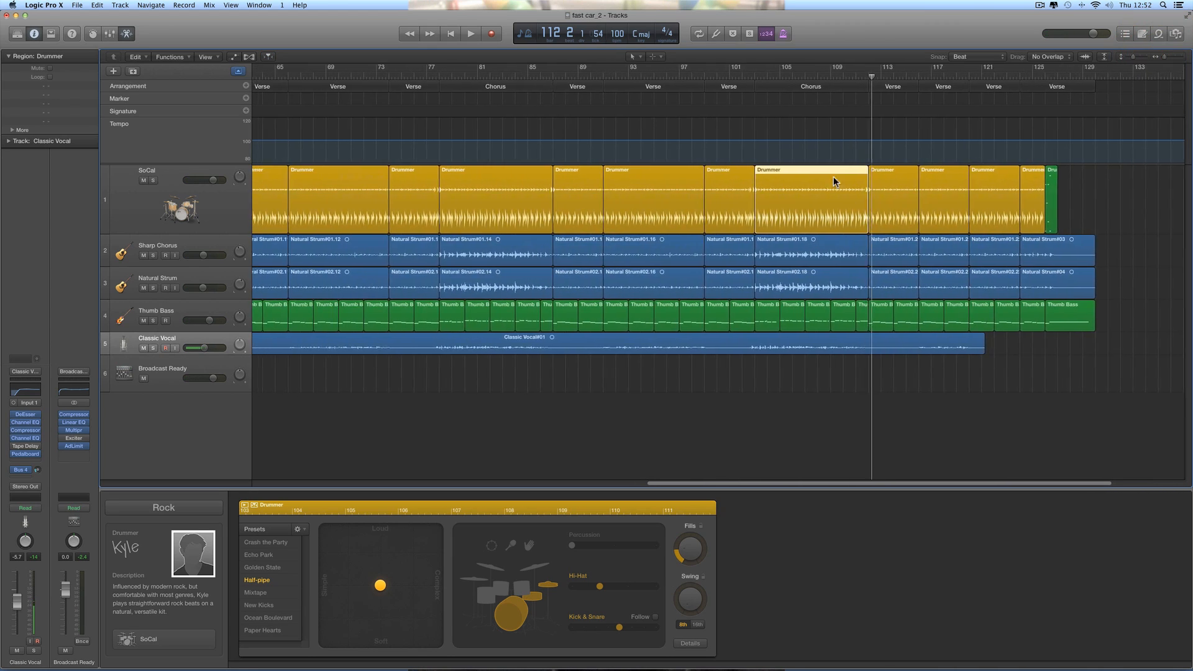
scroll(833, 180, left, 10)
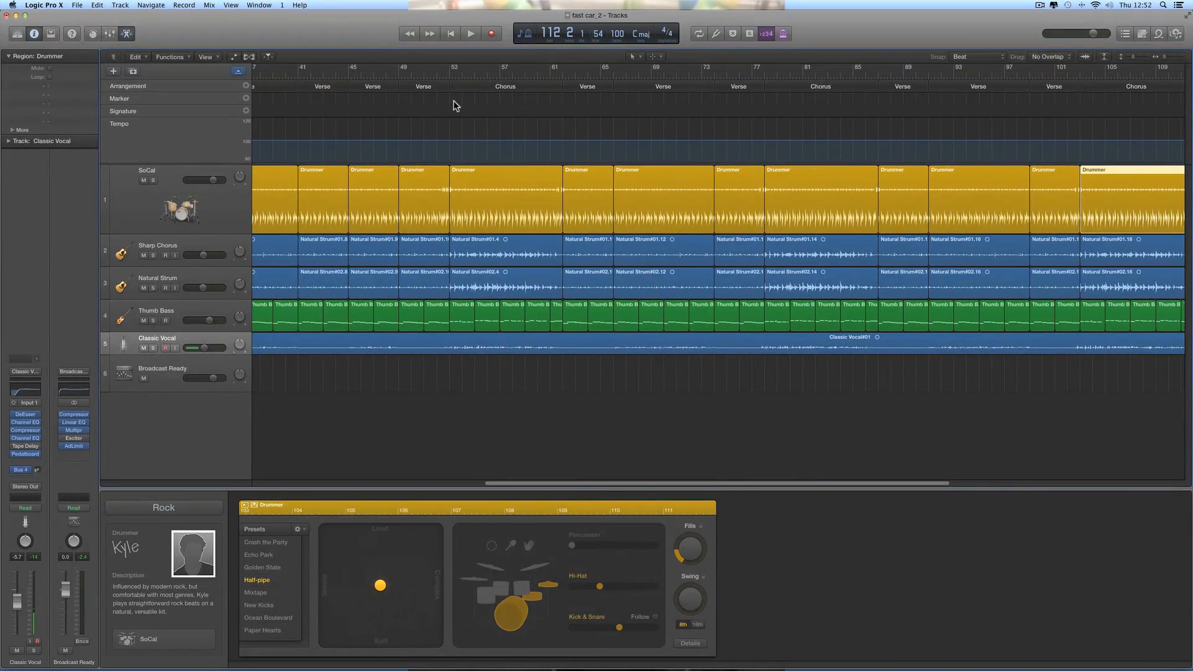
scroll(436, 79, left, 3)
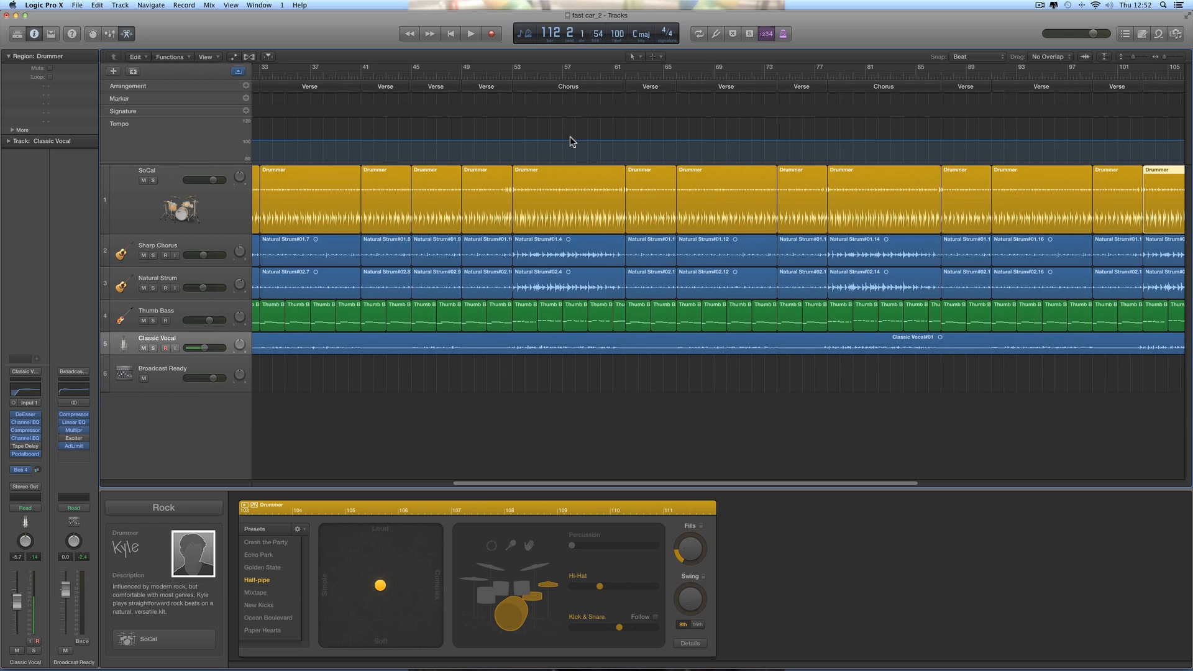
scroll(505, 122, left, 10)
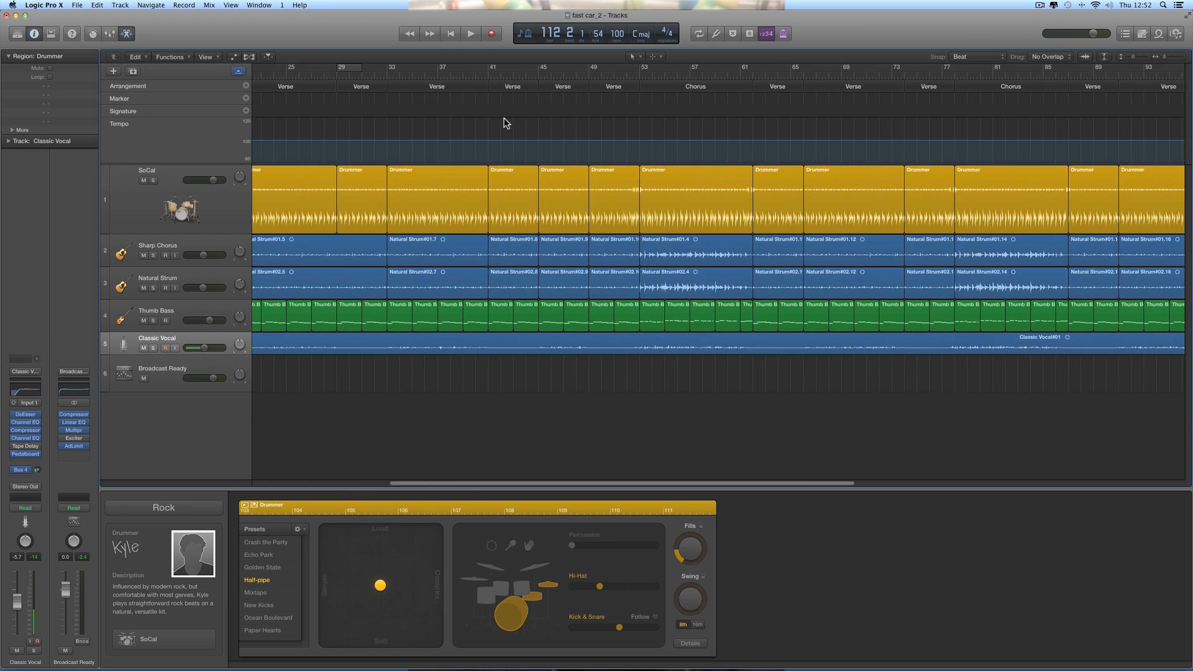
scroll(504, 122, right, 4)
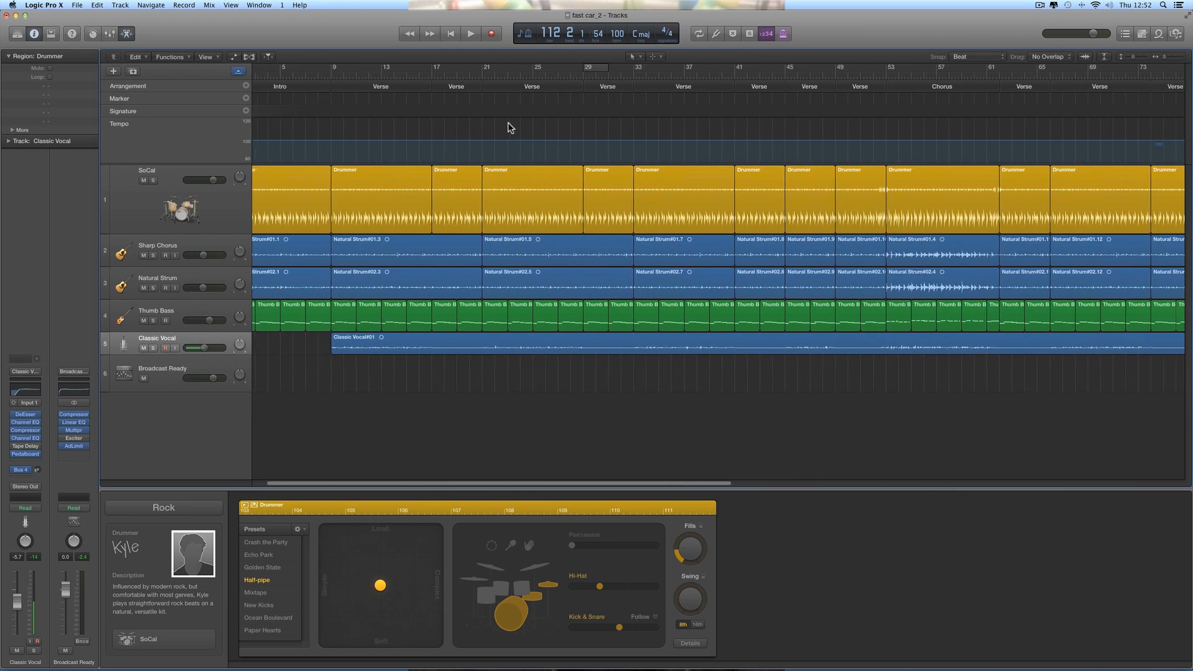
click(754, 75)
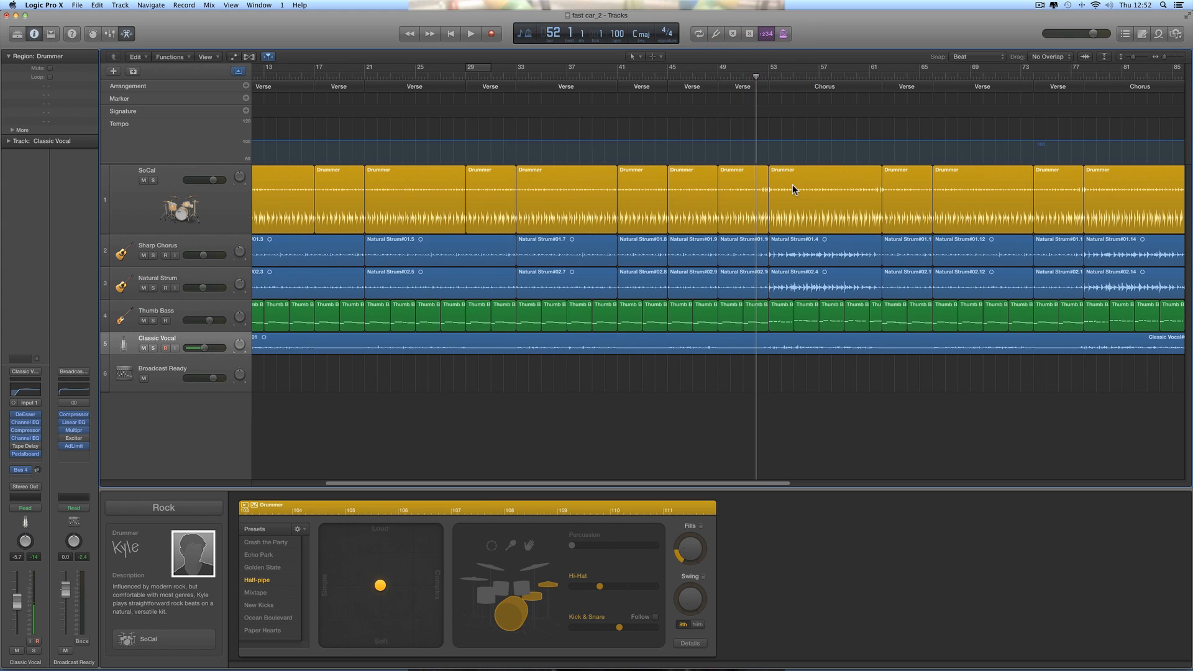
key(space)
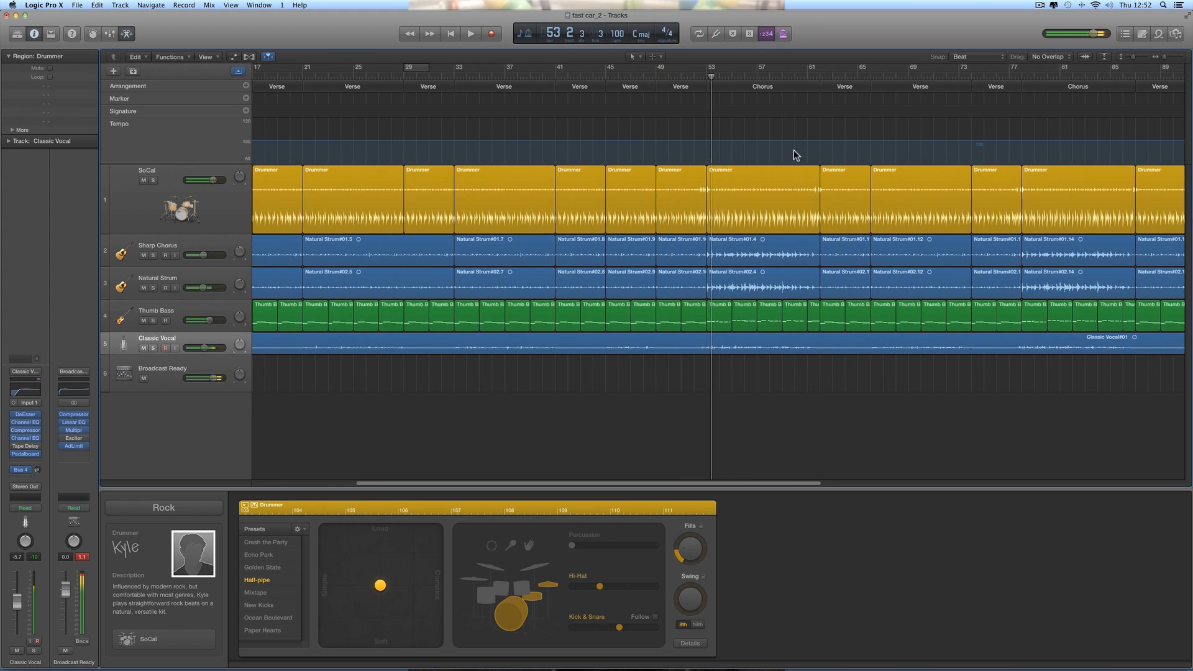
key(space)
Step: Select the first chorus Drummer region and audition its ending from about bar 61 into the following verse
click(794, 168)
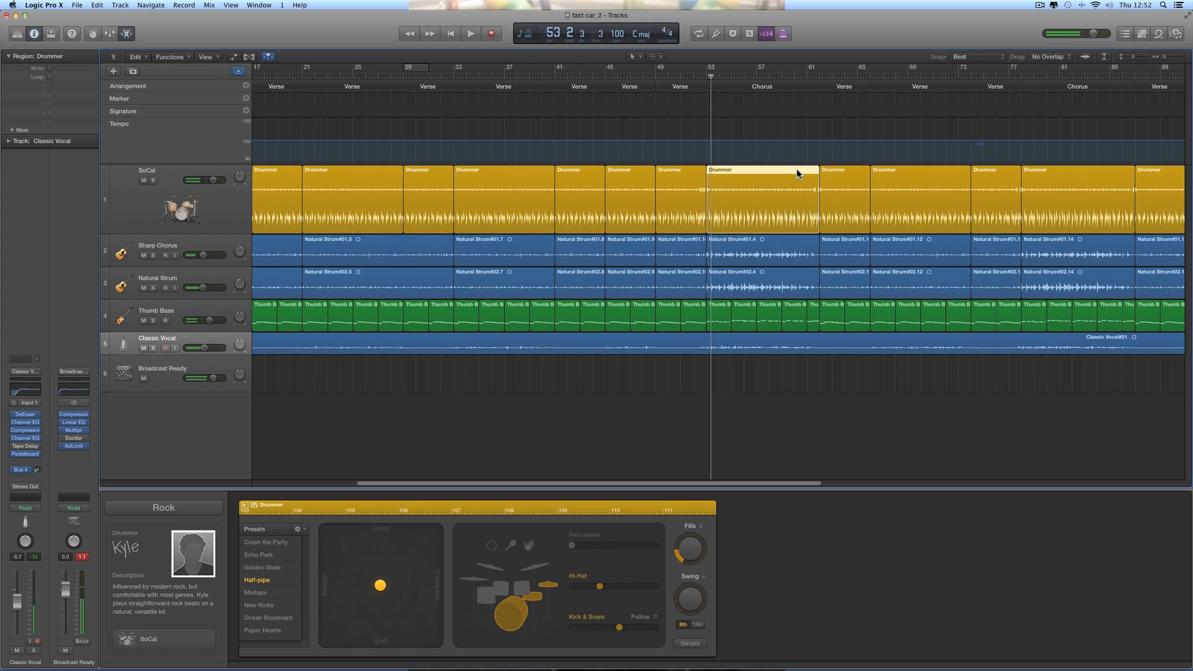
click(808, 74)
key(space)
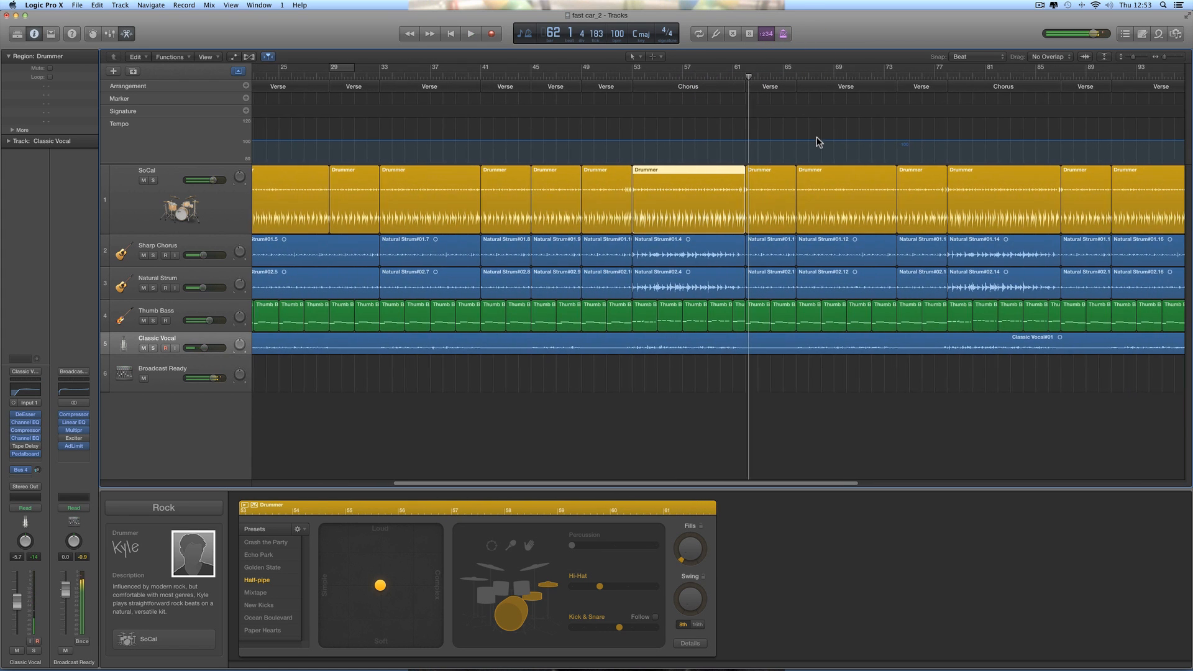
key(space)
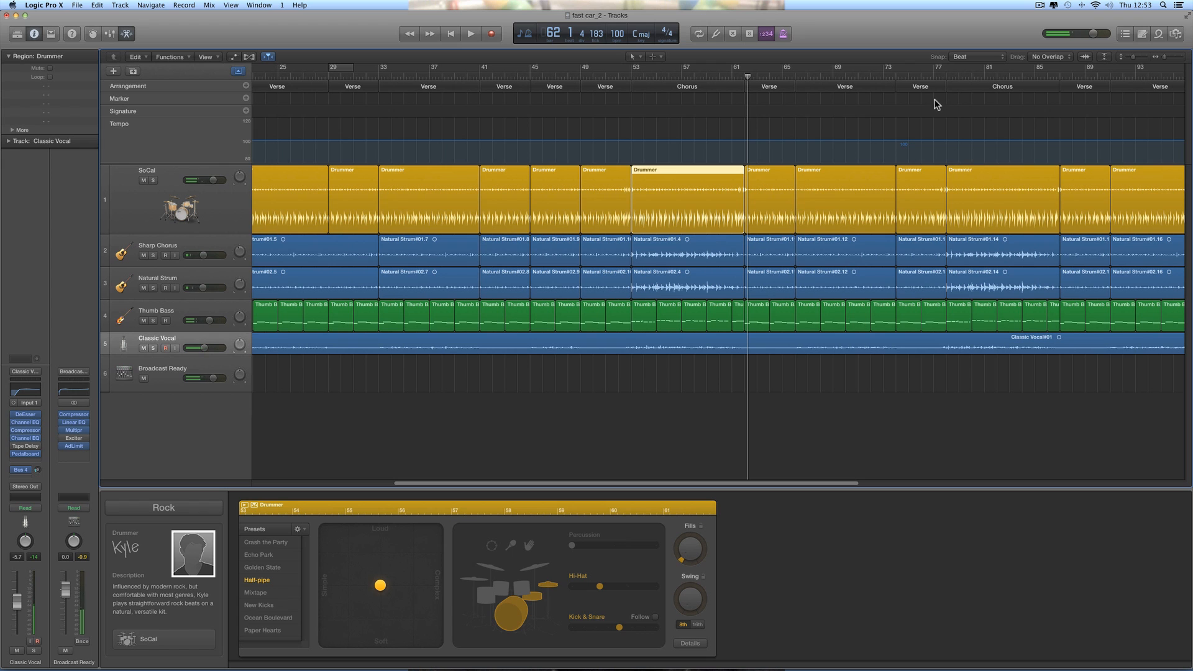
Step: Select the verse Drummer region before the second chorus and audition the transition from bar 77
click(934, 75)
key(space)
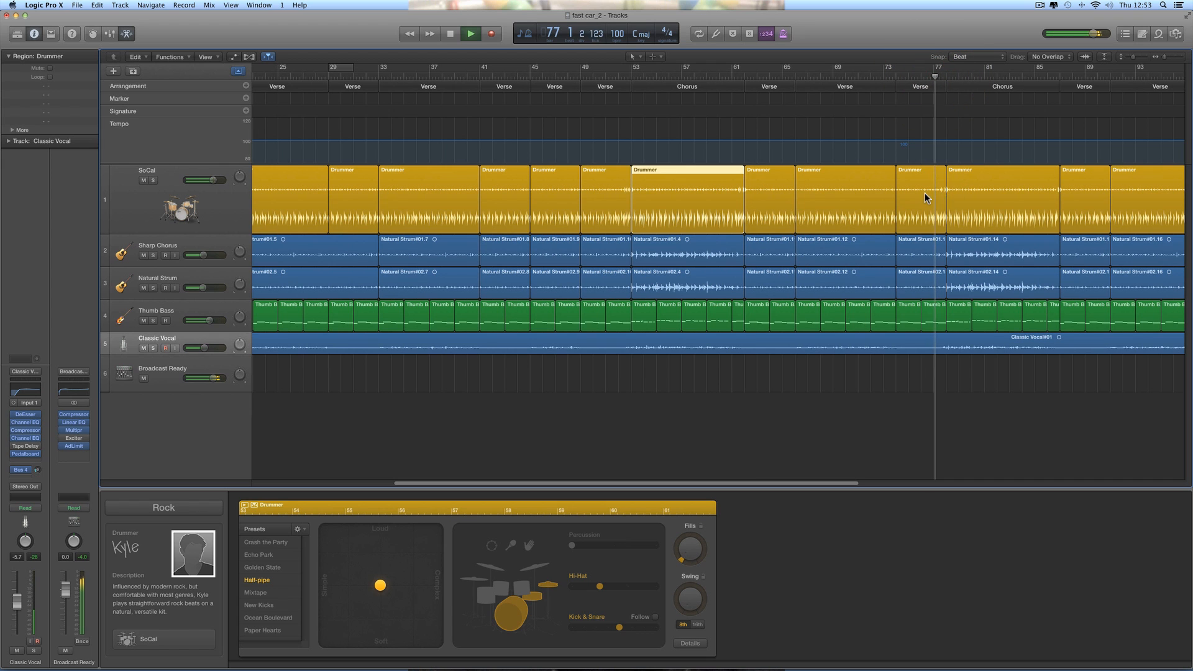
click(924, 192)
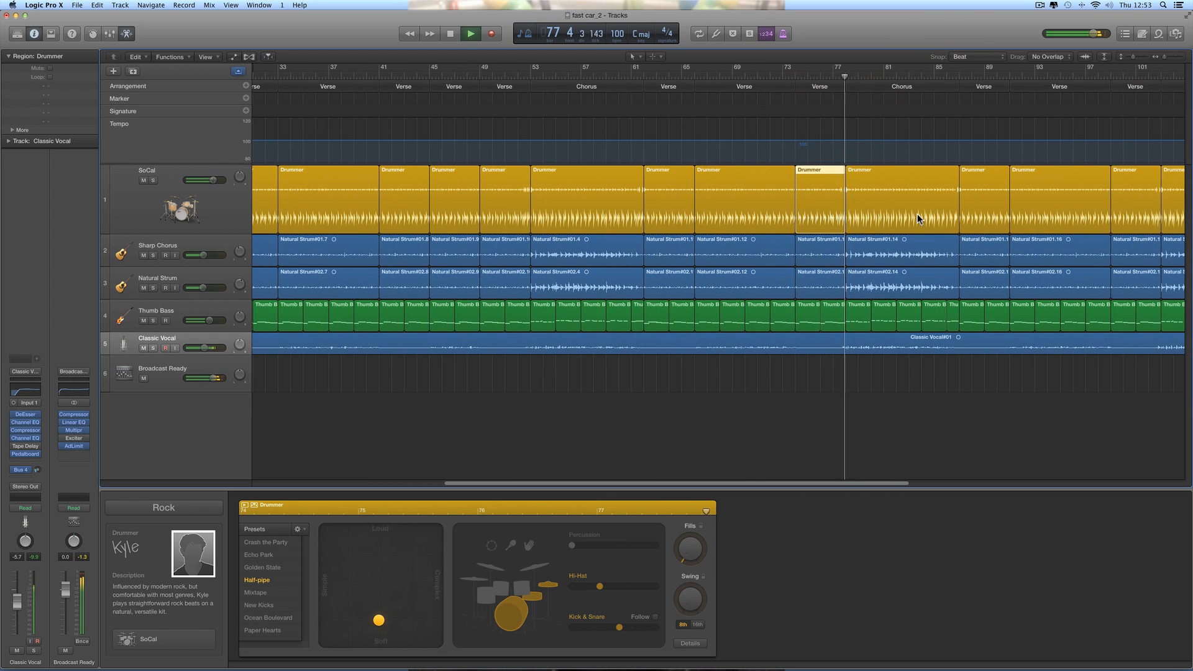
key(space)
Step: Select the second chorus Drummer region and audition its ending from about bar 86
click(889, 192)
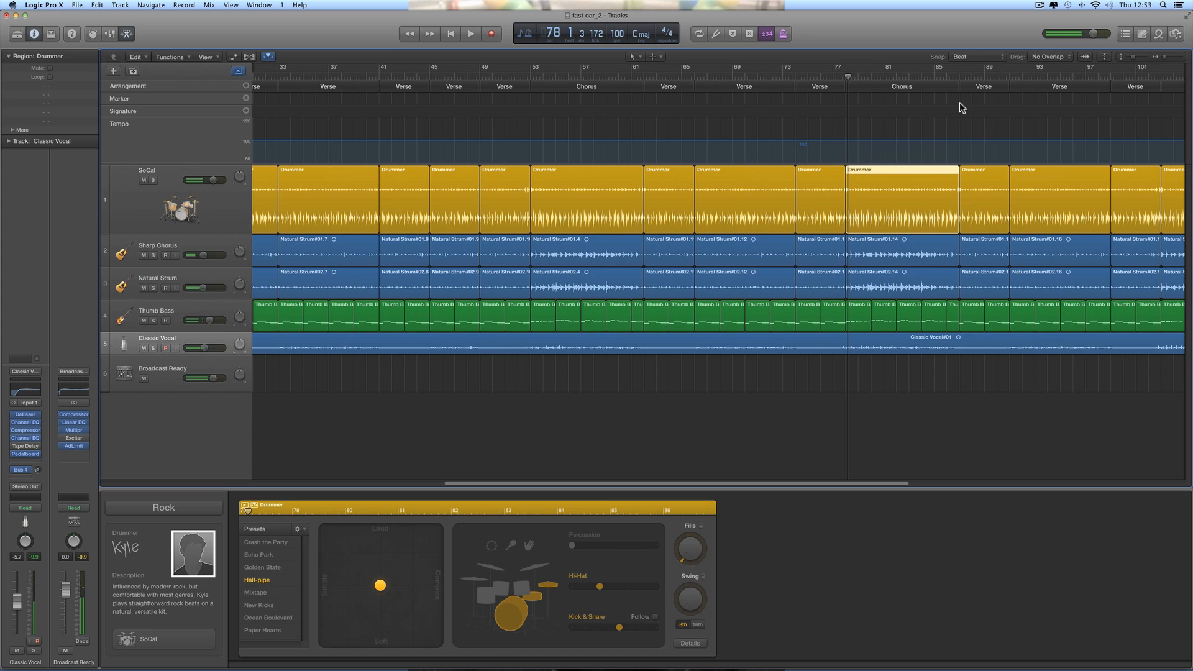
double_click(951, 75)
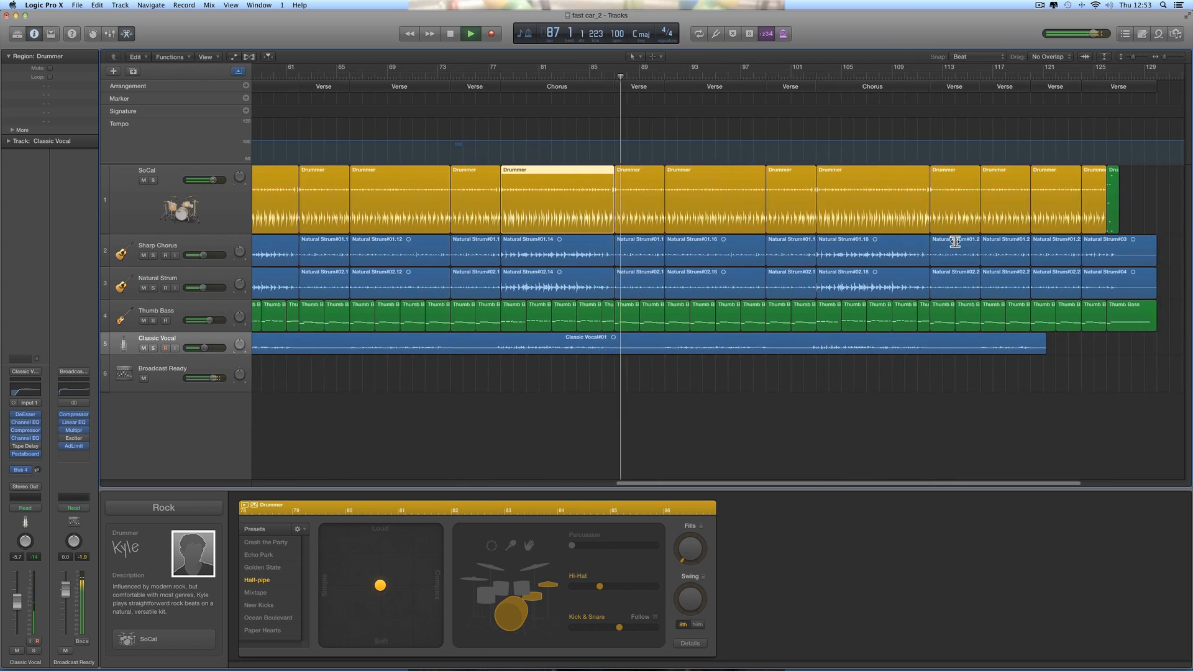
key(space)
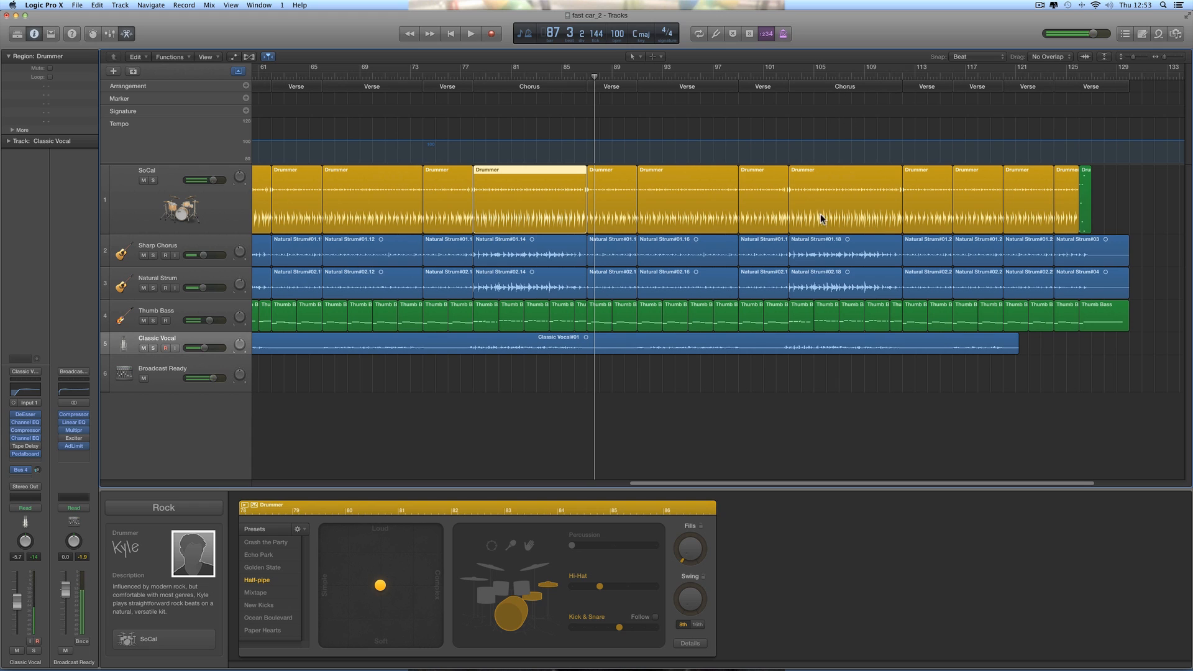
Step: Select the Drummer verse region at bars 99–103 and audition the transition into the third chorus from bar 102
click(776, 75)
click(777, 176)
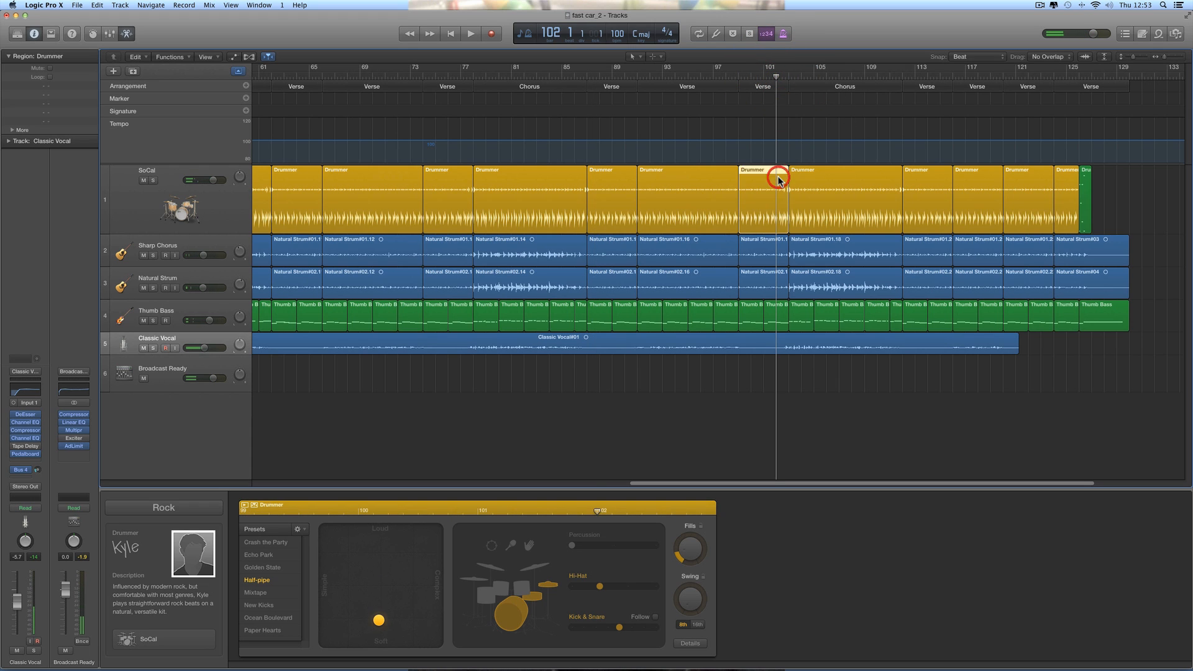
key(space)
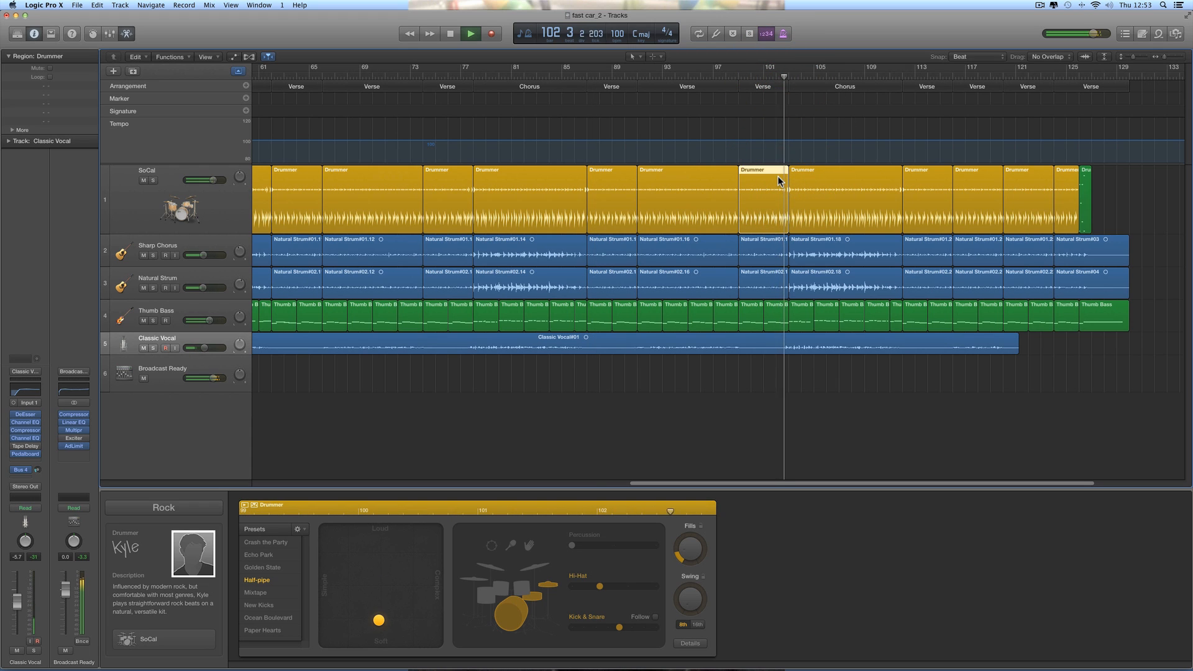
key(space)
Step: Select the third chorus Drummer region and audition its ending from about bar 111
click(835, 190)
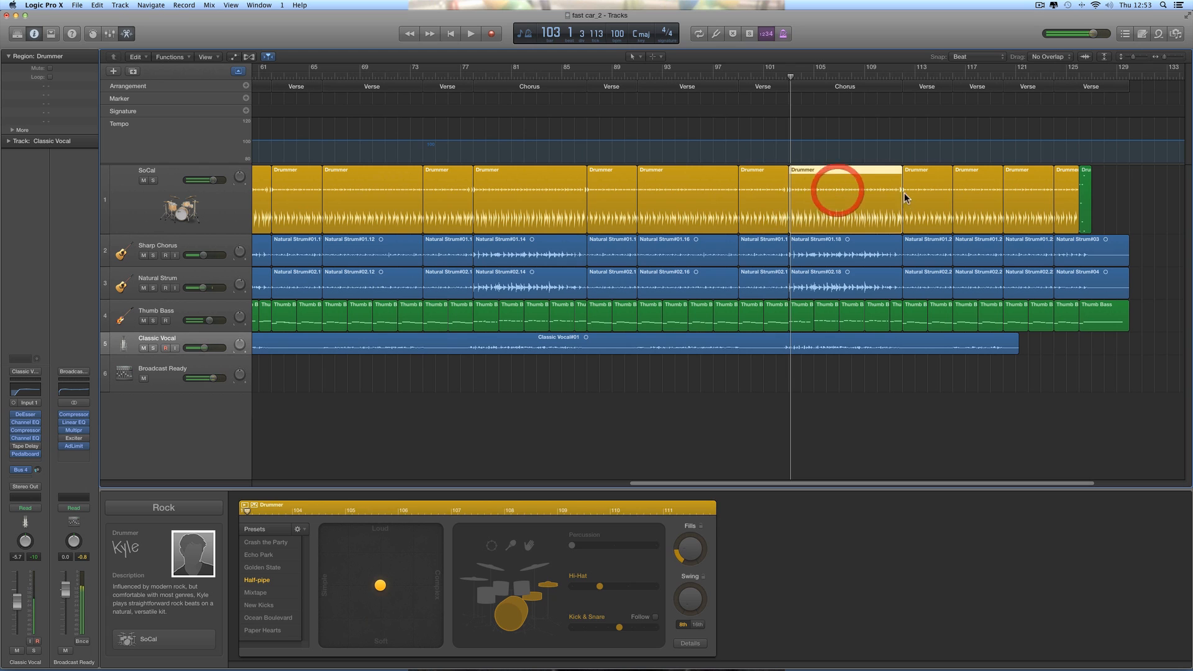
click(892, 76)
key(space)
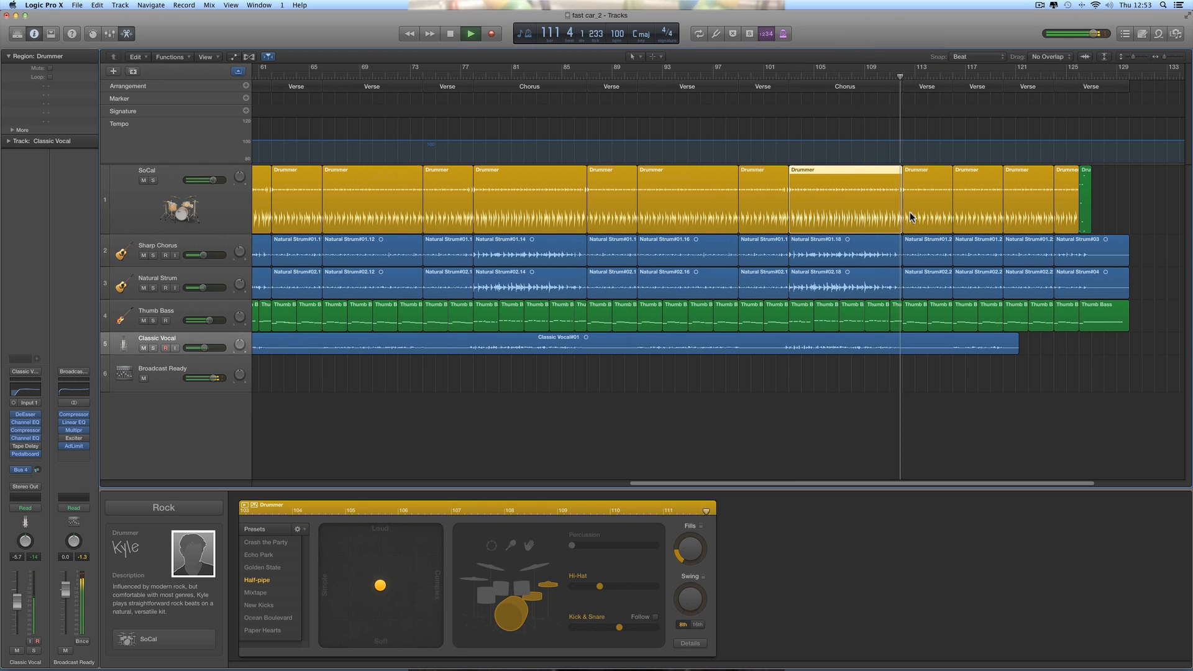
key(space)
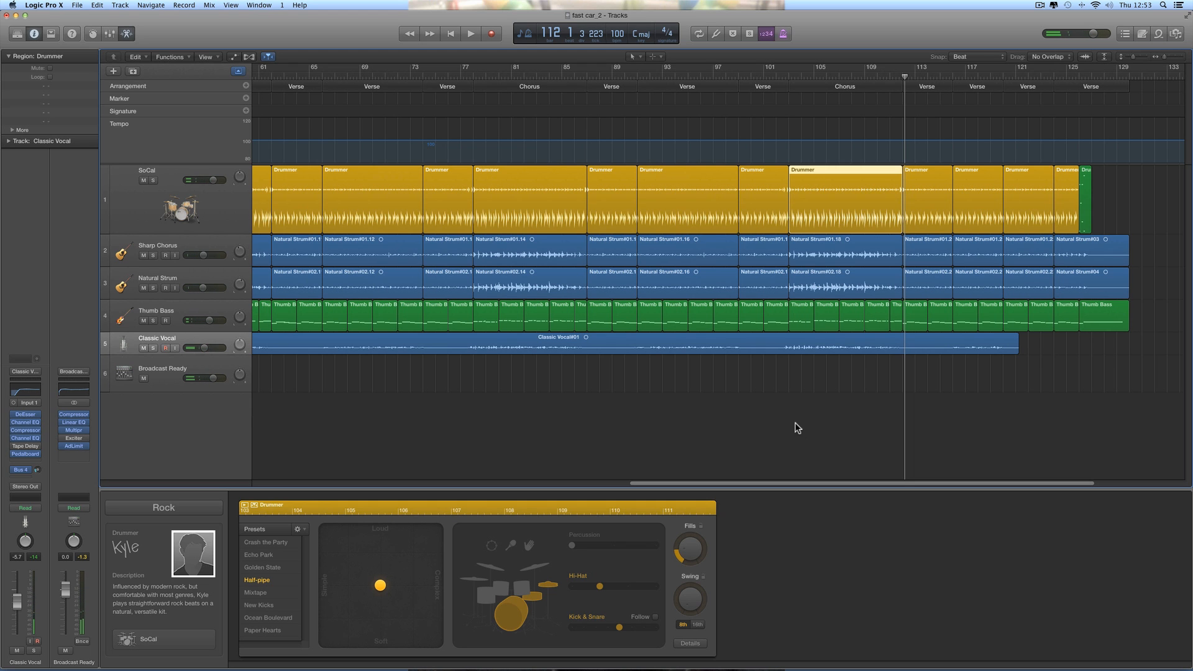
Step: Place the playhead at bar 128 near the song's end and hide the Drummer editor
scroll(797, 428, right, 5)
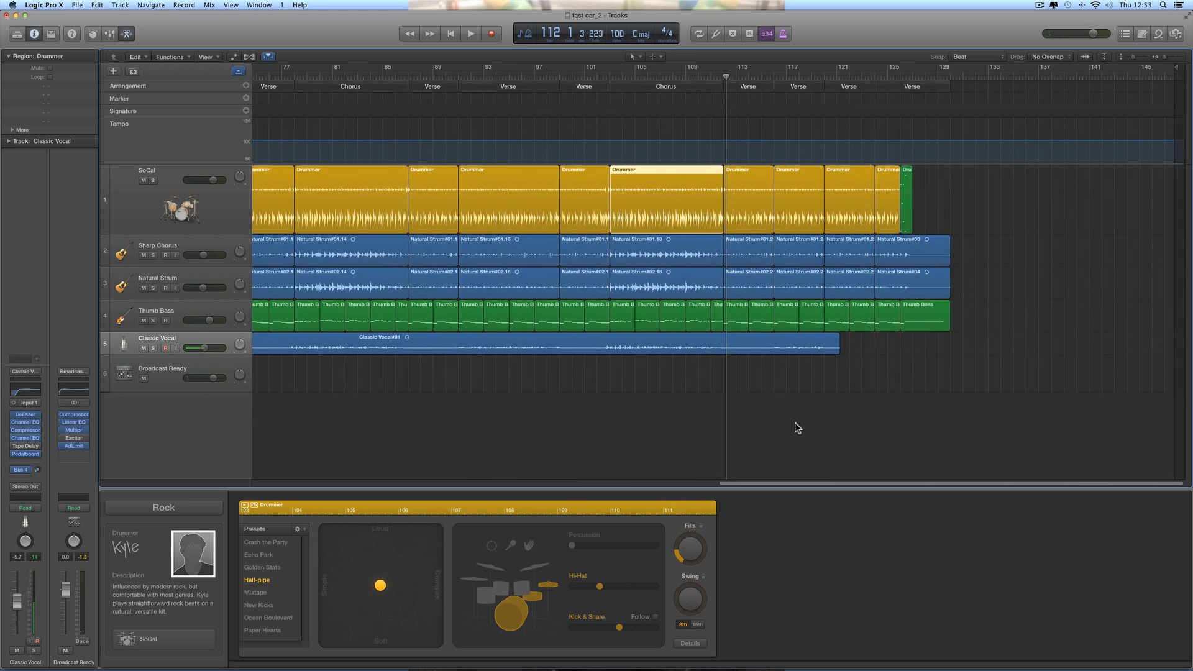
click(927, 76)
click(1174, 57)
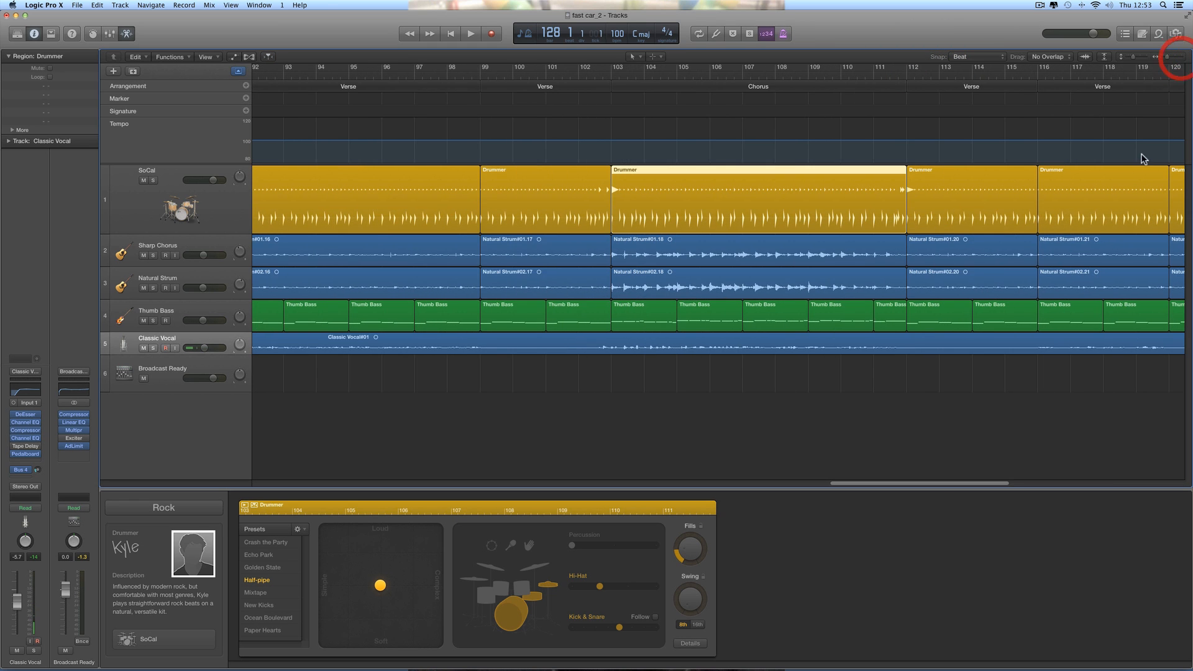
scroll(1143, 158, right, 10)
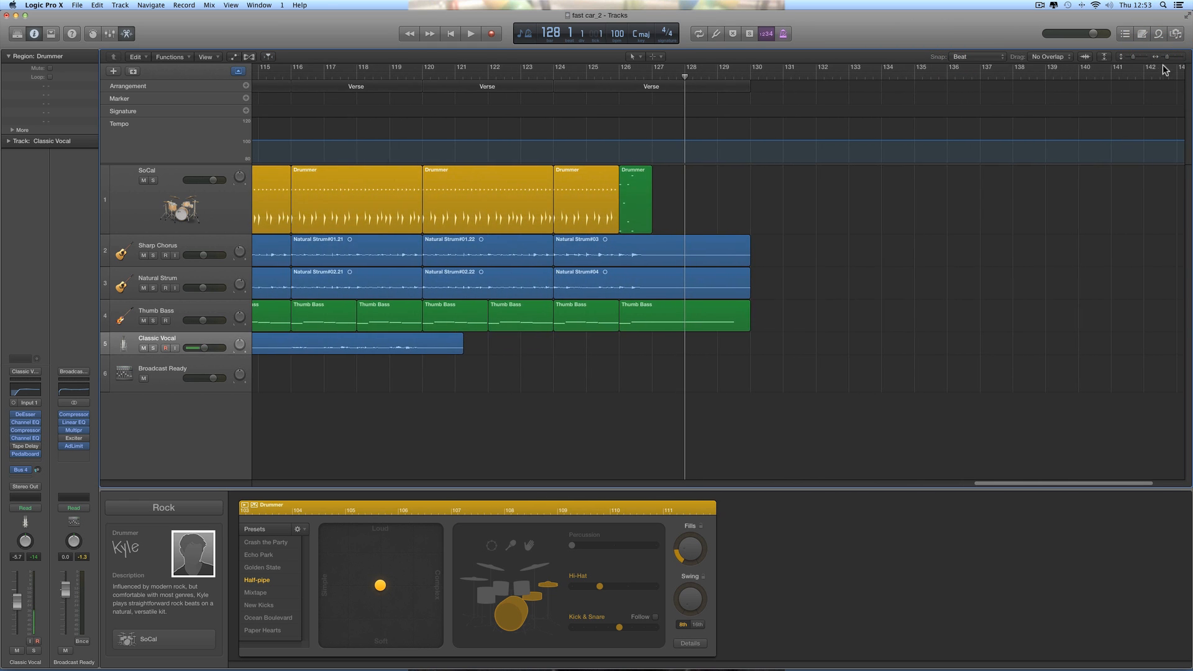
click(1176, 57)
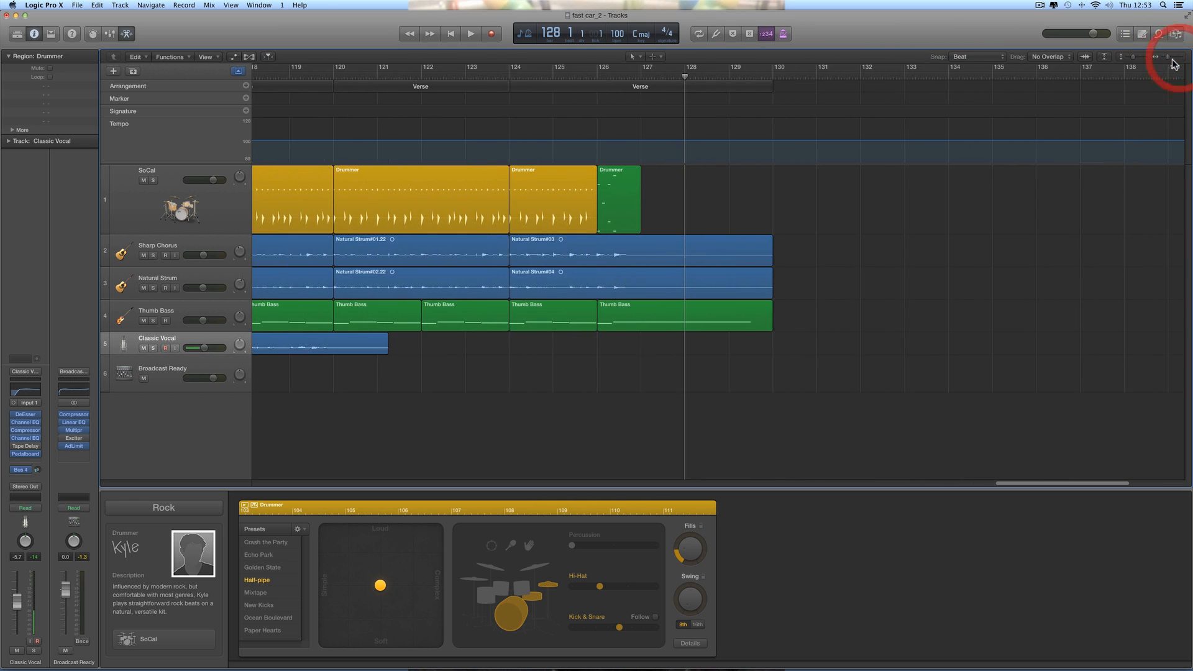
click(130, 34)
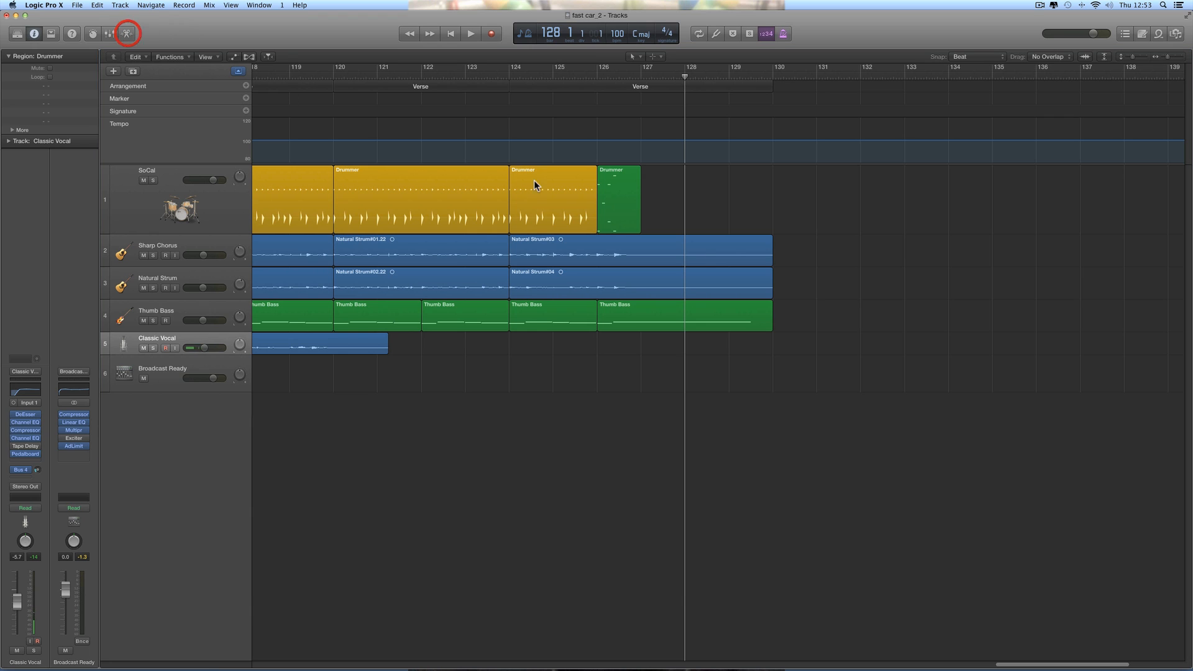
Step: Move the playhead to bar 126 and play the song's ending until about bar 129
click(1176, 56)
drag(683, 80, 559, 81)
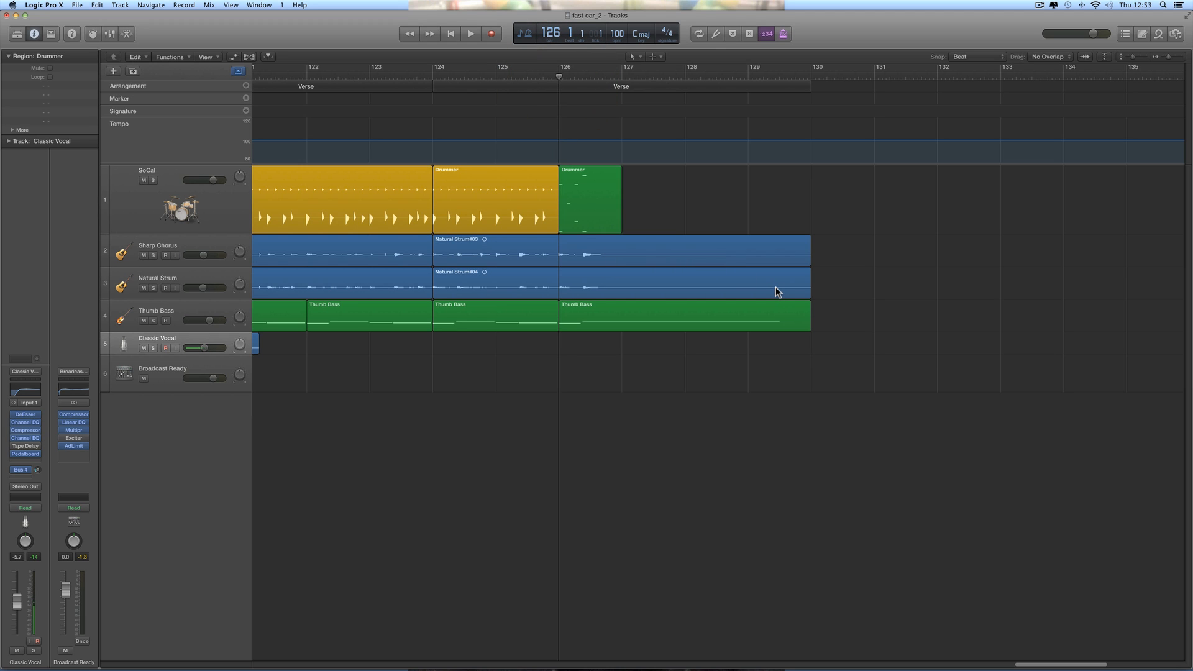
key(space)
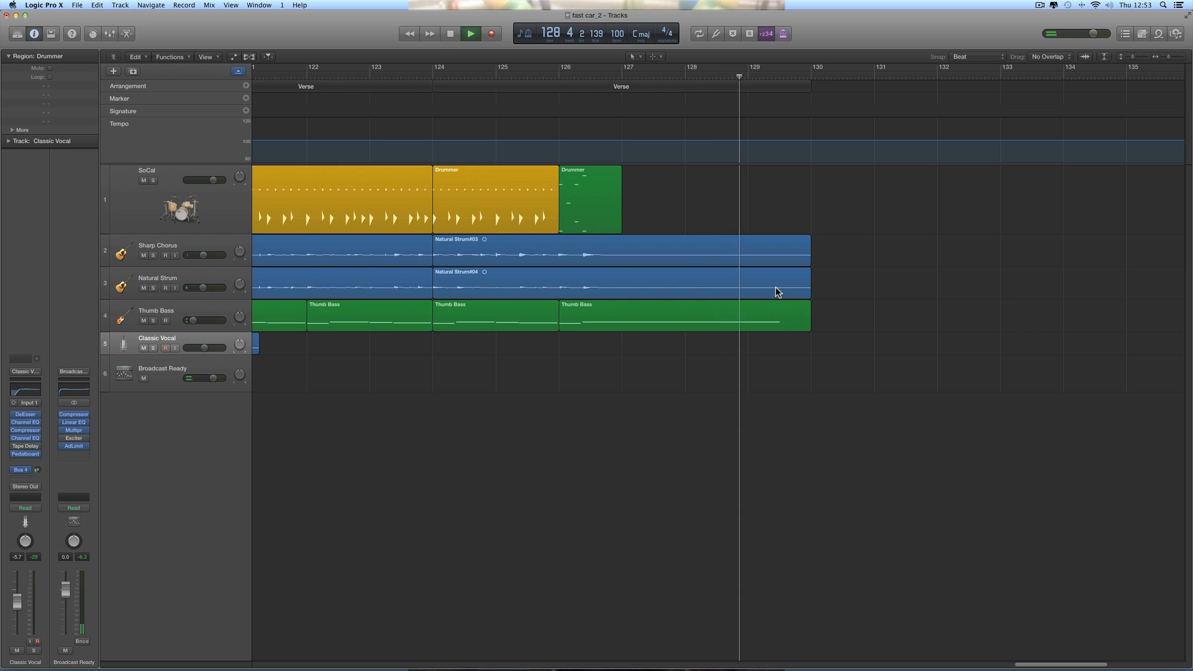
key(space)
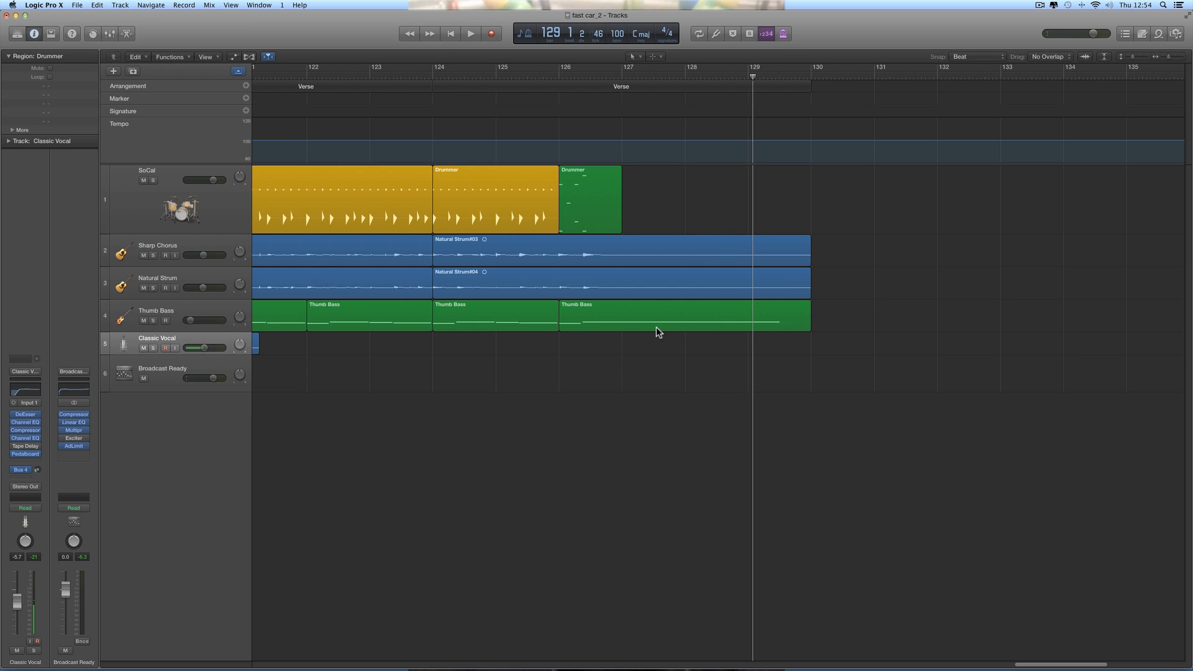
Step: Show track automation and enable the Volume curve on the Broadcast Ready track, with the playhead at 129 1 3
click(233, 56)
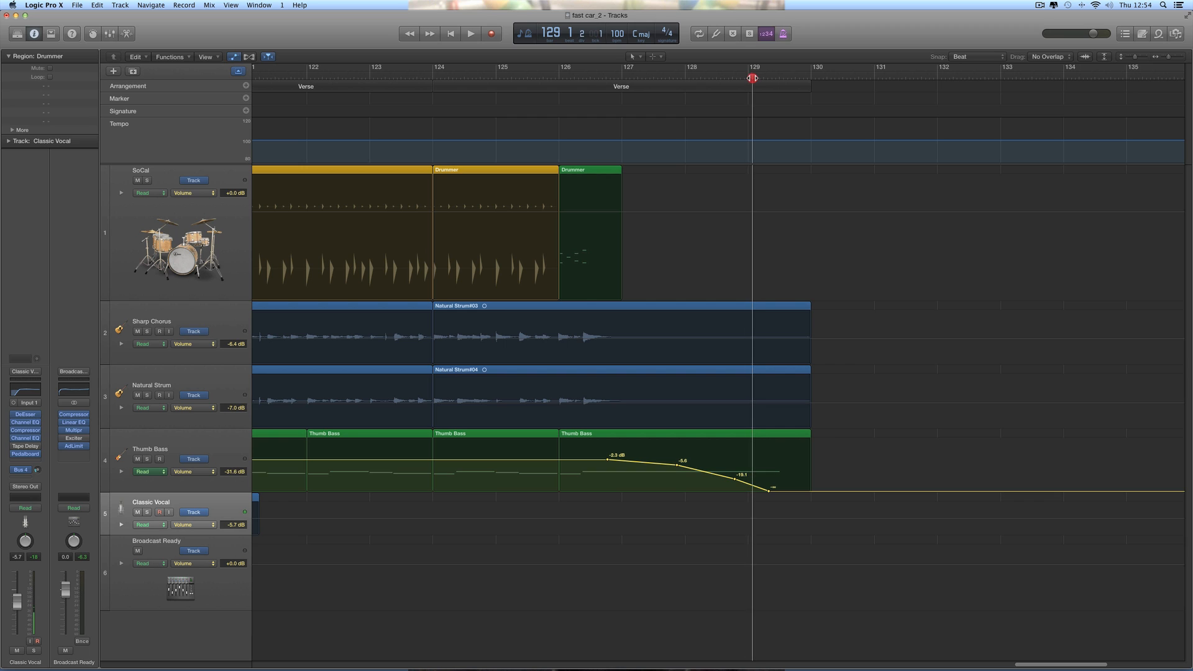
drag(752, 78, 756, 76)
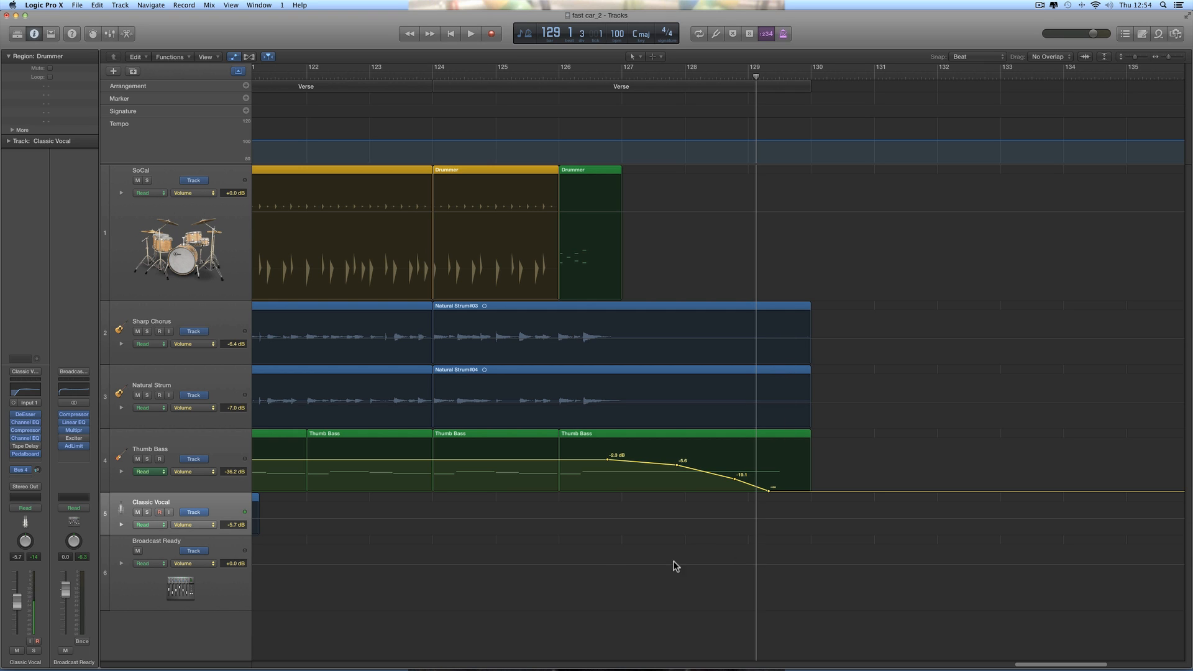
click(230, 583)
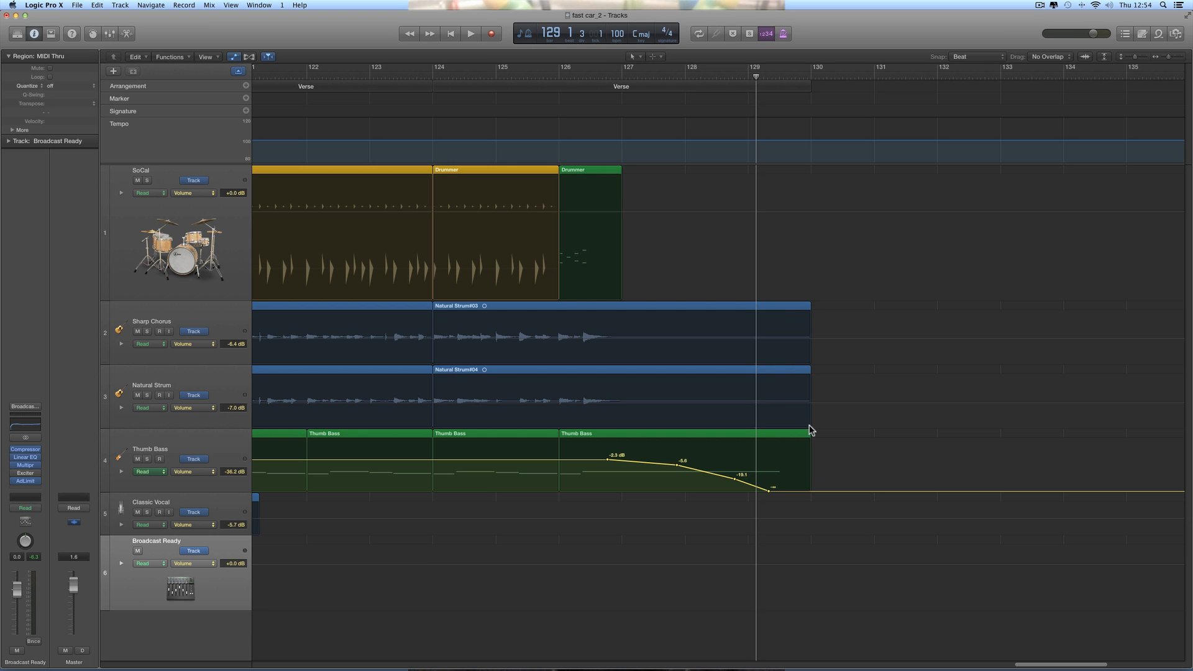
click(207, 565)
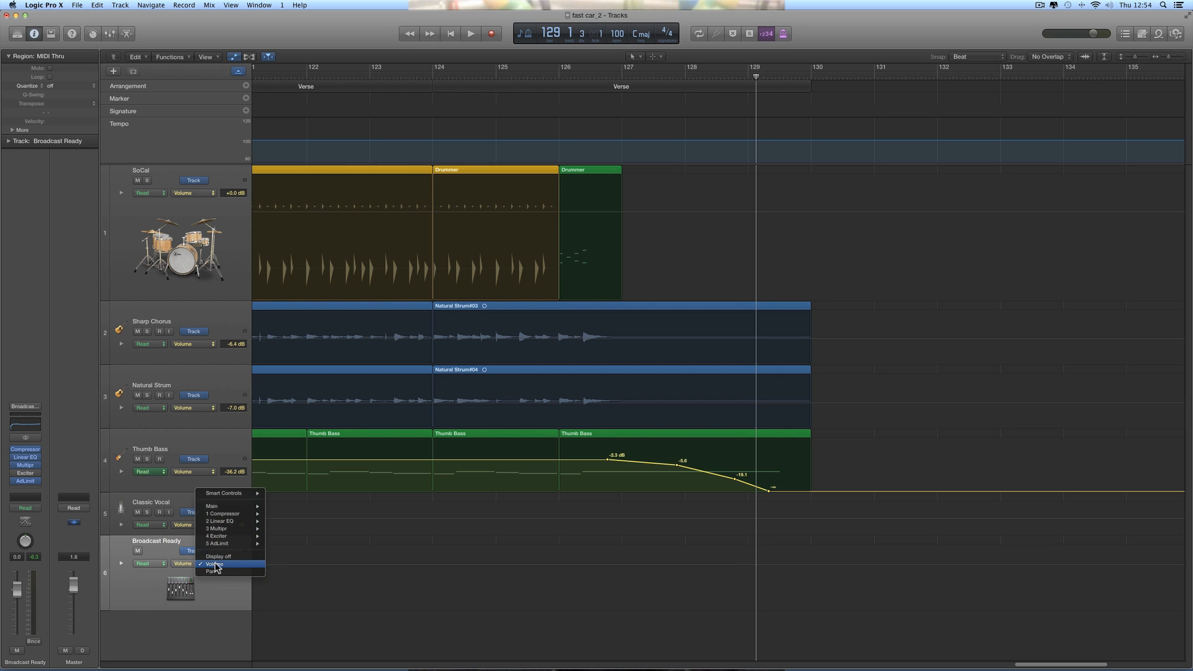
click(216, 565)
click(241, 564)
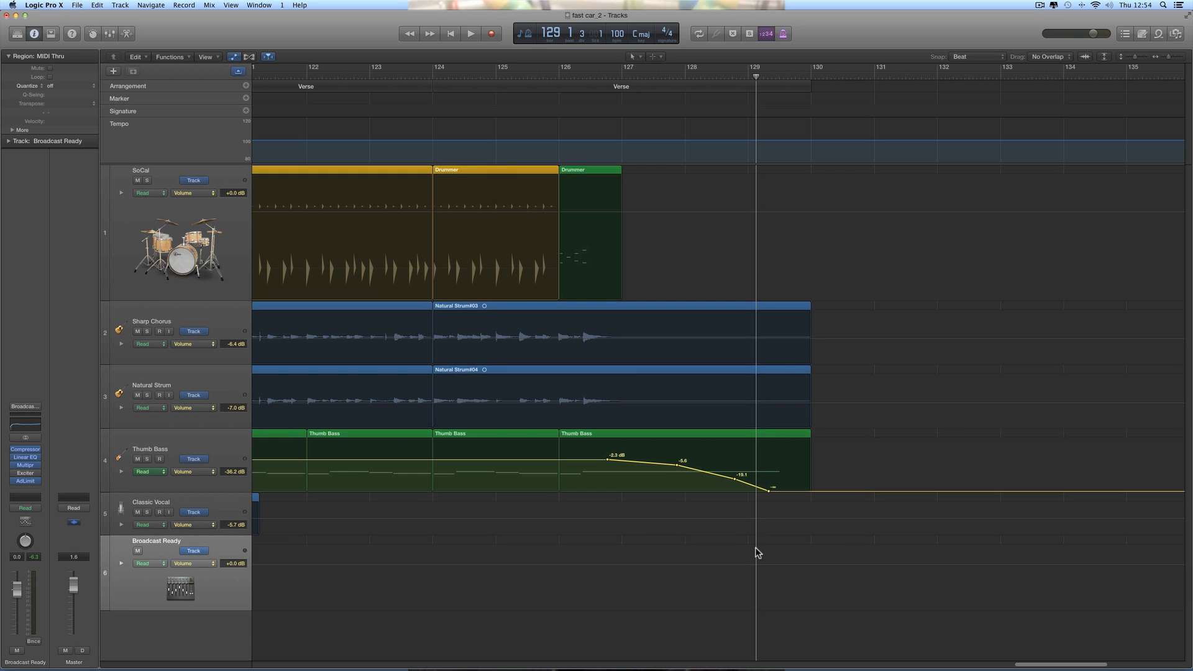
click(757, 568)
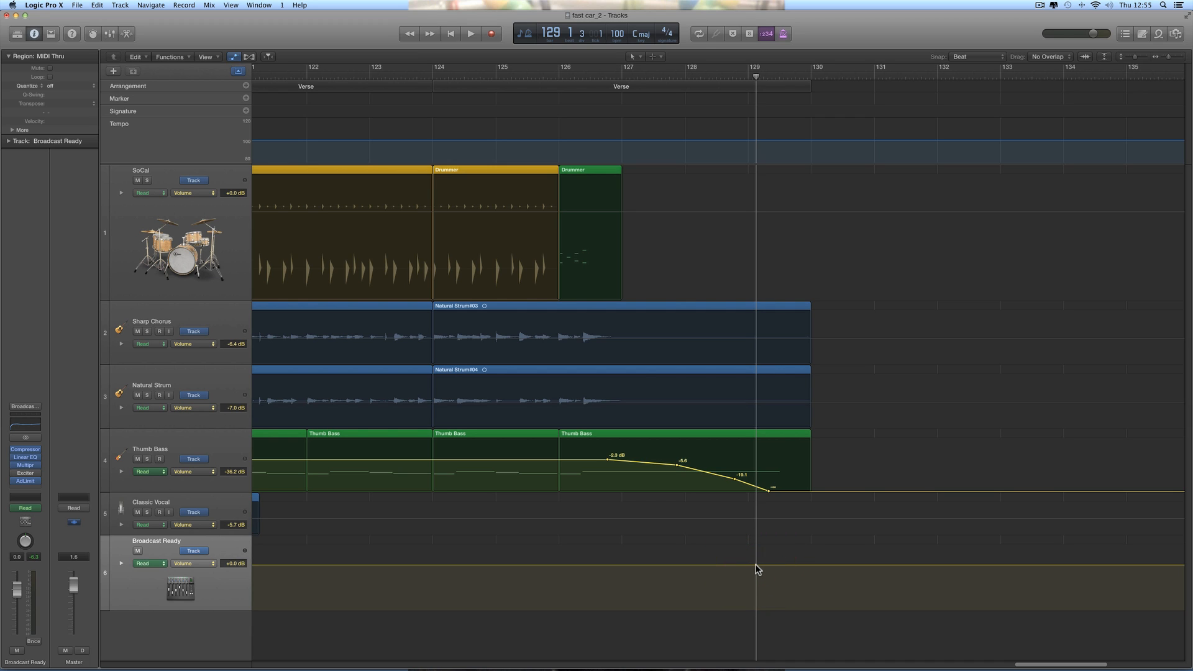
Step: Fade the Broadcast Ready volume from +0.0 dB near bar 129 to silence just before bar 130, curving through -2.2 and -11.7 dB
click(756, 565)
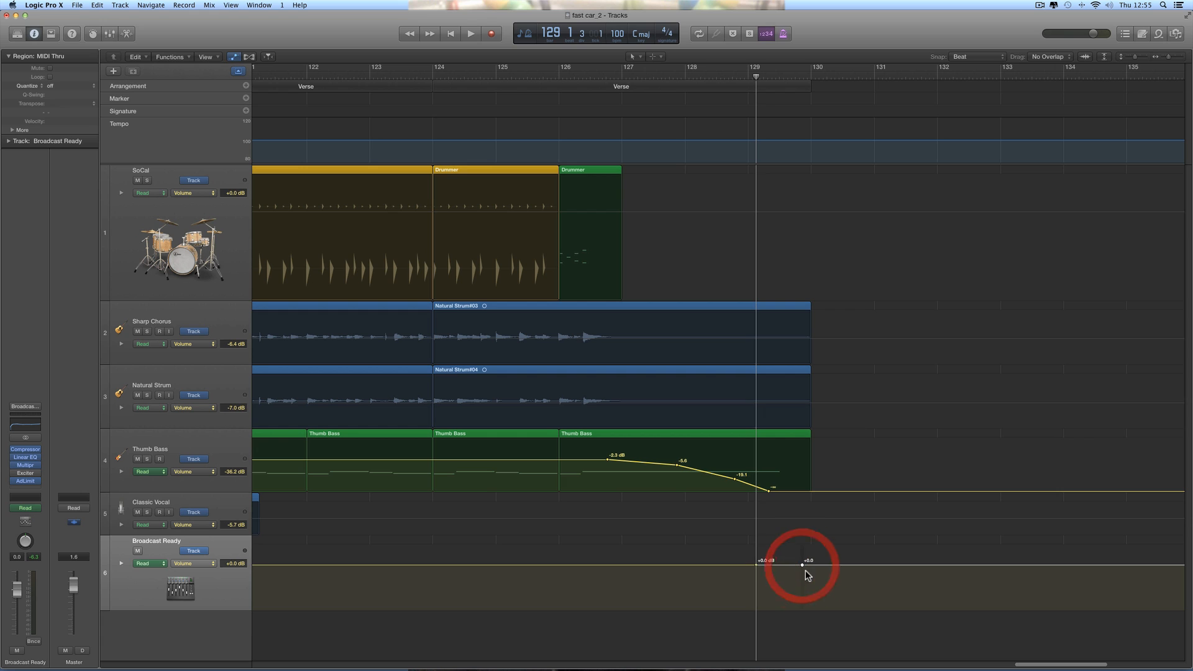
drag(803, 564, 806, 622)
click(1184, 57)
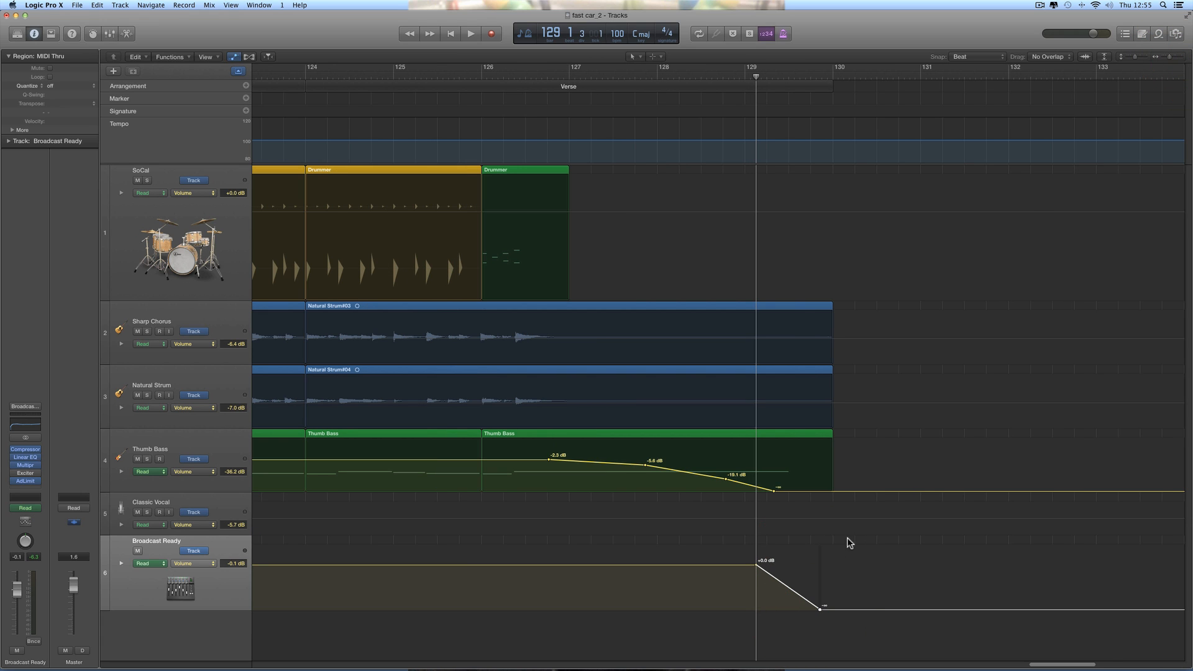
click(780, 582)
mouse_move(780, 583)
mouse_down()
mouse_move(784, 569)
mouse_move(812, 586)
mouse_move(728, 565)
mouse_move(773, 570)
mouse_up()
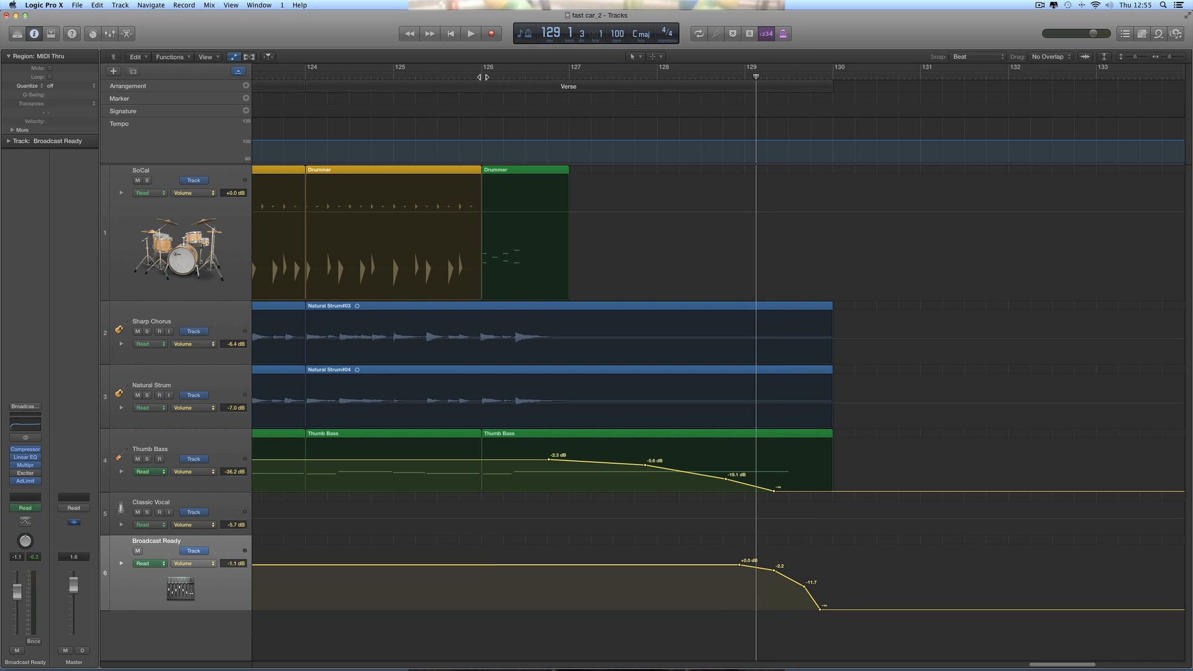
Step: Play the faded ending from bar 126 until just before bar 130 and hide the track automation
click(483, 77)
key(space)
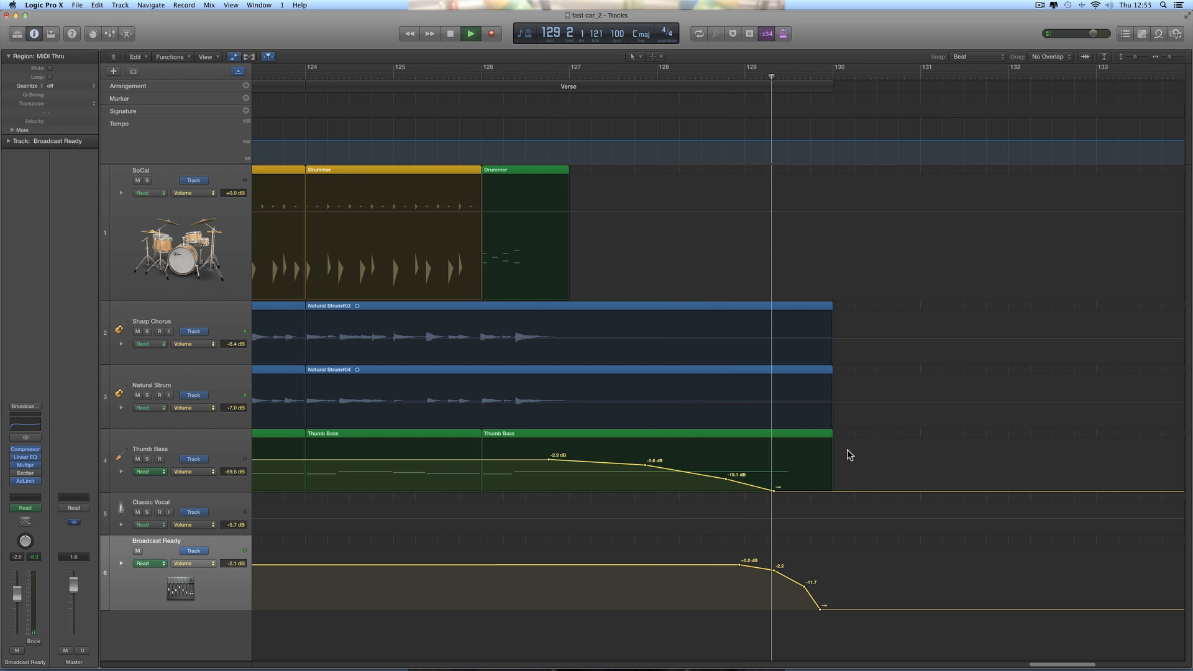
key(space)
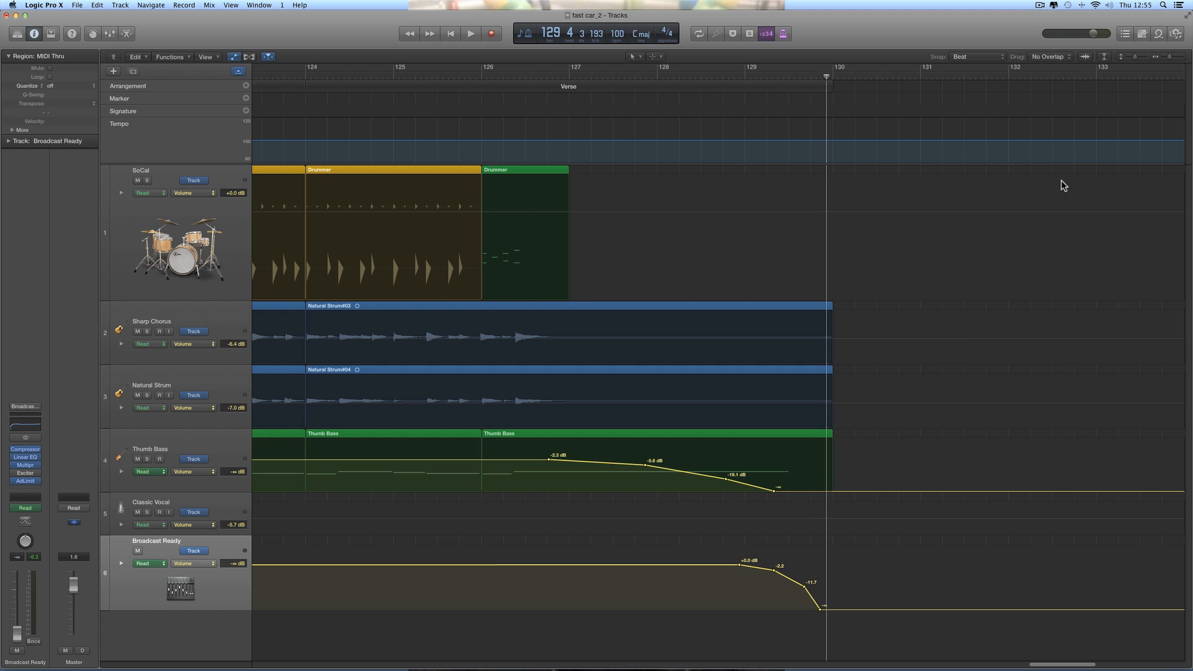
click(235, 57)
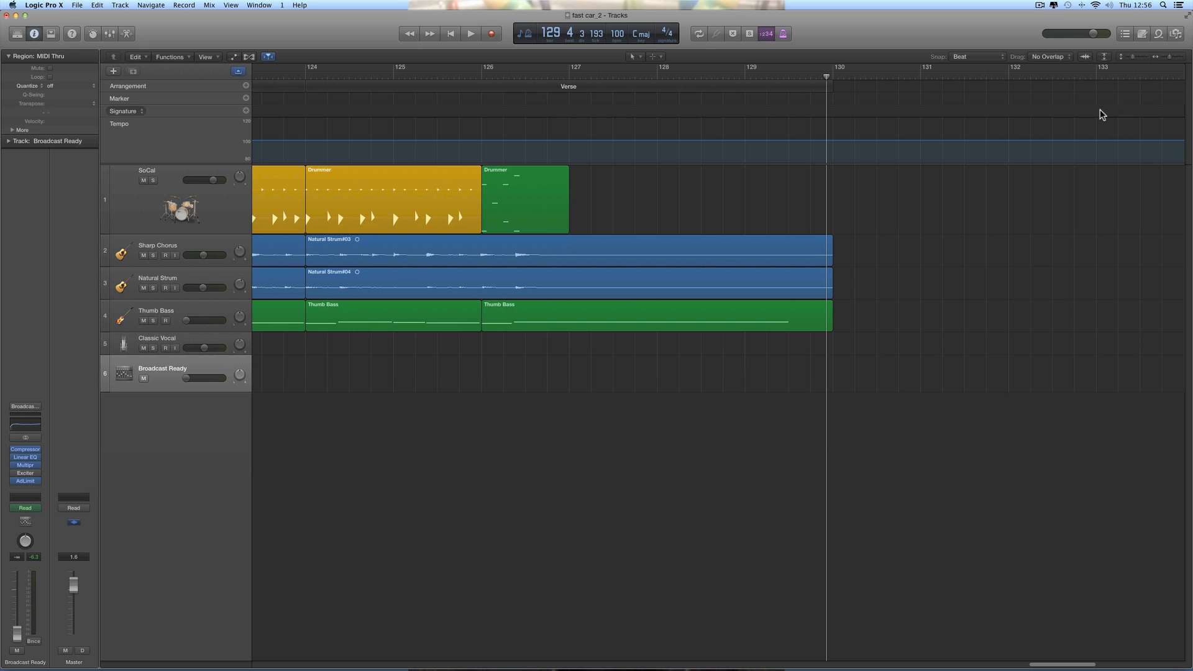
Step: Shorten the last Verse arrangement marker to bar 128 and stretch it back to bar 130
scroll(942, 165, right, 3)
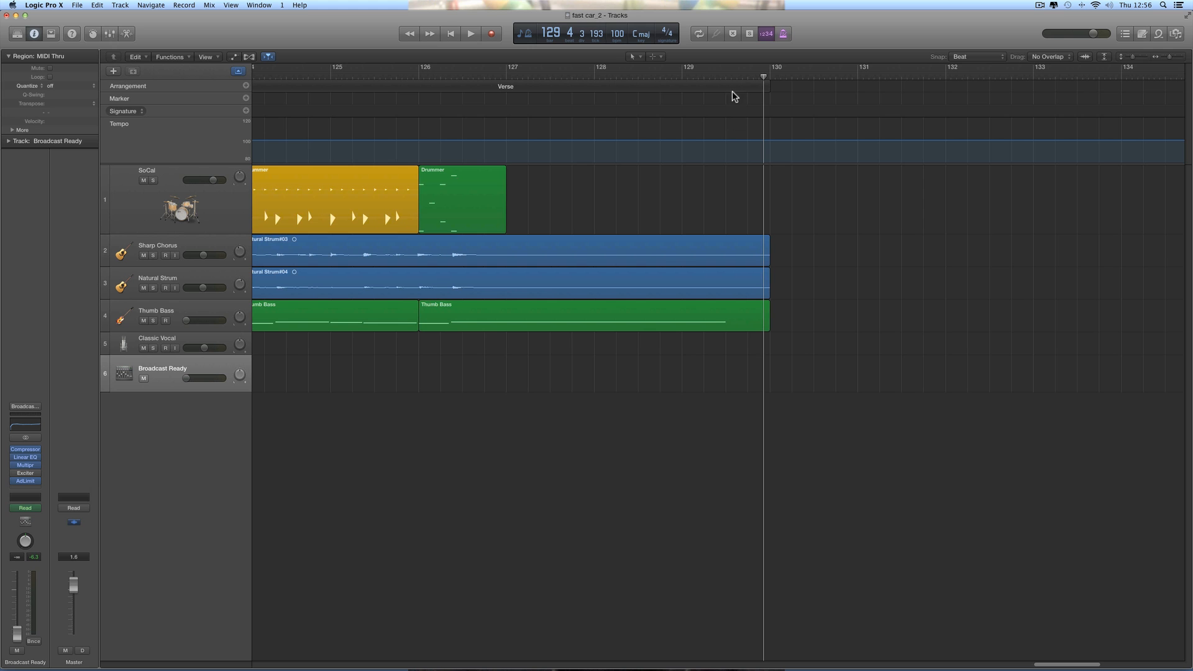
scroll(733, 89, left, 6)
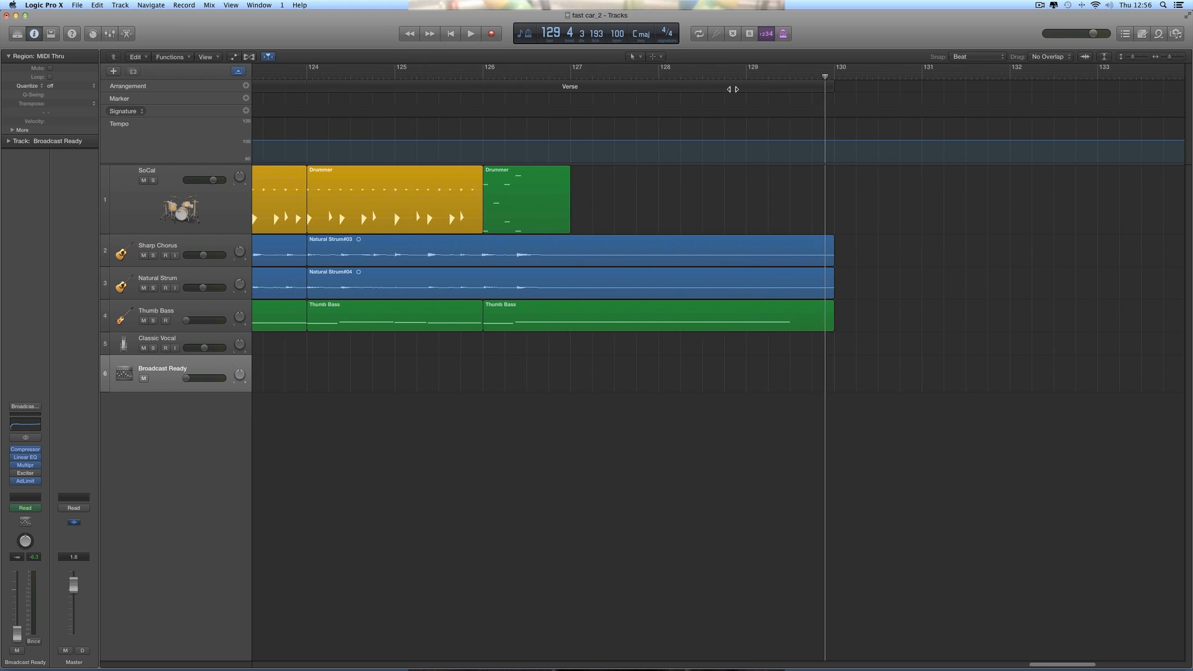
click(751, 87)
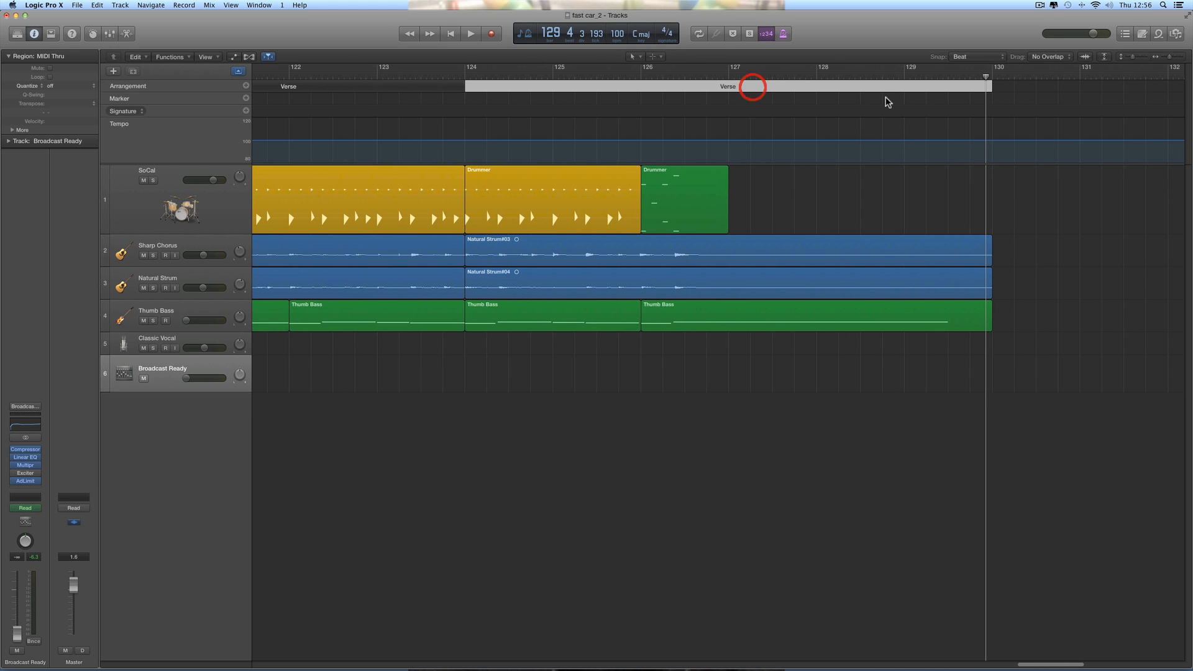
drag(989, 87, 817, 88)
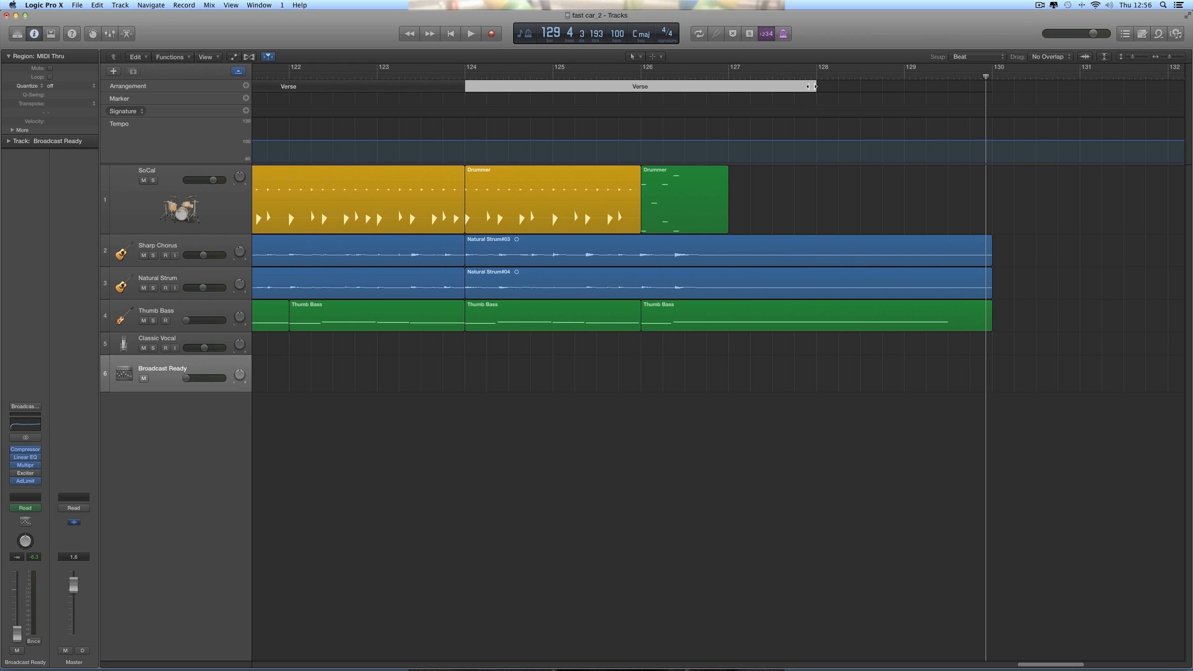
drag(815, 86, 989, 101)
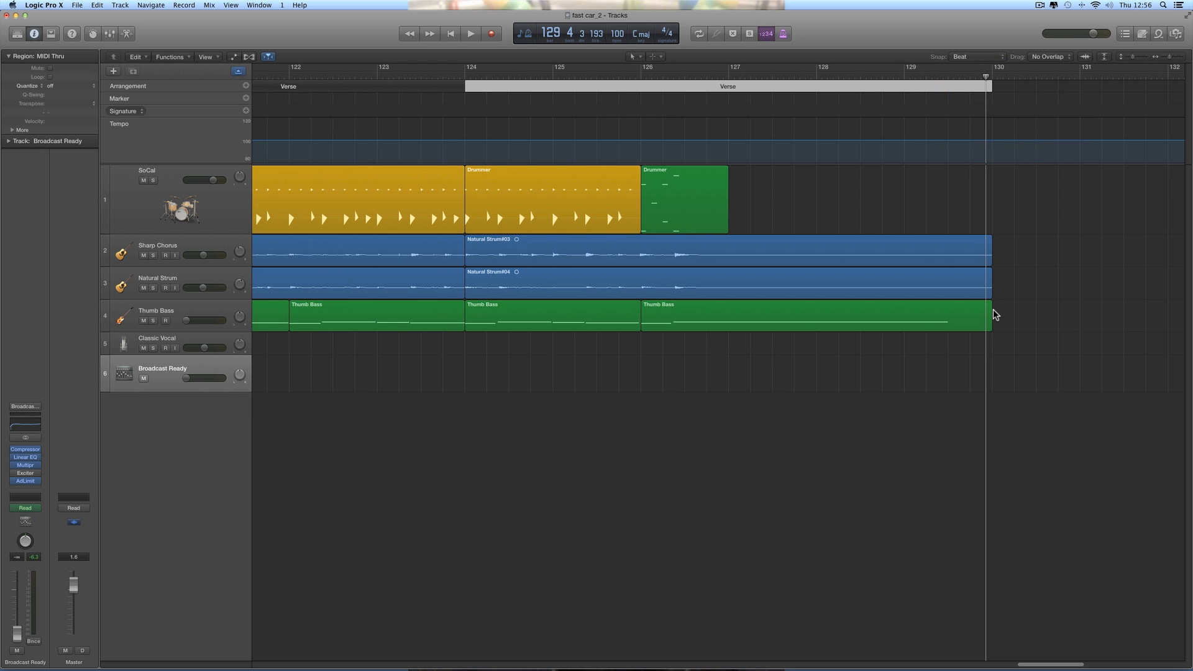
Step: Extend the end of the last Verse arrangement marker to bar 131
scroll(993, 310, right, 4)
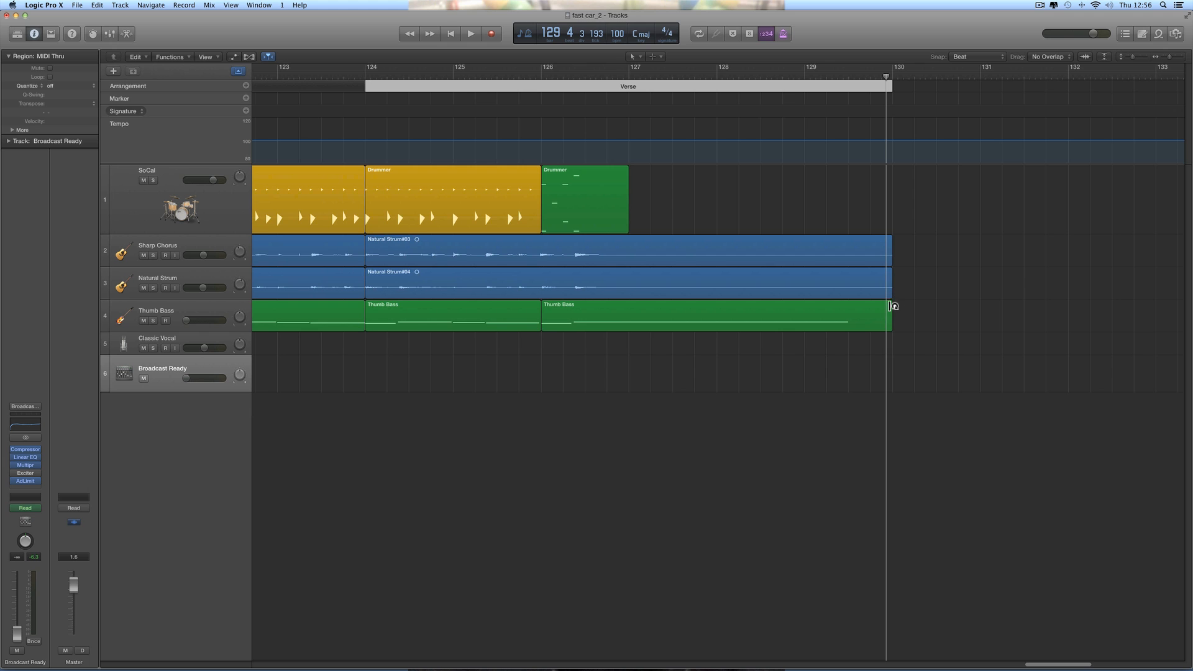
drag(892, 88, 977, 102)
scroll(976, 112, right, 10)
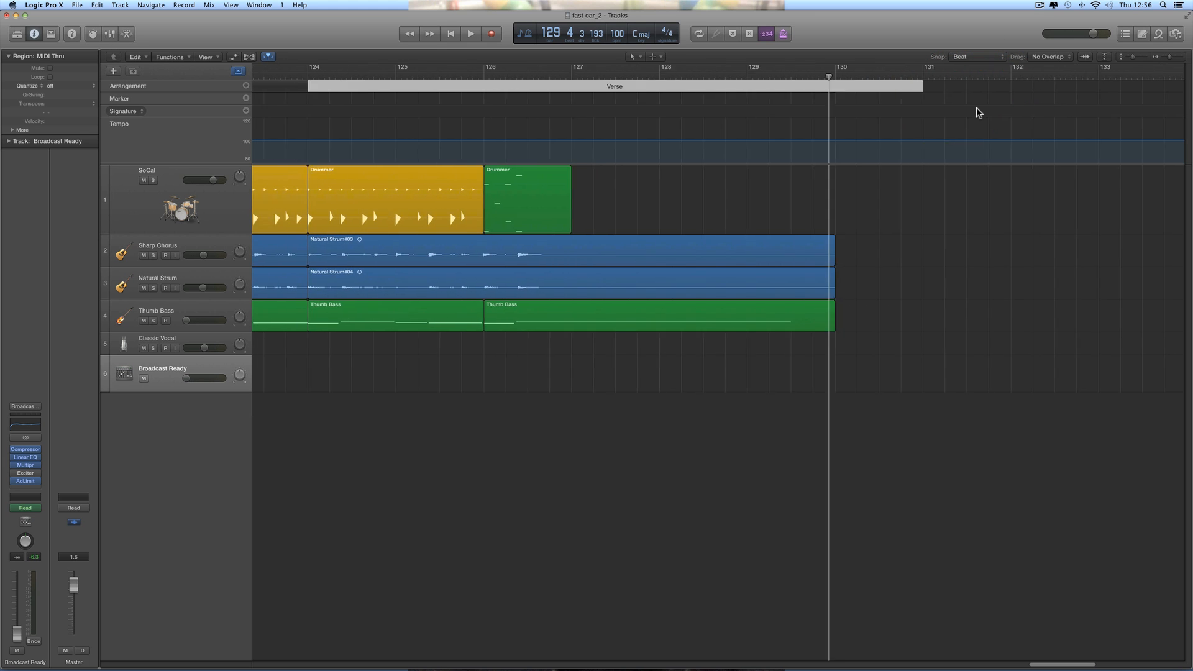
Step: Add an arrangement marker after the last Verse, starting at bar 131, and shorten it to one bar
scroll(974, 113, right, 5)
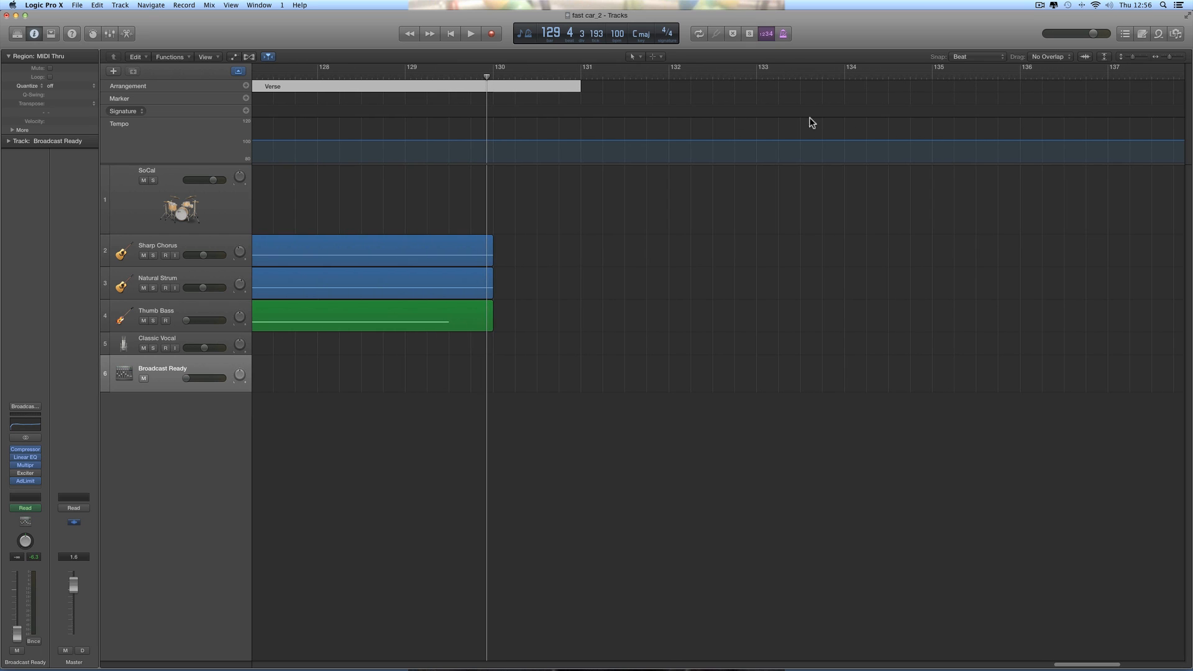
click(1161, 56)
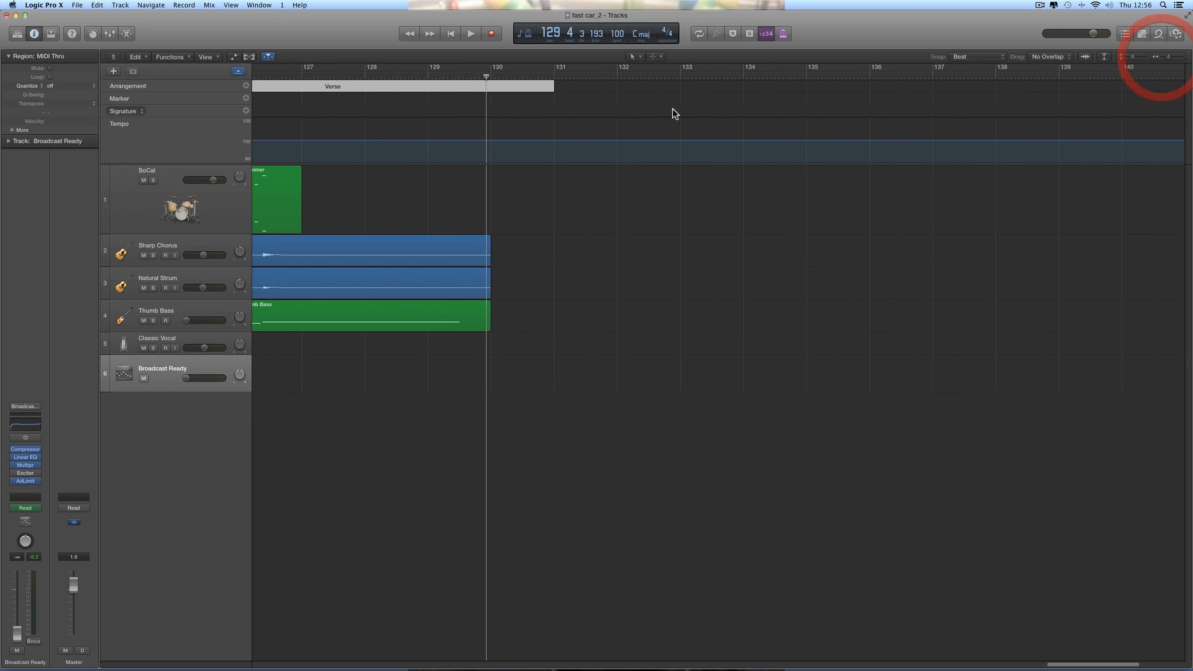
click(246, 86)
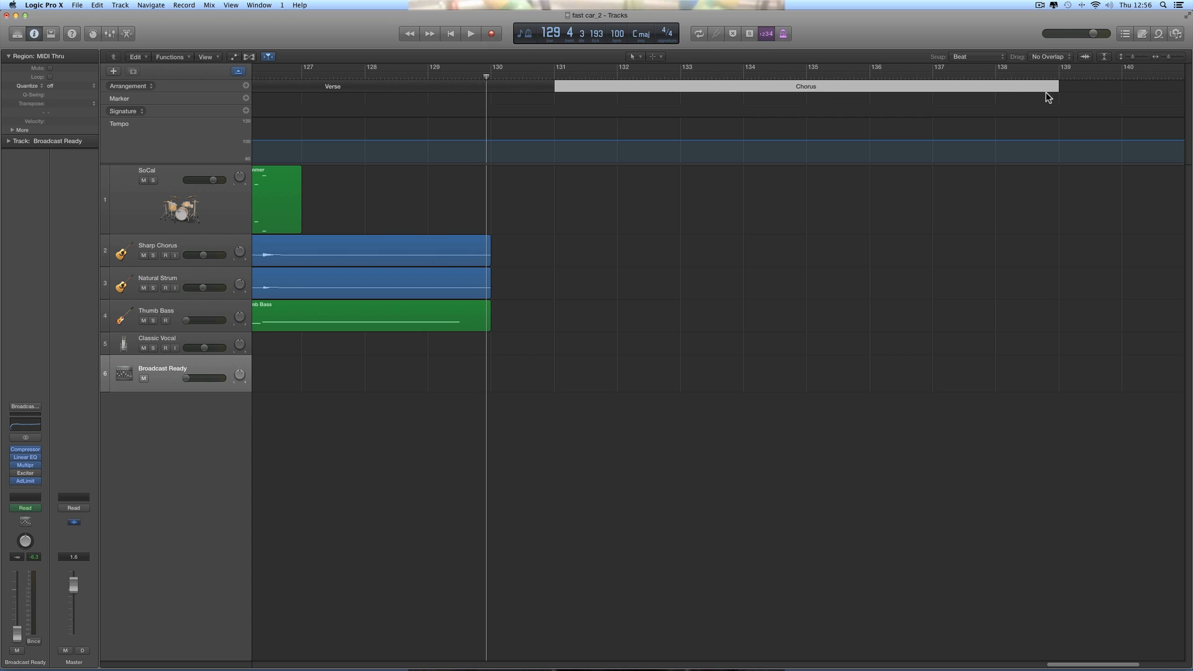
drag(1058, 91, 616, 90)
Step: Rename the new one-bar arrangement marker as "count in"
click(590, 86)
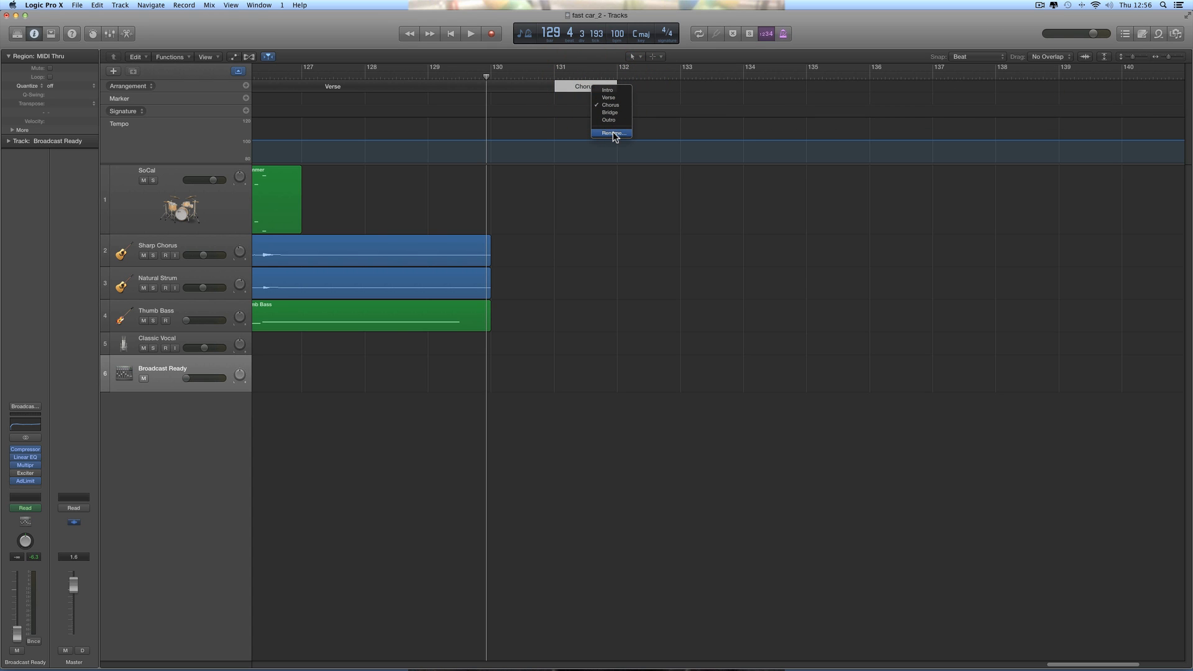
click(623, 133)
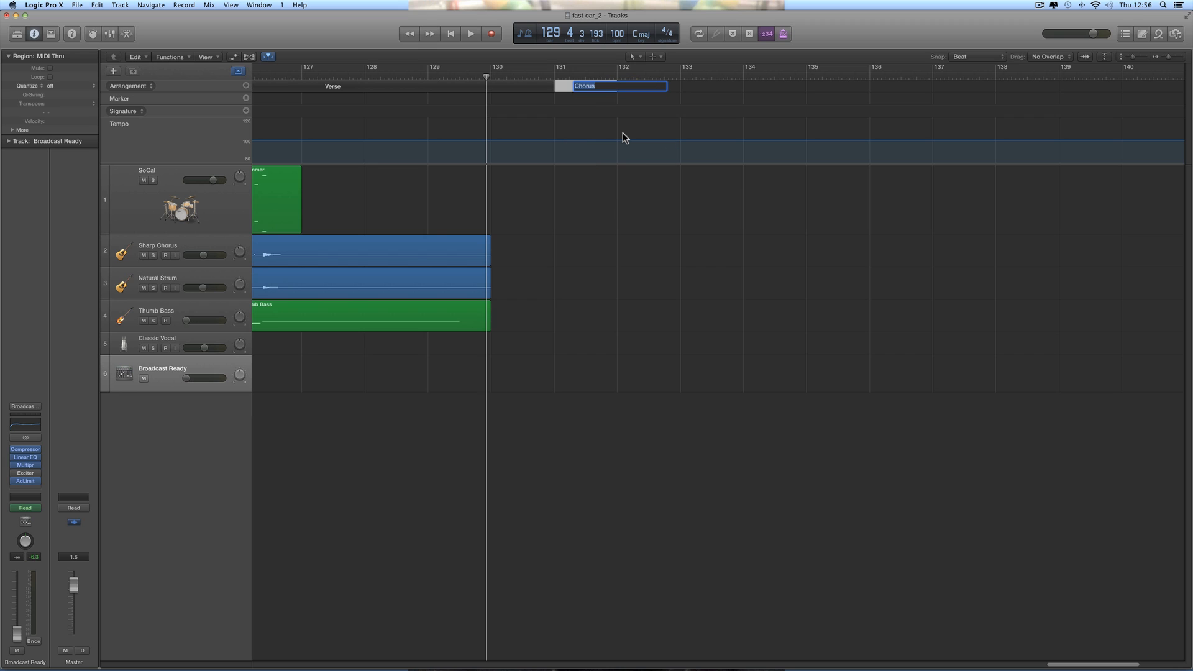
text(count in)
key(Return)
Step: Move the count in arrangement marker to the start of the song, before the Intro, and return the playhead to bar 1
scroll(634, 138, left, 5)
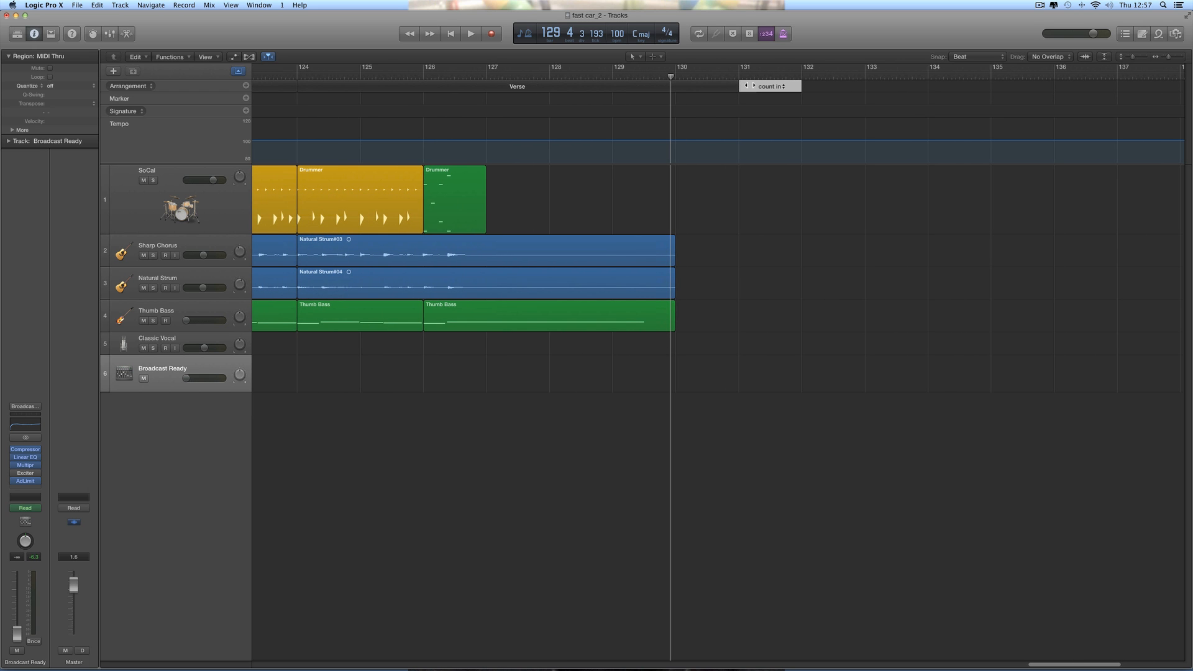
mouse_move(749, 87)
mouse_down()
mouse_move(179, 84)
mouse_move(249, 85)
mouse_move(197, 82)
mouse_up()
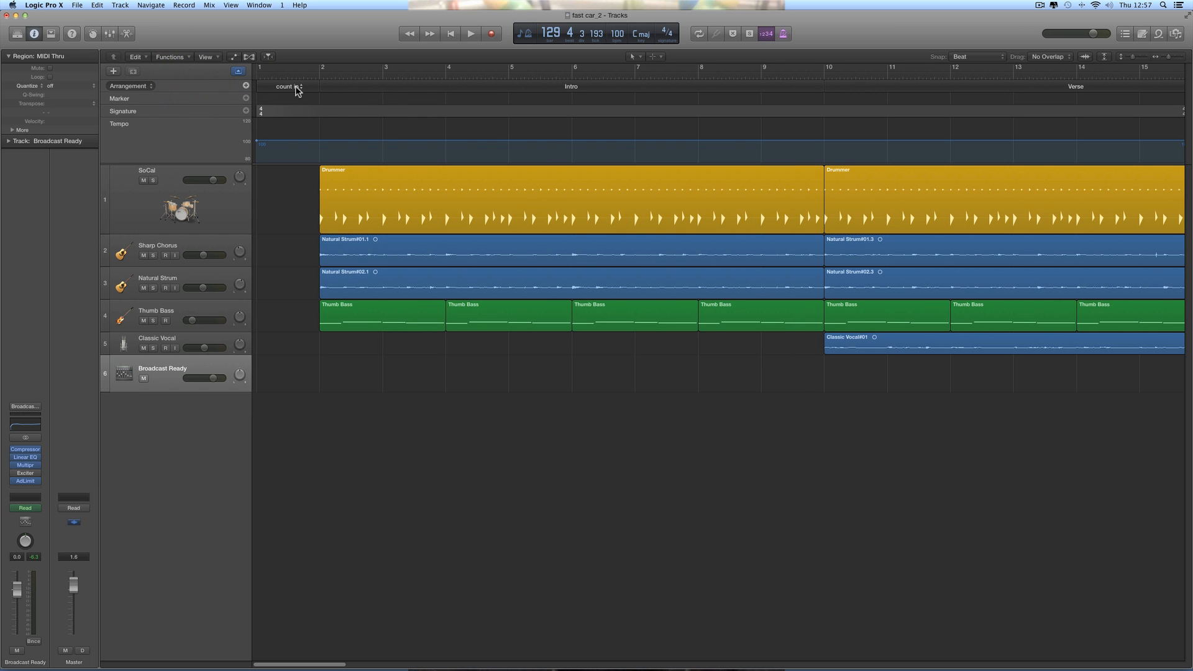
click(451, 33)
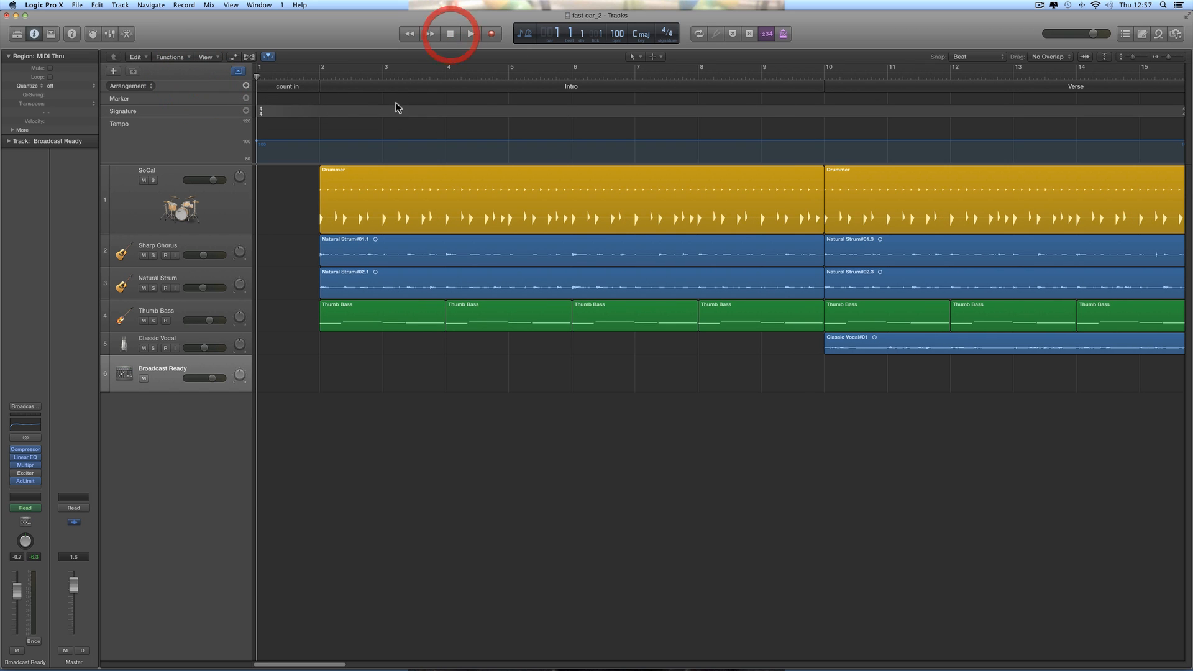
Step: Create a drummer region on the SoCal track within the count in section at bar 1, using the Pencil tool
click(1182, 58)
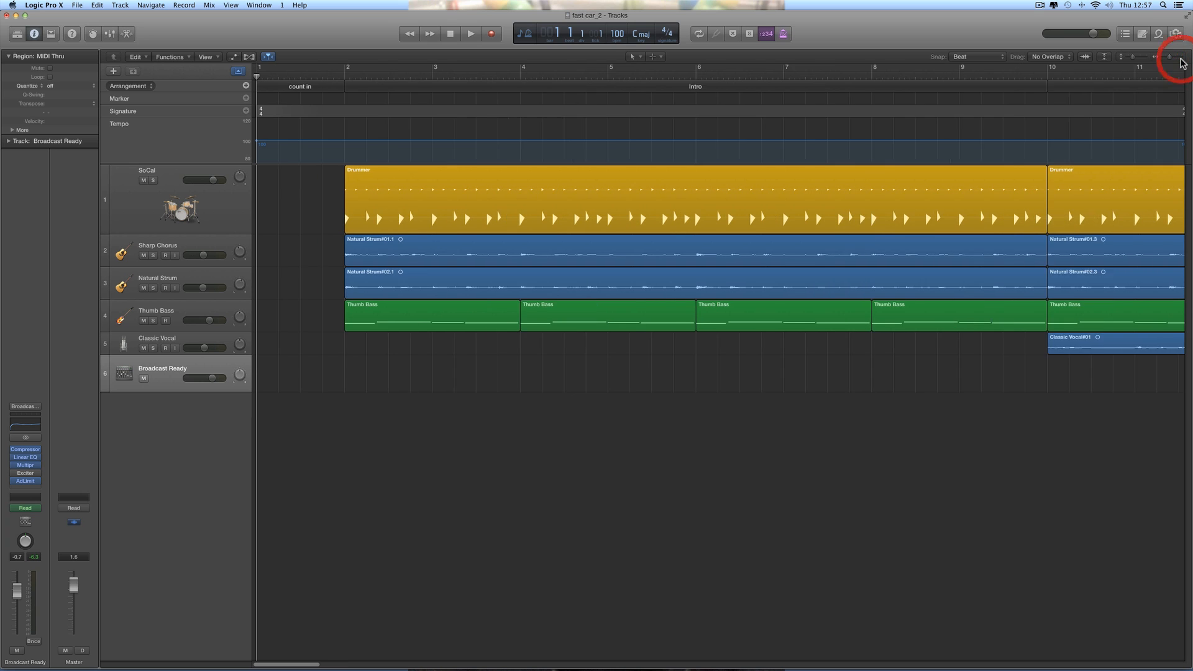
click(1183, 58)
click(284, 87)
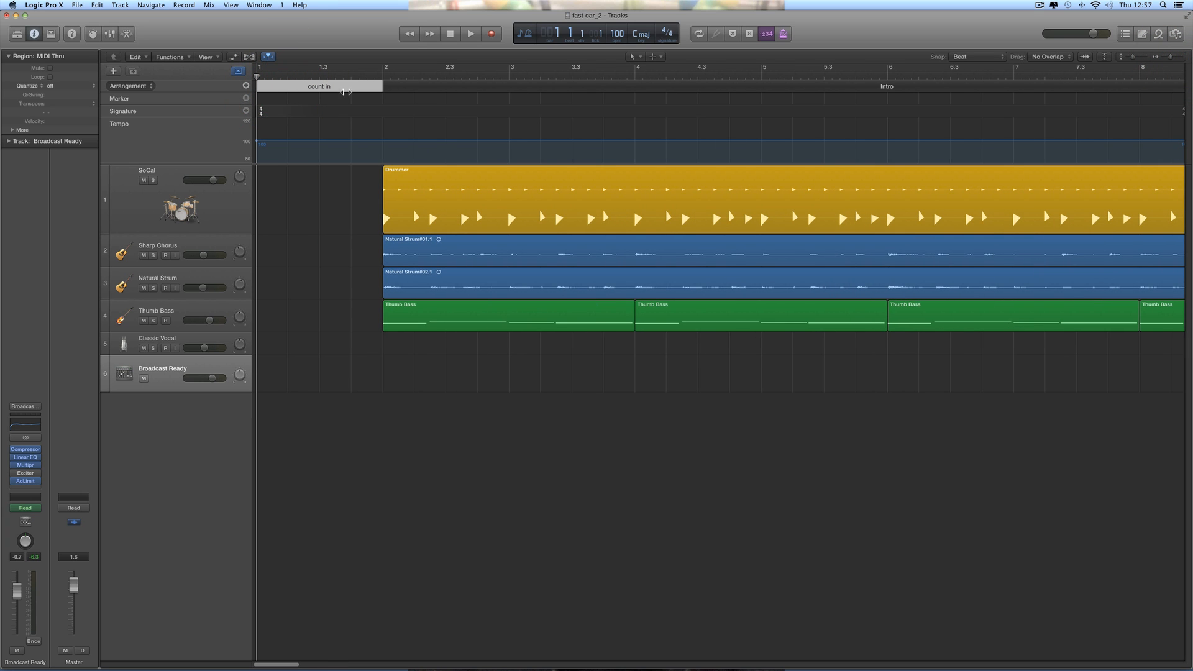
click(635, 57)
click(649, 72)
click(282, 198)
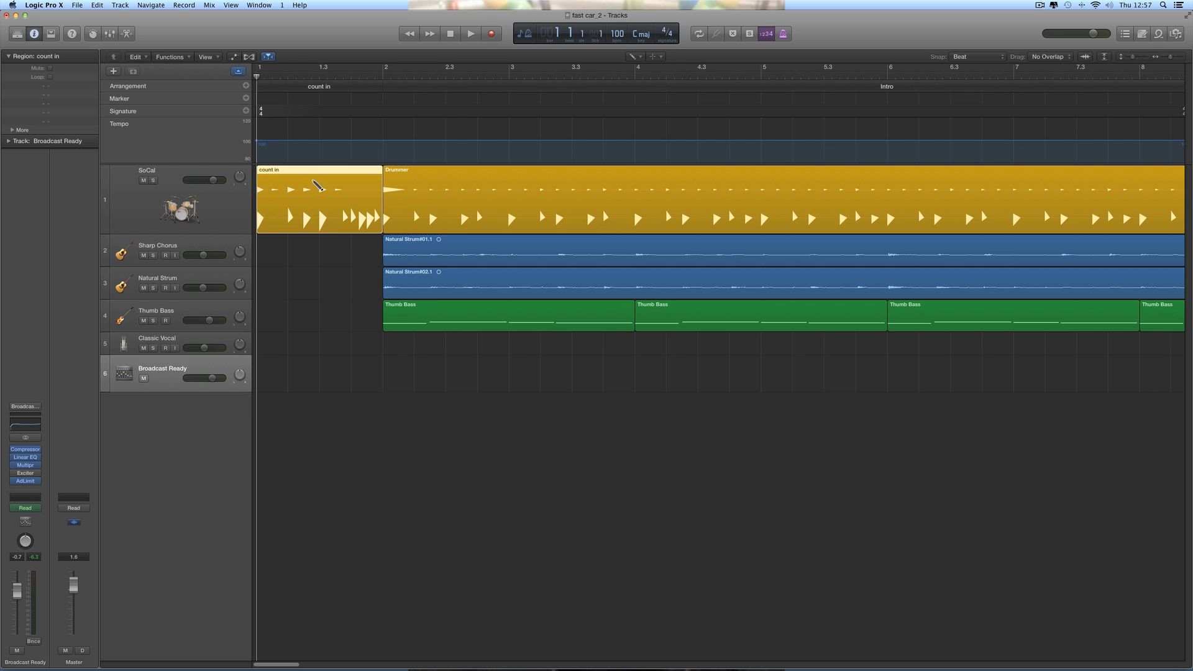
Step: Convert the count in drummer region to a MIDI region and open it in the Piano Roll
right_click(313, 180)
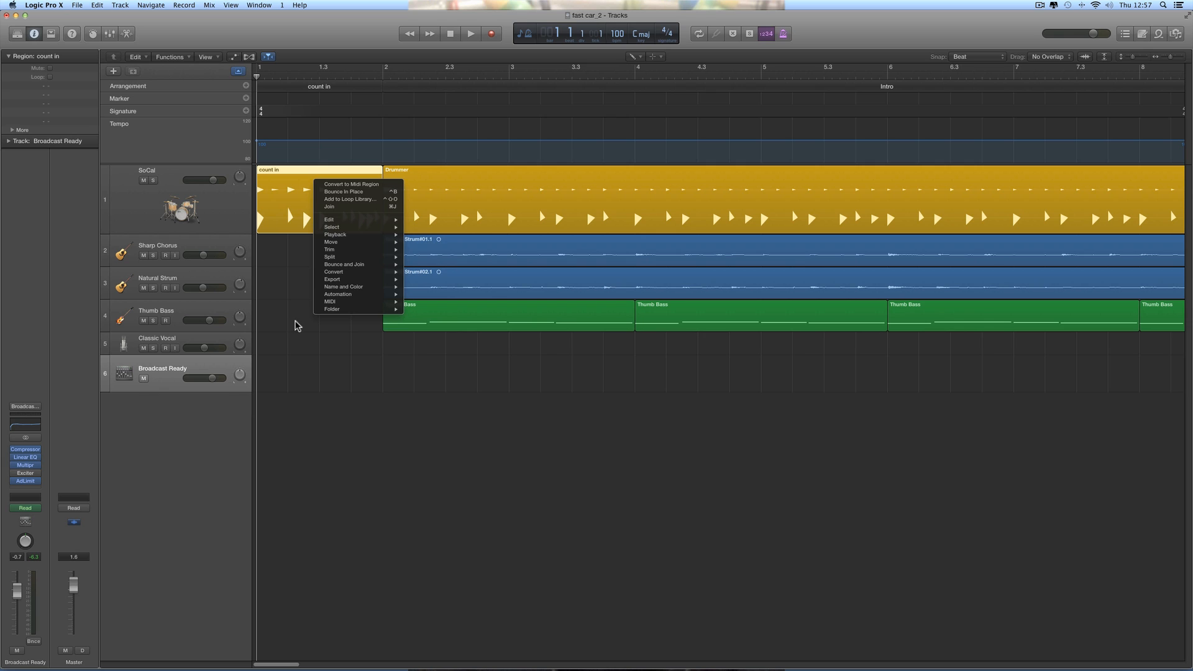
click(292, 176)
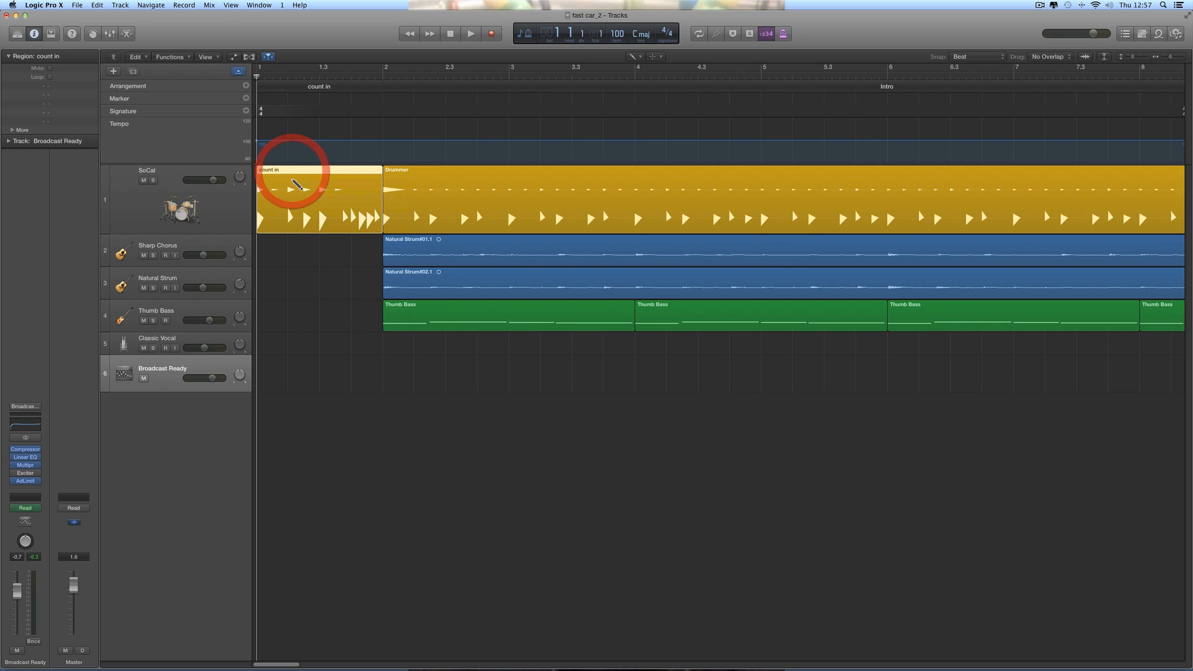
right_click(310, 177)
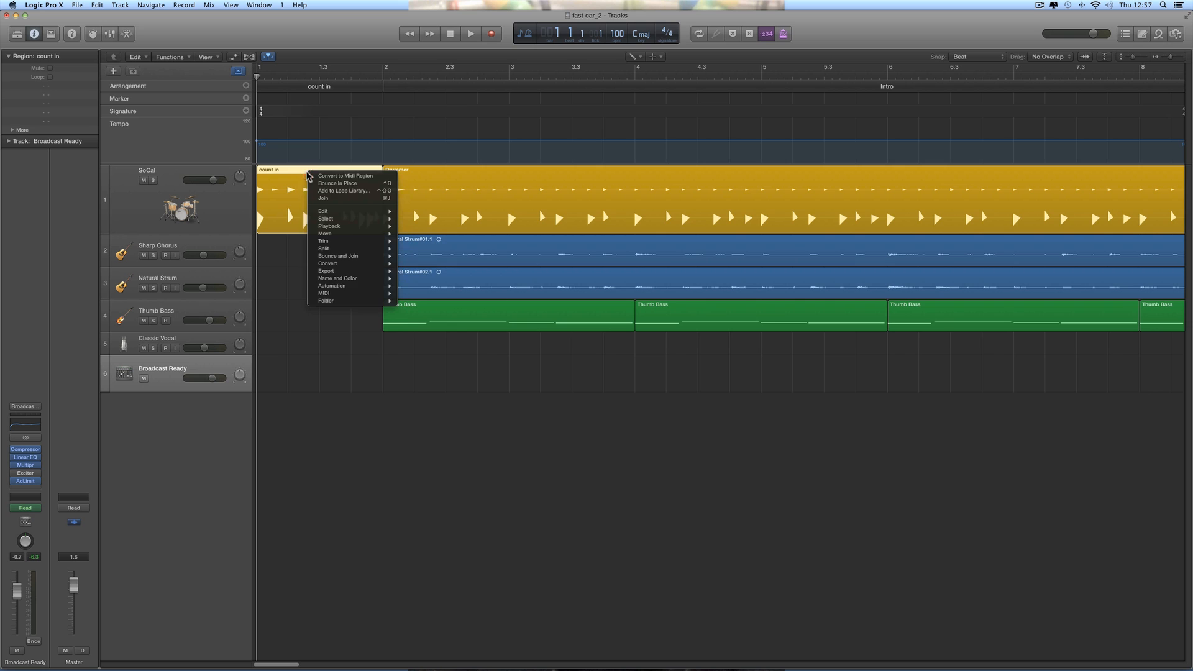
click(326, 178)
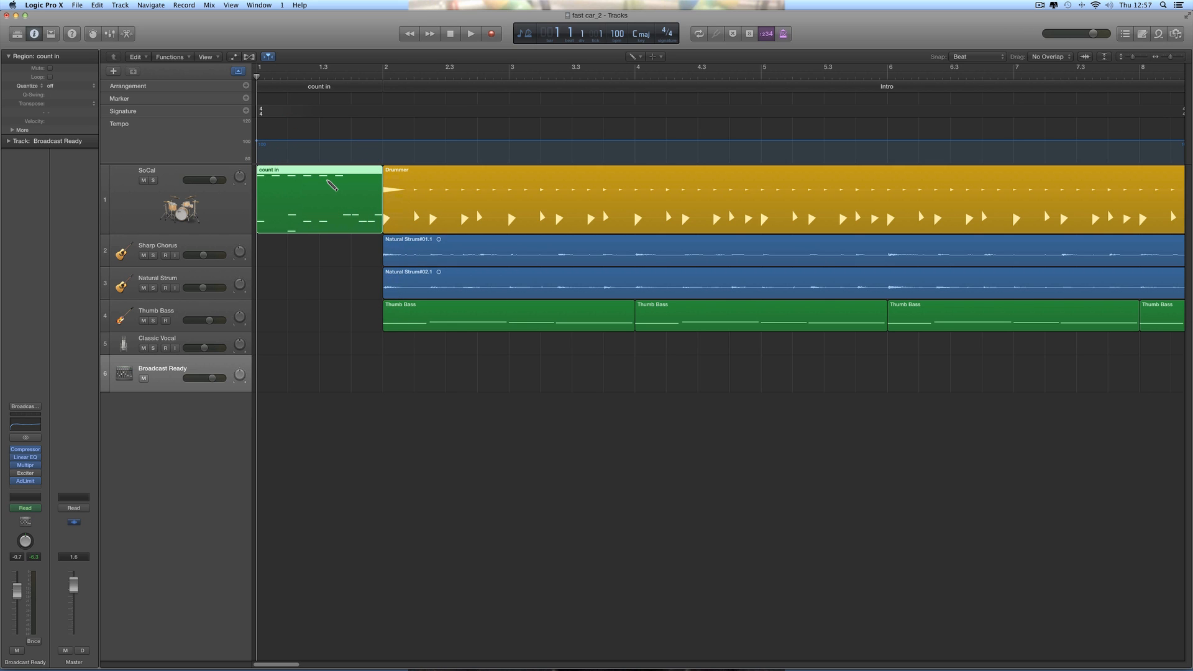
double_click(329, 183)
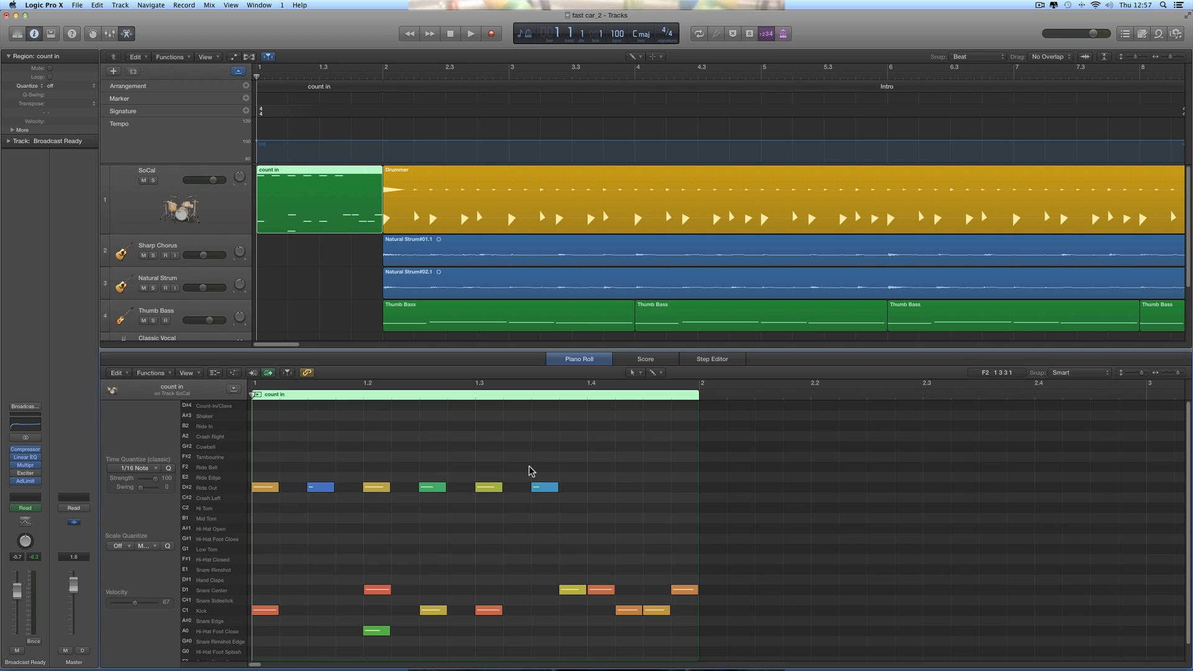
Step: Delete all the notes in the count in region with the Pointer tool
click(637, 373)
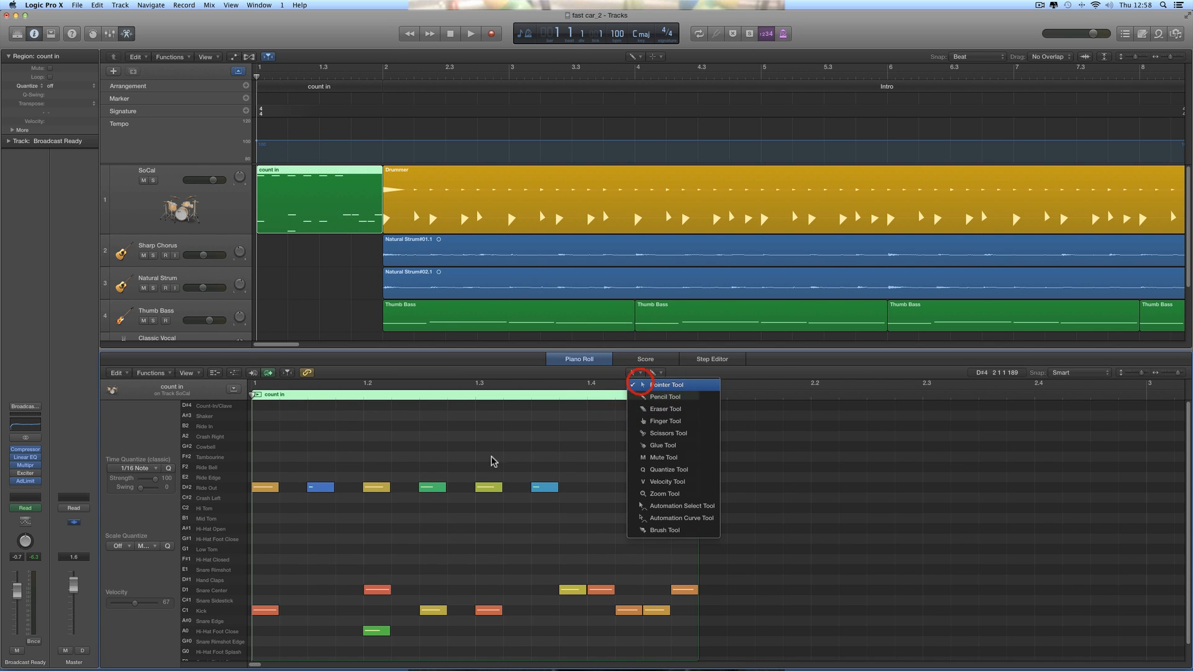
click(645, 382)
drag(708, 491, 266, 646)
key(Delete)
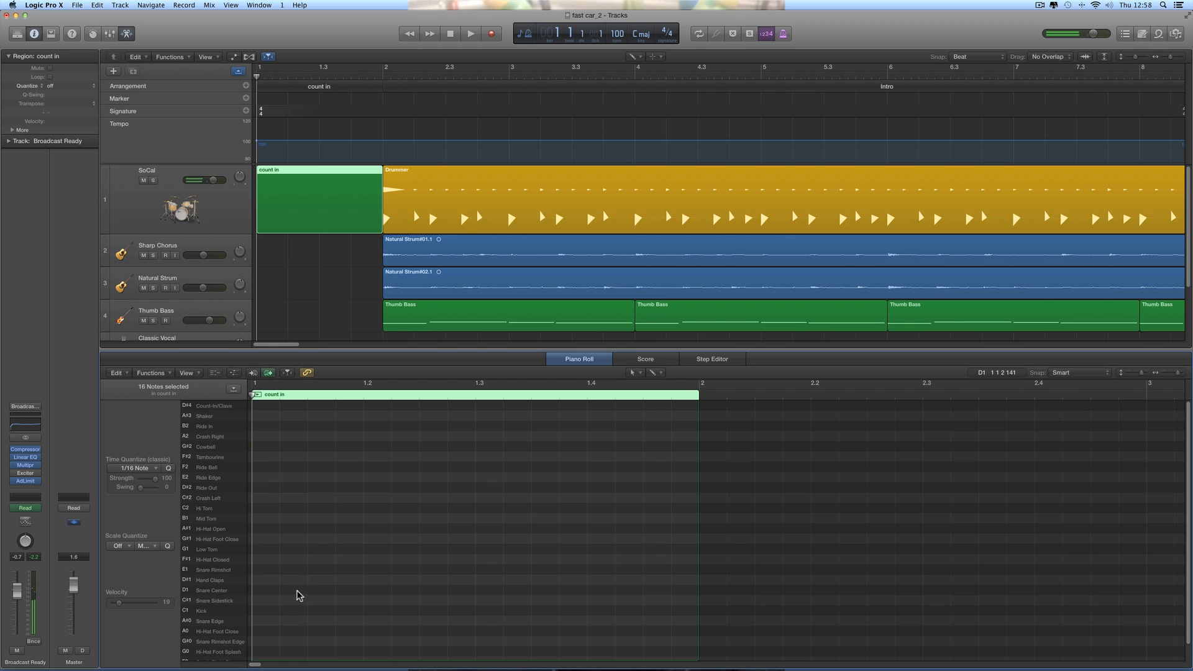
click(186, 373)
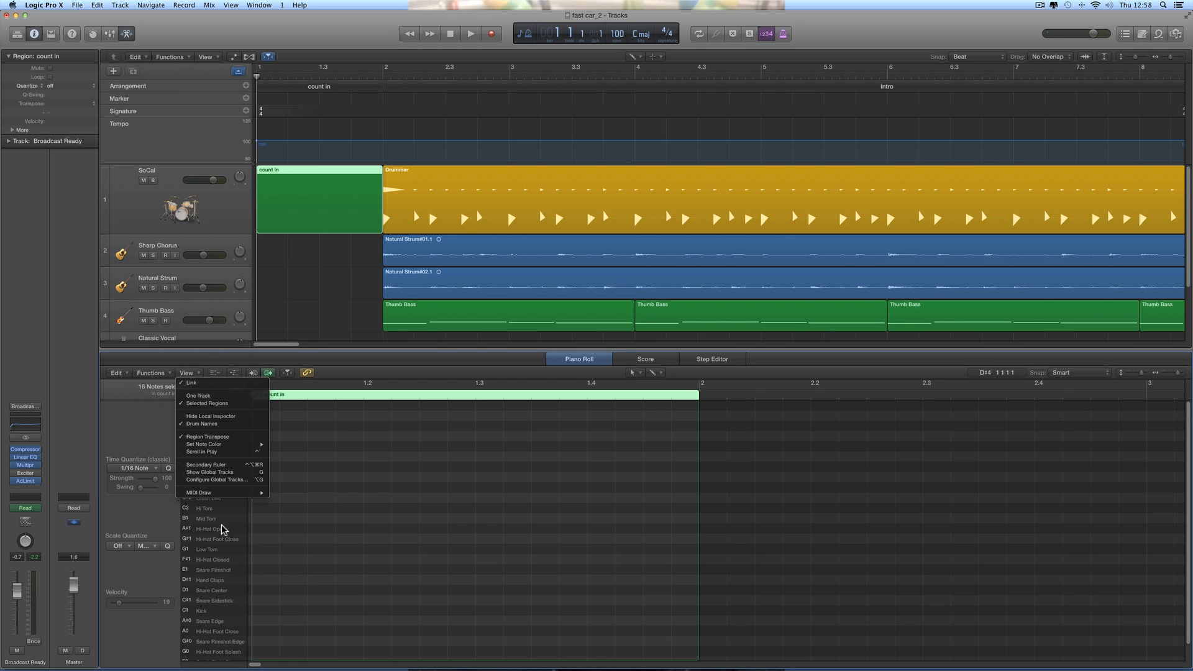
click(302, 556)
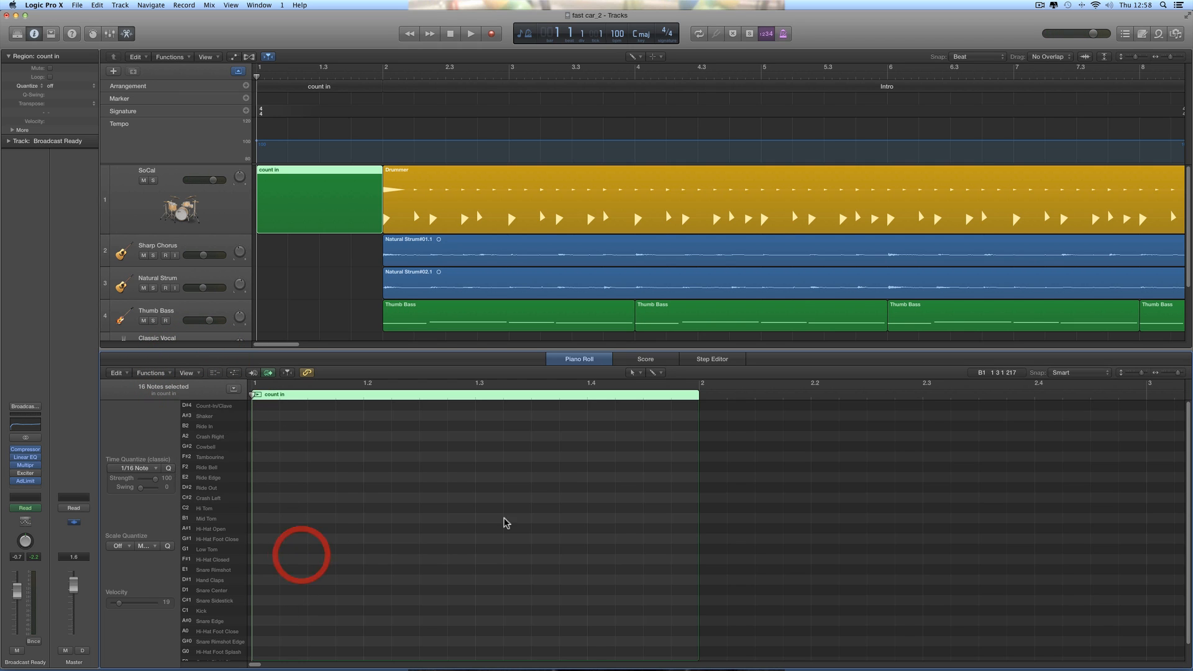
Step: Draw closed hi-hat notes at beat 3 and the two sixteenths before beat 4, add an open hi-hat on beat 4, and play the count in
click(633, 373)
click(647, 396)
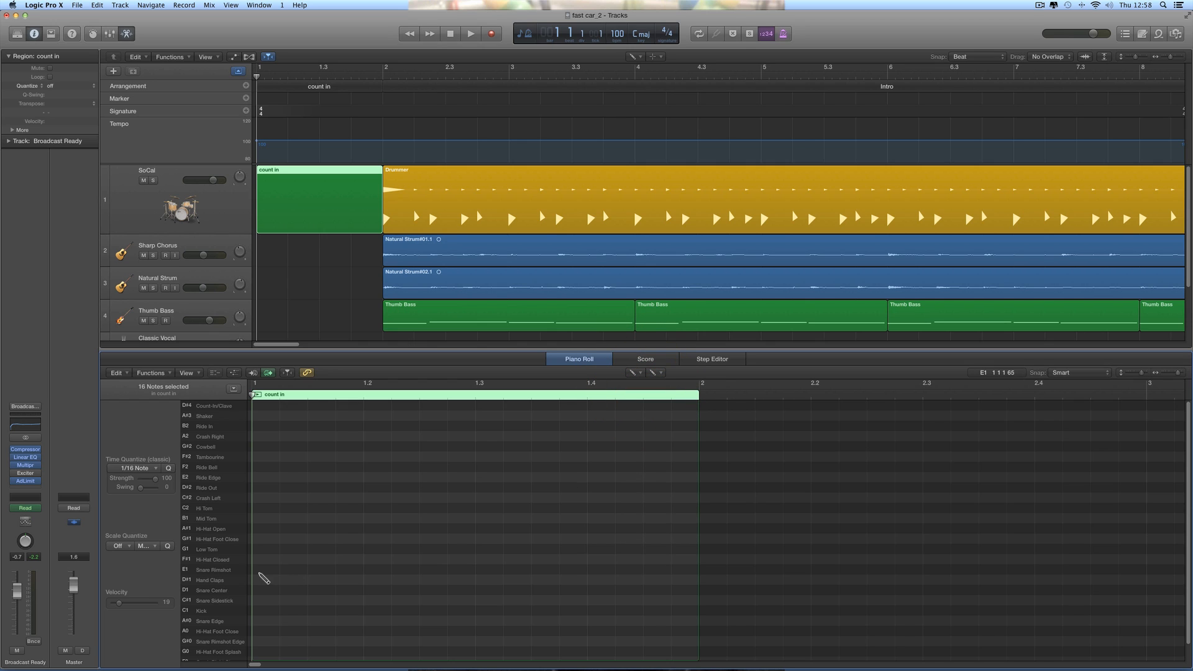
click(225, 559)
click(483, 559)
click(539, 560)
click(568, 560)
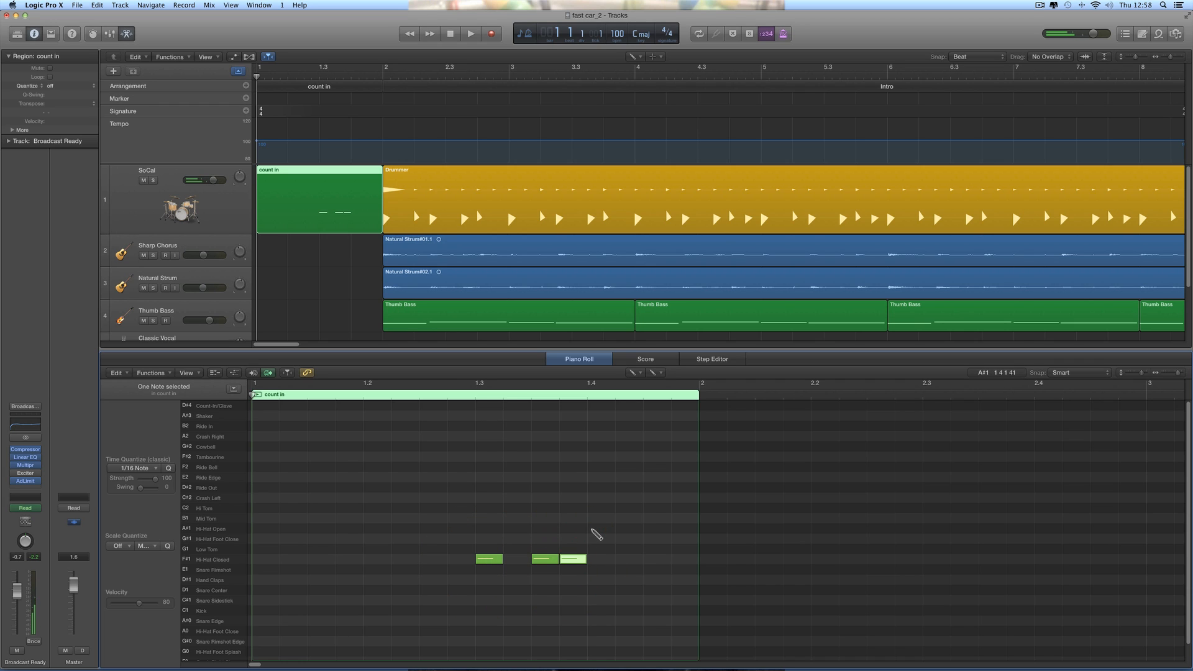
click(592, 529)
key(space)
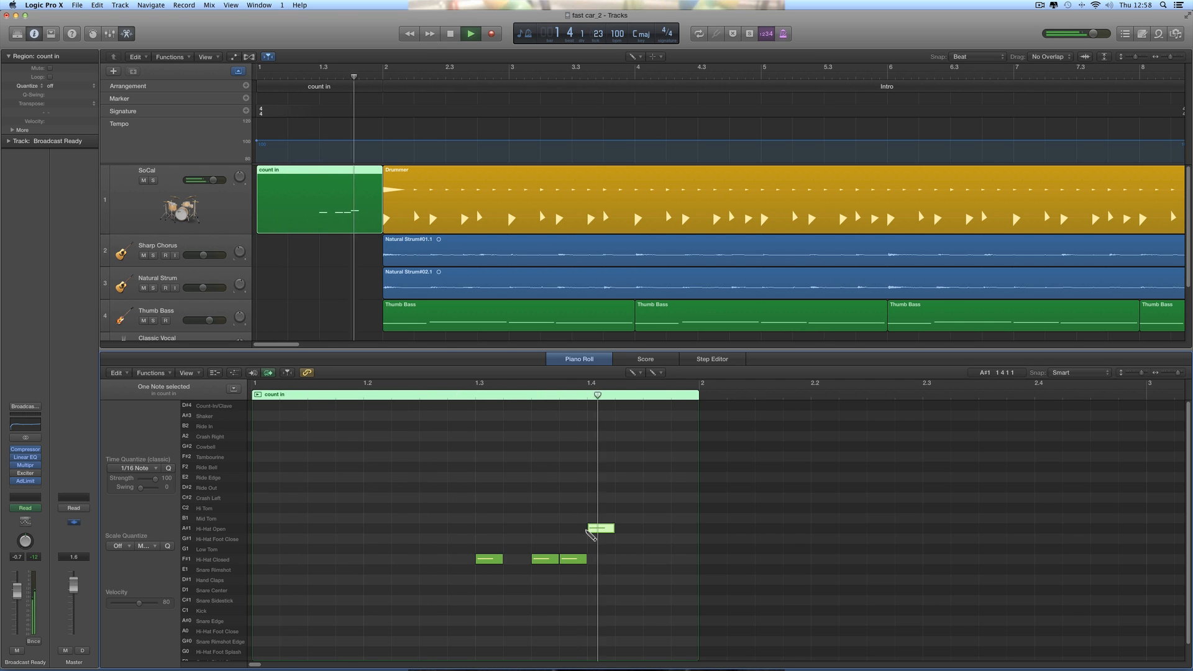
key(space)
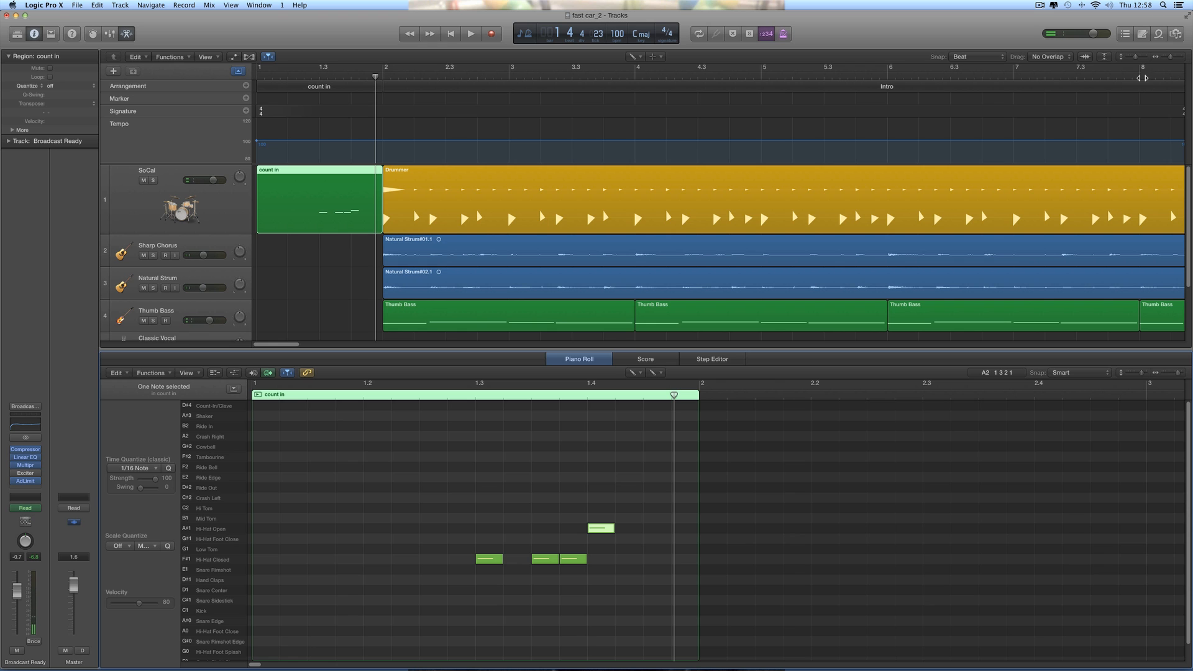
Step: Close the Piano Roll to show the whole song arrangement and switch back to the Pointer tool
click(126, 34)
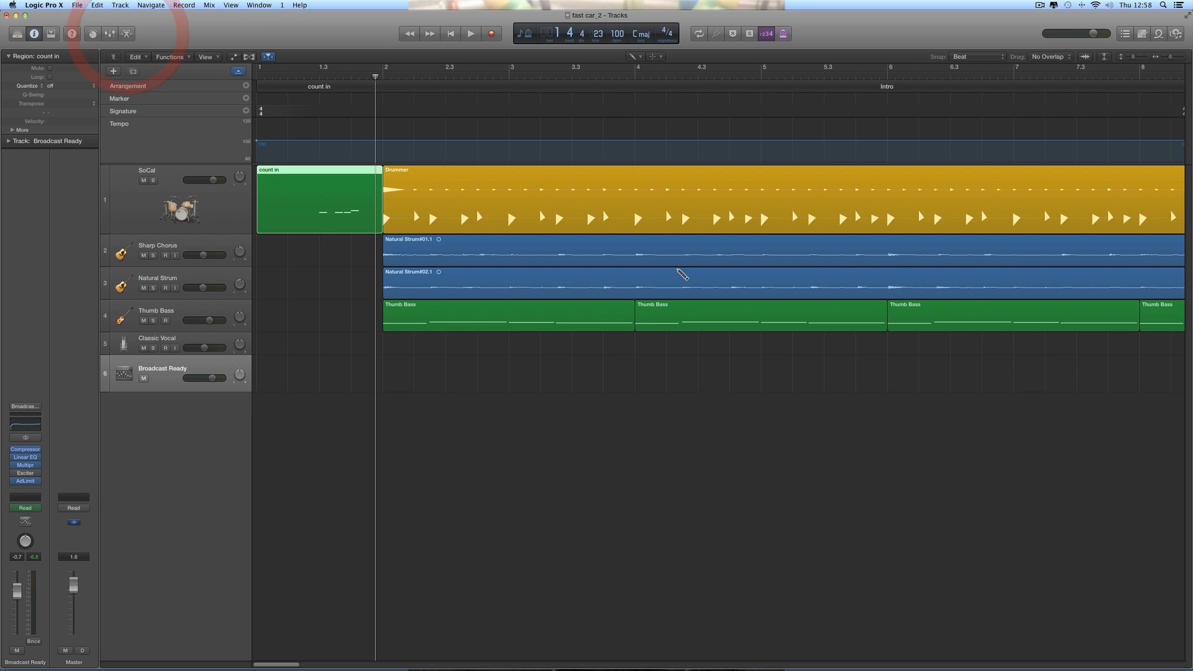
drag(1172, 58, 1158, 61)
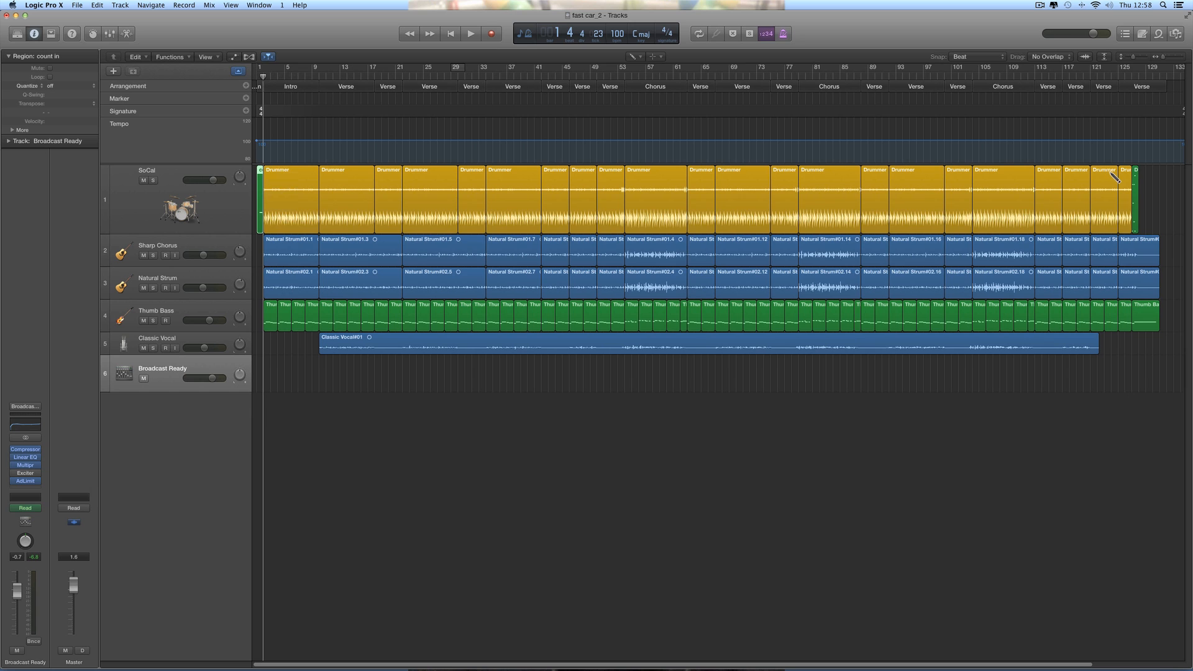
scroll(1115, 178, right, 1)
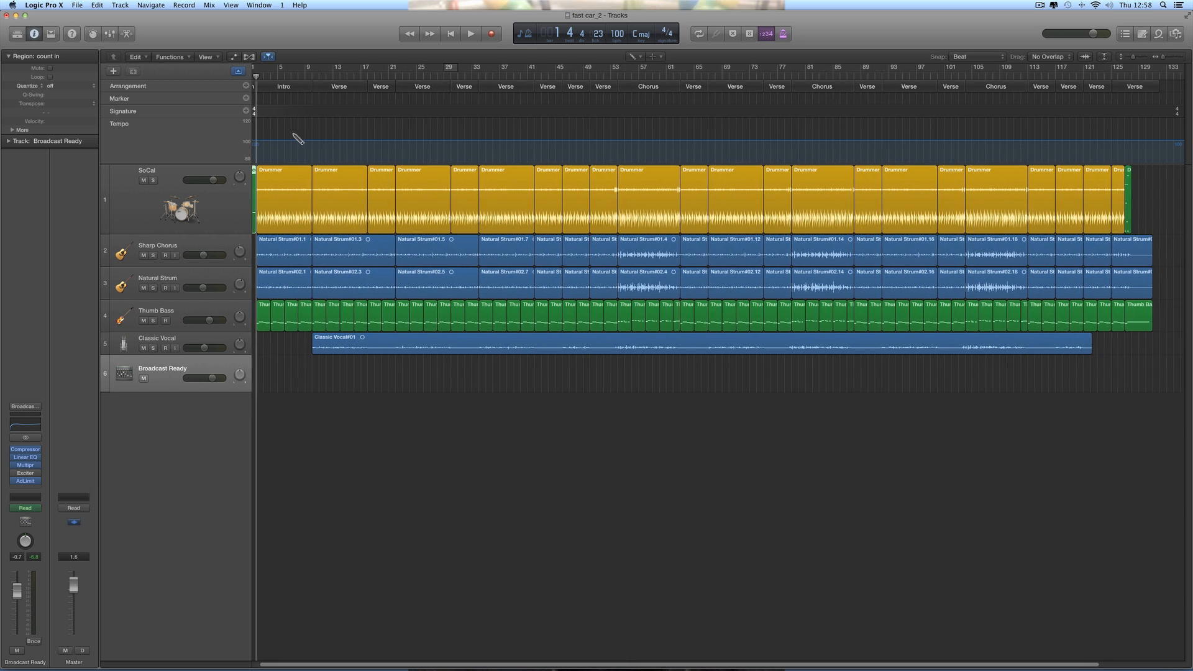
scroll(295, 136, left, 1)
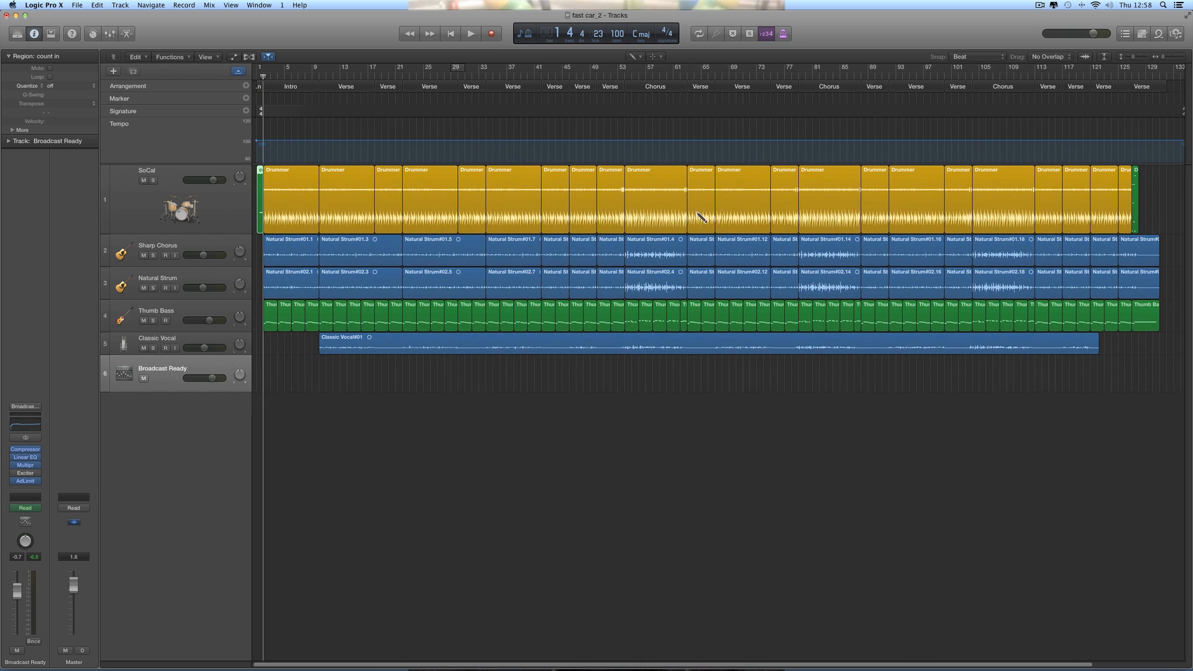
click(633, 56)
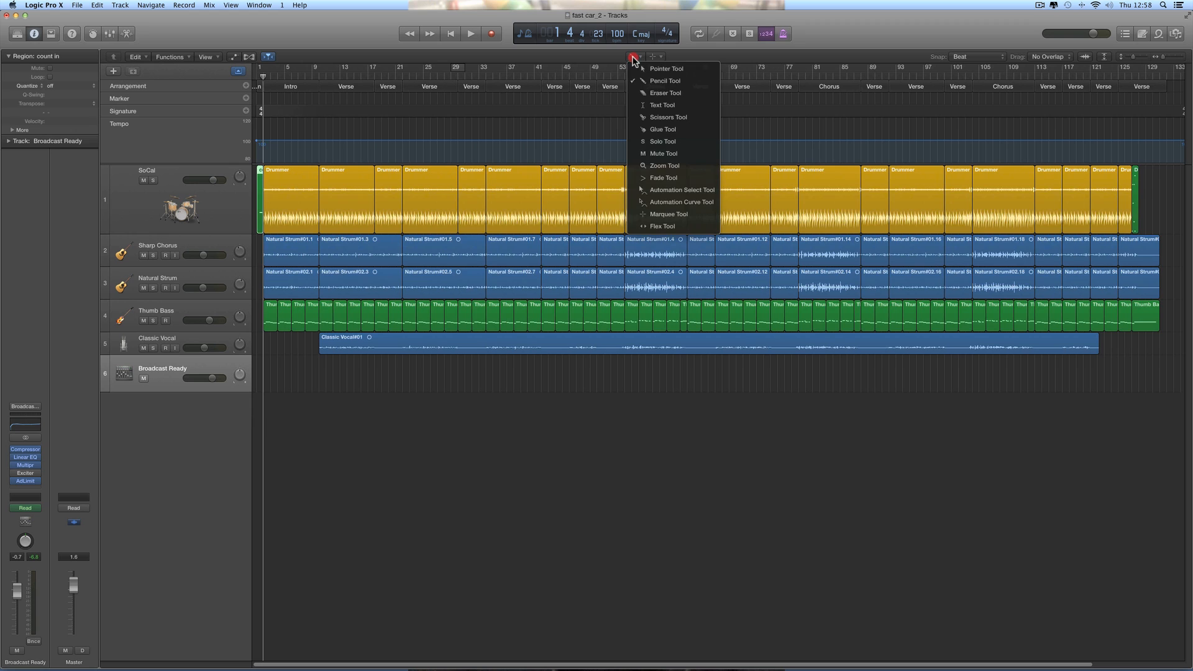
click(665, 69)
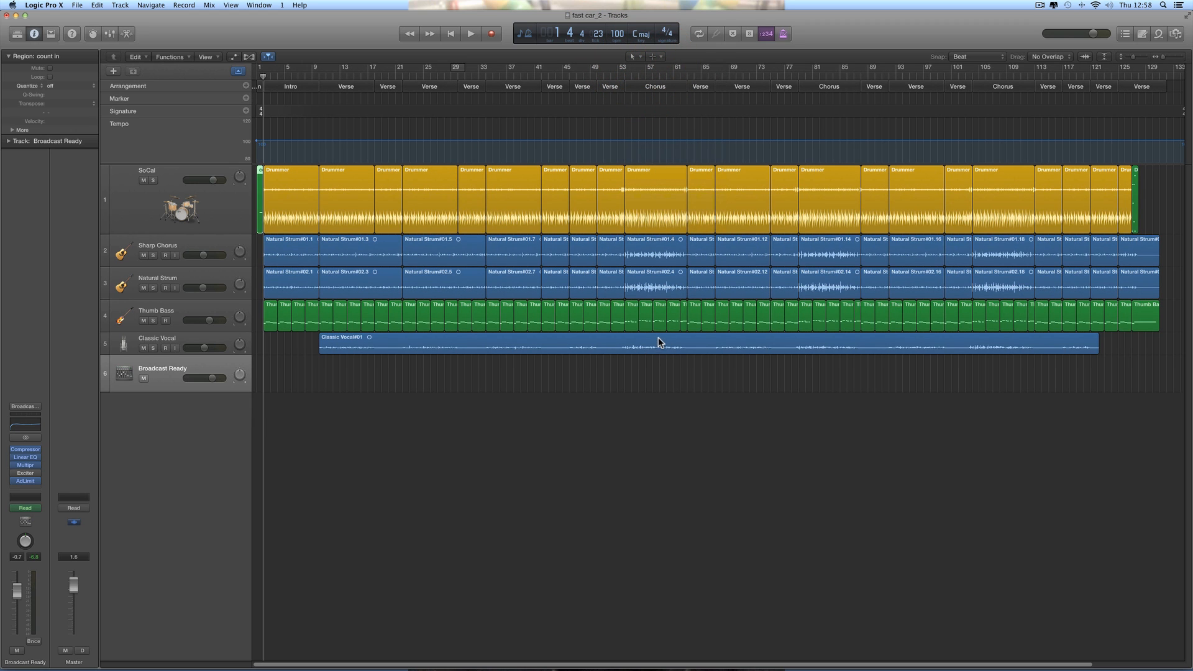
Step: Show the Smart Controls of the SoCal and Thumb Bass tracks, and examine Thumb Bass's Bass Amp Designer plug-in
click(226, 196)
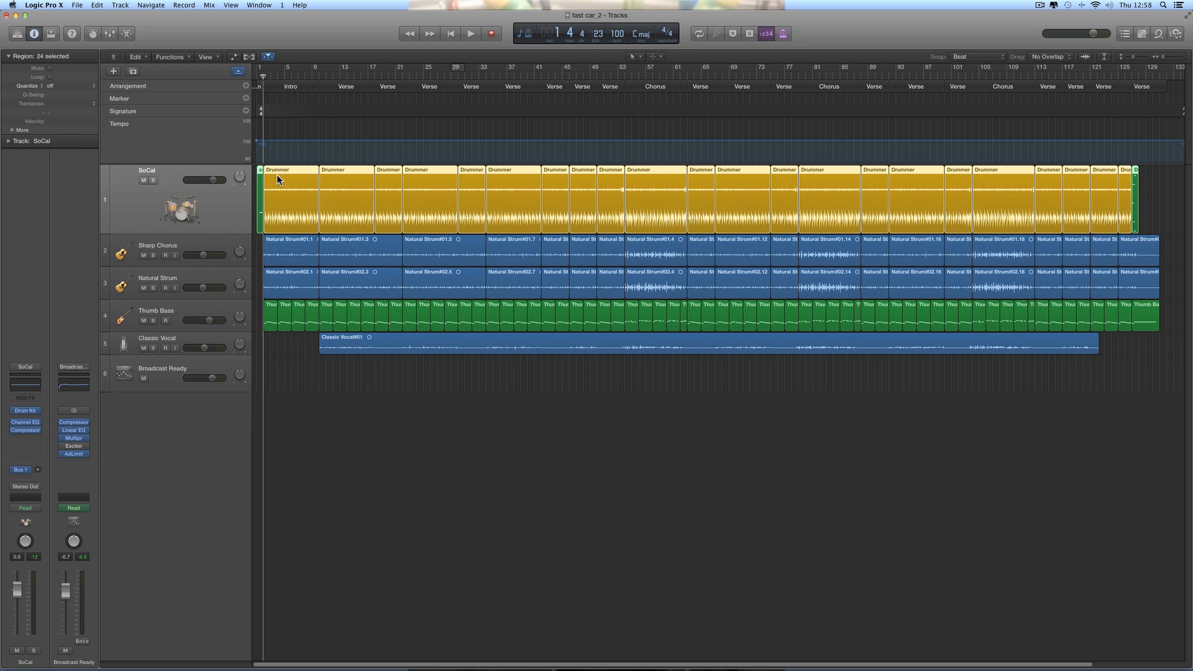
click(96, 33)
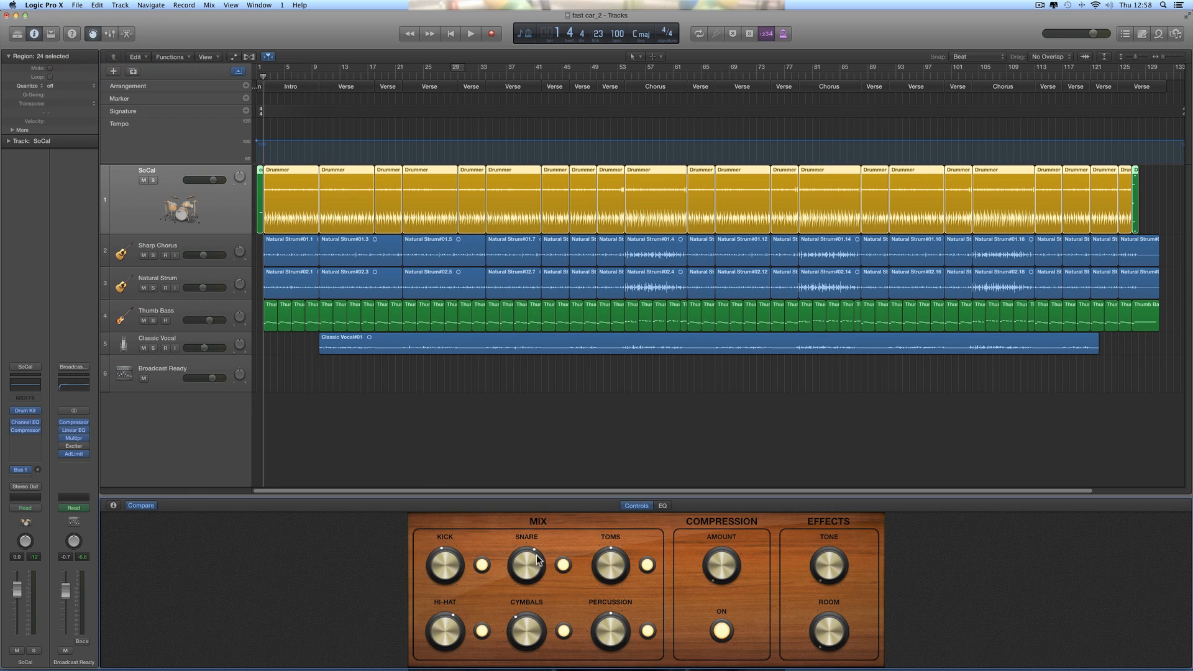
click(207, 308)
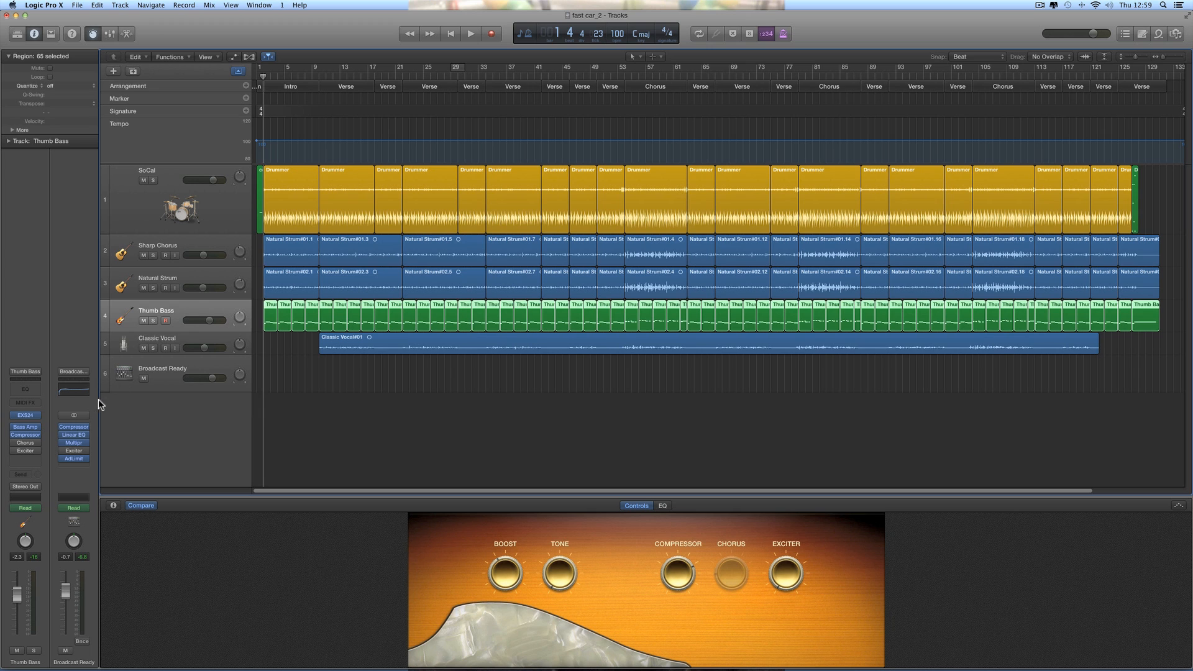
click(27, 428)
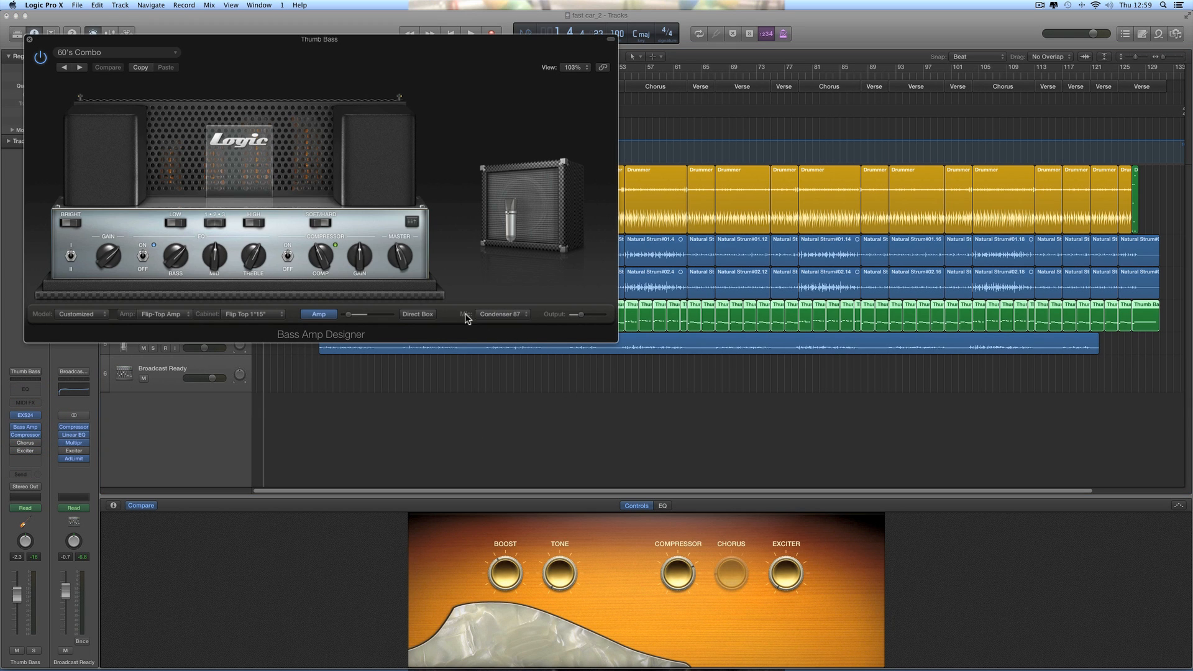
drag(437, 55, 682, 246)
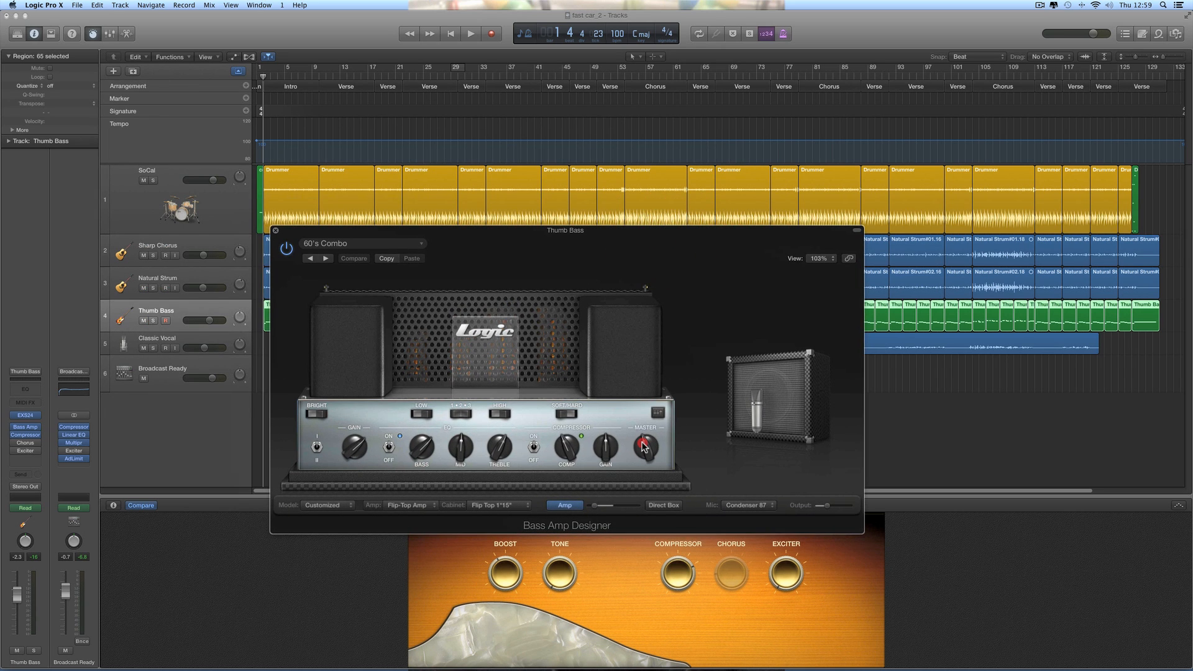
click(276, 231)
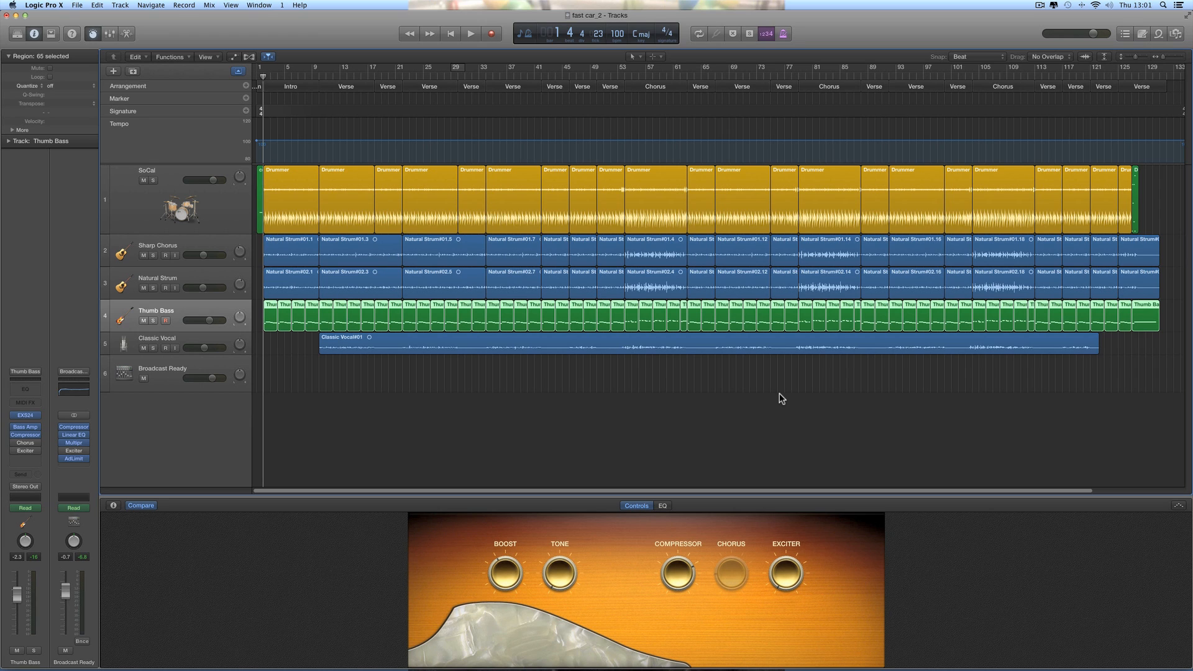
Step: Play the song from bar 1 and check the cymbals level in the SoCal drum mix
click(266, 76)
click(260, 74)
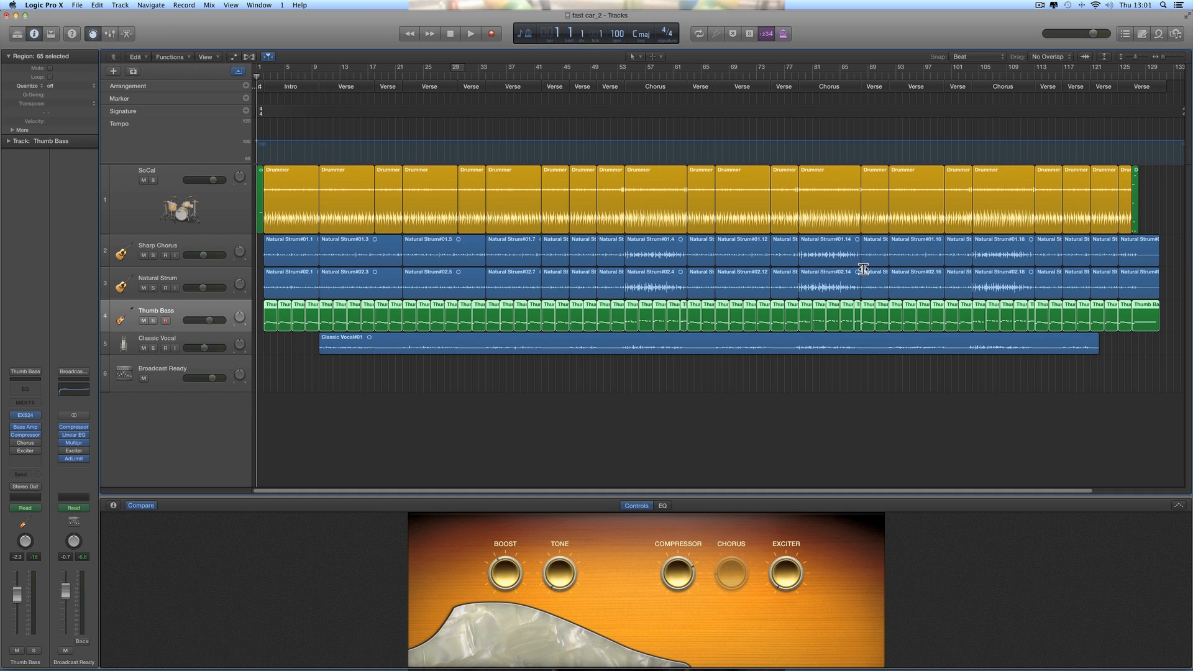
key(space)
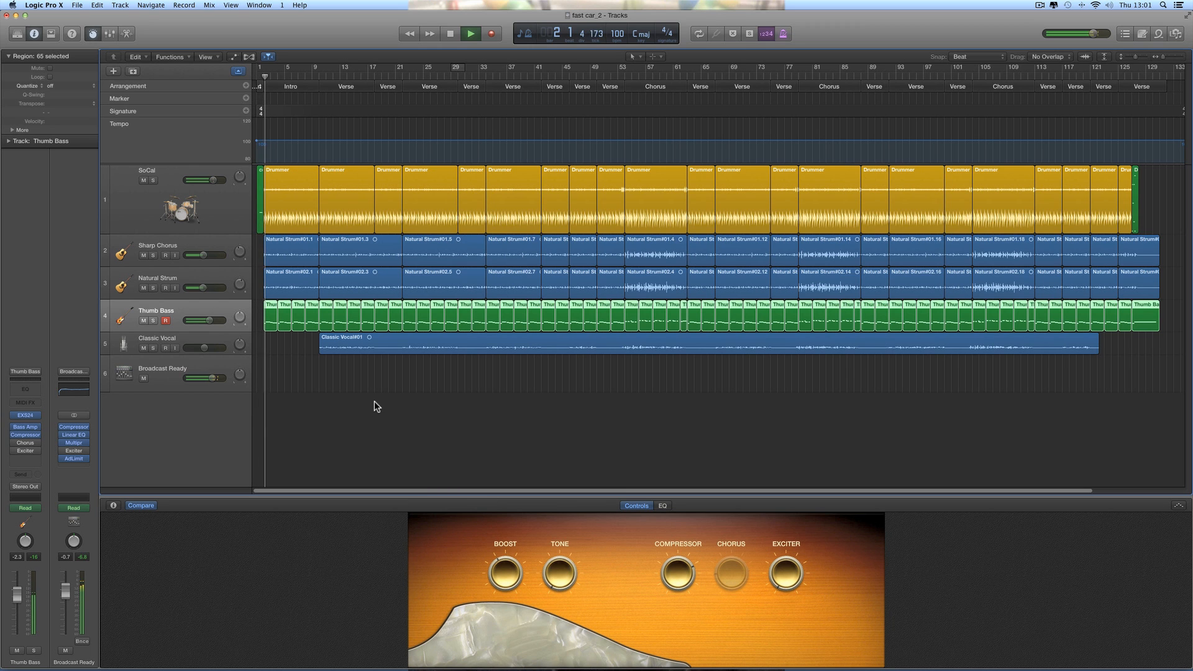
click(225, 214)
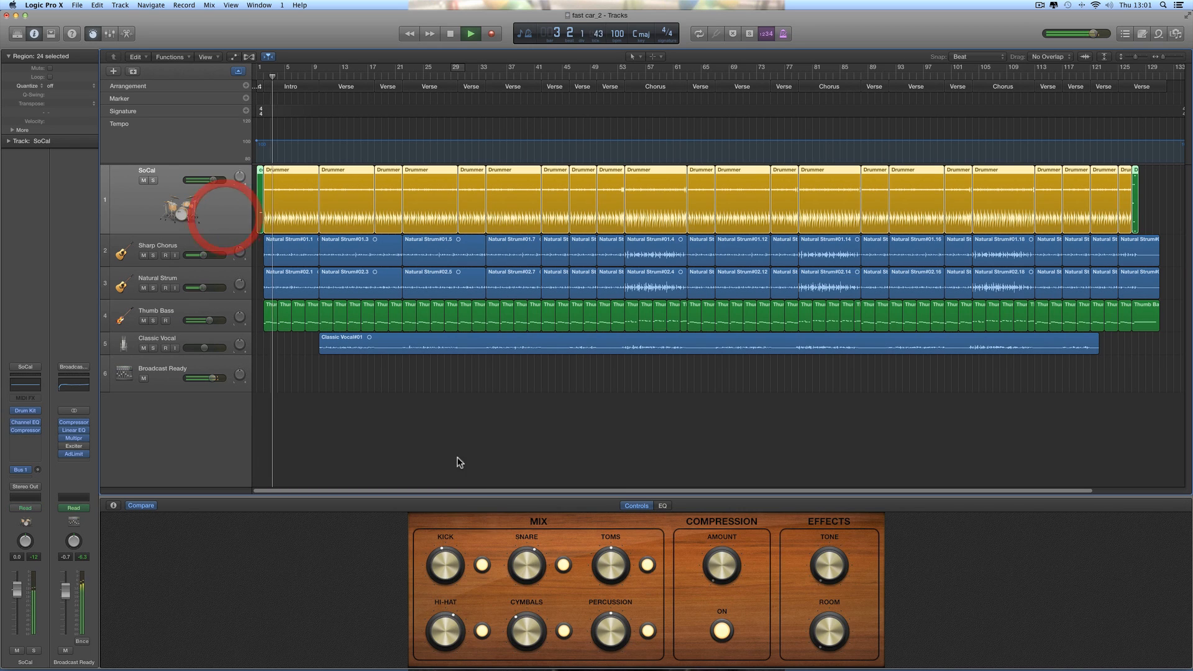
click(522, 624)
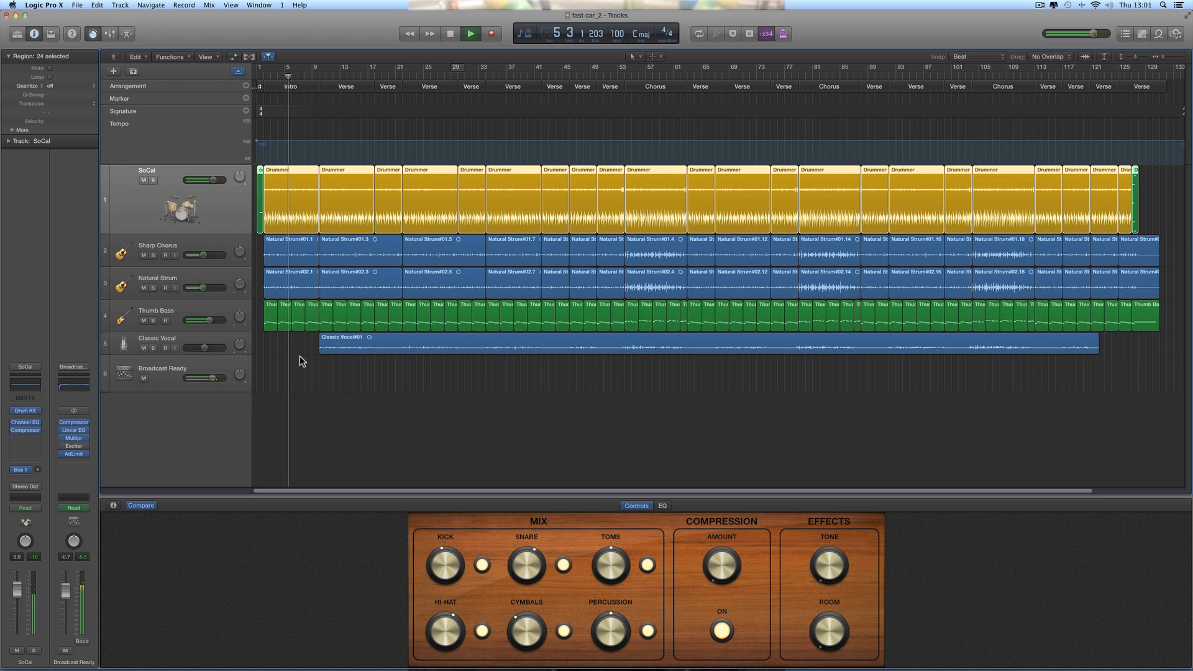
Step: Set the Sharp Chorus guitar's reverb send to 42% and raise the Natural Strum guitar's reverb send
click(199, 250)
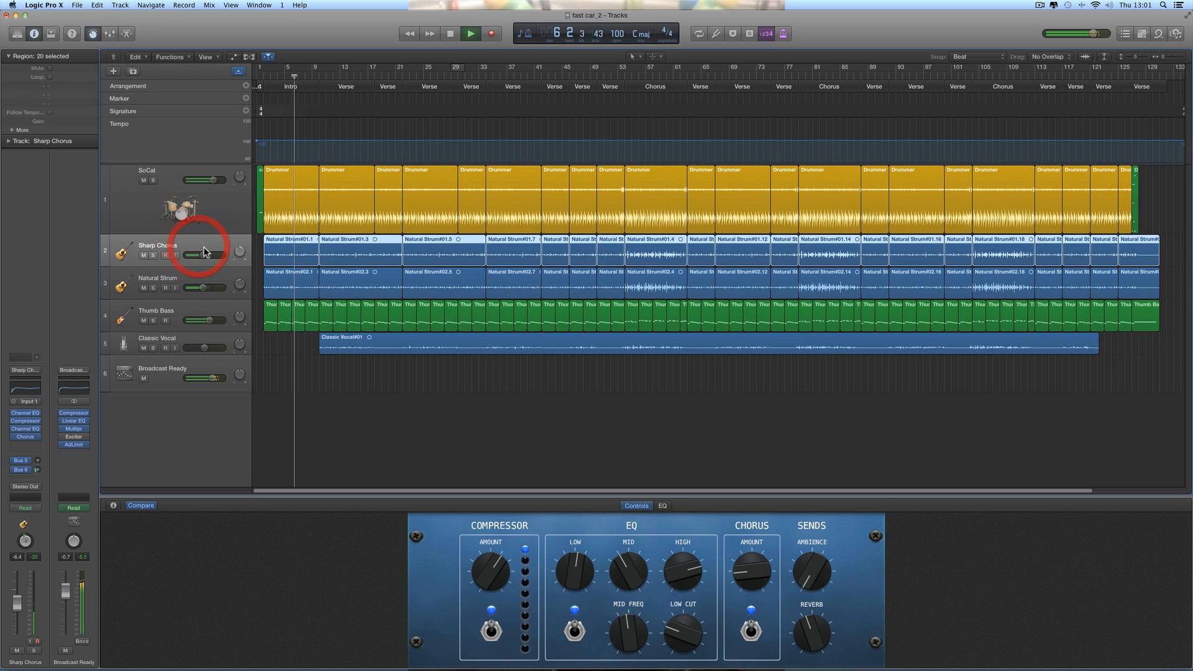
click(806, 624)
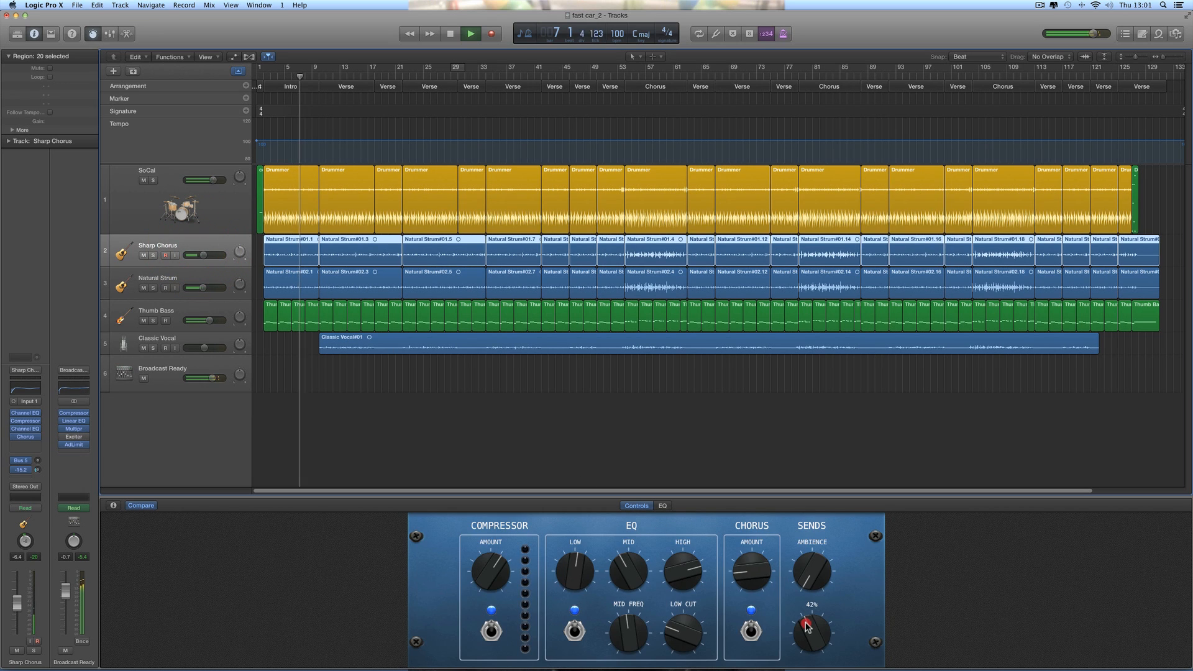
click(215, 276)
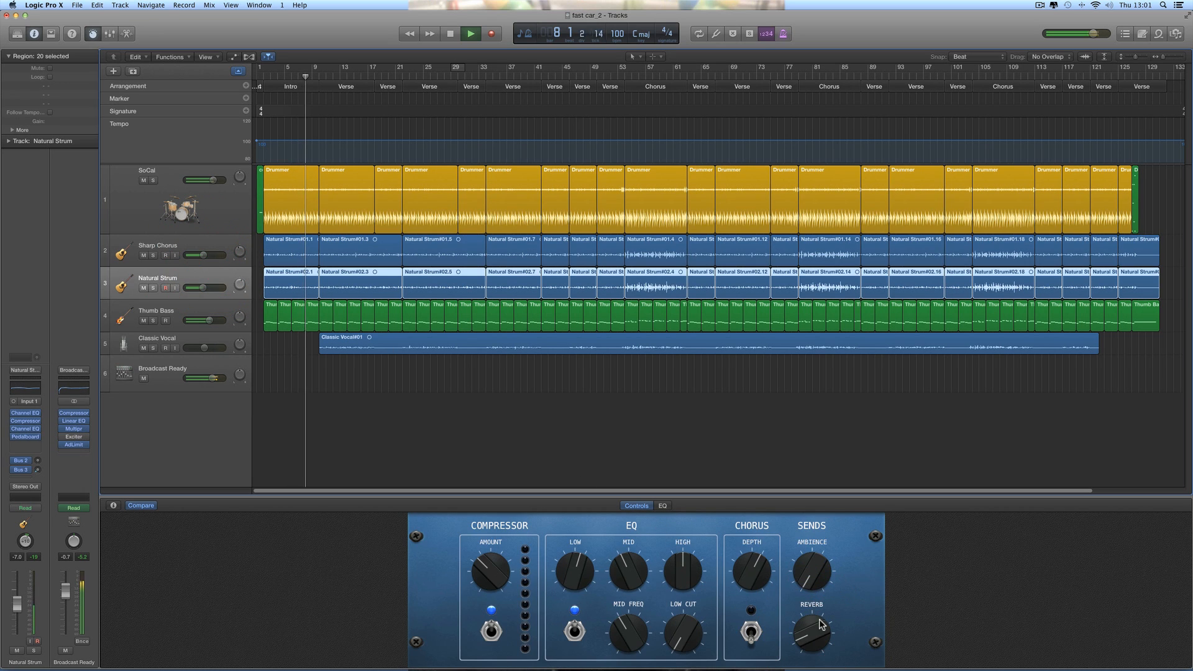
drag(816, 629, 812, 600)
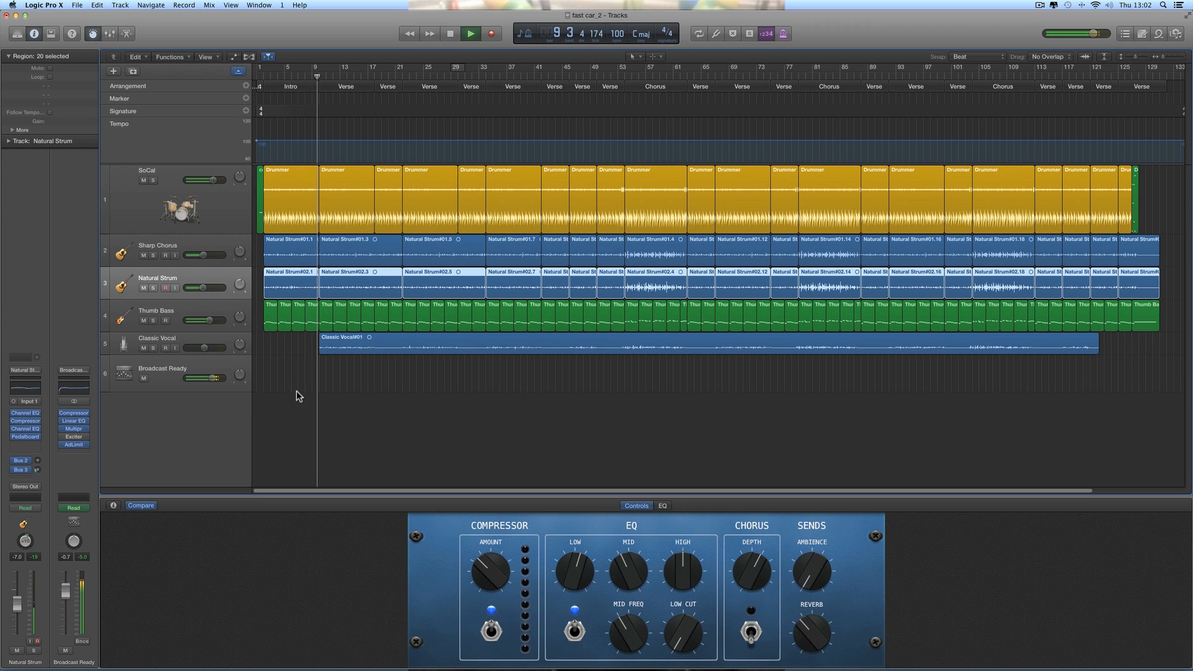
Step: Adjust the Classic Vocal track's compression, its plate and spring sends, and its volume during playback
click(213, 338)
click(492, 568)
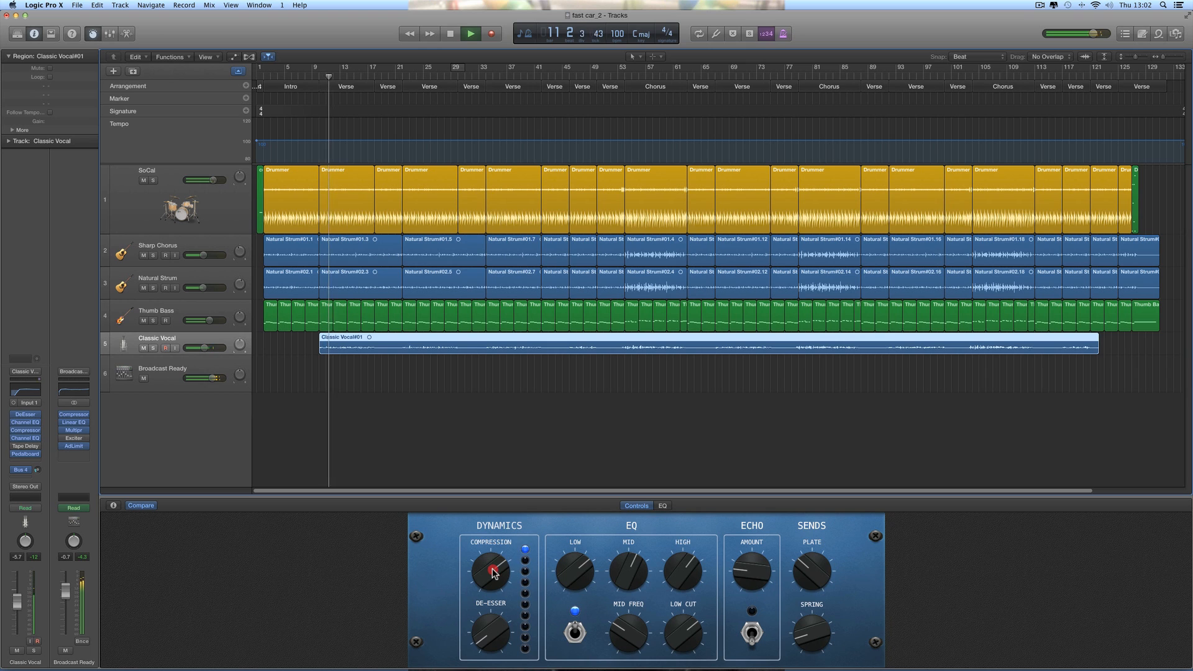
click(807, 630)
click(803, 584)
mouse_move(804, 585)
mouse_down()
mouse_move(805, 535)
mouse_move(801, 563)
mouse_up()
click(801, 562)
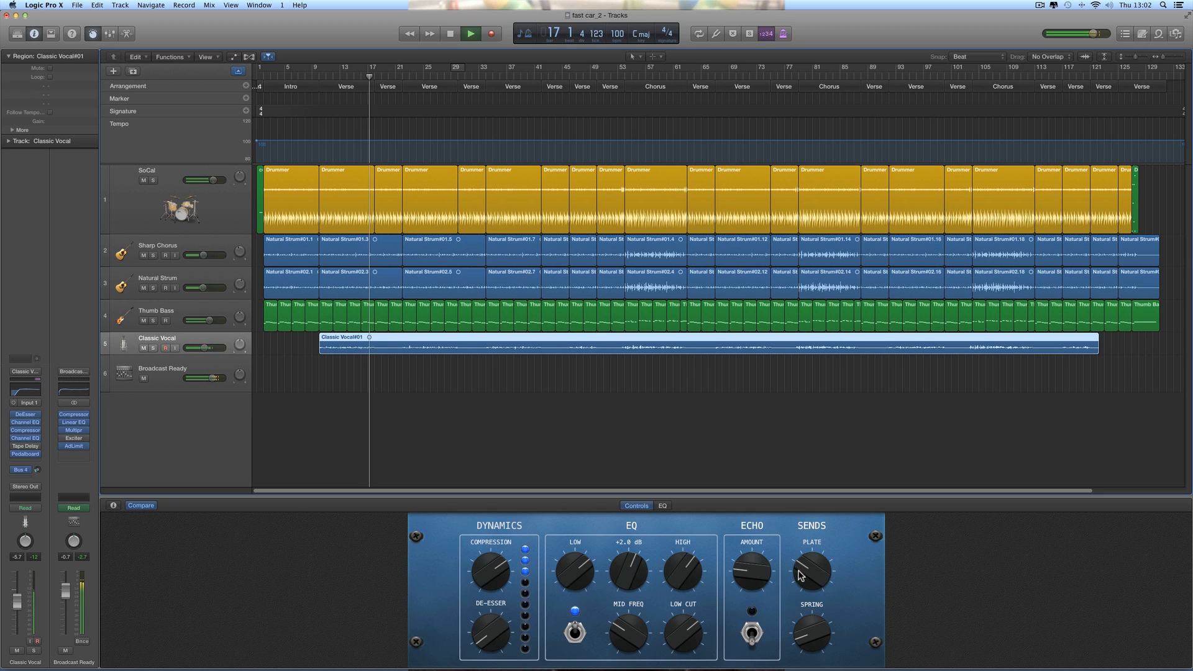
click(205, 348)
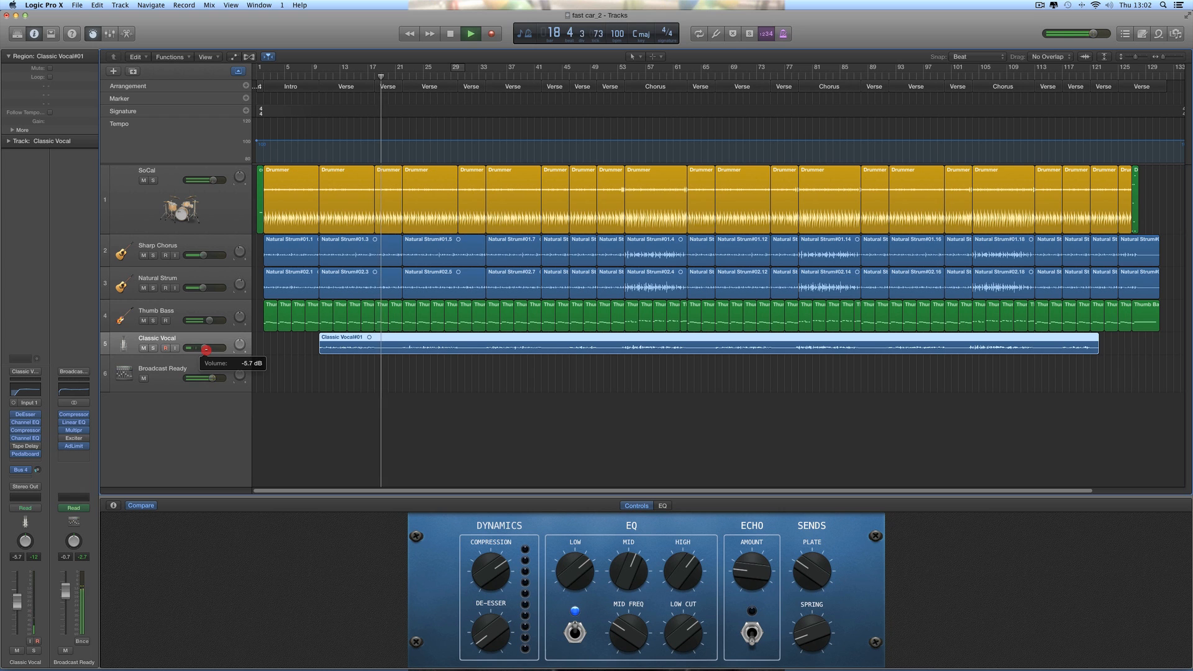
Step: Raise the master level slightly in the Thumb Bass track's Bass Amp Designer and close the plug-in
click(206, 310)
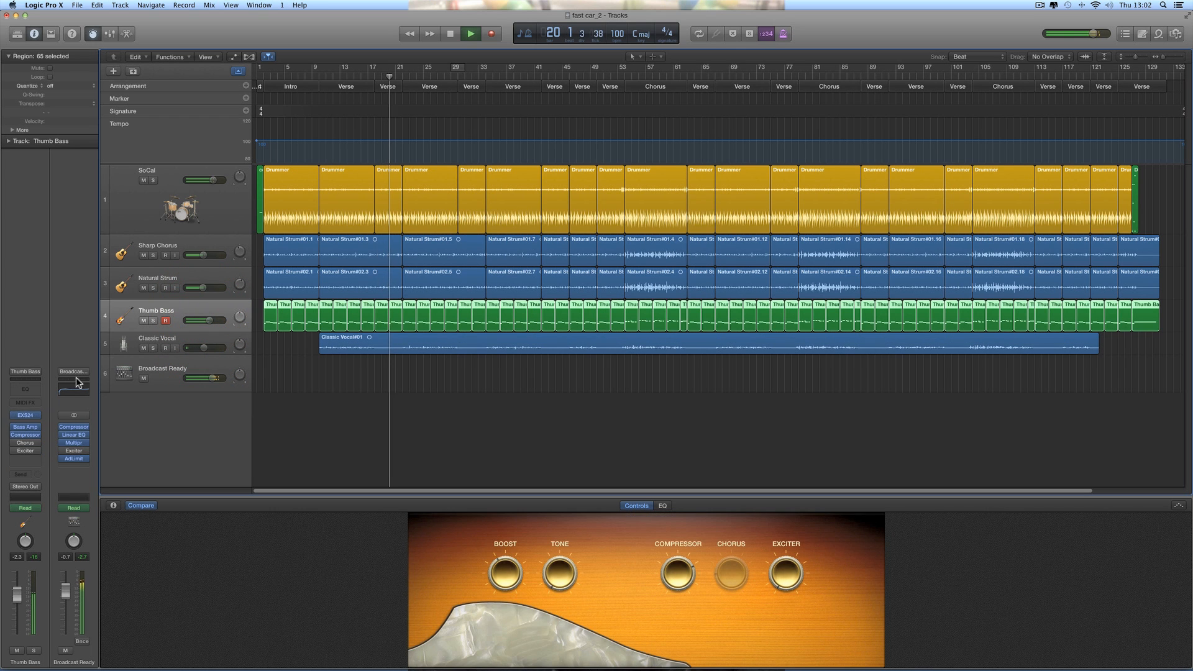
click(24, 427)
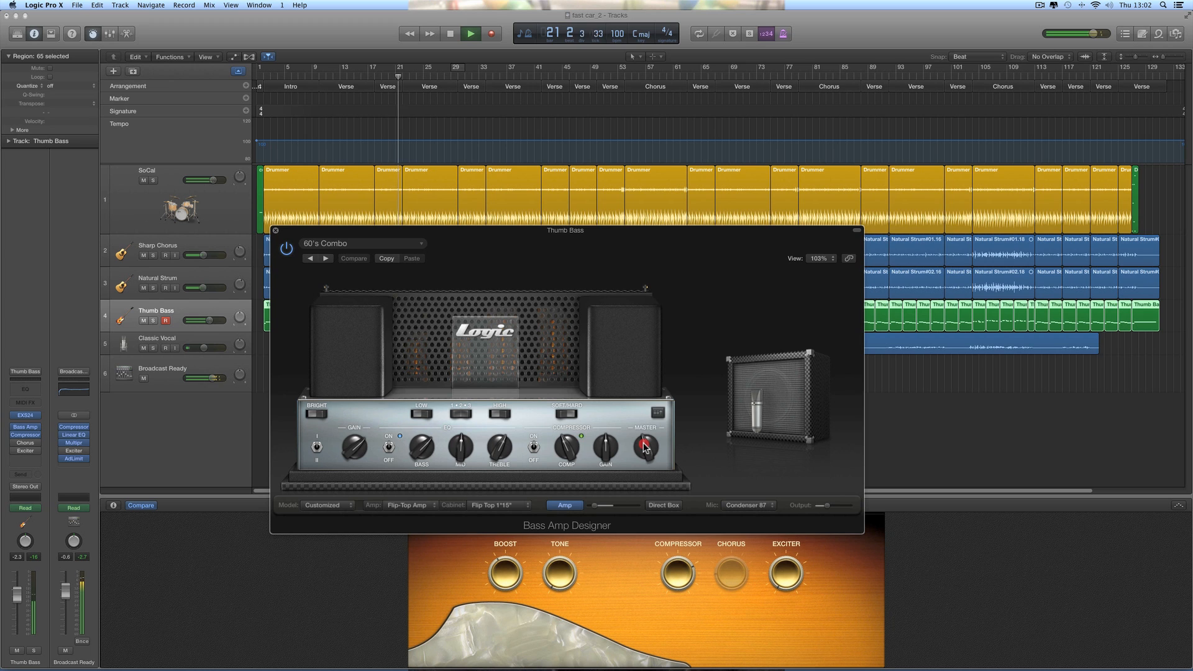
drag(646, 449, 645, 446)
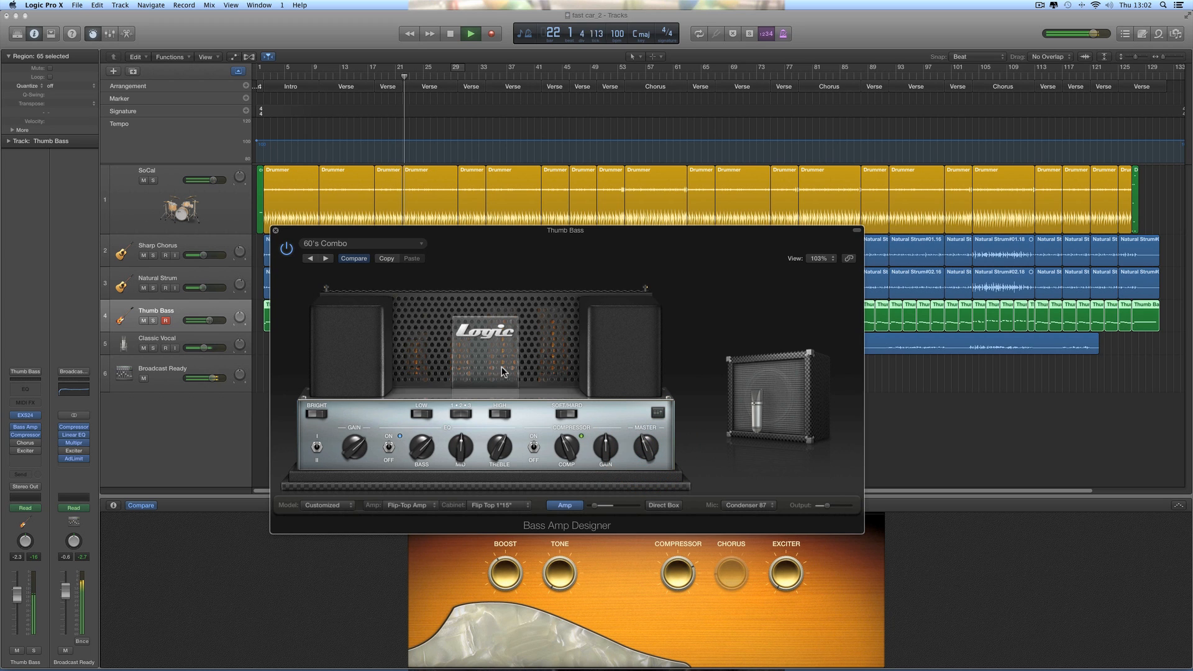
click(277, 232)
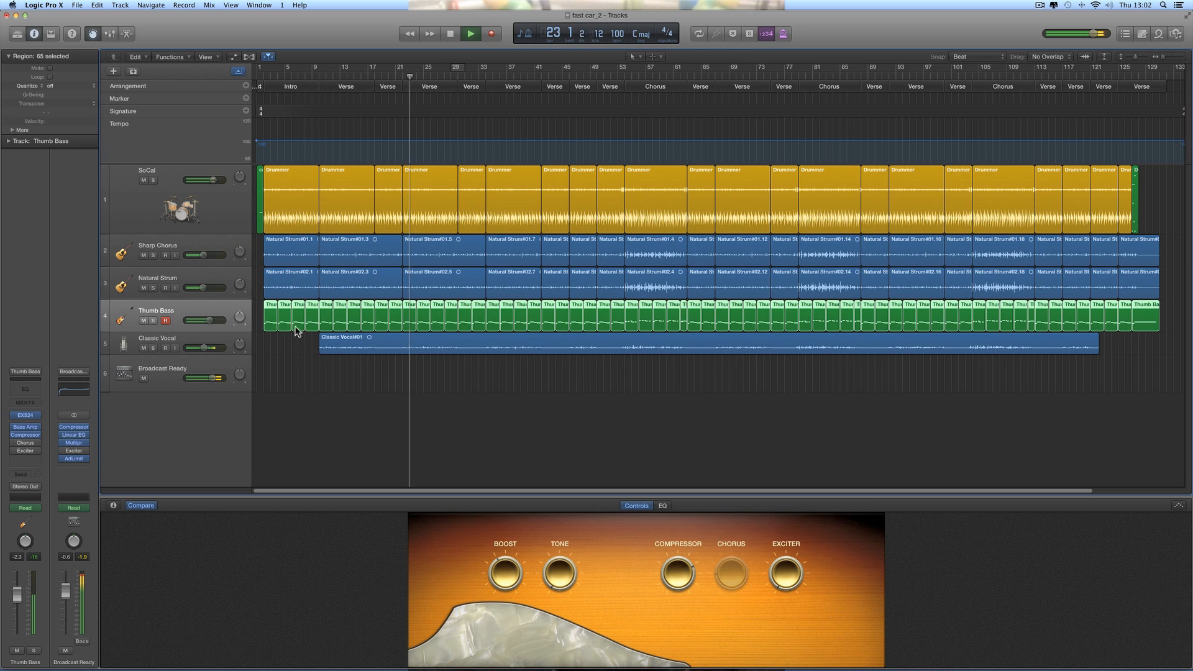
Step: Fine-tune the master and mid controls in the Thumb Bass track's Bass Amp Designer and close the plug-in
click(24, 427)
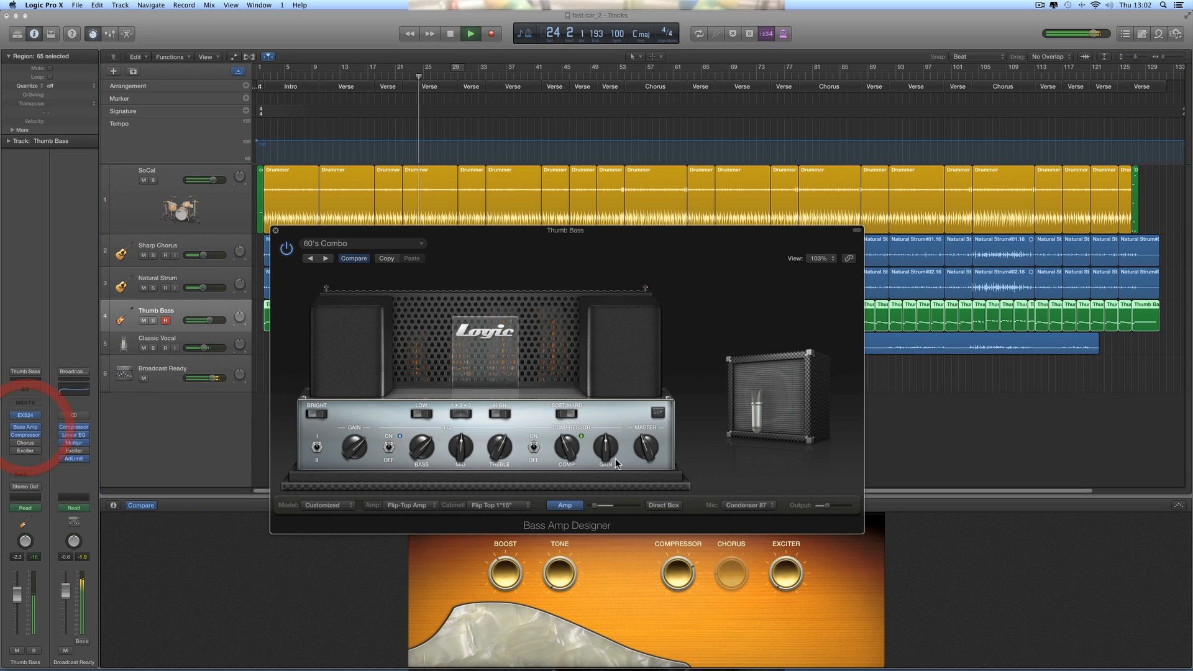
click(647, 451)
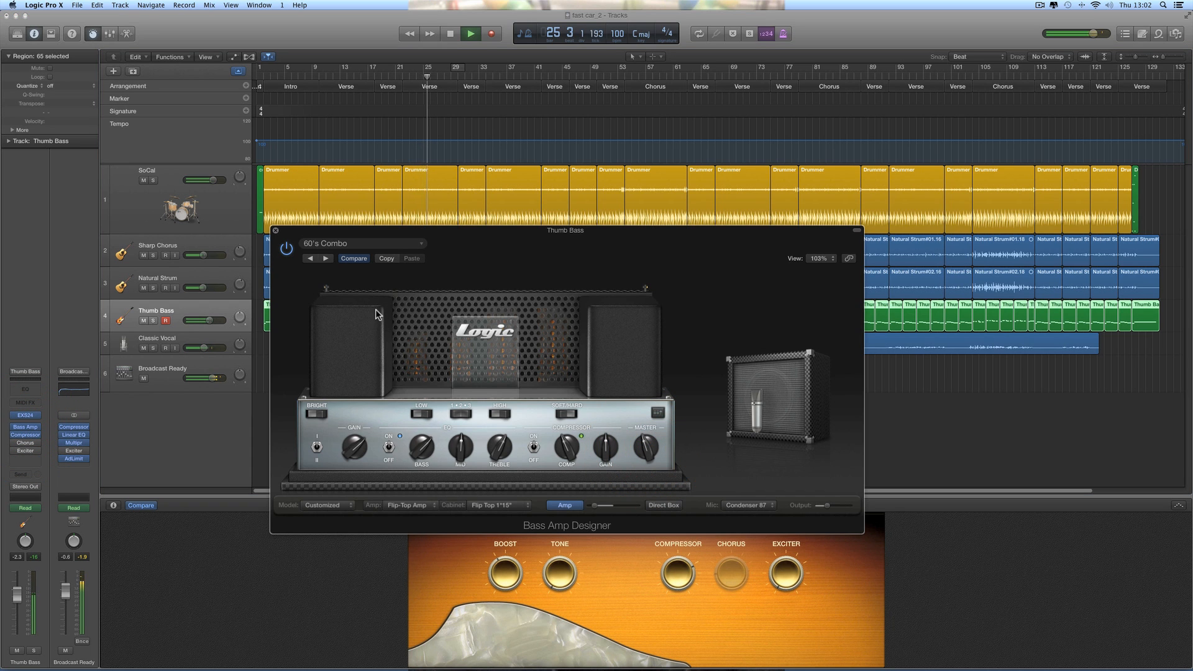
click(457, 444)
click(275, 230)
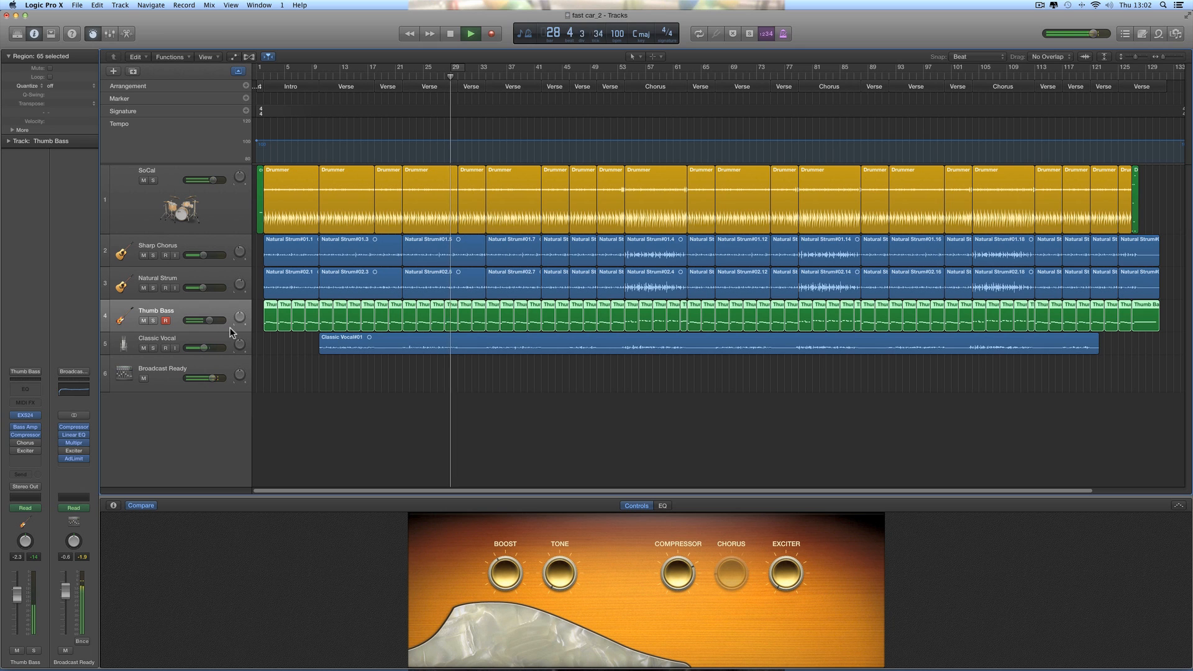
Step: Set the snare level to +1 dB in the SoCal drum mix while the song plays
click(233, 221)
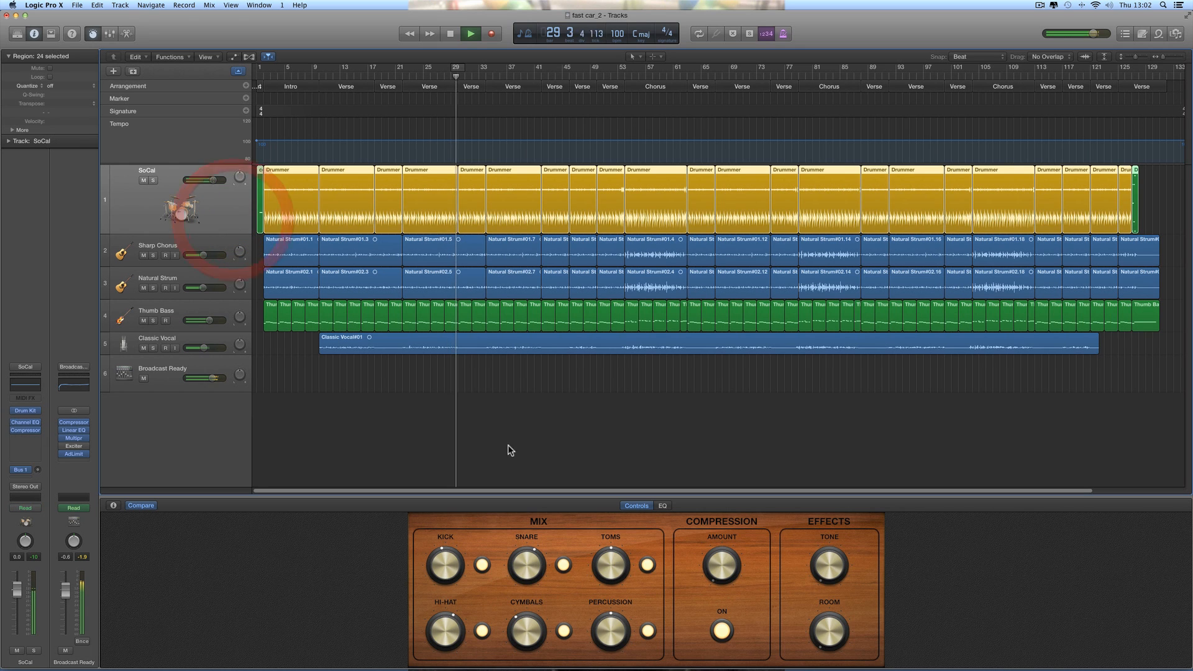
click(532, 558)
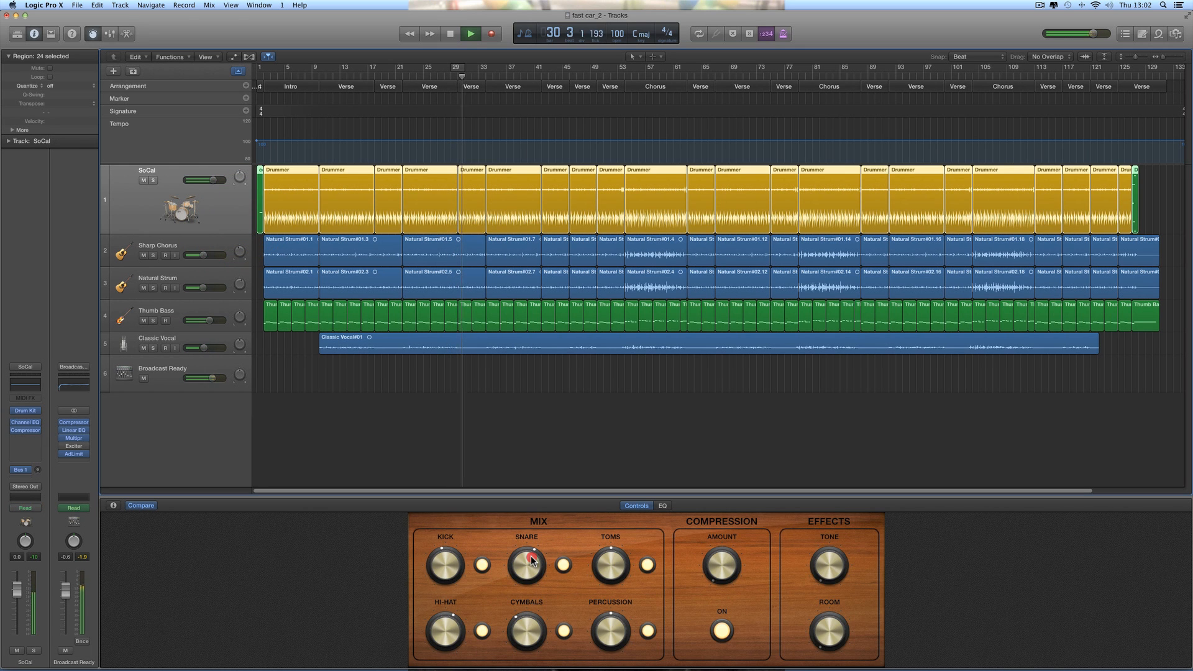
drag(531, 557, 531, 559)
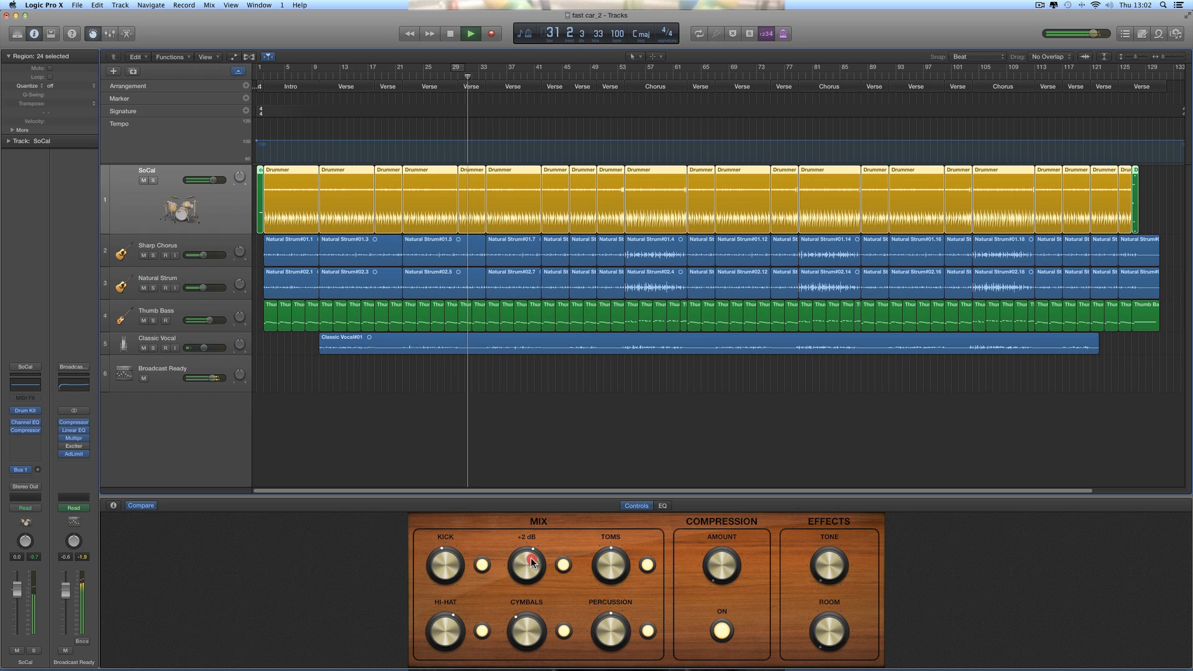
click(528, 560)
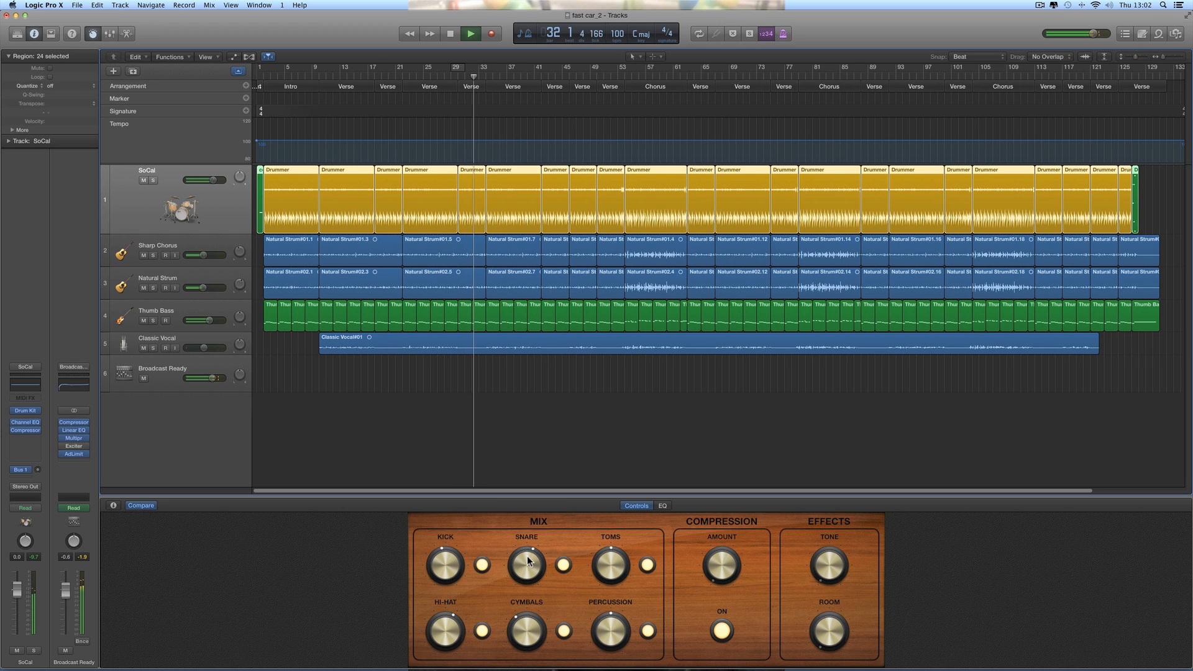
drag(528, 560, 522, 563)
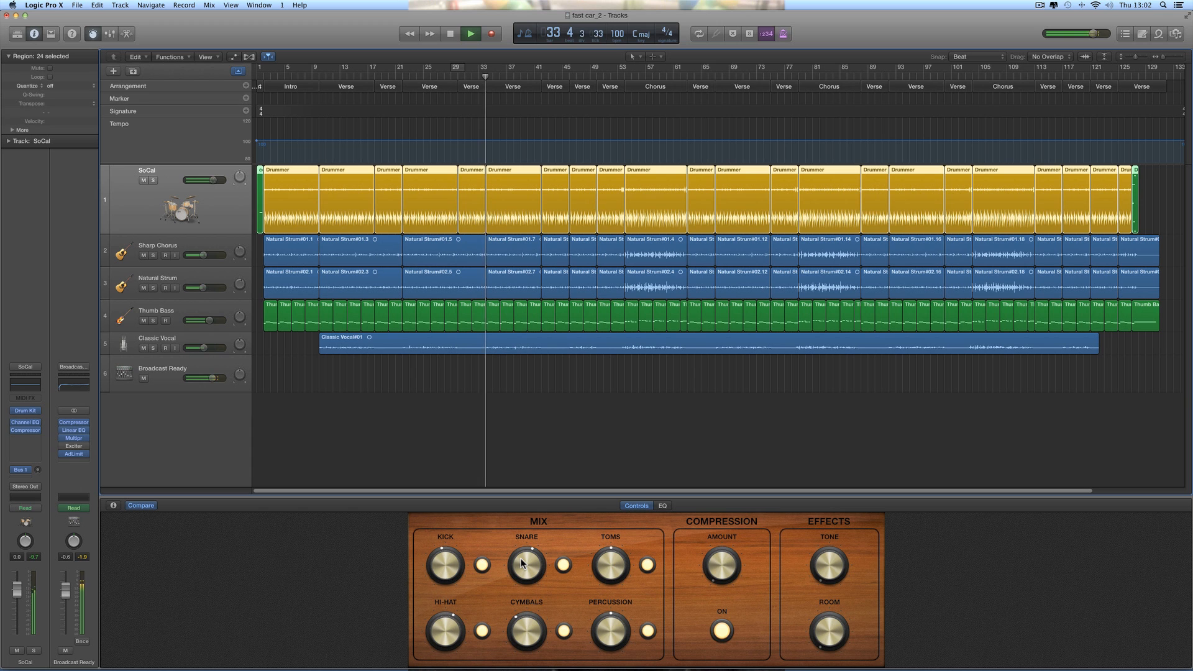
Step: Set the Classic Vocal track's plate send to 34% and fine-tune its high EQ
click(220, 341)
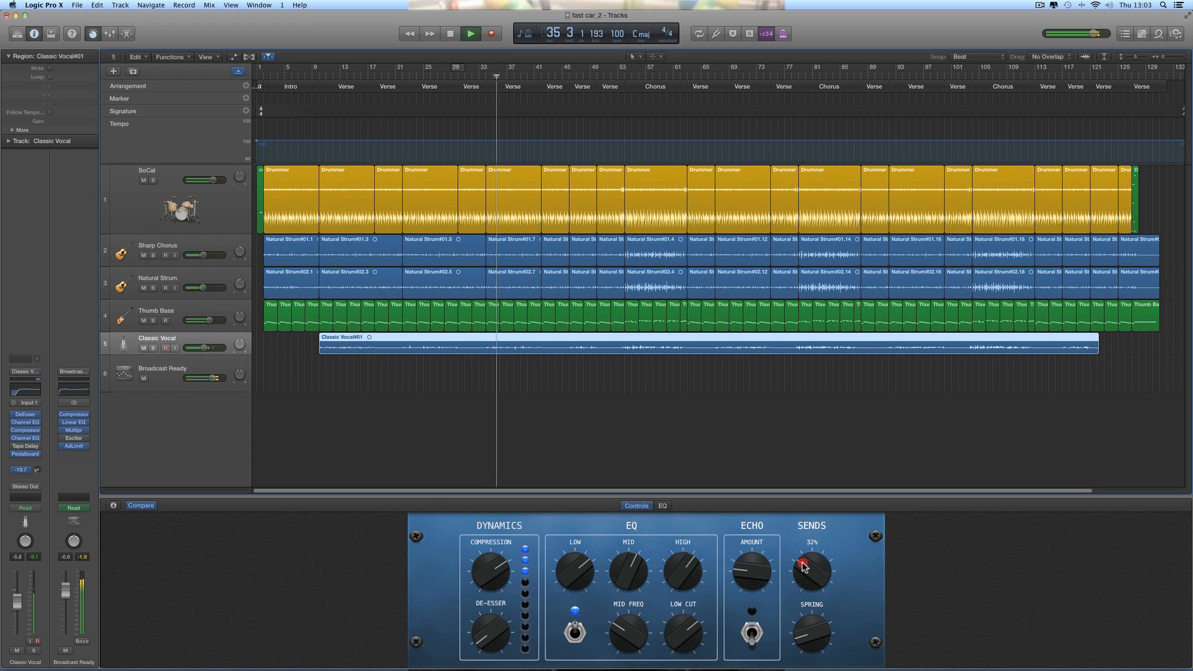
drag(803, 565, 802, 560)
drag(685, 569, 684, 568)
drag(799, 564, 802, 568)
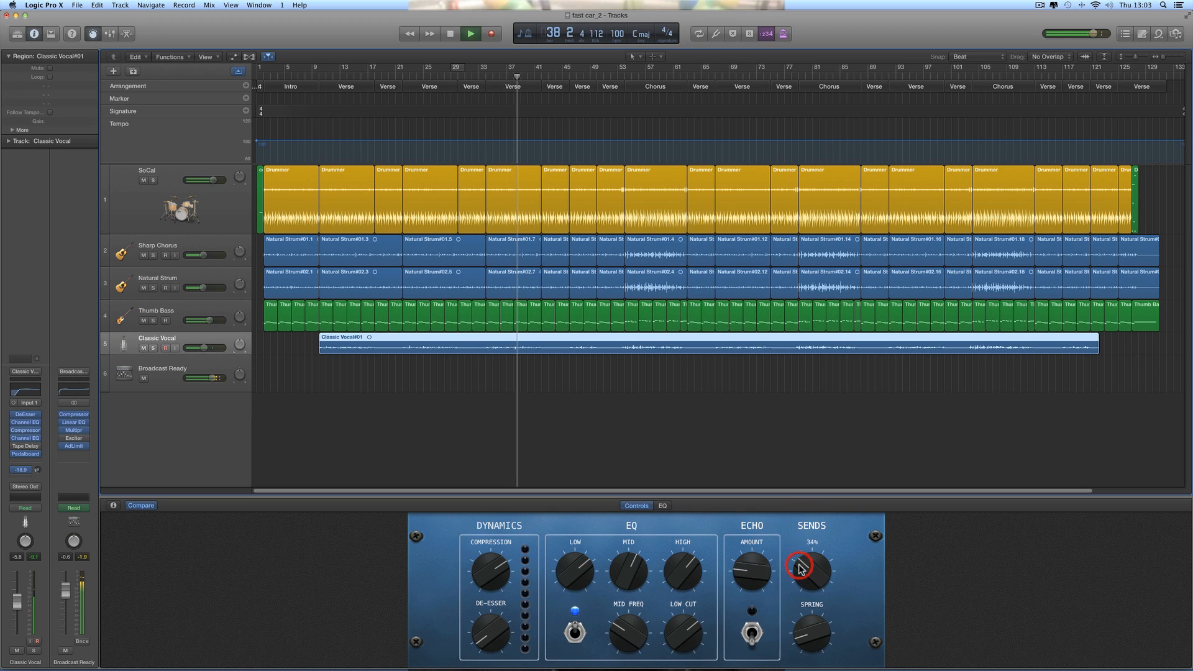
Step: Adjust the Sharp Chorus guitar's chorus amount and low EQ, and set its high EQ to +7.0 dB
click(205, 250)
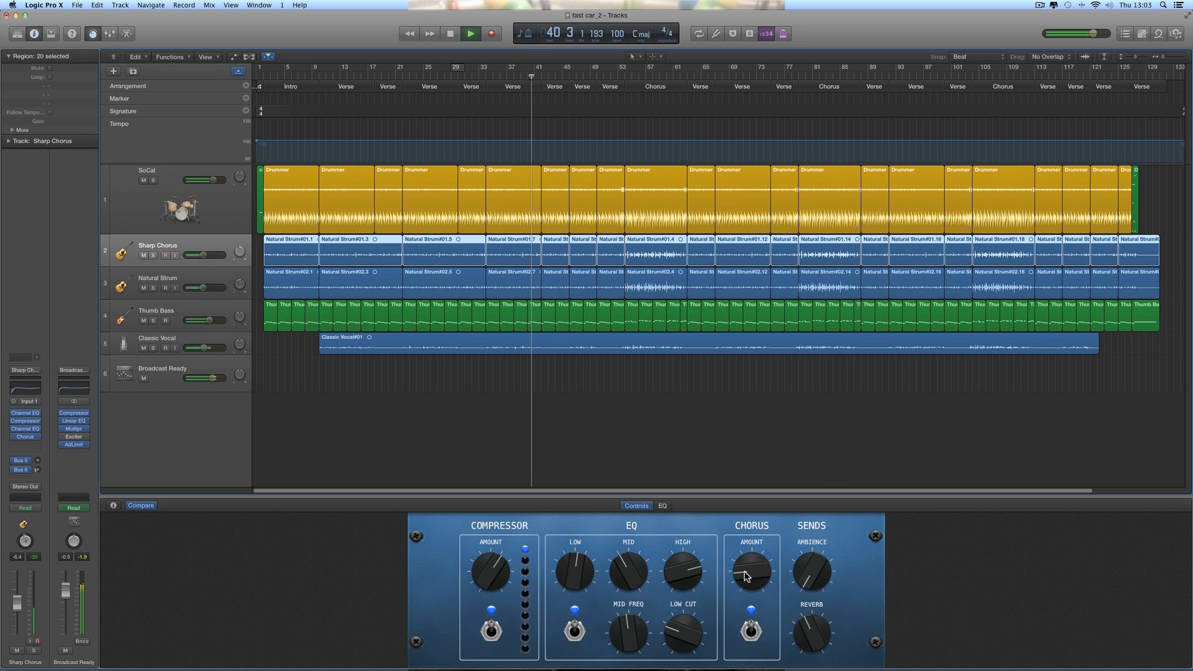
drag(745, 573, 687, 582)
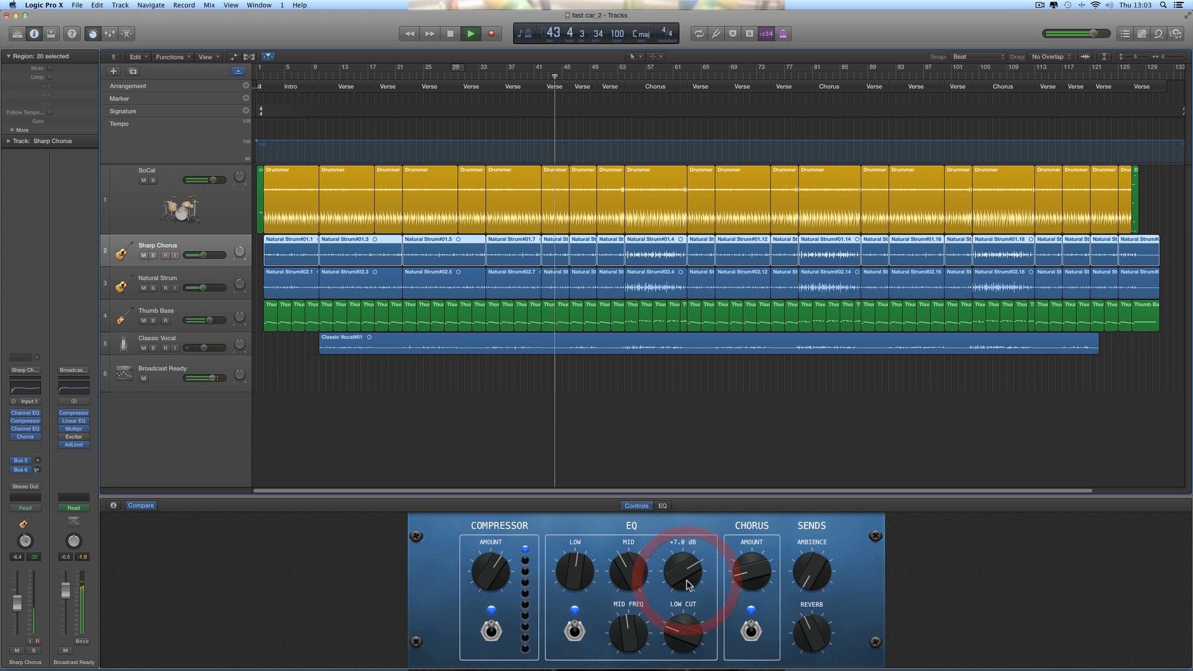
drag(576, 570, 577, 571)
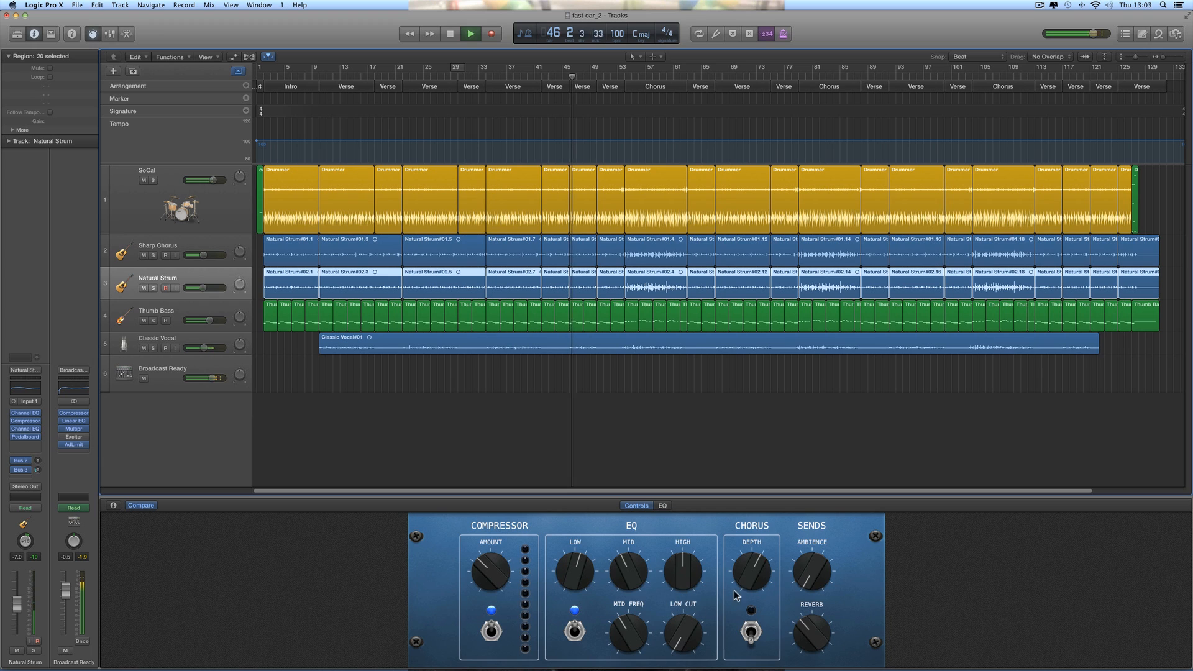
Step: Fine-tune the Natural Strum guitar's compressor amount and the Classic Vocal track's volume fader
click(497, 578)
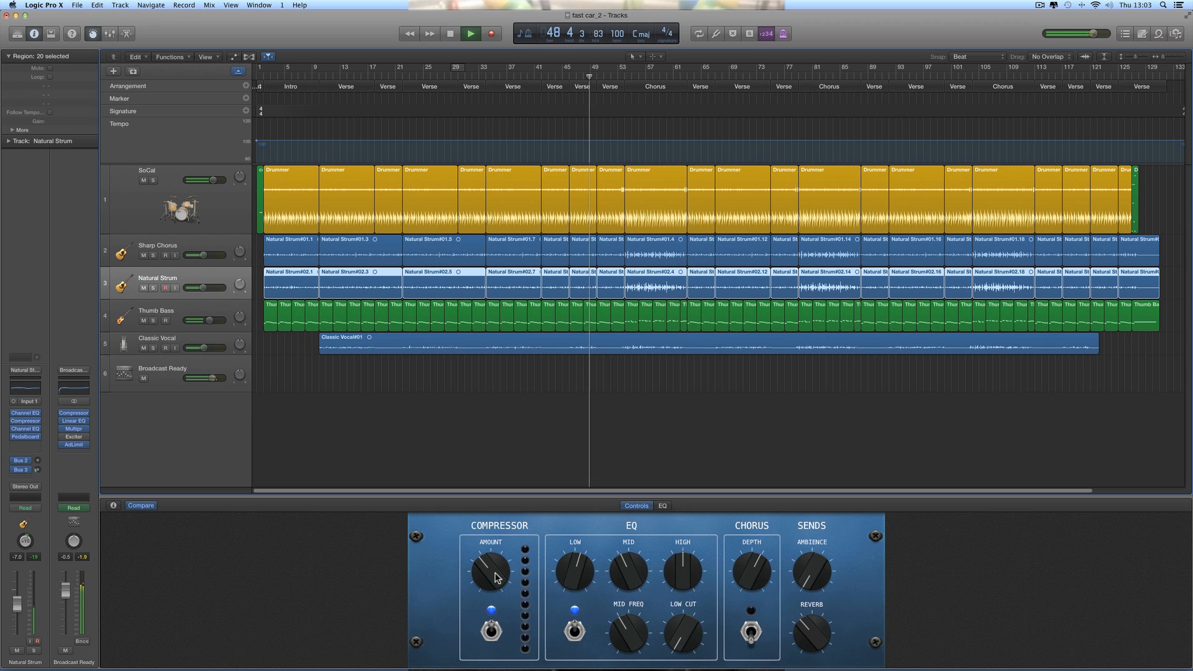
click(217, 343)
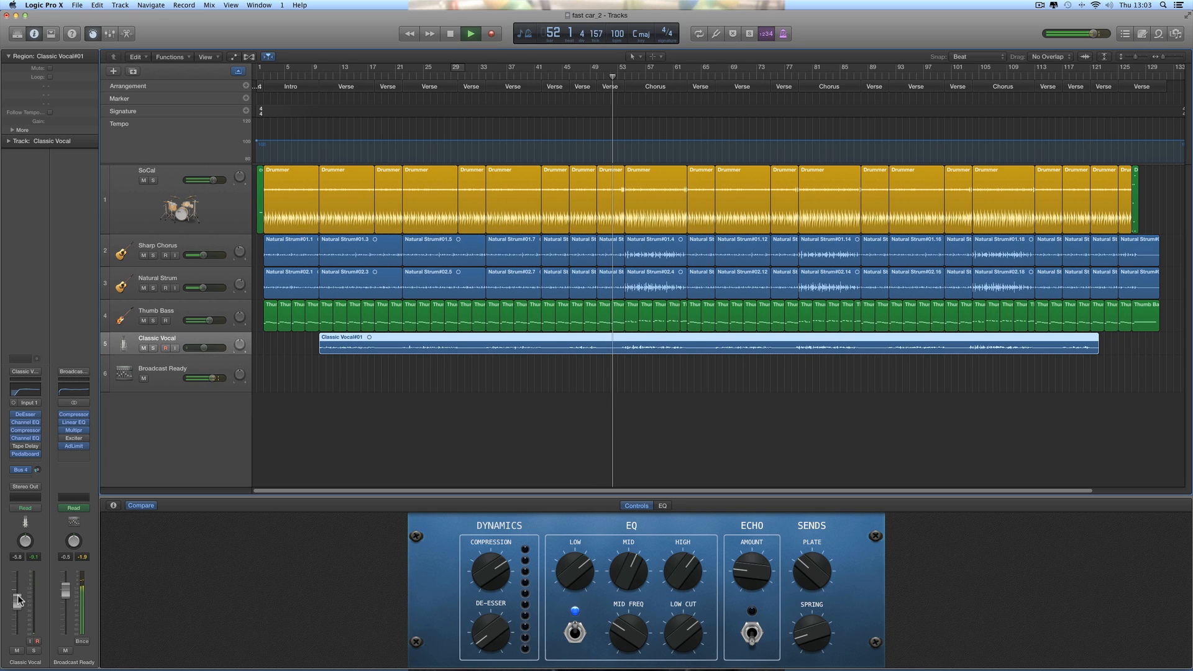
drag(18, 596, 18, 598)
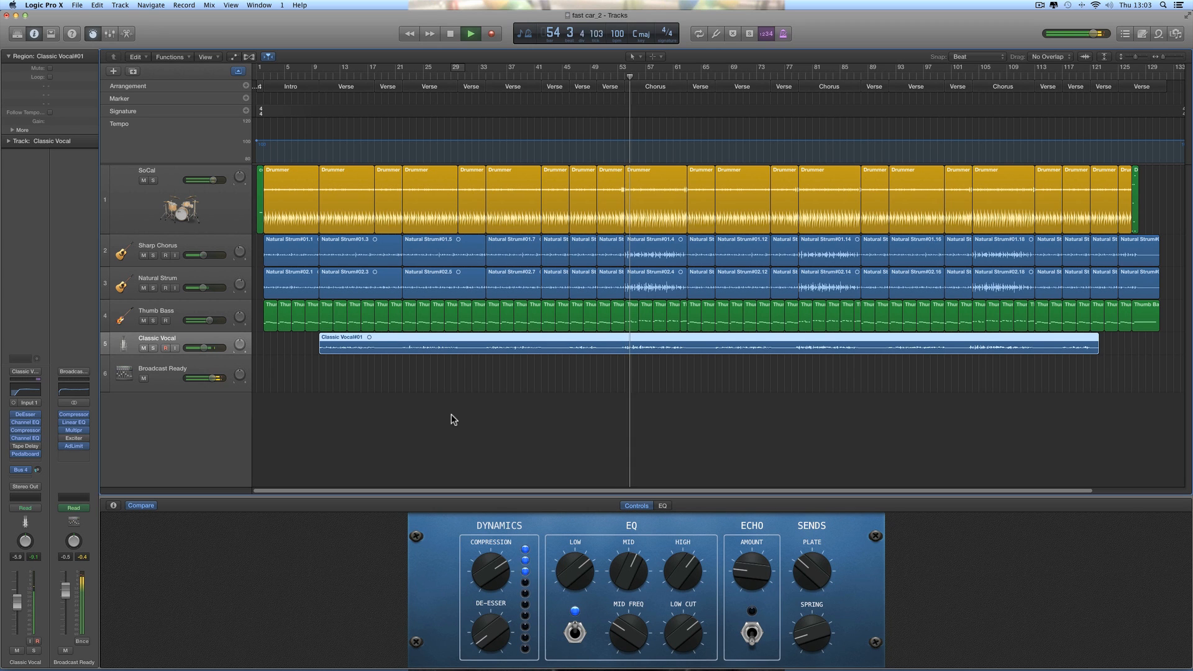
Step: Set the SoCal drum mix's snare level to +2 dB and fine-tune its cymbals level
click(216, 212)
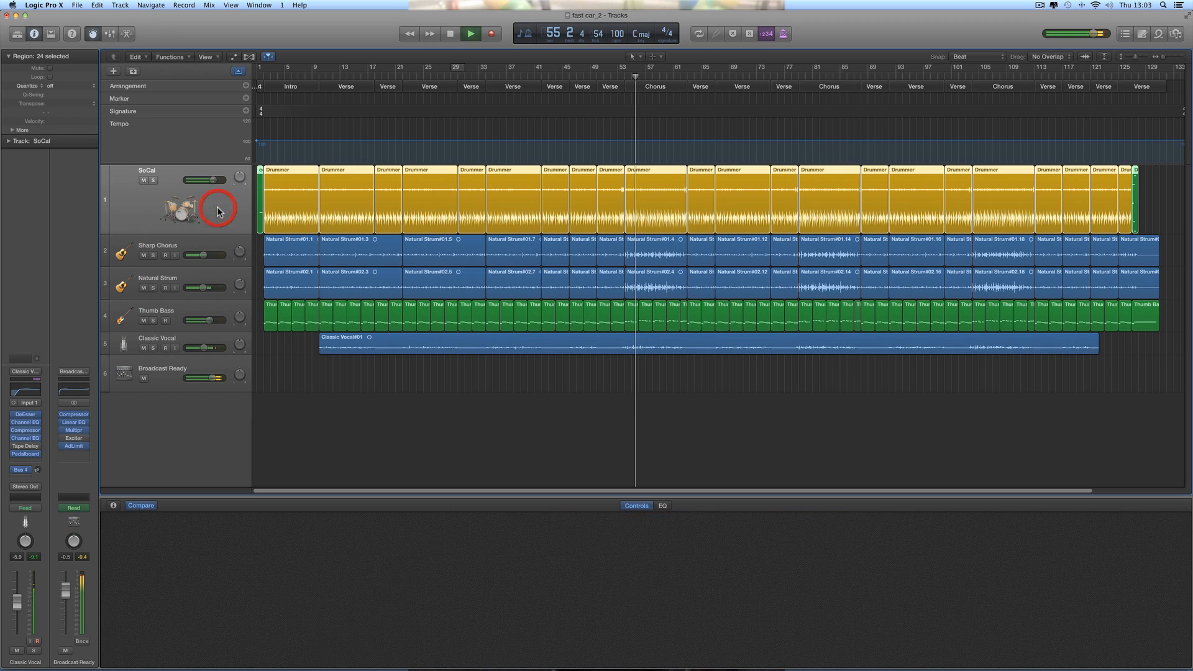
click(531, 573)
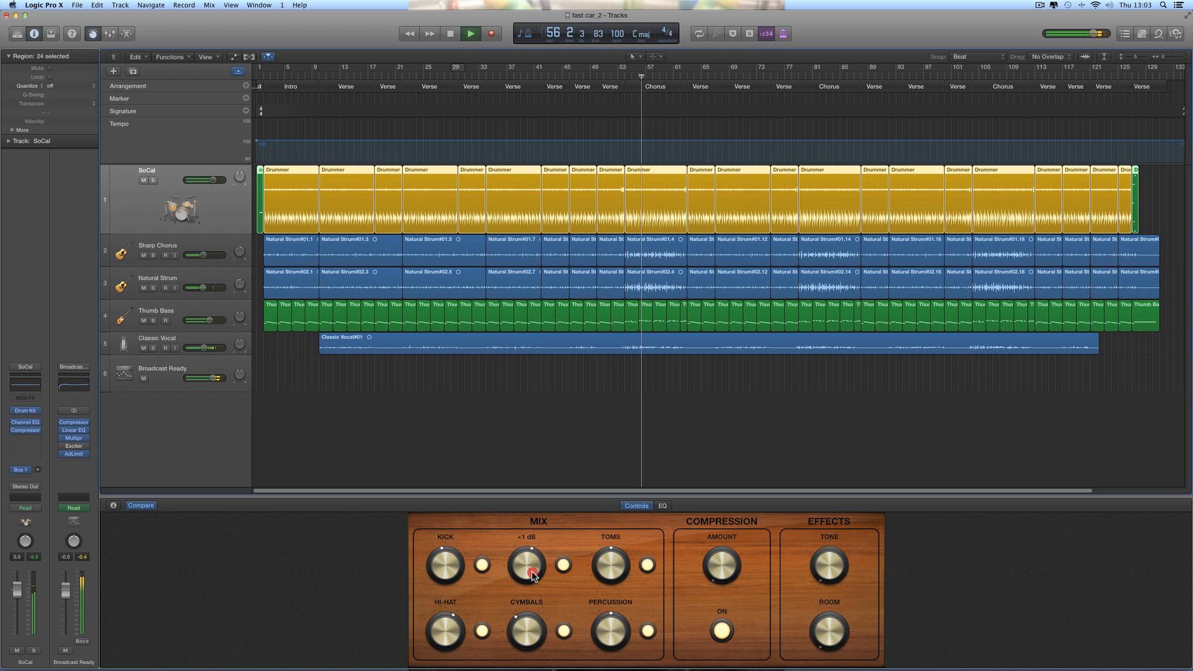
scroll(531, 573, up, 1)
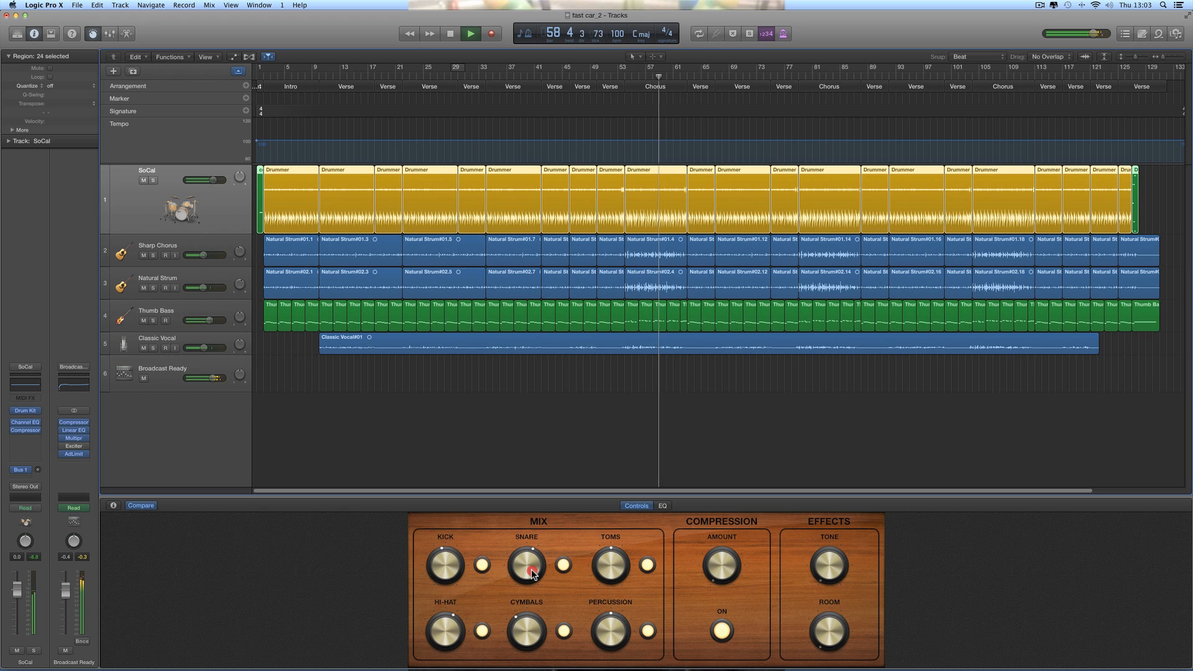
drag(532, 571, 531, 570)
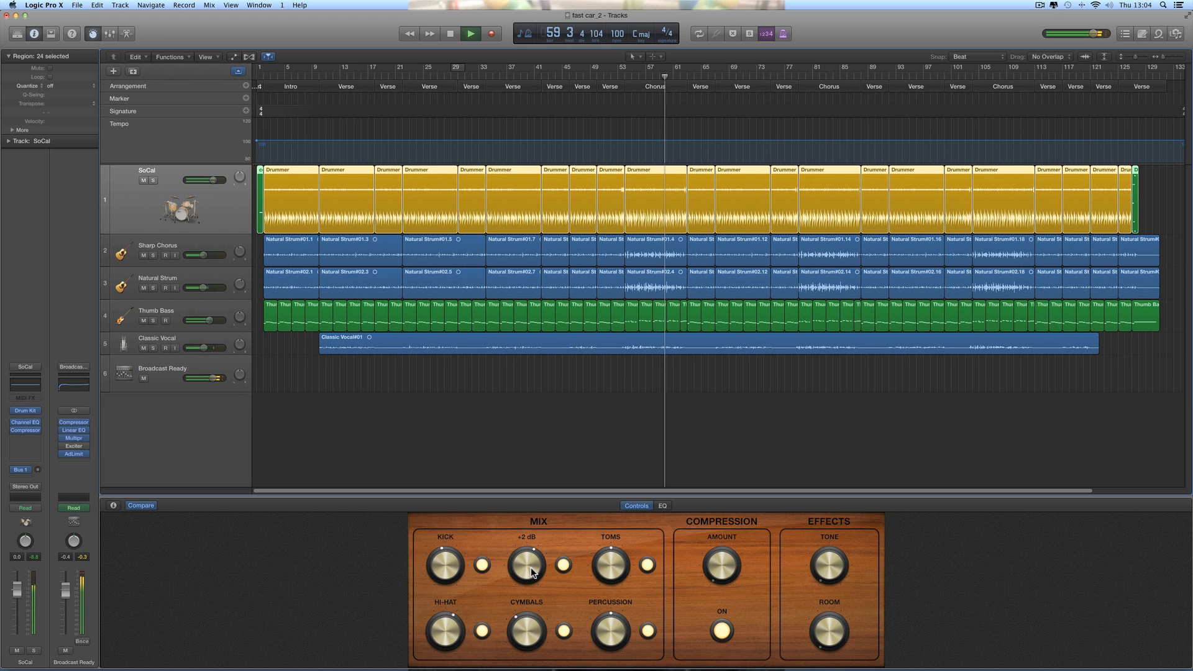
click(531, 568)
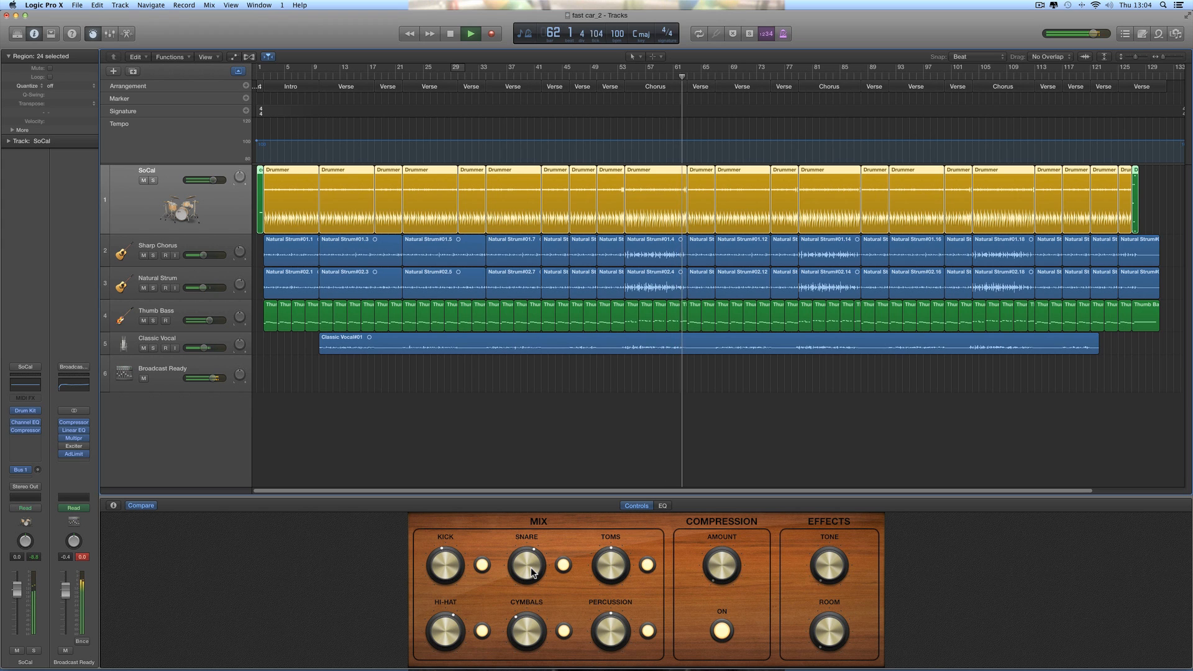
click(526, 625)
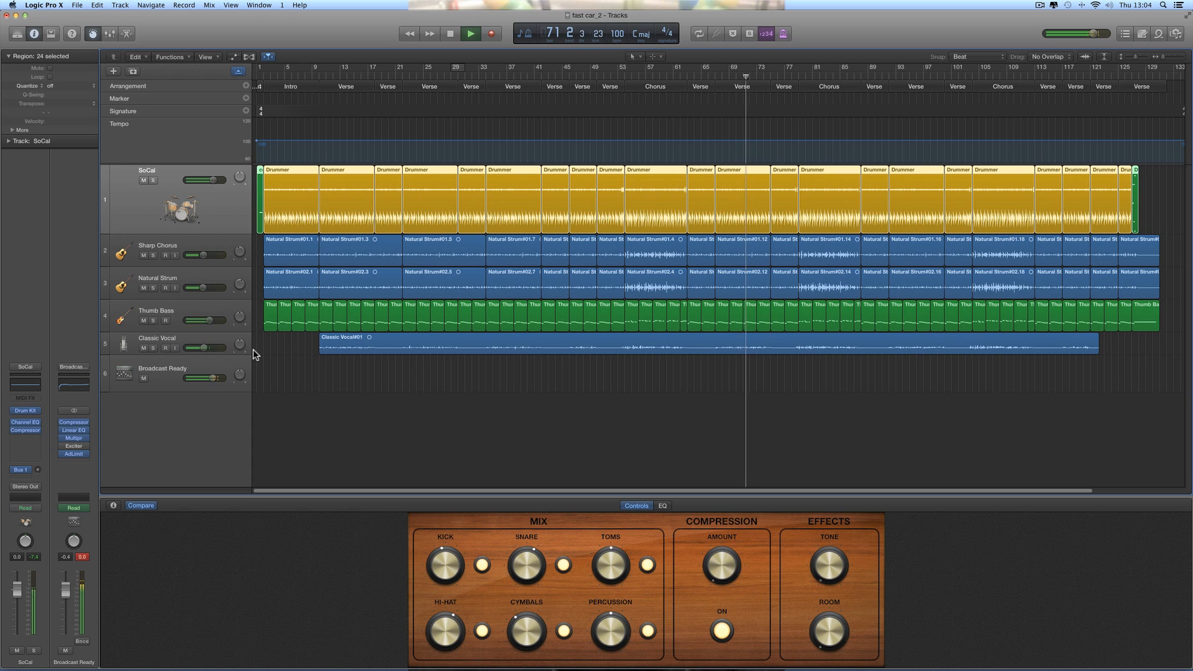
Step: Fine-tune the Classic Vocal track's plate send during playback
click(217, 342)
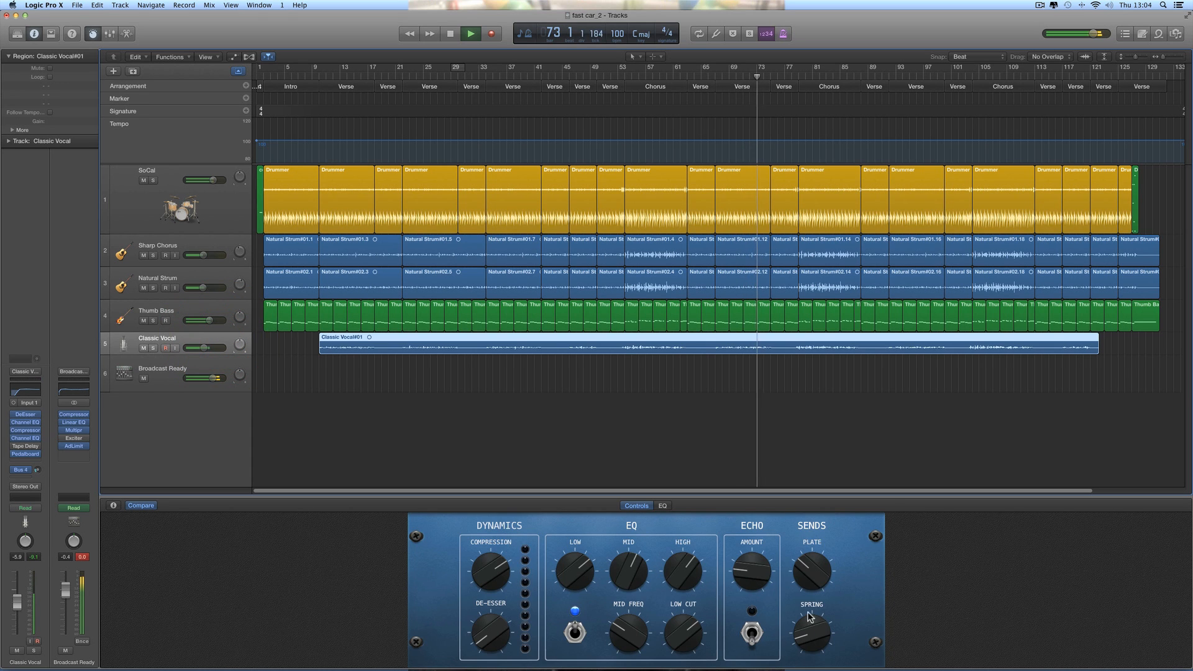
click(799, 571)
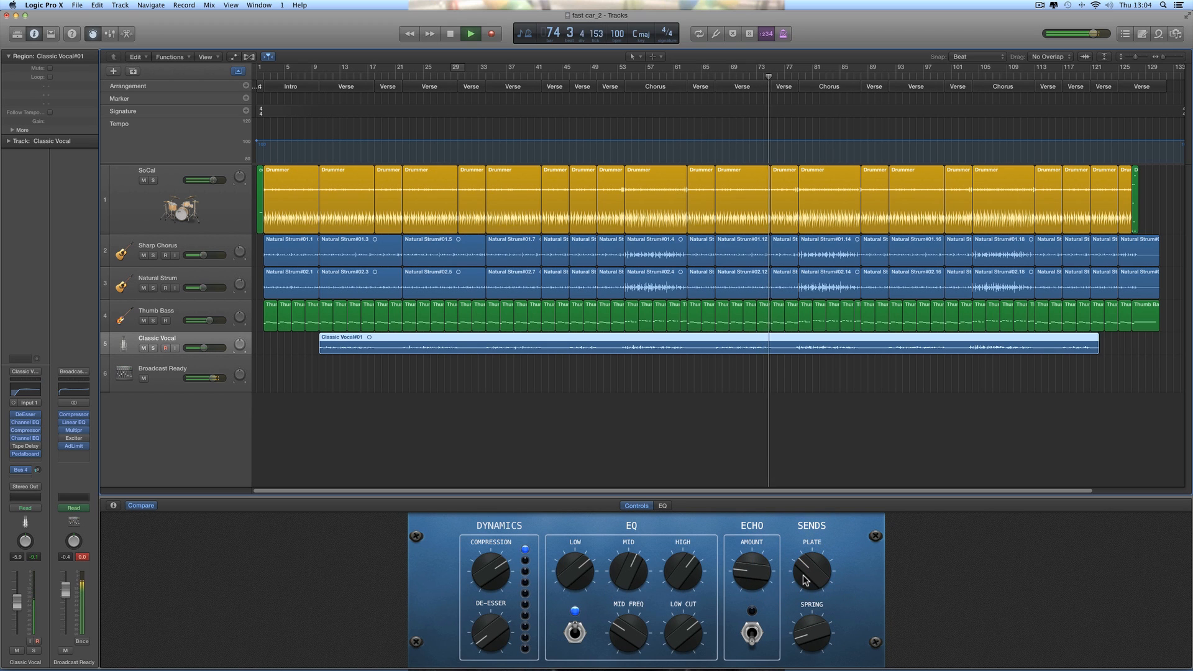
click(804, 578)
click(804, 575)
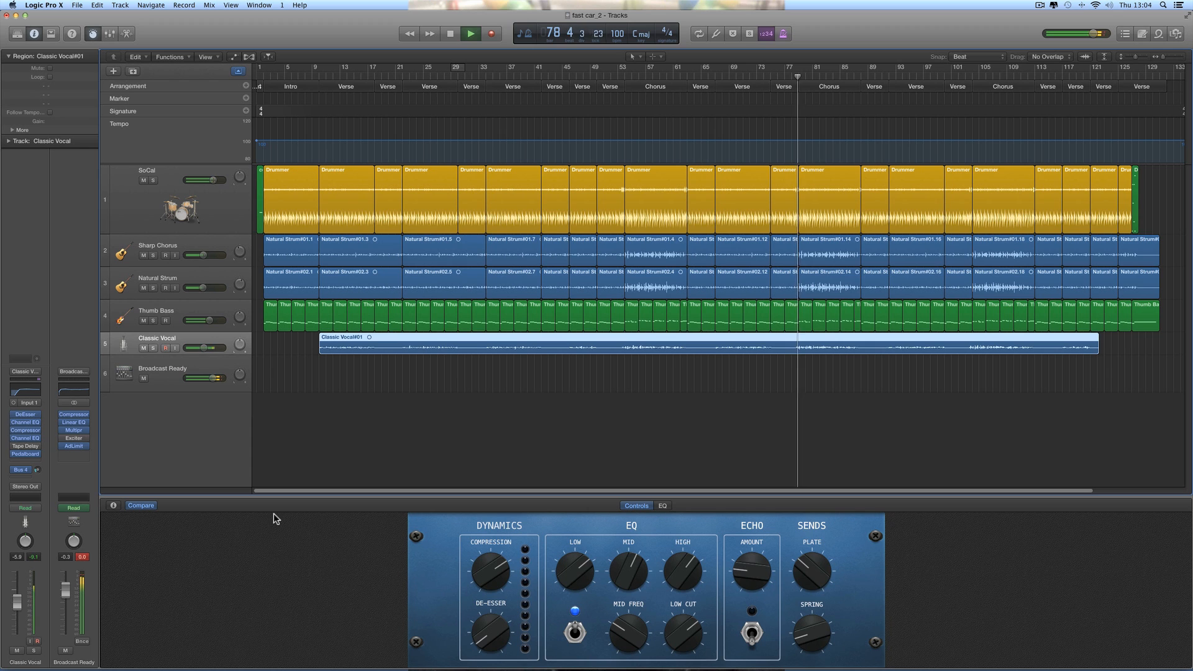
Step: Set the Broadcast Ready master's EQ tone to +2.1 dB and adjust the Multipressor's low band
click(205, 370)
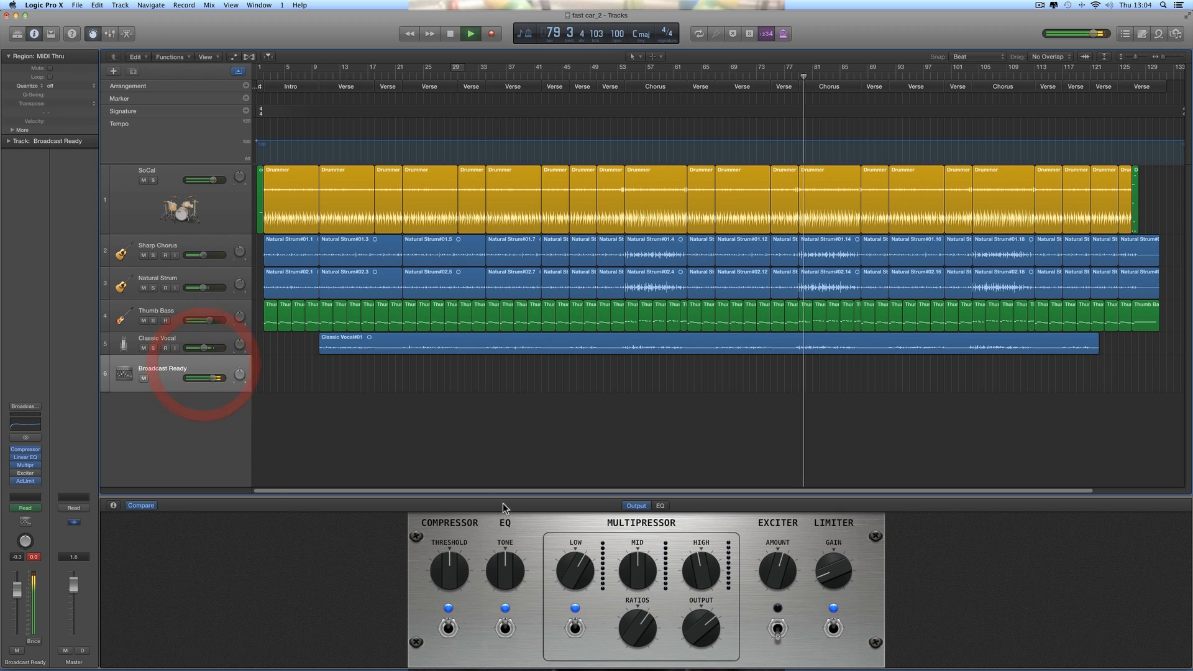
mouse_move(506, 569)
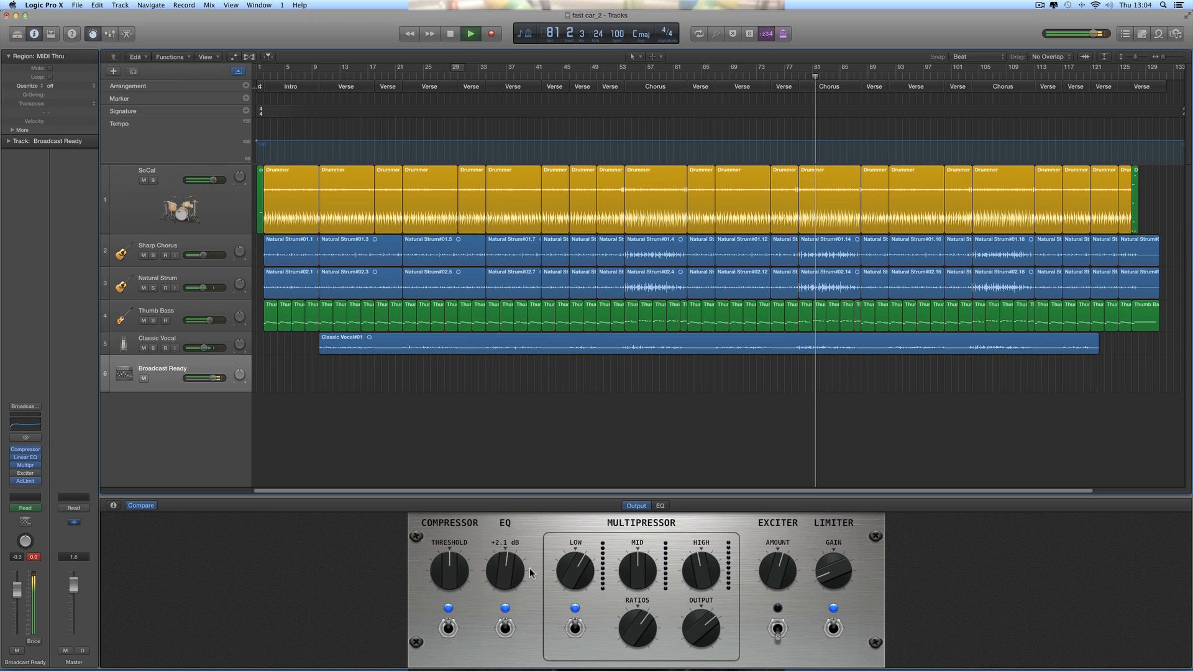
click(571, 583)
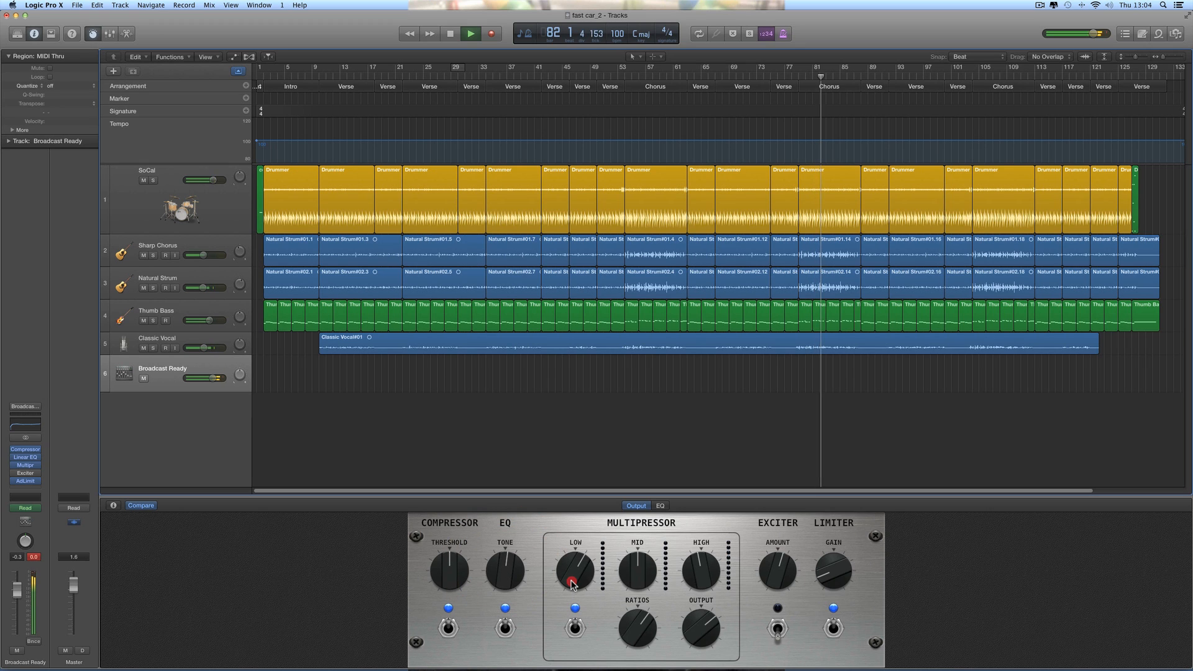
drag(571, 584, 571, 584)
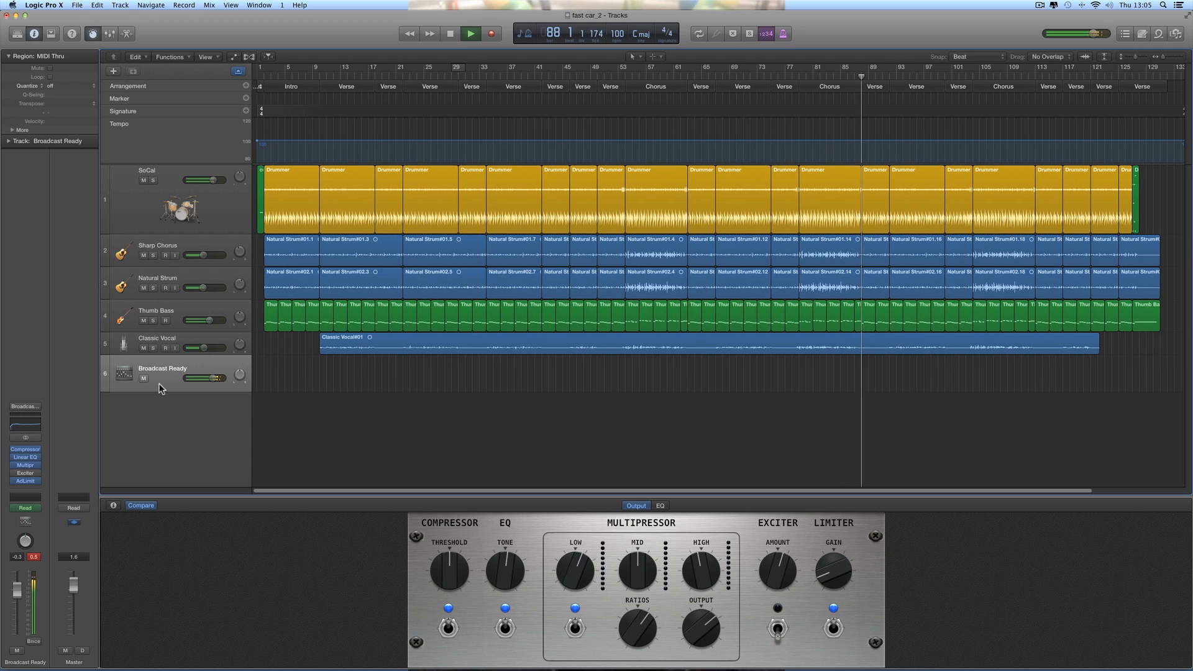
Step: Examine the Classic Vocal track's EQ curve and return to its smart controls
click(199, 342)
click(663, 506)
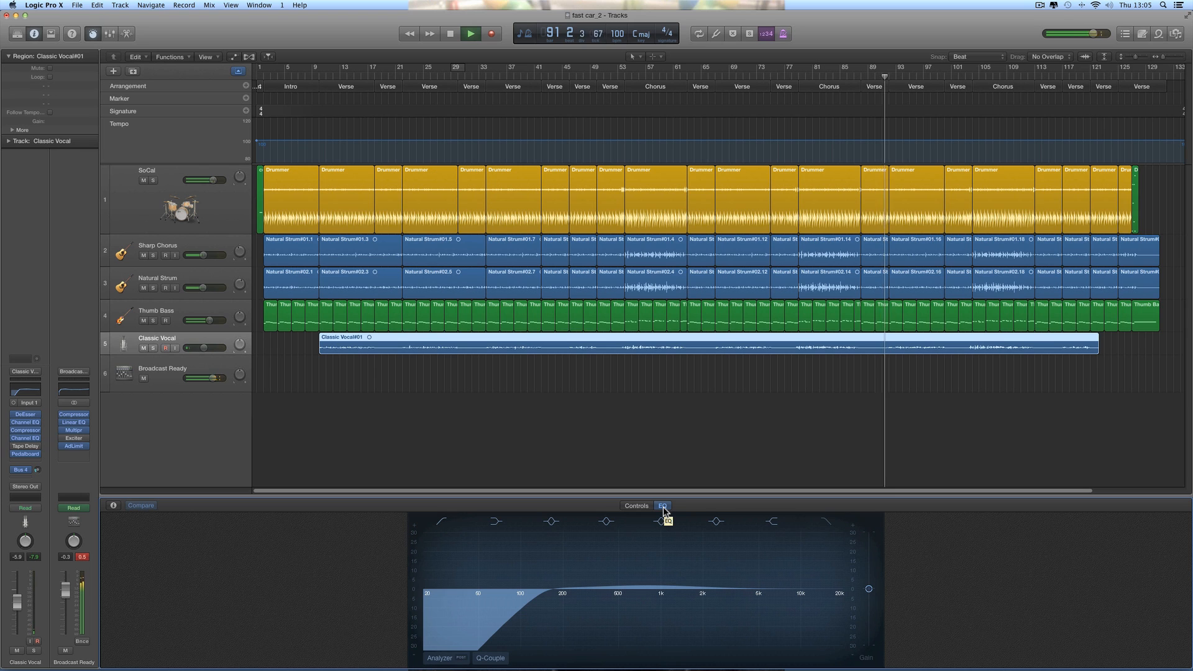
click(640, 506)
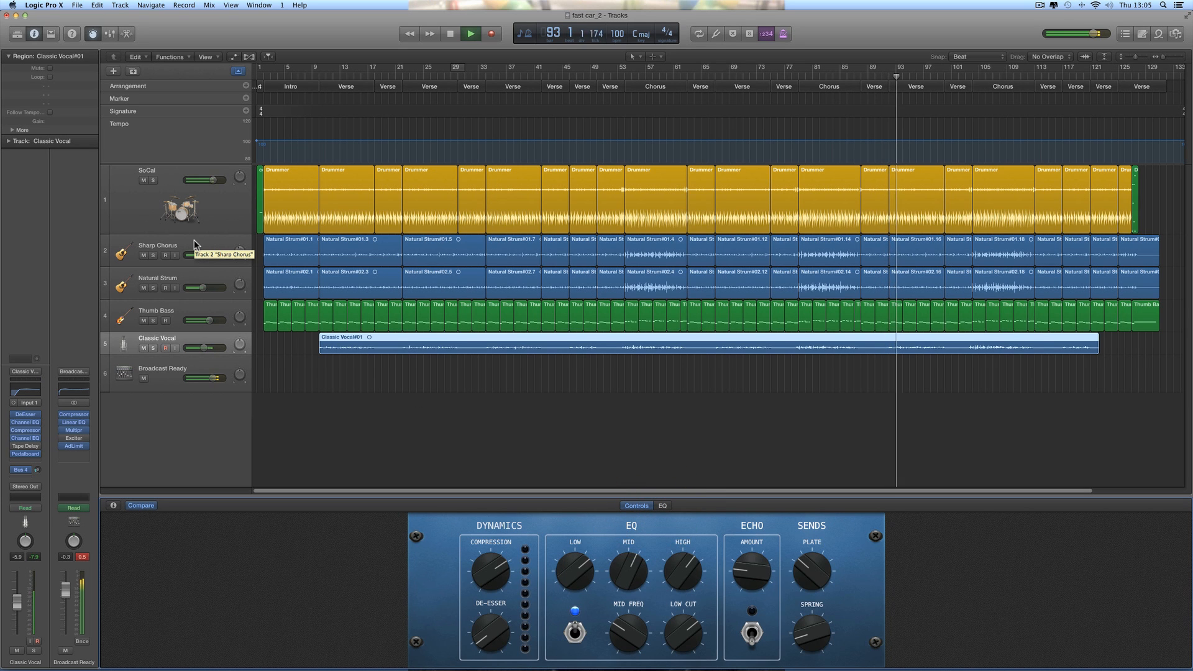
Step: Shape the Thumb Bass track's EQ with a -1.0 dB cut at 750 Hz and a +1.5 dB boost at 100 Hz
click(214, 300)
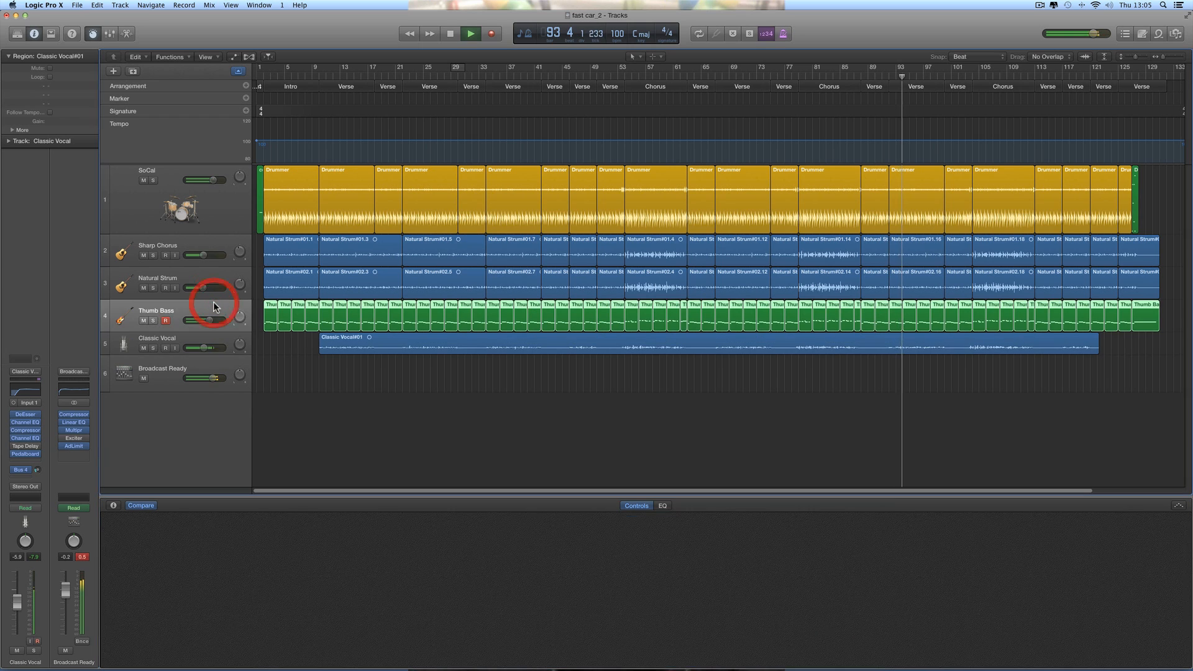
click(667, 506)
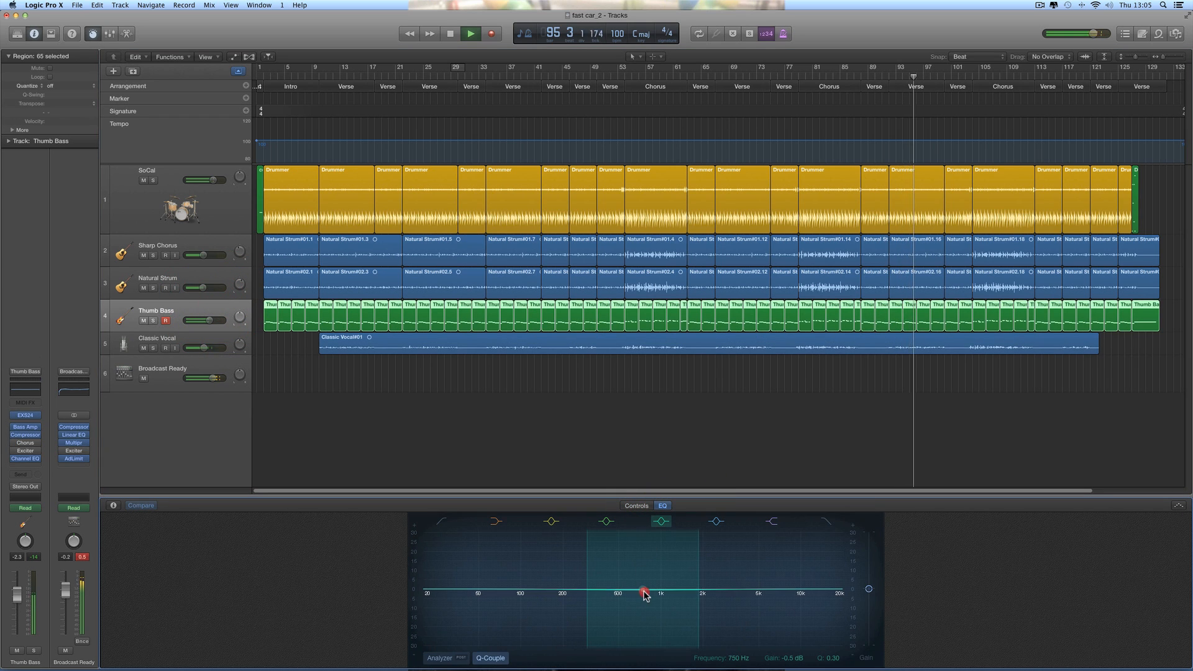
drag(643, 590, 642, 592)
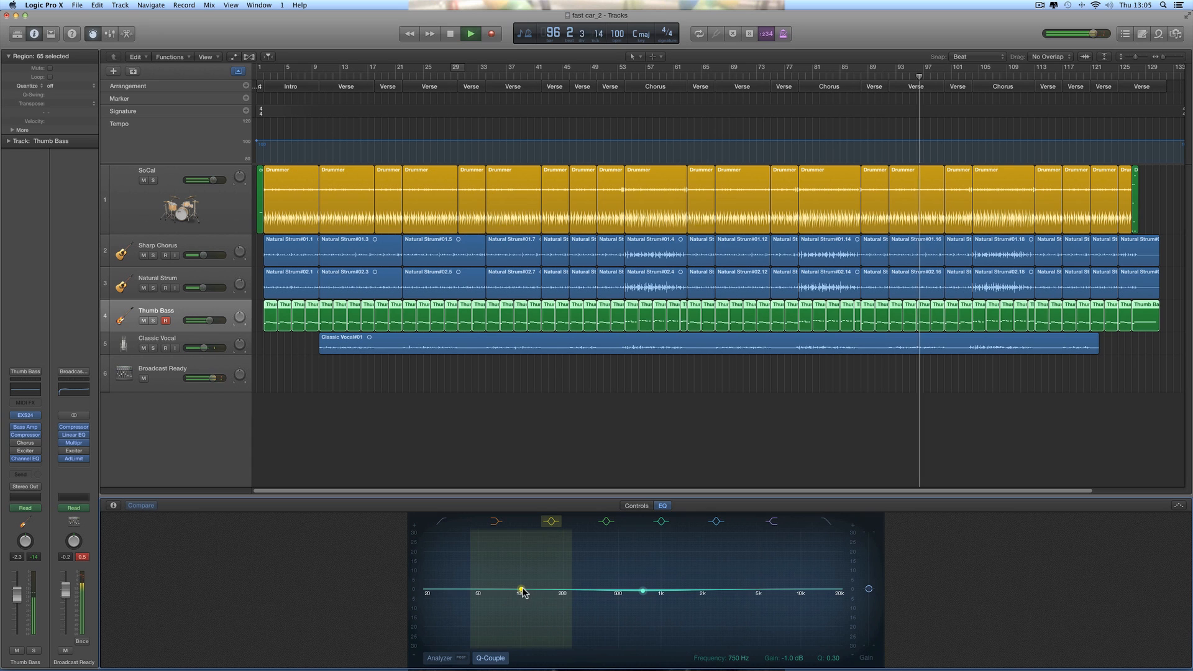
drag(523, 595, 523, 588)
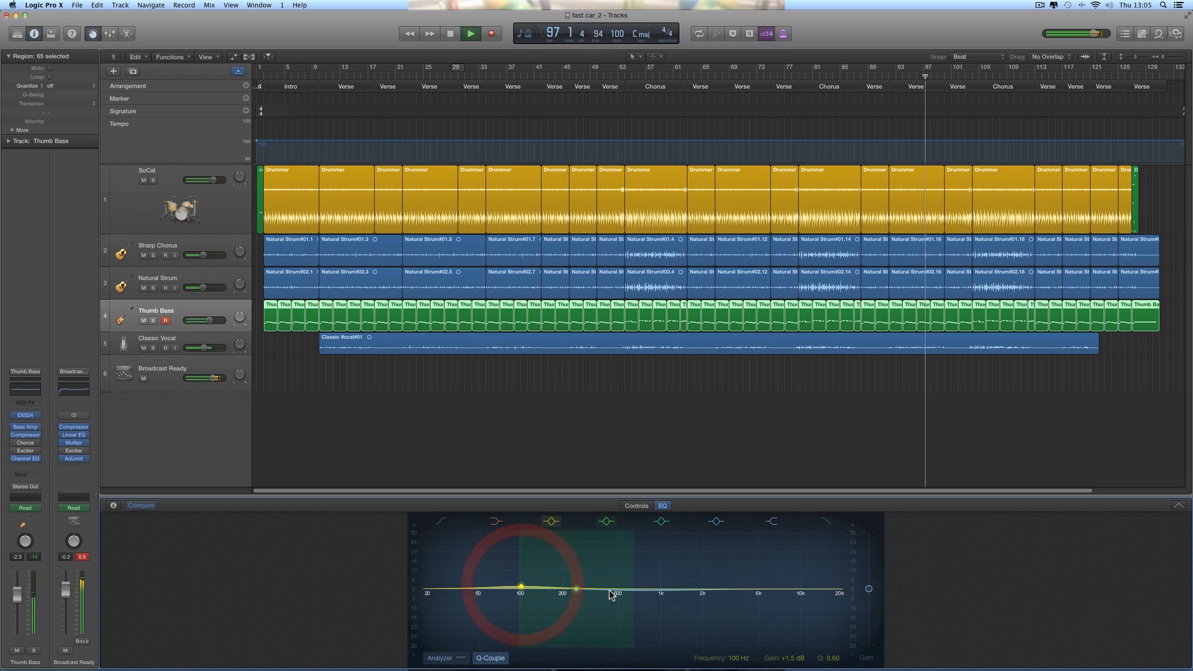
Step: Leave the Thumb Bass EQ for its smart controls and trim the Classic Vocal track's volume to -6.2 dB
click(634, 505)
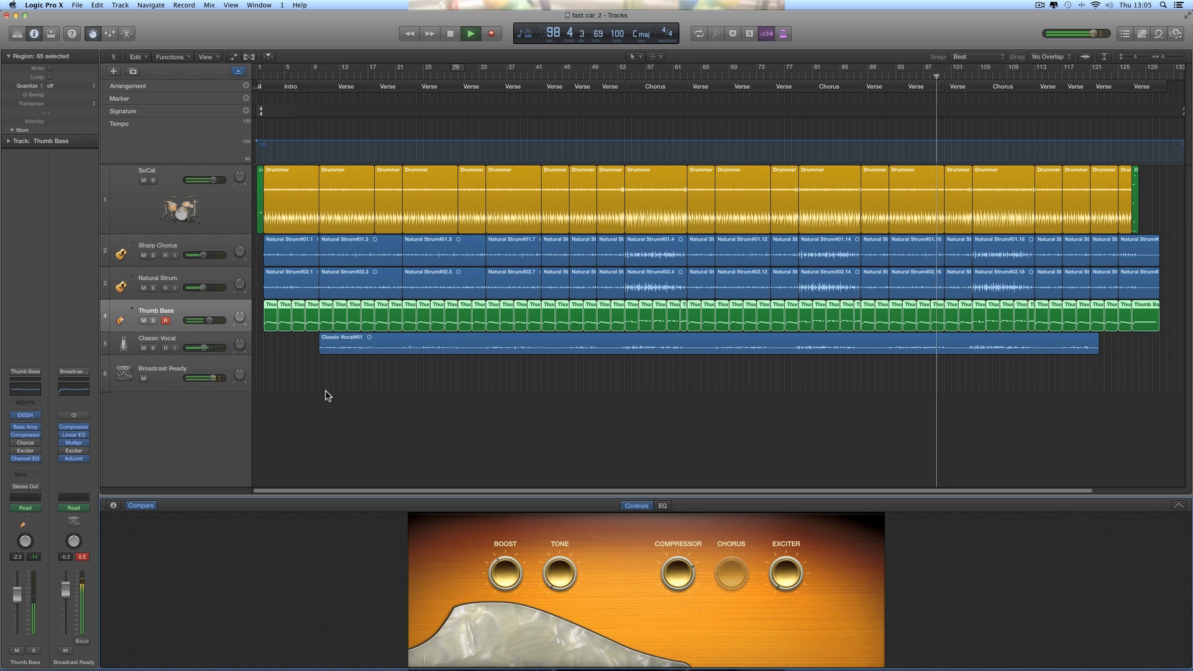
click(222, 343)
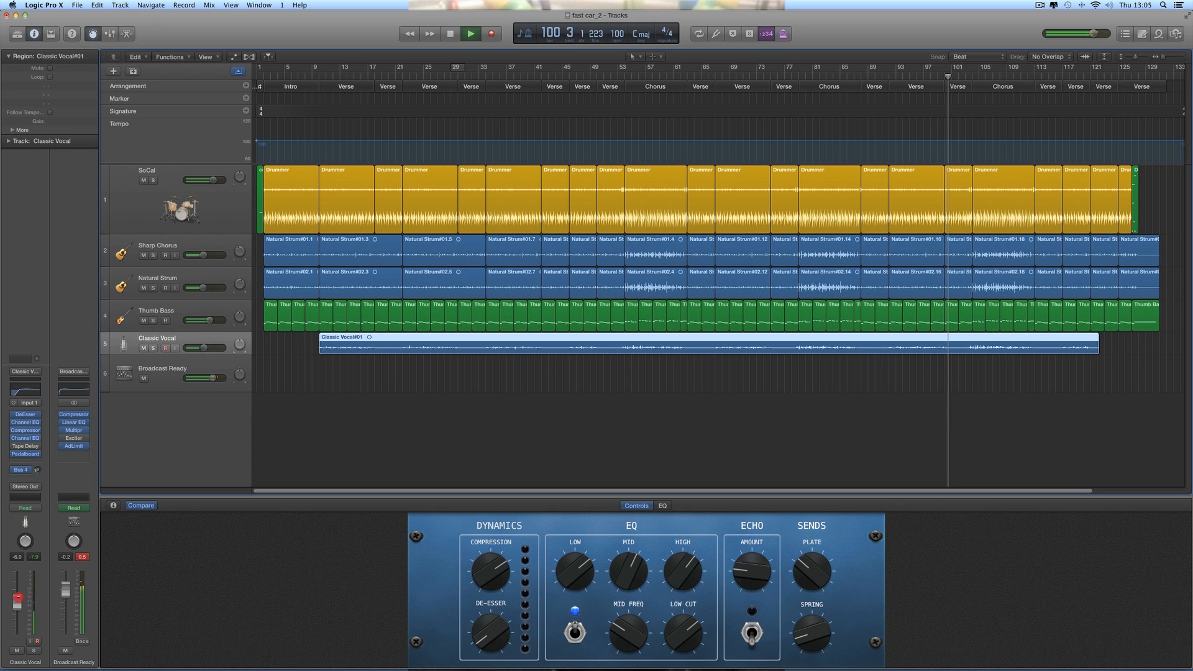
drag(18, 600, 17, 601)
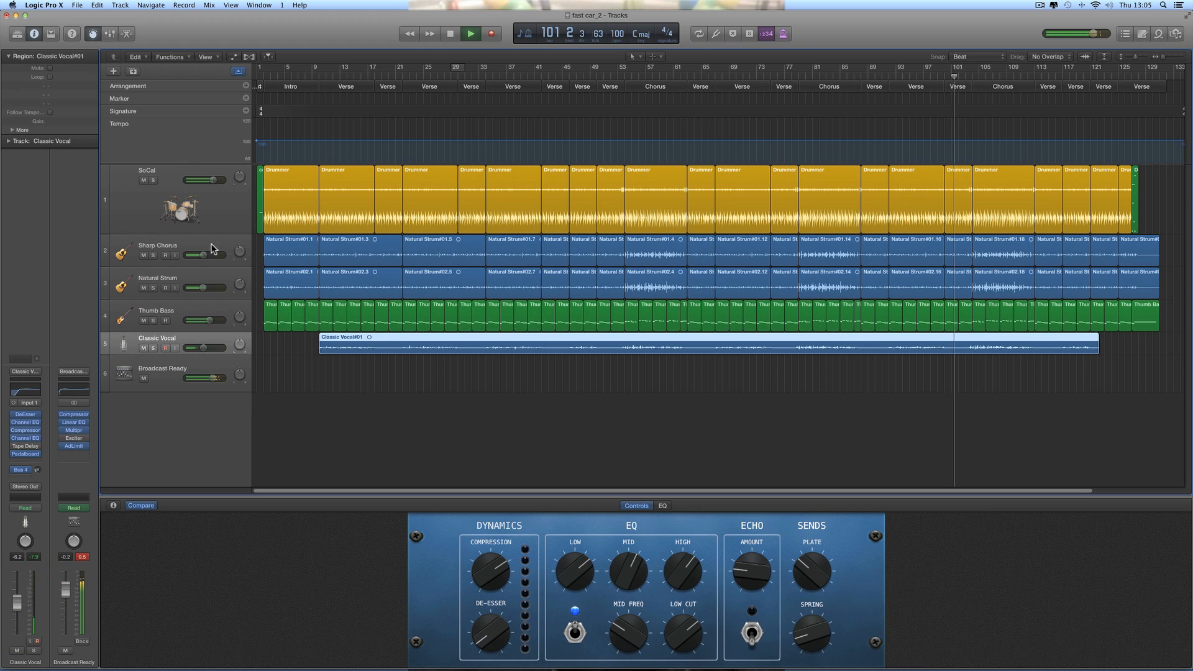
Step: Fine-tune the toms level in the SoCal drum track's mix while the song plays through to the end
click(208, 214)
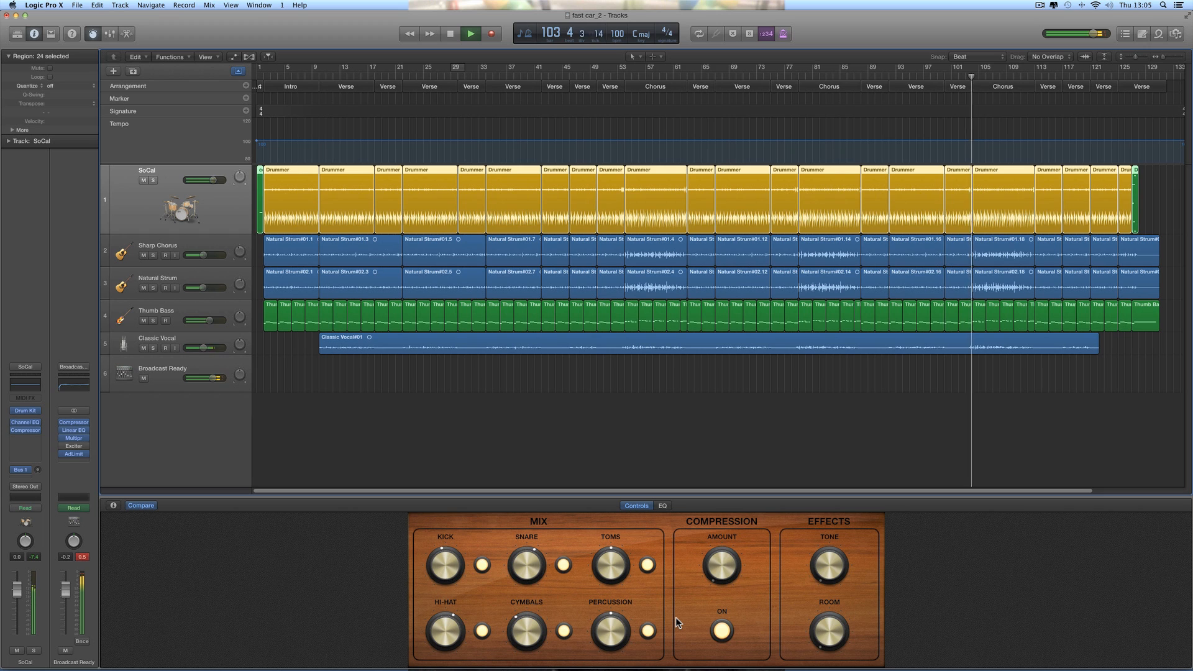
click(616, 571)
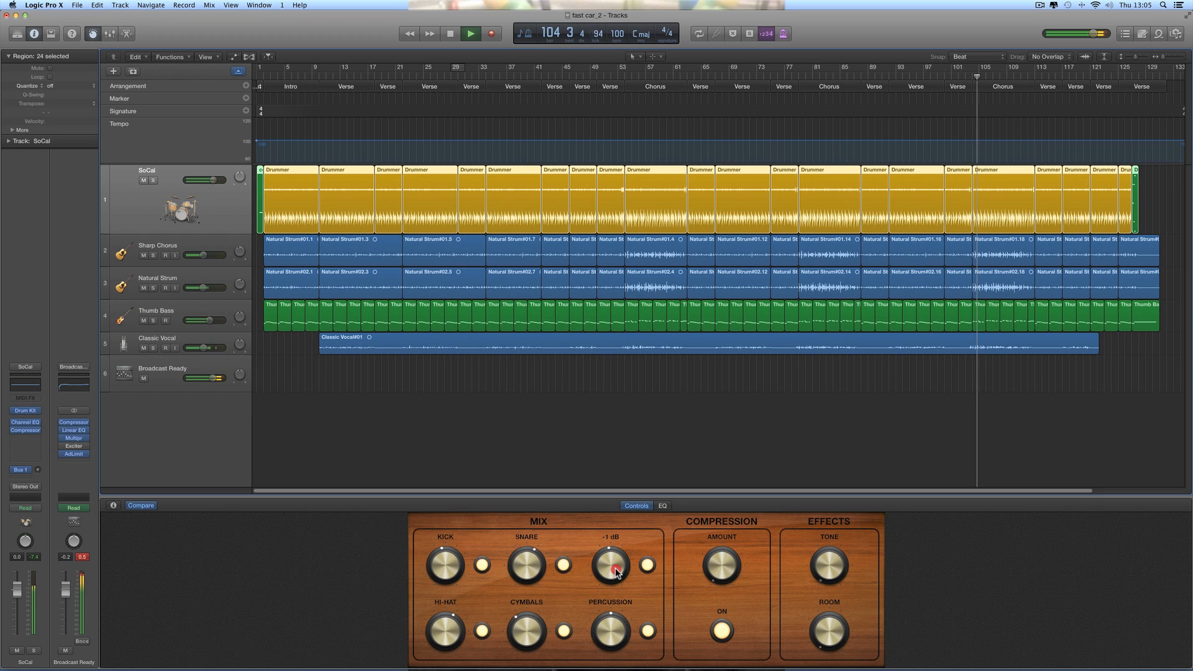
drag(615, 574, 609, 555)
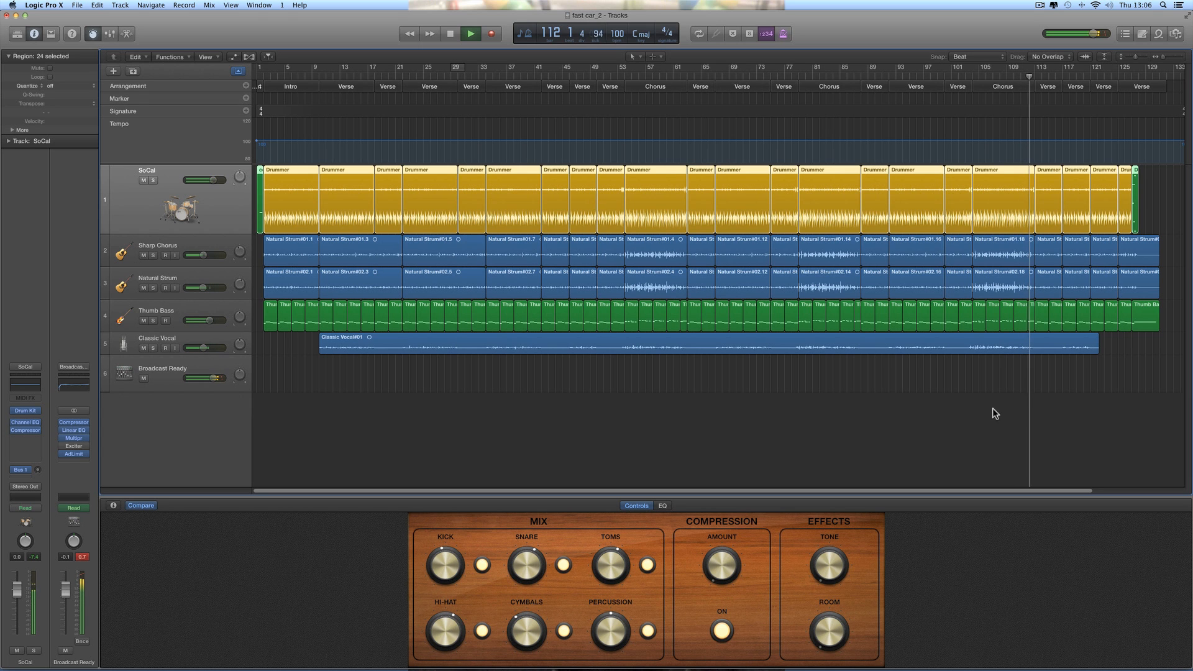
scroll(991, 407, right, 2)
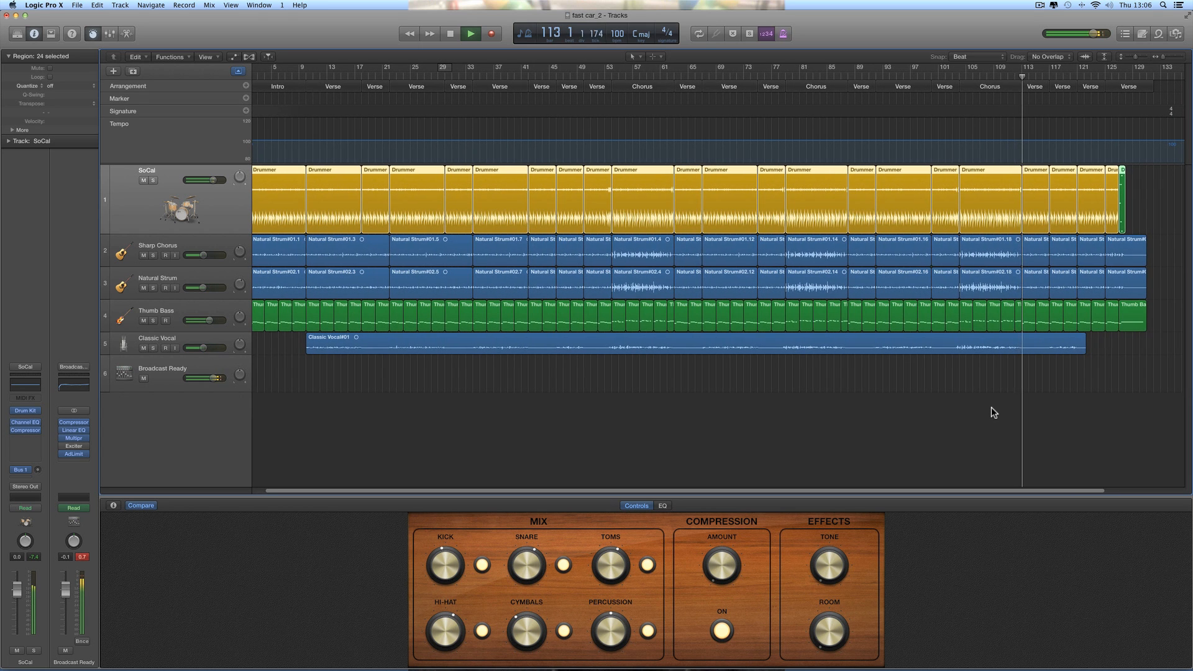
click(613, 562)
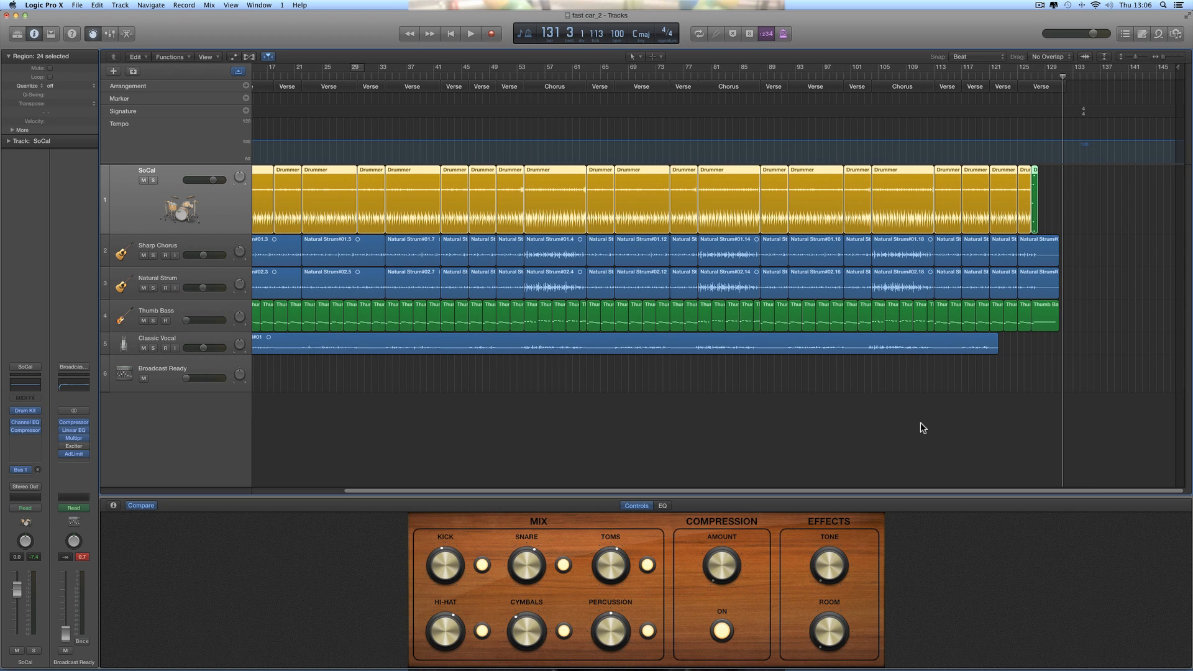
Step: Open the Drummer region that covers the intro on the SoCal track for editing
scroll(306, 179, left, 2)
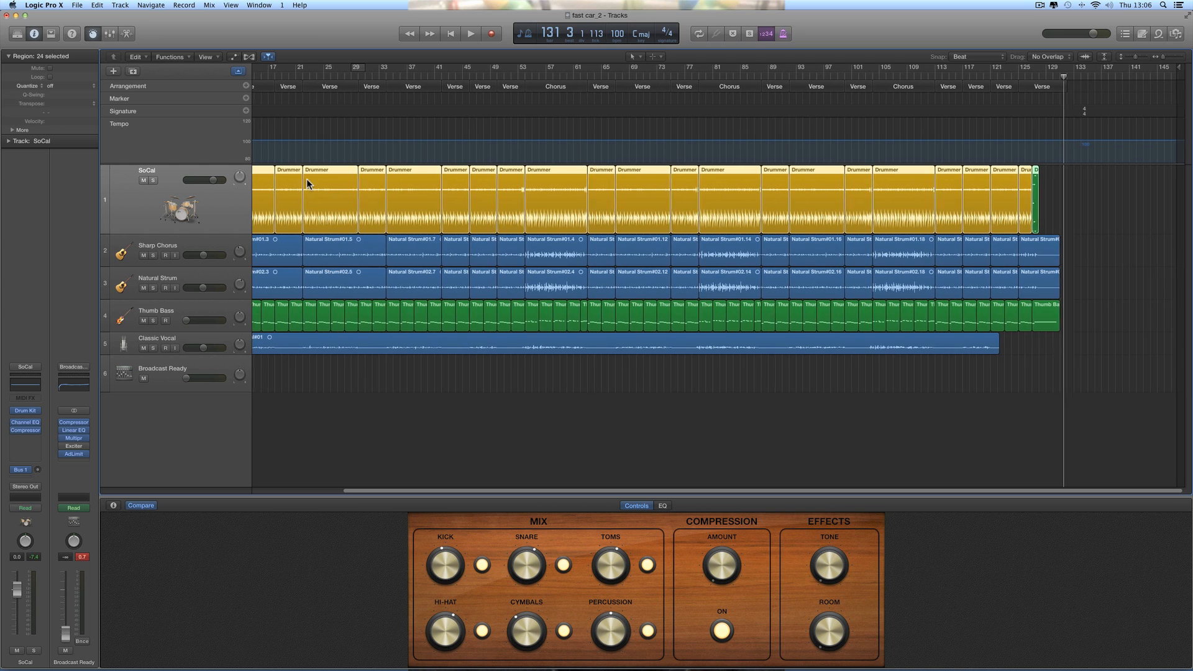
scroll(307, 177, left, 10)
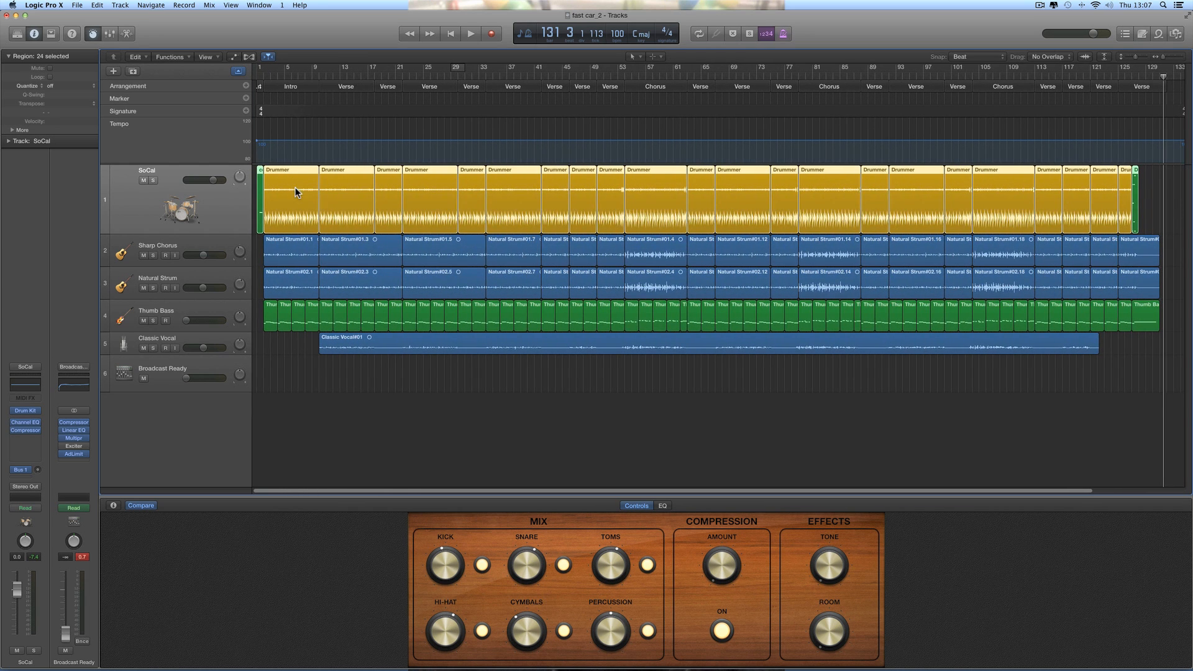
click(296, 340)
double_click(292, 170)
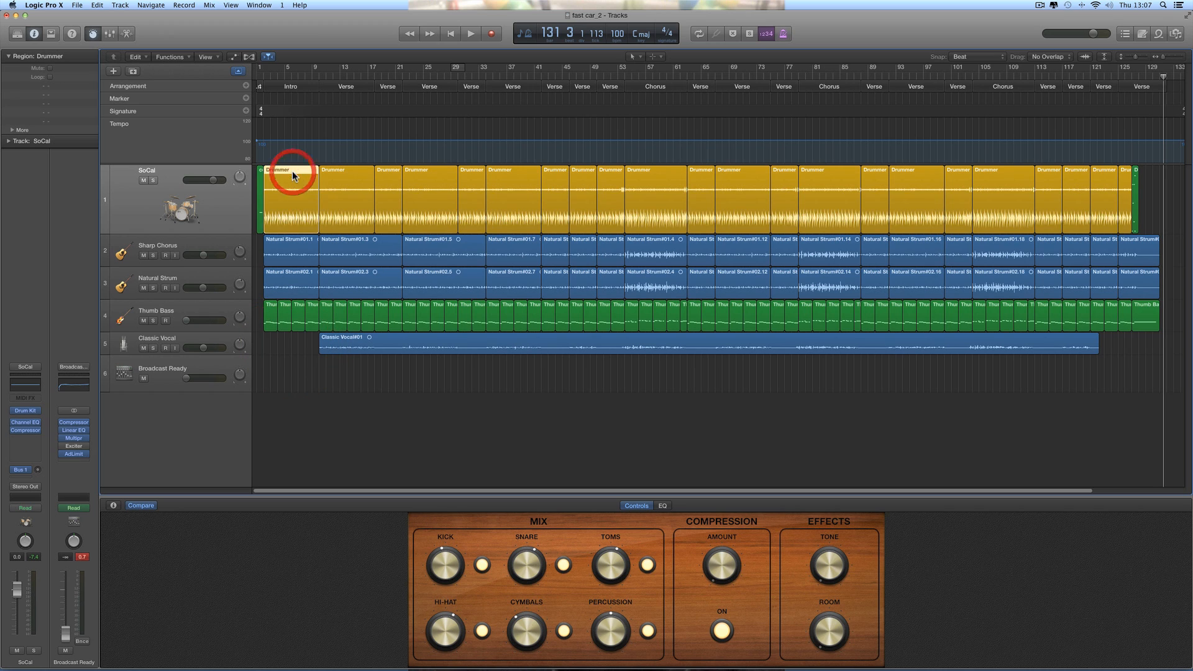